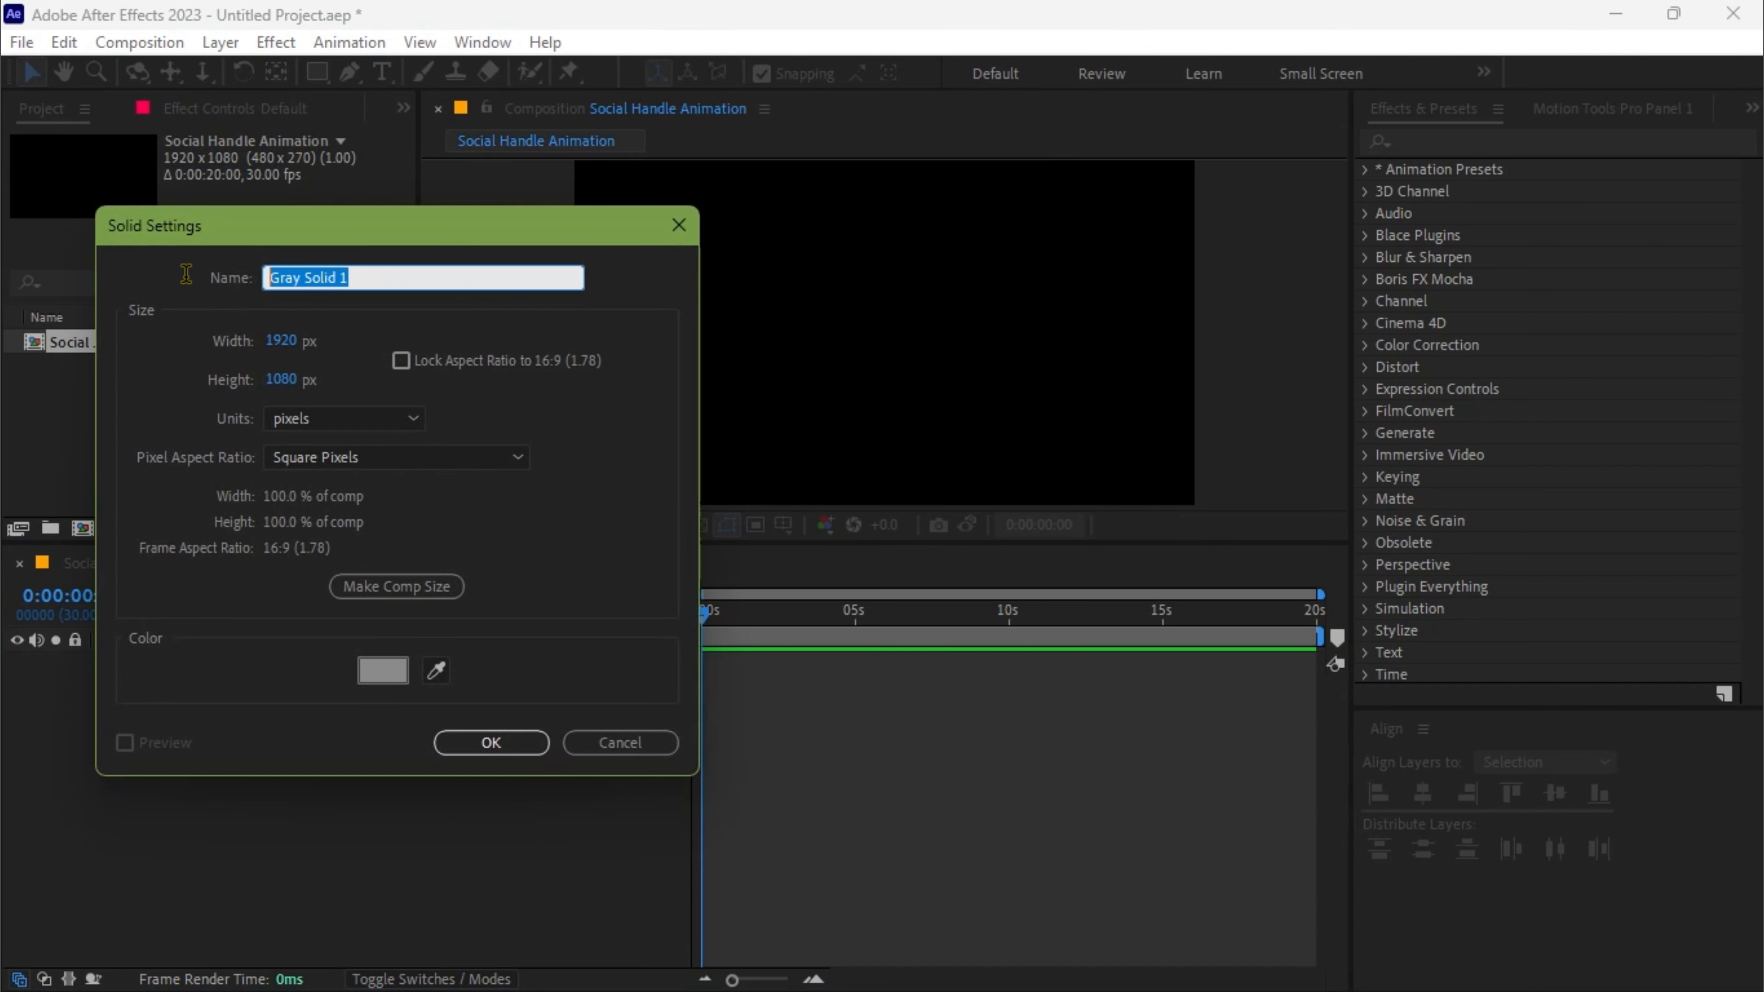
- Create a solid layer named BG and apply a Gradient Overlay layer style to it
{"action": "type", "text": "BG"}
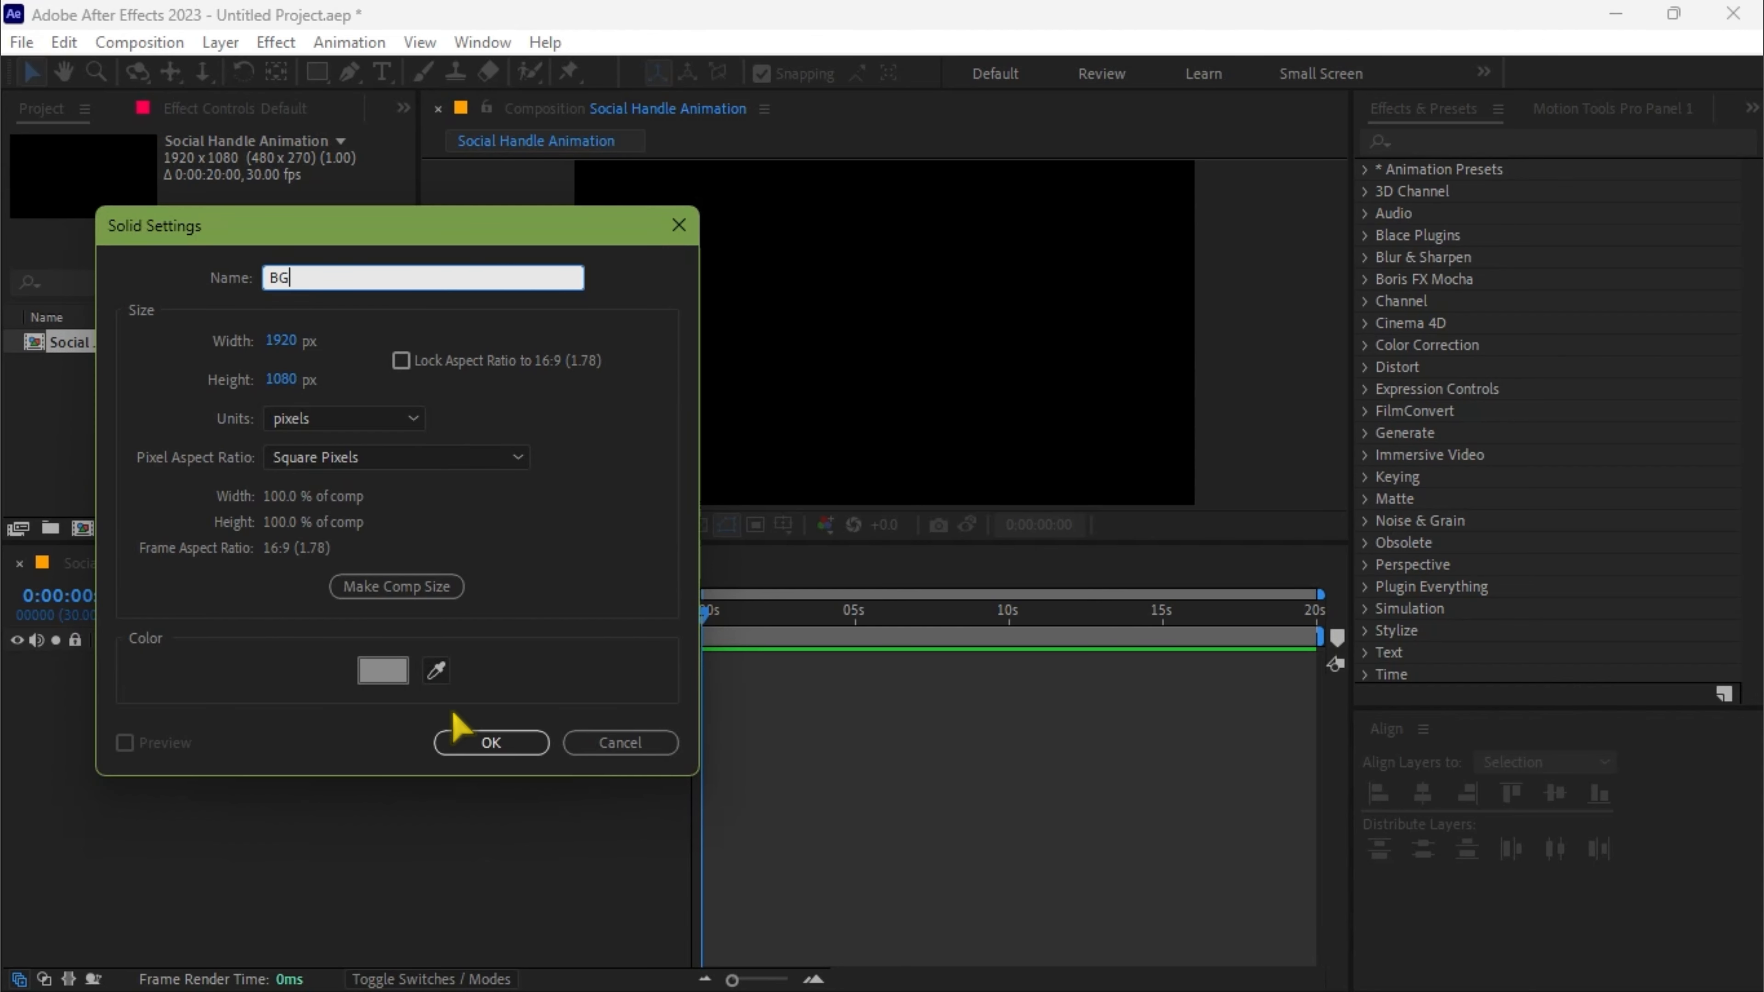
{"action": "left_click", "coordinate": [491, 742]}
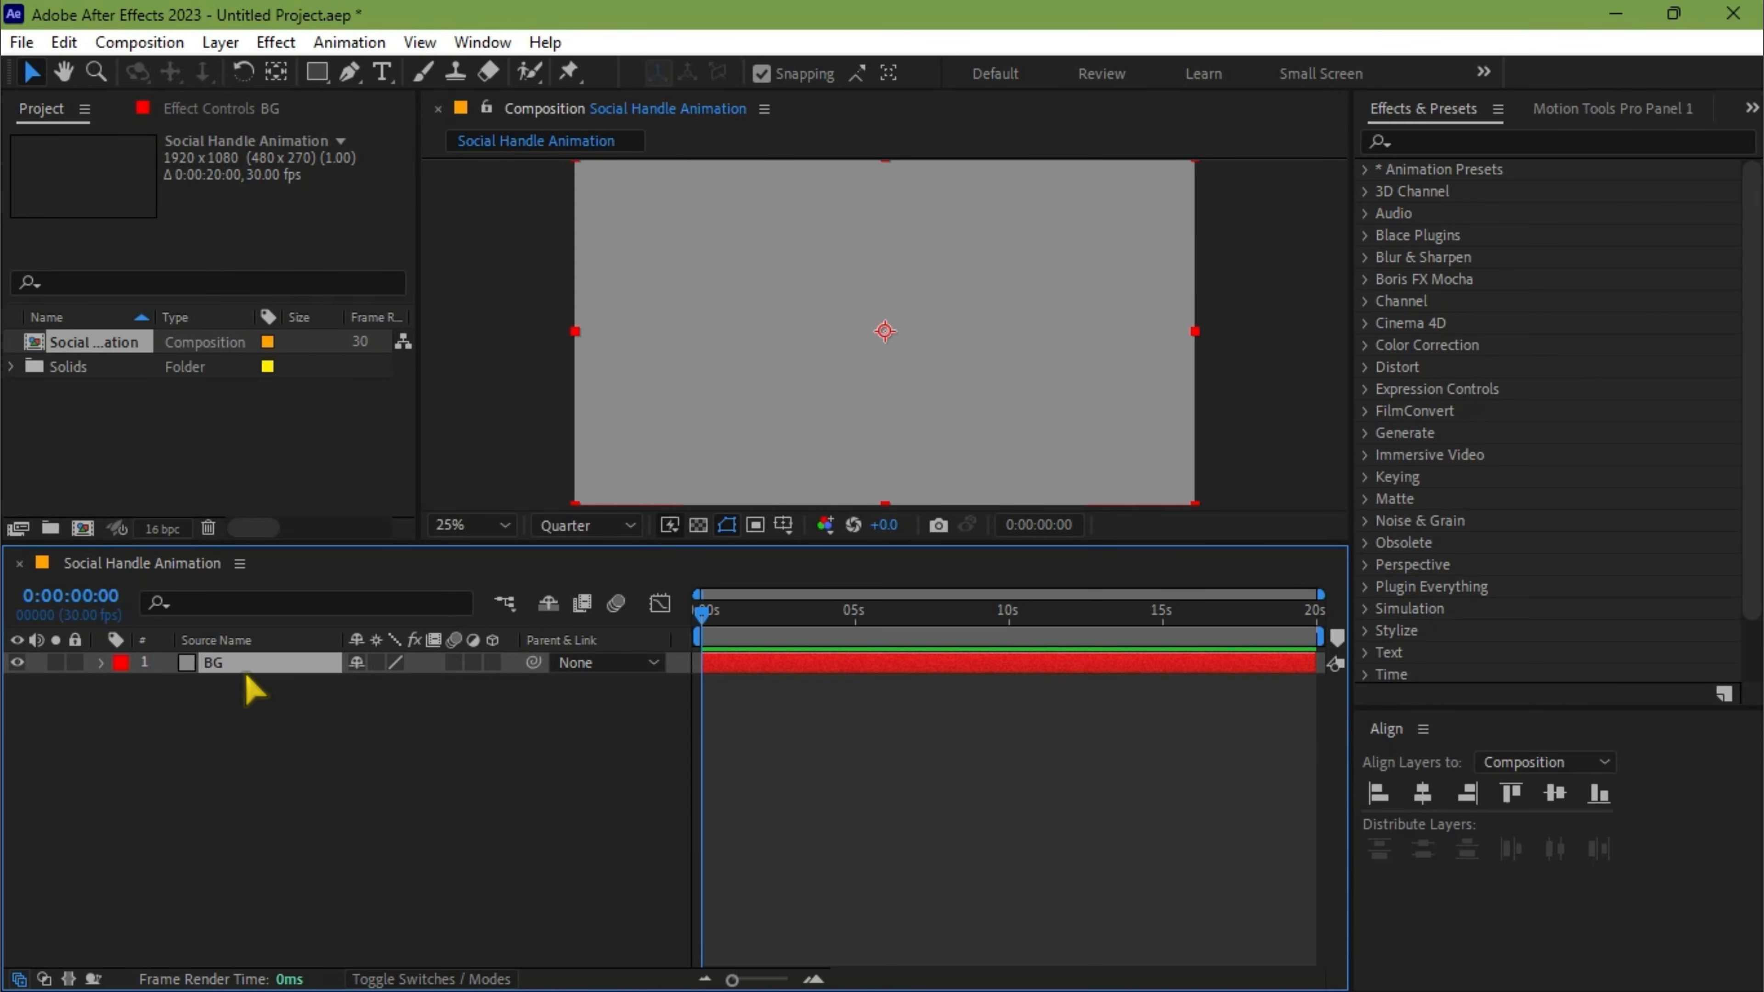
{"action": "right_click", "coordinate": [228, 665]}
{"action": "mouse_move", "coordinate": [299, 560]}
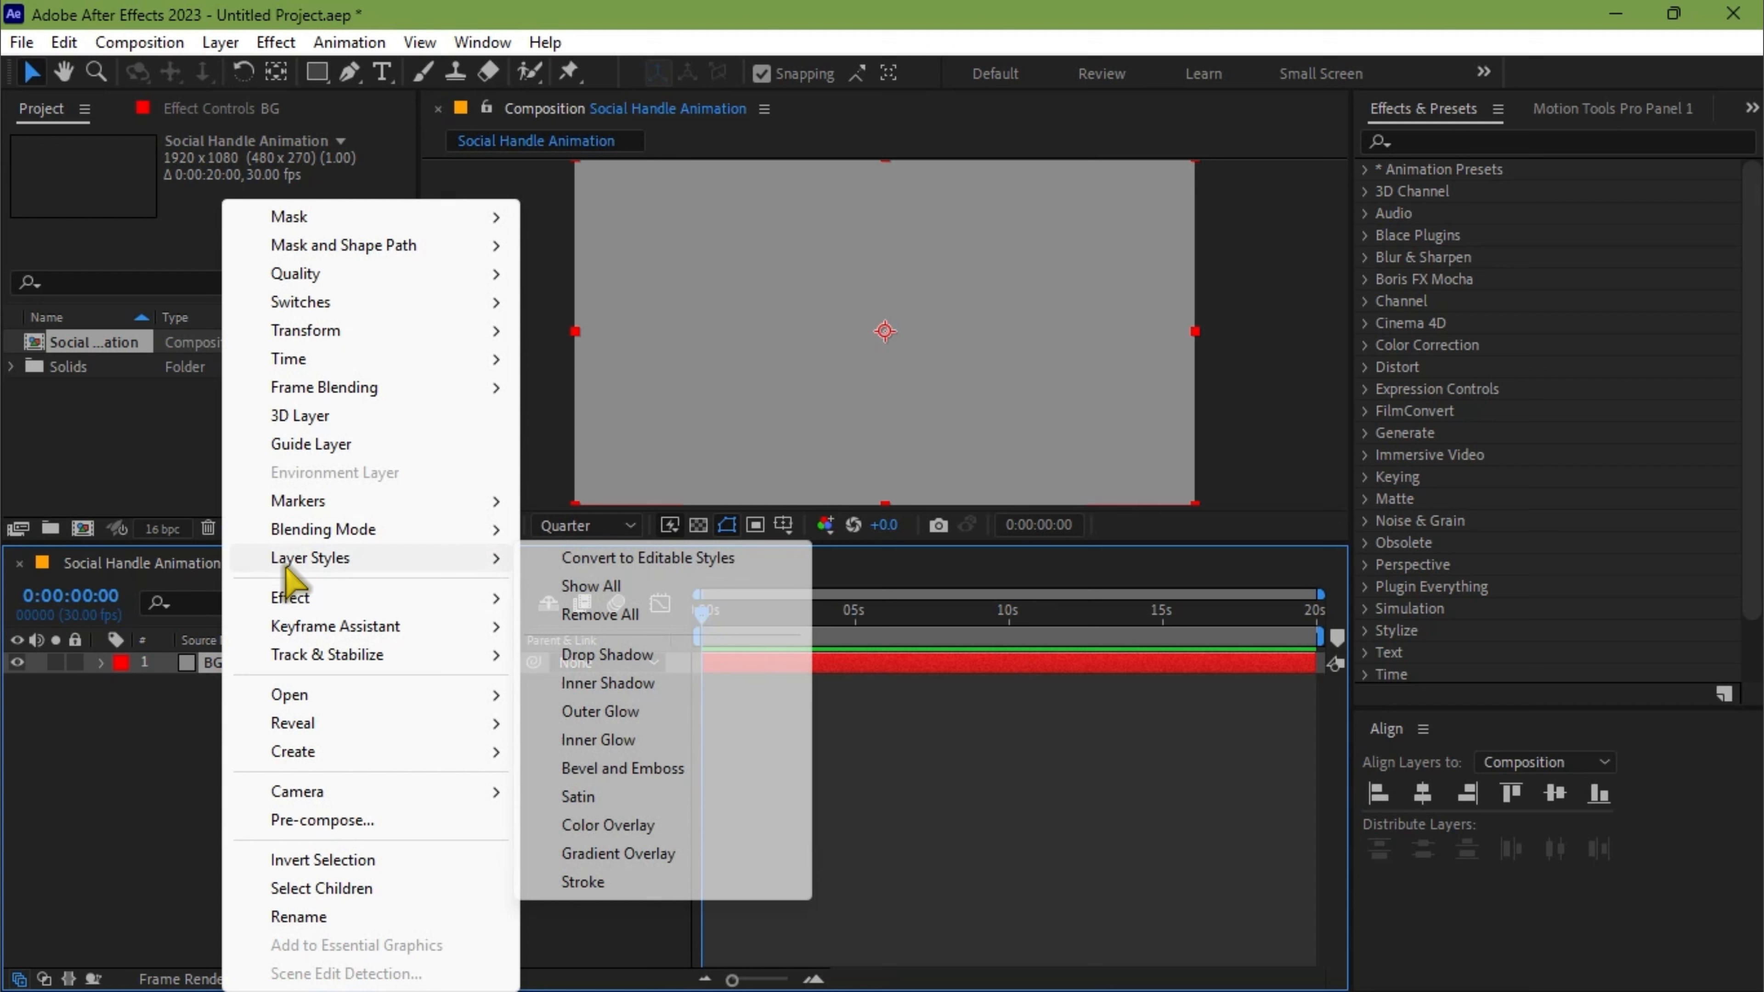
{"action": "left_click", "coordinate": [621, 855]}
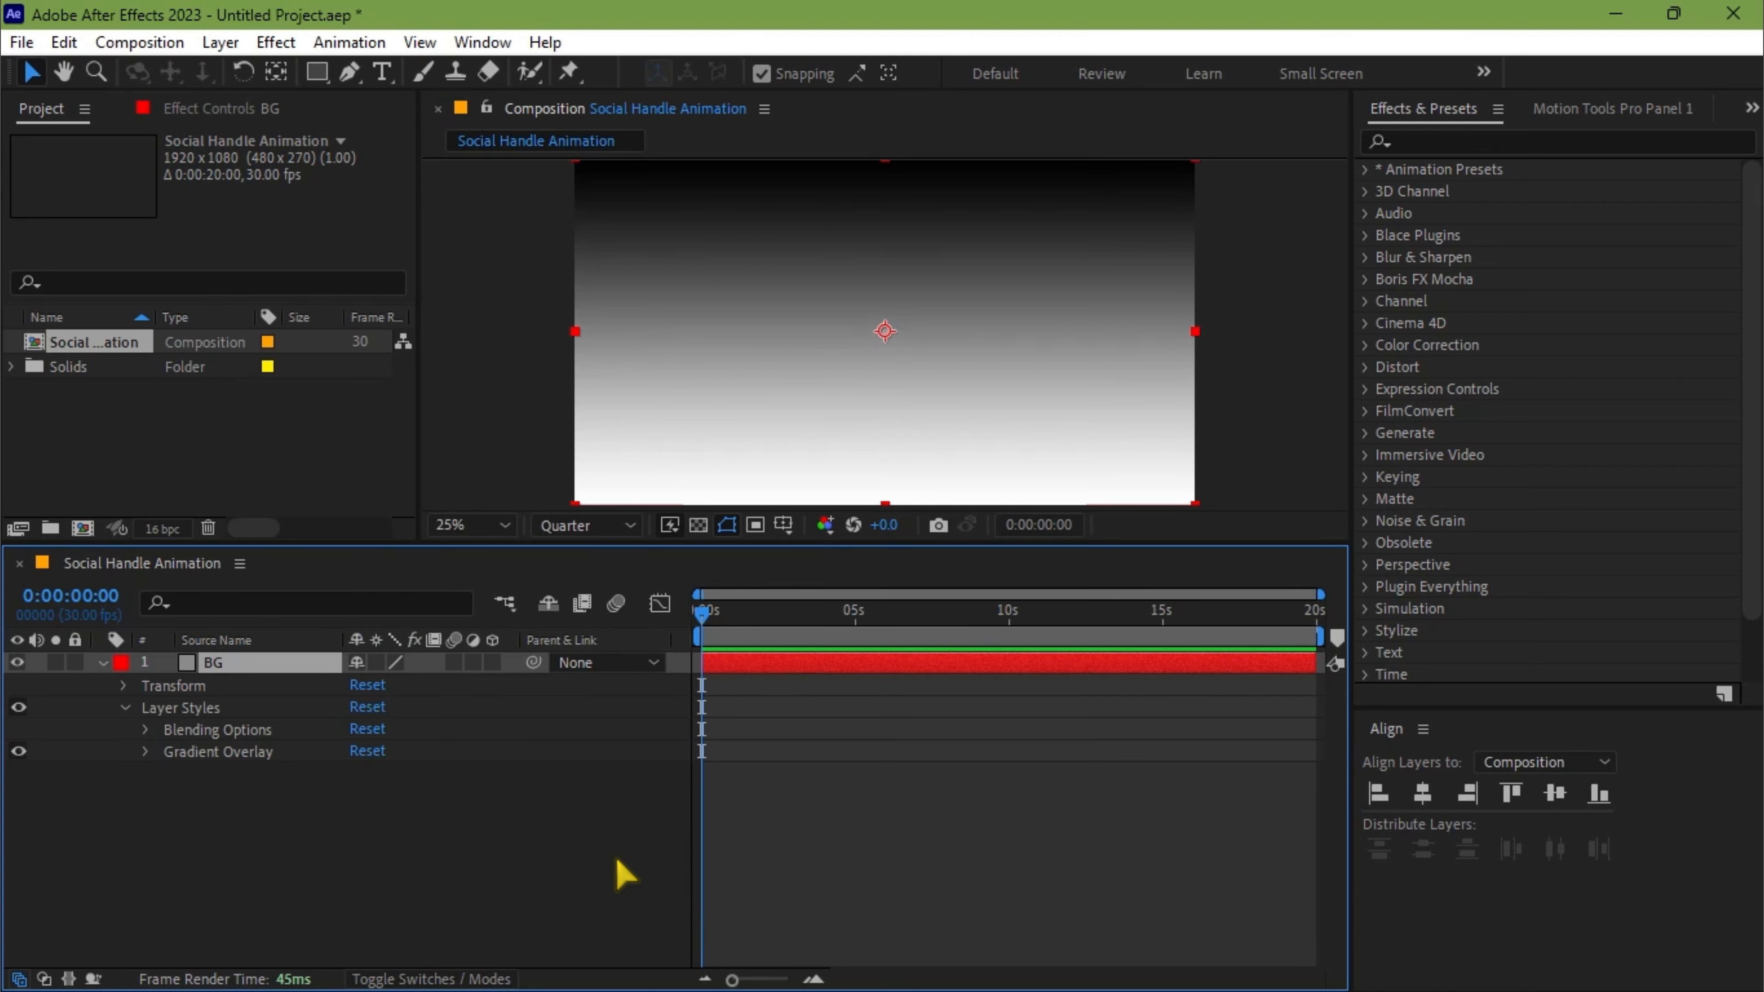
- Set the start color of the BG layer's gradient overlay to blue, 3826E5
{"action": "left_click", "coordinate": [145, 754]}
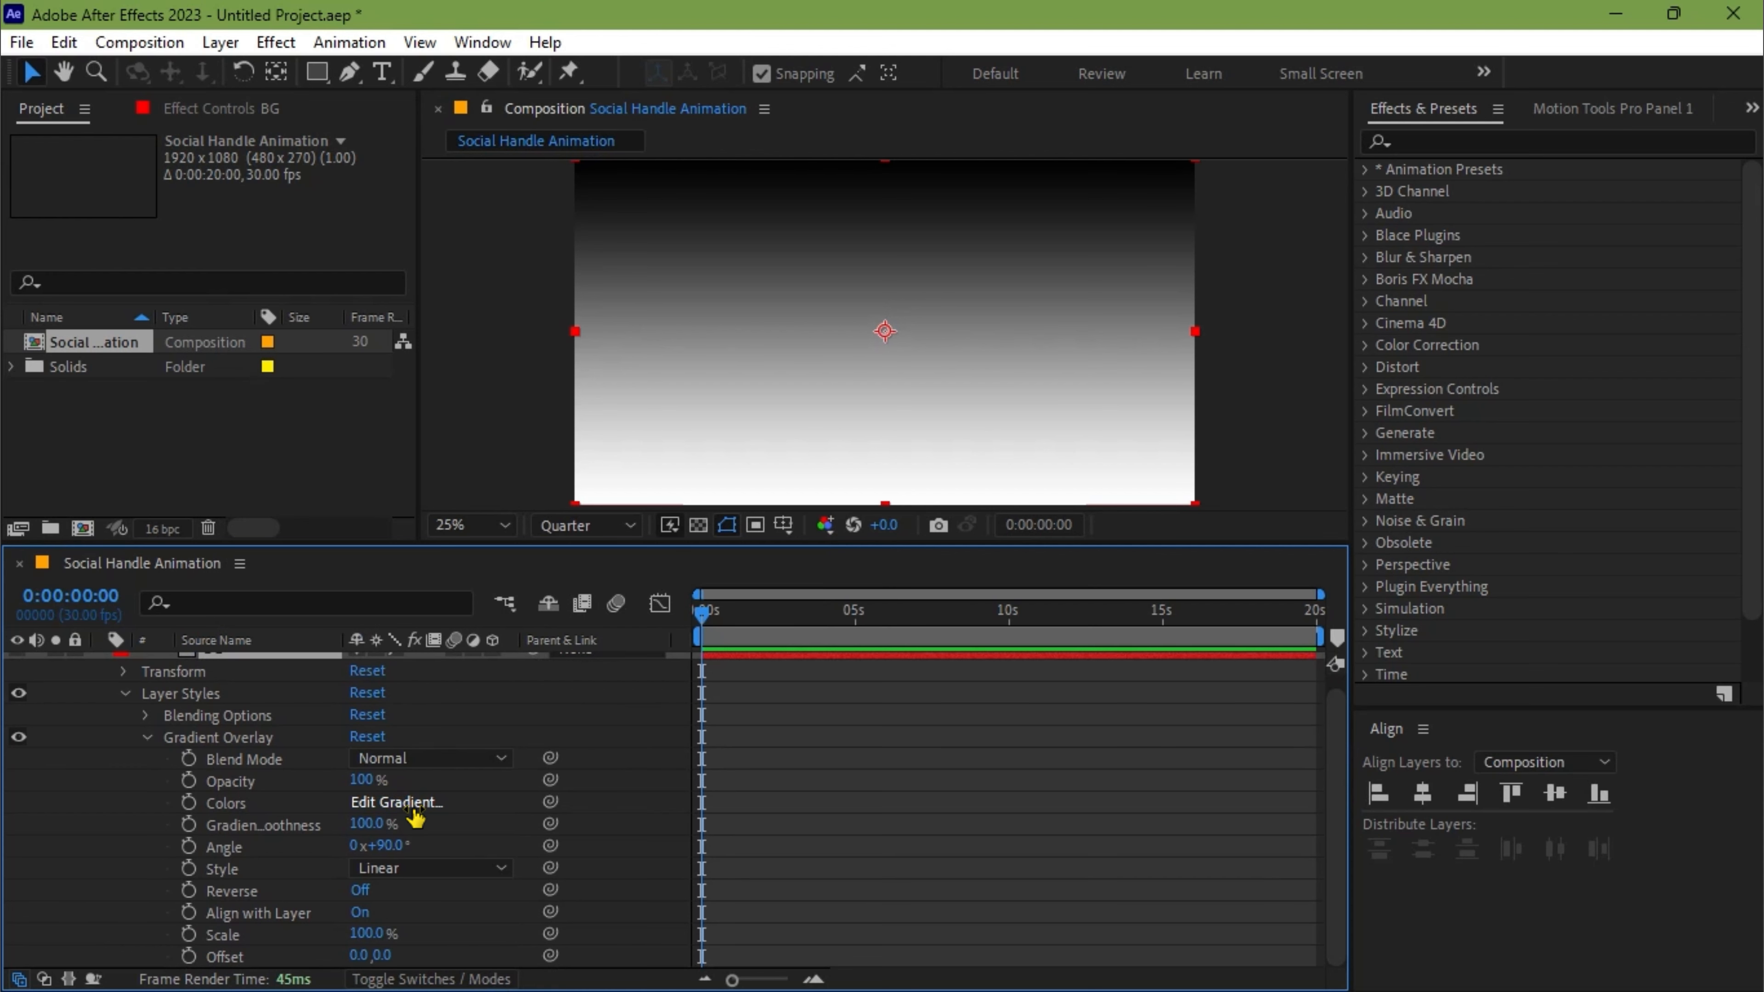
{"action": "left_click", "coordinate": [399, 805]}
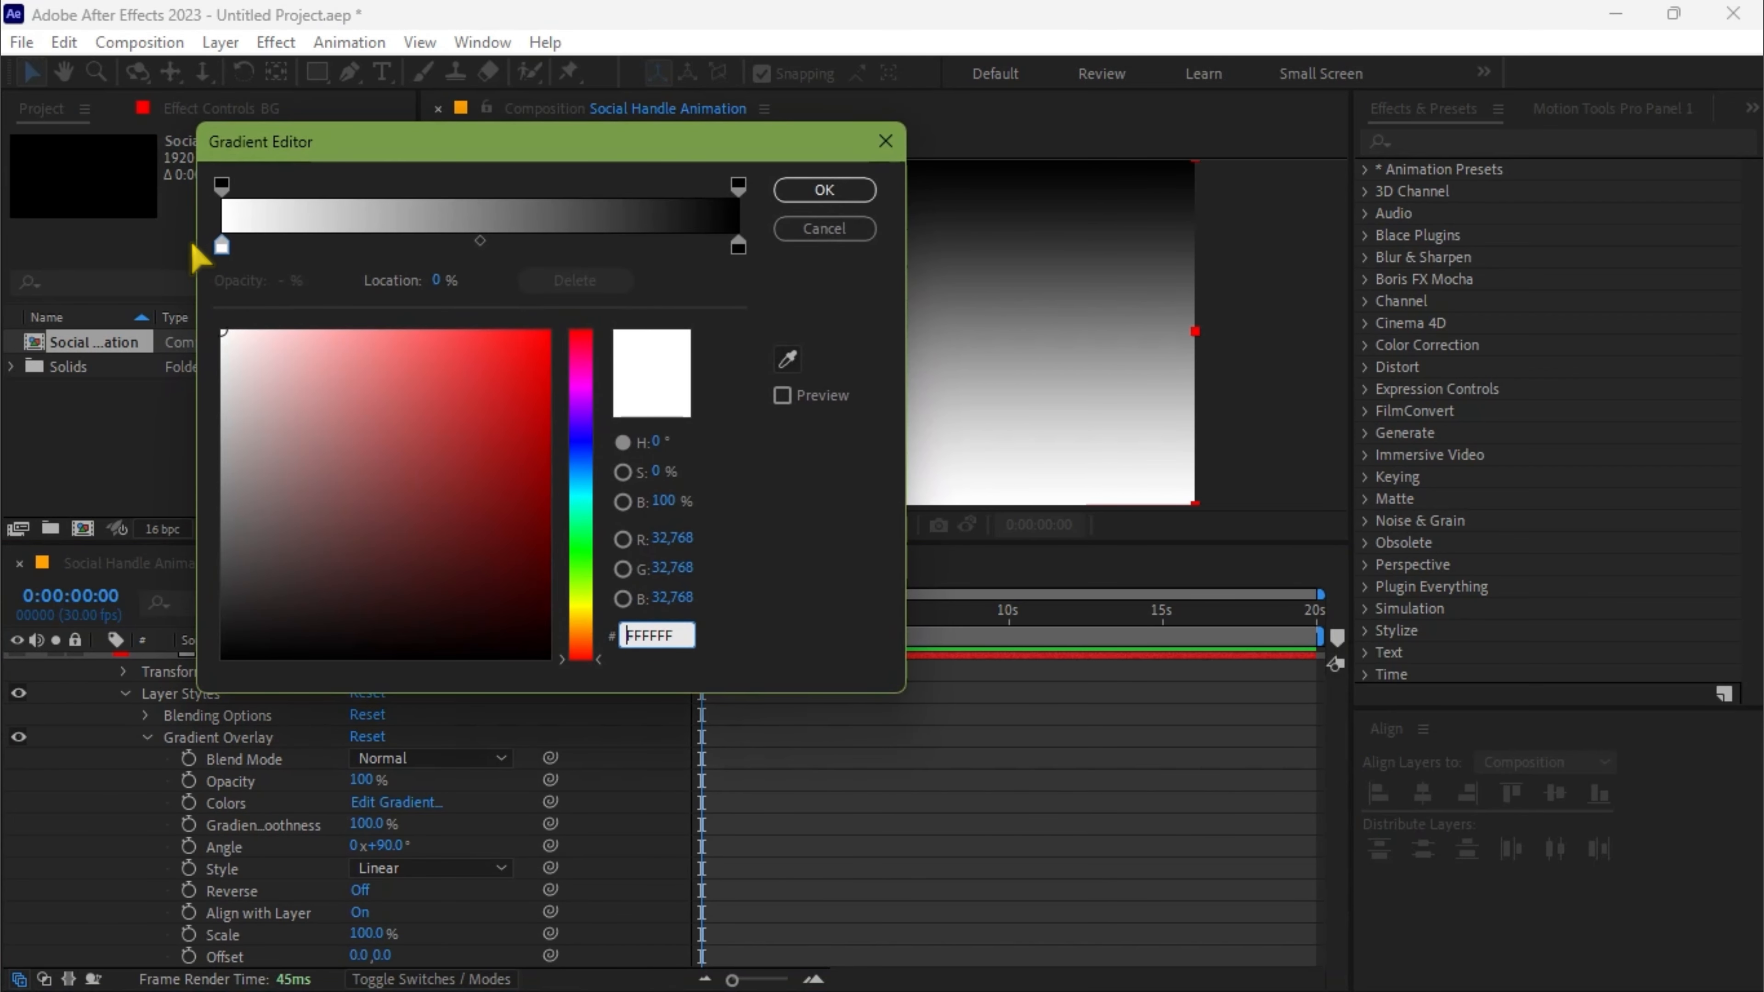
{"action": "left_click", "coordinate": [224, 248]}
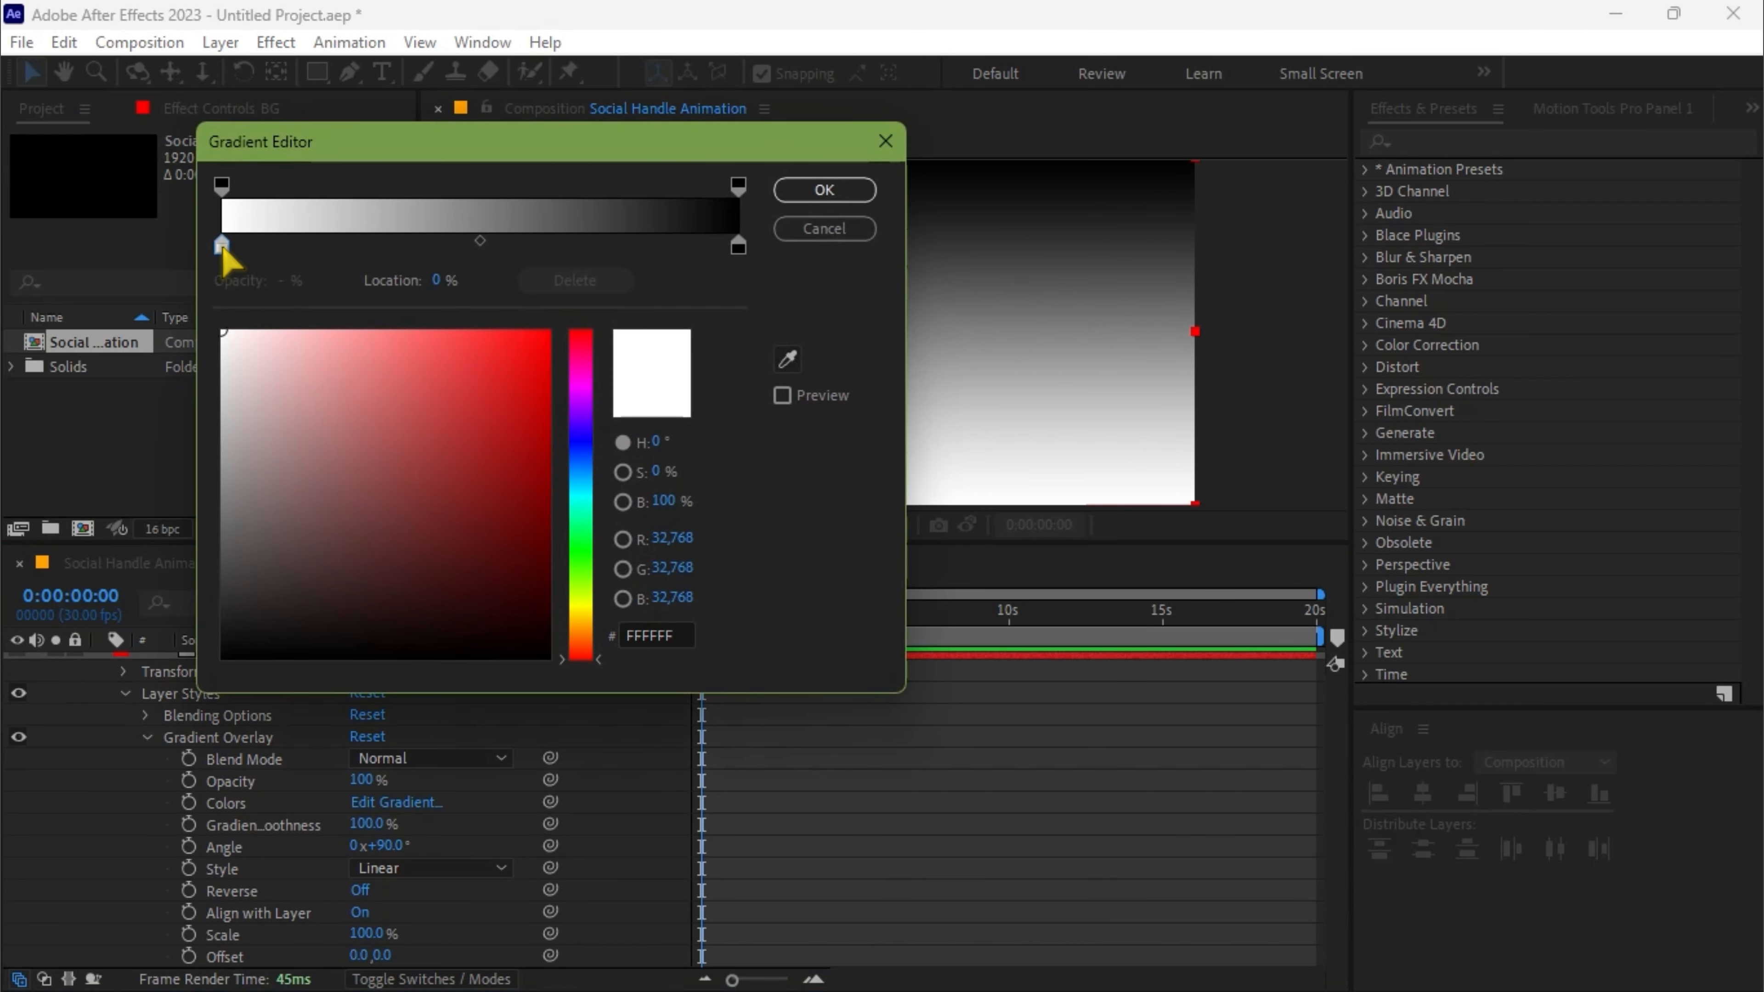
{"action": "left_click", "coordinate": [587, 440]}
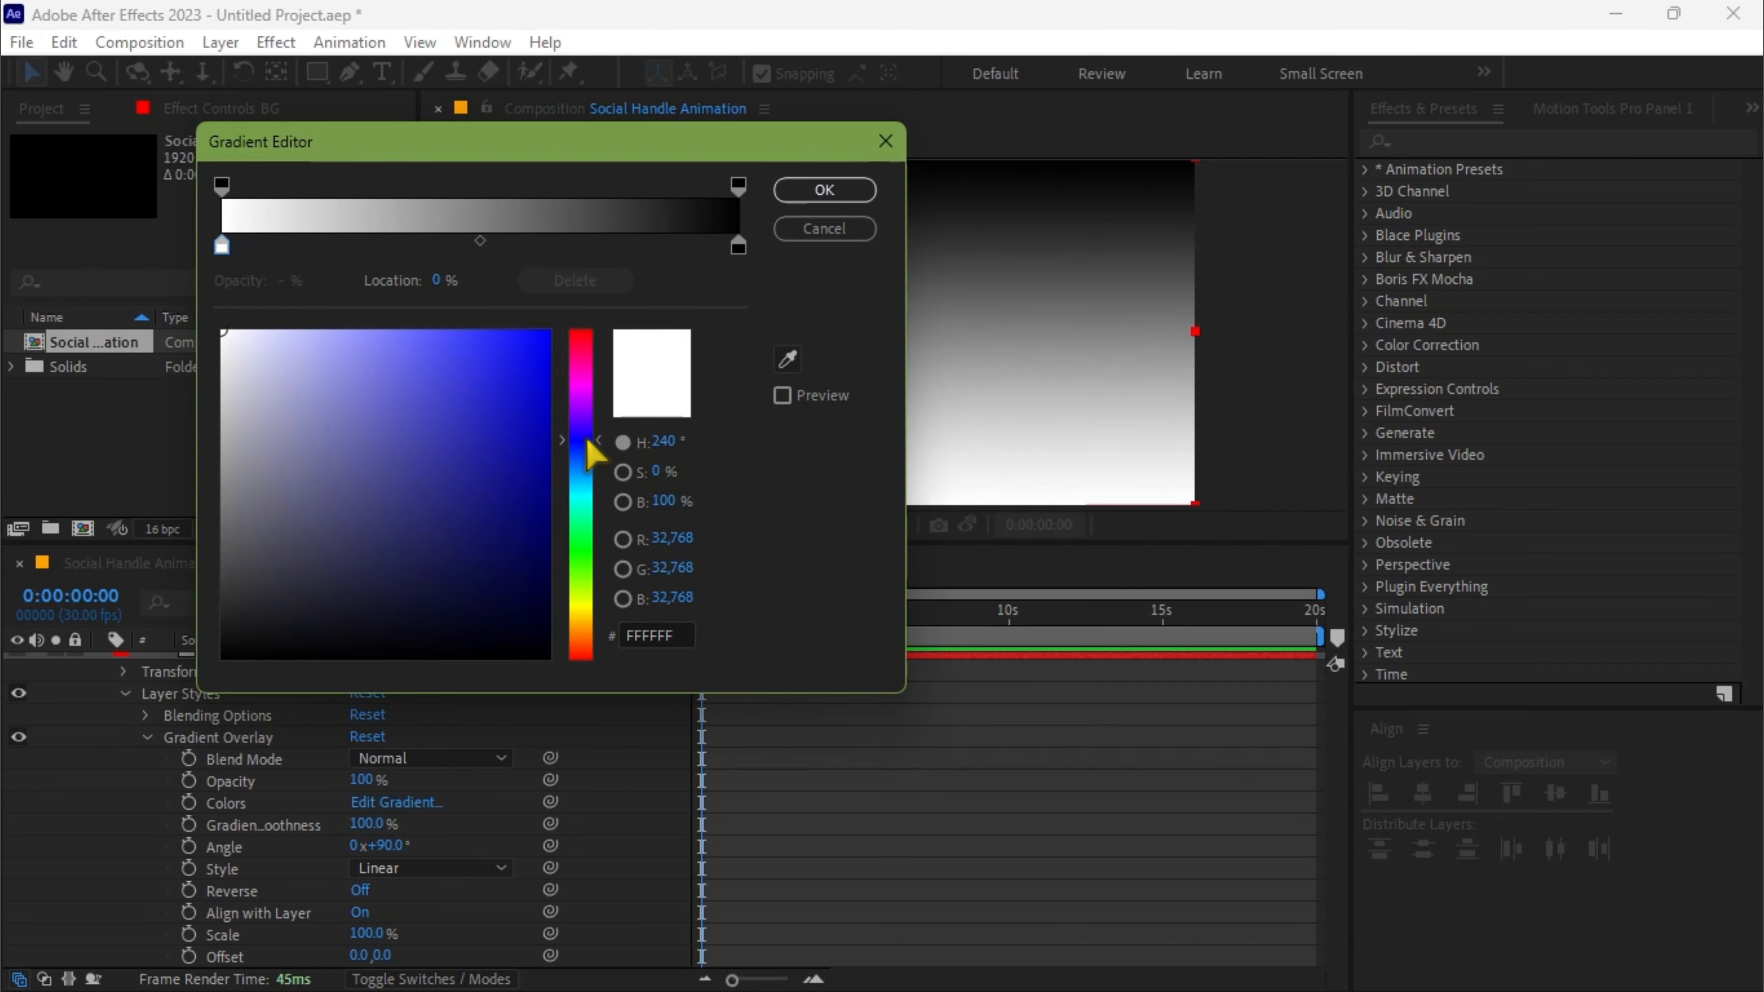
{"action": "left_click_drag", "start_coordinate": [531, 418], "coordinate": [541, 359]}
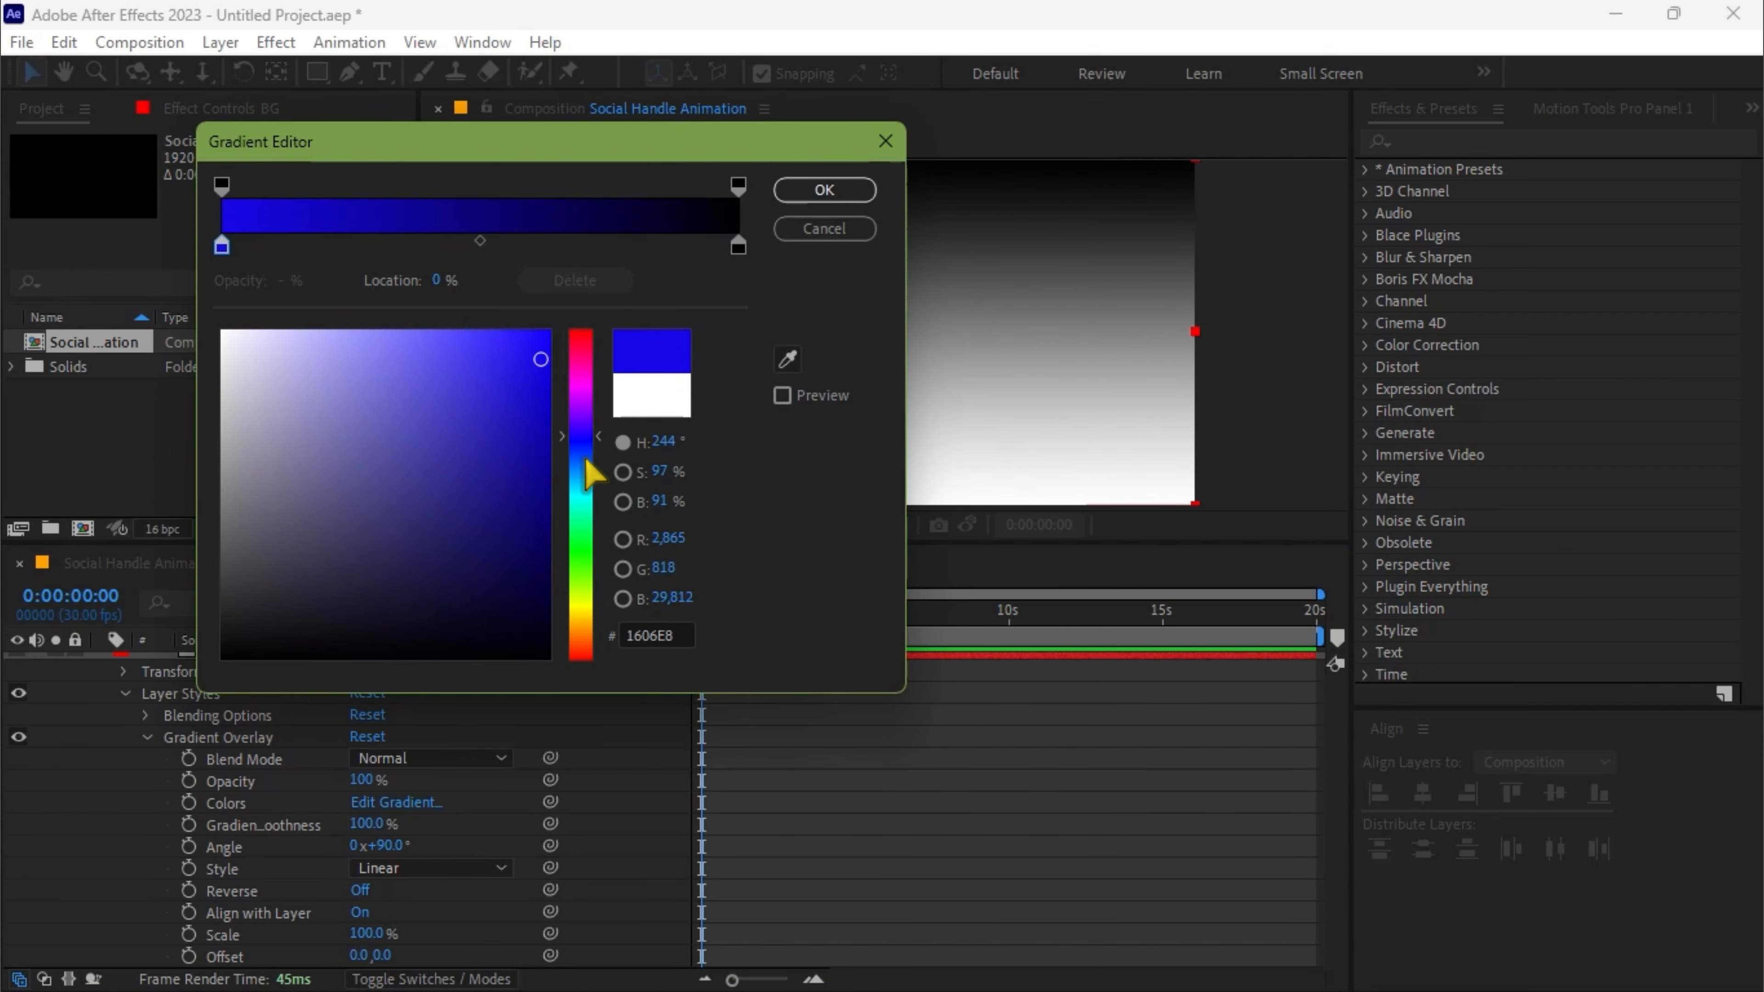
{"action": "left_click_drag", "start_coordinate": [589, 465], "coordinate": [585, 441]}
{"action": "mouse_move", "coordinate": [524, 376]}
{"action": "left_mouse_down"}
{"action": "mouse_move", "coordinate": [481, 359]}
{"action": "mouse_move", "coordinate": [495, 362]}
{"action": "left_mouse_up"}
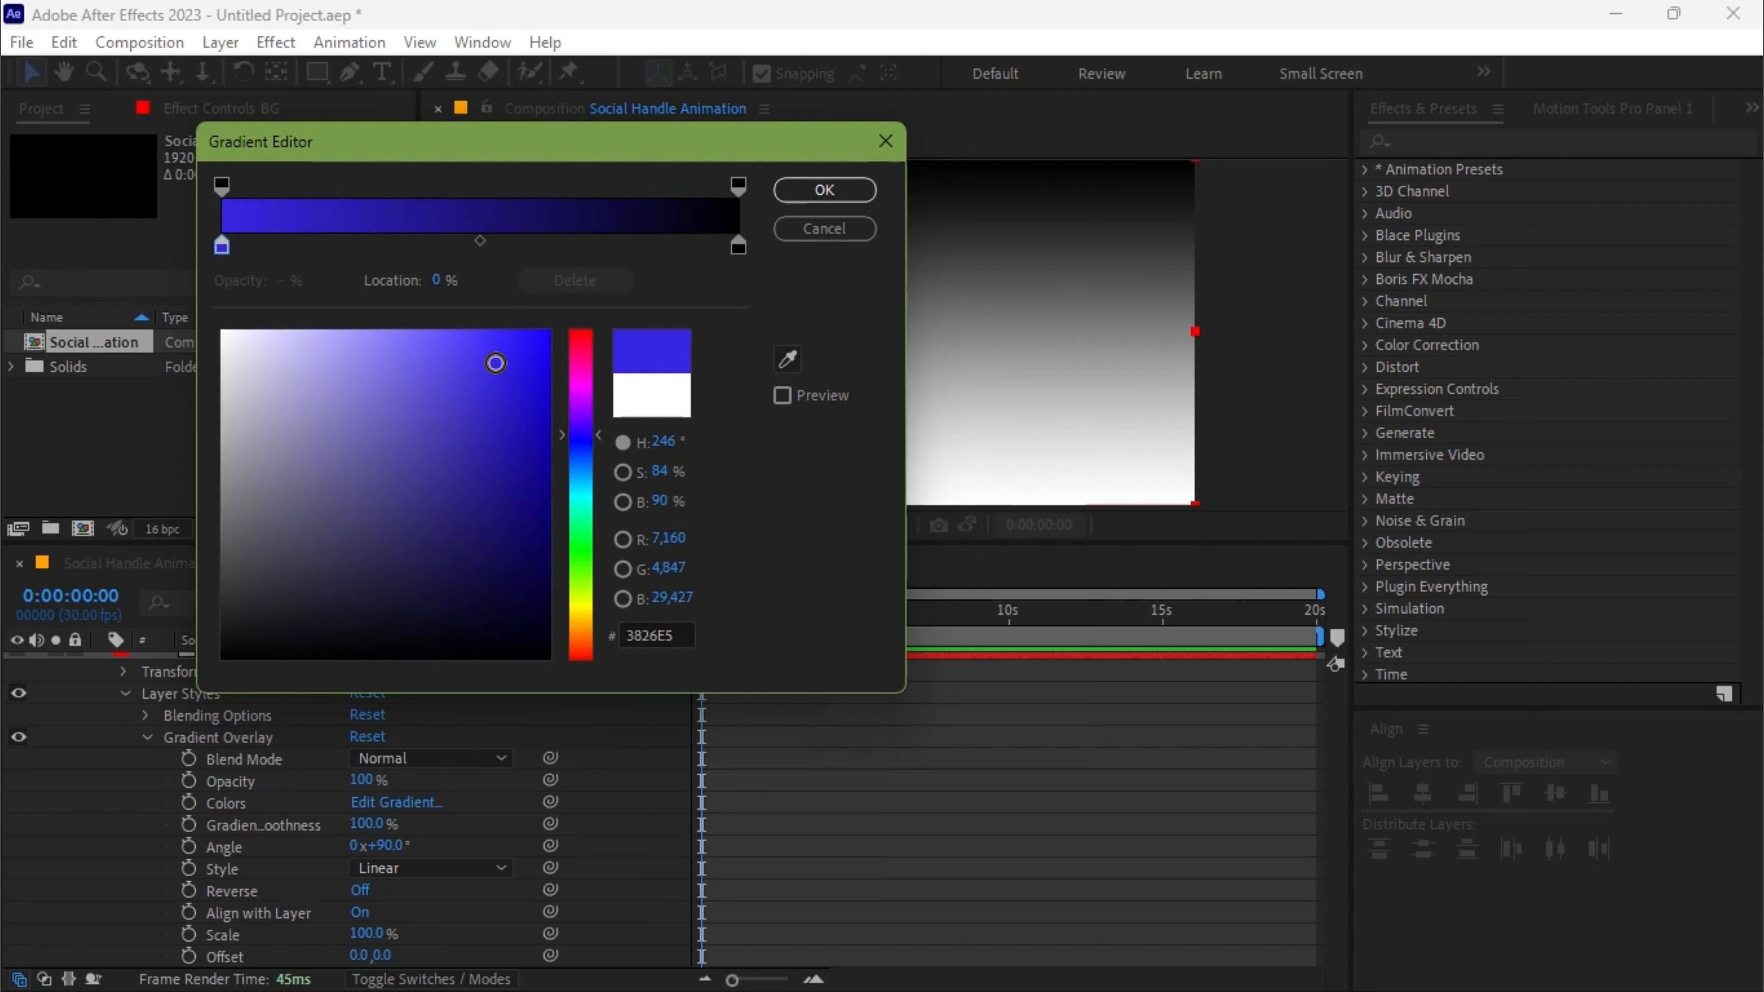
- Set the gradient's end color to a darker blue, 0F019D, sampled from the start color, and apply the gradient
{"action": "left_click", "coordinate": [738, 246]}
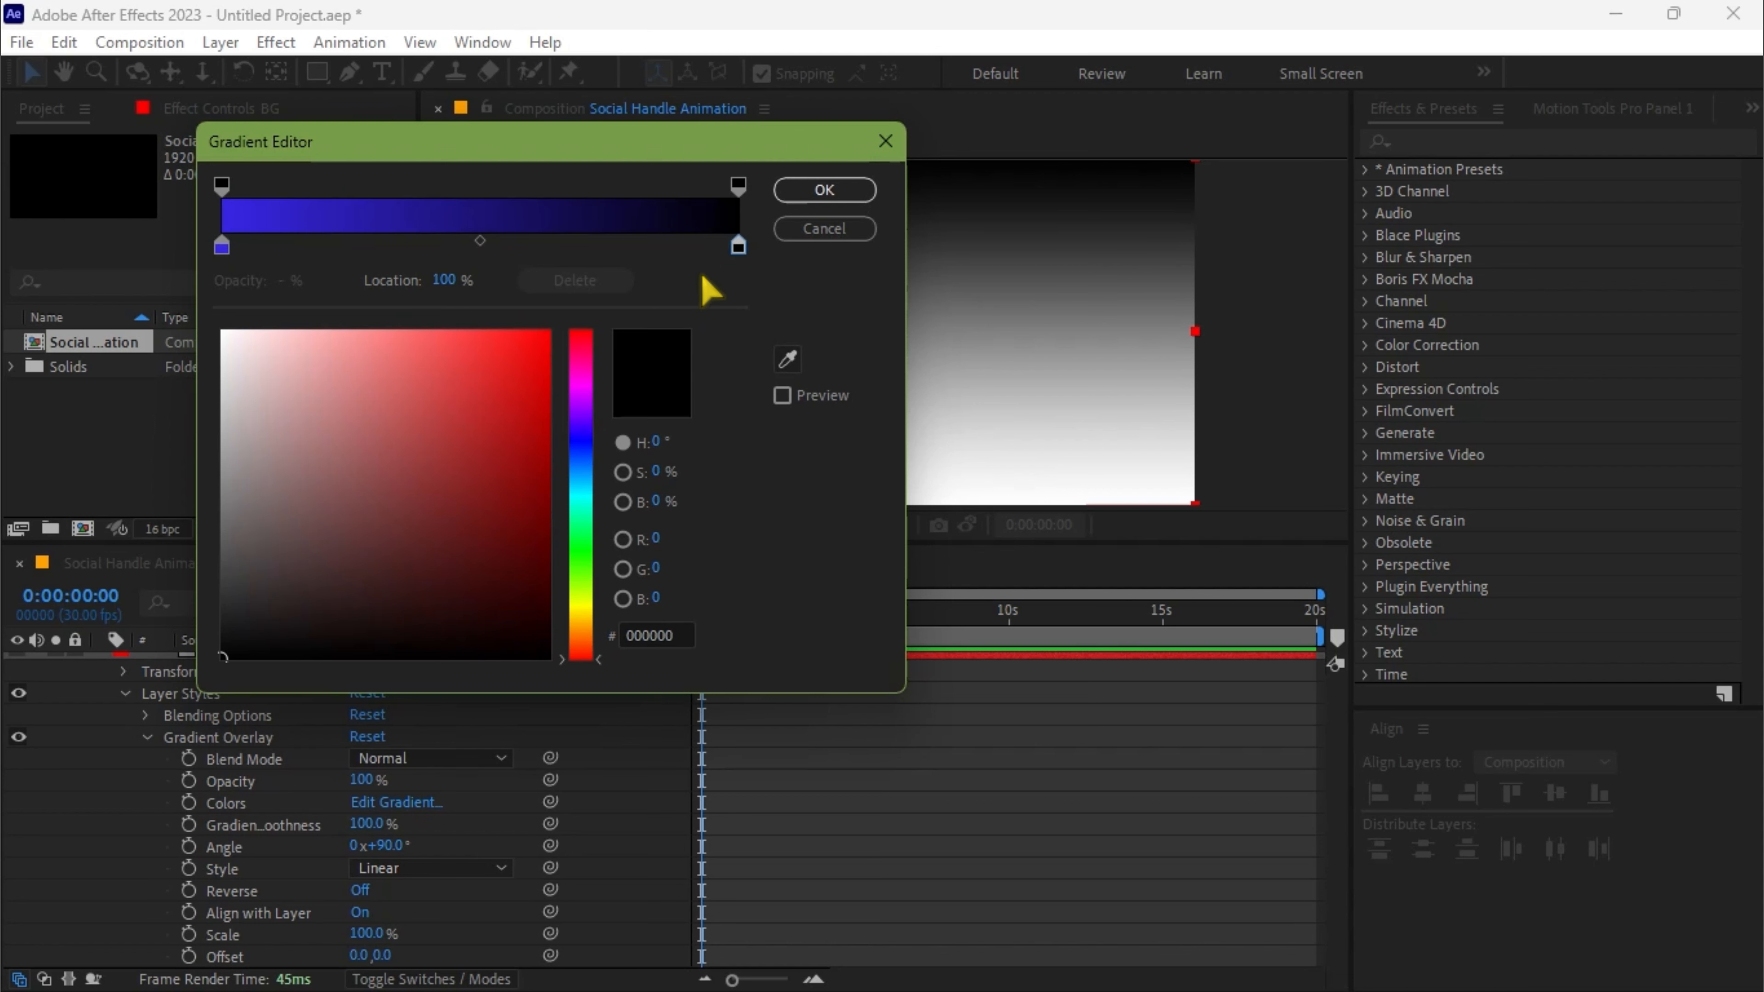
{"action": "left_click_drag", "start_coordinate": [583, 382], "coordinate": [589, 439]}
{"action": "left_click", "coordinate": [792, 359]}
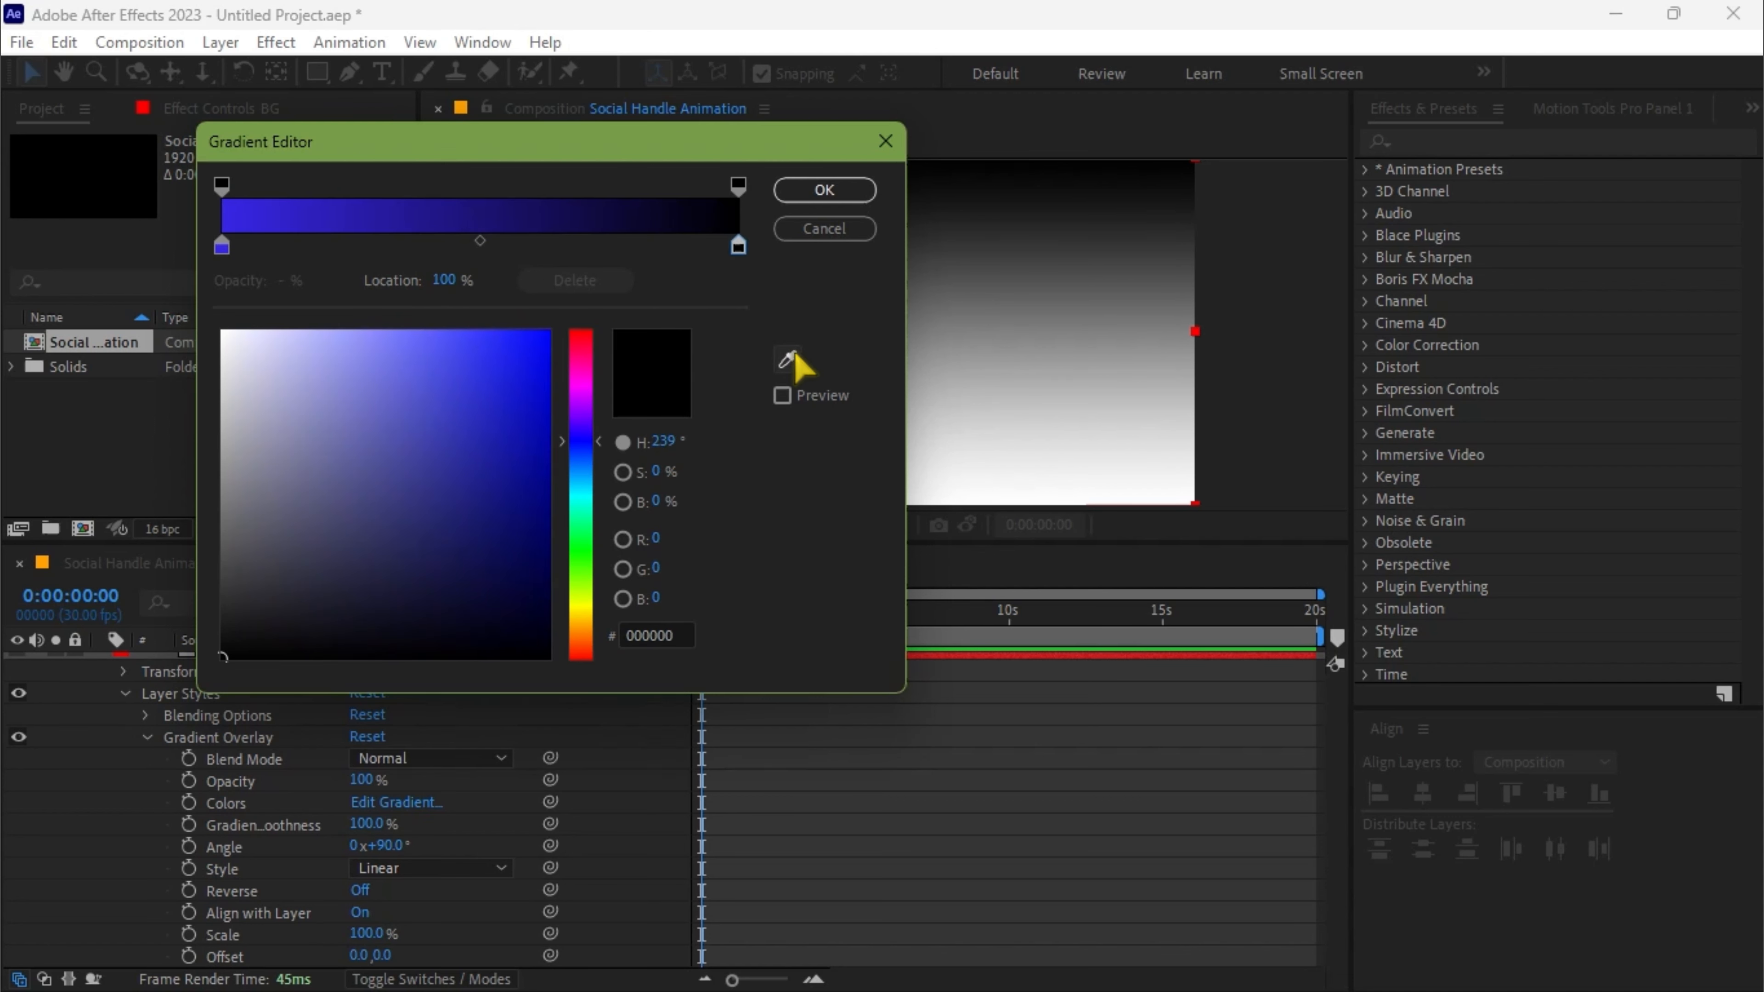
{"action": "left_click", "coordinate": [246, 216]}
{"action": "left_click_drag", "start_coordinate": [502, 370], "coordinate": [549, 457]}
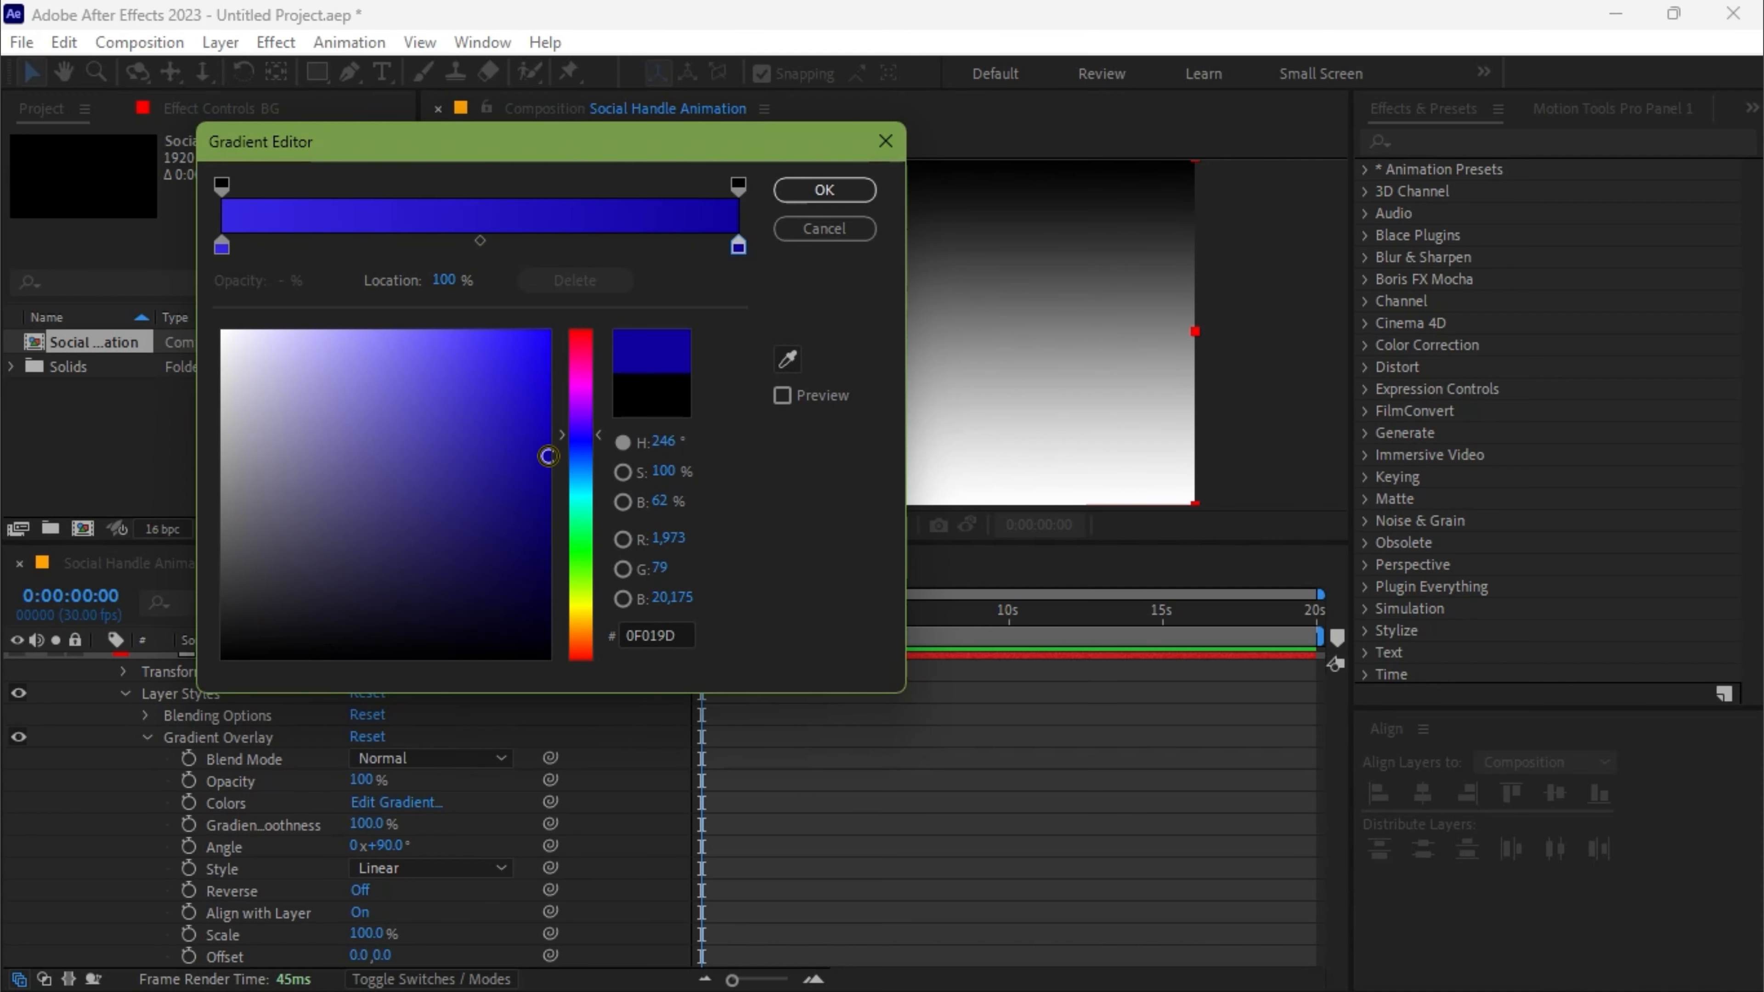
{"action": "left_click", "coordinate": [838, 198]}
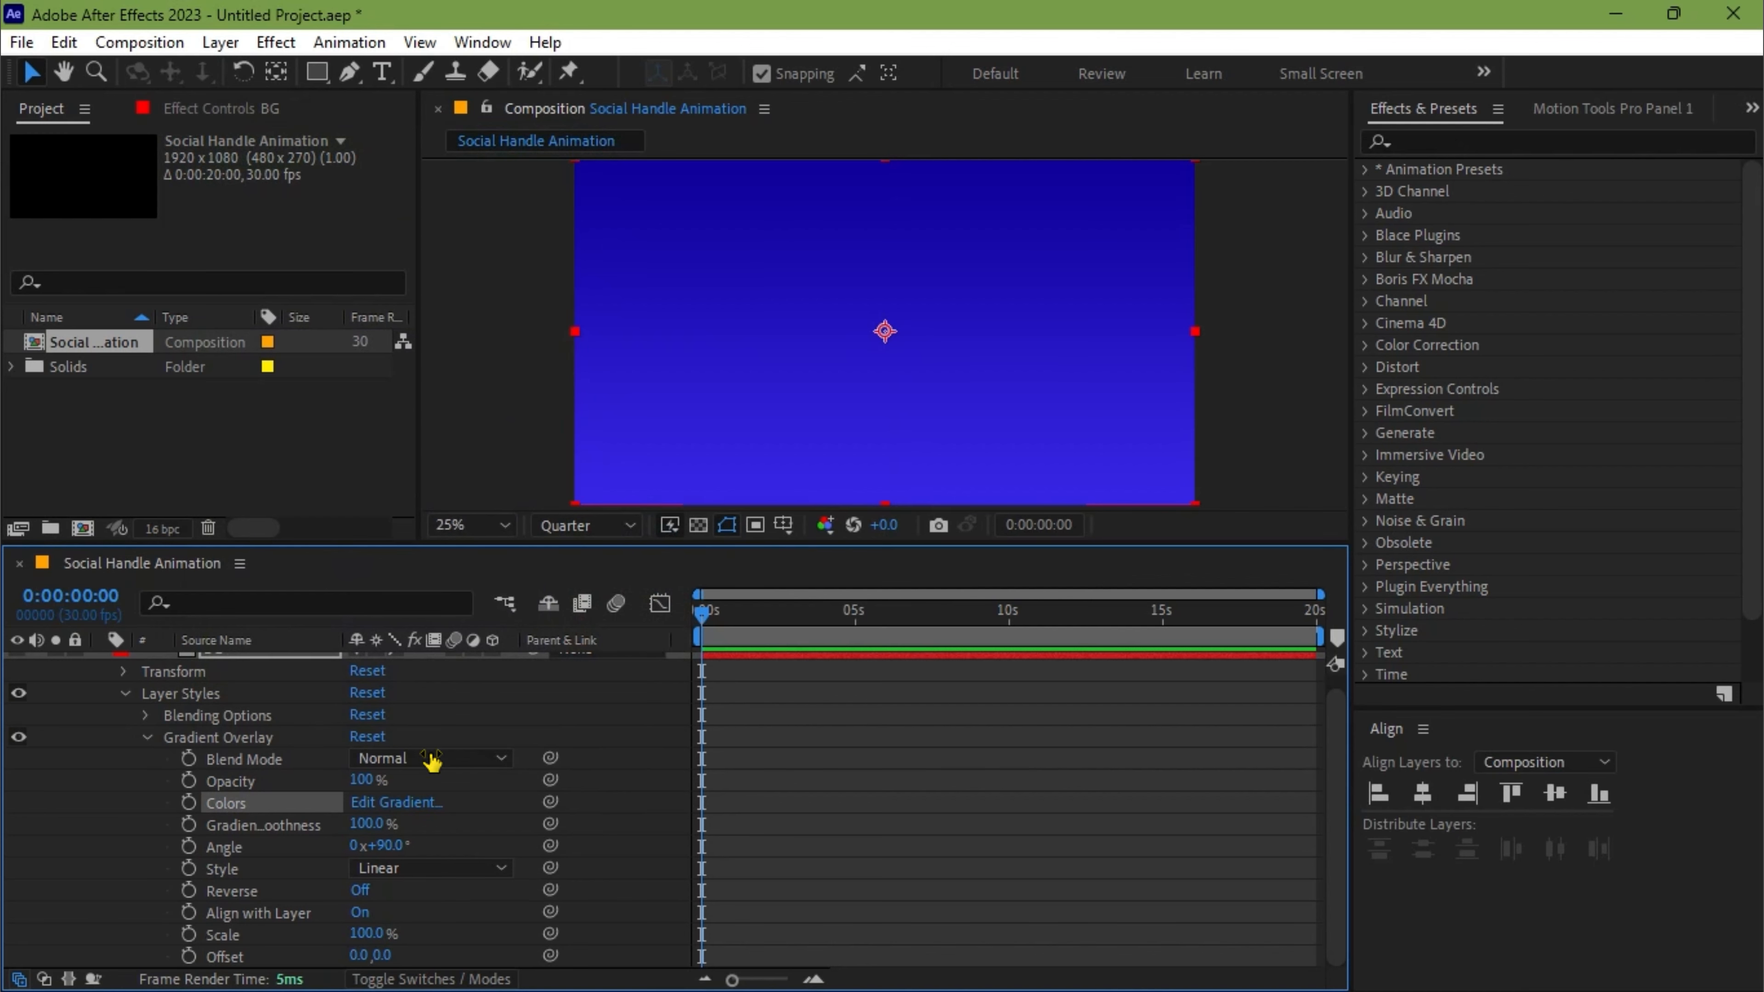
- Change the end color of the BG layer's gradient overlay to the less saturated dark blue 271AA1
{"action": "left_click", "coordinate": [410, 803]}
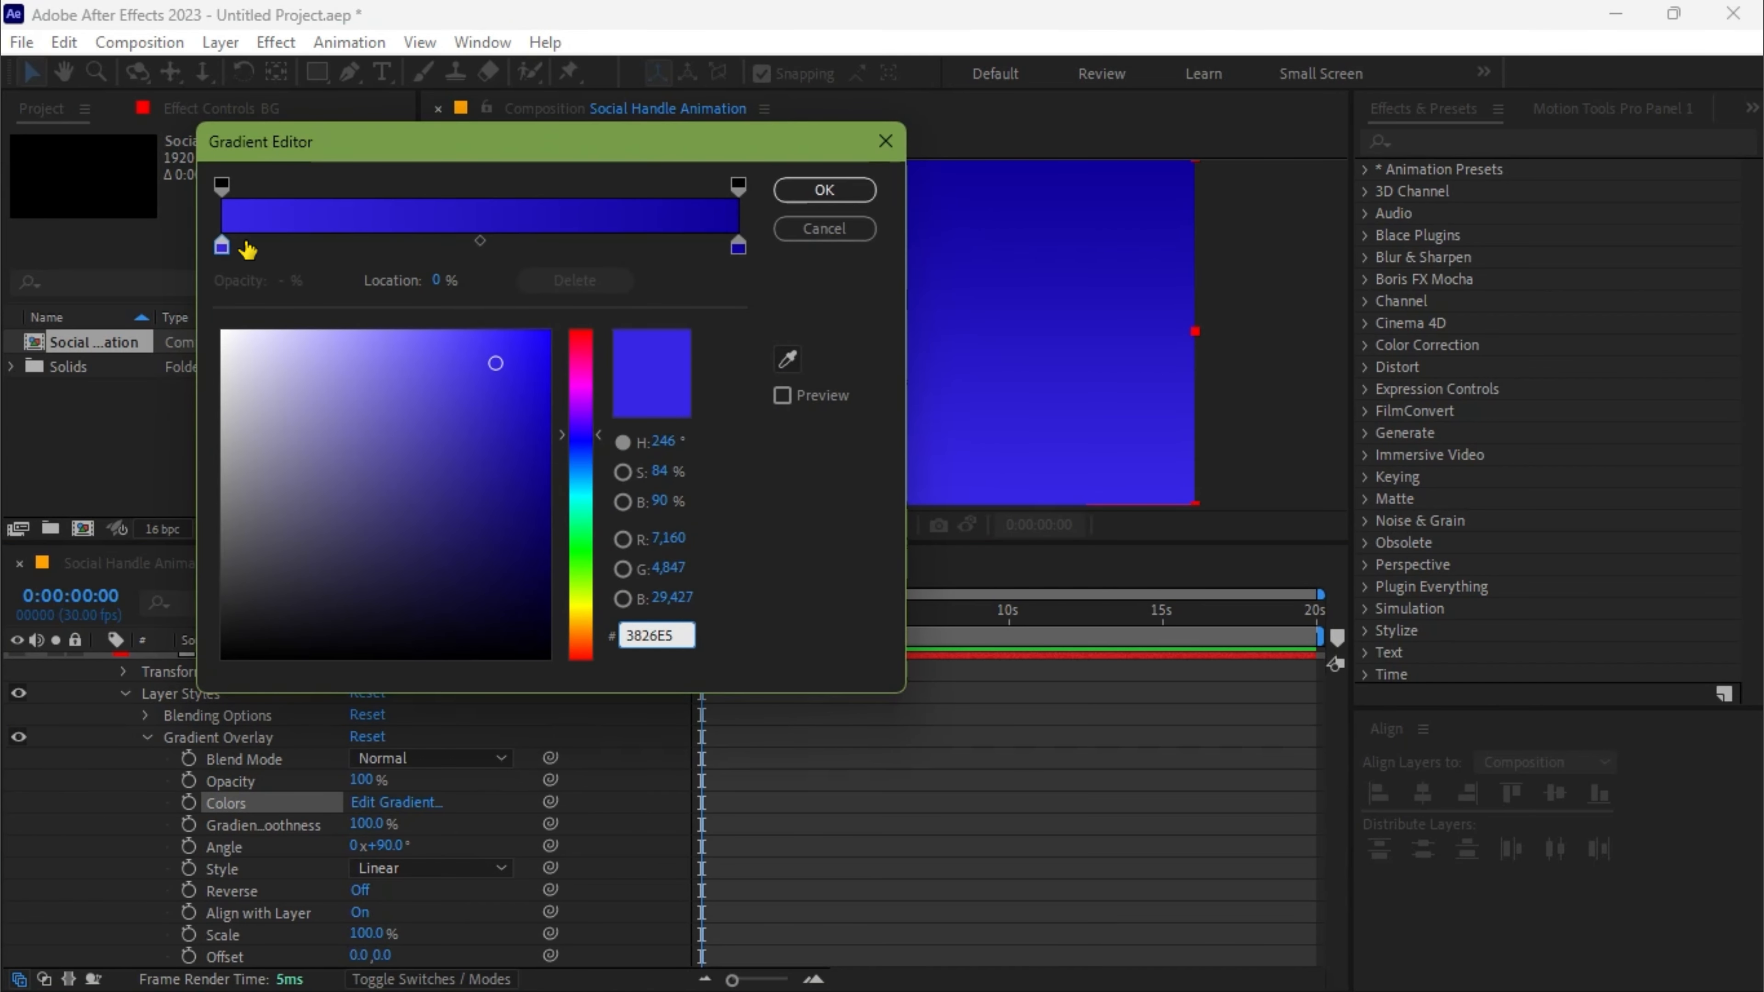
{"action": "left_click", "coordinate": [738, 247]}
{"action": "mouse_move", "coordinate": [545, 456]}
{"action": "left_mouse_down"}
{"action": "mouse_move", "coordinate": [512, 390]}
{"action": "mouse_move", "coordinate": [483, 423]}
{"action": "mouse_move", "coordinate": [497, 452]}
{"action": "left_mouse_up"}
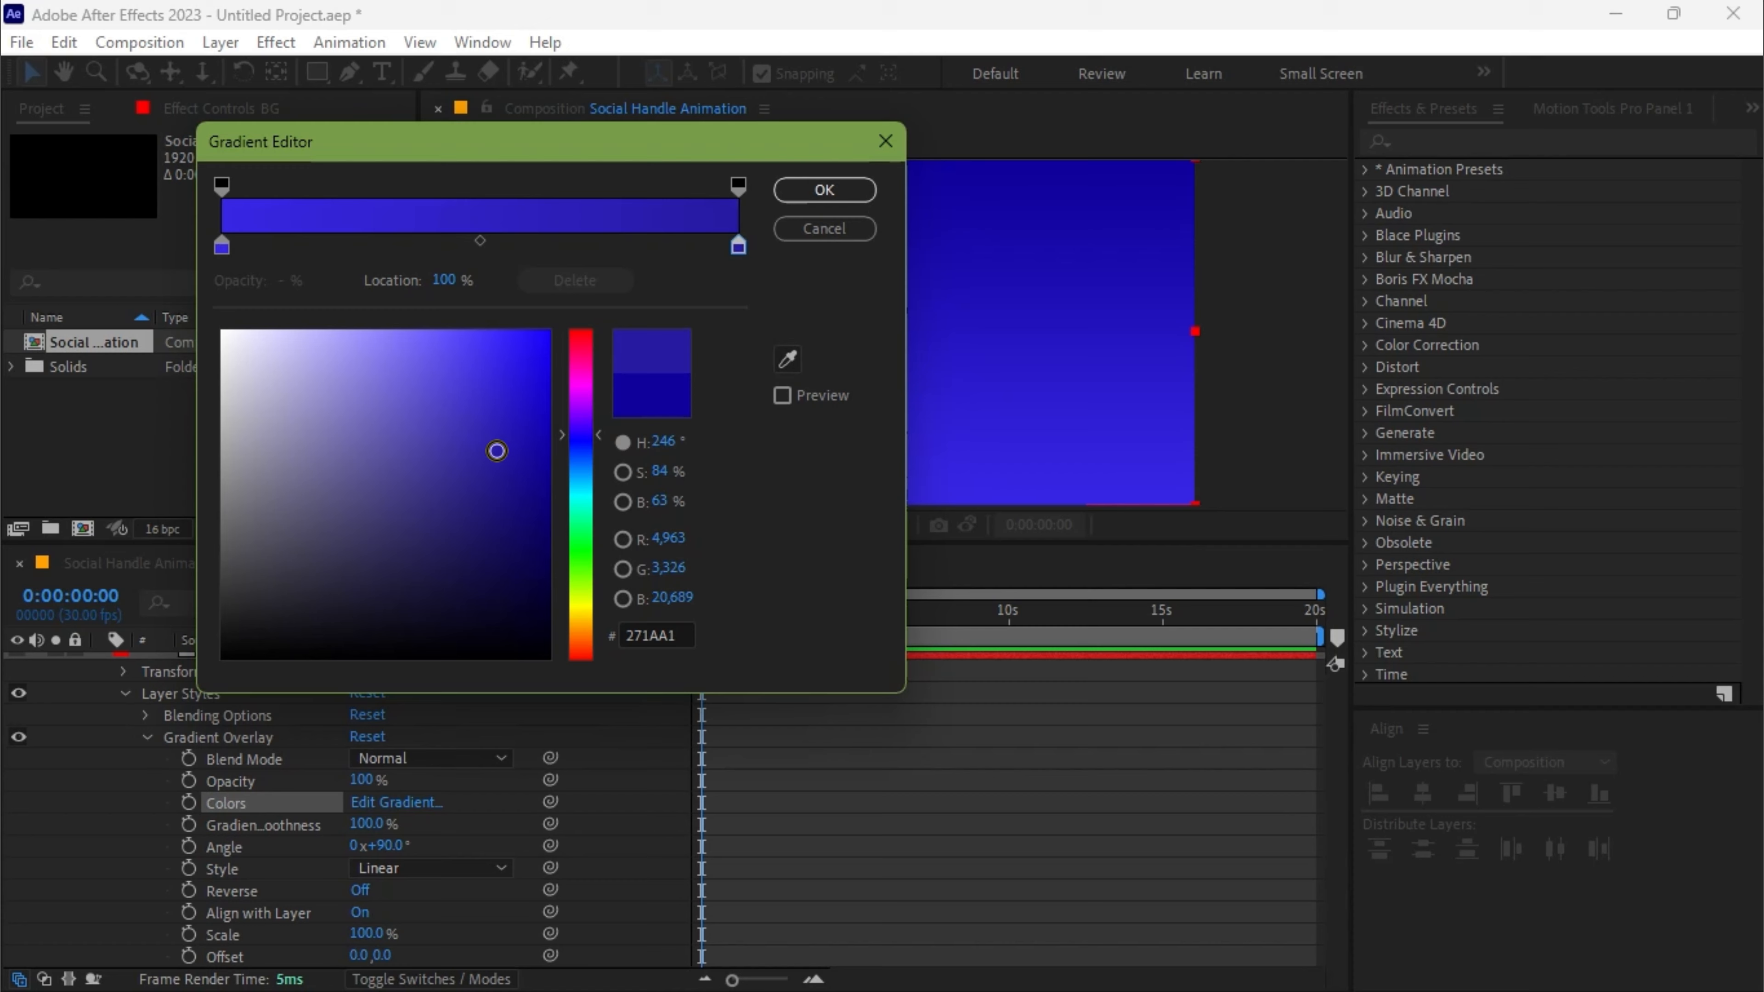
{"action": "left_click", "coordinate": [833, 193]}
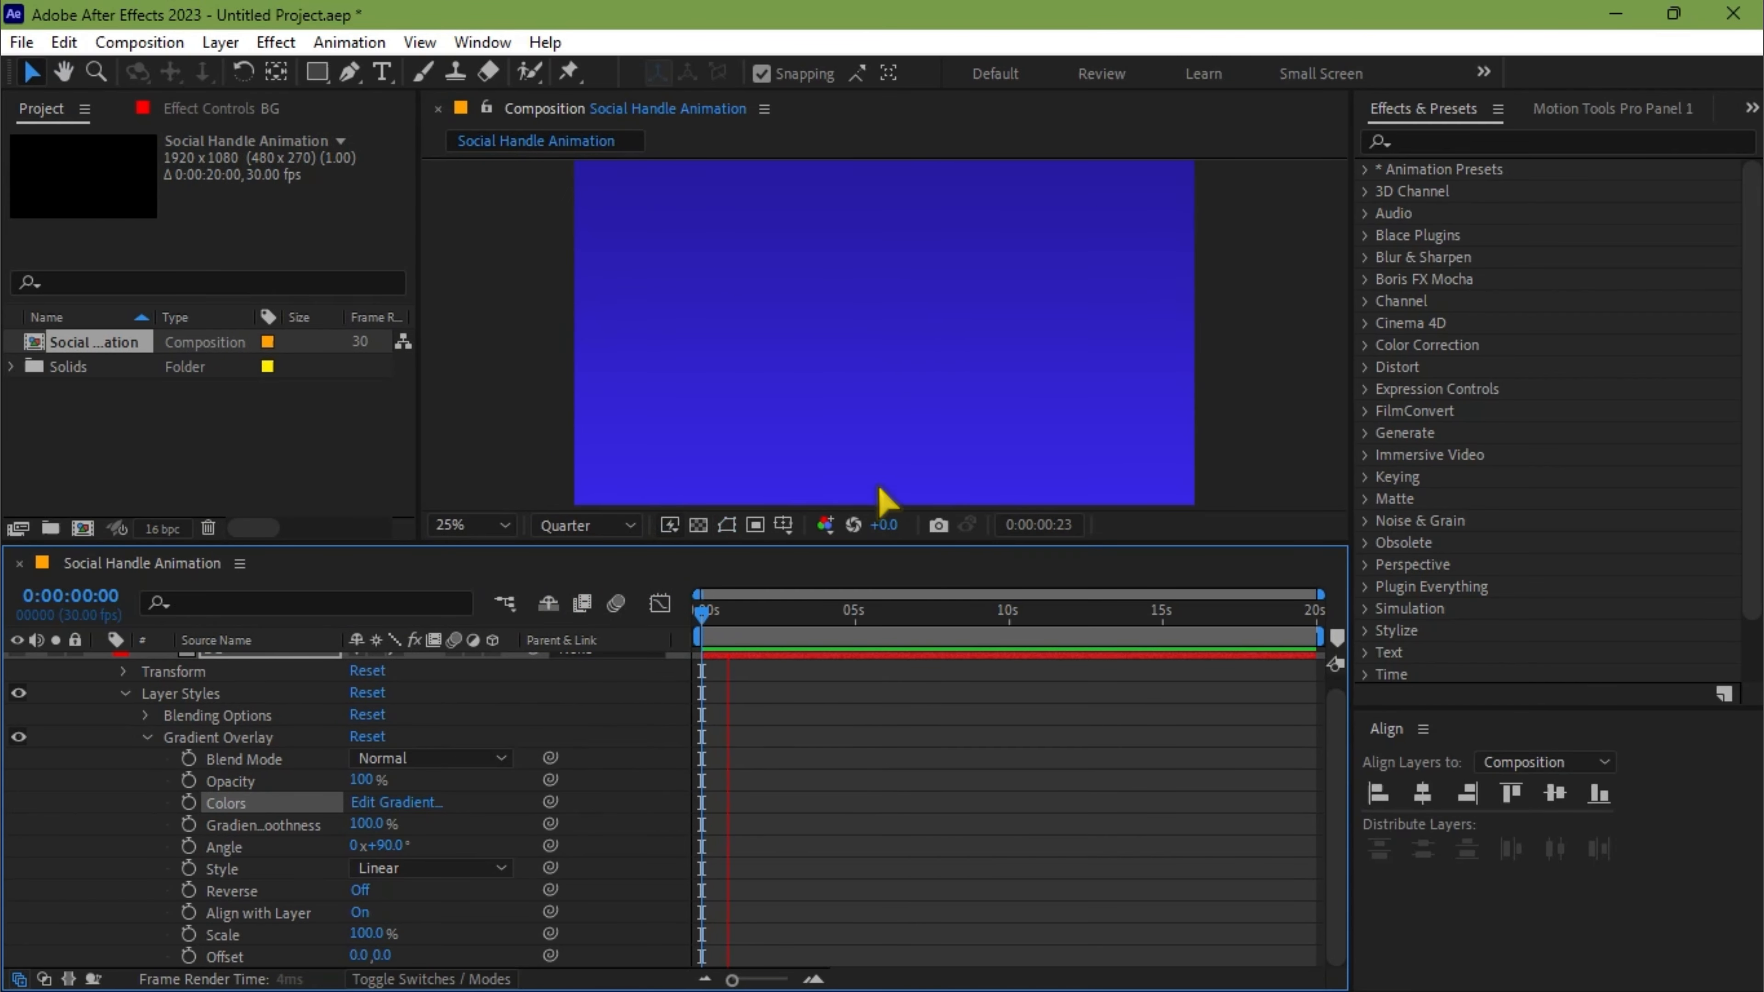
- Set the BG layer's opacity to 50% and preview the composition
{"action": "key", "text": "u"}
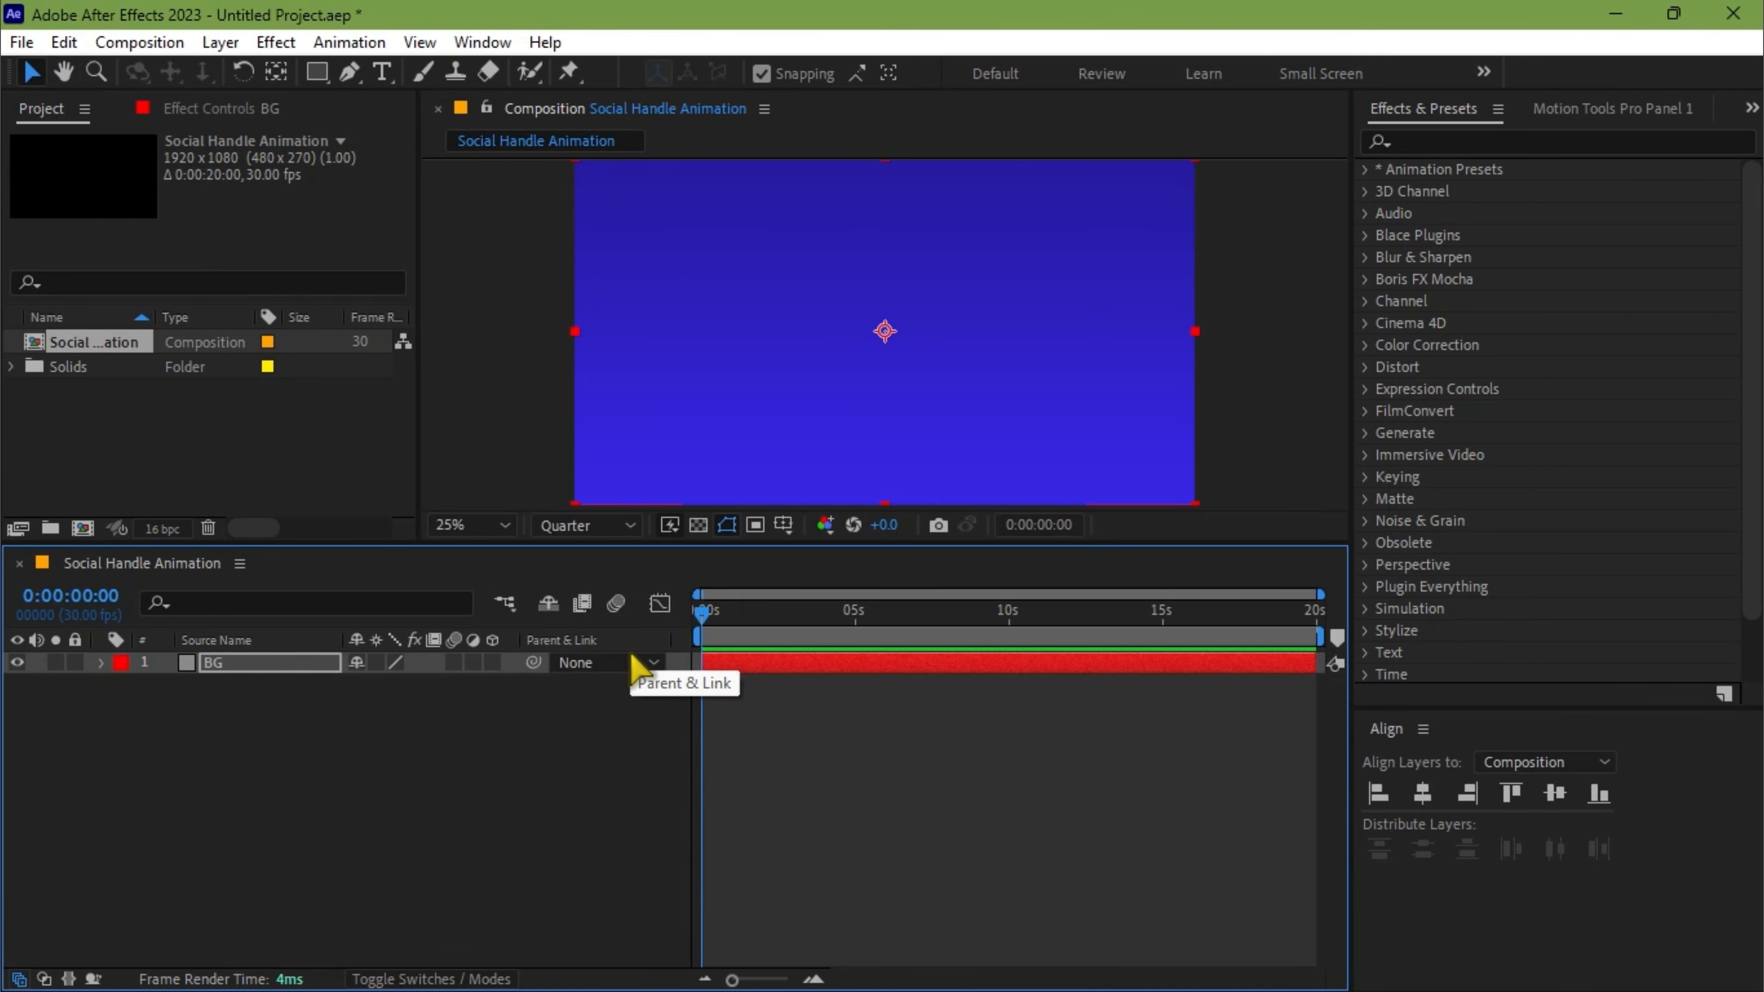
{"action": "left_click", "coordinate": [267, 670]}
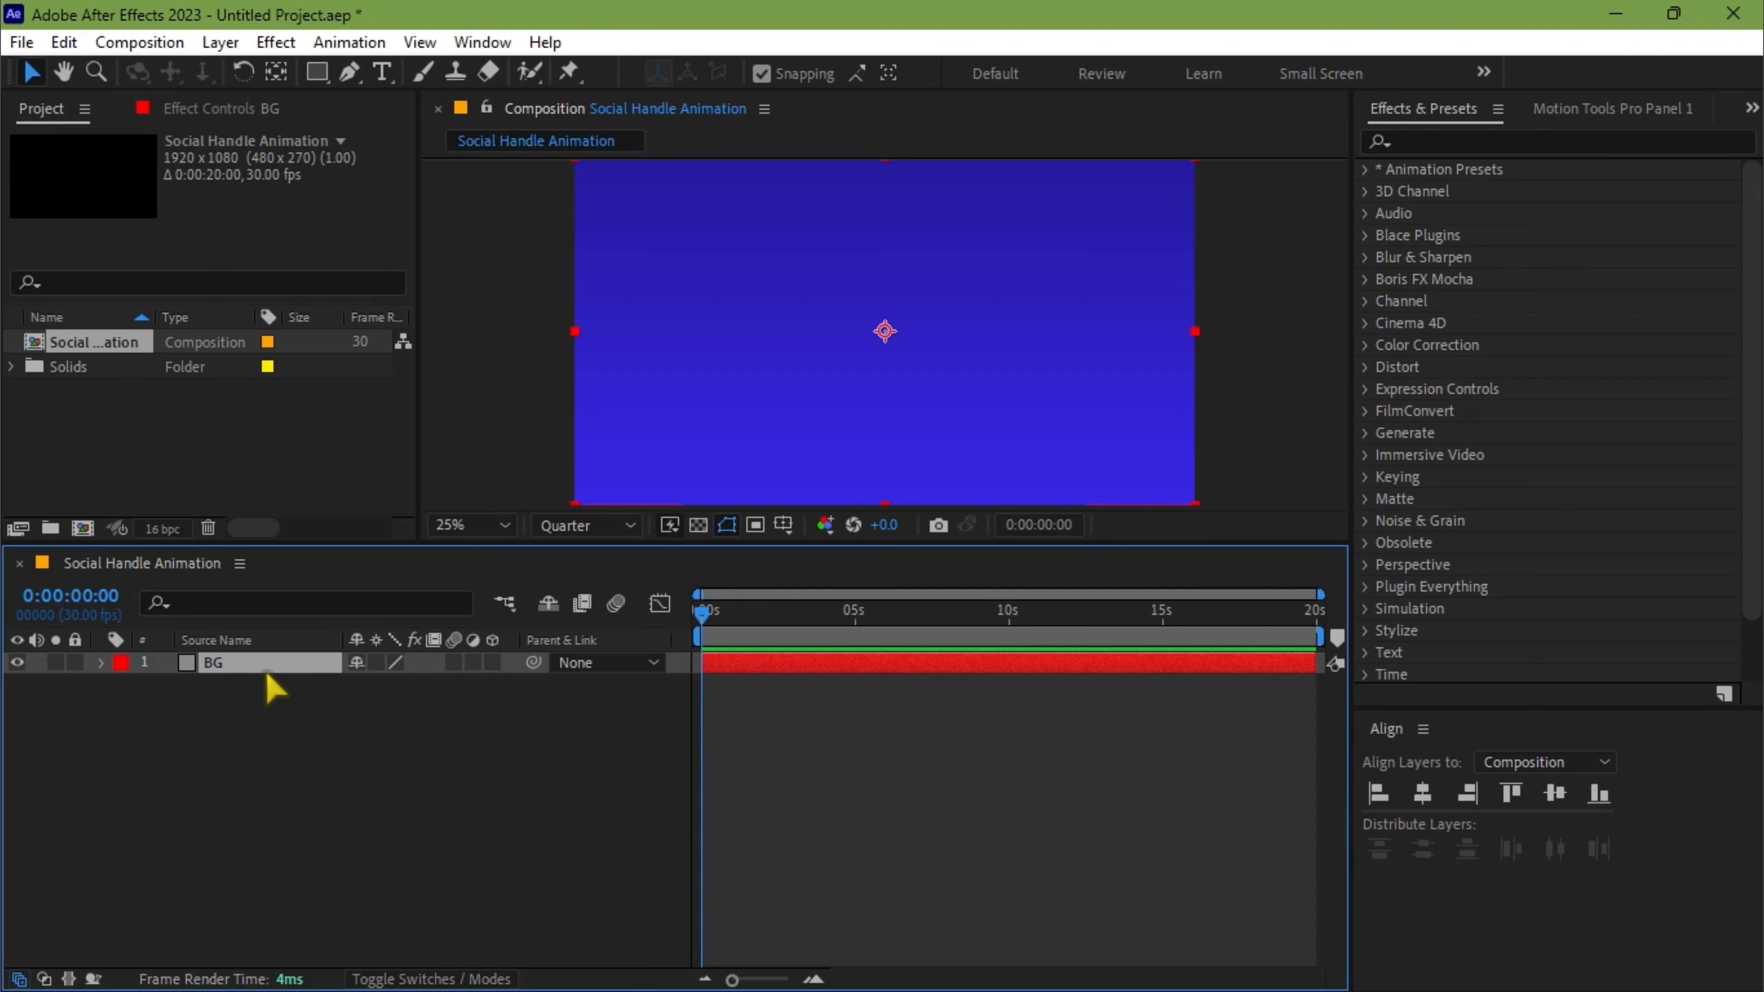
{"action": "key", "text": "t"}
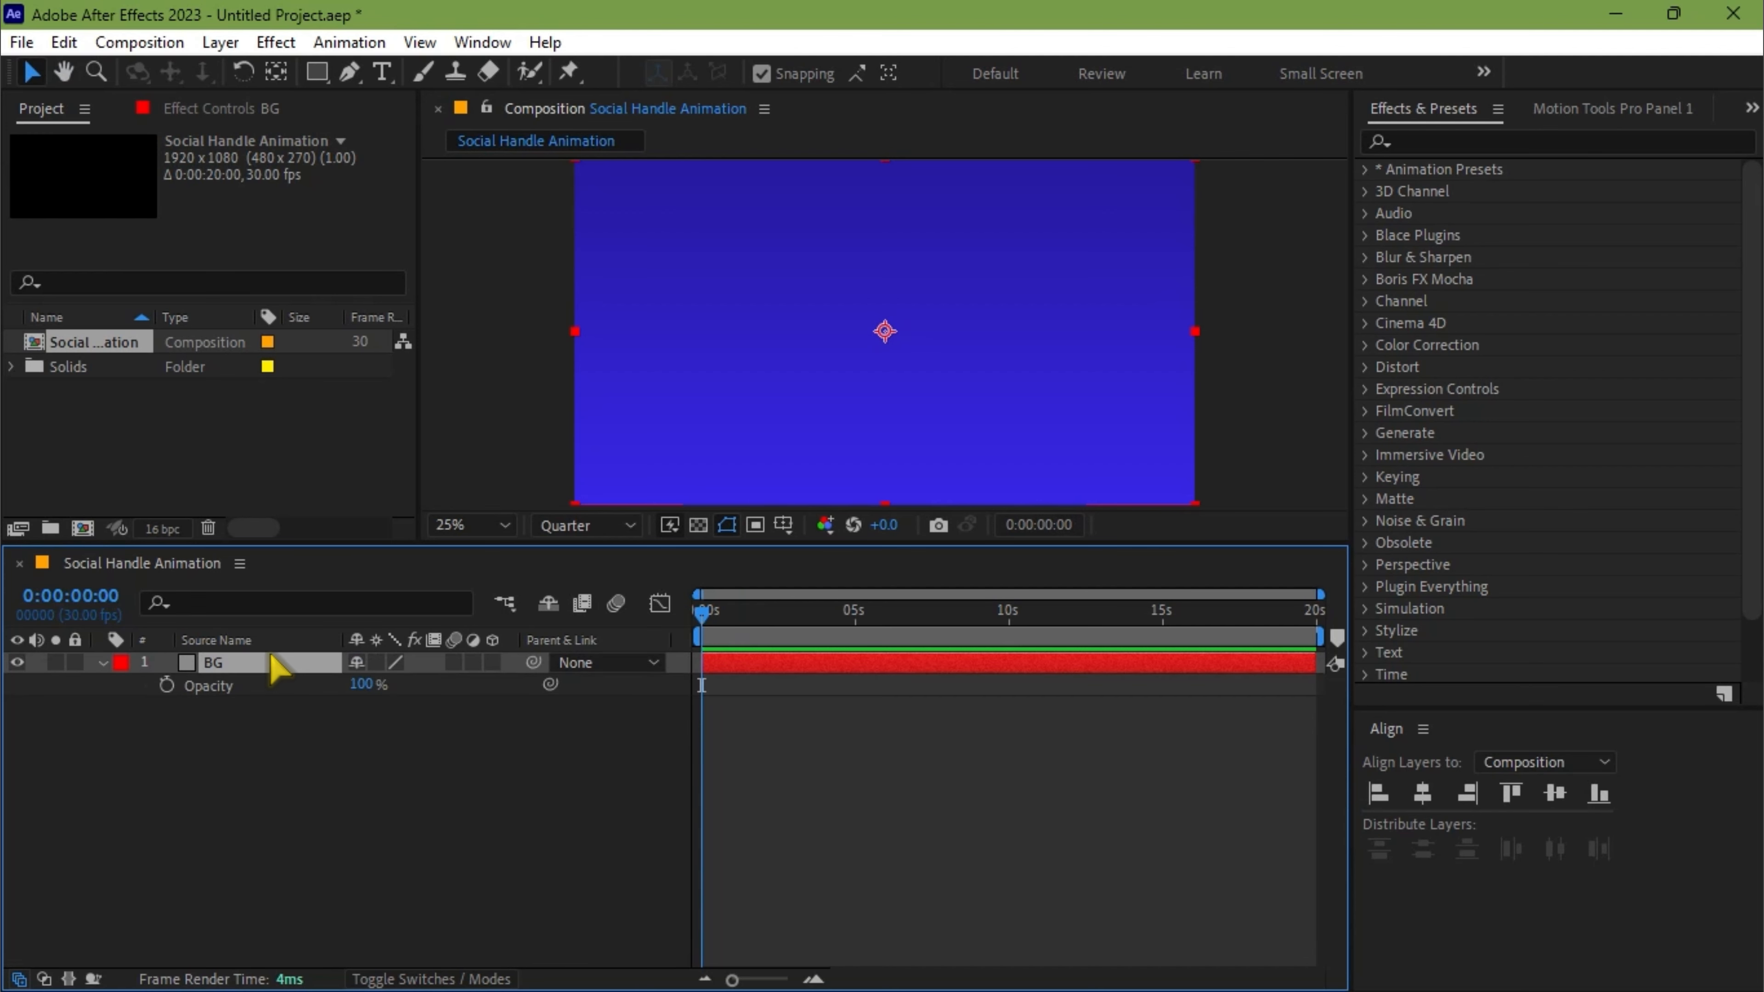
{"action": "left_click", "coordinate": [362, 685]}
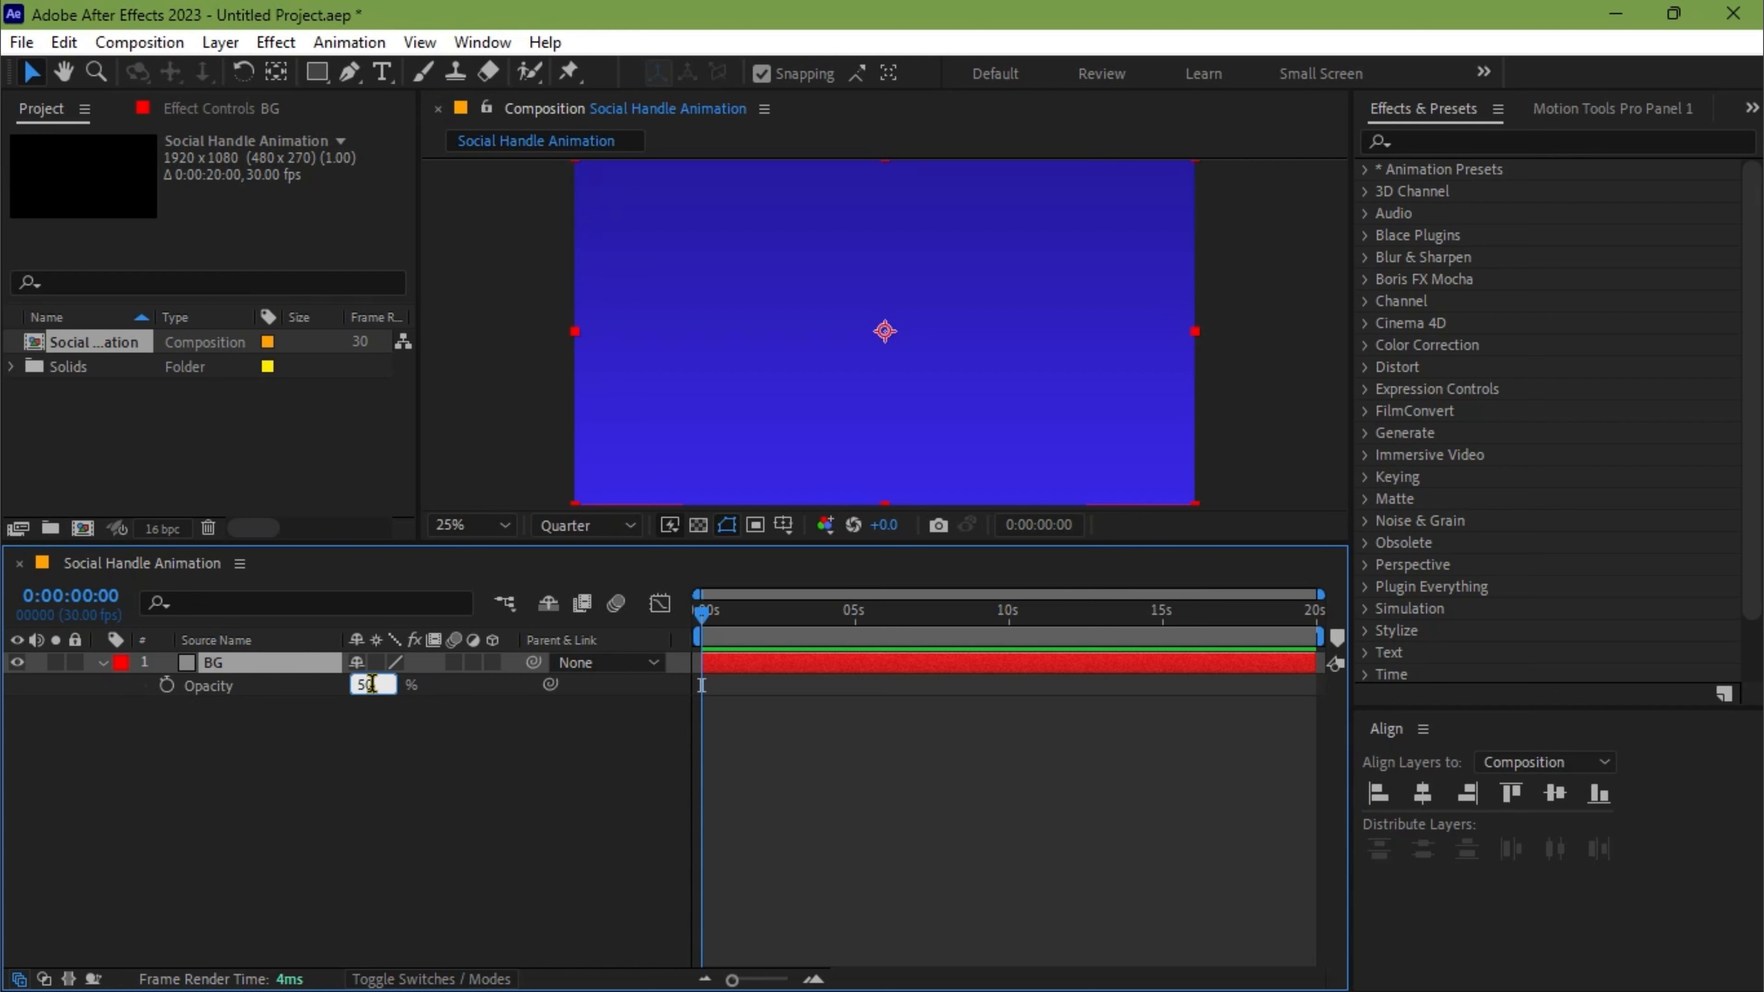
{"action": "key", "text": "Return"}
{"action": "key", "text": "space"}
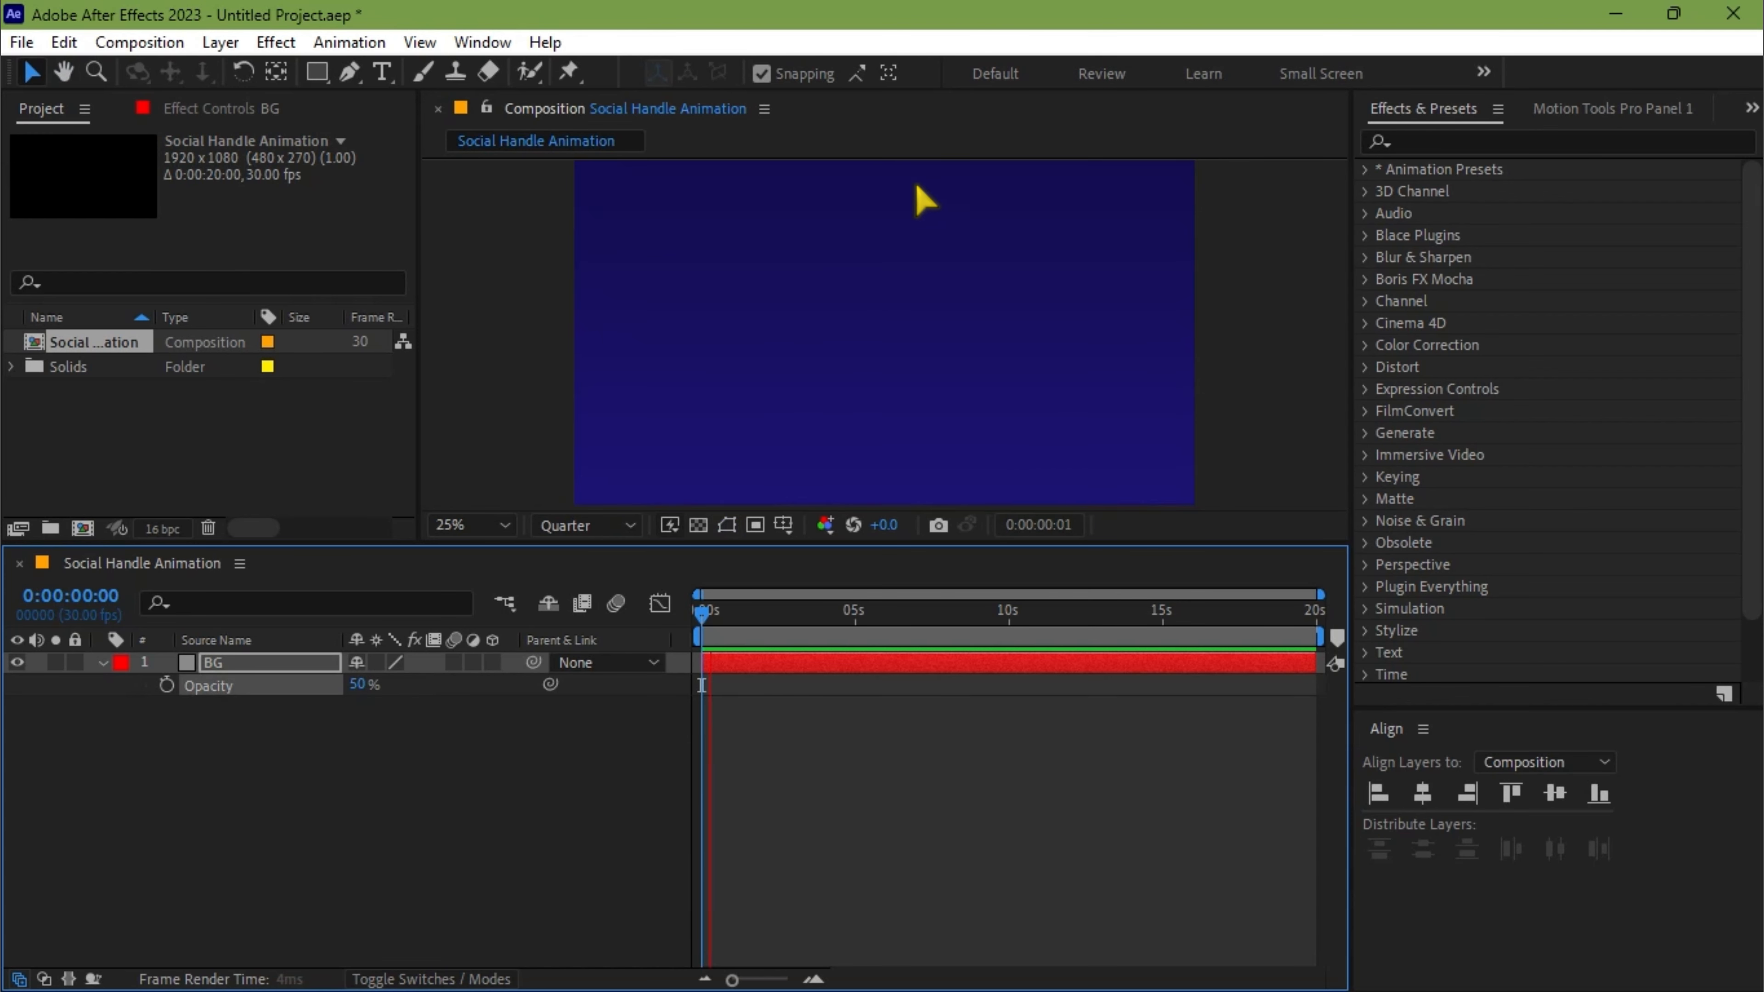
- Draw a square of about 168 px with no fill and a 5 px white stroke in the lower-left area of the composition
{"action": "left_click", "coordinate": [741, 747]}
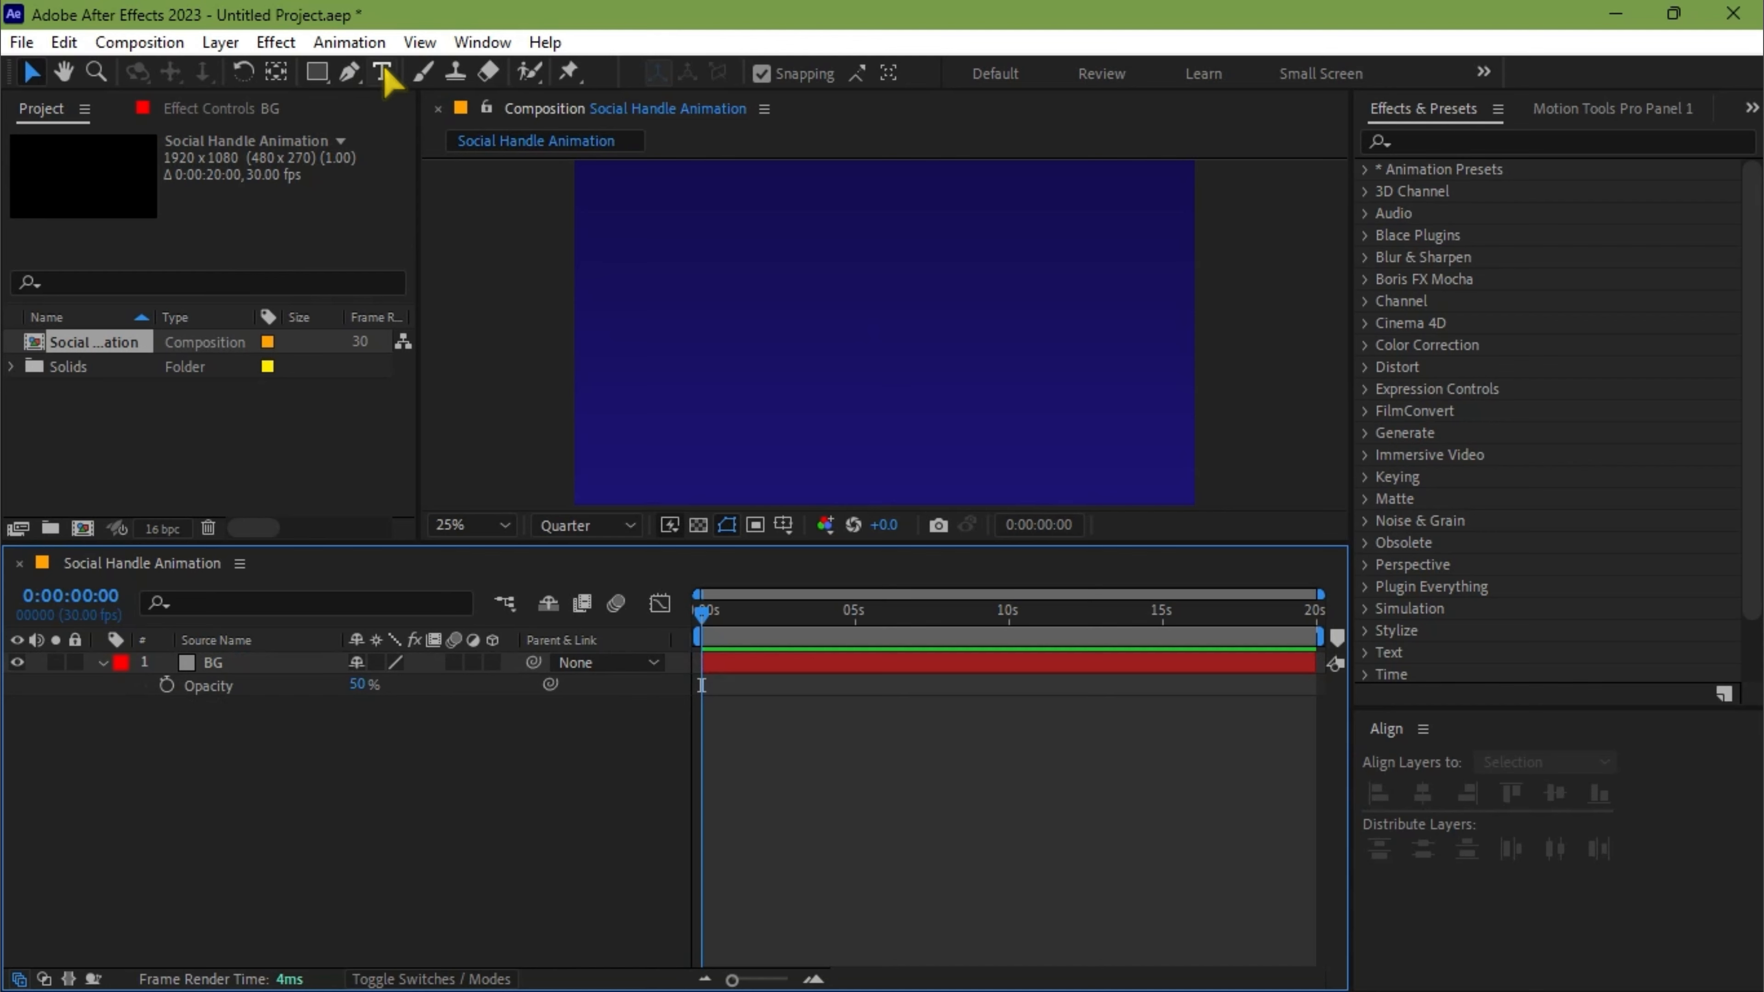
{"action": "left_click_drag", "start_coordinate": [318, 72], "coordinate": [397, 77]}
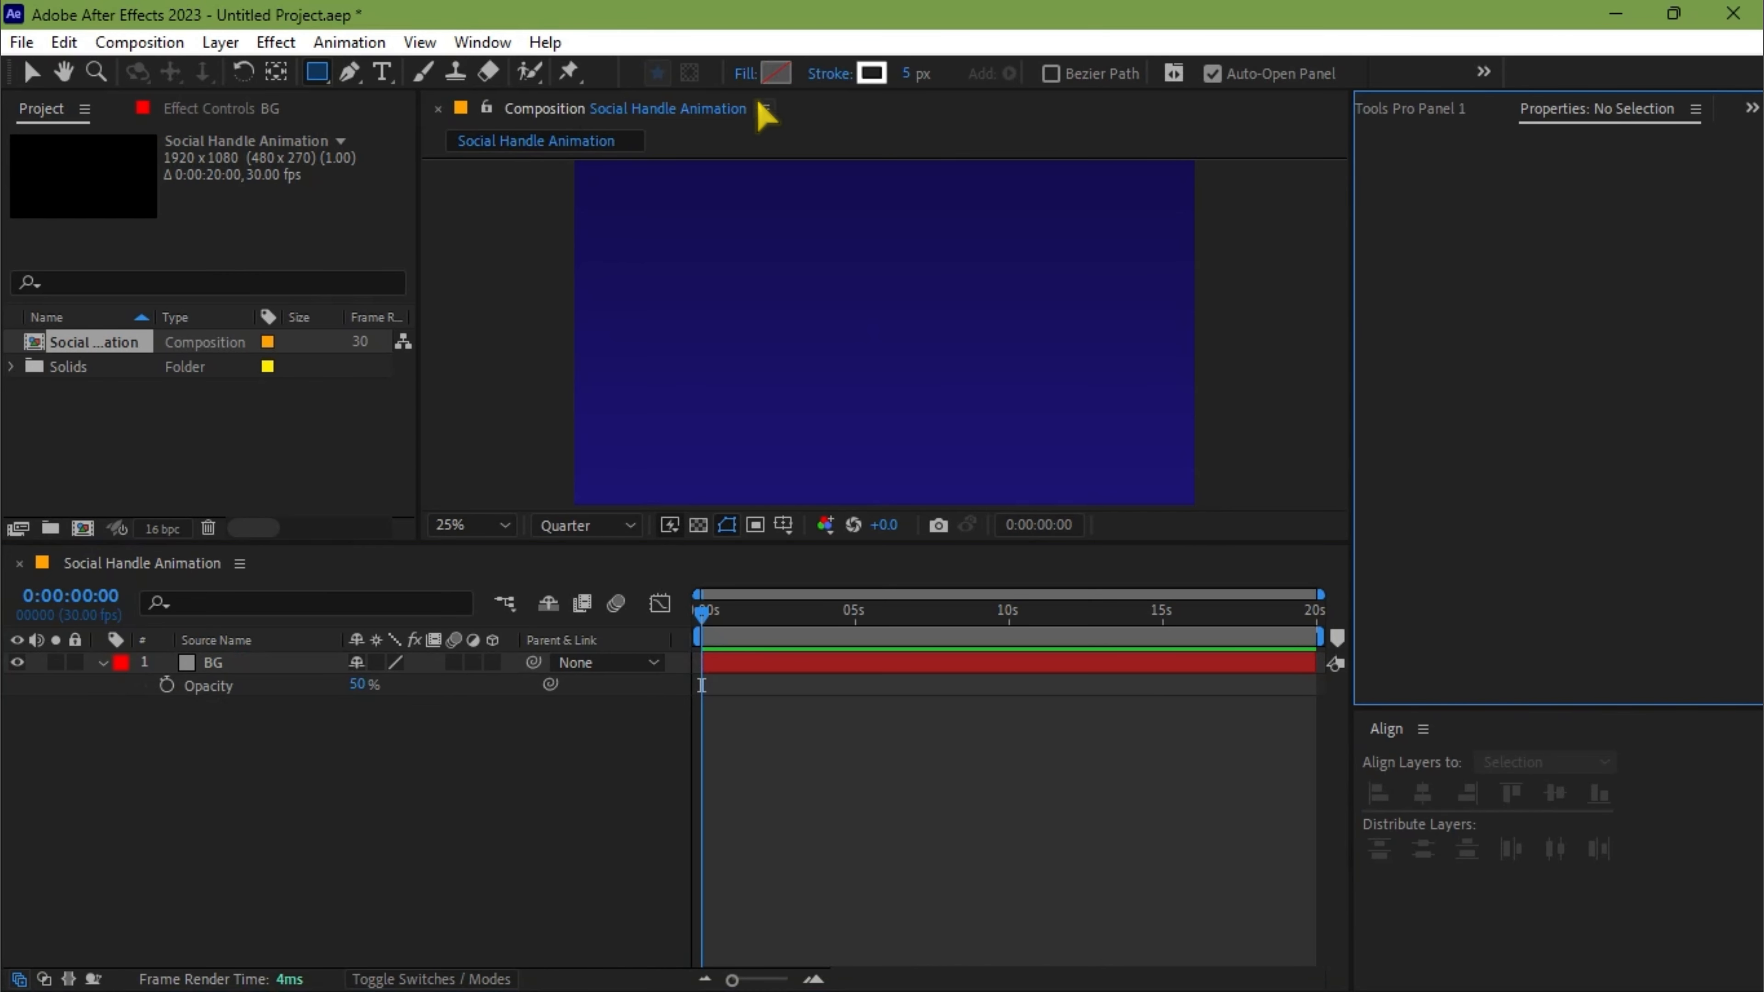
{"action": "left_click", "coordinate": [910, 74]}
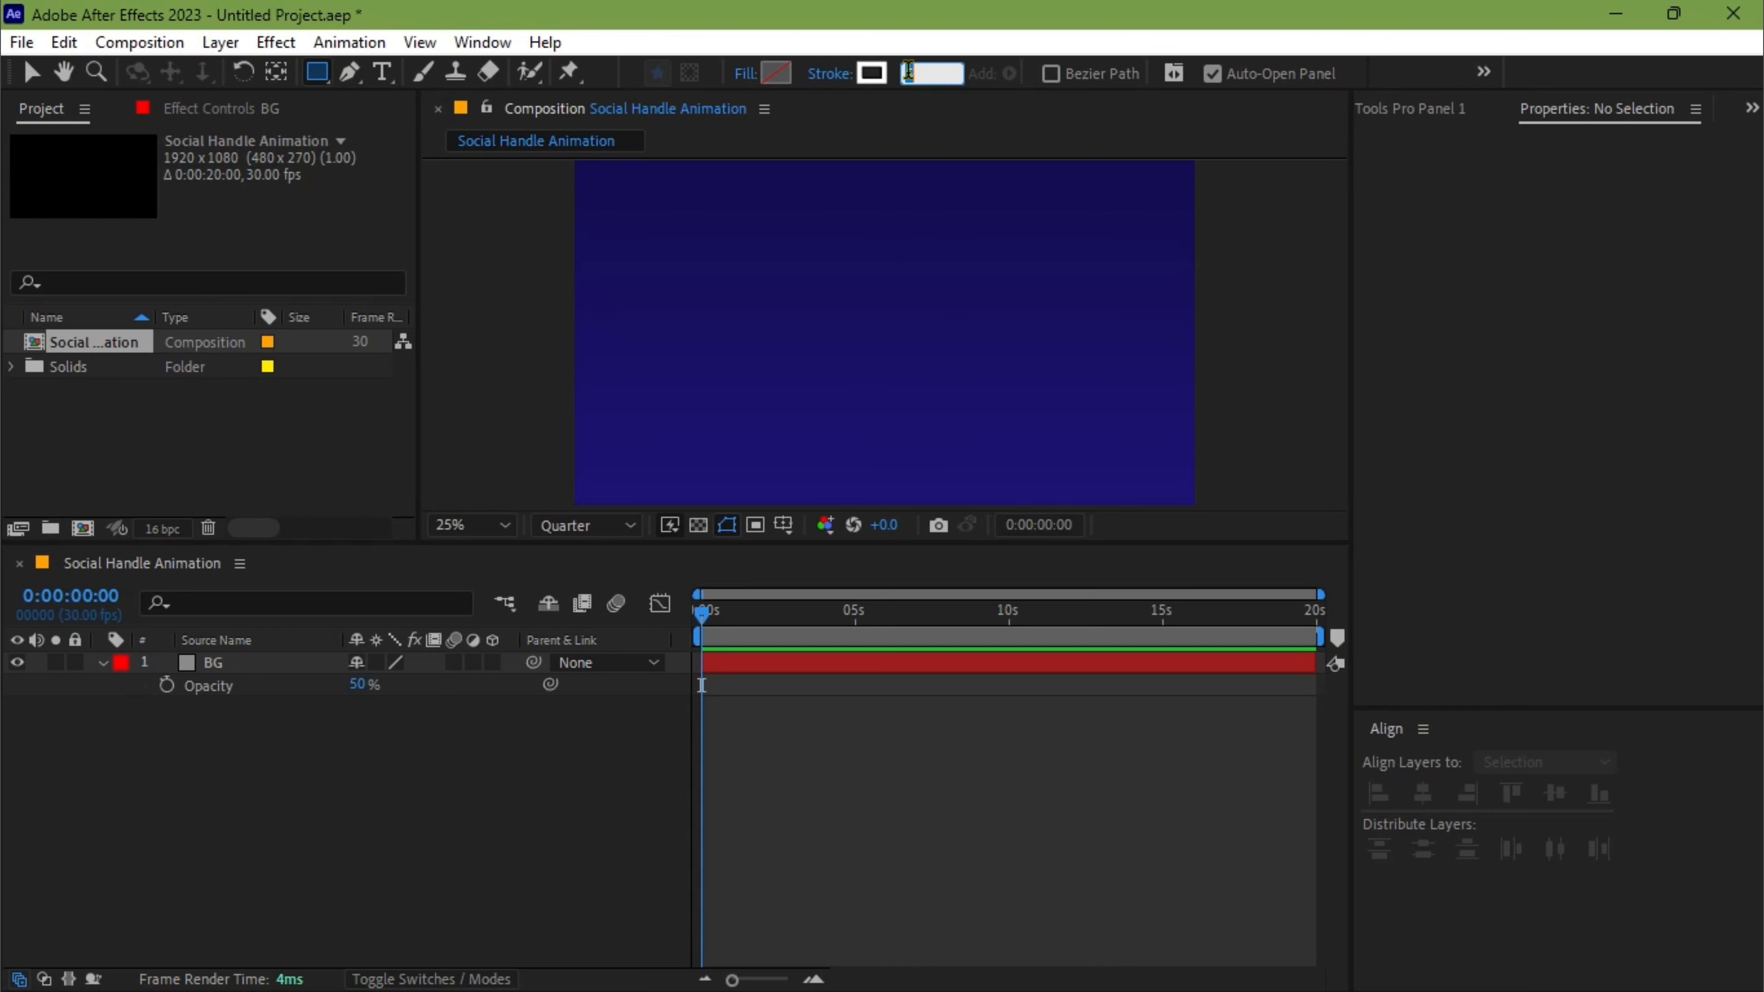
{"action": "key", "text": "Return"}
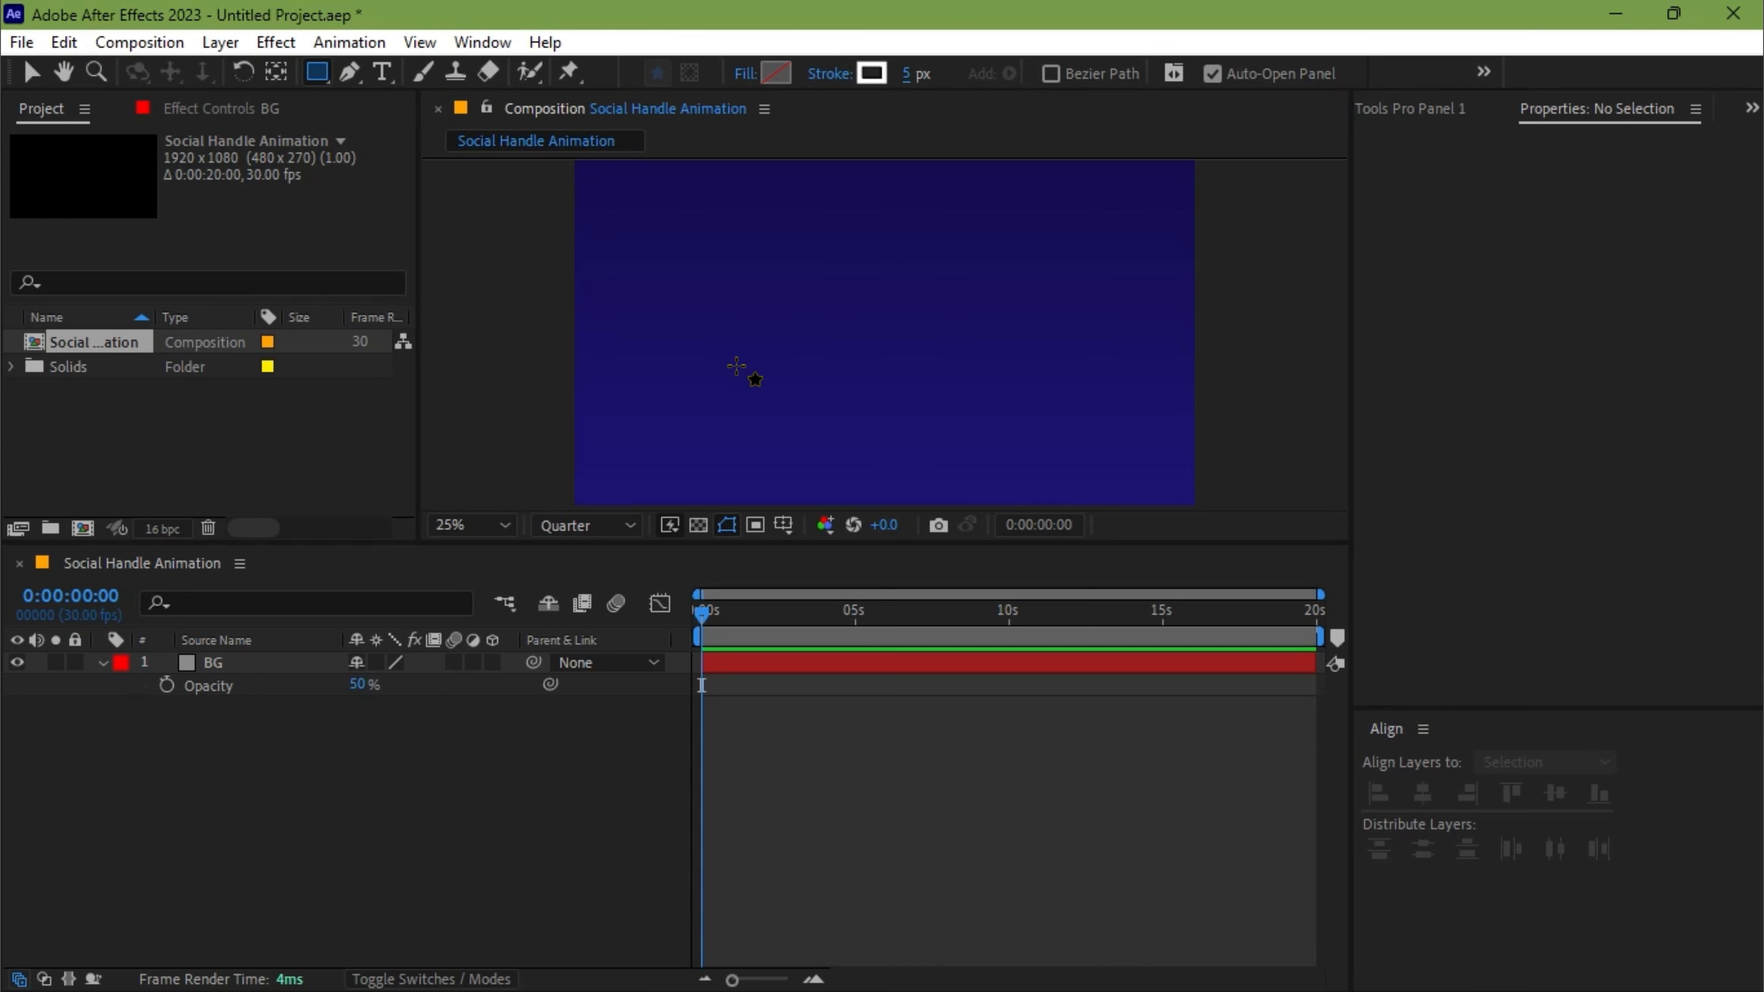
{"action": "left_click_drag", "start_coordinate": [699, 353], "coordinate": [752, 393]}
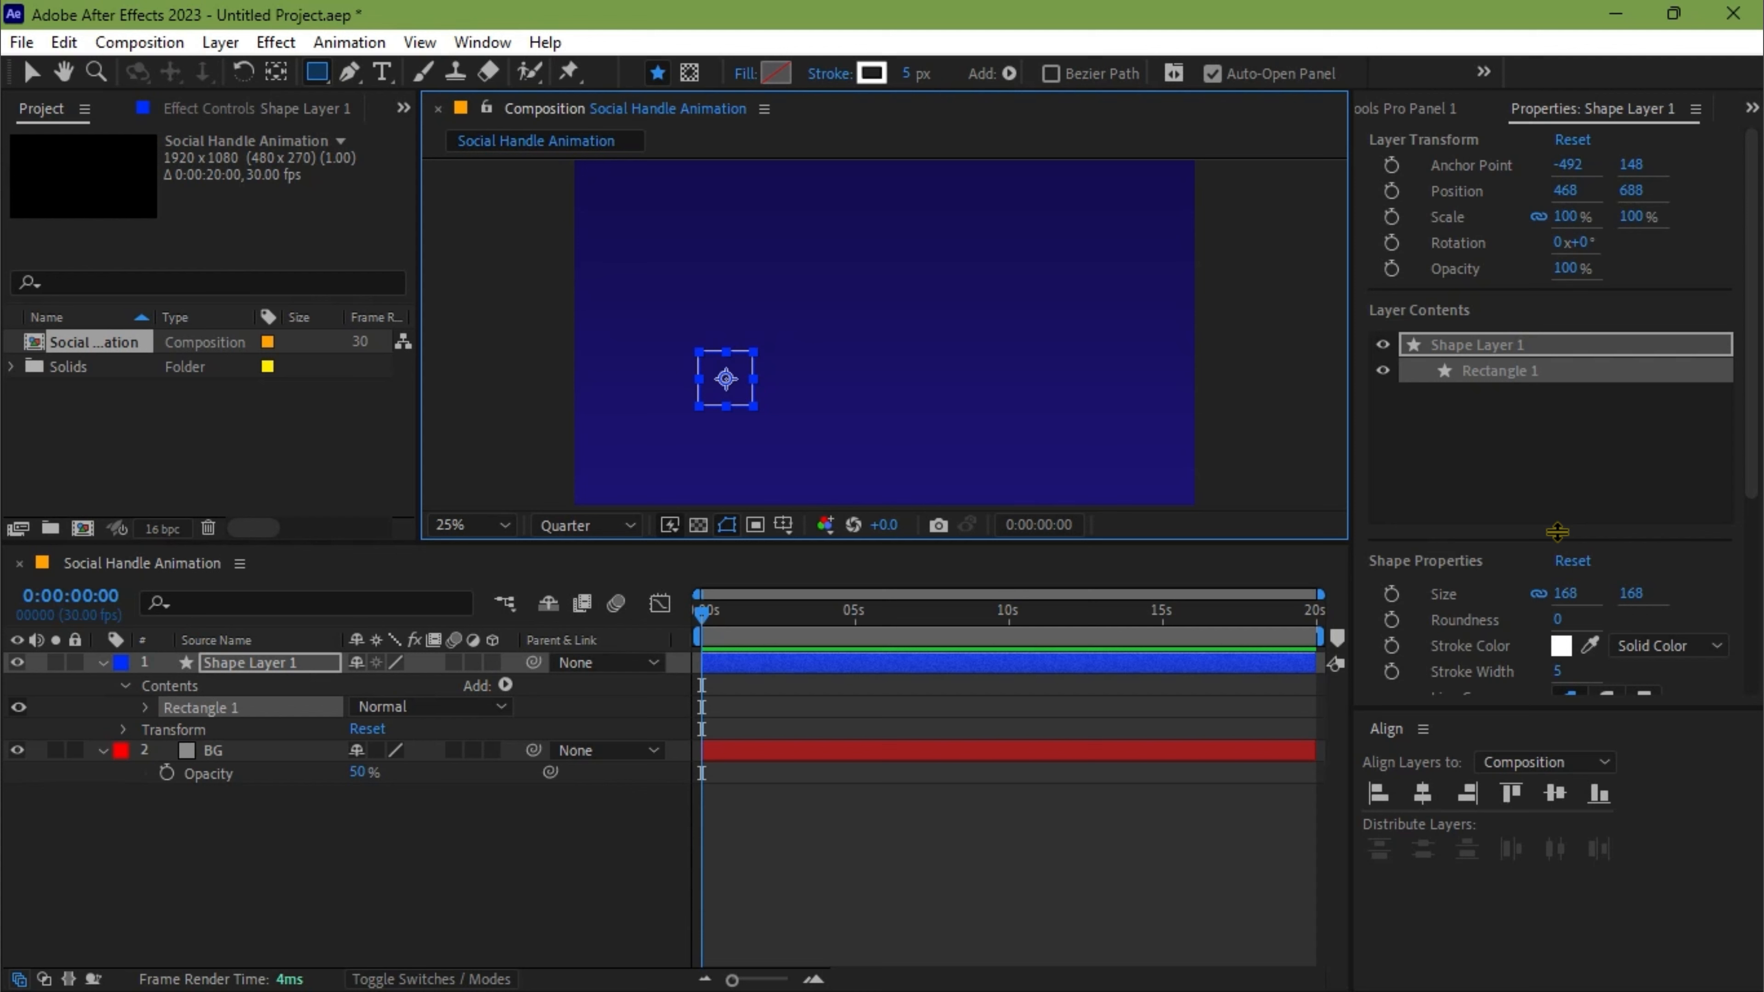
- Set the square's corner roundness to 30
{"action": "scroll", "coordinate": [1469, 625], "scroll_direction": "down", "scroll_amount": 1}
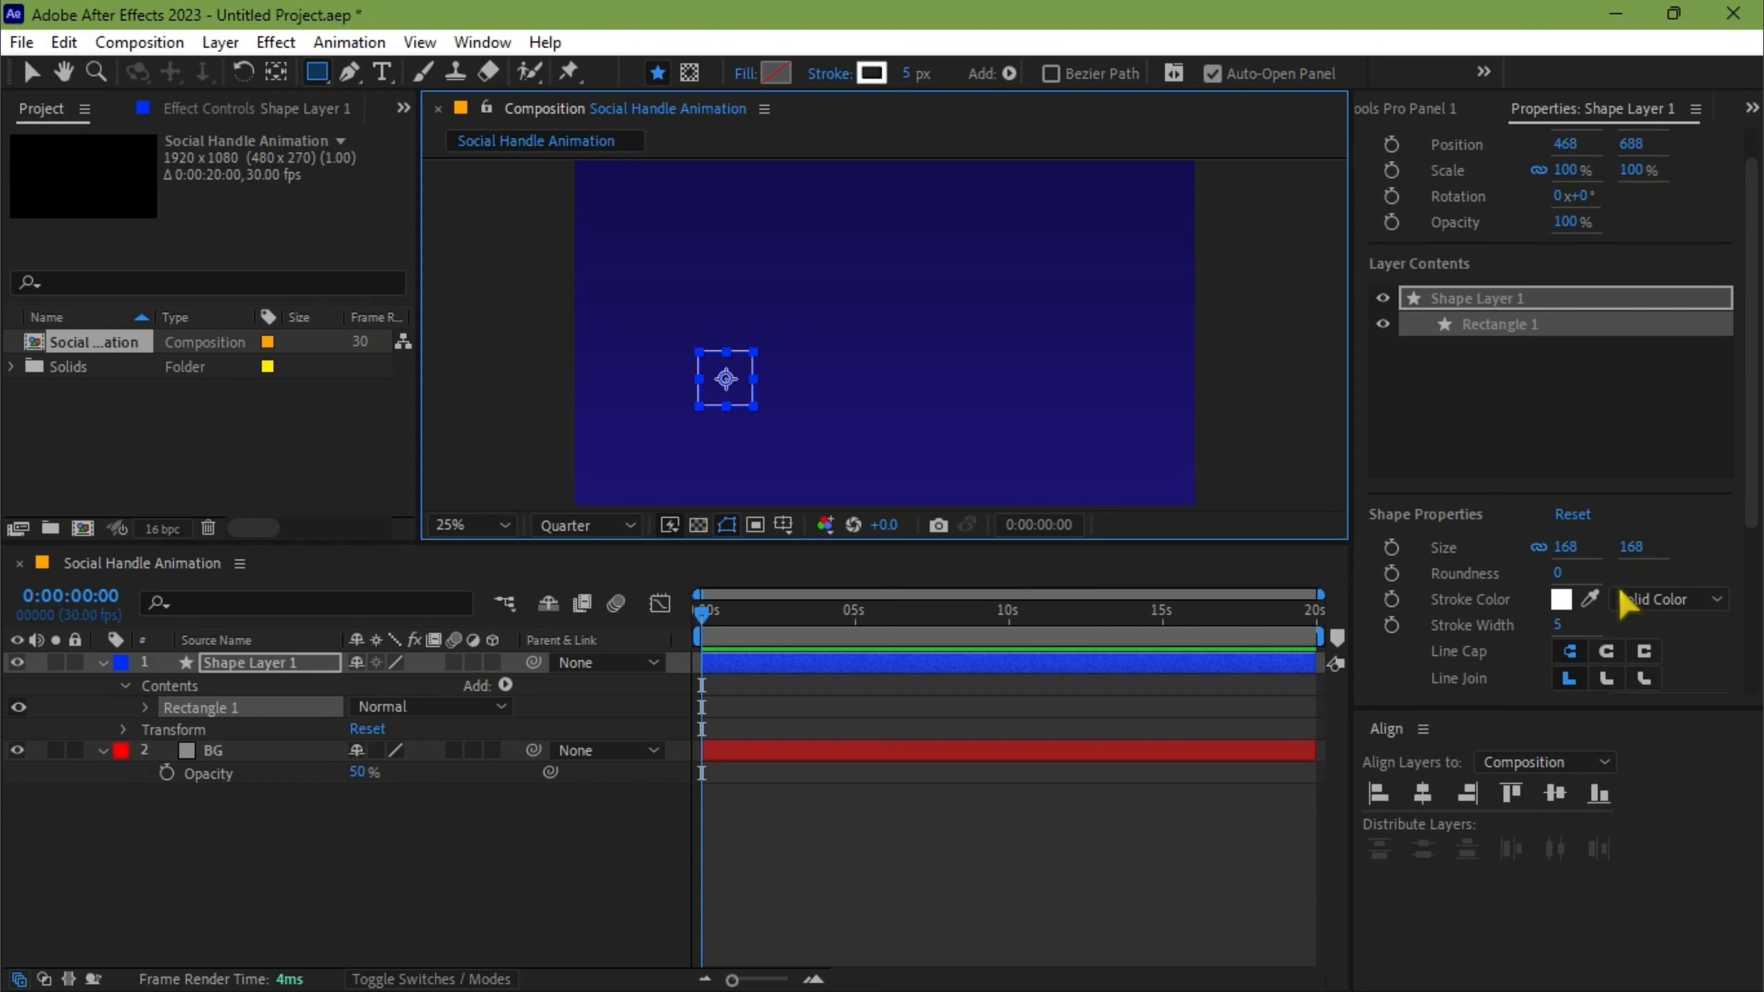
{"action": "left_click_drag", "start_coordinate": [1560, 576], "coordinate": [1596, 572]}
{"action": "left_click", "coordinate": [1564, 575]}
{"action": "type", "text": "30"}
{"action": "key", "text": "Return"}
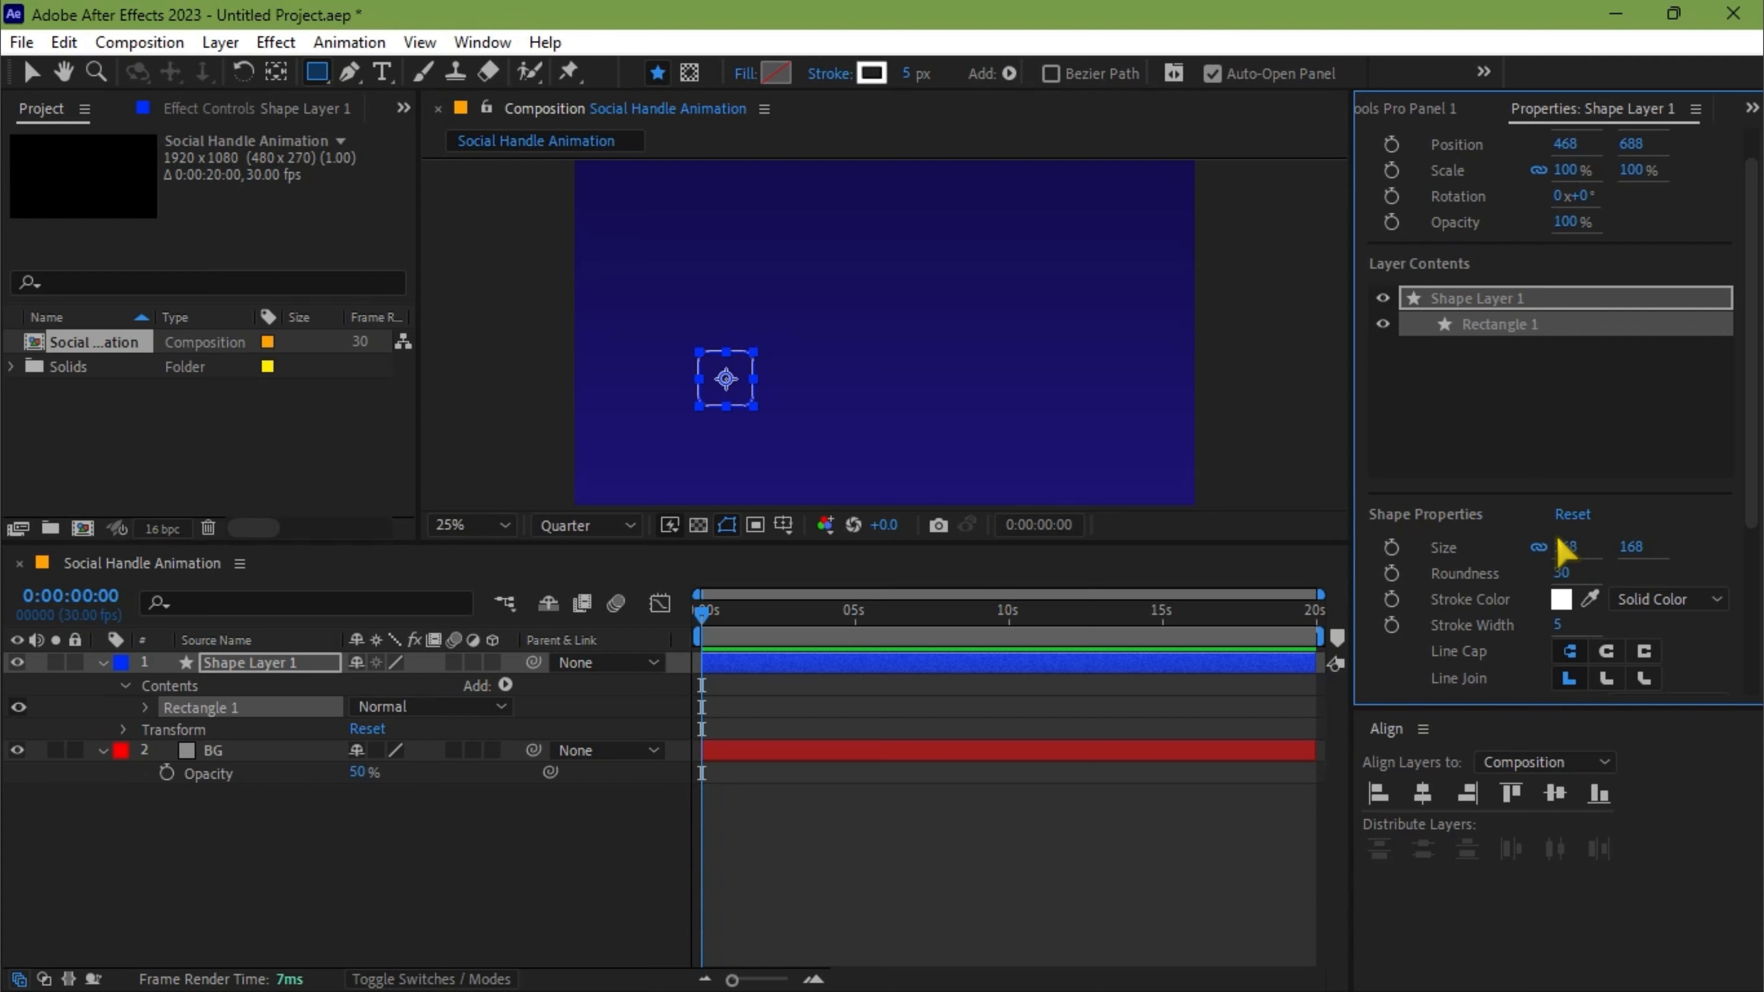
{"action": "left_click", "coordinate": [471, 877]}
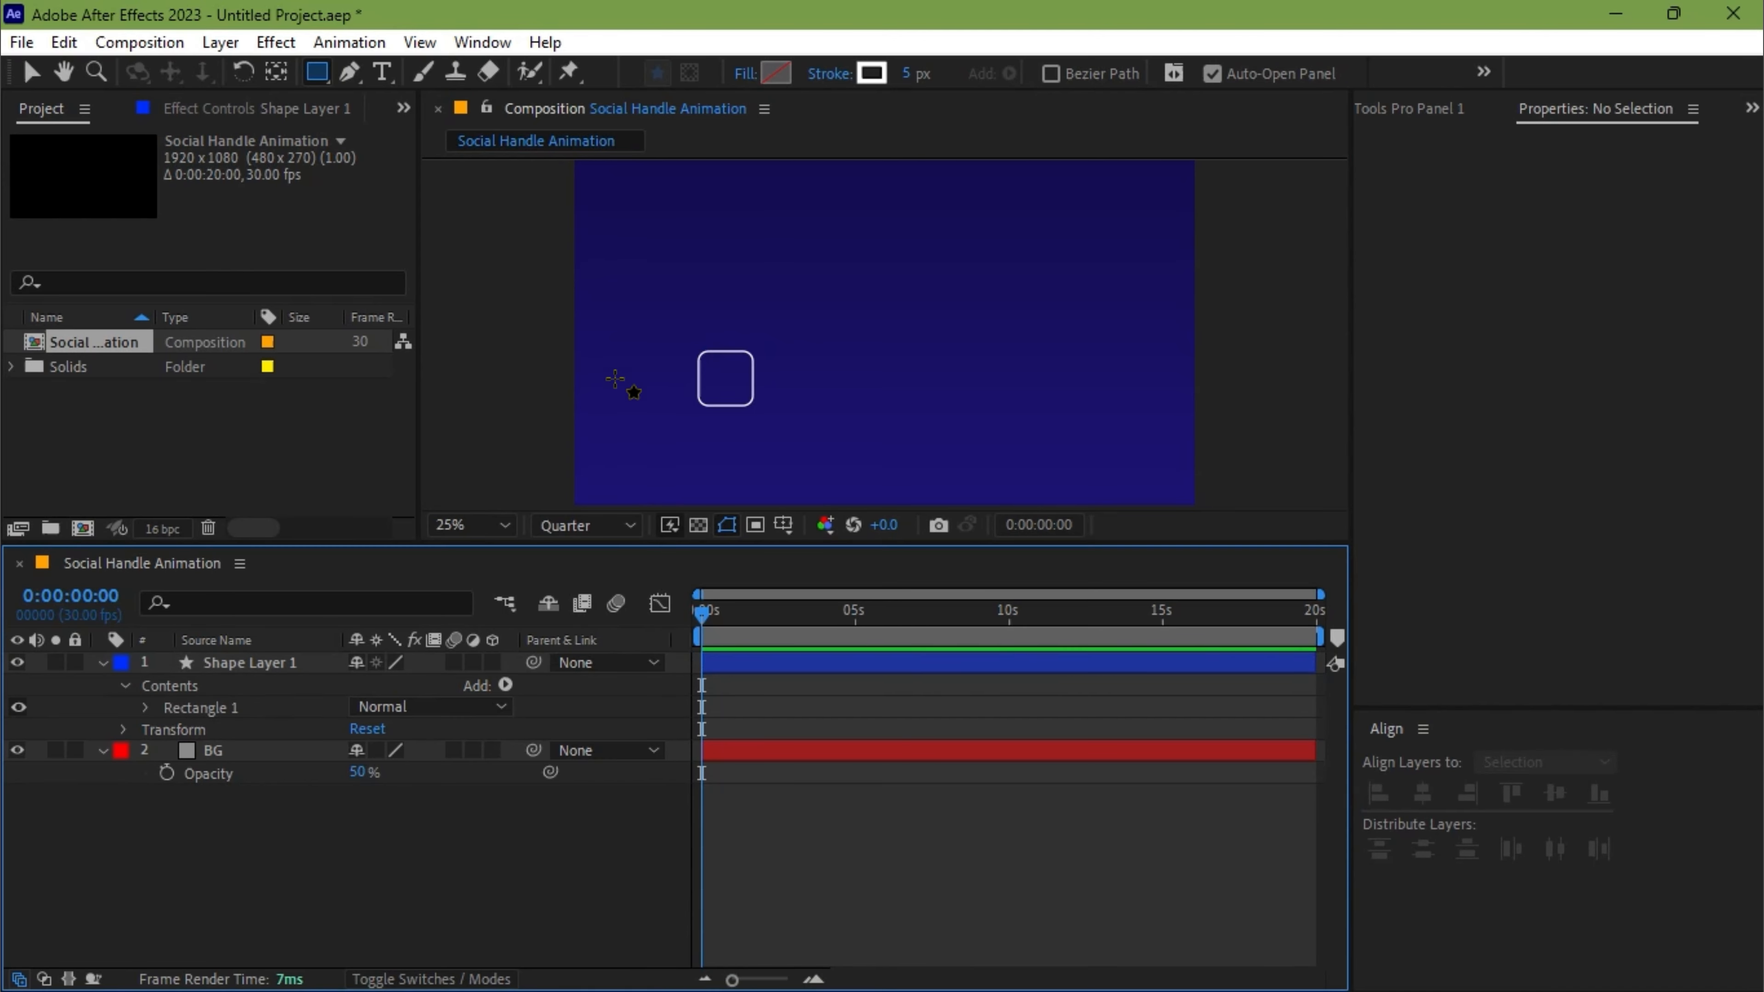
- Rename the square's shape layer as Shape 1
{"action": "key", "text": "v"}
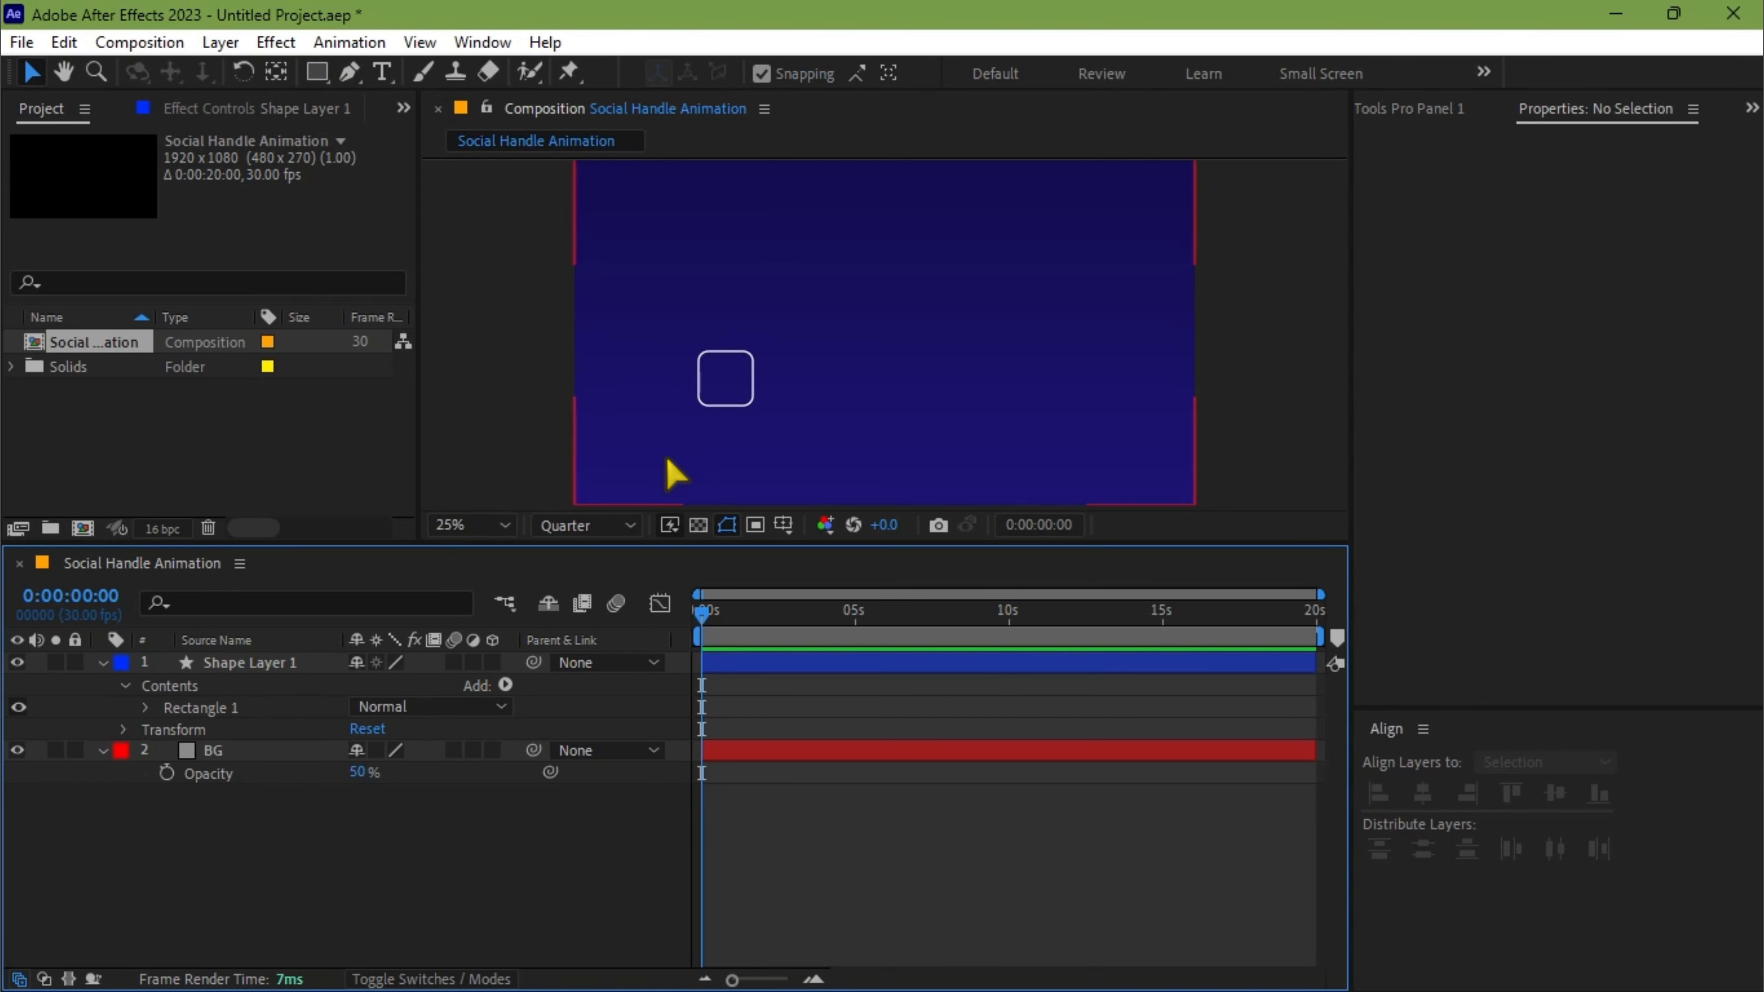
{"action": "left_click", "coordinate": [247, 664]}
{"action": "right_click", "coordinate": [246, 663]}
{"action": "left_click", "coordinate": [333, 902]}
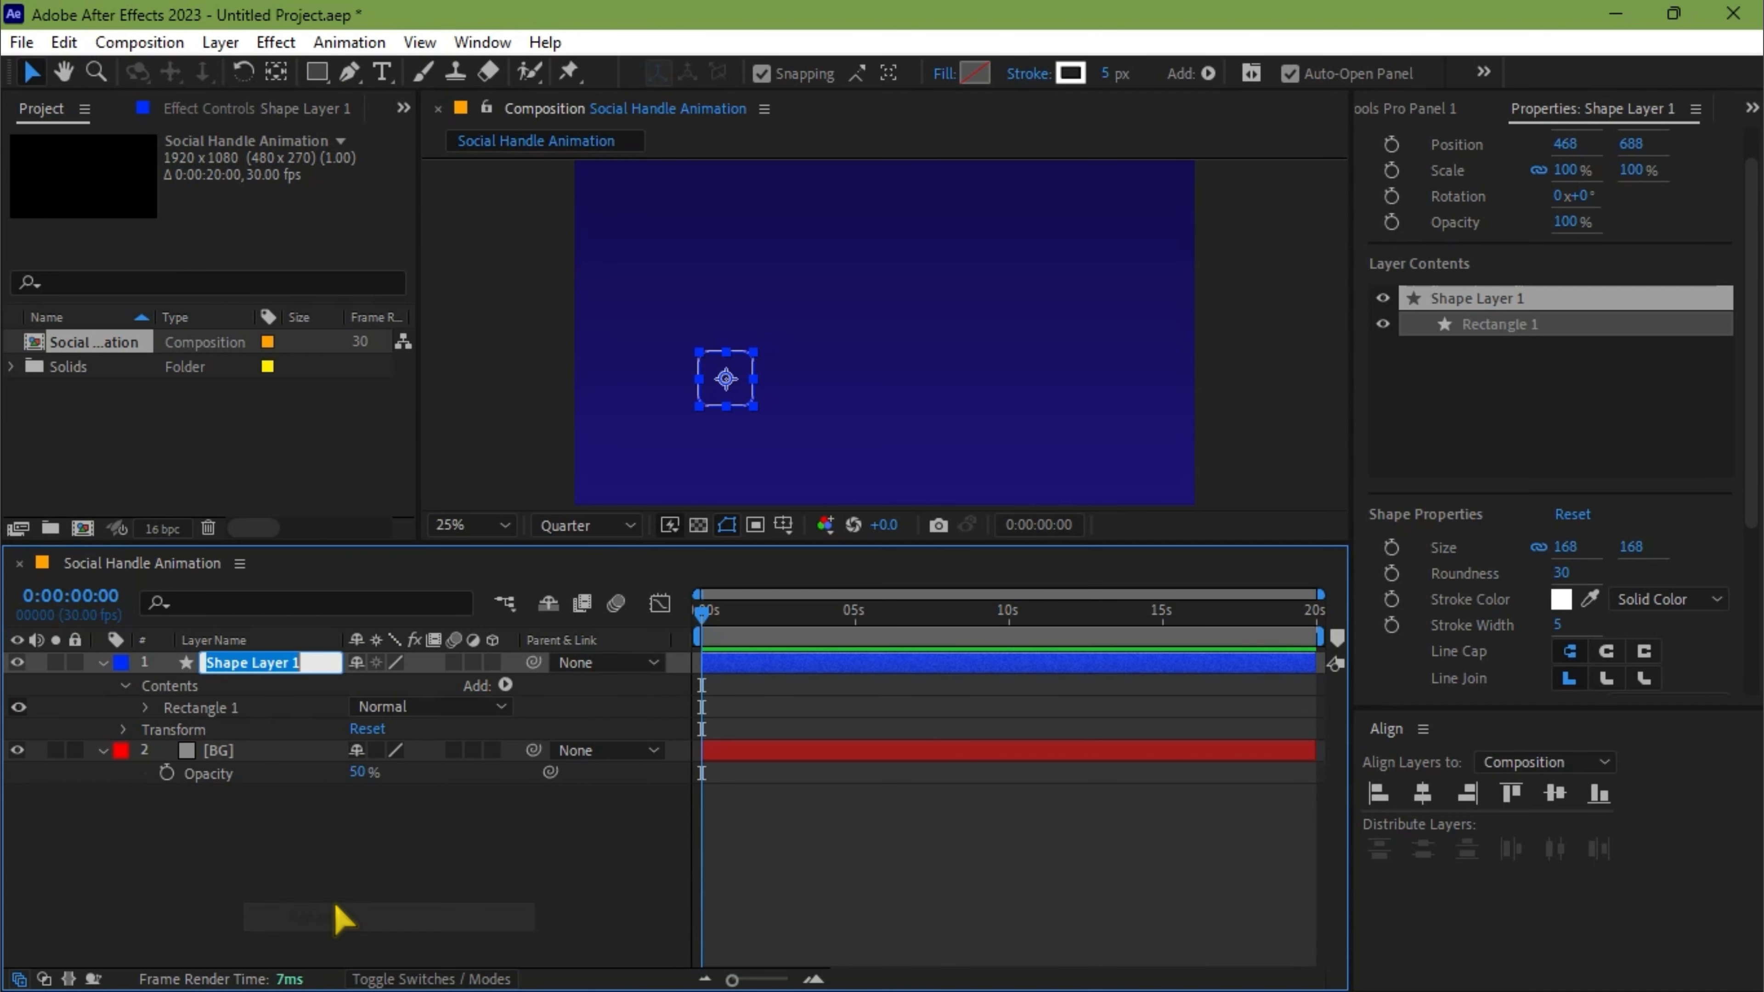
{"action": "type", "text": "Shape 1"}
{"action": "key", "text": "Return"}
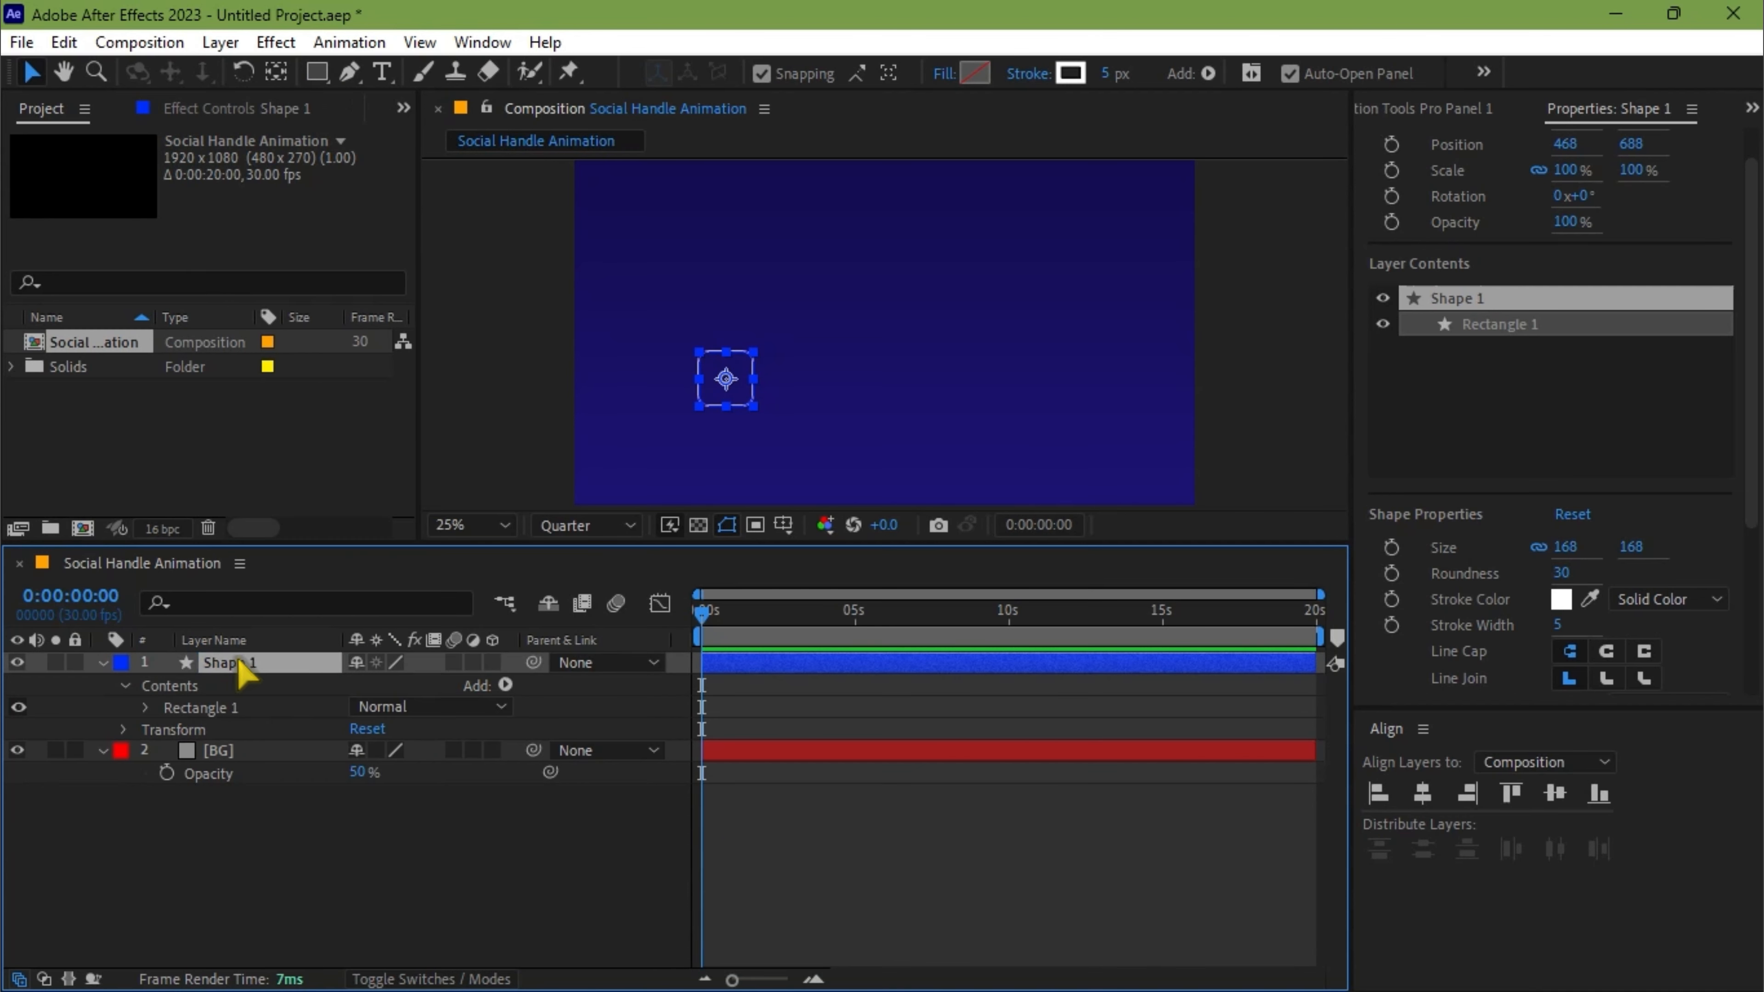
- Duplicate the Shape 1 layer three times and select the Shape 2 copy
{"action": "key", "text": "ctrl+d"}
{"action": "key", "text": "ctrl+d"}
{"action": "key", "text": "ctrl+d"}
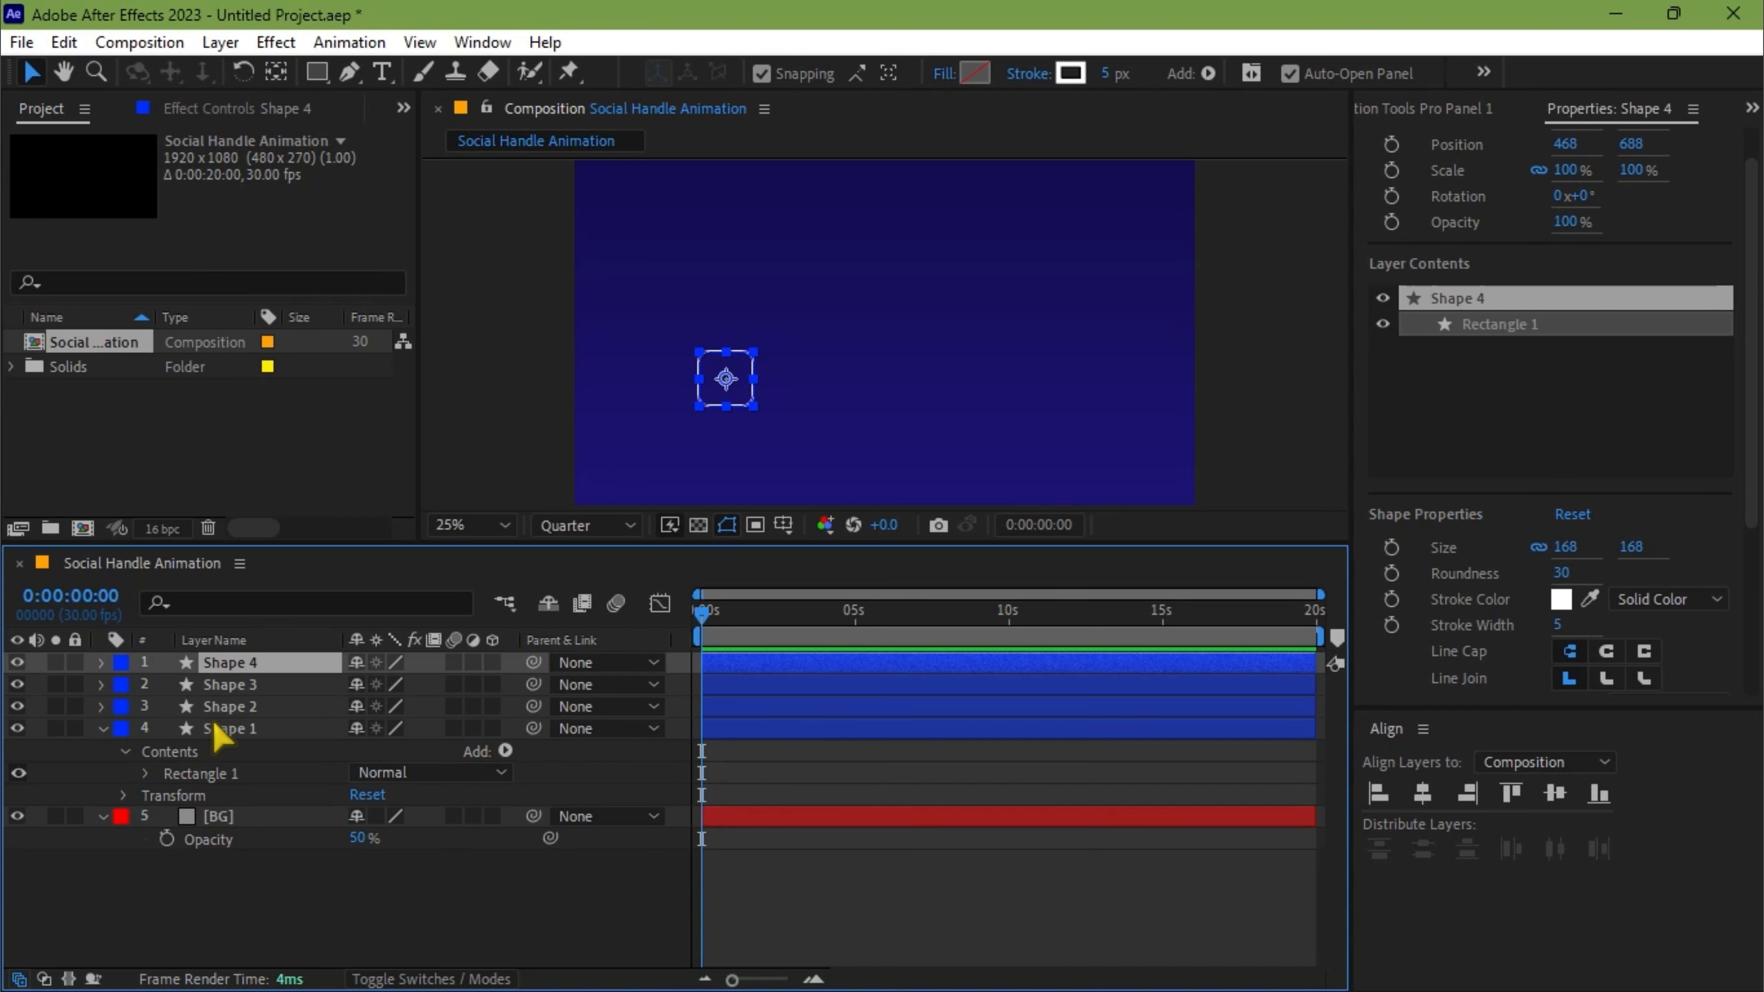
{"action": "left_click", "coordinate": [236, 712]}
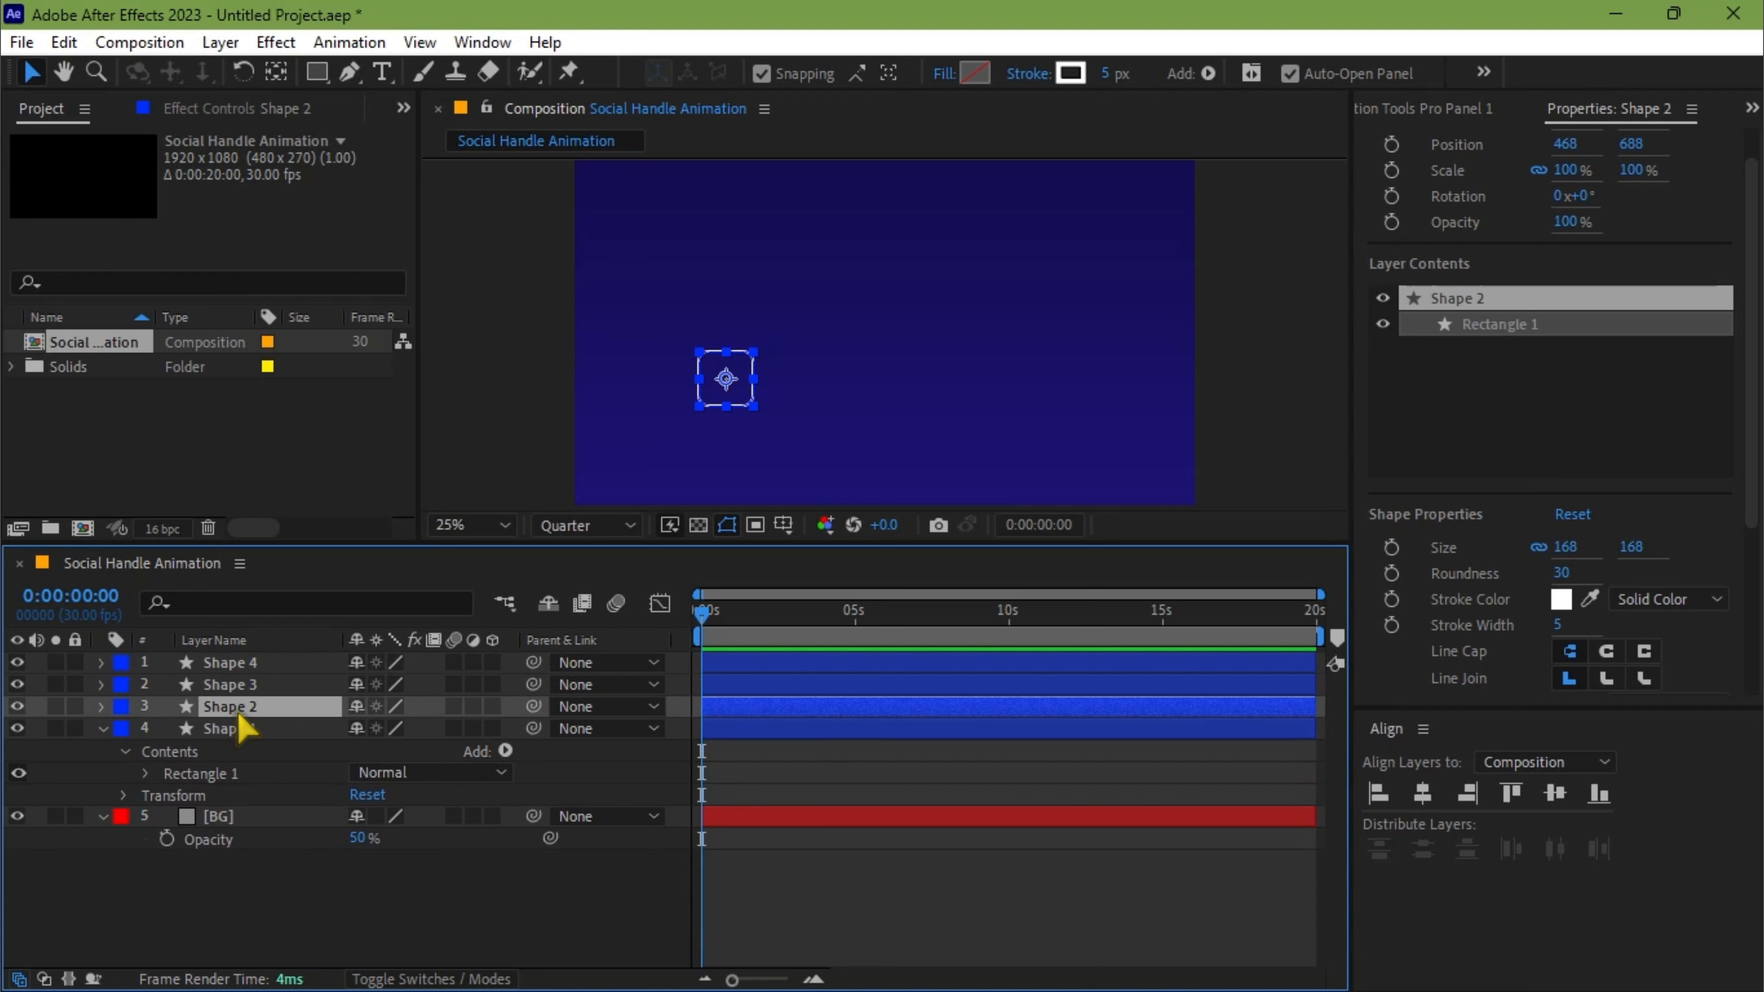
- Move the Shape 2 square horizontally to X position 748, spaced beside the original square
{"action": "key", "text": "shift+Right"}
{"action": "key", "text": "shift+Right"}
{"action": "key", "text": "shift+Right"}
{"action": "key", "text": "shift+Right"}
{"action": "key", "text": "shift+Right"}
{"action": "key", "text": "shift+Right"}
{"action": "key", "text": "shift+Right"}
{"action": "key", "text": "shift+Right"}
{"action": "key", "text": "shift+Right"}
{"action": "key", "text": "shift+Right"}
{"action": "key", "text": "shift+Right"}
{"action": "key", "text": "shift+Right"}
{"action": "key", "text": "shift+Right"}
{"action": "key", "text": "shift+Right"}
{"action": "key", "text": "shift+Right"}
{"action": "key", "text": "shift+Right"}
{"action": "key", "text": "shift+Right"}
{"action": "key", "text": "shift+Right"}
{"action": "key", "text": "shift+Right"}
{"action": "key", "text": "shift+Right"}
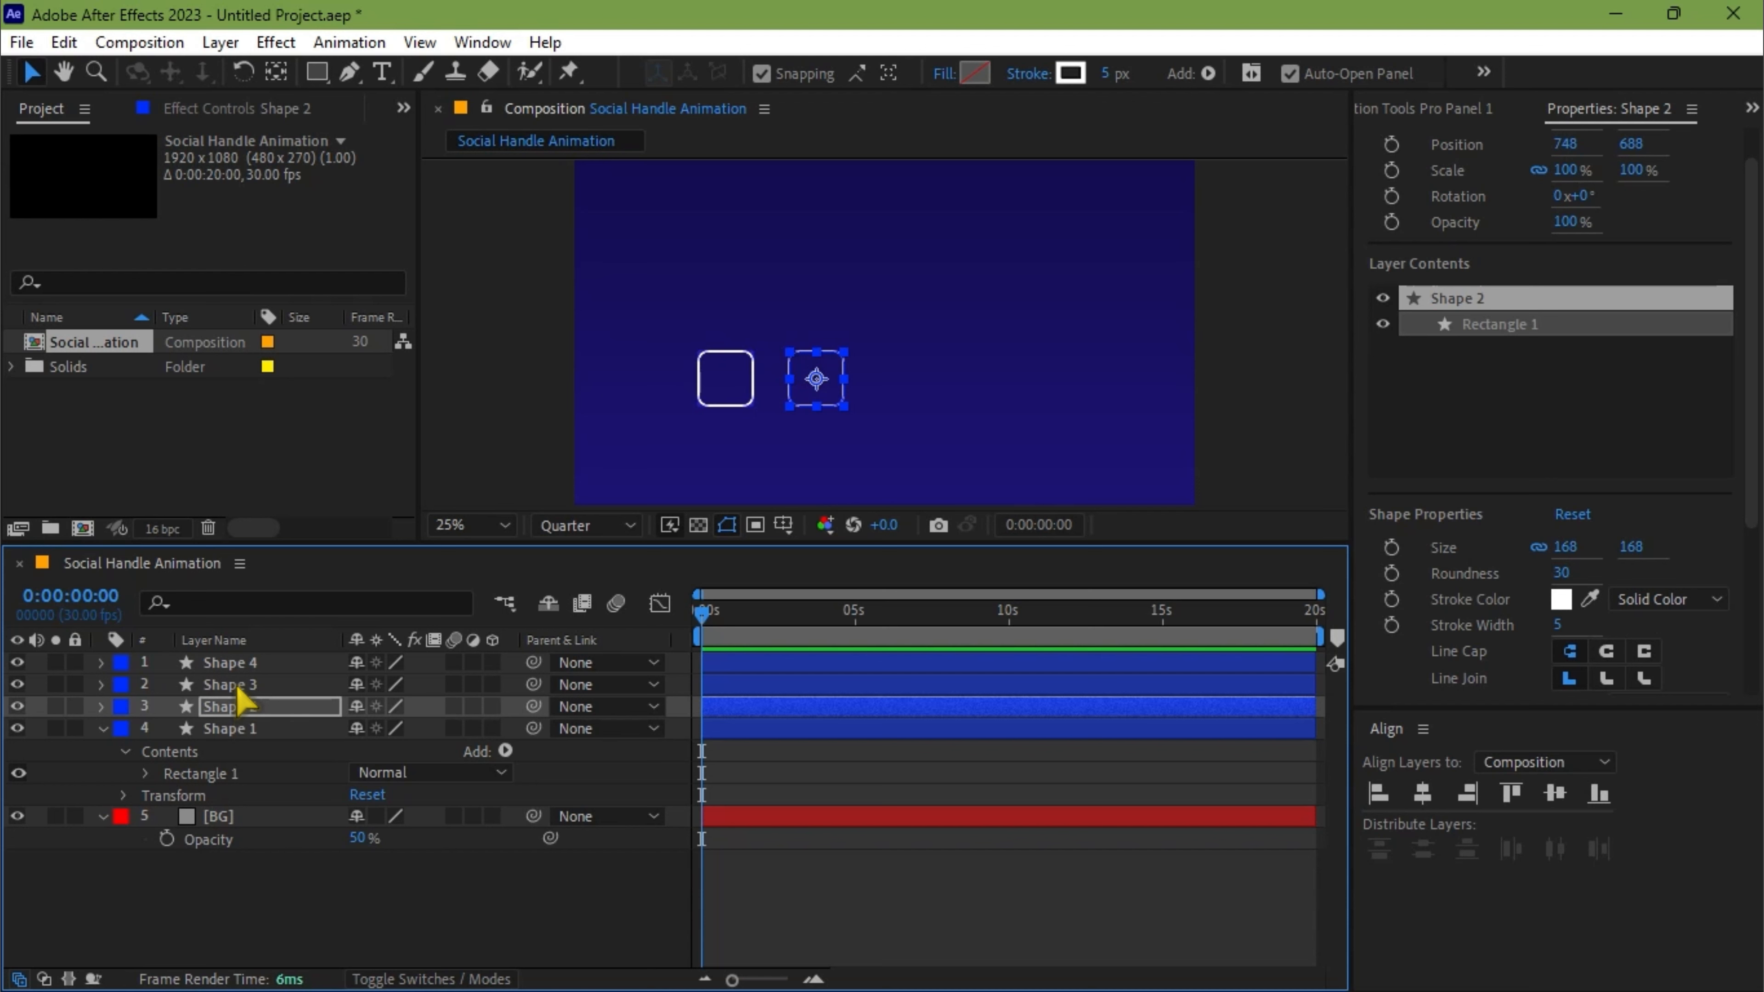
- Move the Shape 3 square horizontally to X position 1028, as the third square in the row
{"action": "left_click", "coordinate": [241, 685]}
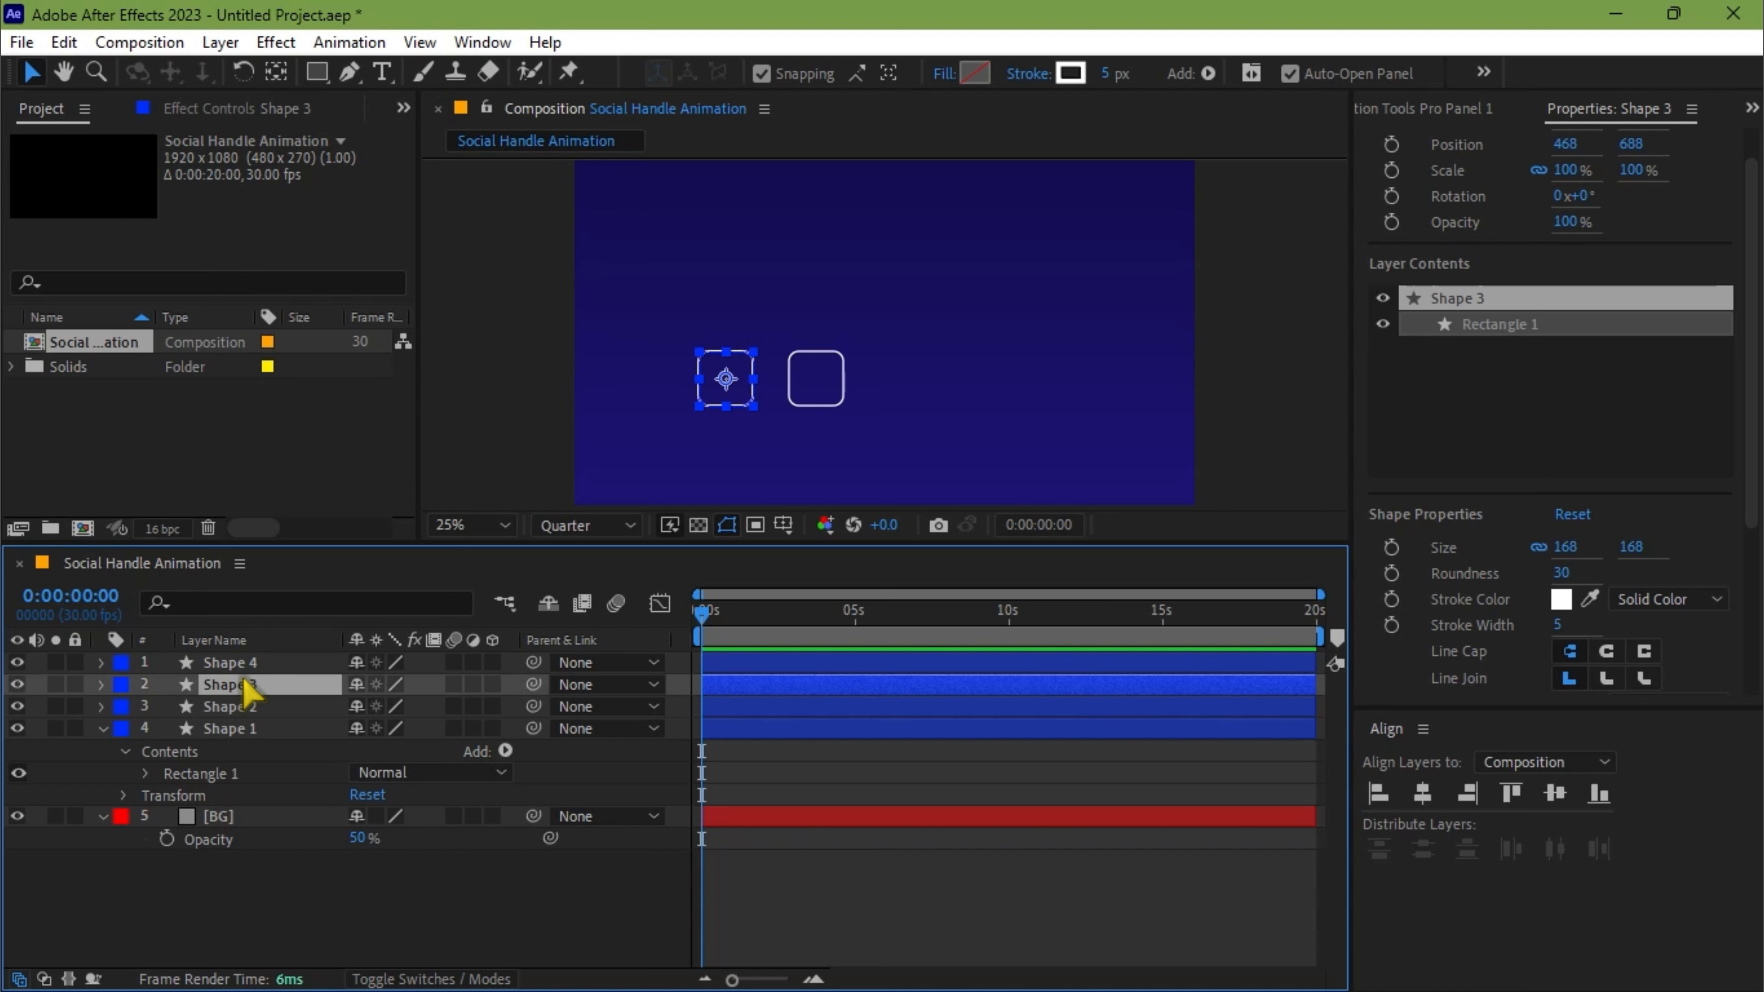
{"action": "key", "text": "shift+Right"}
{"action": "key", "text": "shift+Right"}
{"action": "key", "text": "shift+Right"}
{"action": "key", "text": "shift+Right"}
{"action": "key", "text": "shift+Right"}
{"action": "key", "text": "shift+Right"}
{"action": "key", "text": "shift+Right"}
{"action": "key", "text": "shift+Right"}
{"action": "key", "text": "shift+Right"}
{"action": "key", "text": "shift+Right"}
{"action": "key", "text": "shift+Right"}
{"action": "key", "text": "shift+Right"}
{"action": "key", "text": "shift+Right"}
{"action": "key", "text": "shift+Right"}
{"action": "key", "text": "shift+Right"}
{"action": "key", "text": "shift+Right"}
{"action": "key", "text": "shift+Right"}
{"action": "key", "text": "shift+Right"}
{"action": "key", "text": "shift+Right"}
{"action": "key", "text": "shift+Right"}
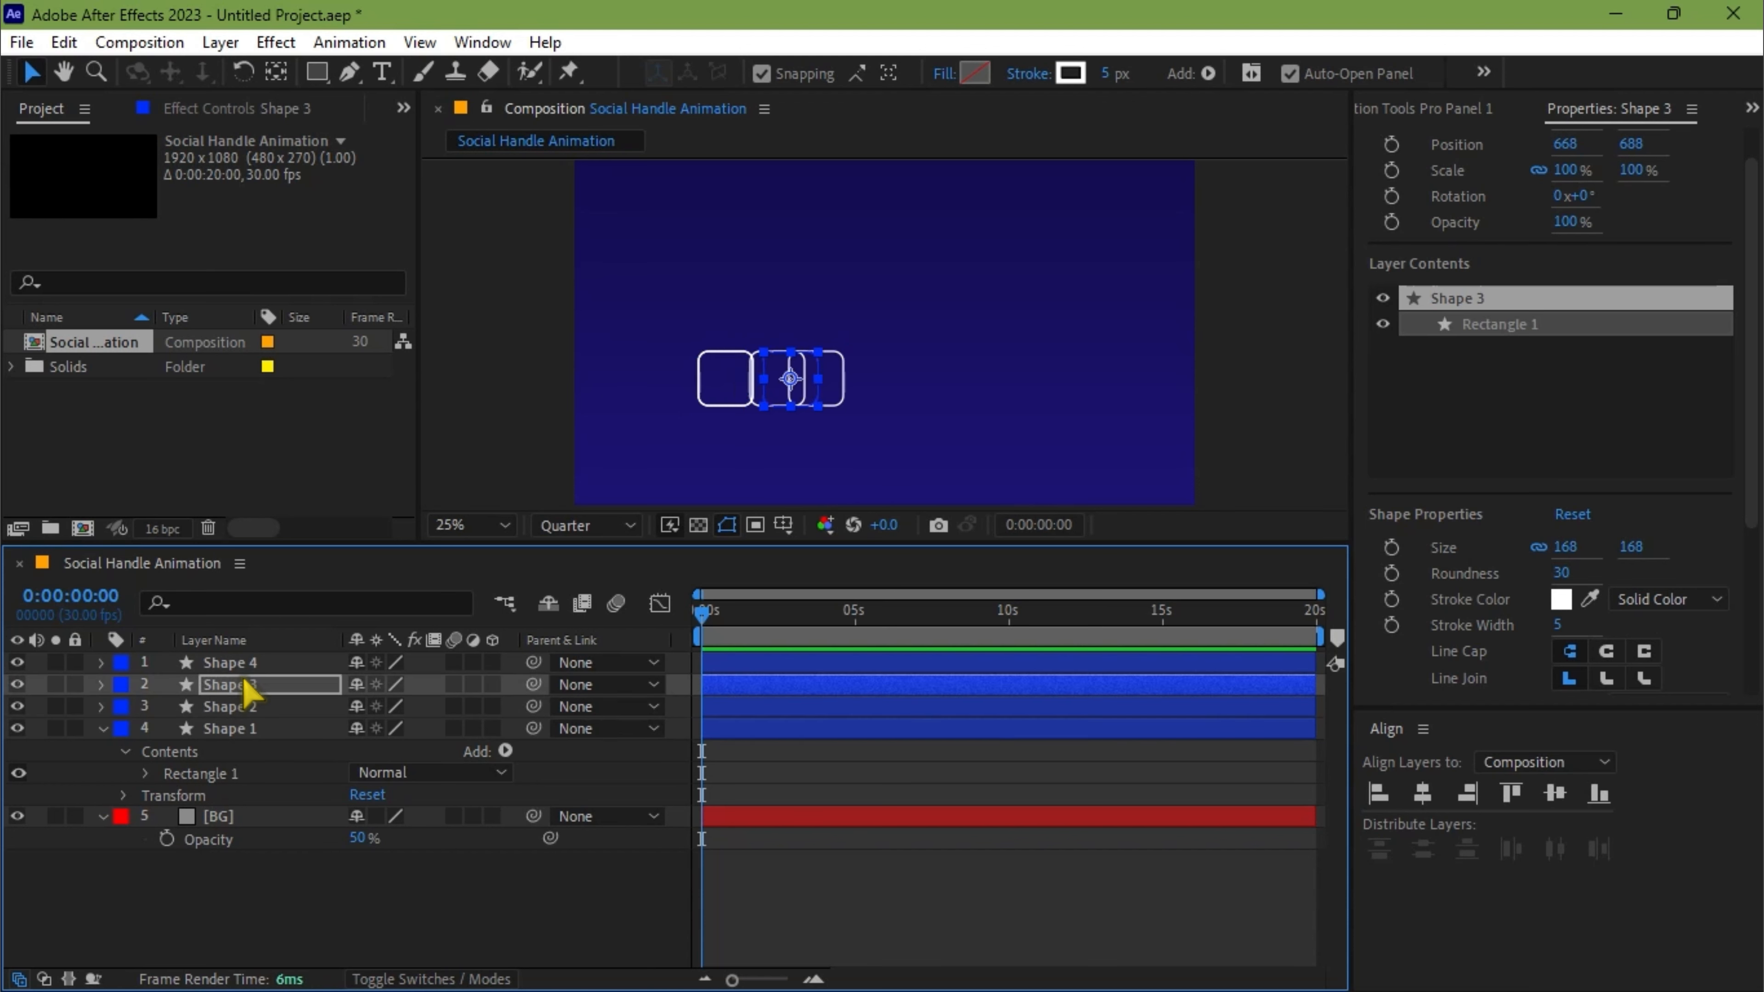
{"action": "key", "text": "shift+Right"}
{"action": "key", "text": "shift+Right"}
{"action": "key", "text": "shift+Right"}
{"action": "key", "text": "shift+Right"}
{"action": "key", "text": "shift+Right"}
{"action": "key", "text": "shift+Right"}
{"action": "key", "text": "shift+Right"}
{"action": "key", "text": "shift+Right"}
{"action": "key", "text": "shift+Right"}
{"action": "key", "text": "shift+Right"}
{"action": "key", "text": "shift+Right"}
{"action": "key", "text": "shift+Right"}
{"action": "key", "text": "shift+Right"}
{"action": "key", "text": "shift+Right"}
{"action": "key", "text": "shift+Right"}
{"action": "key", "text": "shift+Right"}
{"action": "key", "text": "shift+Right"}
{"action": "key", "text": "shift+Right"}
{"action": "key", "text": "shift+Right"}
{"action": "key", "text": "shift+Right"}
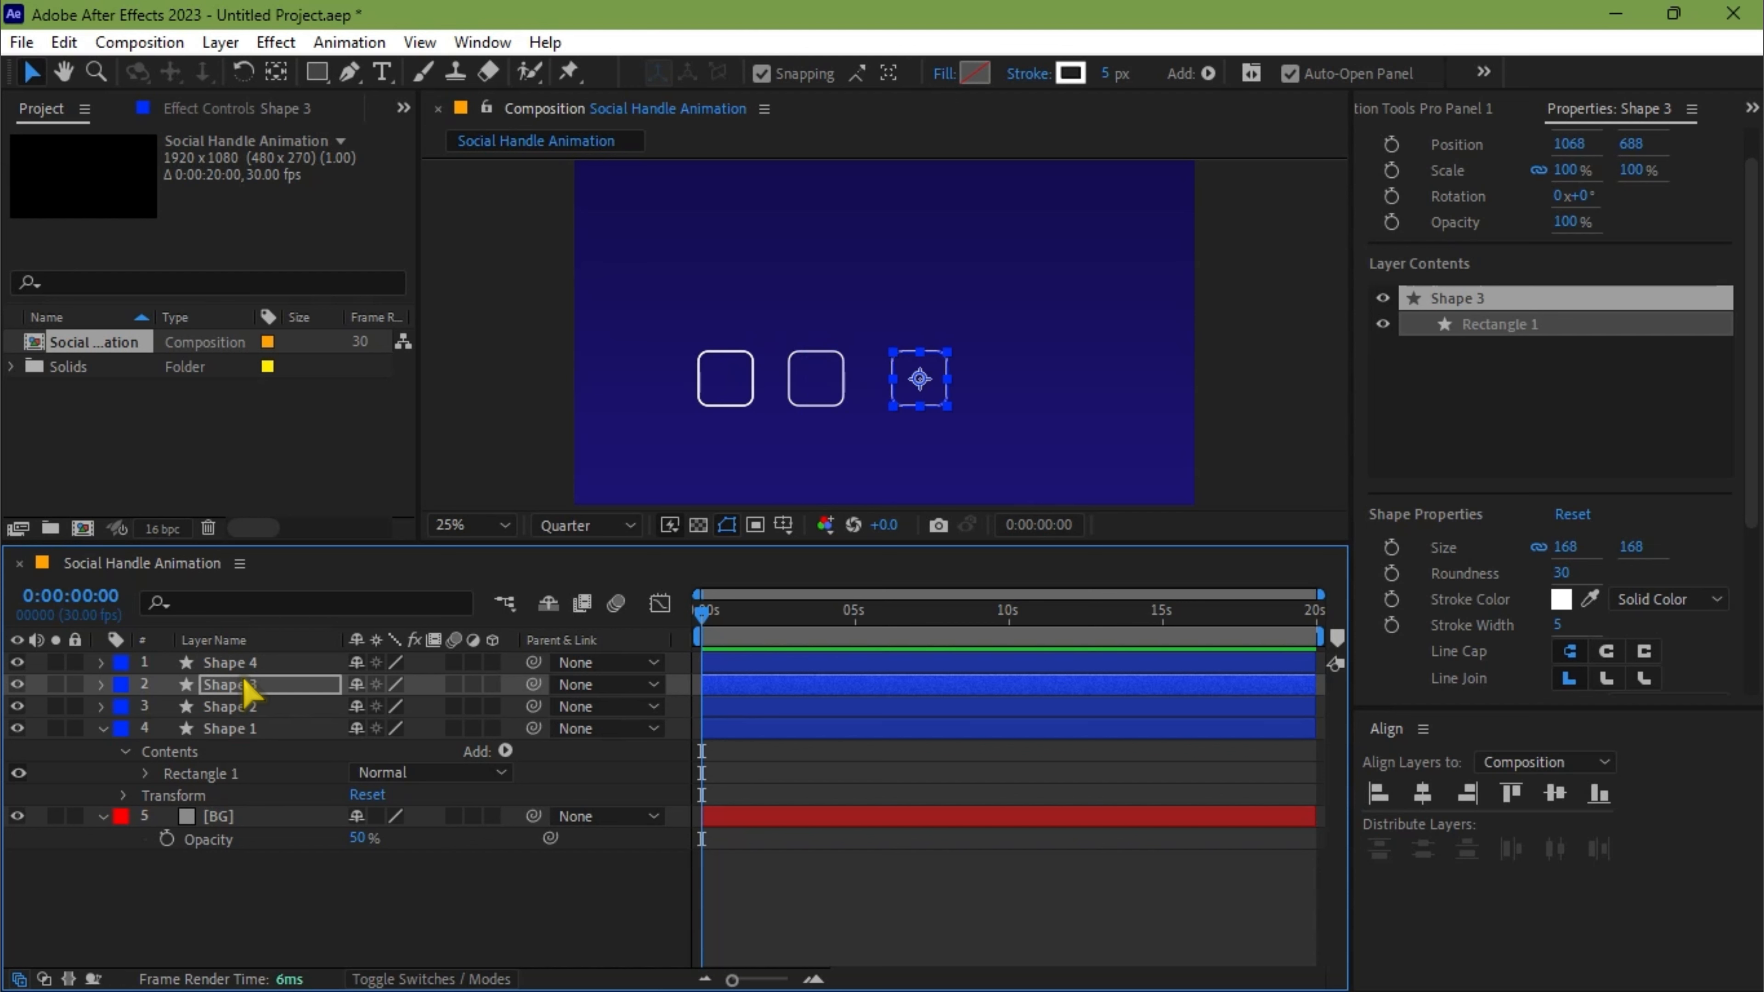
{"action": "key", "text": "shift+Left"}
{"action": "key", "text": "shift+Left"}
{"action": "key", "text": "shift+Left"}
{"action": "key", "text": "shift+Left"}
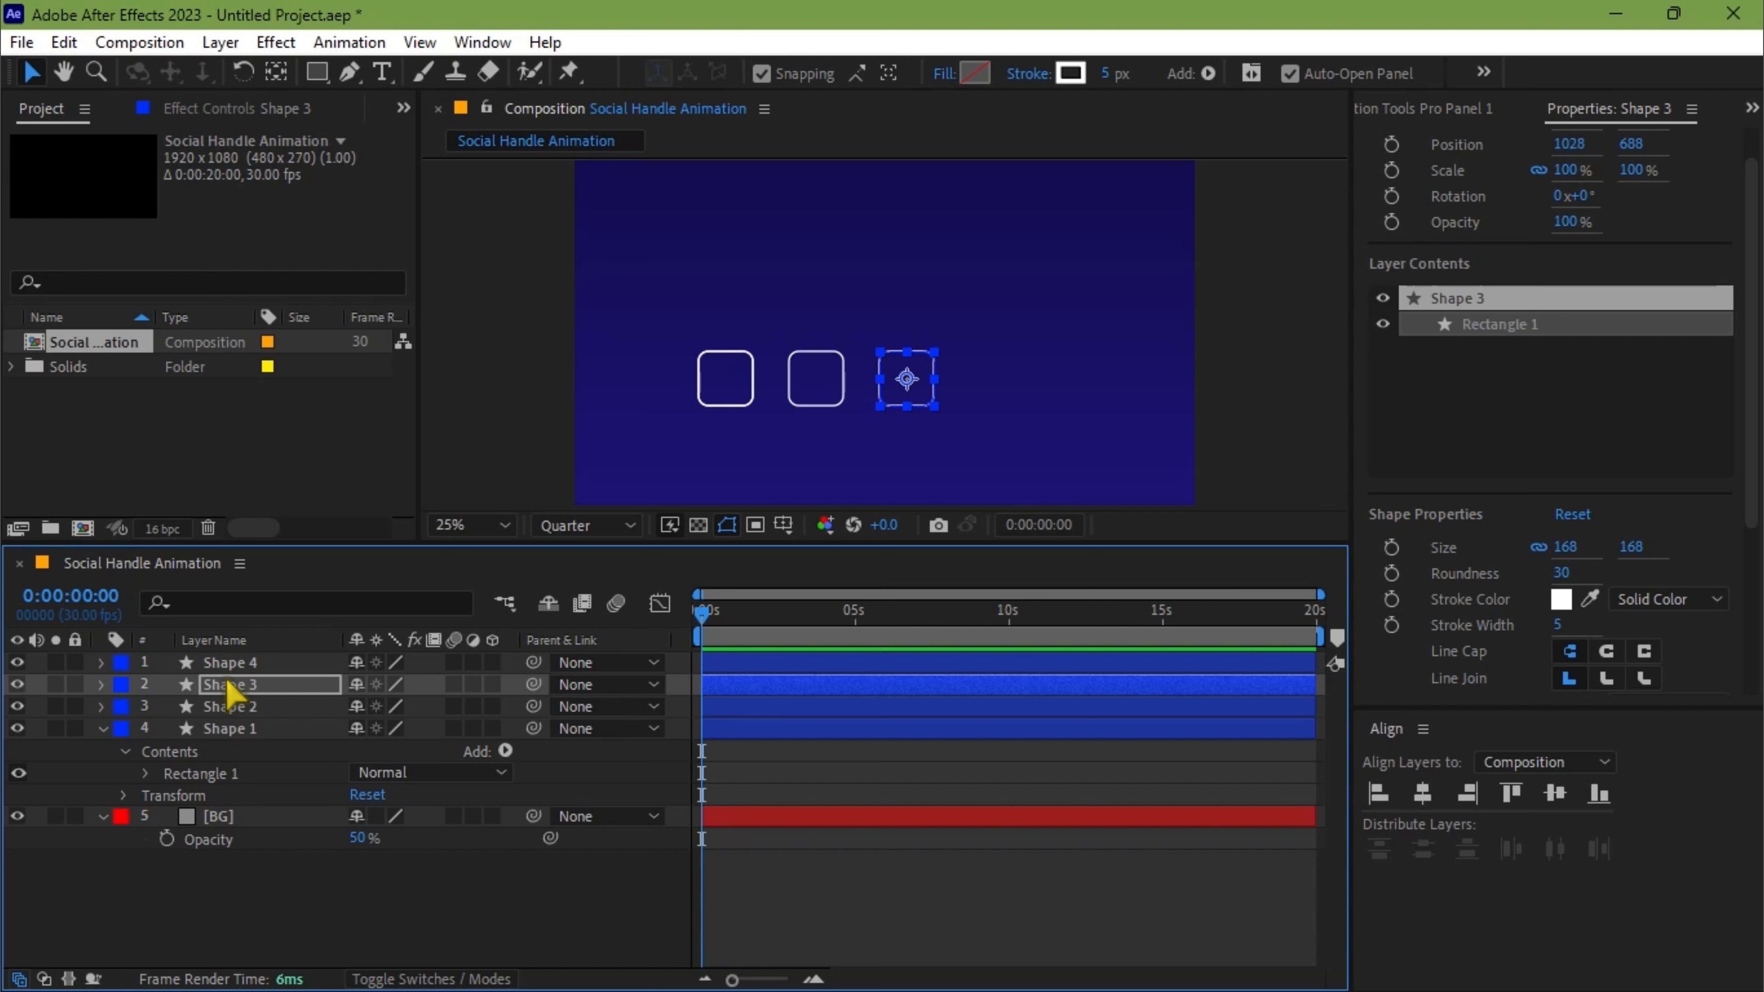
- Move the Shape 4 square horizontally to X position 1308, as the fourth square in the row
{"action": "left_click", "coordinate": [253, 663]}
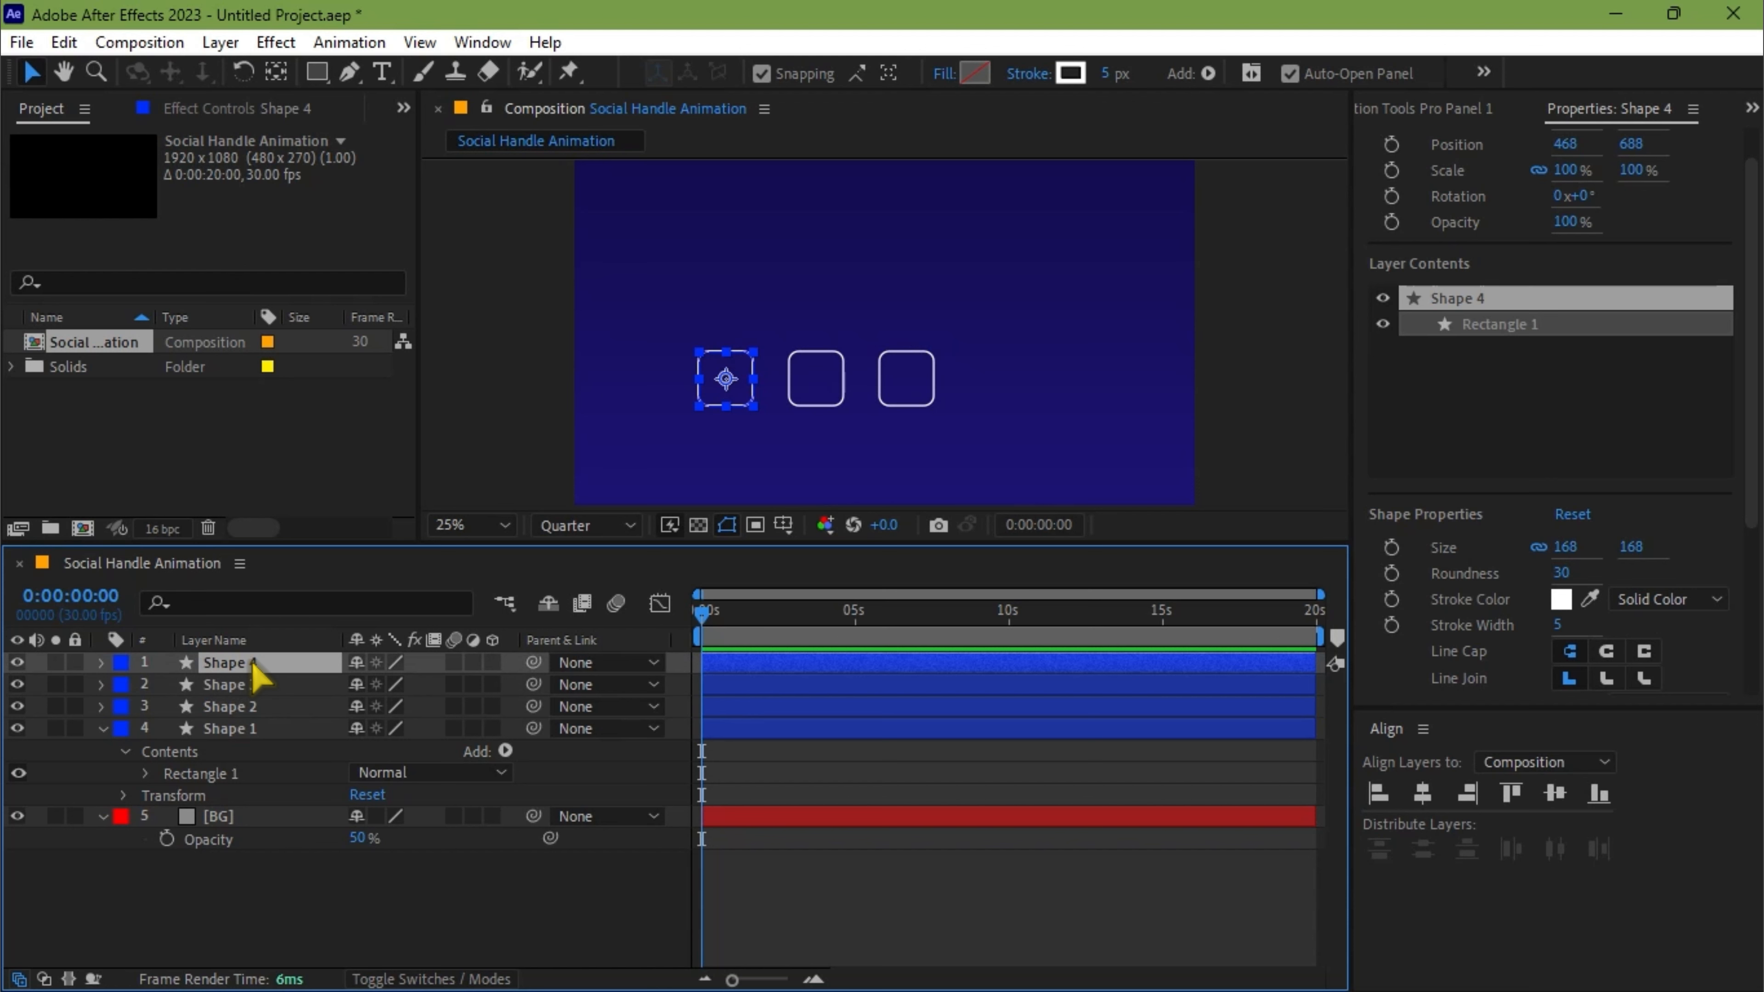
{"action": "key", "text": "shift+Right"}
{"action": "key", "text": "shift+Right"}
{"action": "key", "text": "shift+Right"}
{"action": "key", "text": "shift+Right"}
{"action": "key", "text": "shift+Right"}
{"action": "key", "text": "shift+Right"}
{"action": "key", "text": "shift+Right"}
{"action": "key", "text": "shift+Right"}
{"action": "key", "text": "shift+Right"}
{"action": "key", "text": "shift+Right"}
{"action": "key", "text": "shift+Right"}
{"action": "key", "text": "shift+Right"}
{"action": "key", "text": "shift+Right"}
{"action": "key", "text": "shift+Right"}
{"action": "key", "text": "shift+Right"}
{"action": "key", "text": "shift+Right"}
{"action": "key", "text": "shift+Right"}
{"action": "key", "text": "shift+Right"}
{"action": "key", "text": "shift+Right"}
{"action": "key", "text": "shift+Right"}
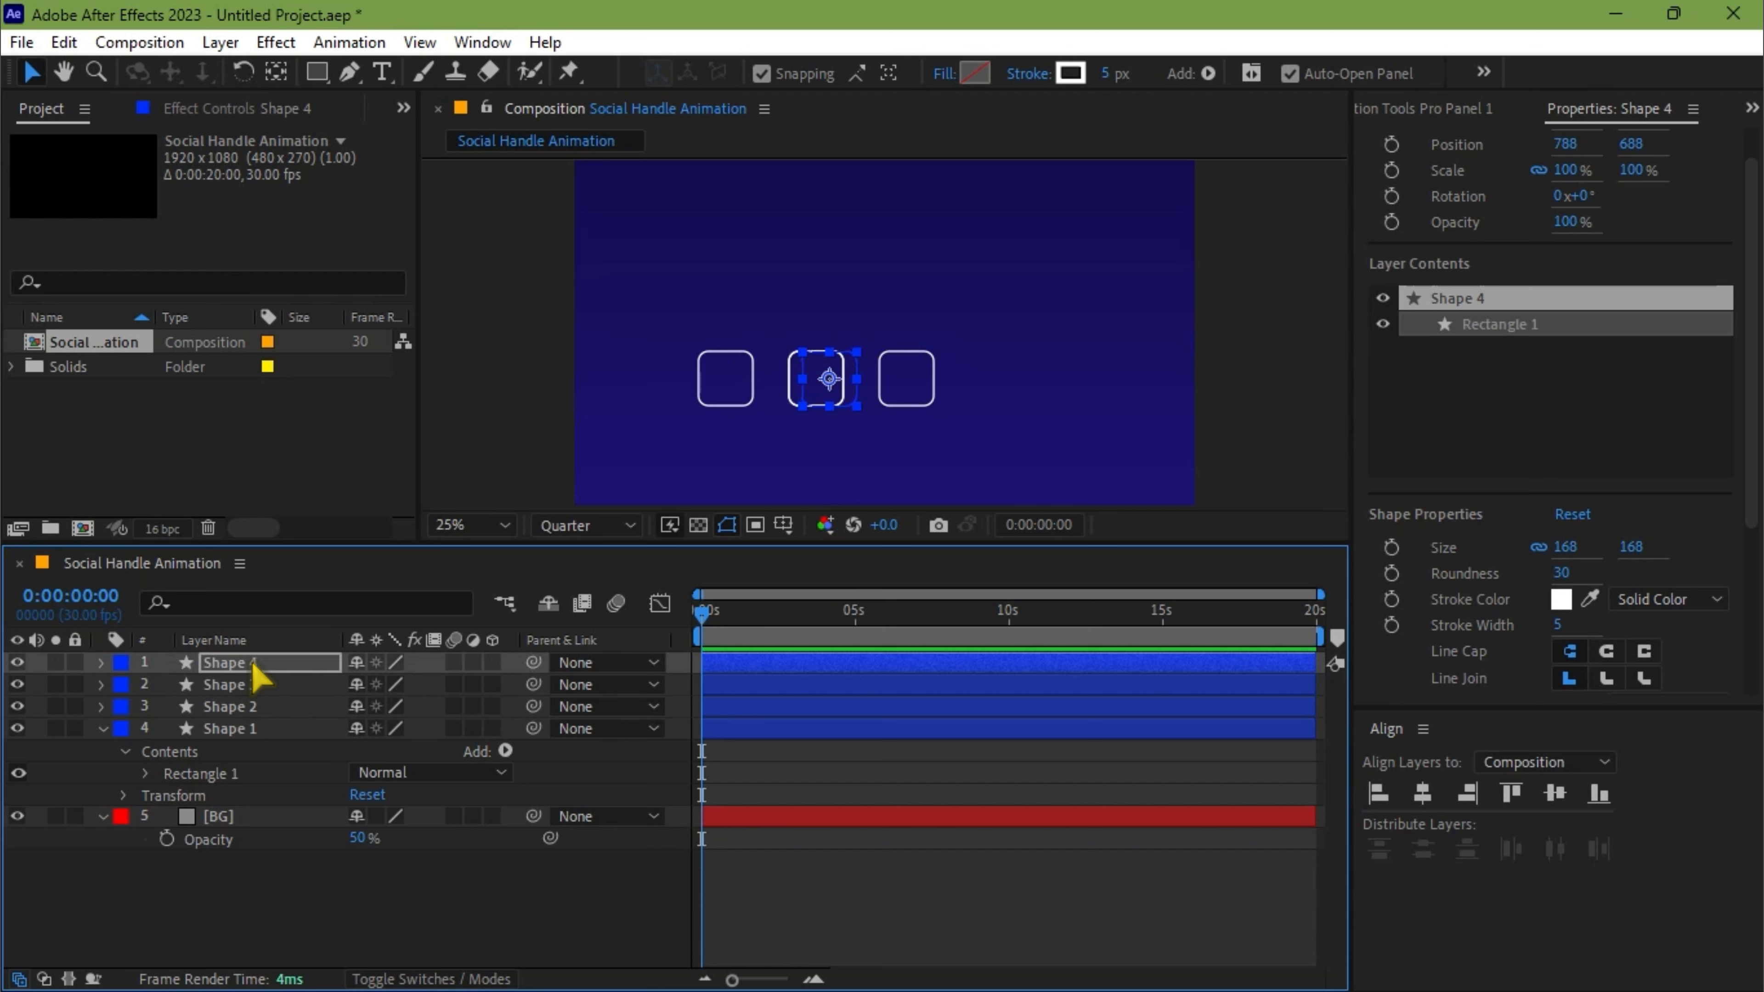
{"action": "key", "text": "shift+Right"}
{"action": "key", "text": "shift+Right"}
{"action": "key", "text": "shift+Right"}
{"action": "key", "text": "shift+Right"}
{"action": "key", "text": "shift+Right"}
{"action": "key", "text": "shift+Right"}
{"action": "key", "text": "shift+Right"}
{"action": "key", "text": "shift+Right"}
{"action": "key", "text": "shift+Right"}
{"action": "key", "text": "shift+Right"}
{"action": "key", "text": "shift+Right"}
{"action": "key", "text": "shift+Right"}
{"action": "key", "text": "shift+Right"}
{"action": "key", "text": "shift+Right"}
{"action": "key", "text": "shift+Right"}
{"action": "key", "text": "shift+Right"}
{"action": "key", "text": "shift+Right"}
{"action": "key", "text": "shift+Right"}
{"action": "key", "text": "shift+Right"}
{"action": "key", "text": "shift+Right"}
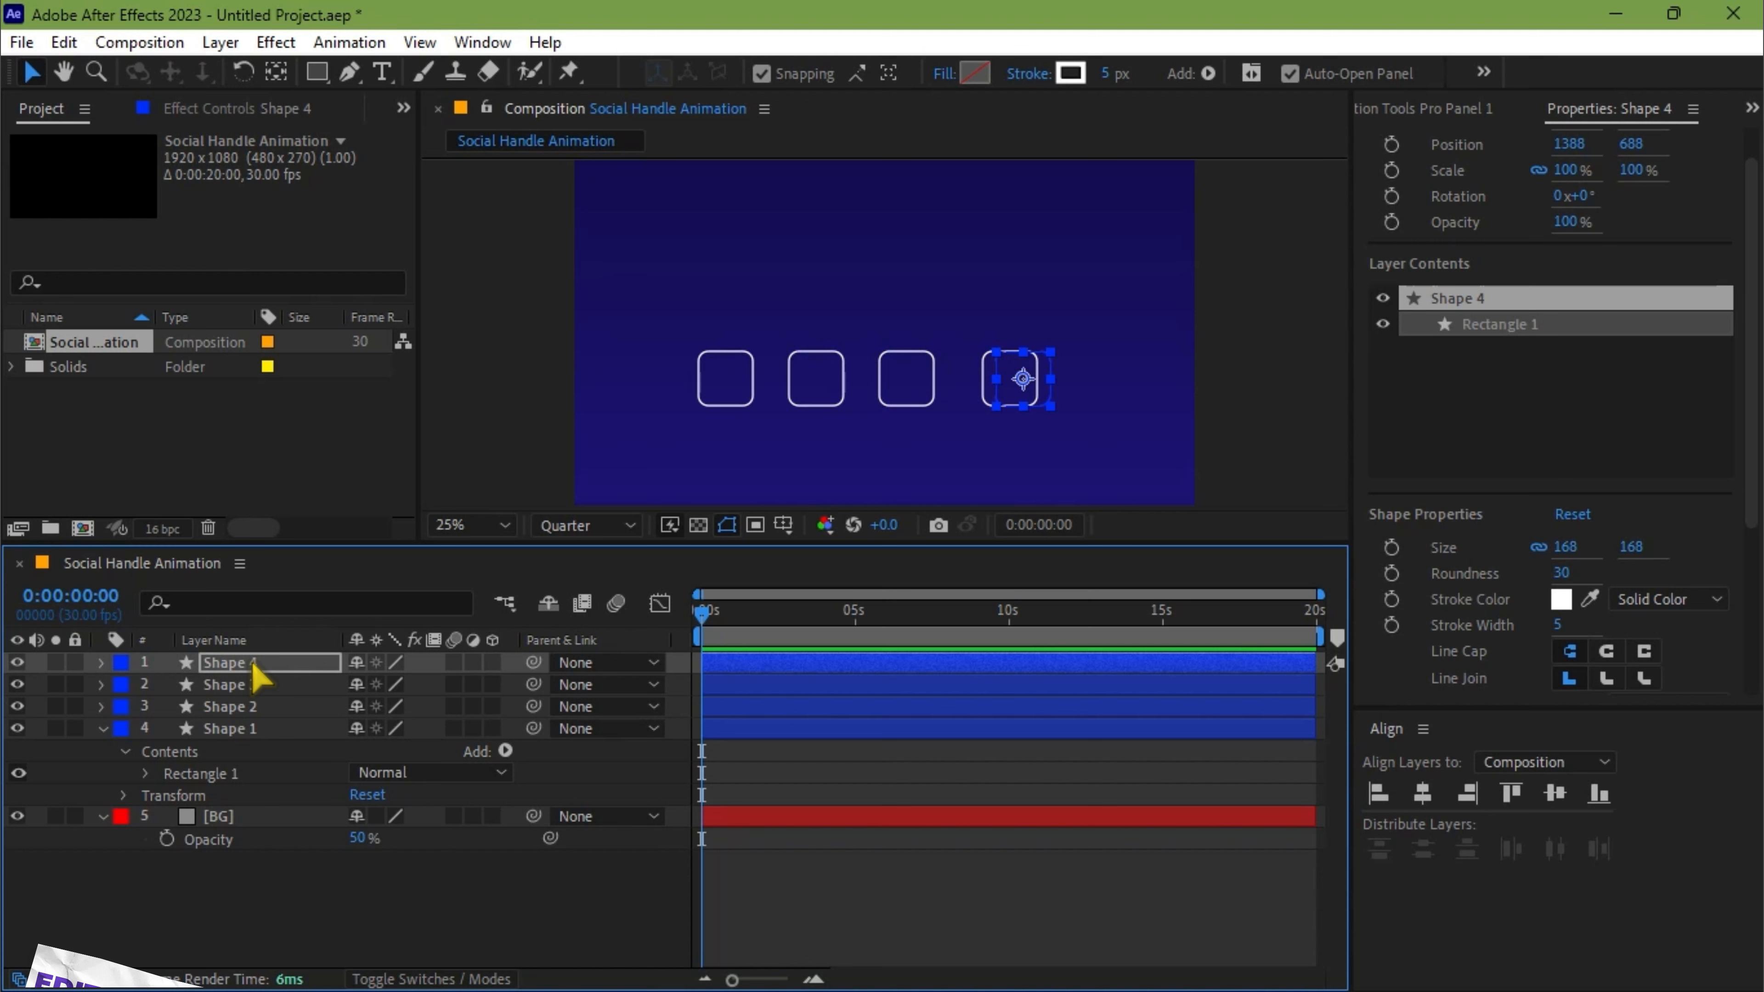
{"action": "key", "text": "shift+Left"}
{"action": "key", "text": "shift+Left"}
{"action": "key", "text": "shift+Left"}
{"action": "key", "text": "shift+Left"}
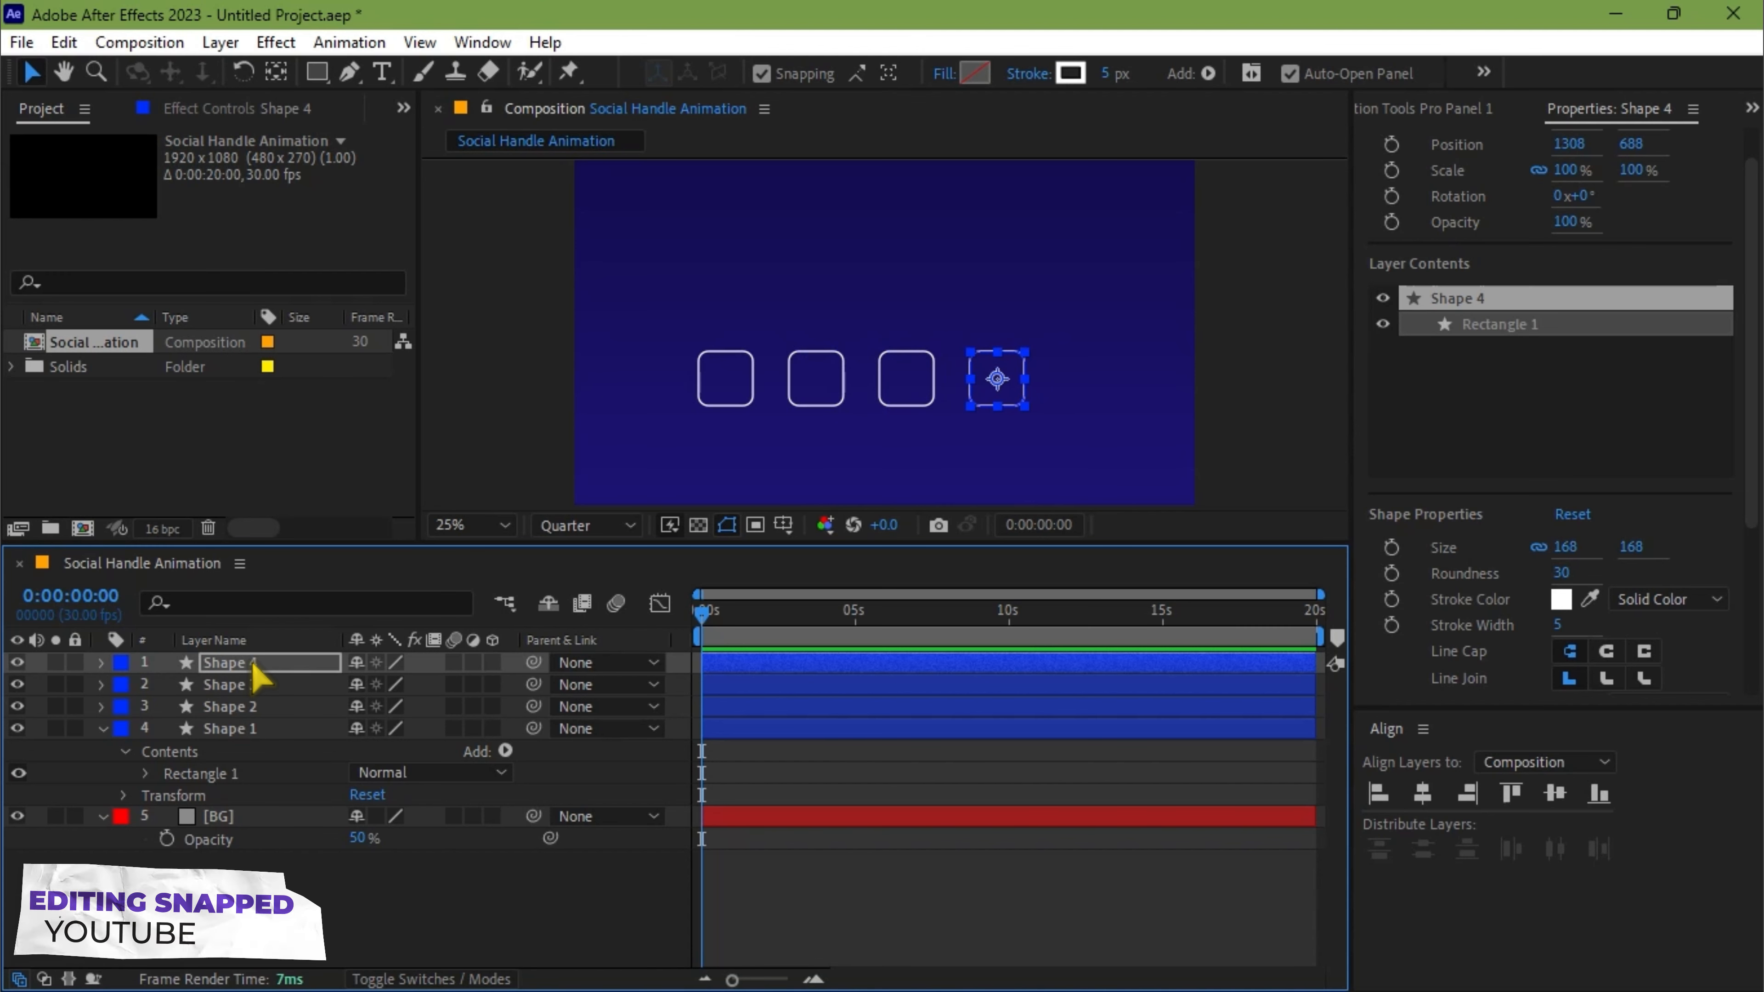
- Fine-tune the spacing of the row by nudging the Shape 4, Shape 3 and Shape 2 squares slightly rightward
{"action": "key", "text": "space"}
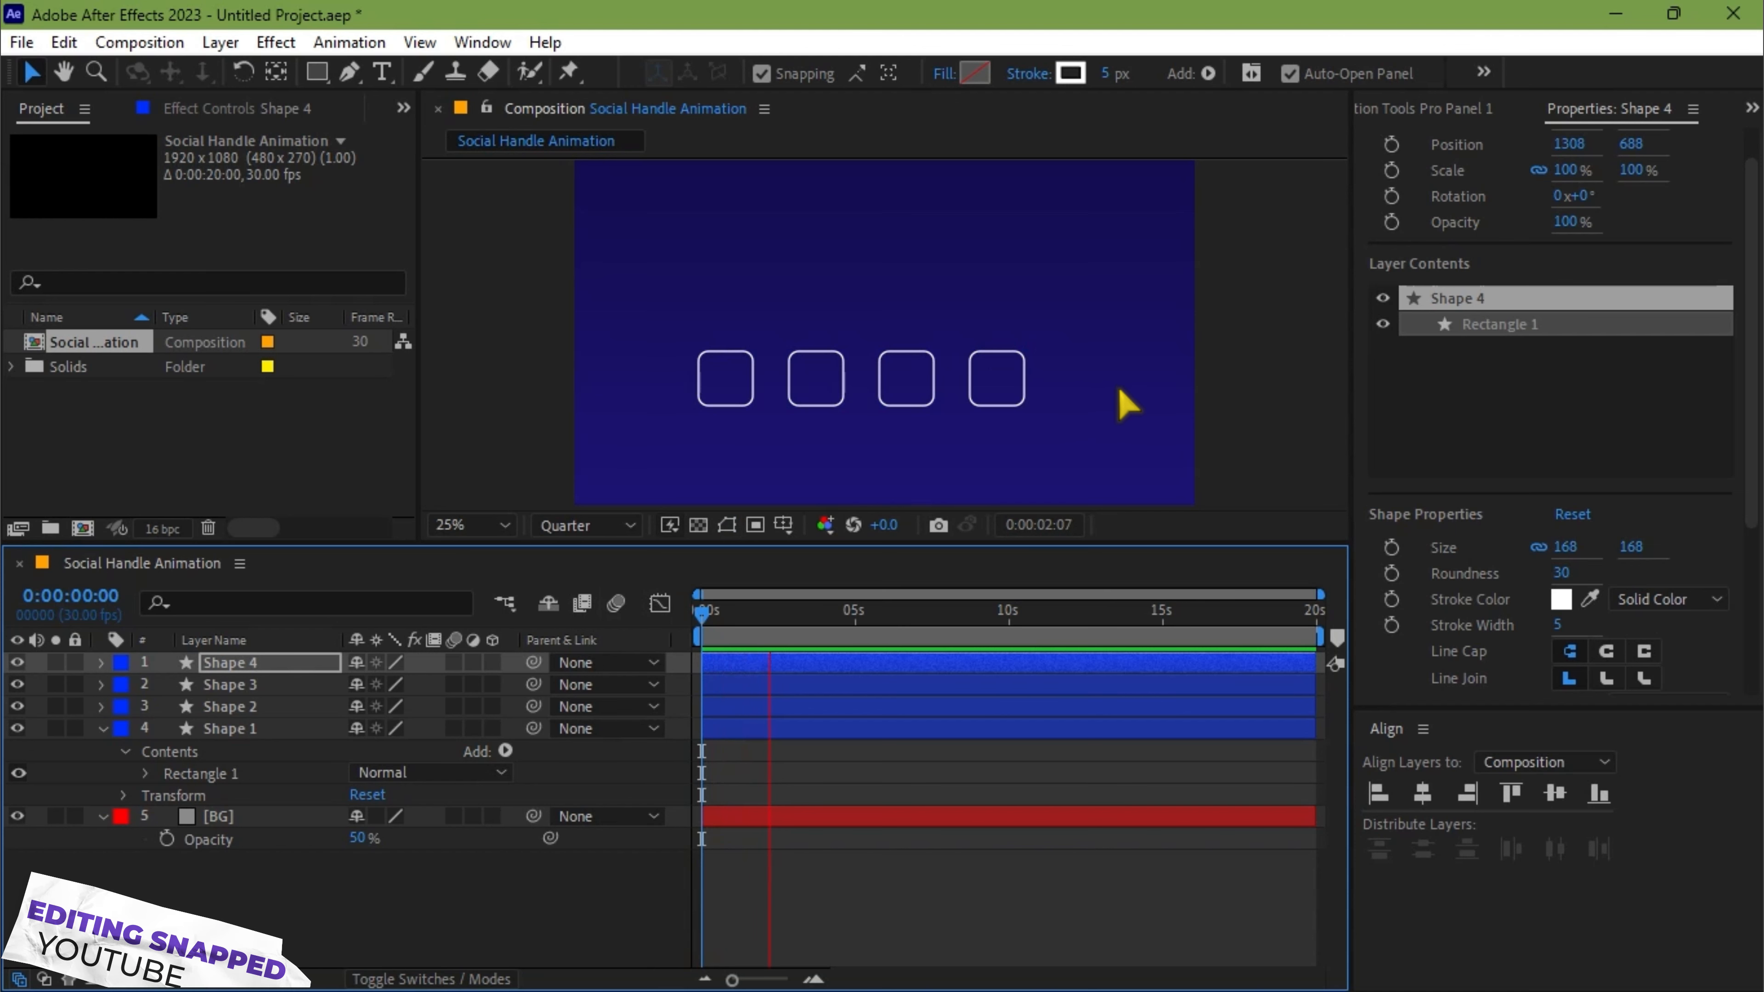
{"action": "key", "text": "space"}
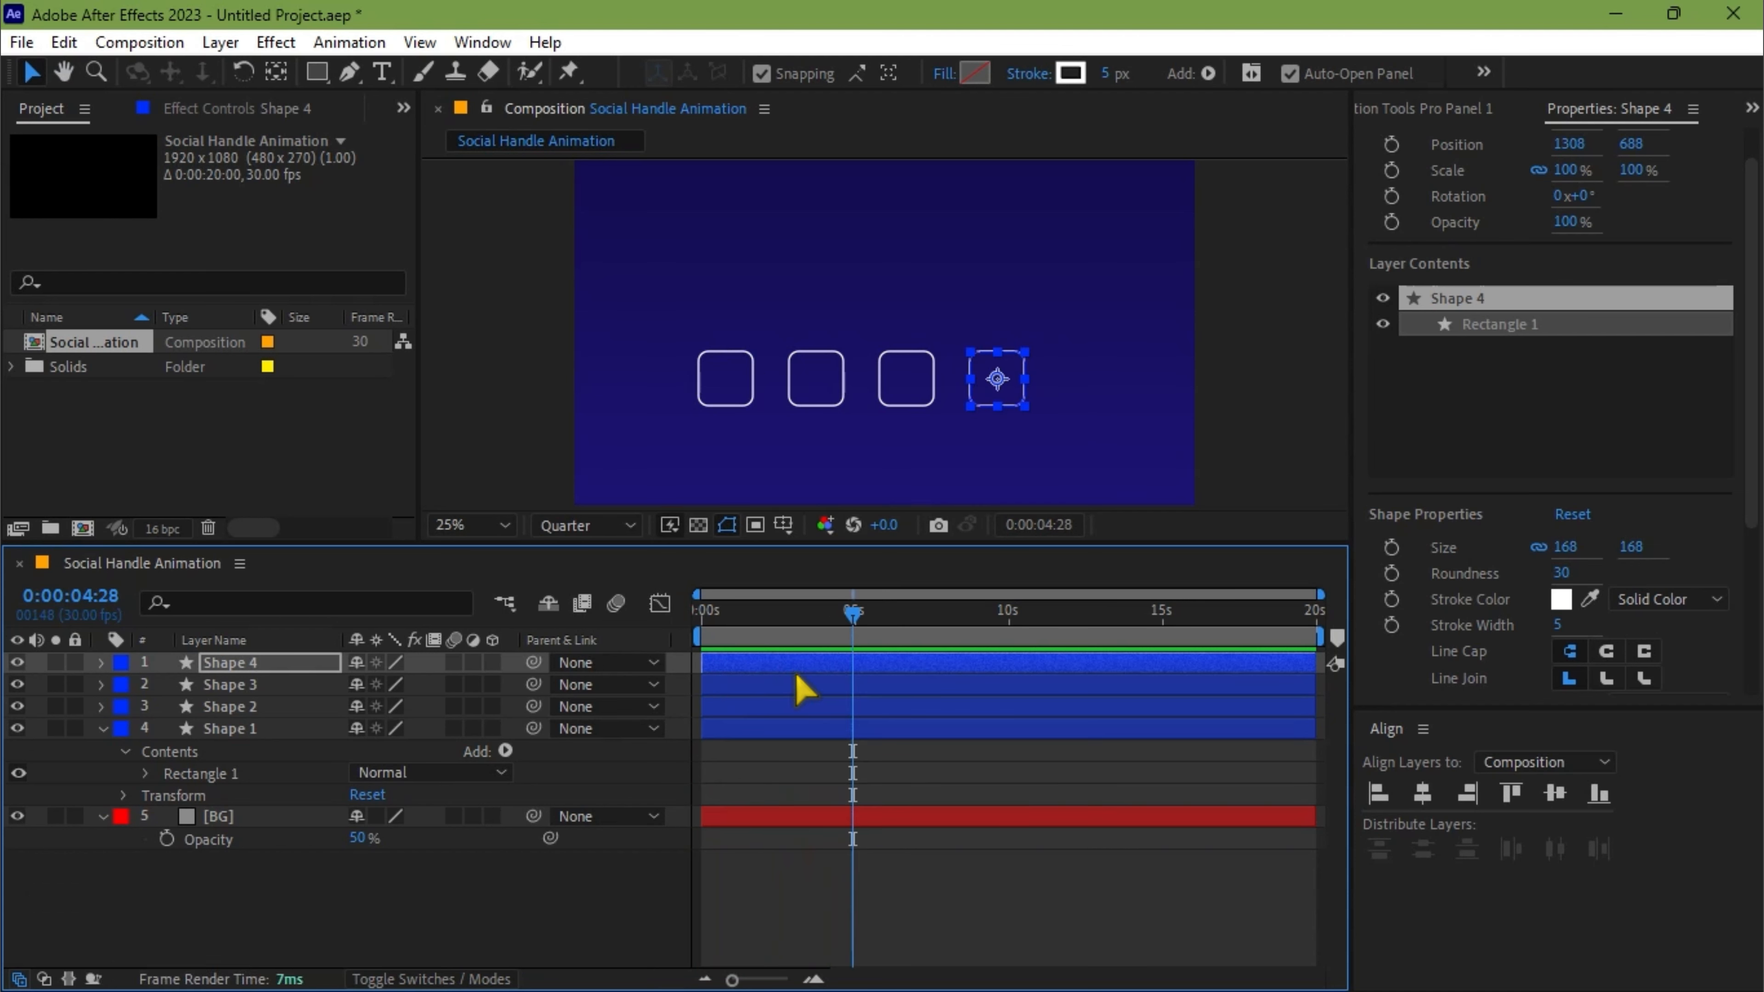
{"action": "left_click", "coordinate": [820, 685]}
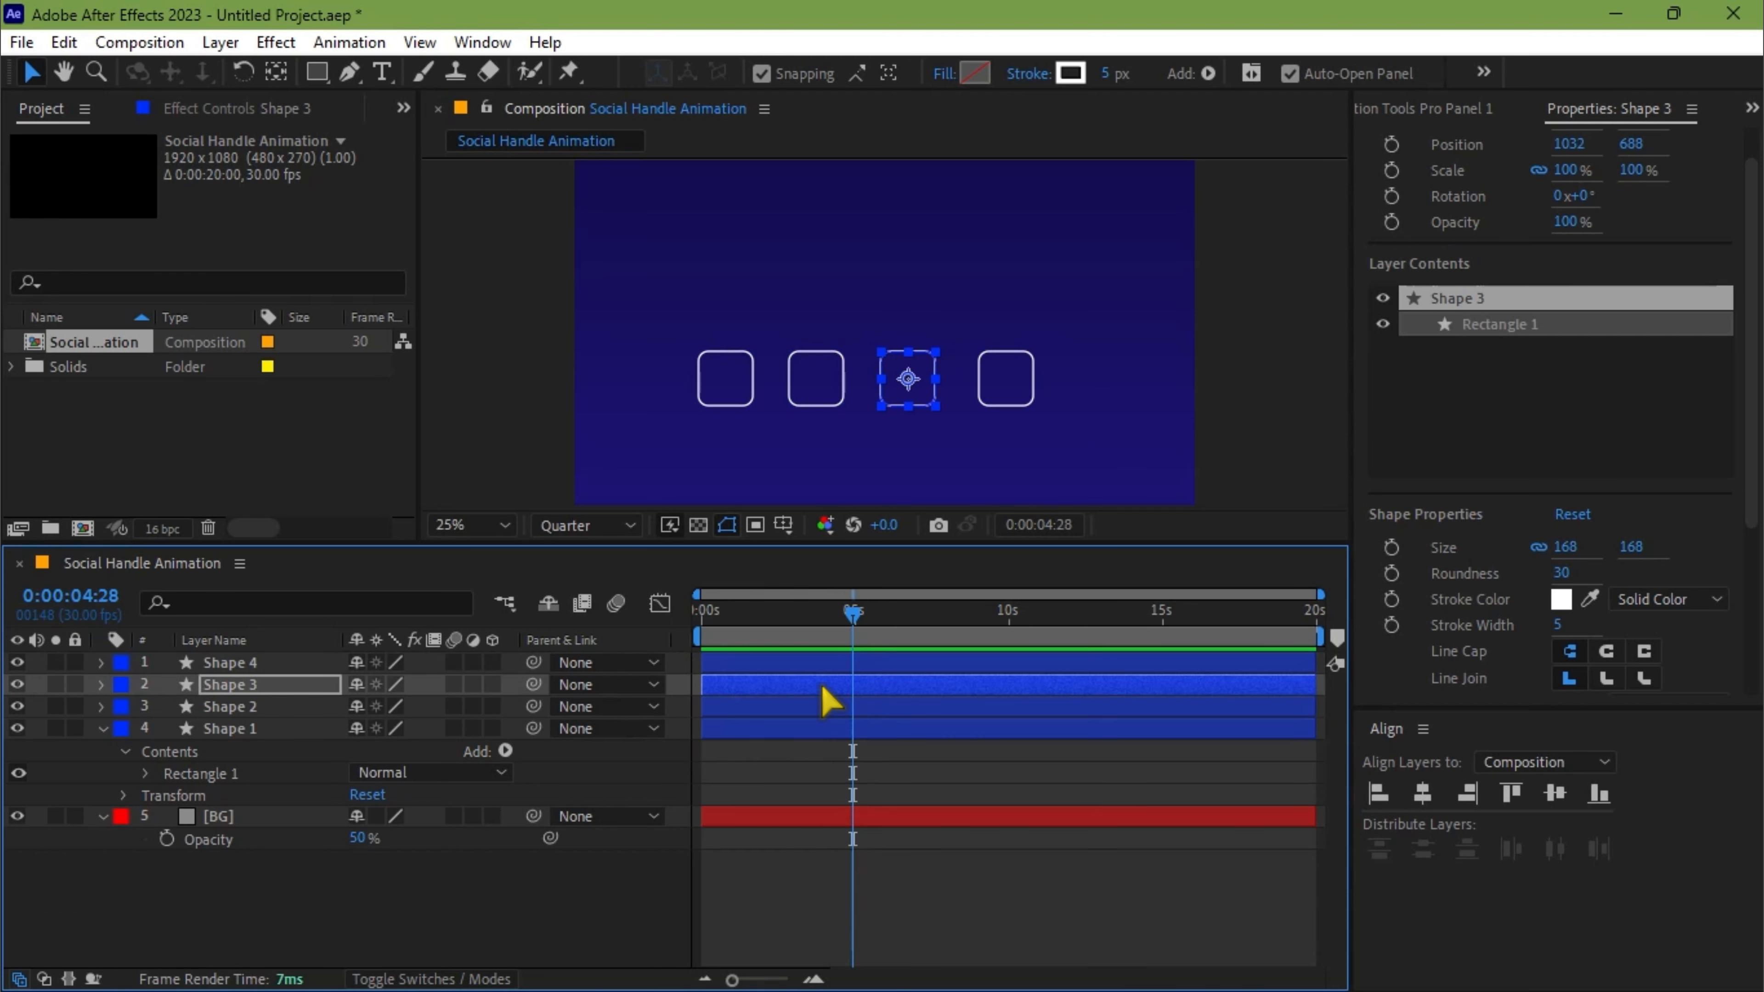
{"action": "left_click", "coordinate": [824, 706]}
{"action": "left_click", "coordinate": [833, 730]}
{"action": "key", "text": "Home"}
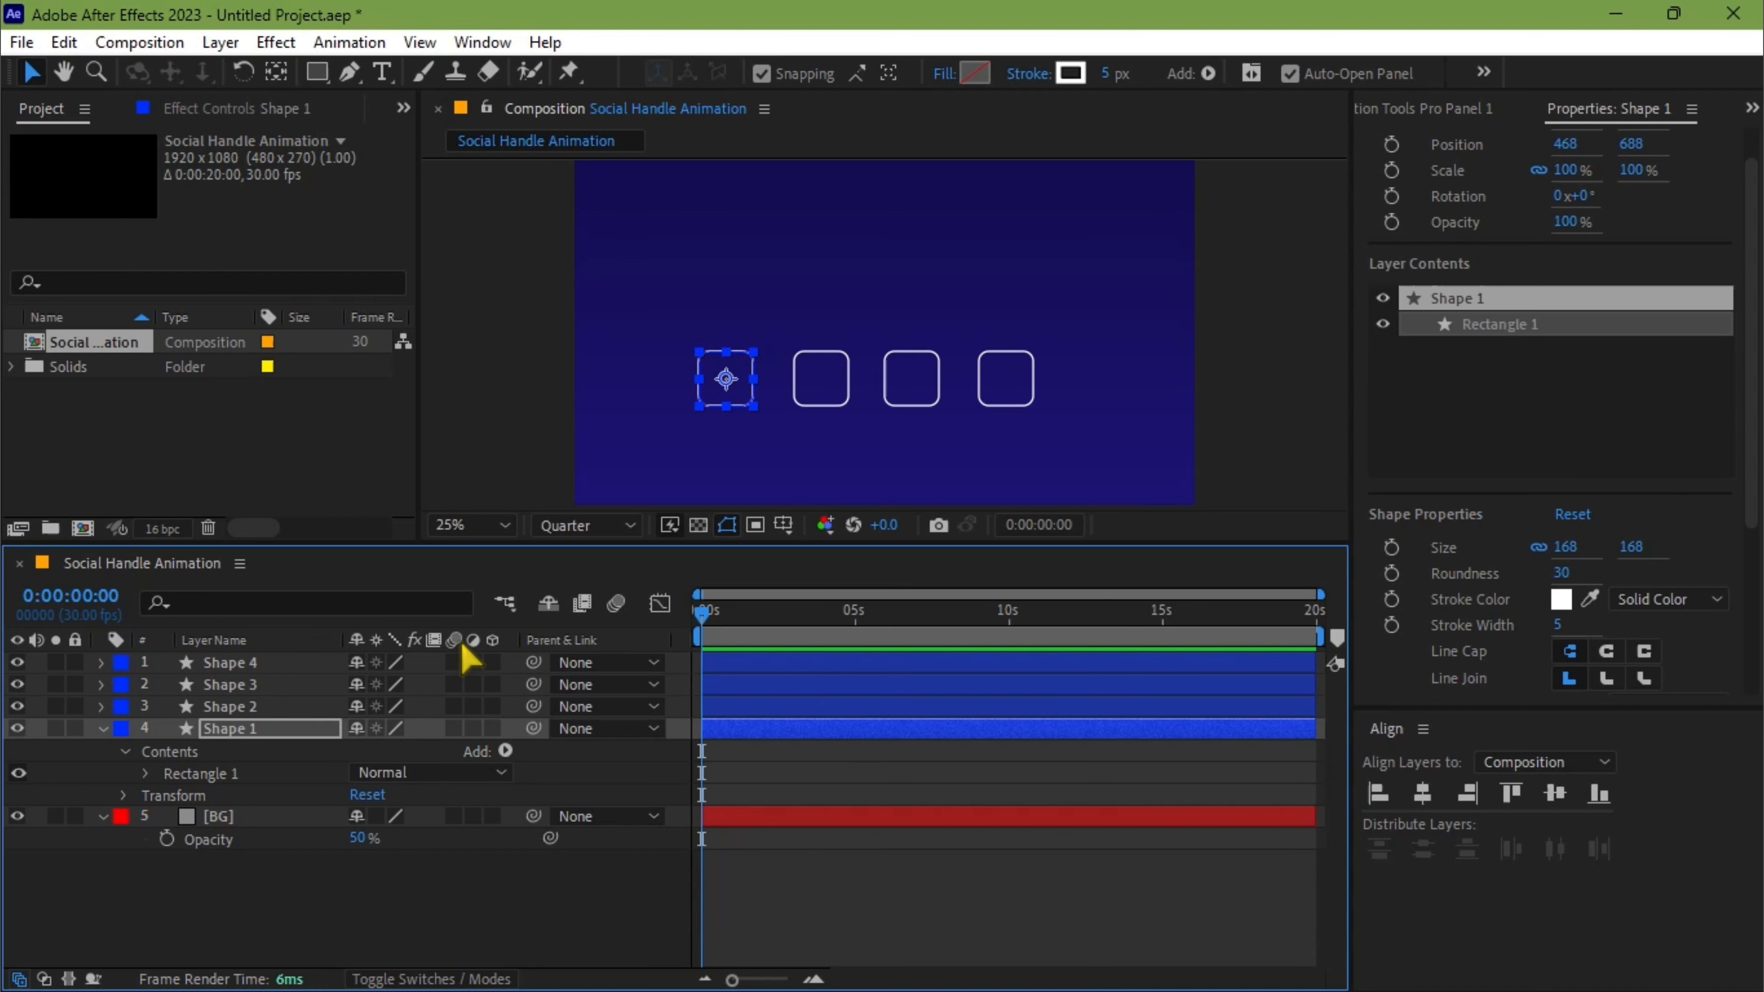
- Shift all four shape layers together about 12 px rightward so that Shape 1 sits at X position 480
{"action": "left_click", "coordinate": [224, 666], "text": "shift"}
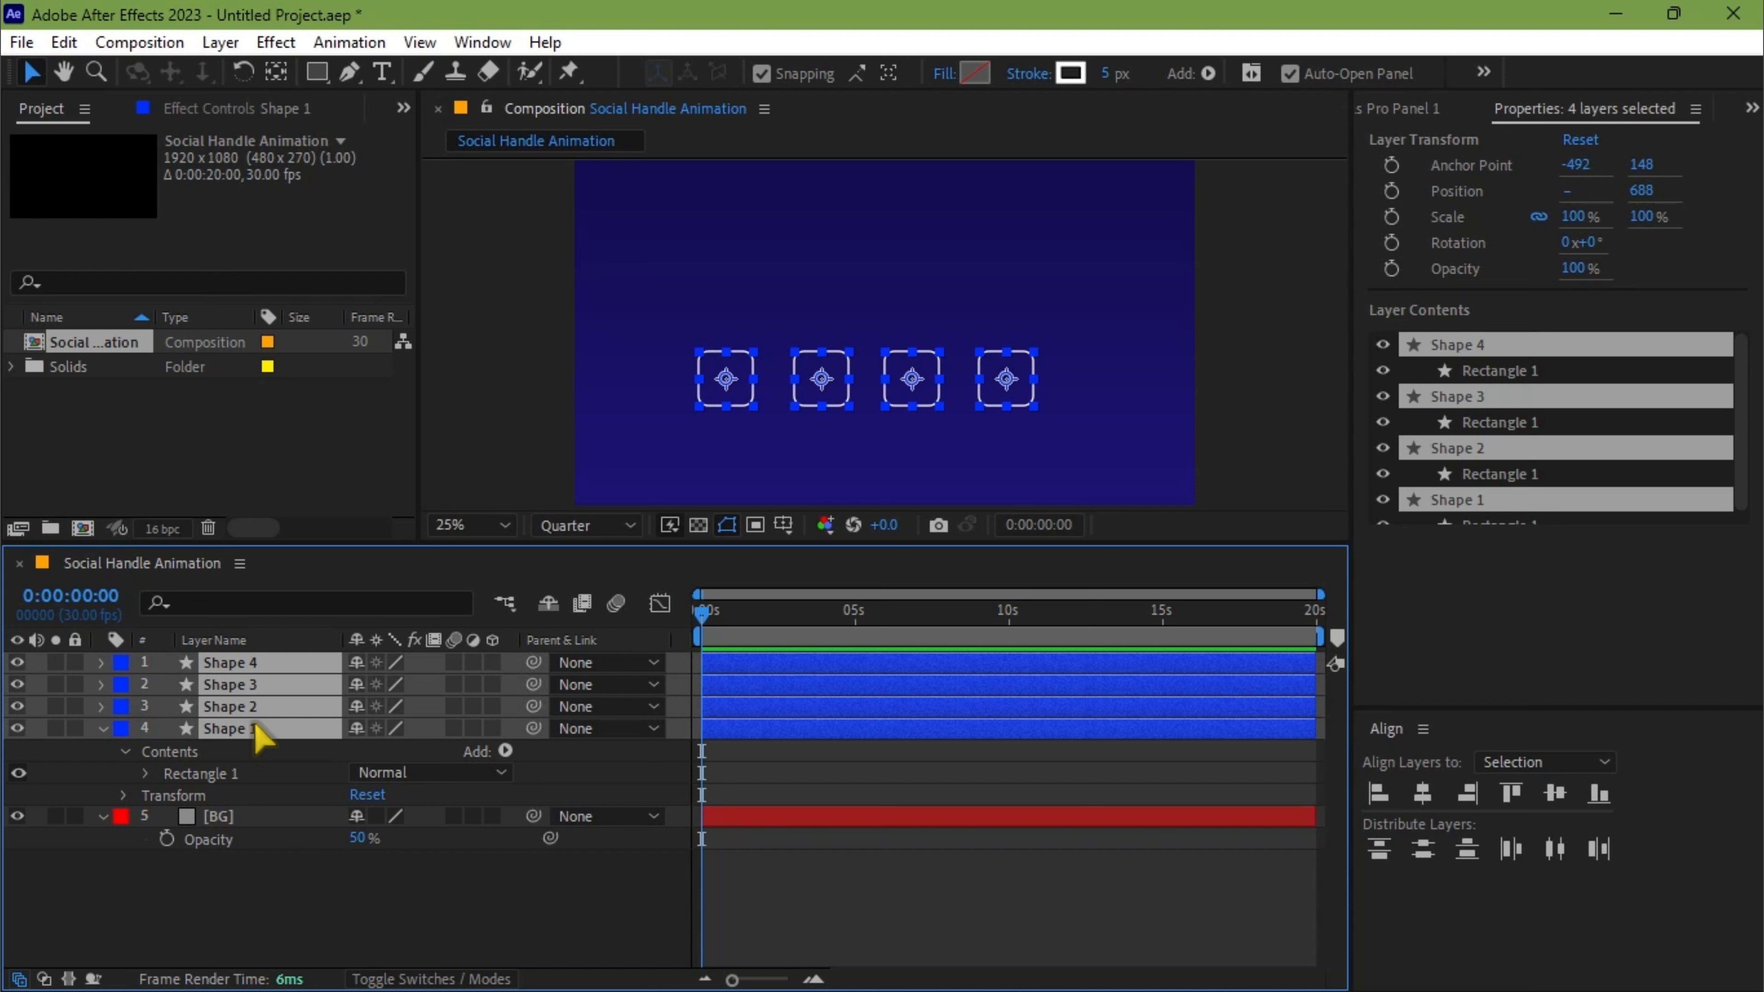
{"action": "key", "text": "shift+Right"}
{"action": "key", "text": "shift+Right"}
{"action": "key", "text": "shift+Right"}
{"action": "key", "text": "shift+Right"}
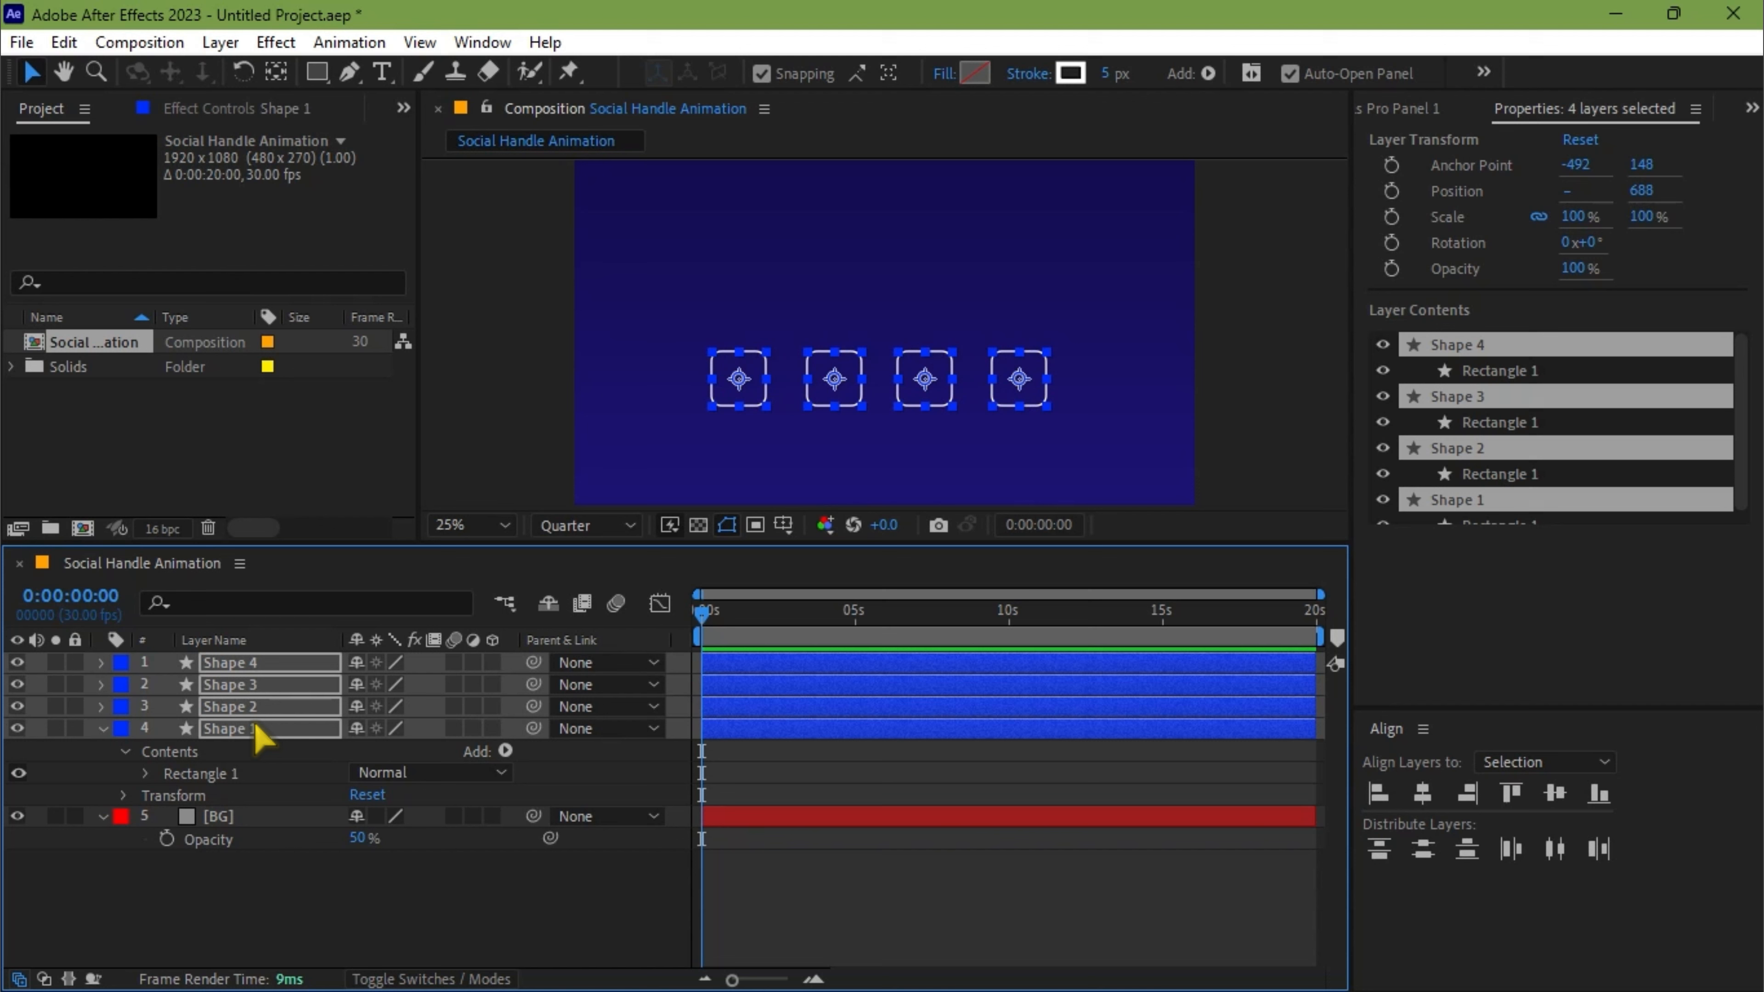
{"action": "key", "text": "shift+Left"}
{"action": "key", "text": "shift+Left"}
{"action": "key", "text": "shift+Left"}
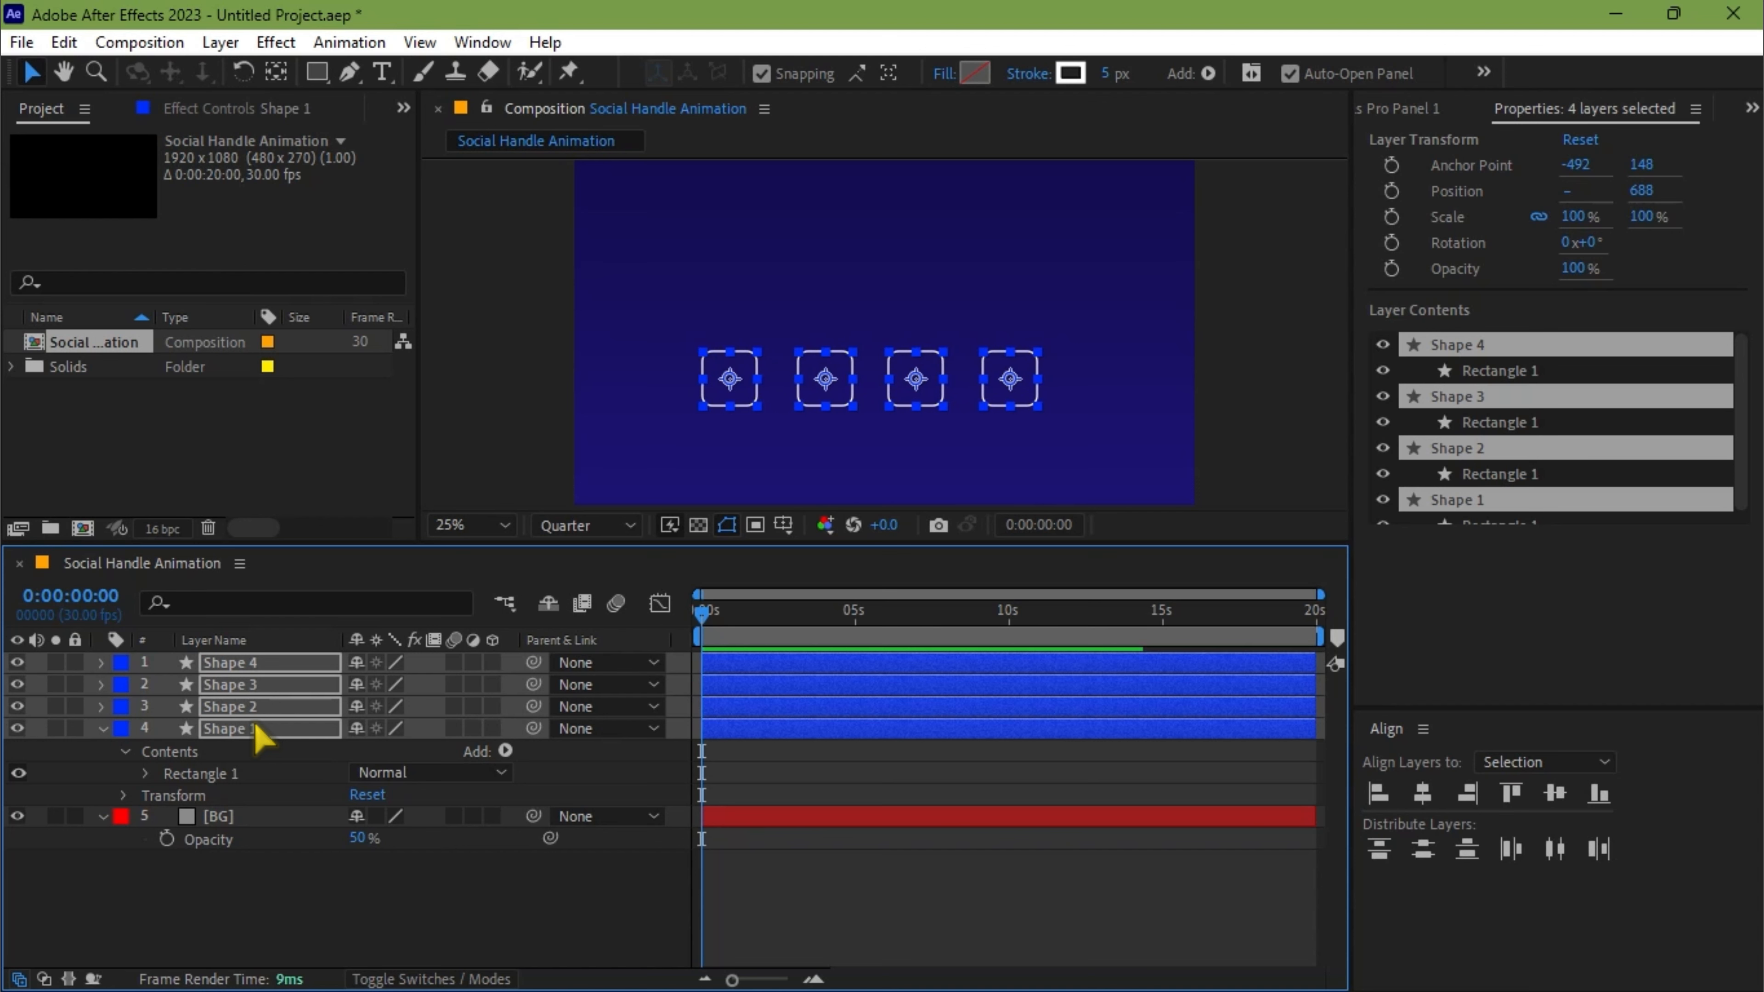
{"action": "left_click", "coordinate": [273, 904]}
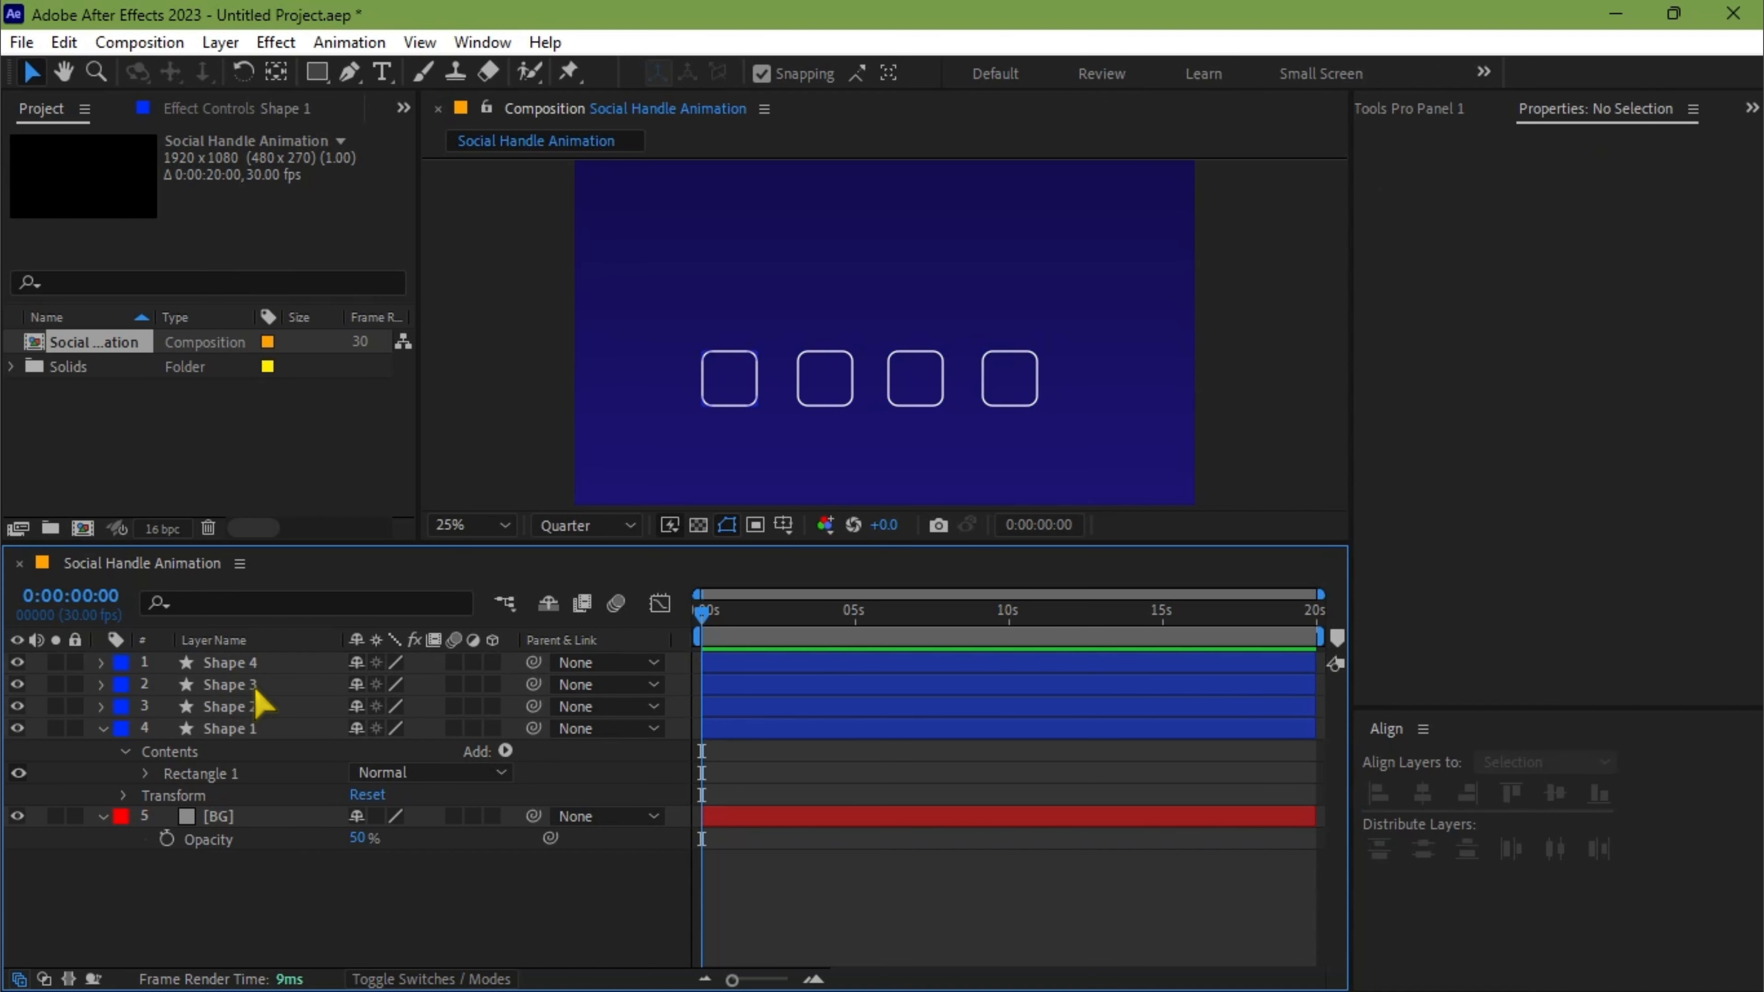
- Keyframe Shape 1's position at 0 seconds with Y set to 1183, below the visible frame
{"action": "left_click", "coordinate": [239, 730]}
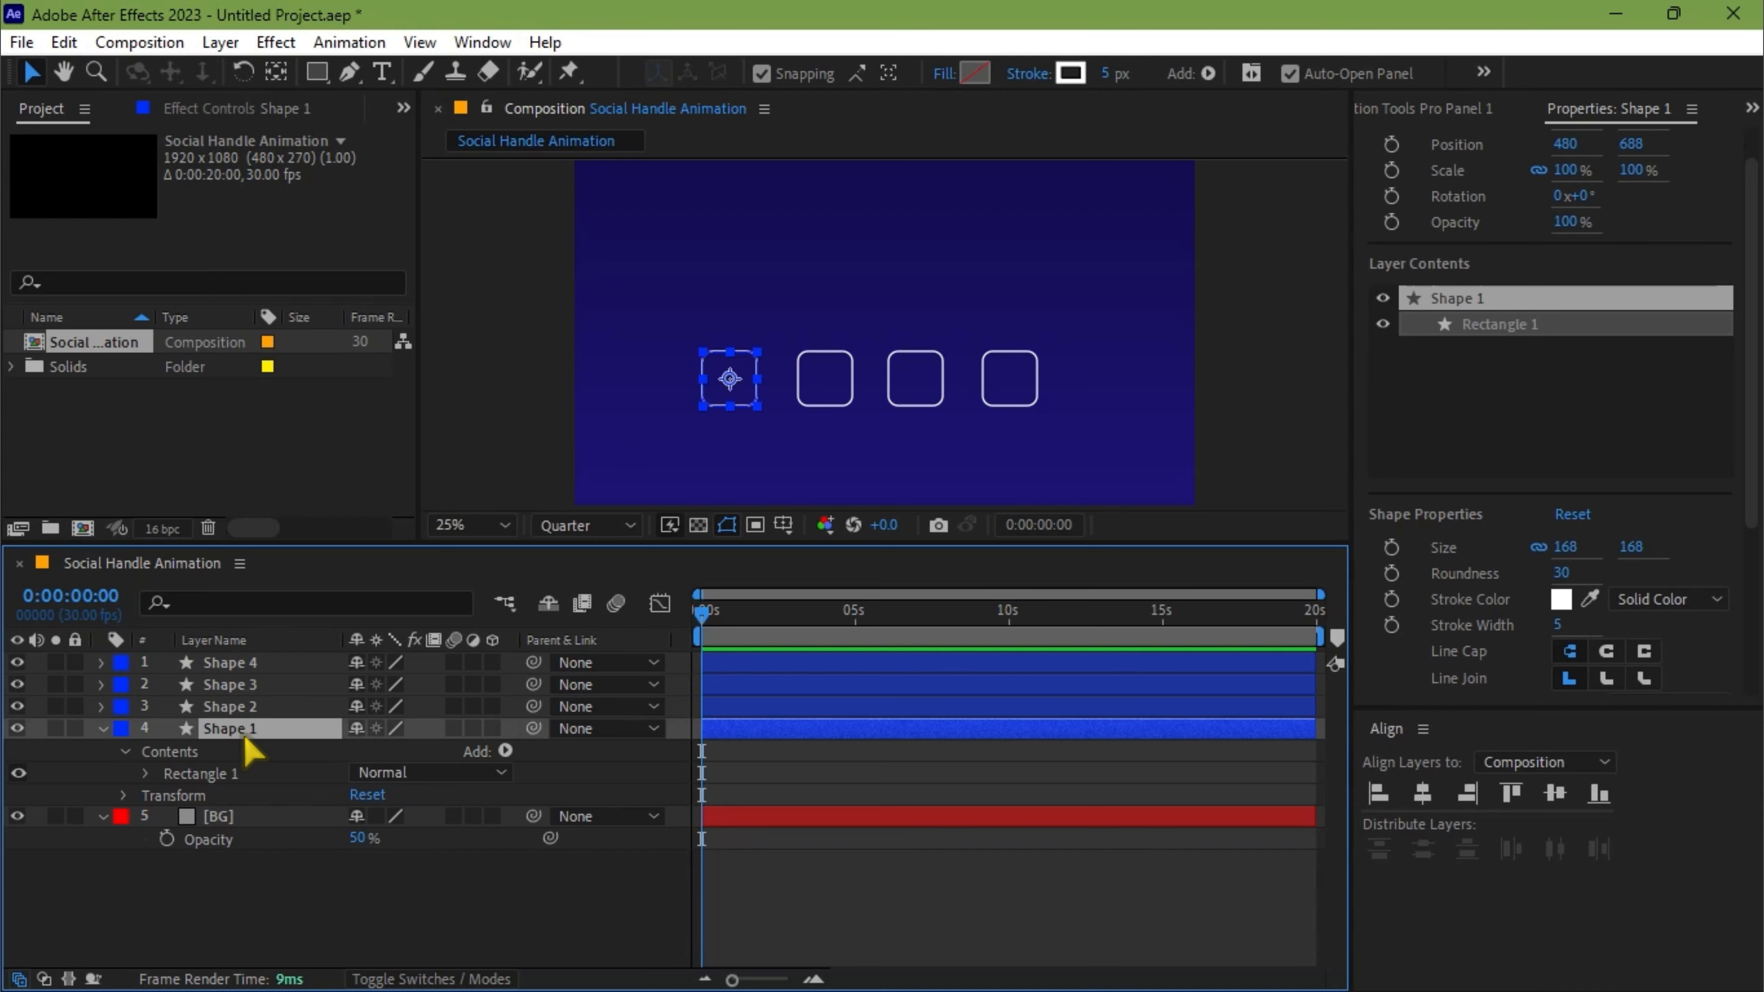
{"action": "key", "text": "p"}
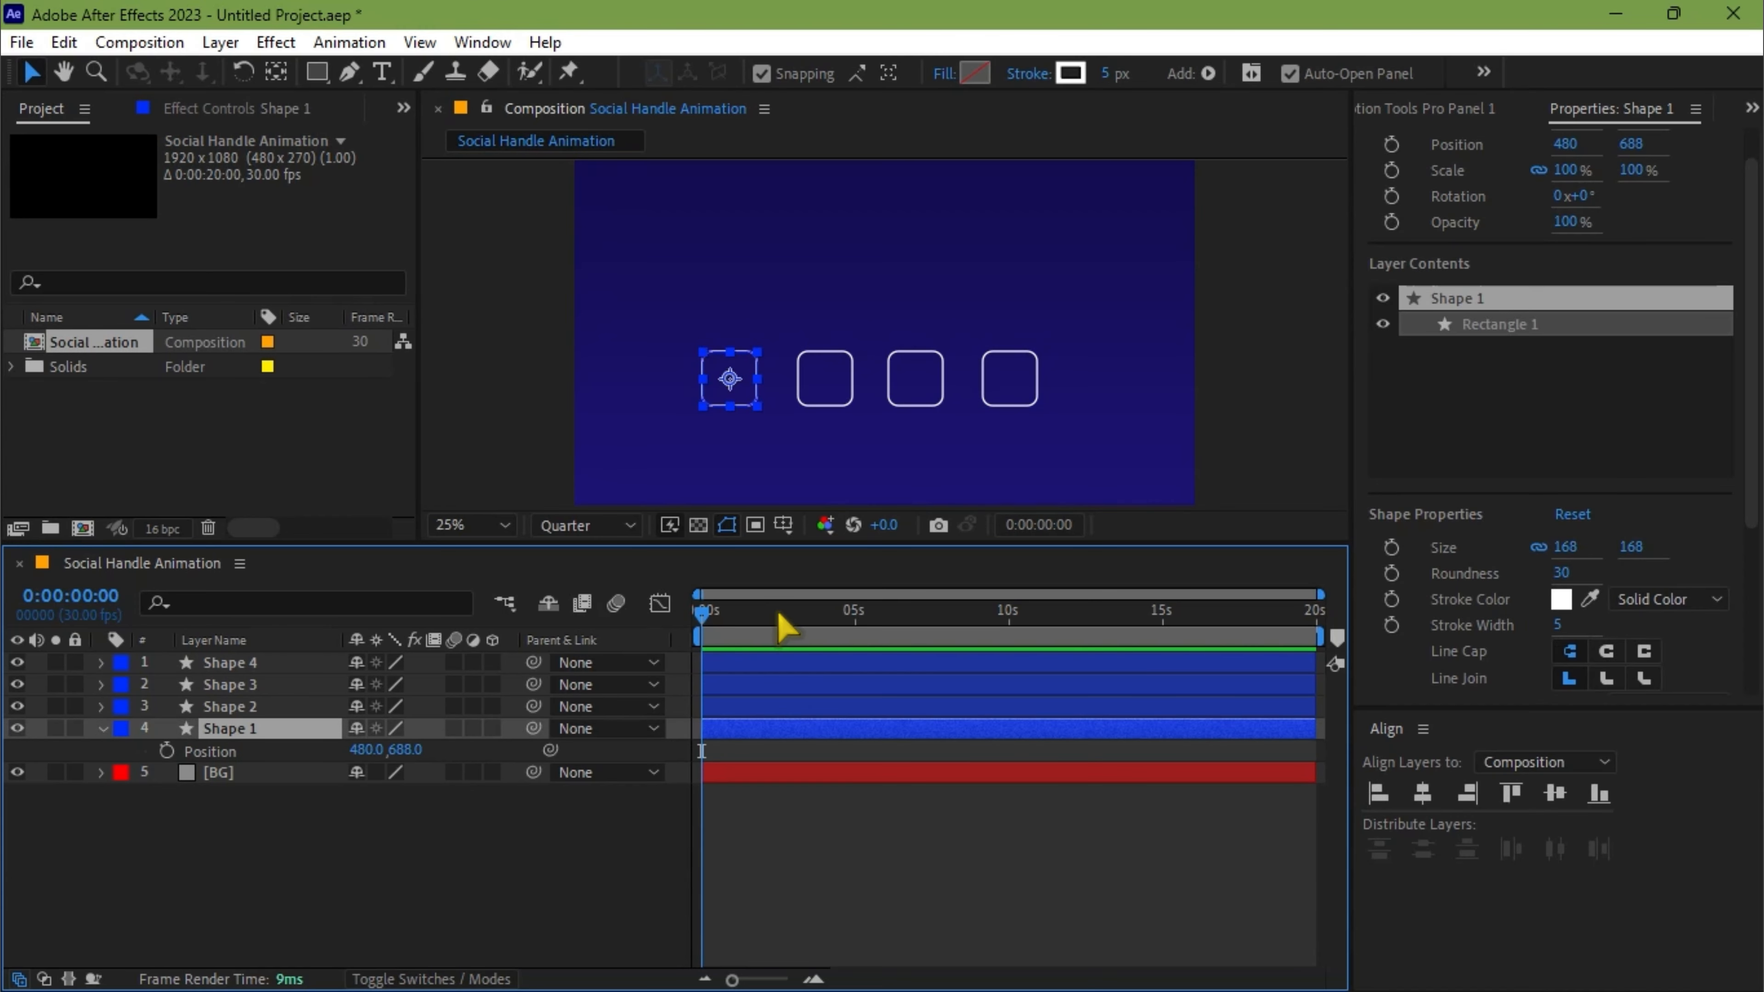
{"action": "left_click_drag", "start_coordinate": [706, 620], "coordinate": [746, 629]}
{"action": "key", "text": "Home"}
{"action": "left_click", "coordinate": [167, 751]}
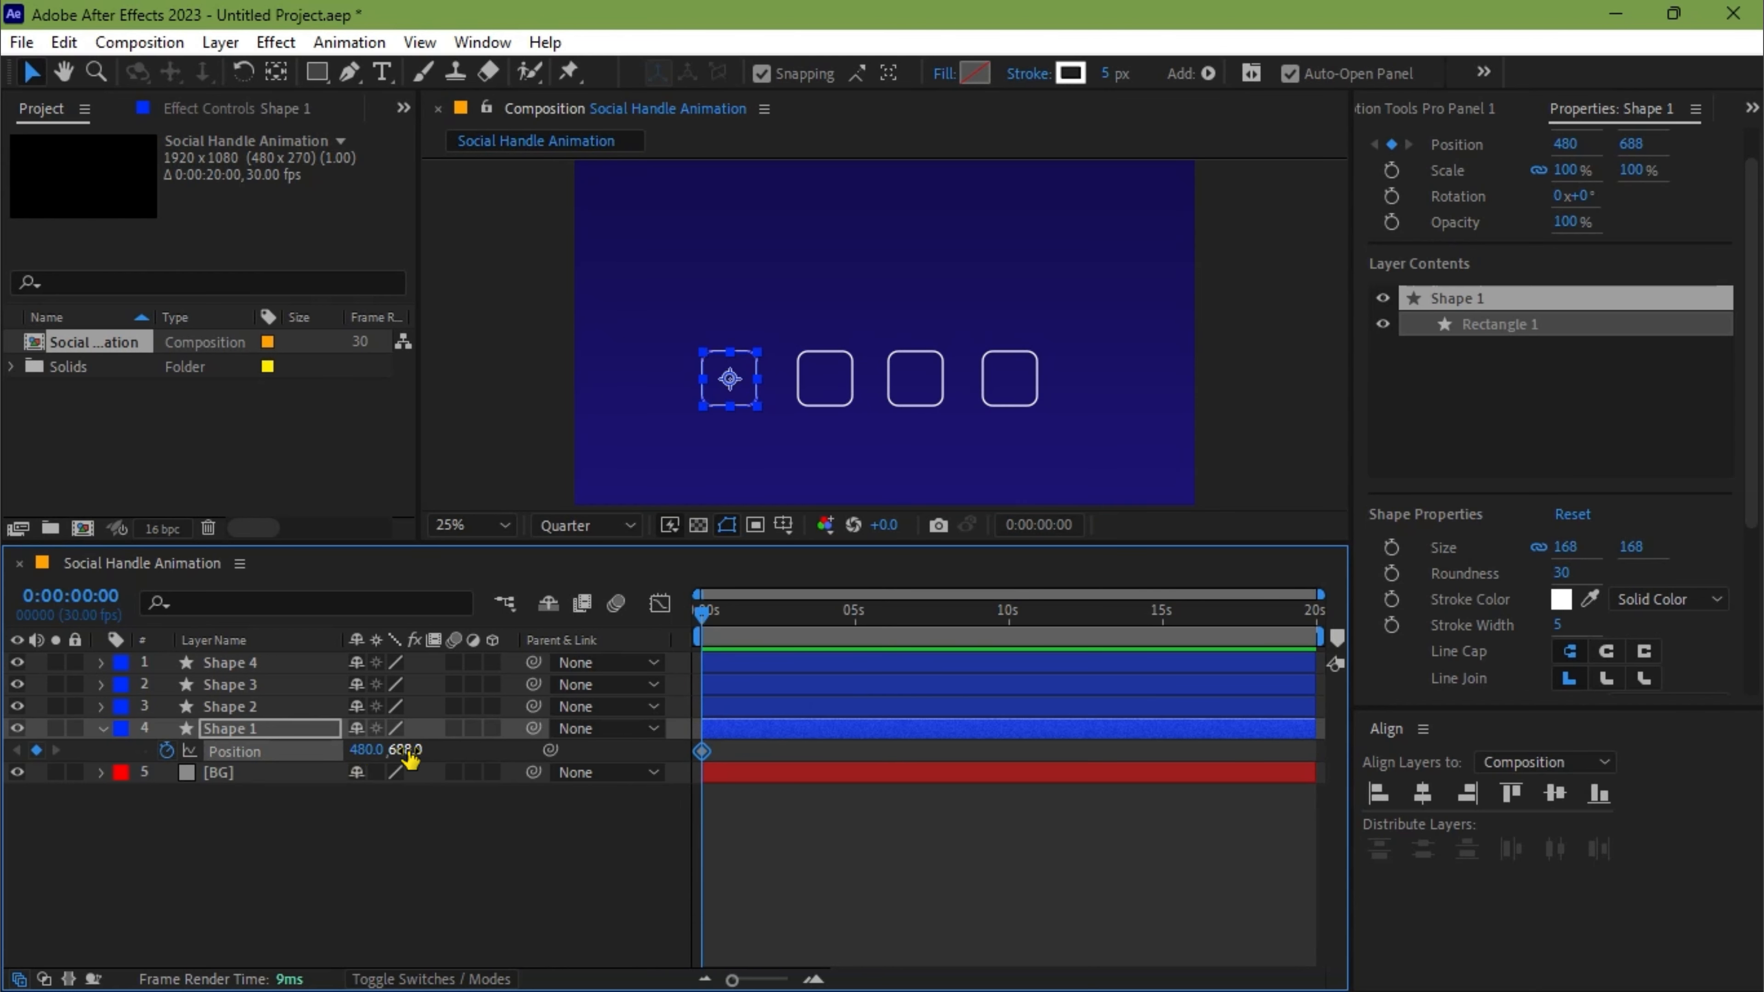
{"action": "left_click_drag", "start_coordinate": [410, 759], "coordinate": [1046, 741]}
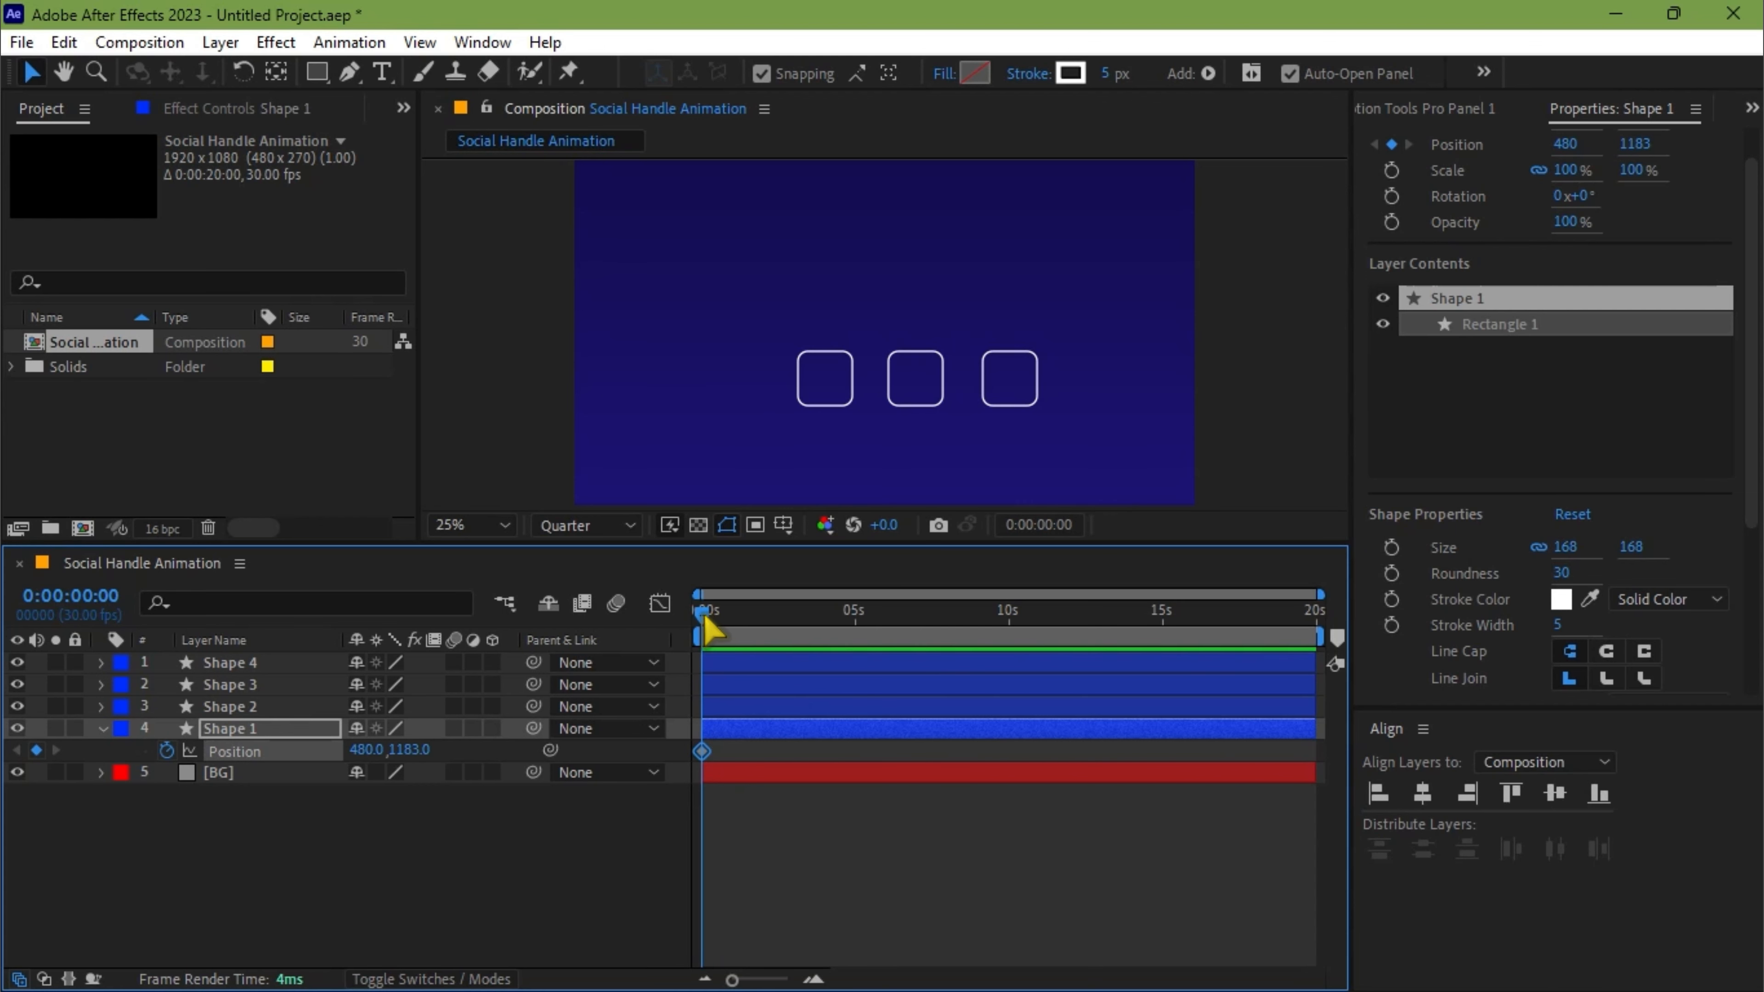
- Set Shape 1's Y position to 691 at 0:00:02:11 and play back the upward motion
{"action": "left_click_drag", "start_coordinate": [707, 622], "coordinate": [776, 622]}
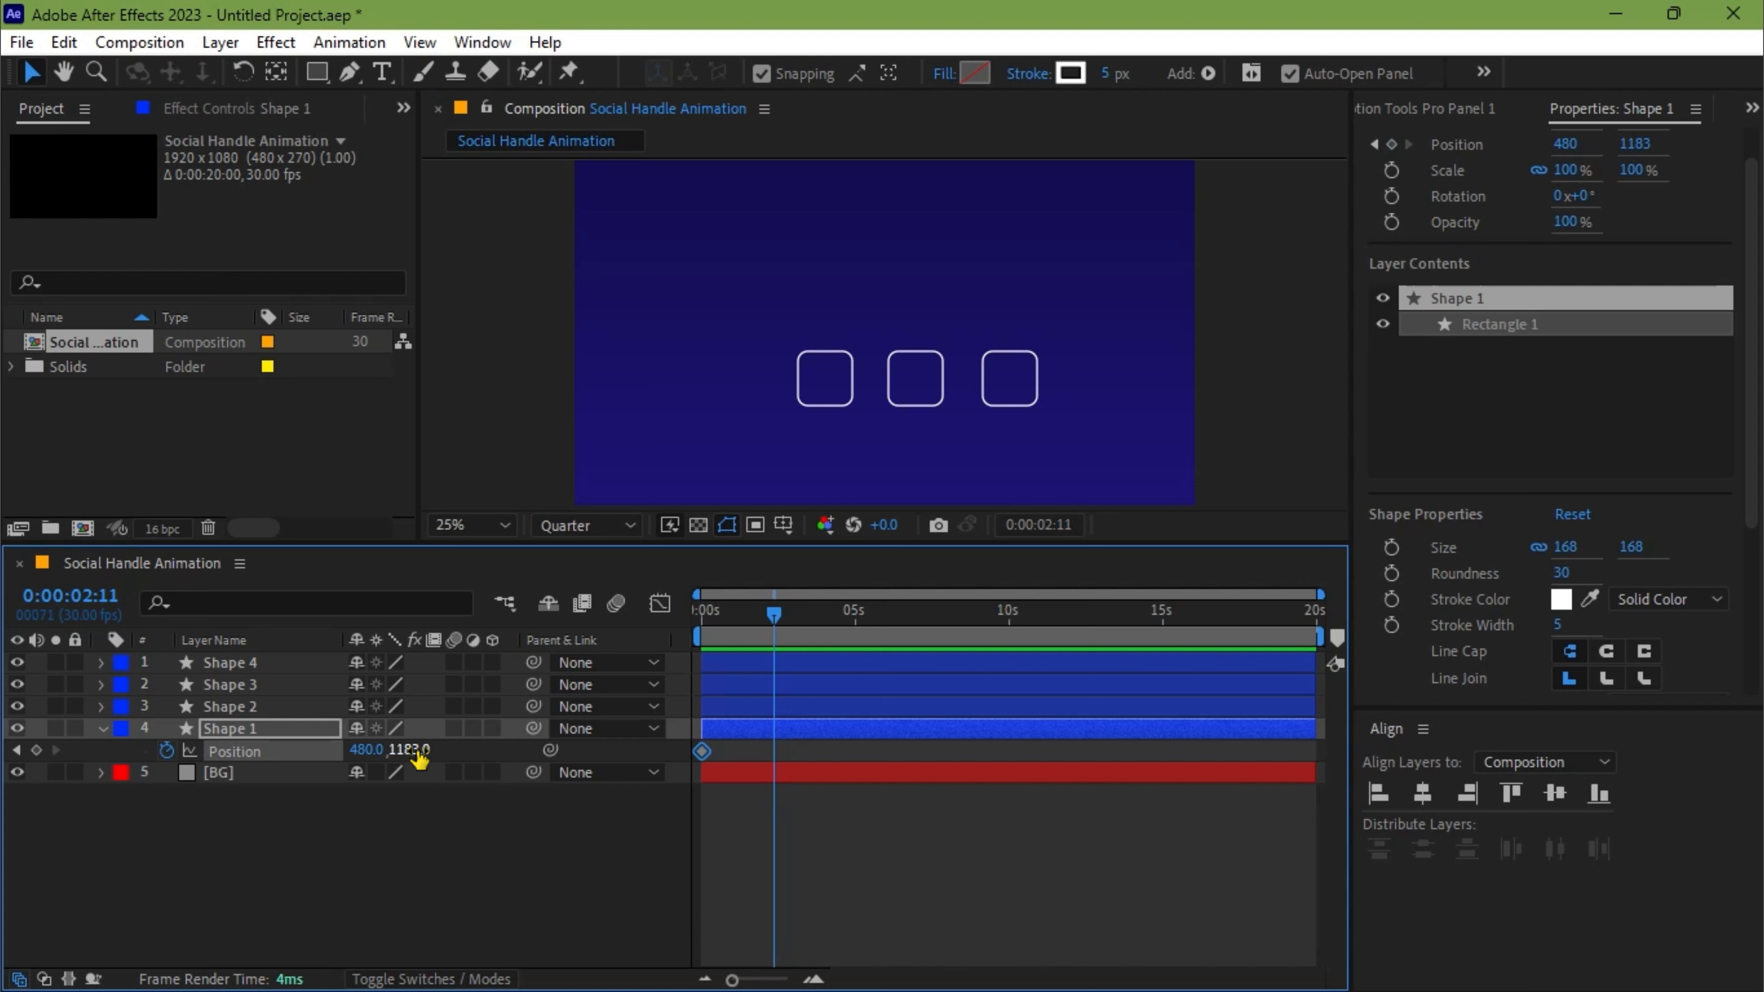
{"action": "left_click_drag", "start_coordinate": [419, 757], "coordinate": [417, 753]}
{"action": "left_click_drag", "start_coordinate": [169, 750], "coordinate": [193, 752]}
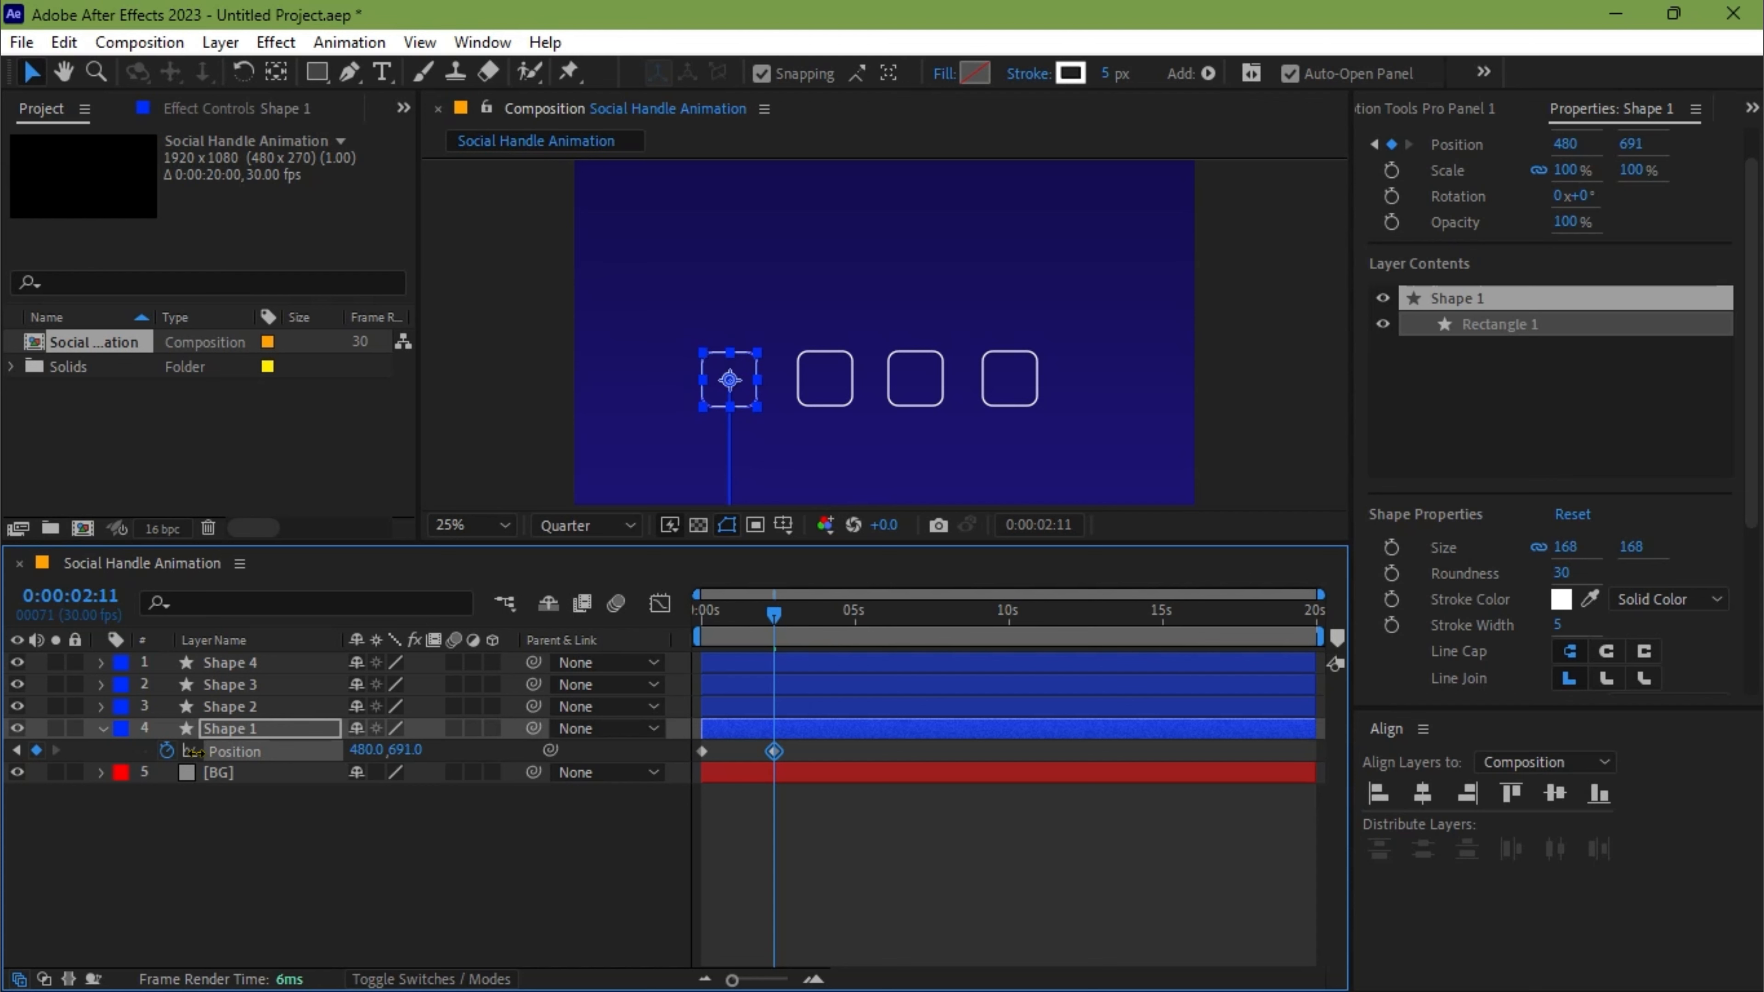
{"action": "left_click_drag", "start_coordinate": [773, 614], "coordinate": [654, 670]}
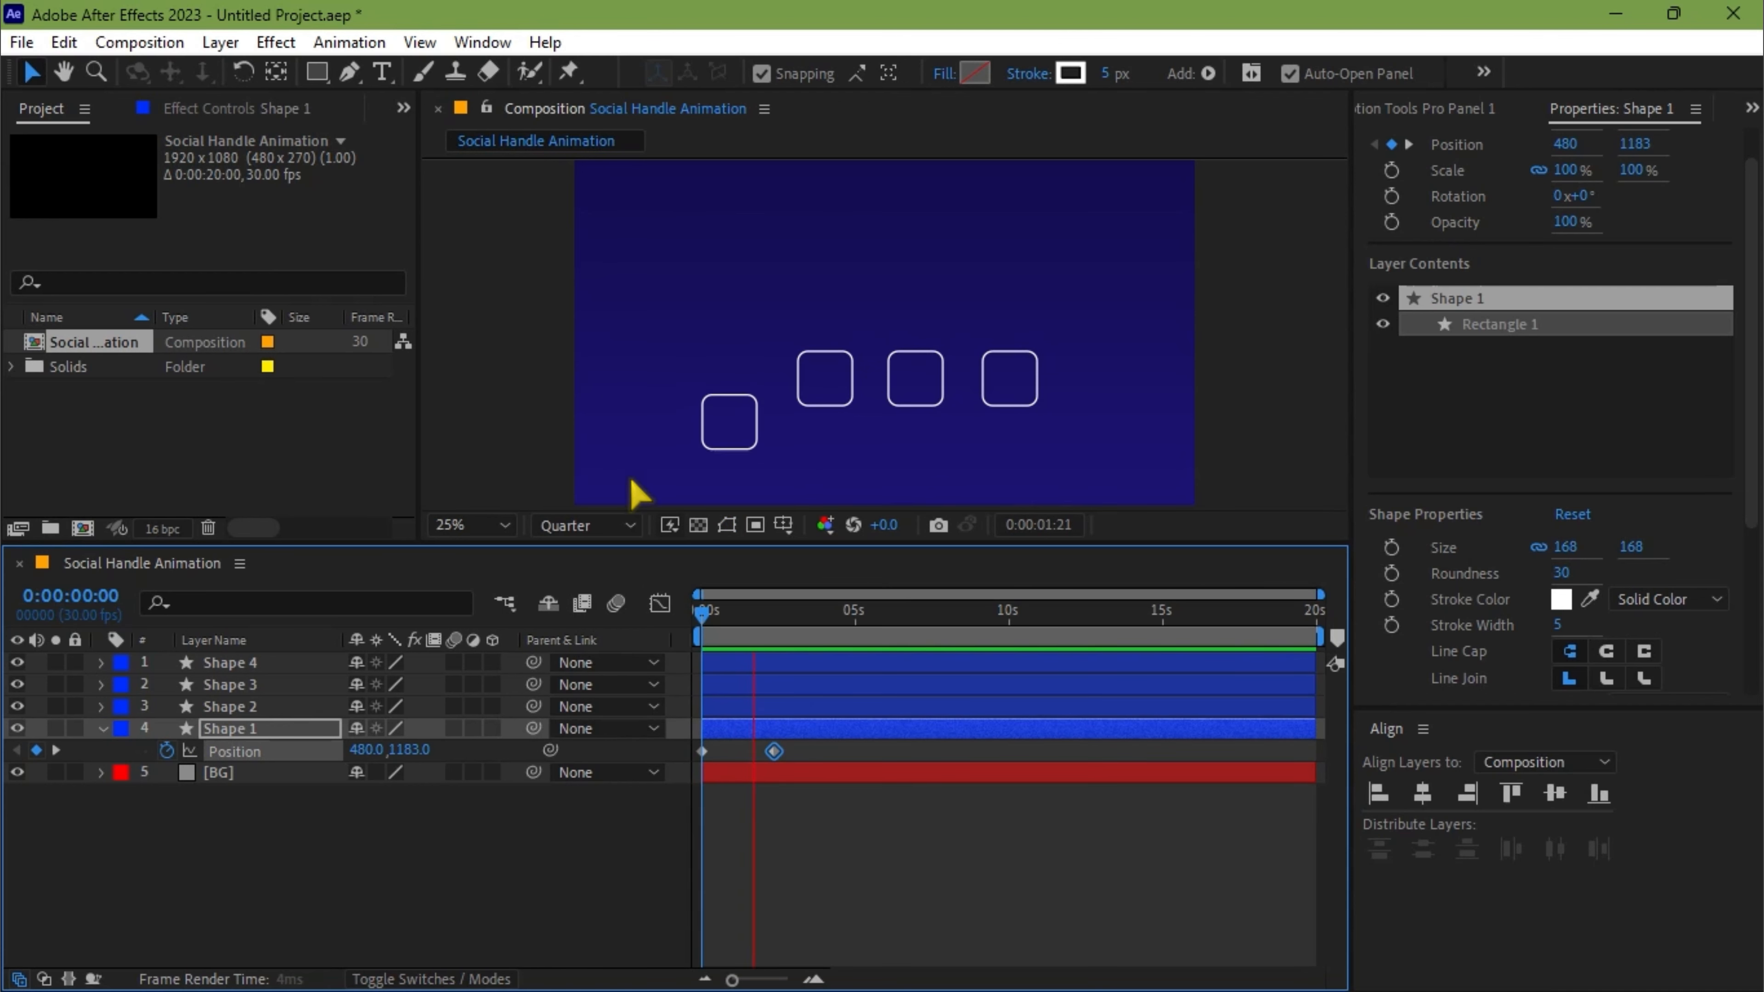
{"action": "key", "text": "space"}
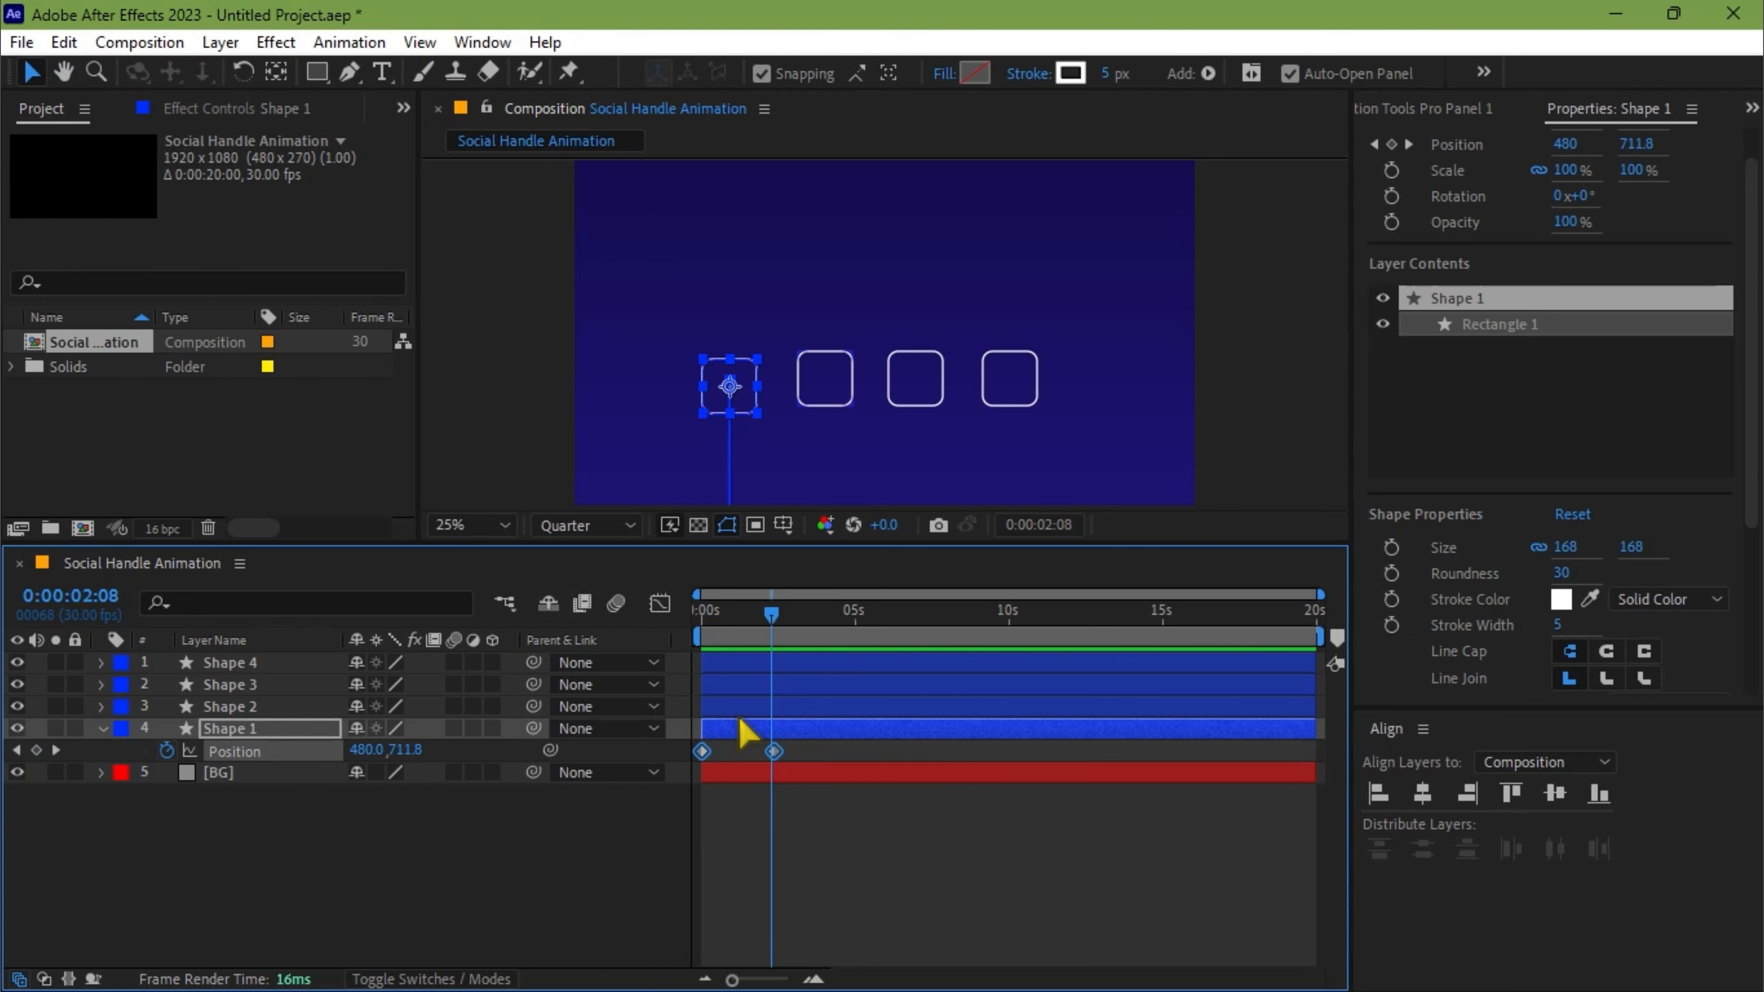
- Apply Easy Ease to Shape 1's position keyframes and reshape the speed graph for a fast start and long slowdown, previewing the motion
{"action": "key", "text": "F9"}
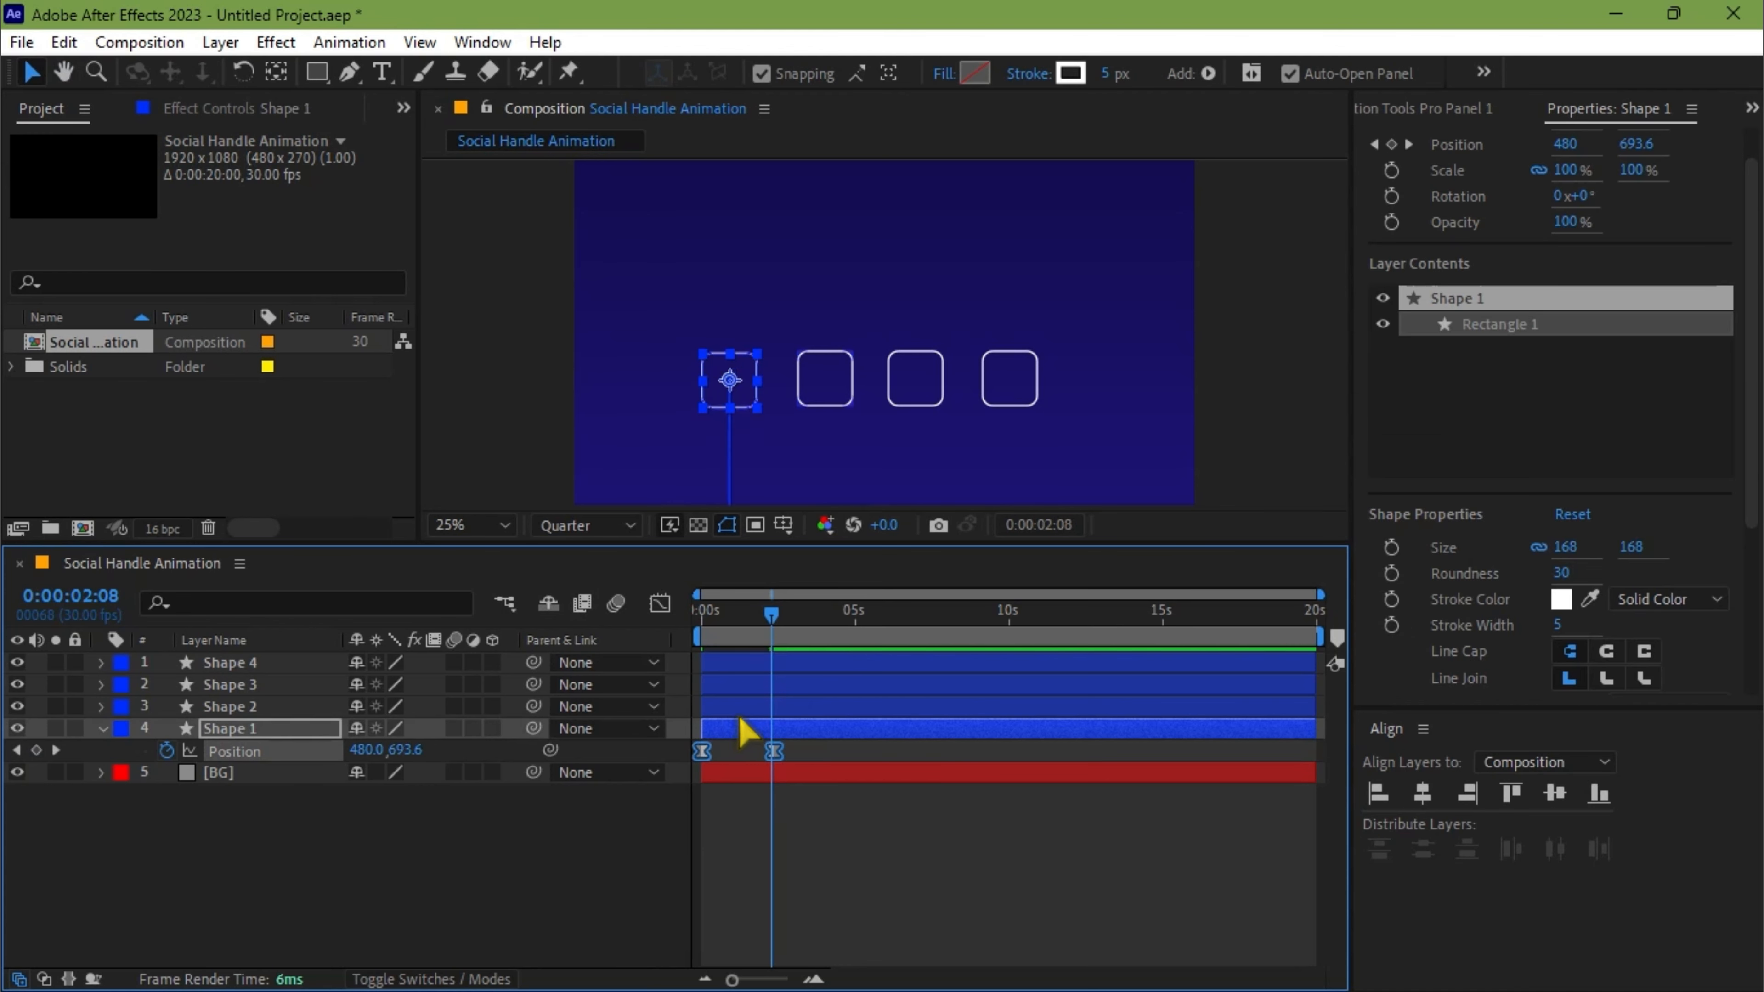
{"action": "left_click", "coordinate": [660, 603]}
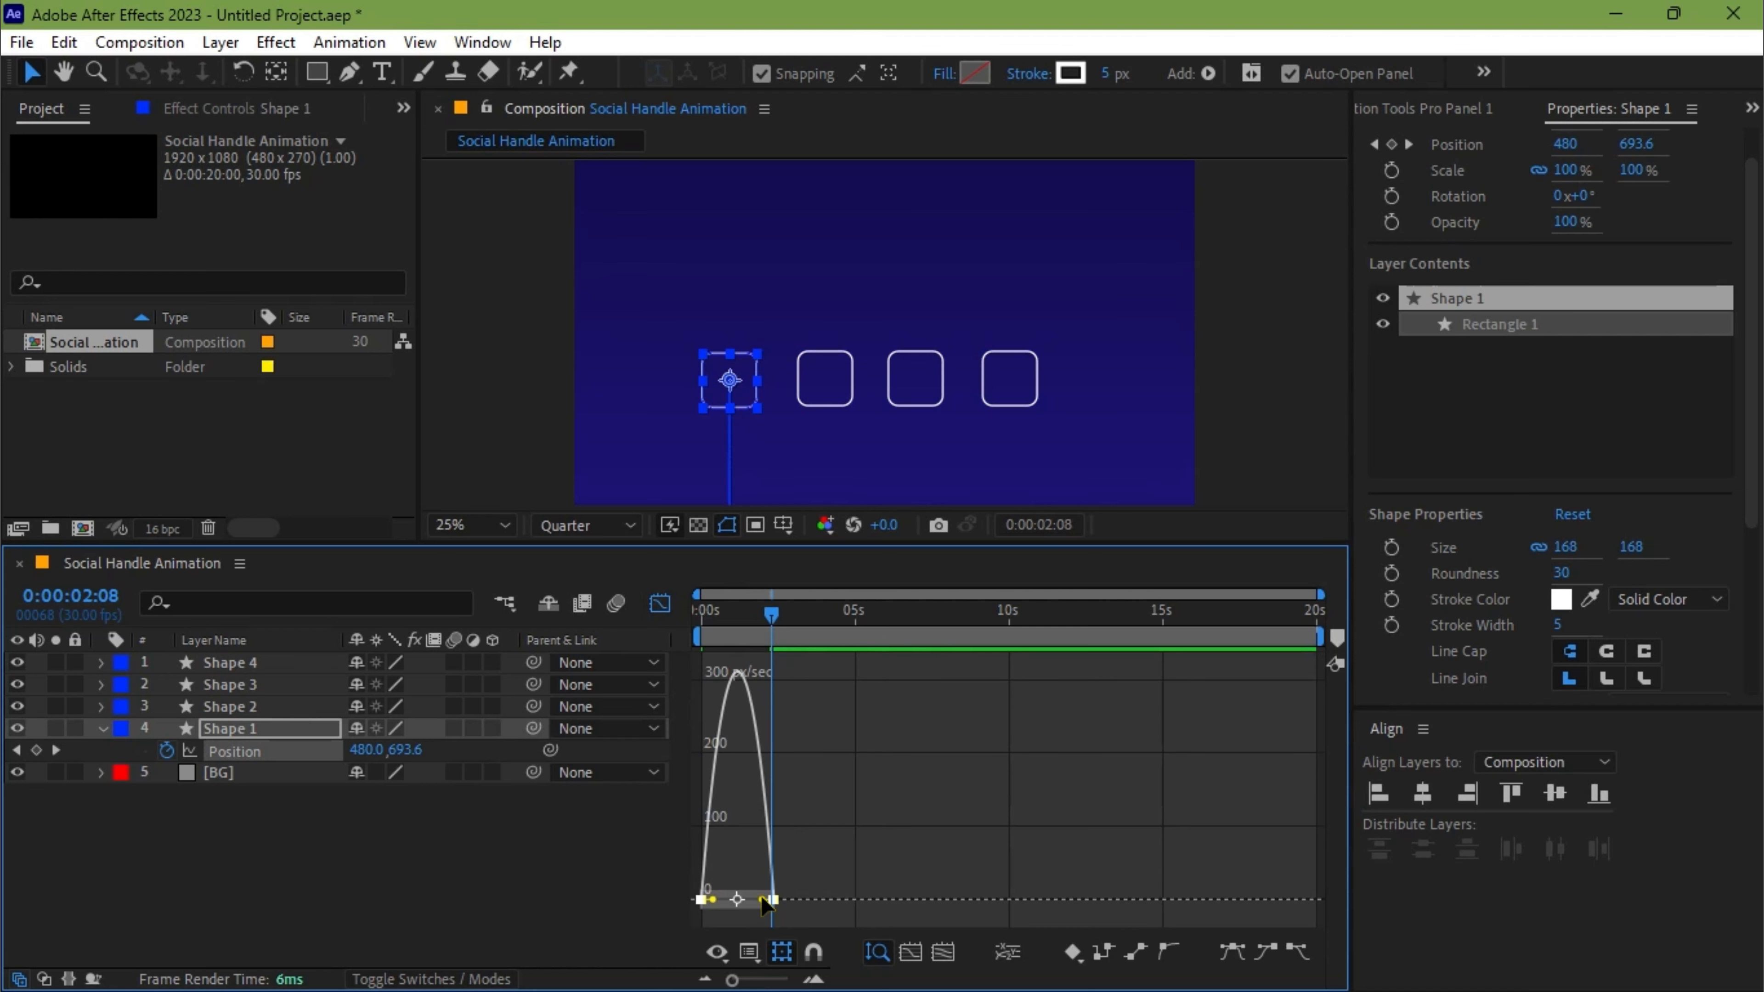
{"action": "left_click_drag", "start_coordinate": [769, 911], "coordinate": [720, 910]}
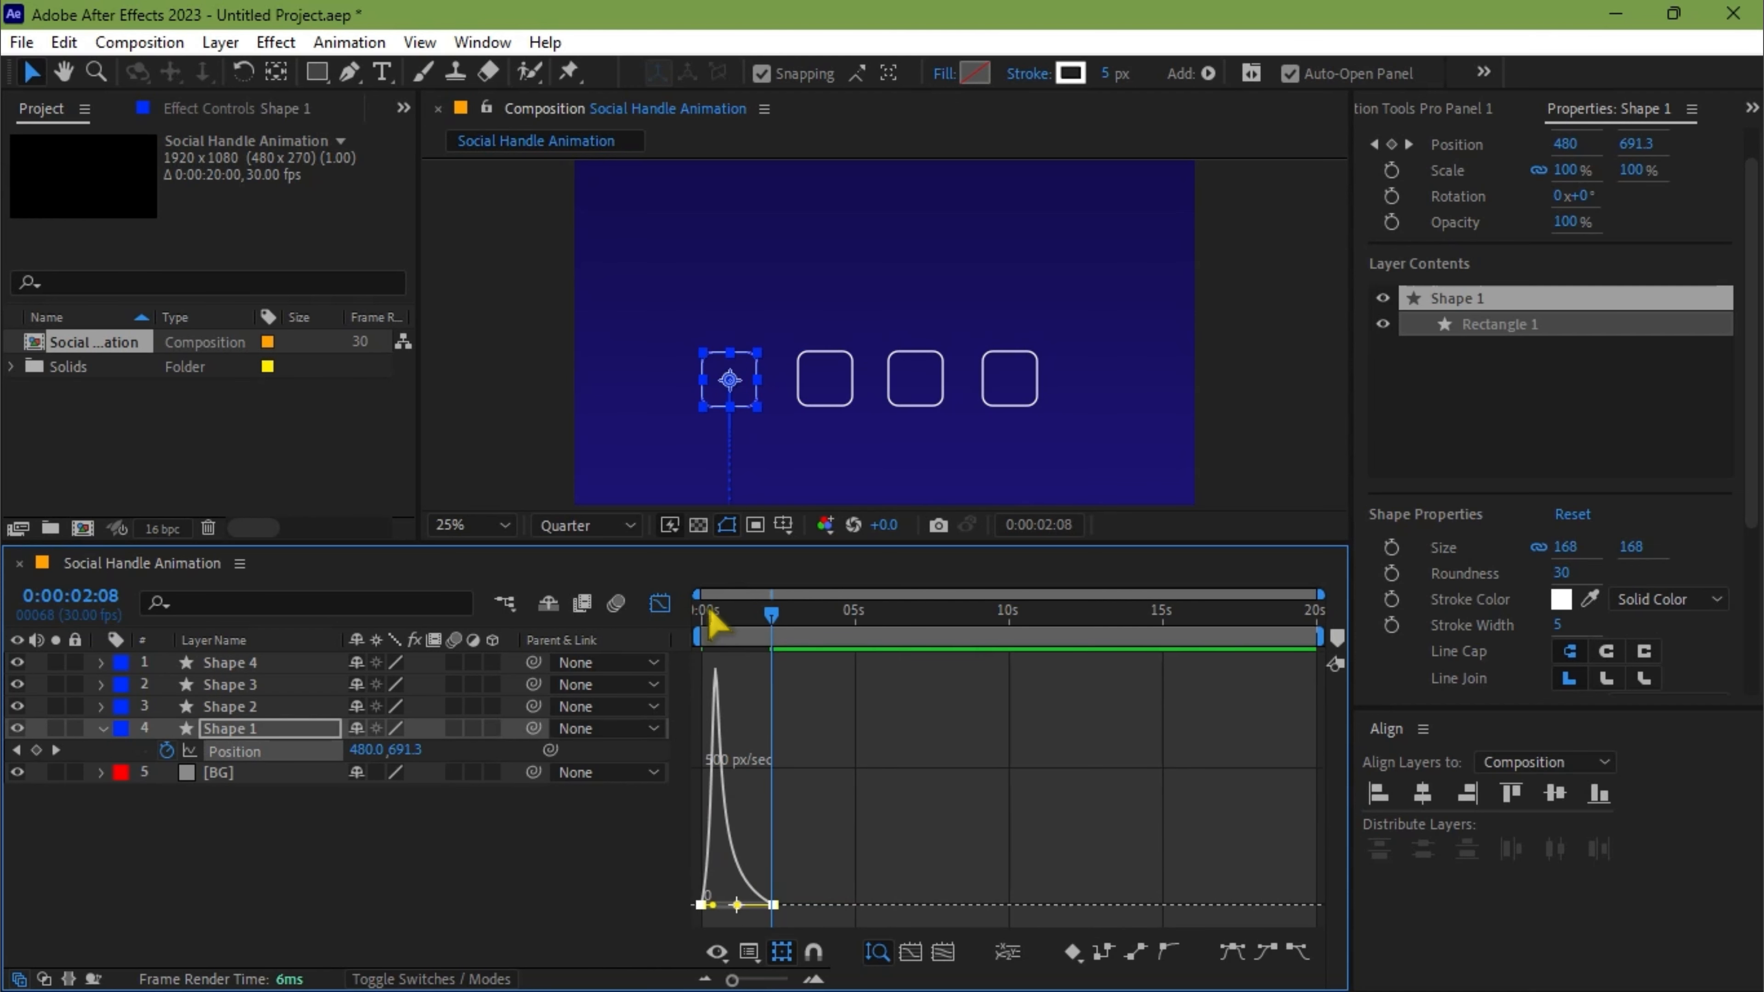
{"action": "left_click", "coordinate": [660, 604]}
{"action": "key", "text": "Home"}
{"action": "key", "text": "space"}
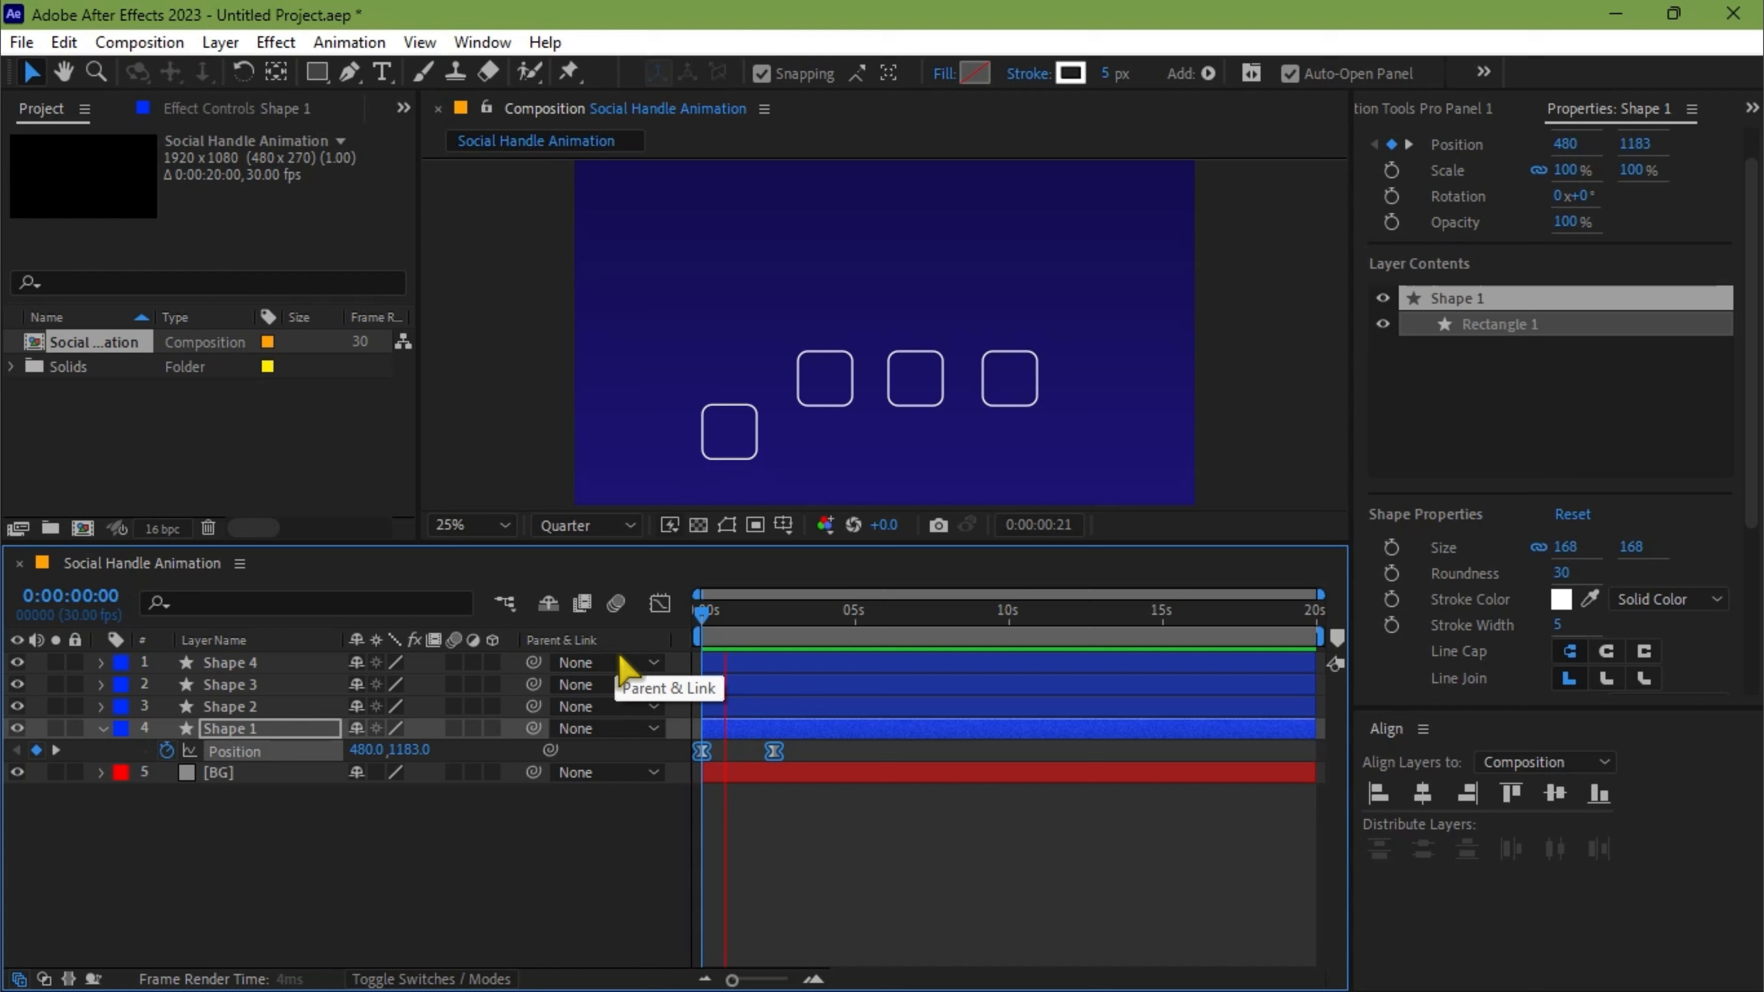
{"action": "key", "text": "space"}
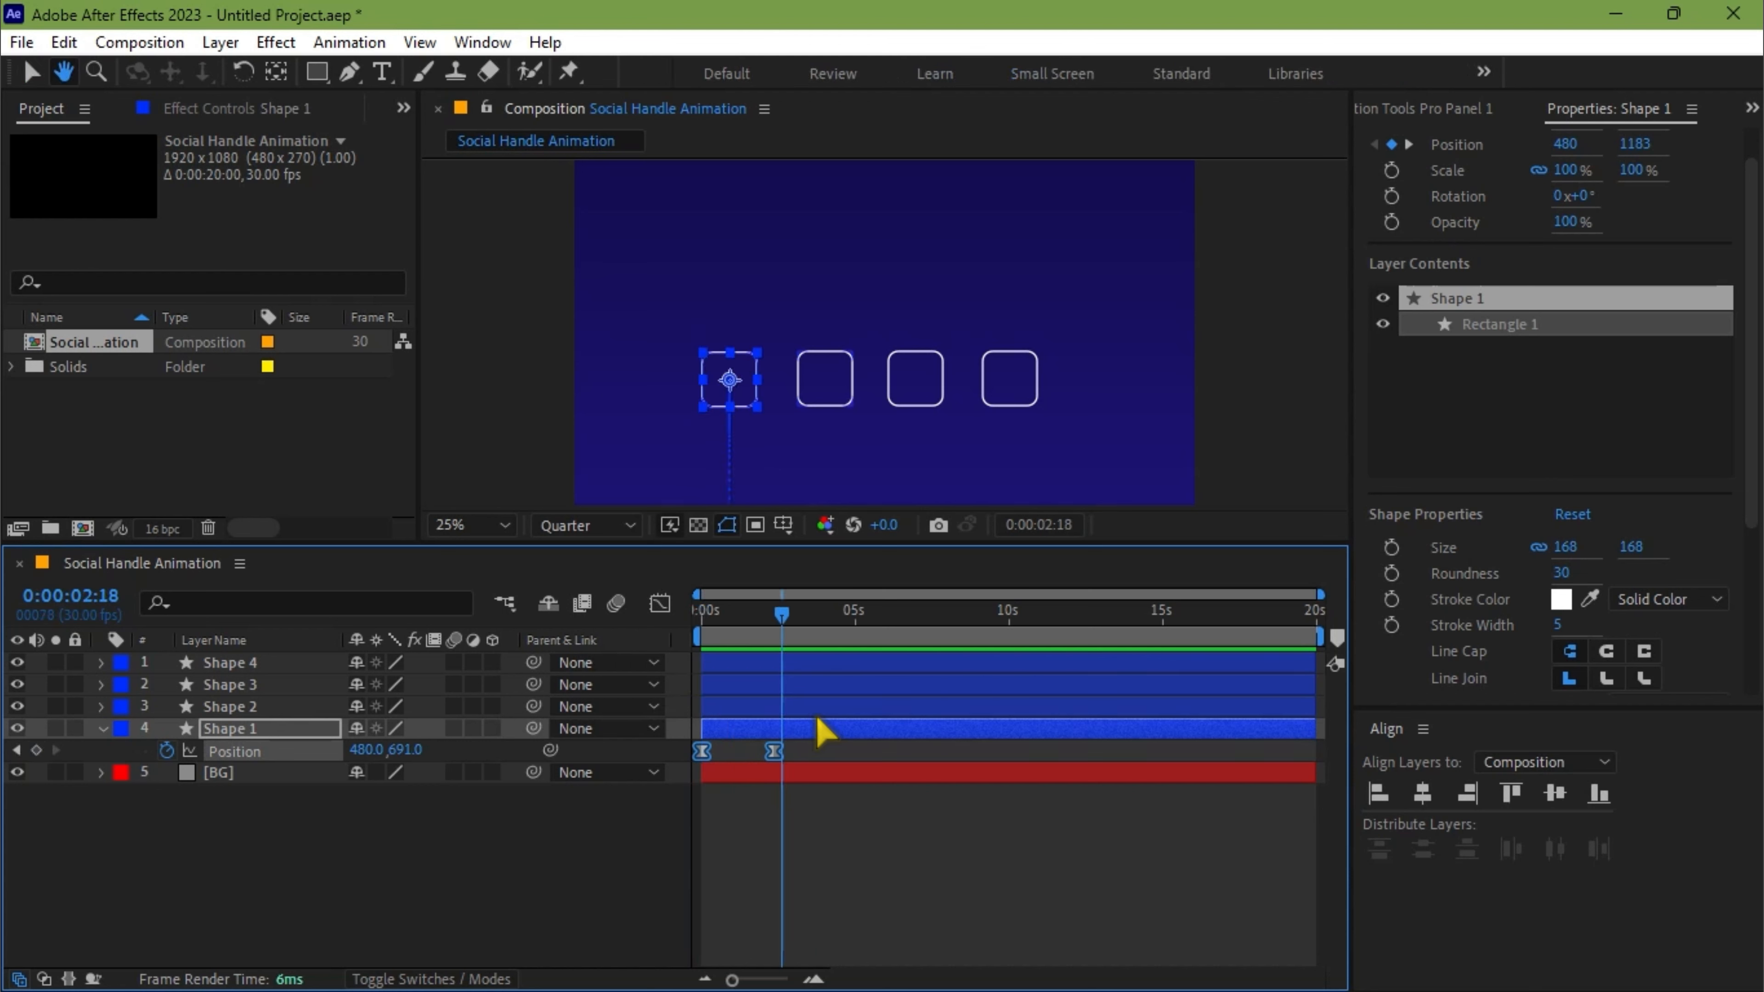
- Keyframe Shape 2's Y position at 1182 at 0 seconds and at 688 at 0:00:02:12
{"action": "left_click_drag", "start_coordinate": [779, 633], "coordinate": [771, 636]}
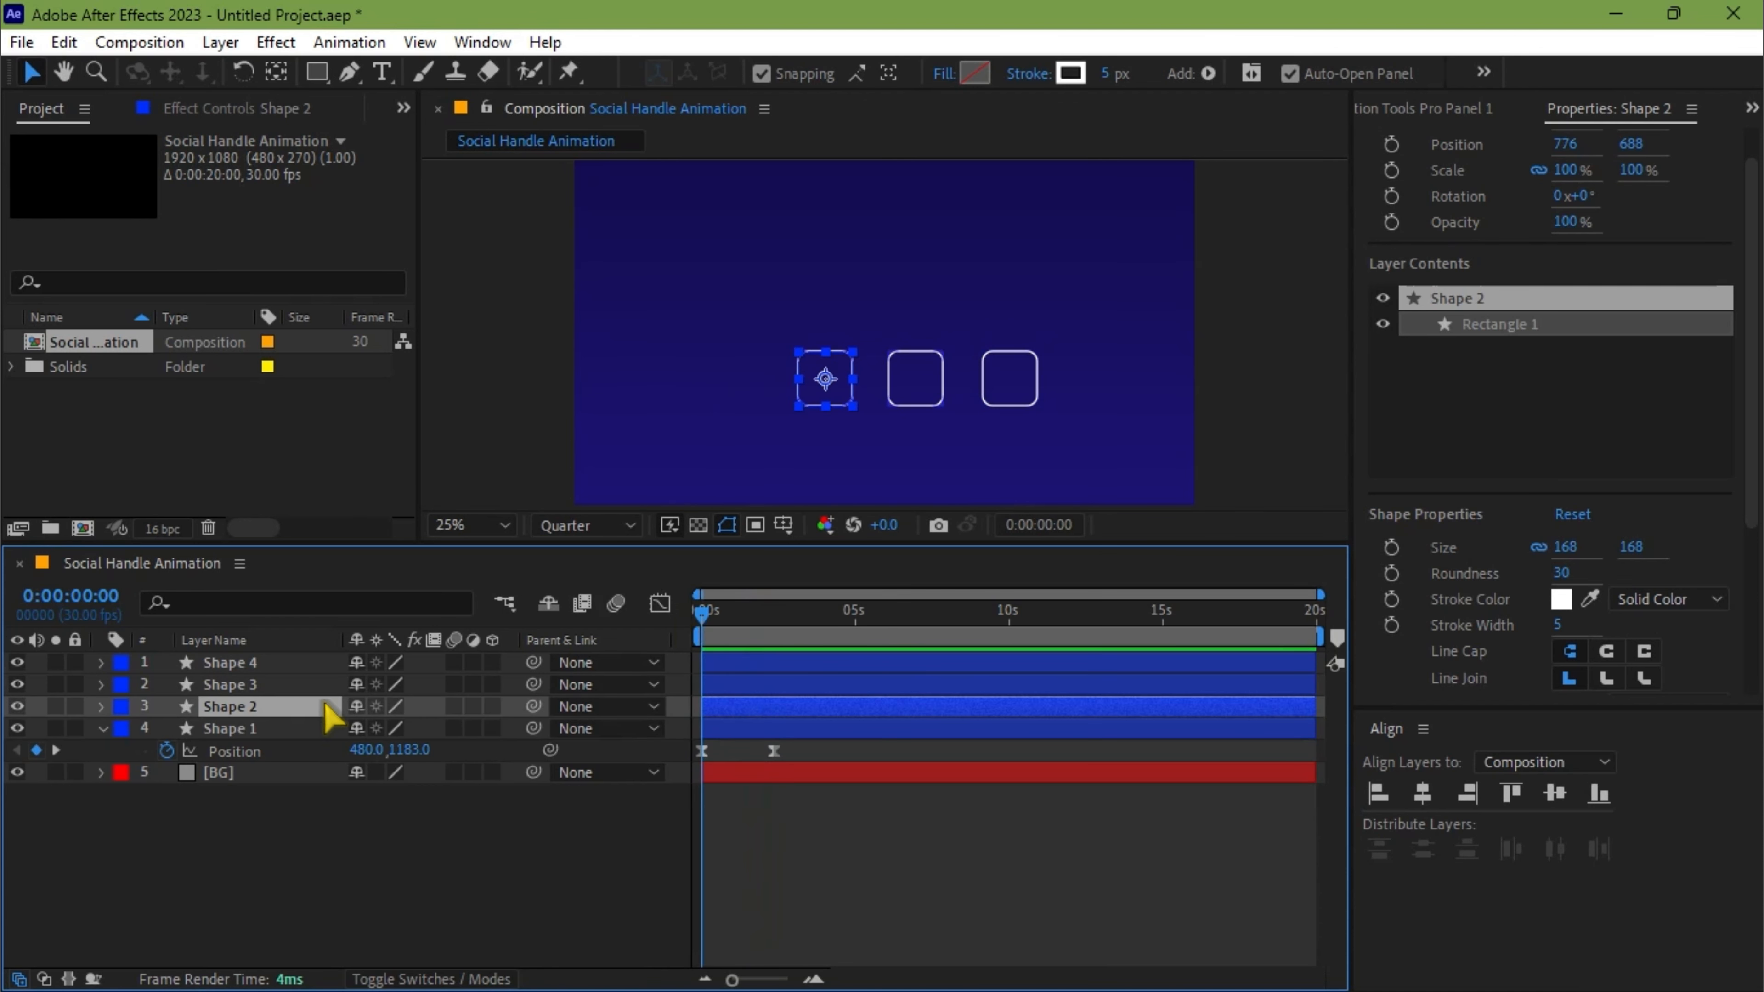
{"action": "key", "text": "p"}
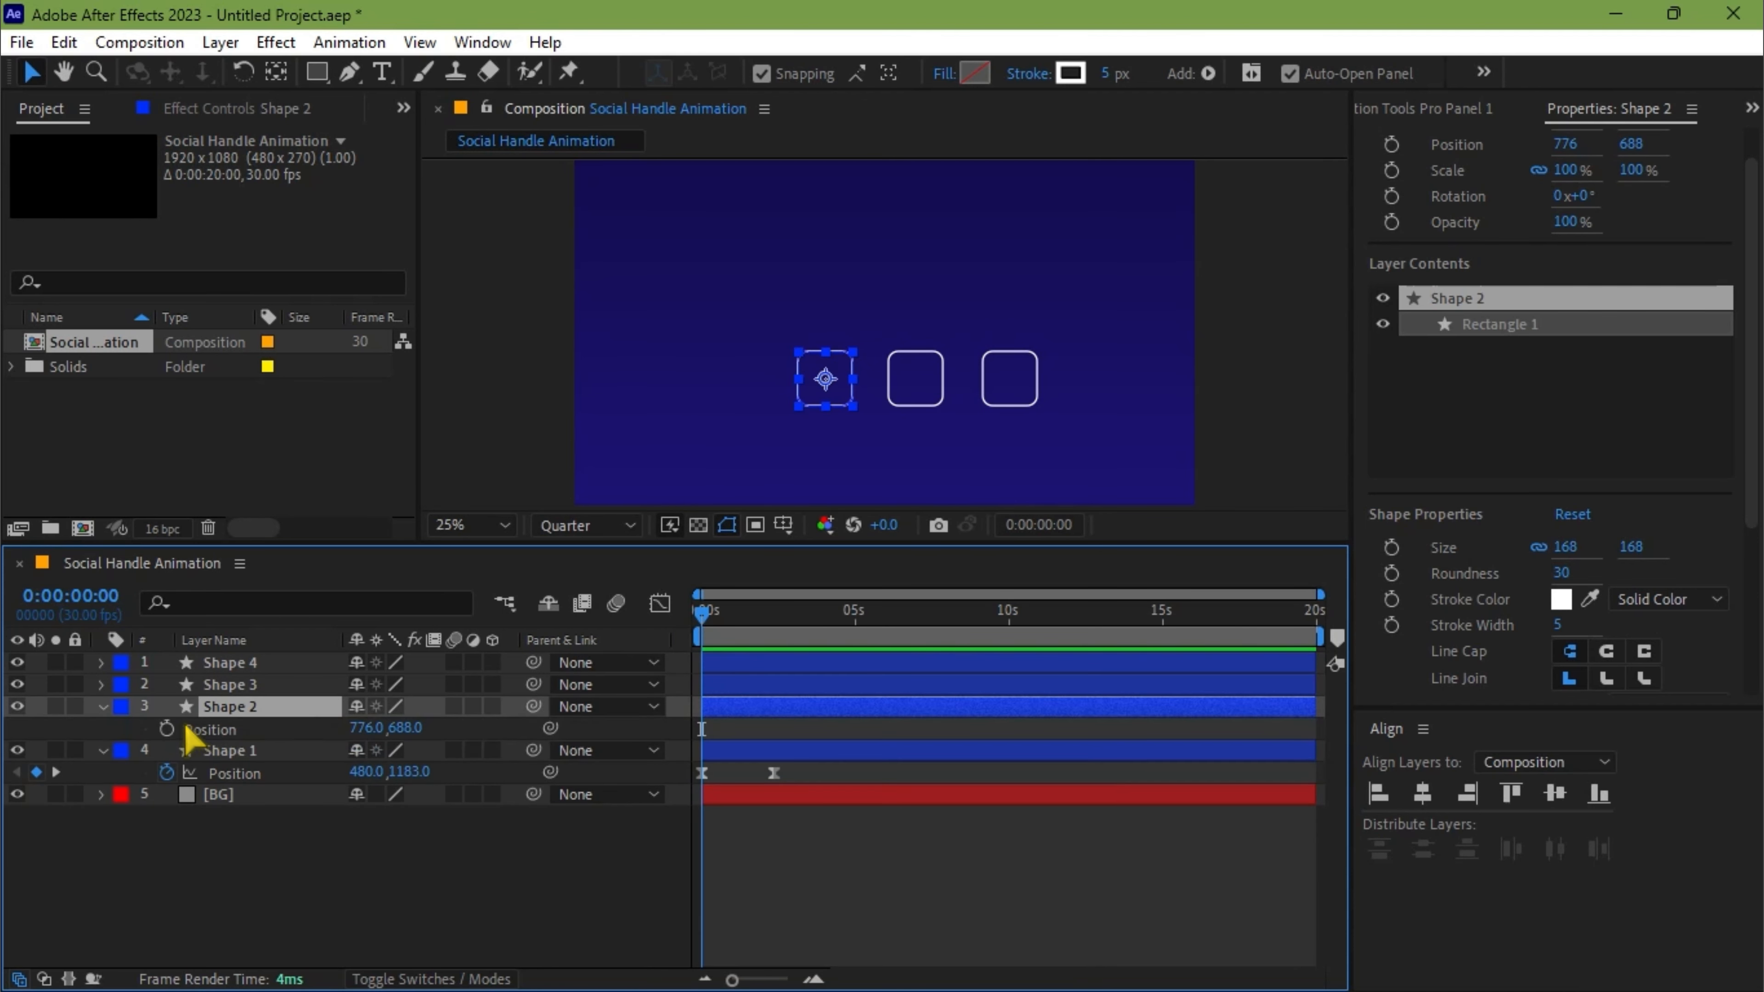
{"action": "left_click", "coordinate": [166, 729]}
{"action": "left_click_drag", "start_coordinate": [409, 728], "coordinate": [1149, 722]}
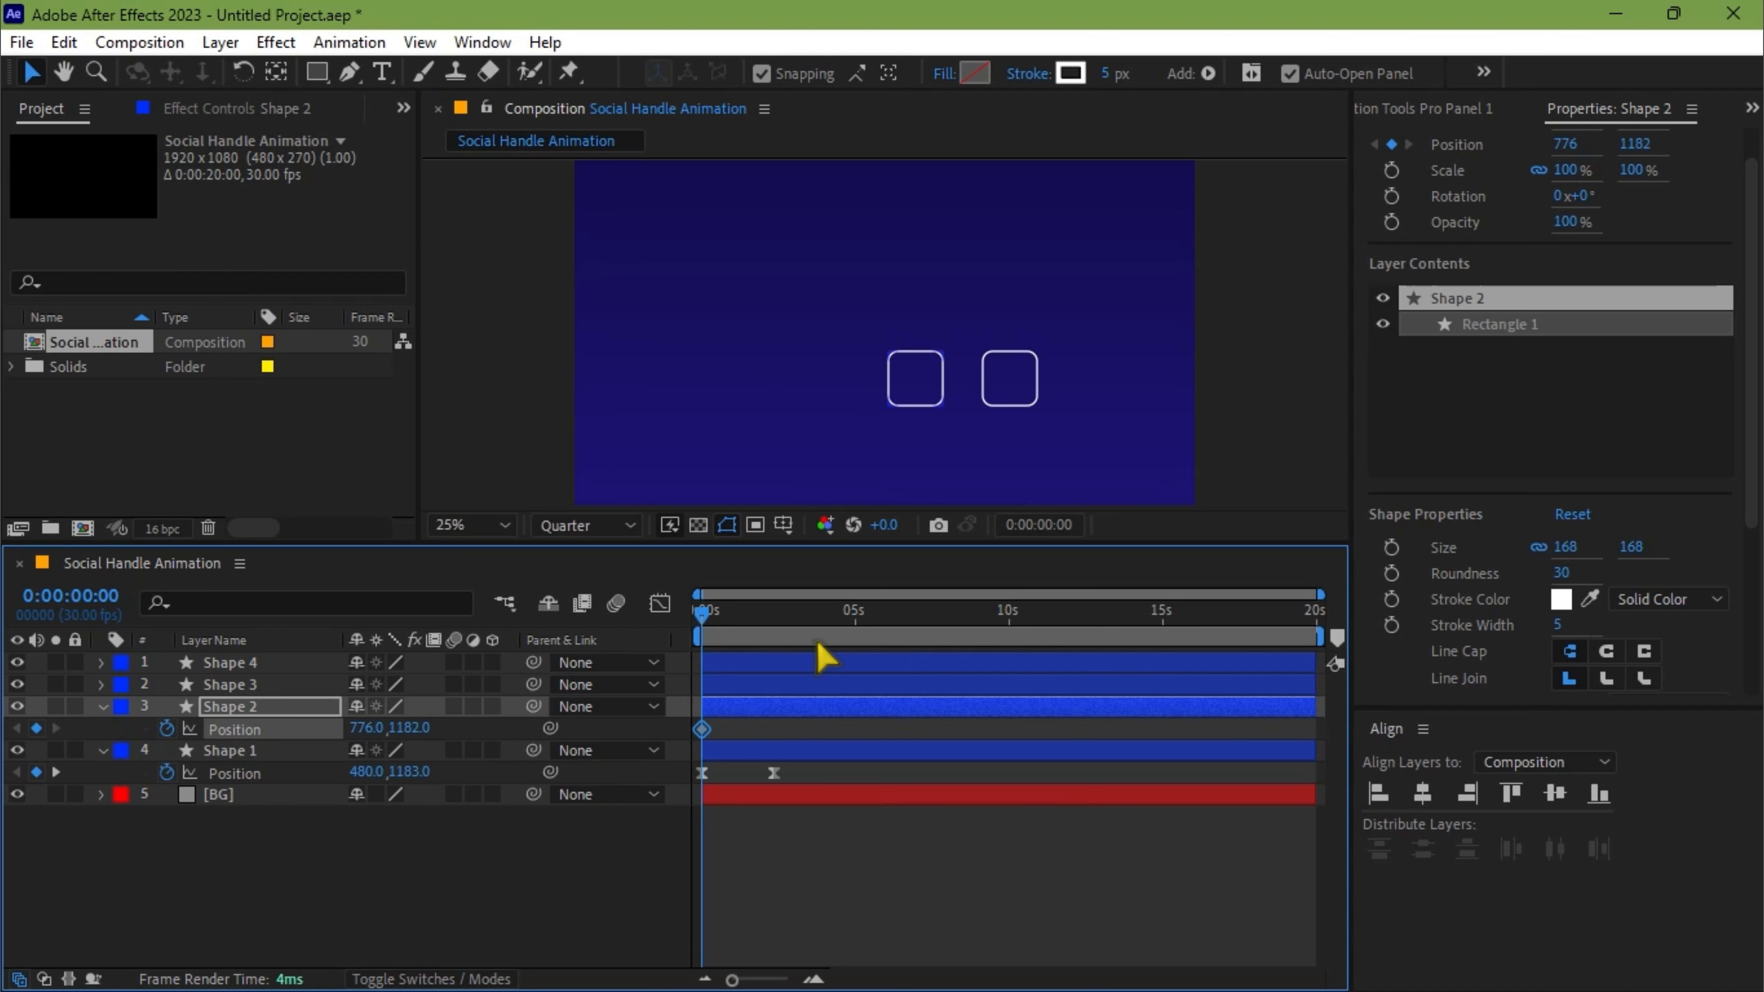
{"action": "left_click_drag", "start_coordinate": [703, 612], "coordinate": [776, 612]}
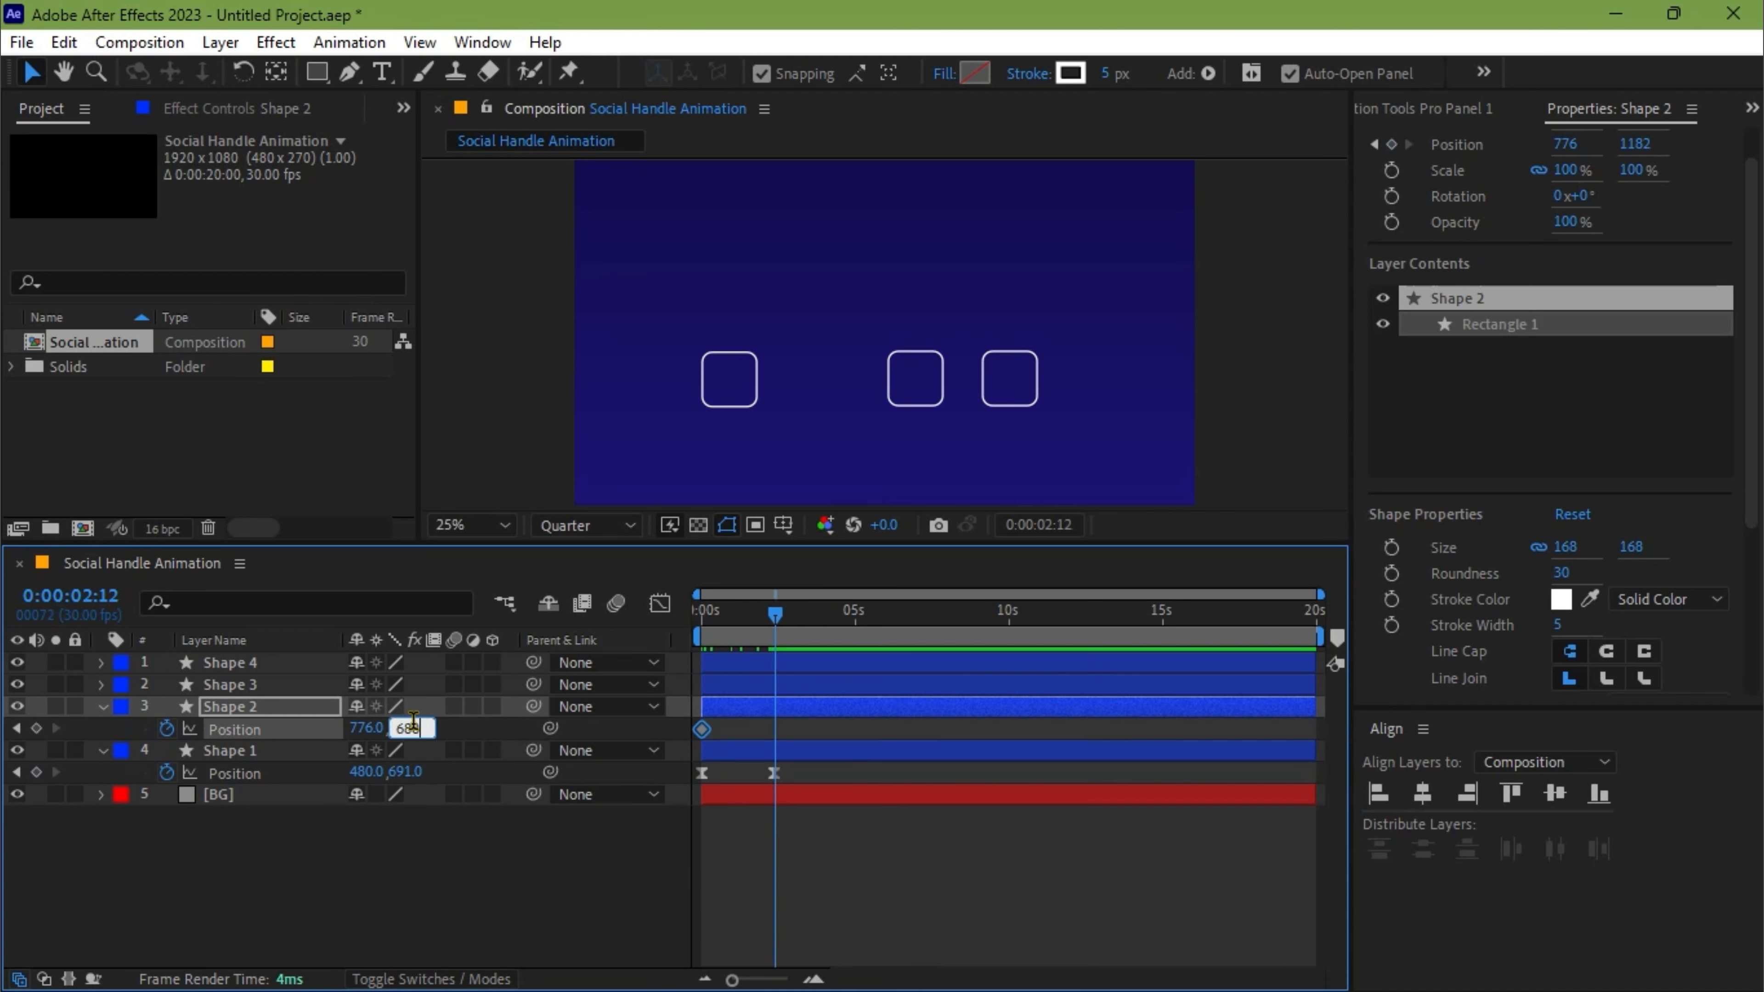
{"action": "key", "text": "Return"}
- Keyframe Shape 3's Y position at 688 at 0:00:02:12 and at 1195 at 0 seconds
{"action": "left_click", "coordinate": [248, 687]}
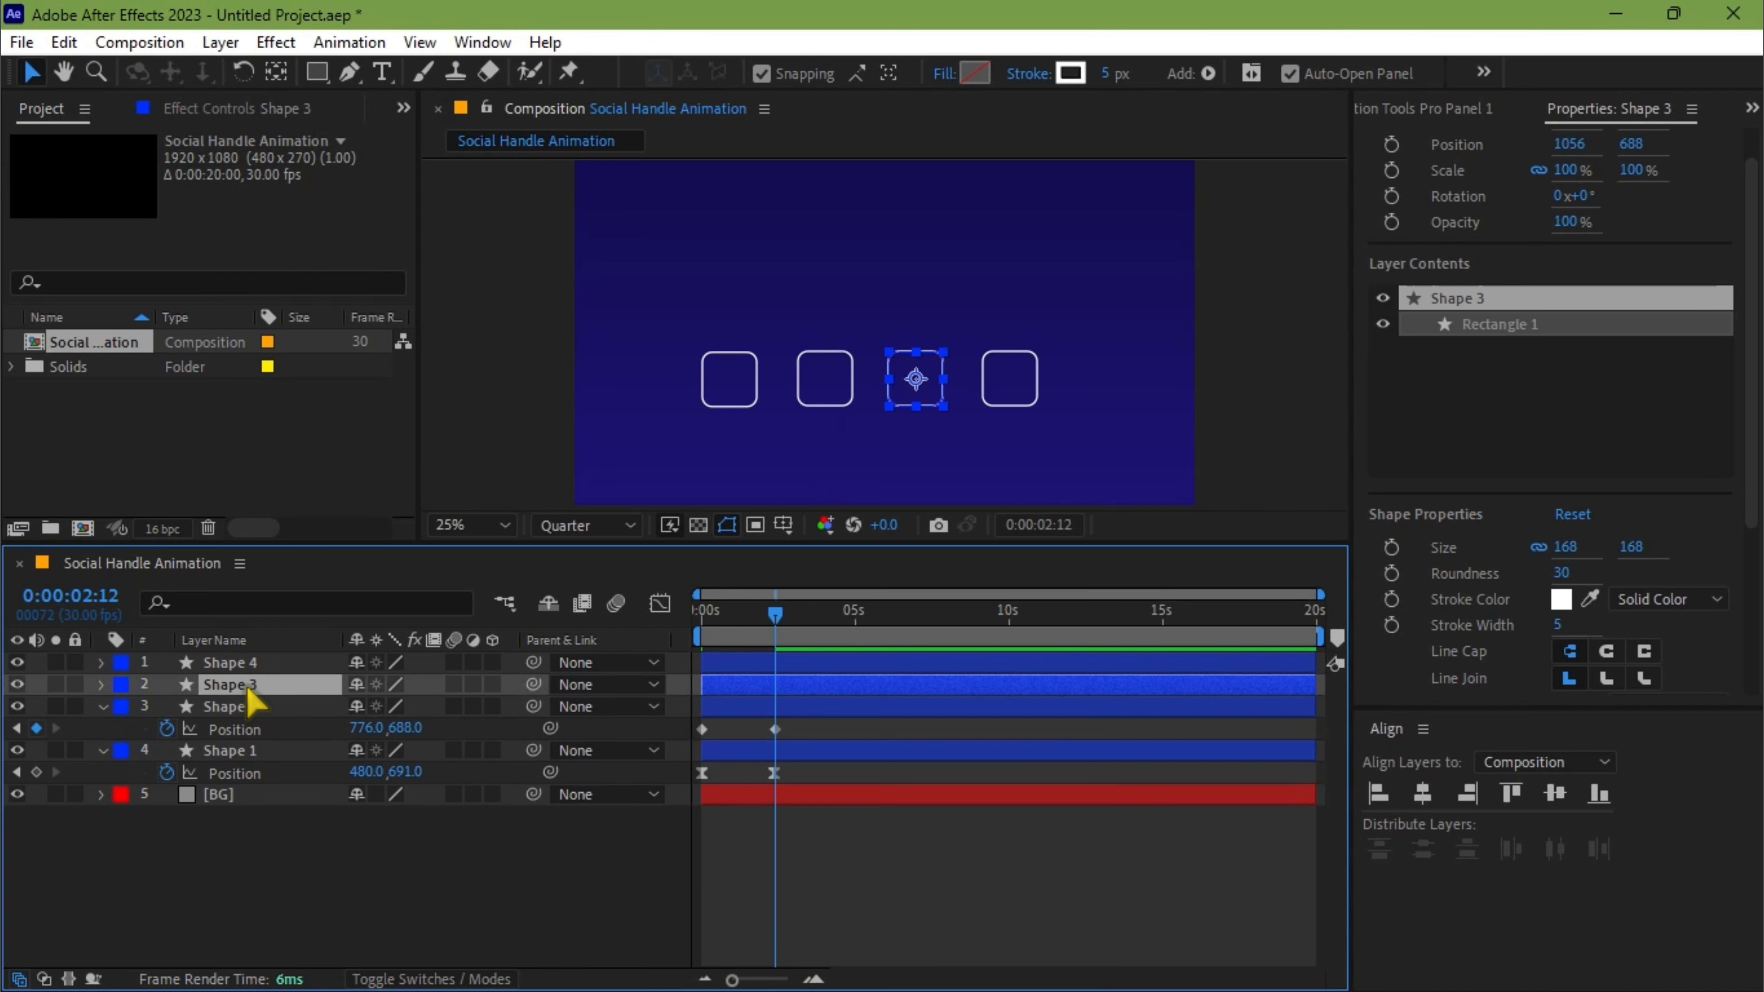
{"action": "key", "text": "p"}
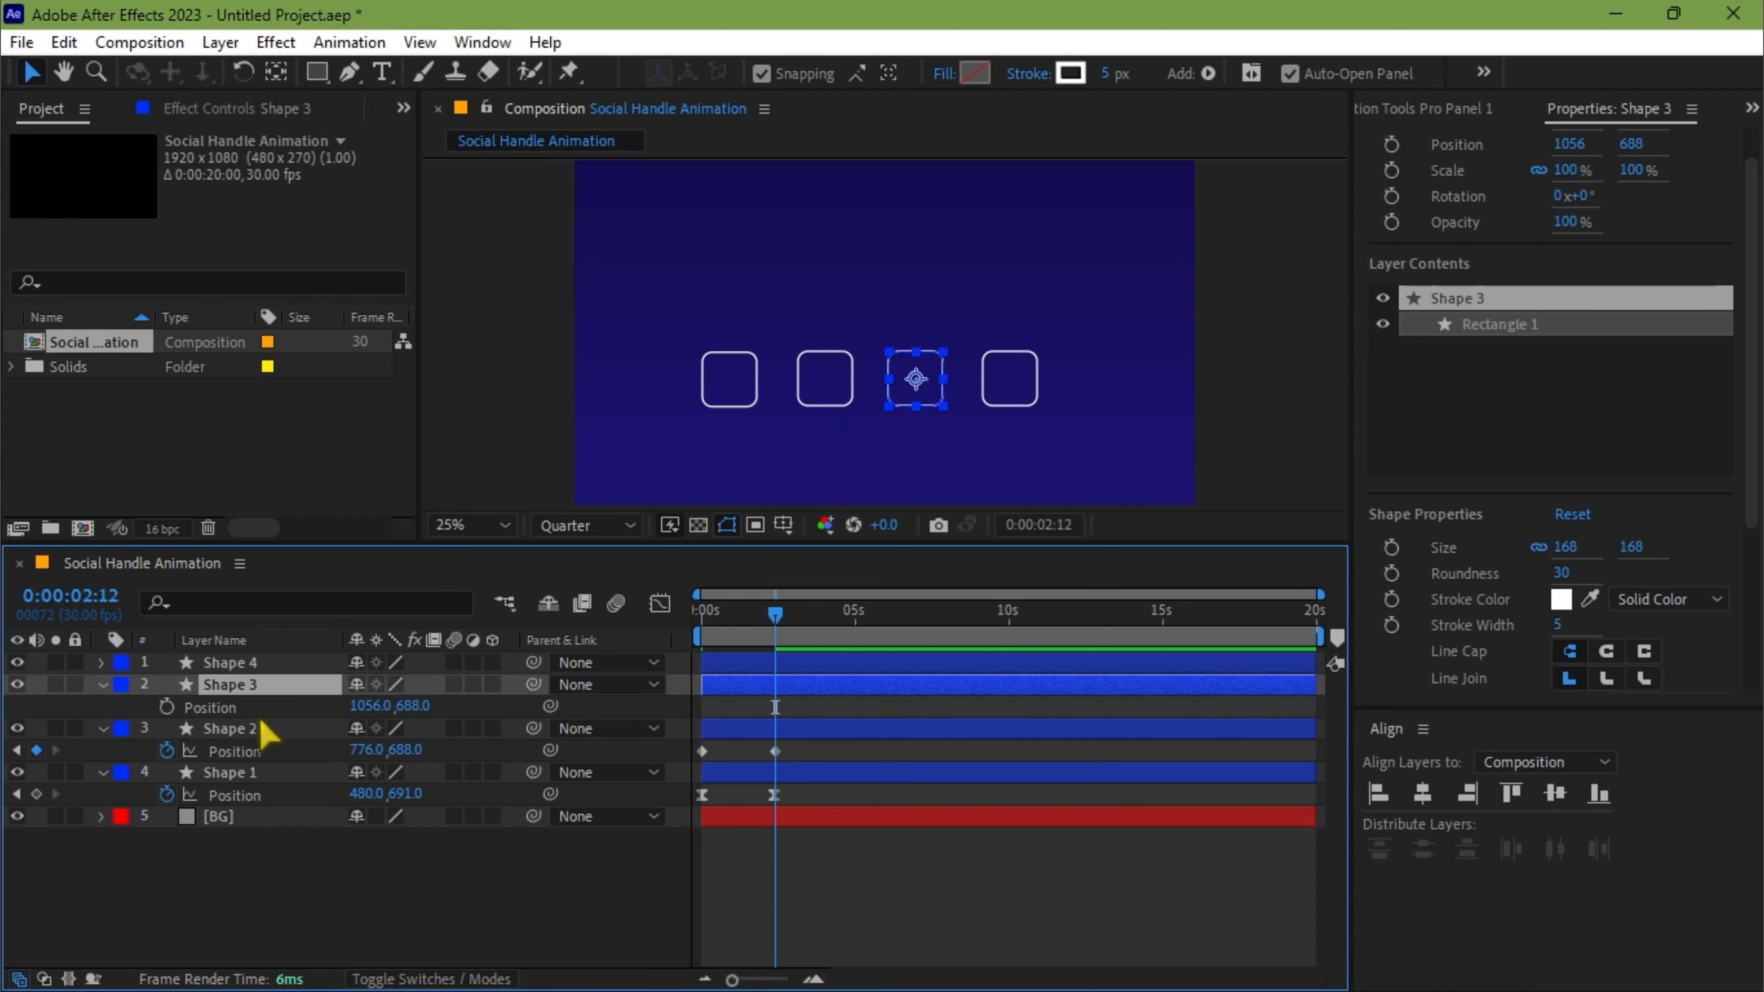
{"action": "left_click", "coordinate": [167, 707]}
{"action": "key", "text": "Home"}
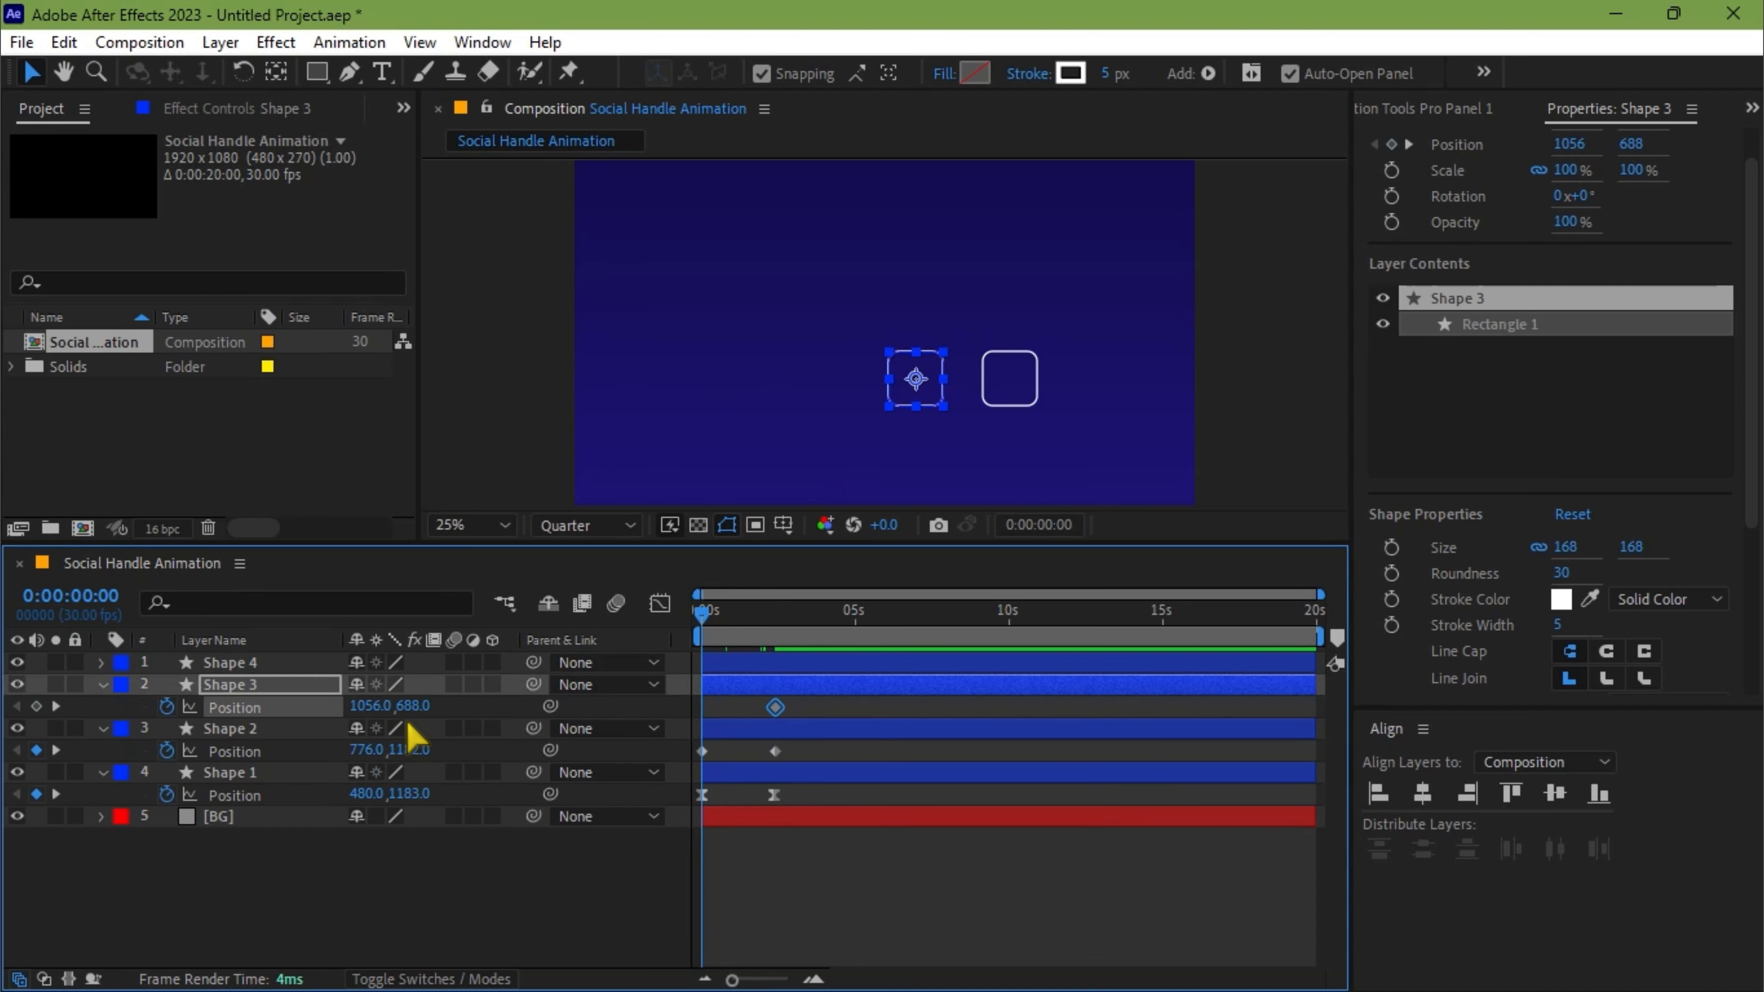
{"action": "left_click_drag", "start_coordinate": [410, 707], "coordinate": [527, 708]}
- Keyframe Shape 4's Y position at 688 at 0:00:02:12 and at 1216 at 0 seconds, and play back the motion
{"action": "left_click_drag", "start_coordinate": [716, 611], "coordinate": [781, 623]}
{"action": "left_click", "coordinate": [231, 667]}
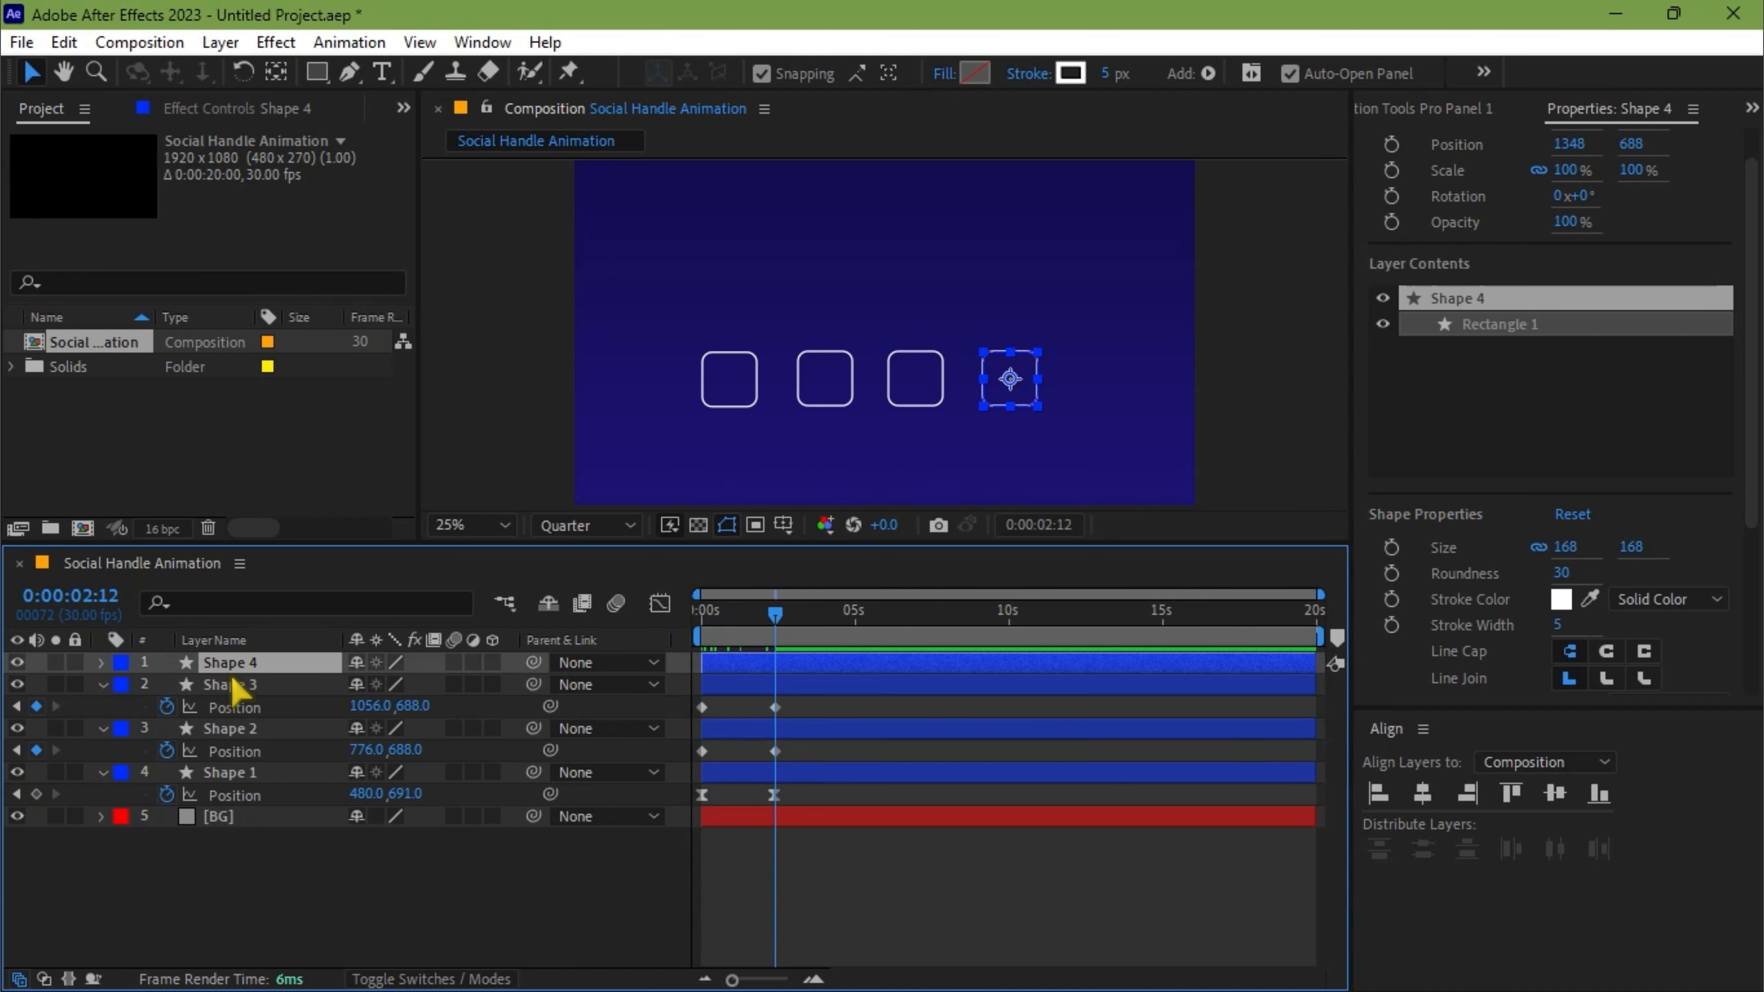
{"action": "key", "text": "p"}
{"action": "left_click", "coordinate": [167, 685]}
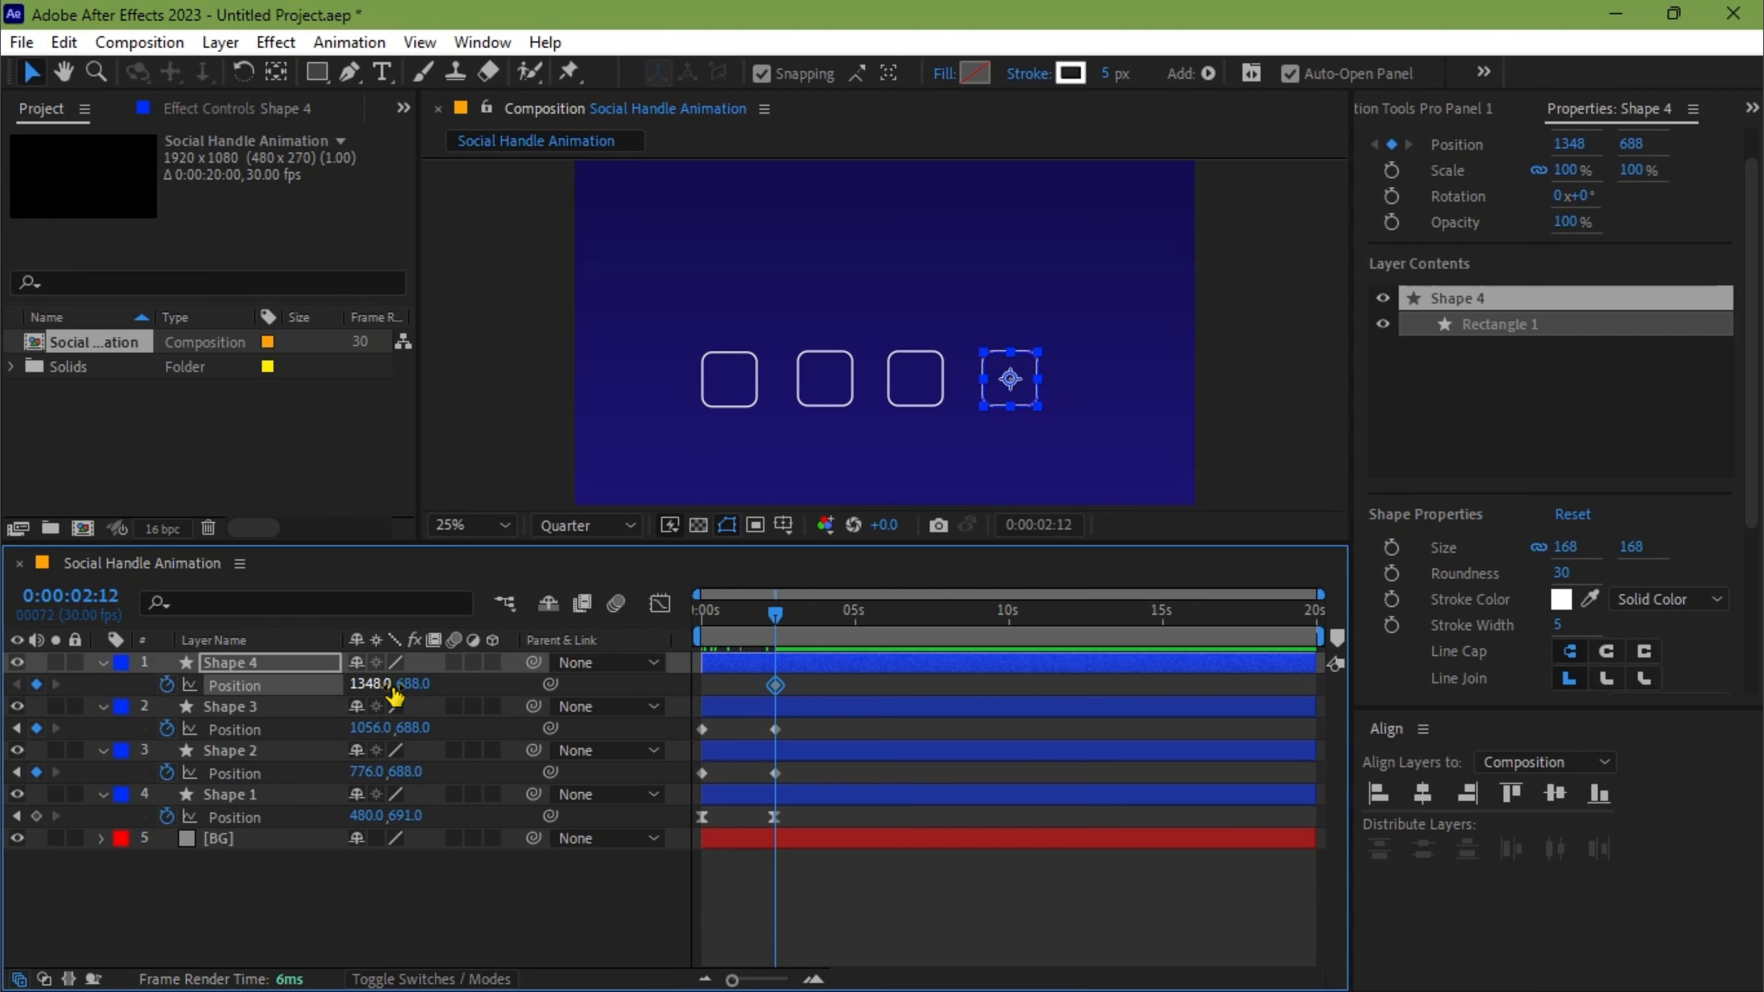
{"action": "left_click_drag", "start_coordinate": [776, 613], "coordinate": [695, 618]}
{"action": "left_click_drag", "start_coordinate": [405, 684], "coordinate": [742, 628]}
{"action": "key", "text": "space"}
{"action": "key", "text": "space"}
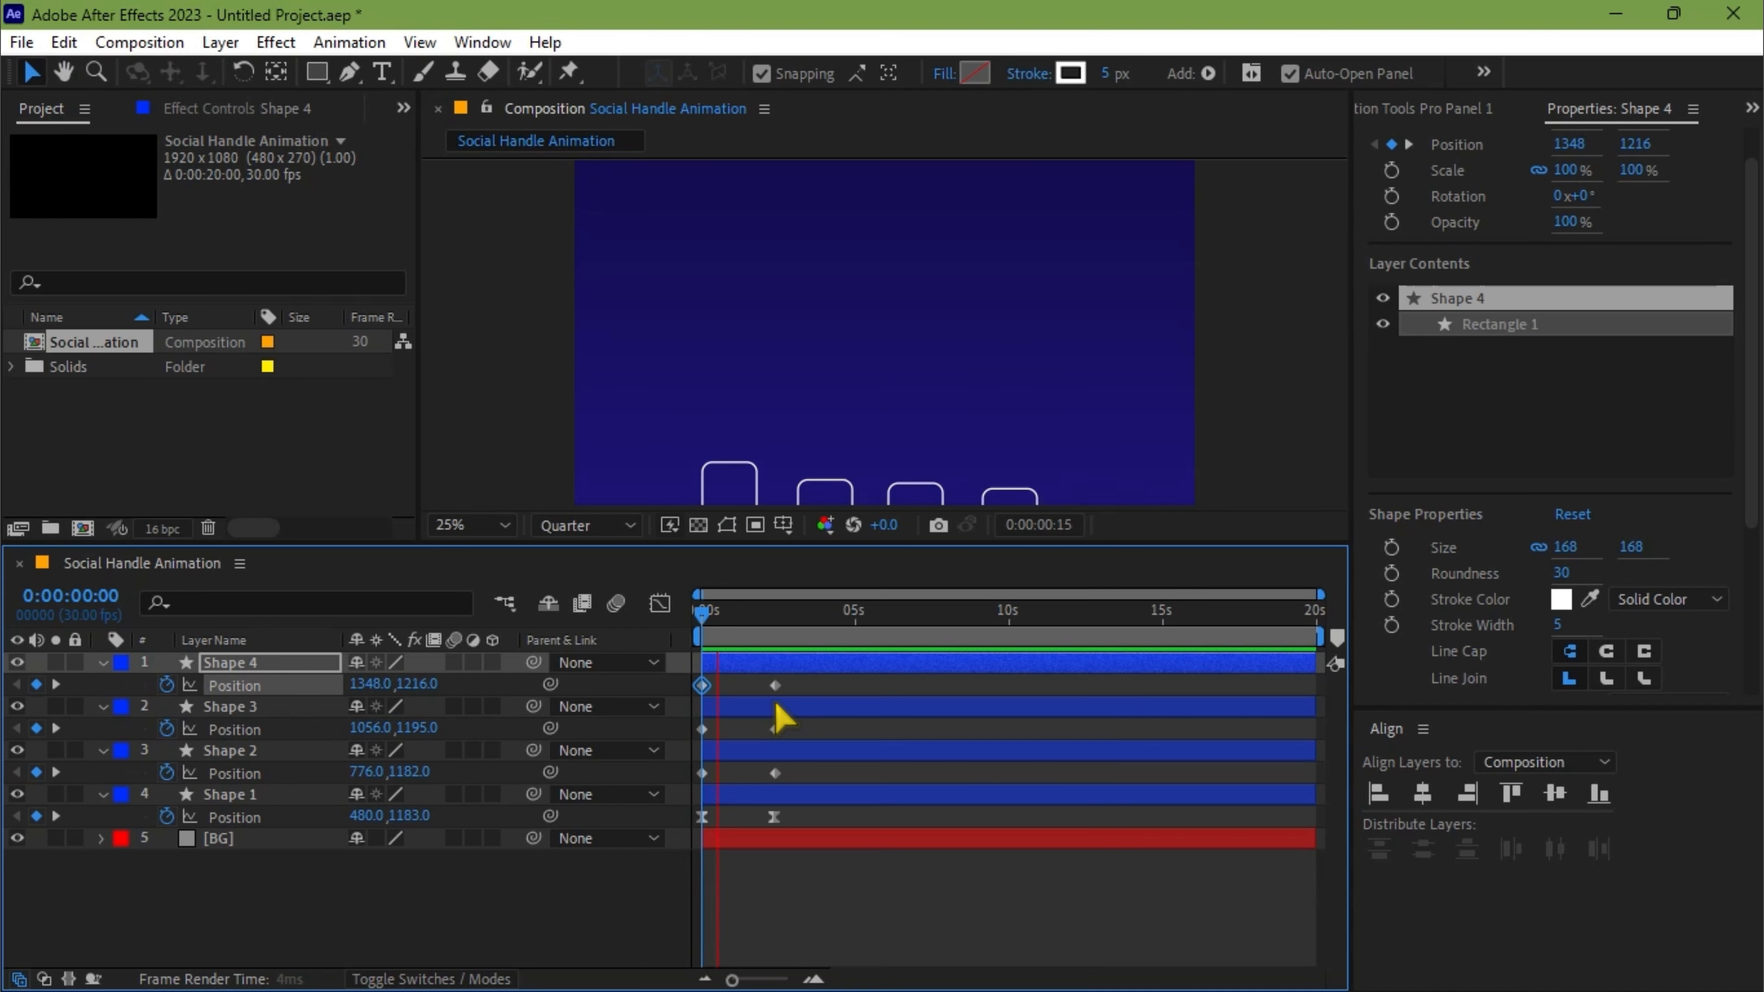
{"action": "key", "text": "space"}
- Apply Easy Ease to the position keyframes of Shapes 2, 3 and 4, pull the end keyframes' speed influence to 100%, and preview
{"action": "left_click_drag", "start_coordinate": [807, 684], "coordinate": [685, 788]}
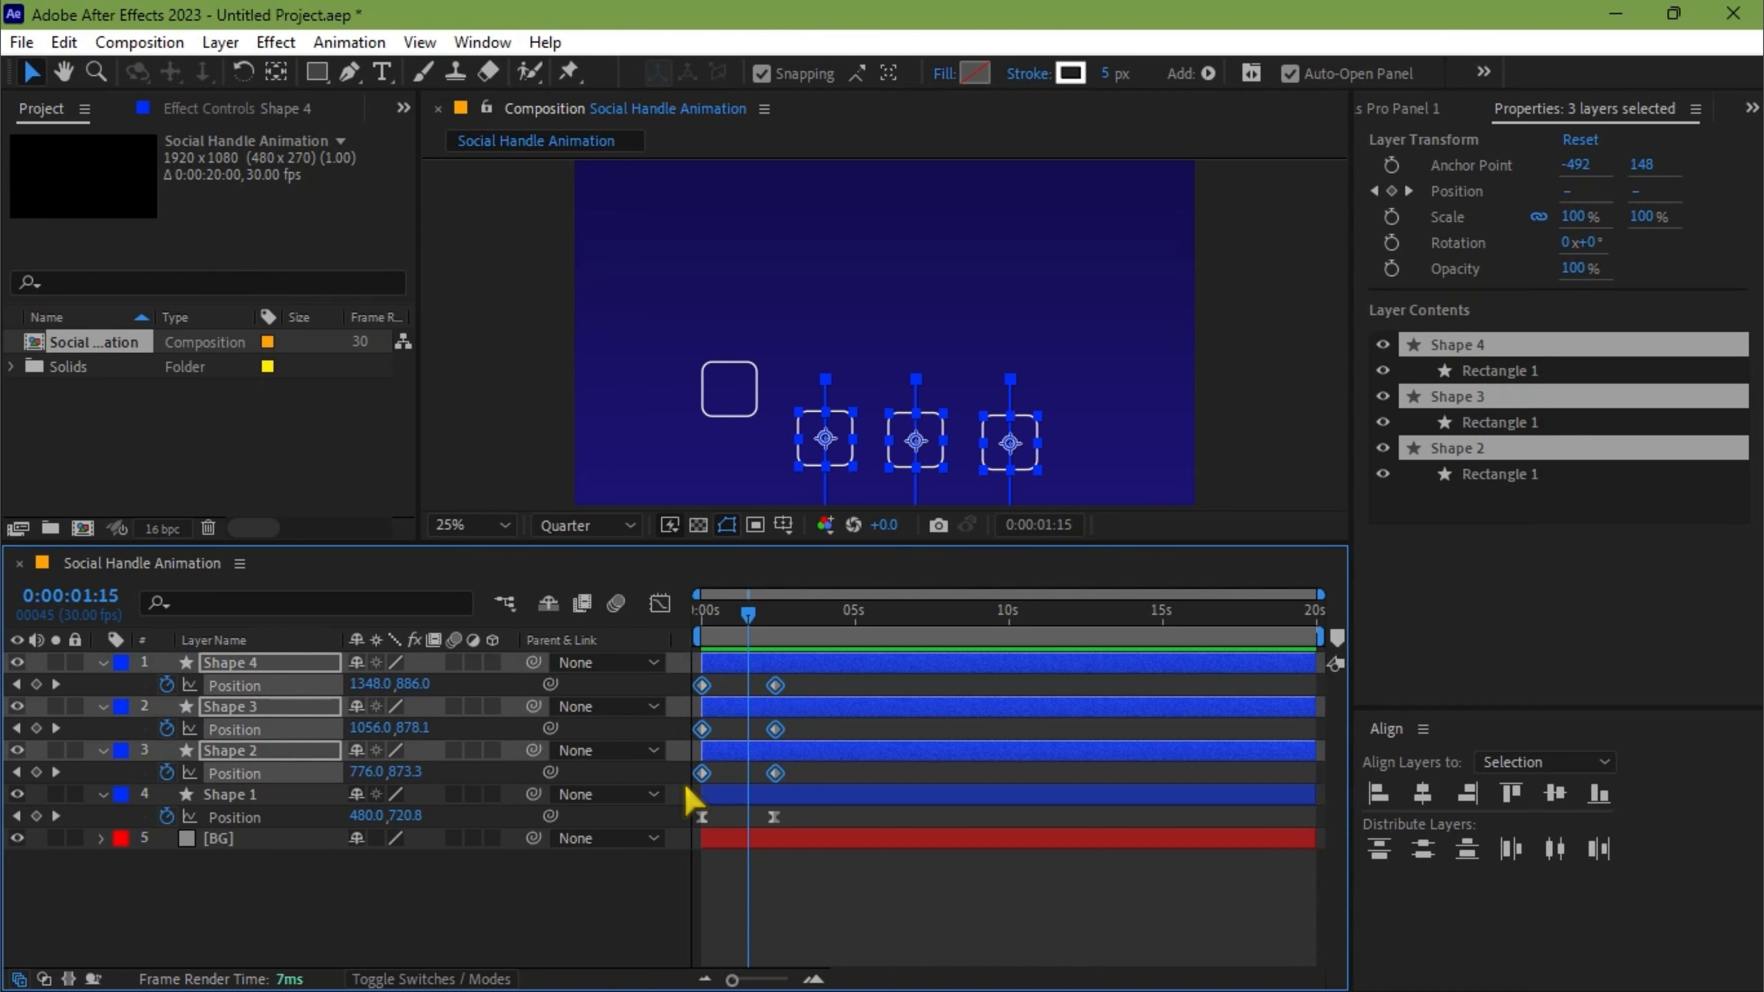
{"action": "key", "text": "F9"}
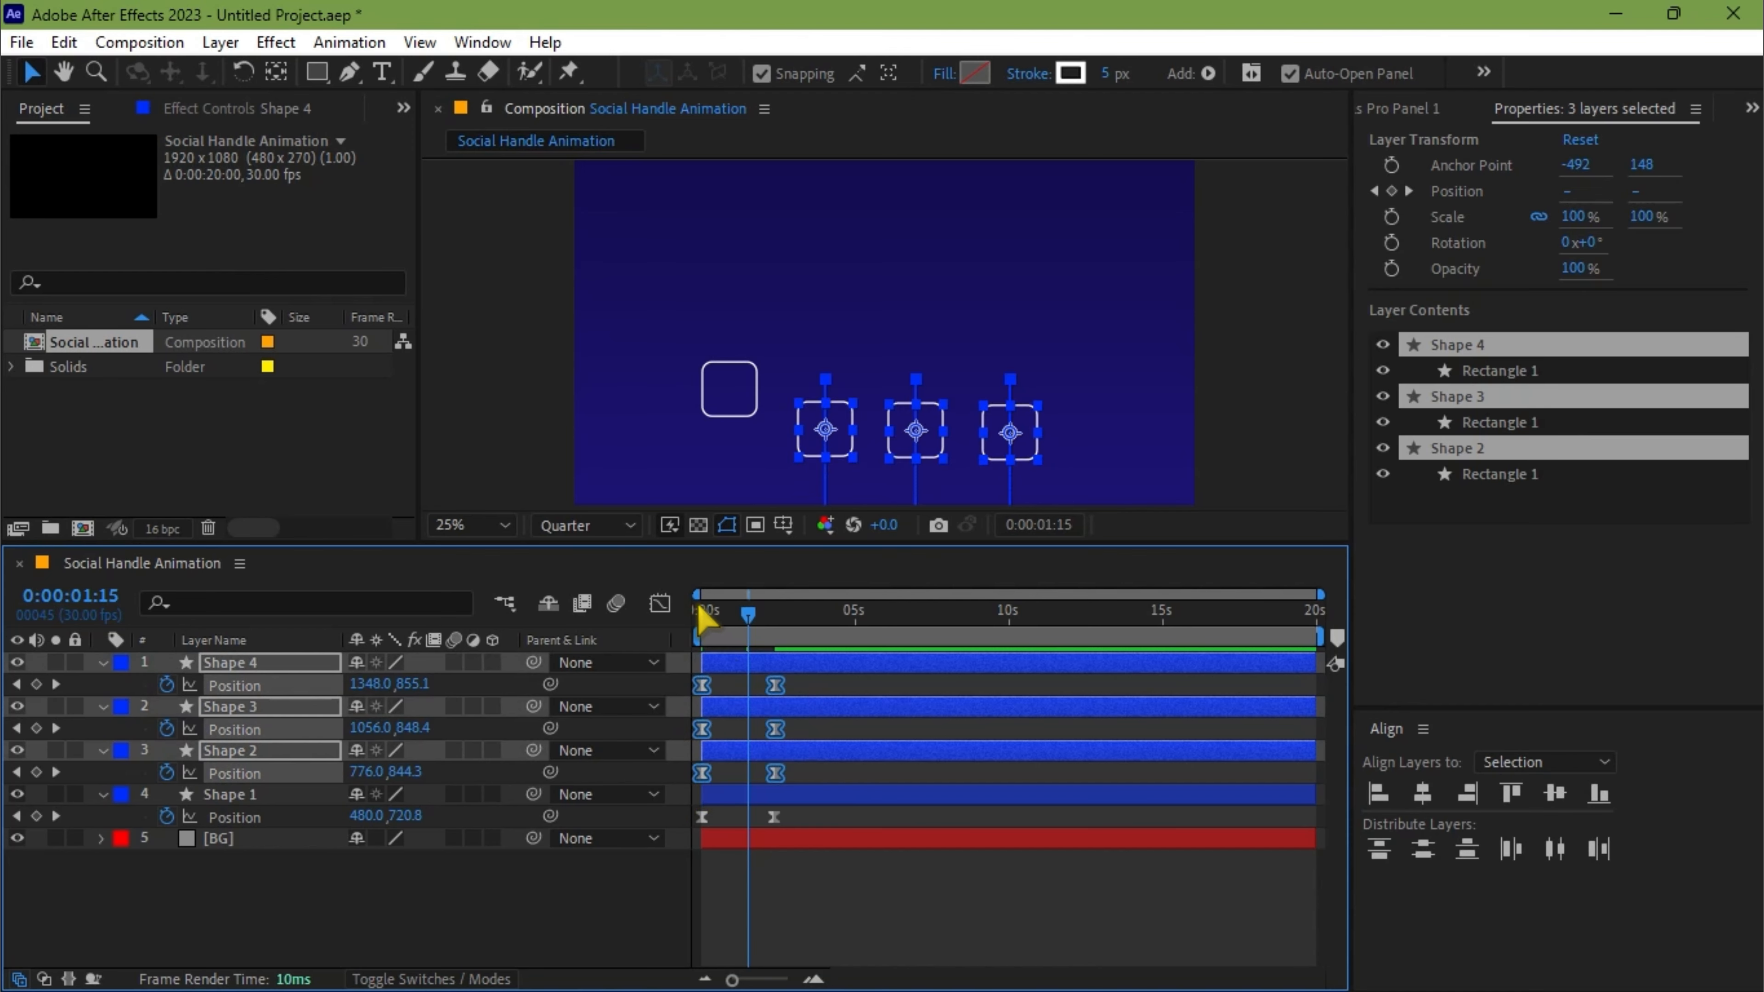
{"action": "left_click", "coordinate": [660, 603]}
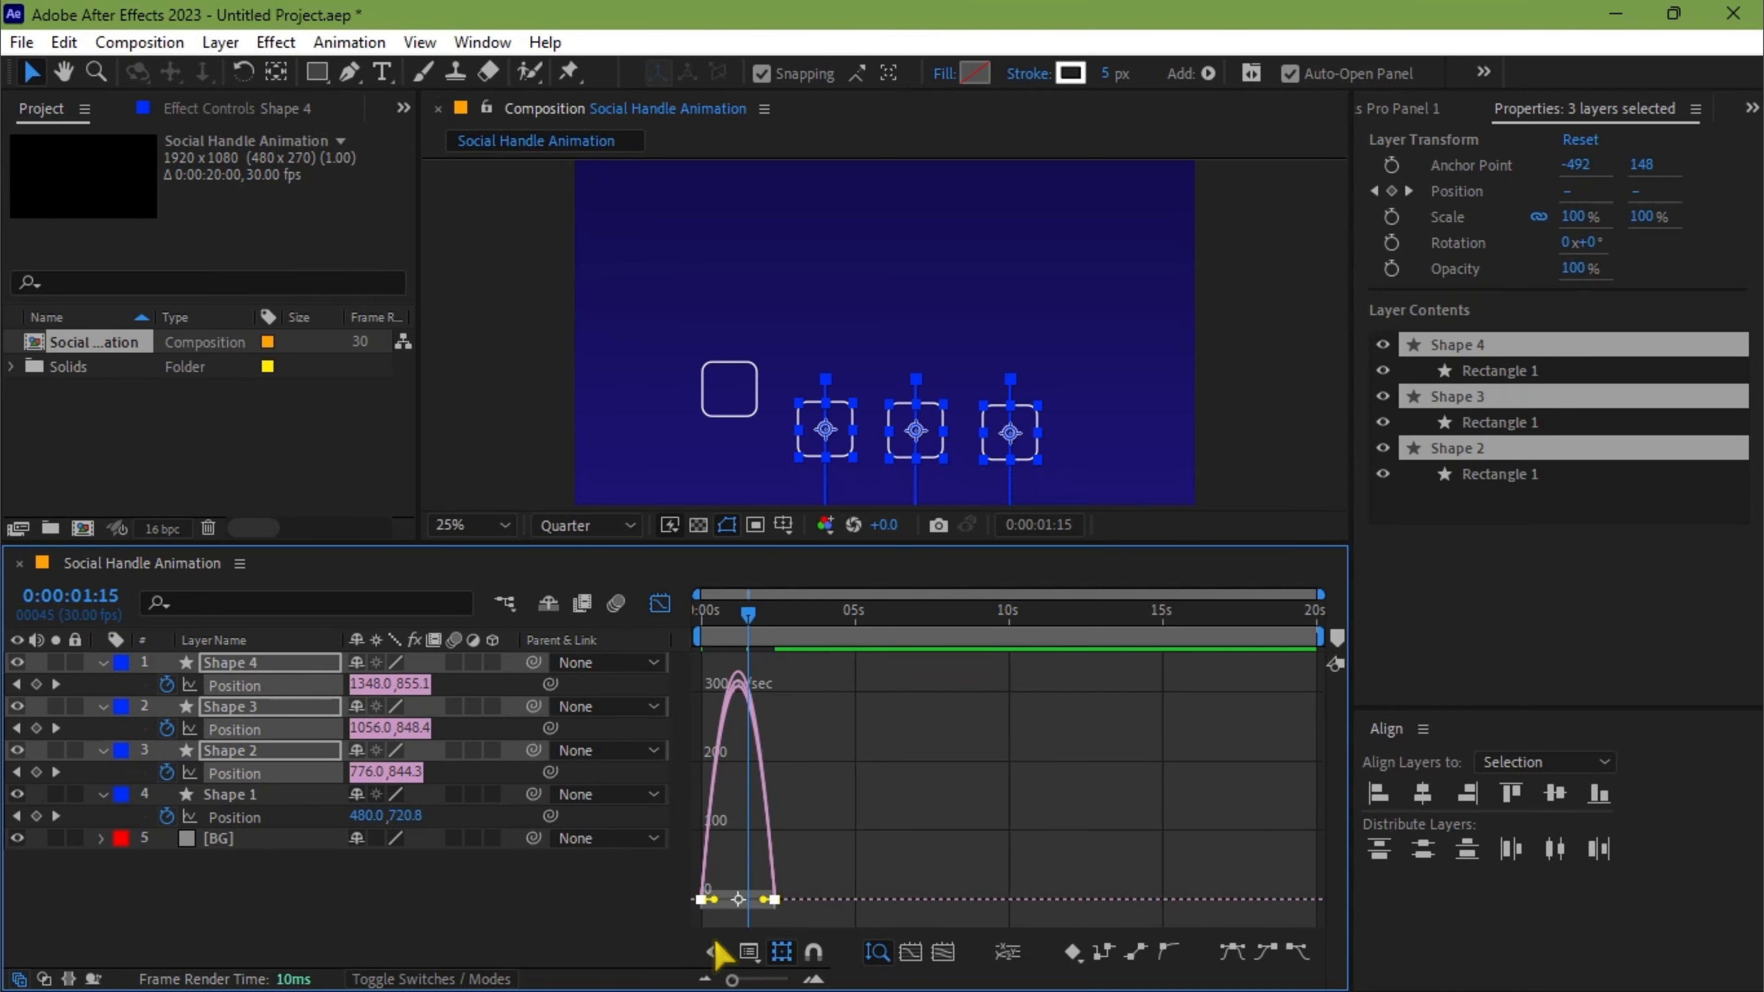
{"action": "left_click_drag", "start_coordinate": [768, 902], "coordinate": [701, 899]}
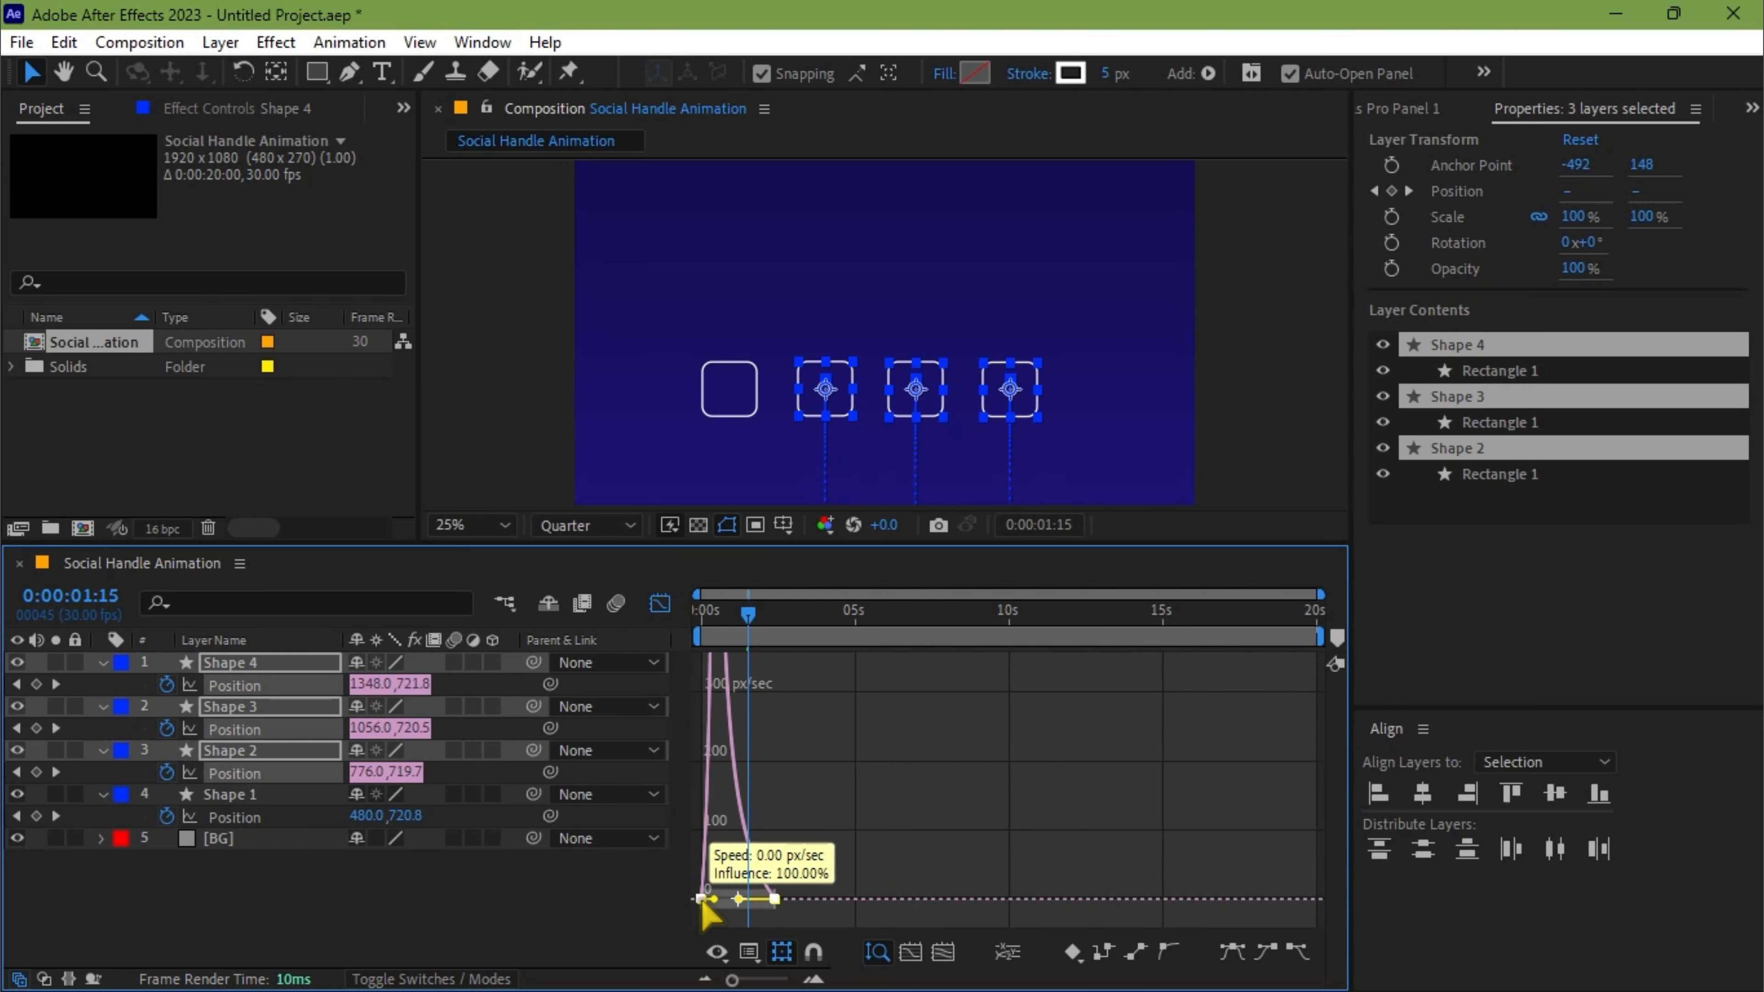
{"action": "left_click", "coordinate": [660, 603]}
{"action": "key", "text": "Home"}
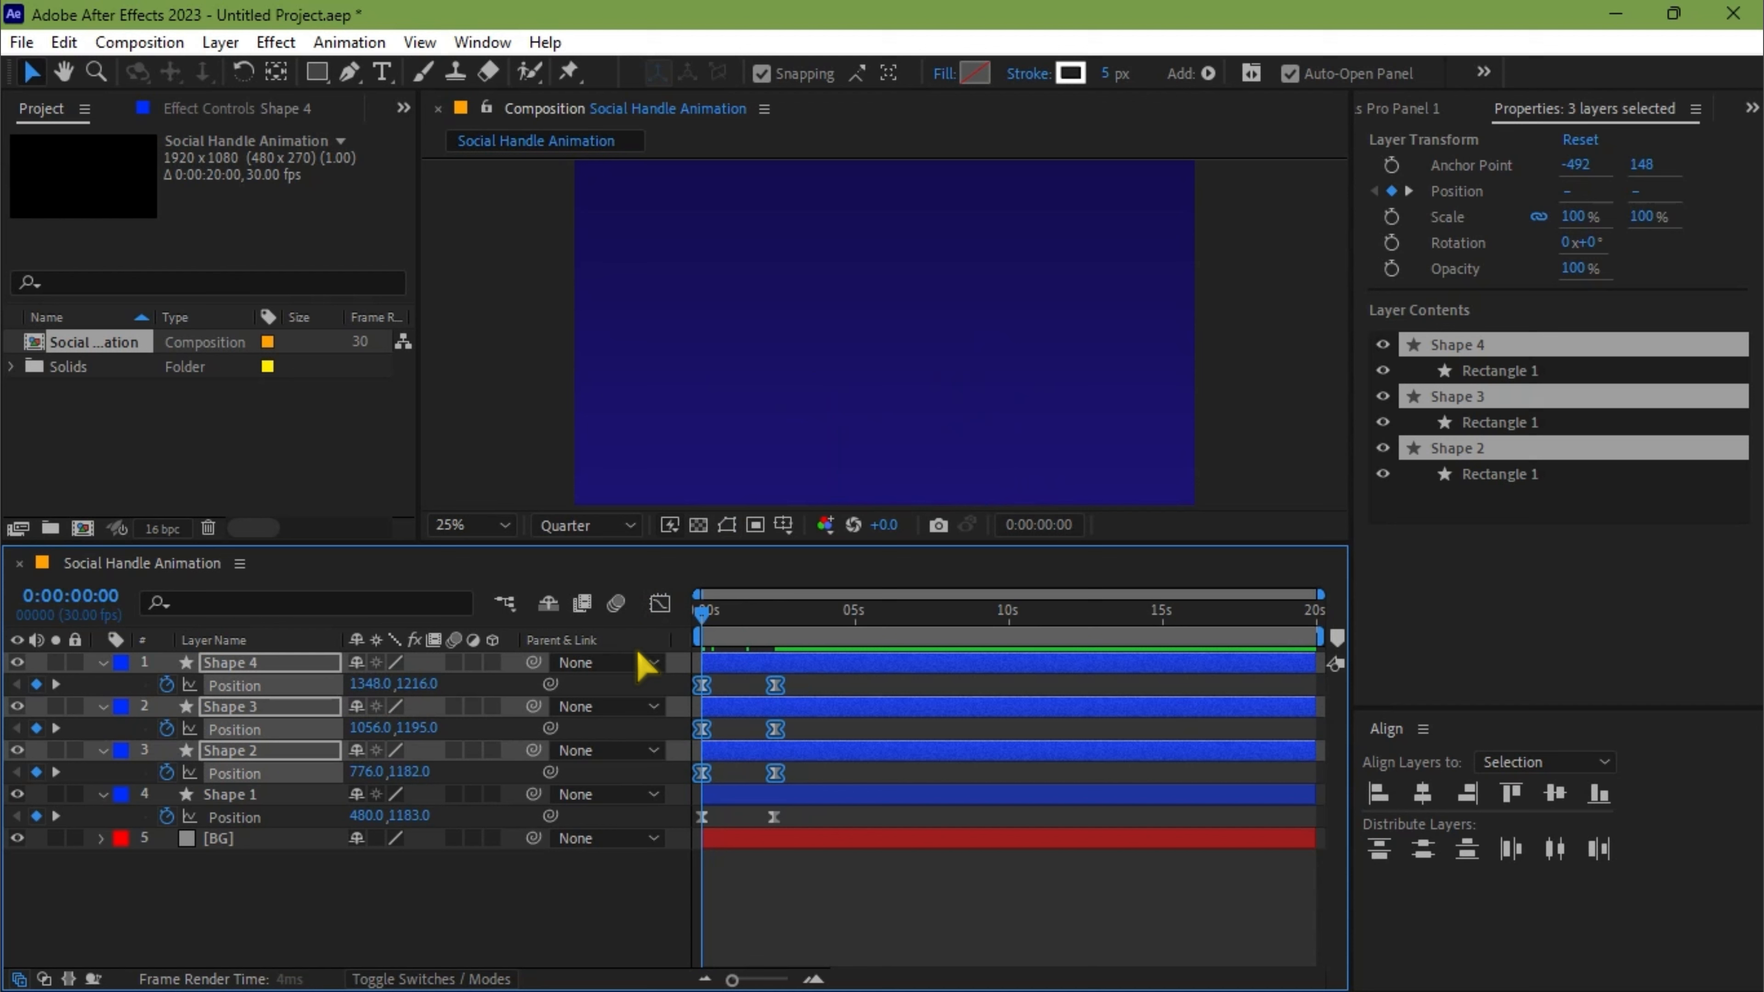
{"action": "key", "text": "space"}
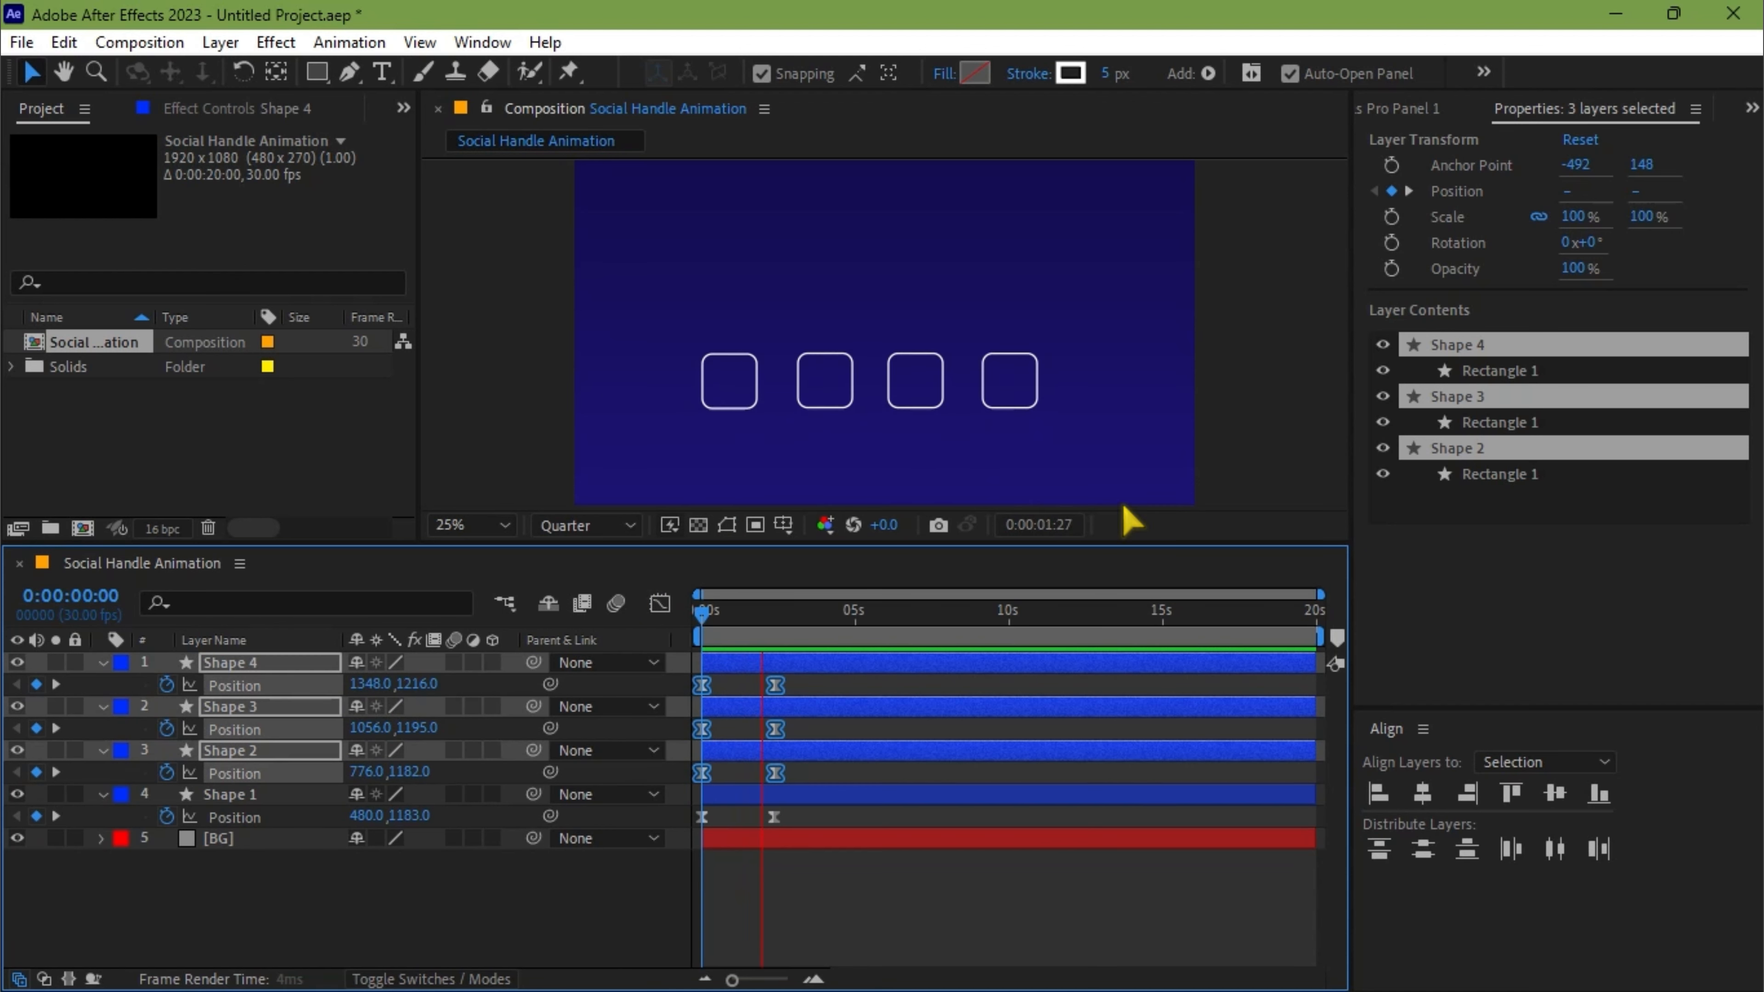
{"action": "key", "text": "space"}
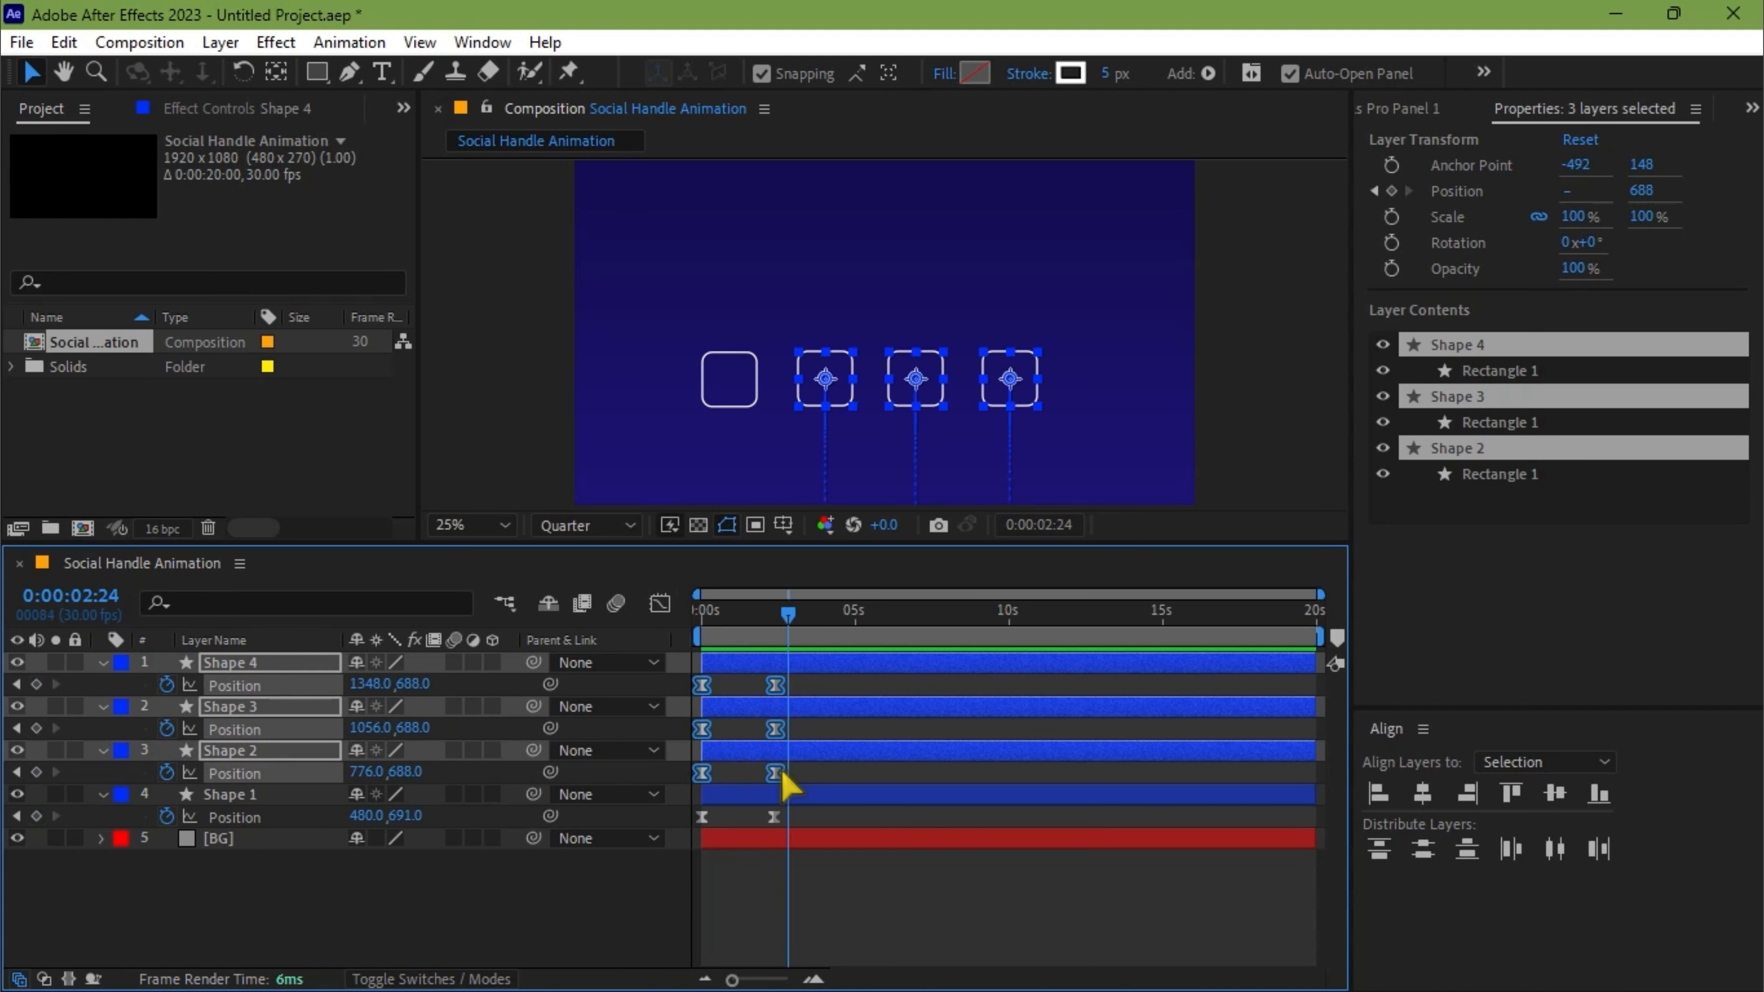
- Collapse the layer properties and shift Shape 2's position keyframes slightly so it starts rising after Shape 1
{"action": "key", "text": "u"}
{"action": "left_click", "coordinate": [749, 730]}
{"action": "key", "text": "u"}
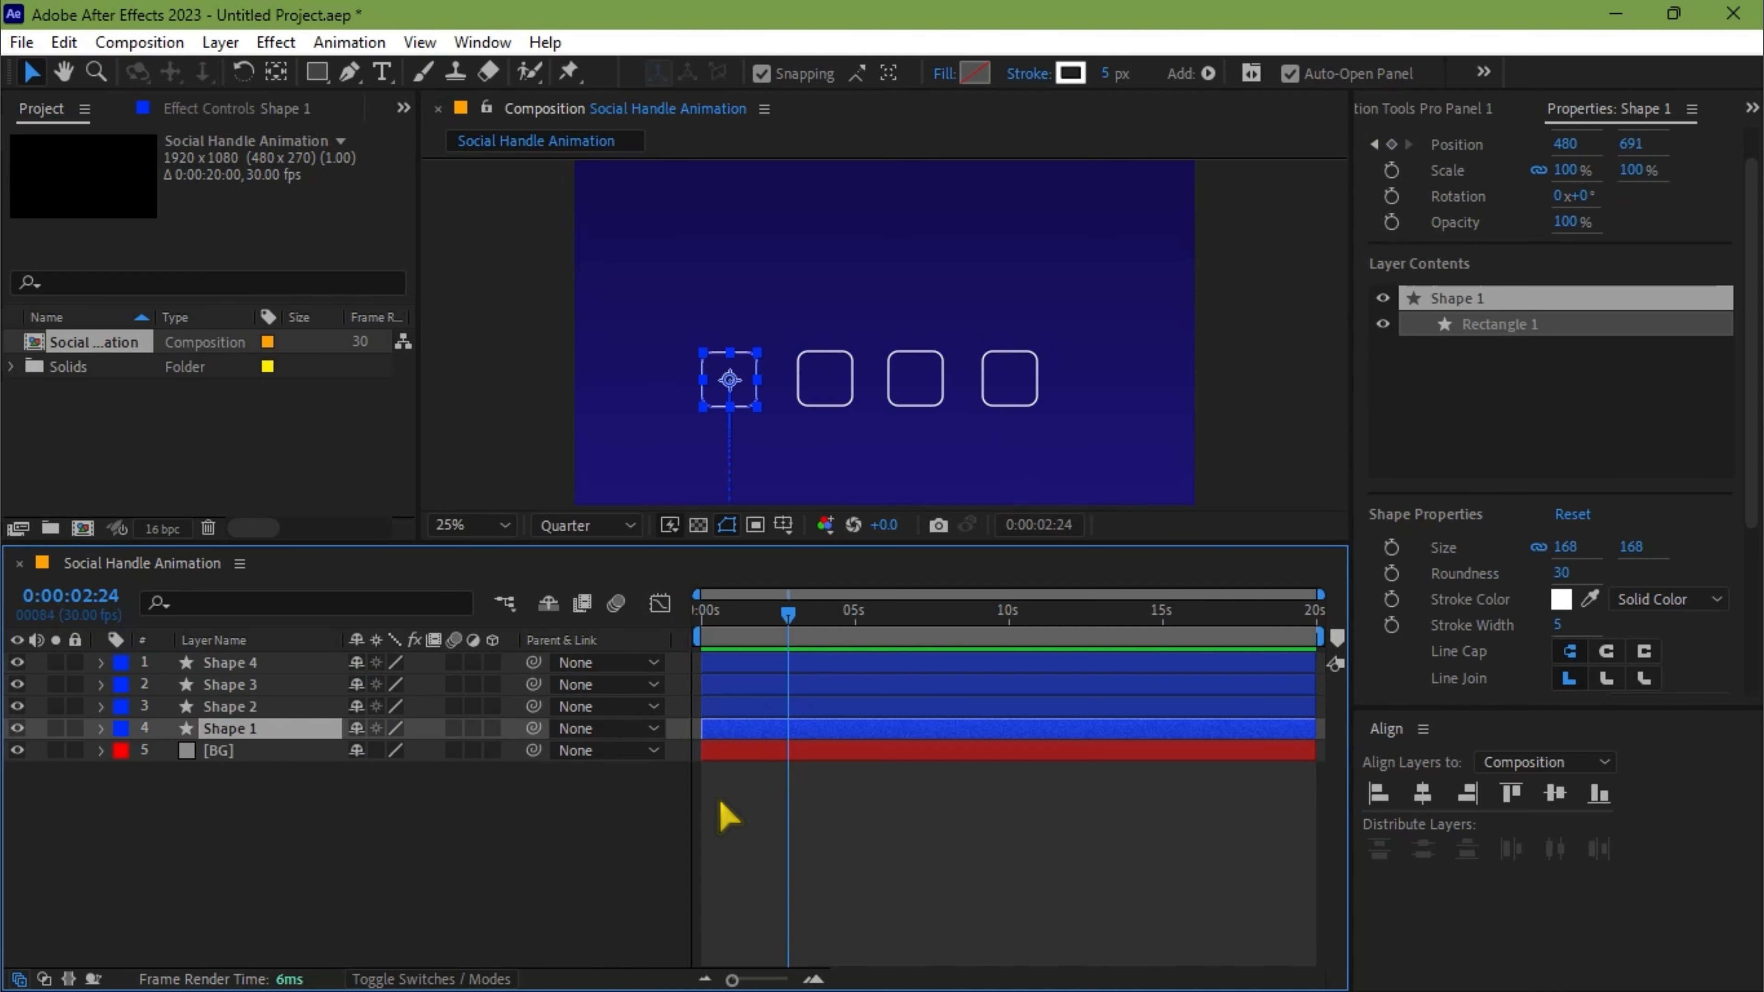
{"action": "left_click", "coordinate": [718, 801]}
{"action": "left_click", "coordinate": [744, 706]}
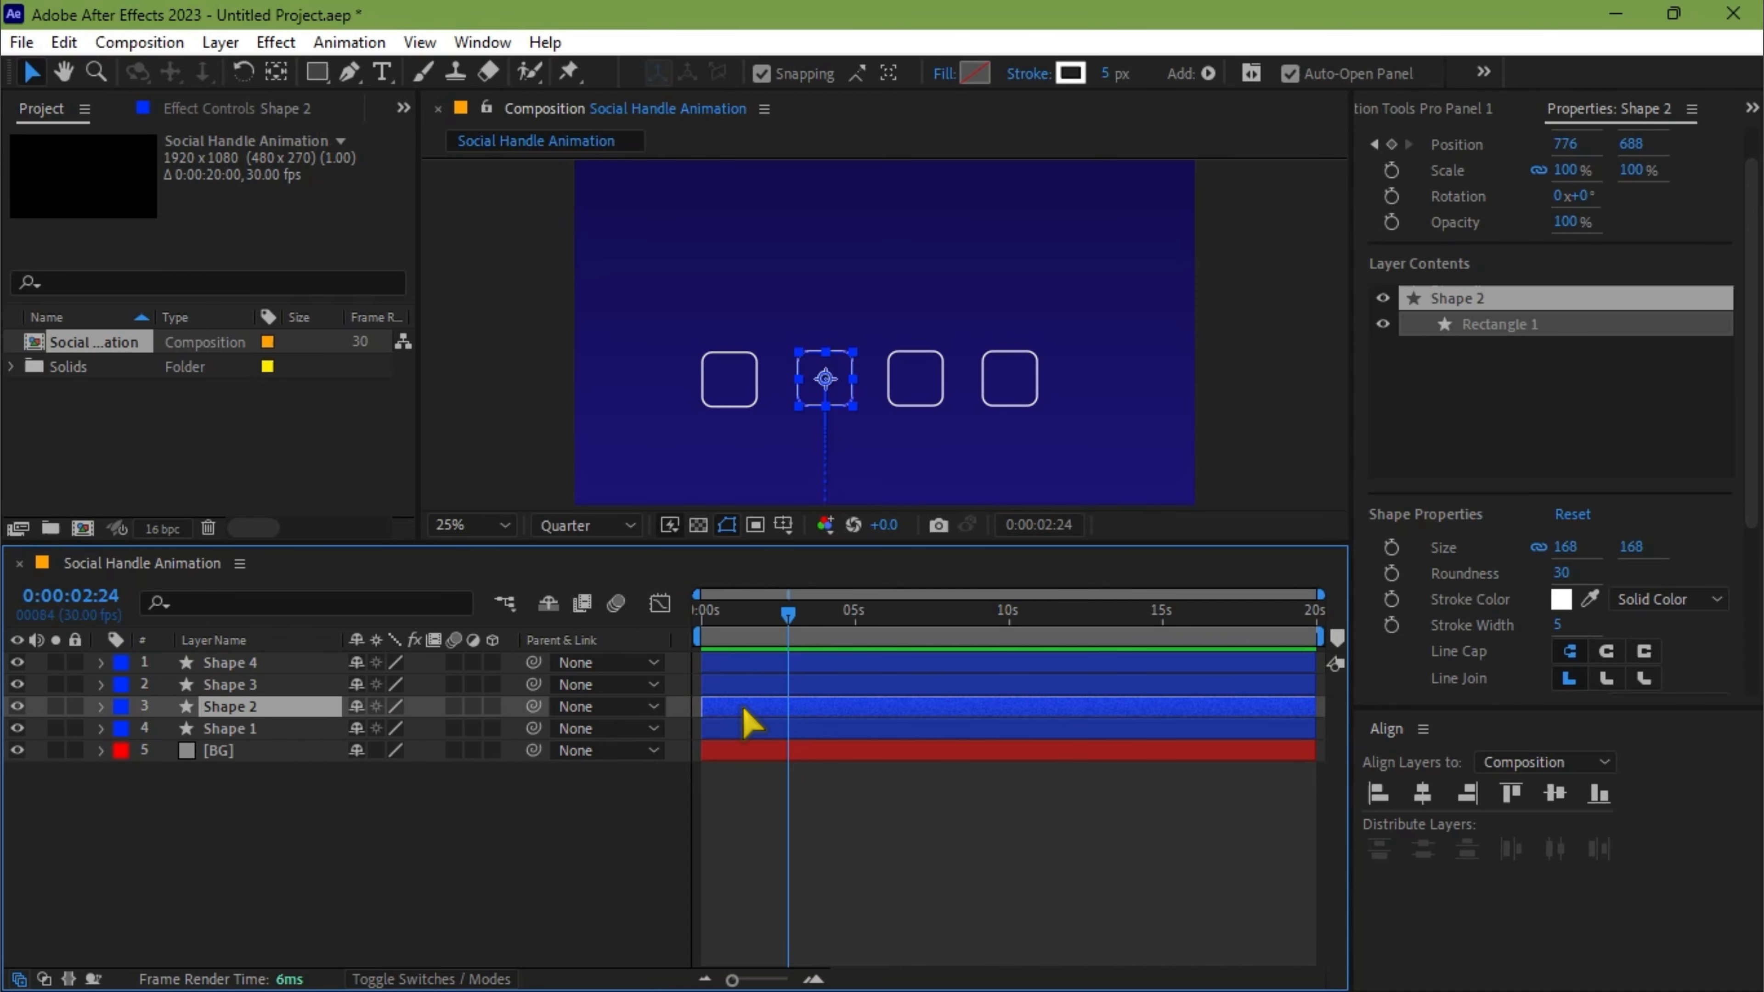
{"action": "key", "text": "u"}
{"action": "left_click_drag", "start_coordinate": [779, 731], "coordinate": [737, 686]}
- Offset the position keyframes of Shapes 3 and 4 progressively further along the timeline and play back the staggered entrance
{"action": "left_click", "coordinate": [720, 684]}
{"action": "key", "text": "u"}
{"action": "left_click", "coordinate": [745, 664]}
{"action": "key", "text": "u"}
{"action": "left_click_drag", "start_coordinate": [786, 614], "coordinate": [701, 615]}
{"action": "key", "text": "space"}
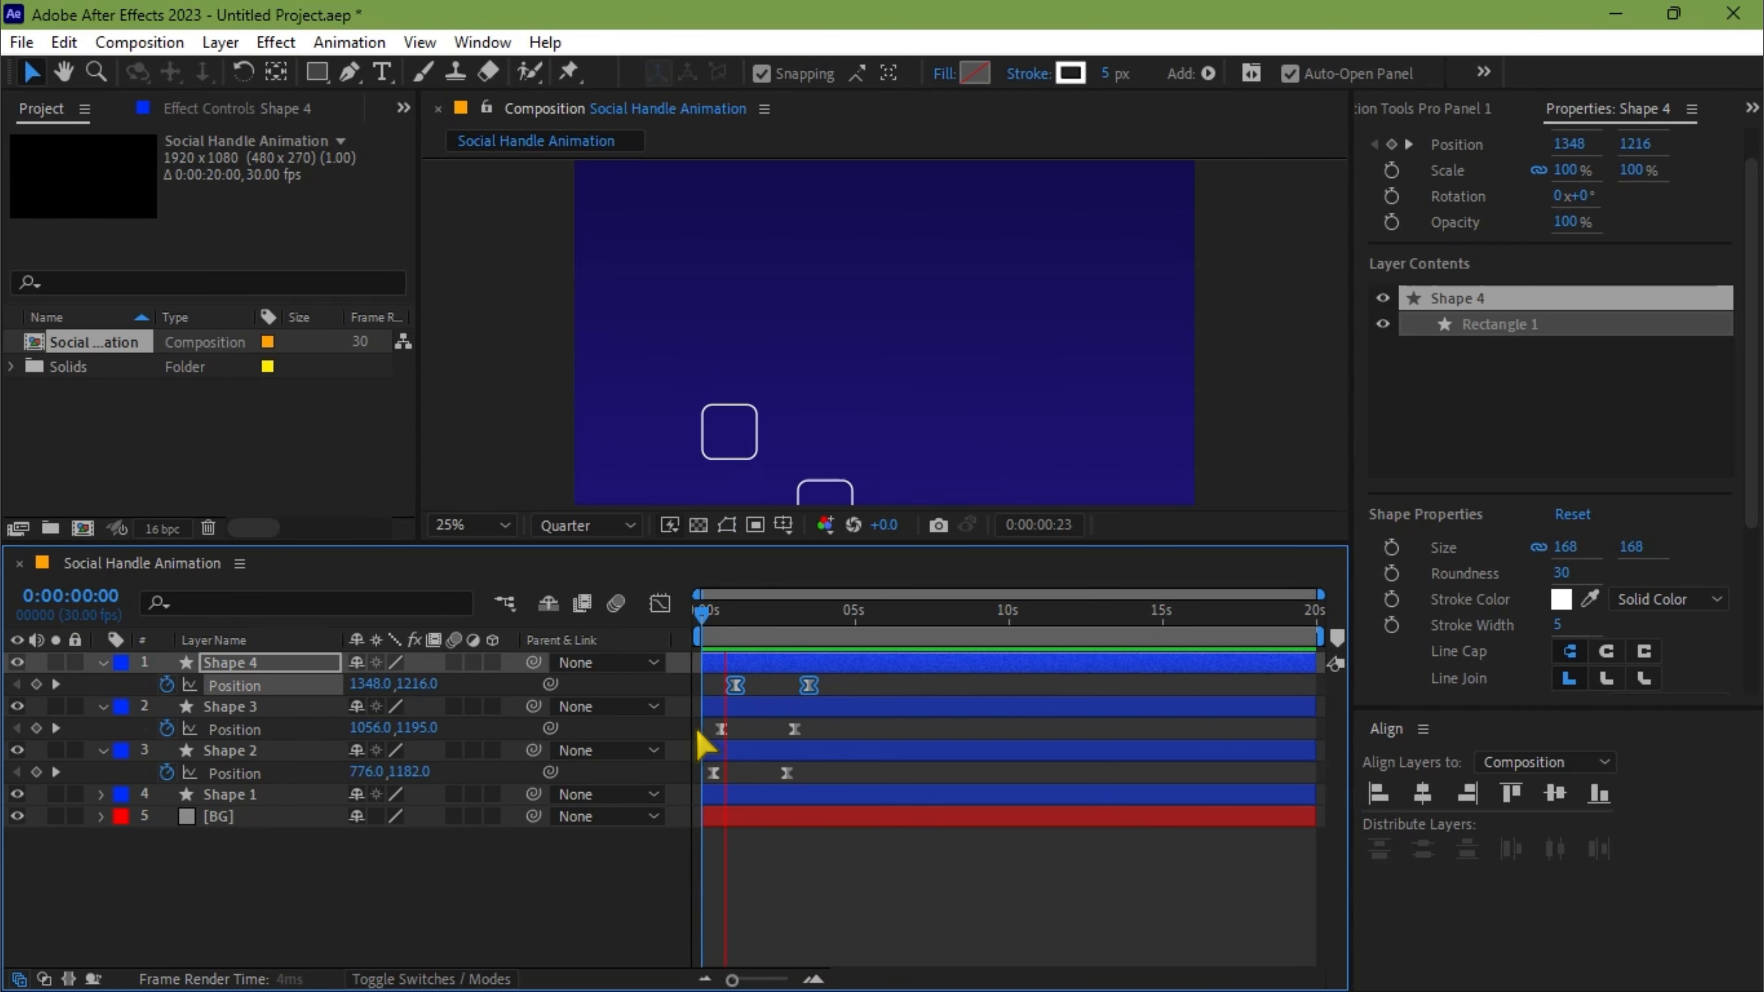
{"action": "key", "text": "space"}
- Tighten the stagger by moving the position keyframes of Shapes 2, 3 and 4 slightly earlier, and preview the result
{"action": "left_click_drag", "start_coordinate": [803, 762], "coordinate": [713, 775]}
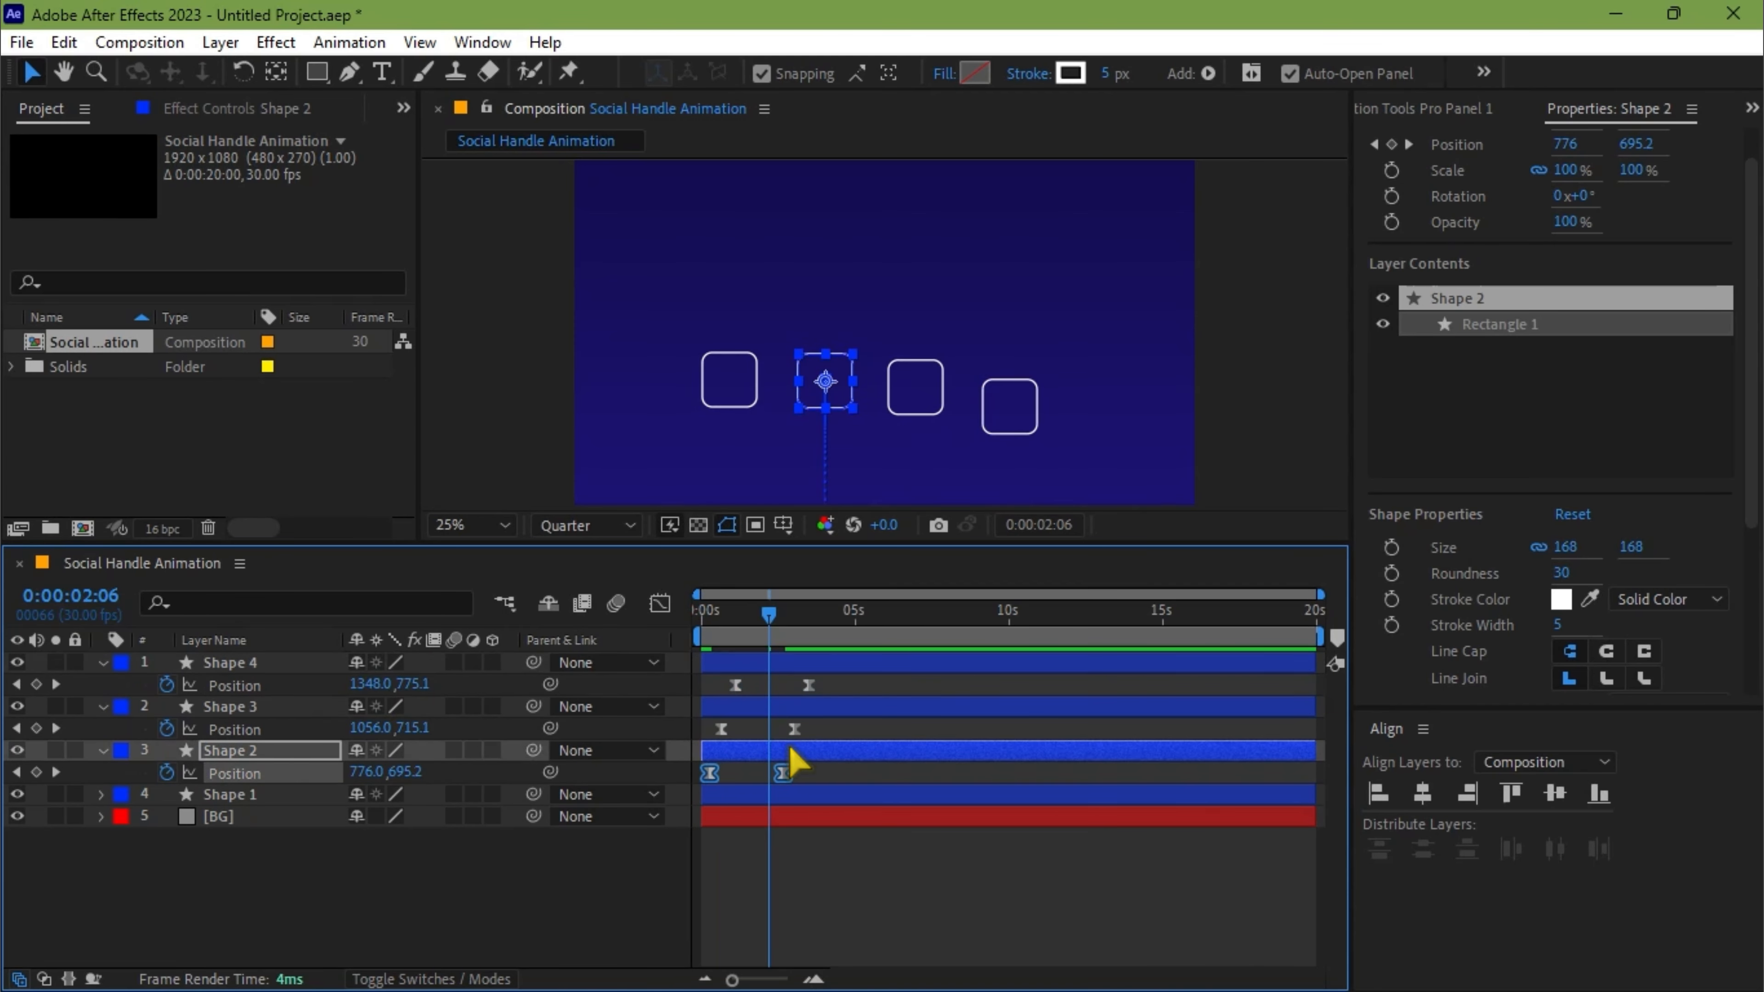
{"action": "left_click_drag", "start_coordinate": [817, 724], "coordinate": [718, 731]}
{"action": "left_click_drag", "start_coordinate": [841, 688], "coordinate": [726, 686]}
{"action": "left_click_drag", "start_coordinate": [738, 686], "coordinate": [731, 689]}
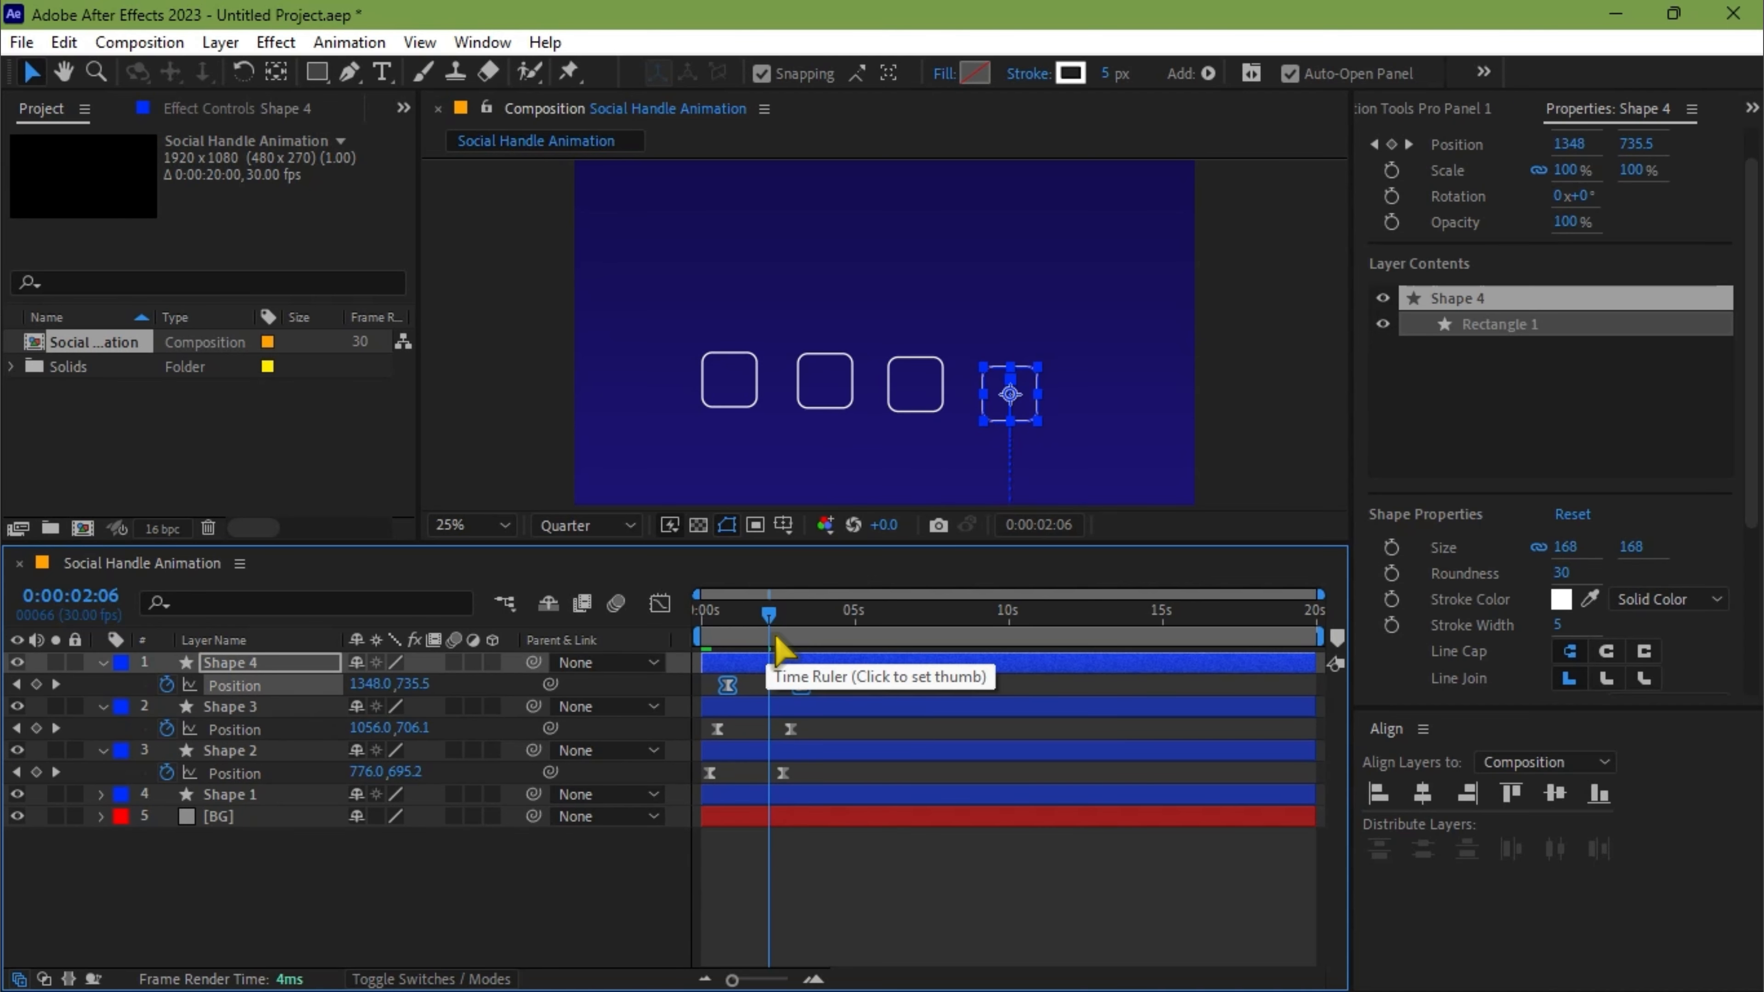
{"action": "left_click_drag", "start_coordinate": [770, 615], "coordinate": [635, 631]}
{"action": "key", "text": "space"}
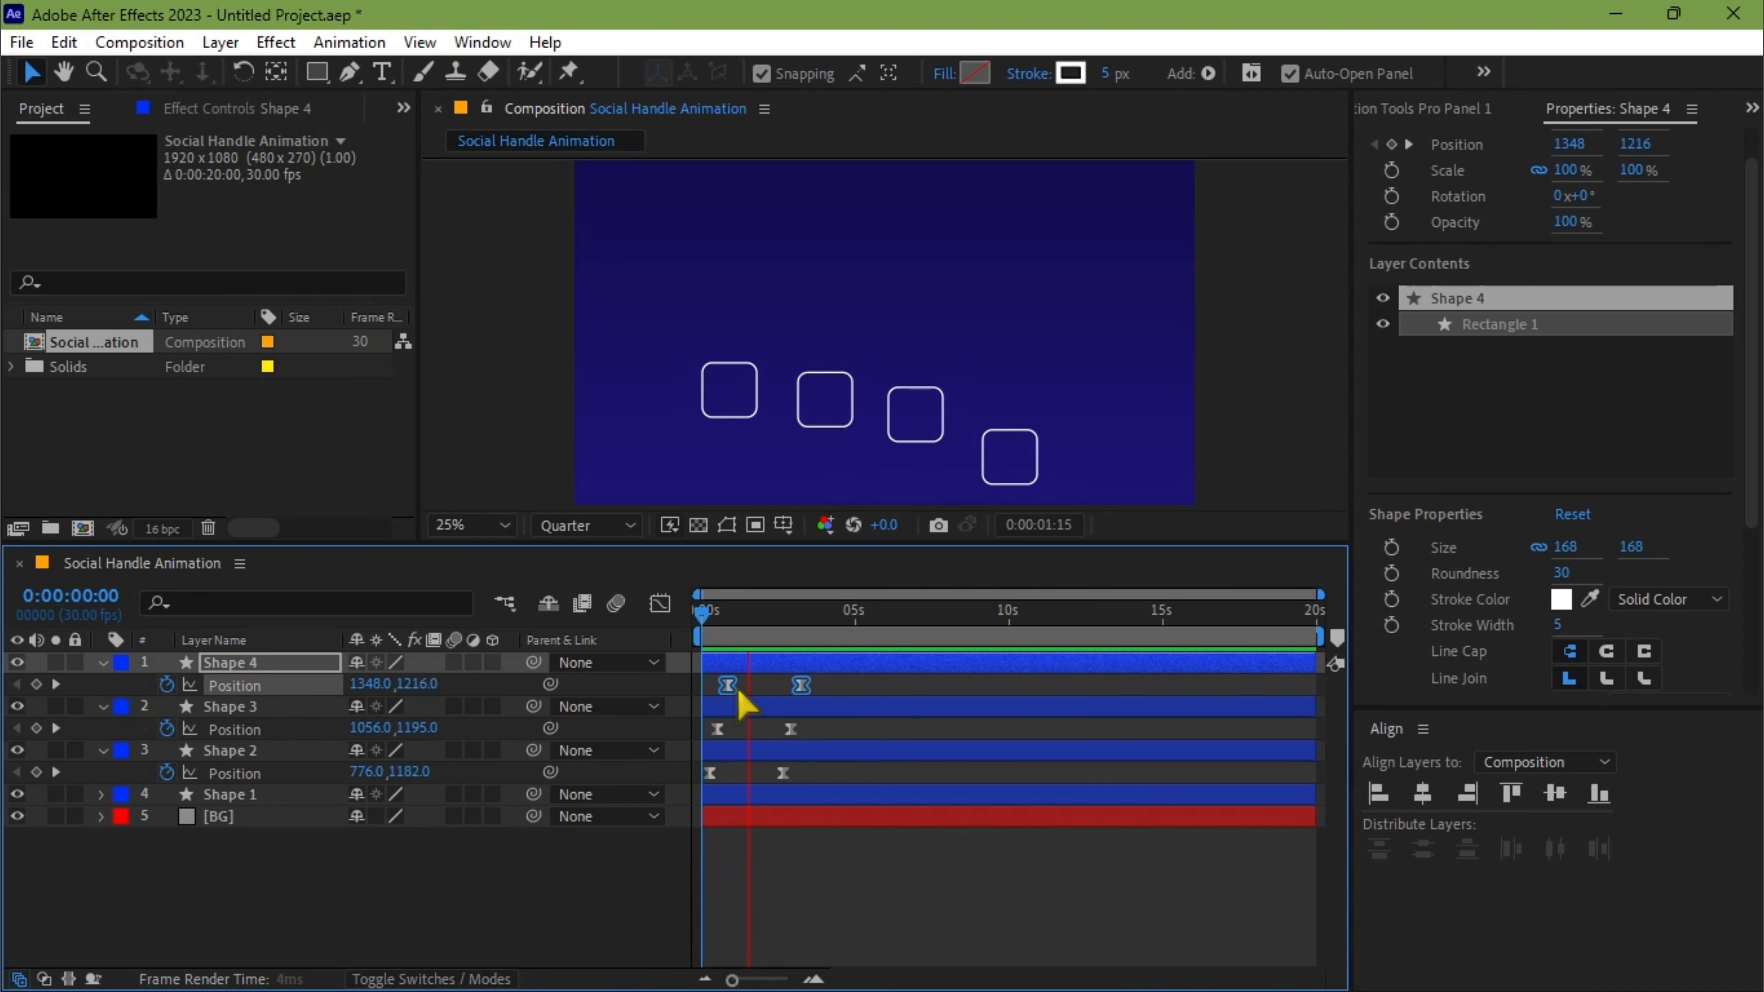
{"action": "left_click_drag", "start_coordinate": [806, 612], "coordinate": [601, 651]}
{"action": "key", "text": "space"}
{"action": "key", "text": "space"}
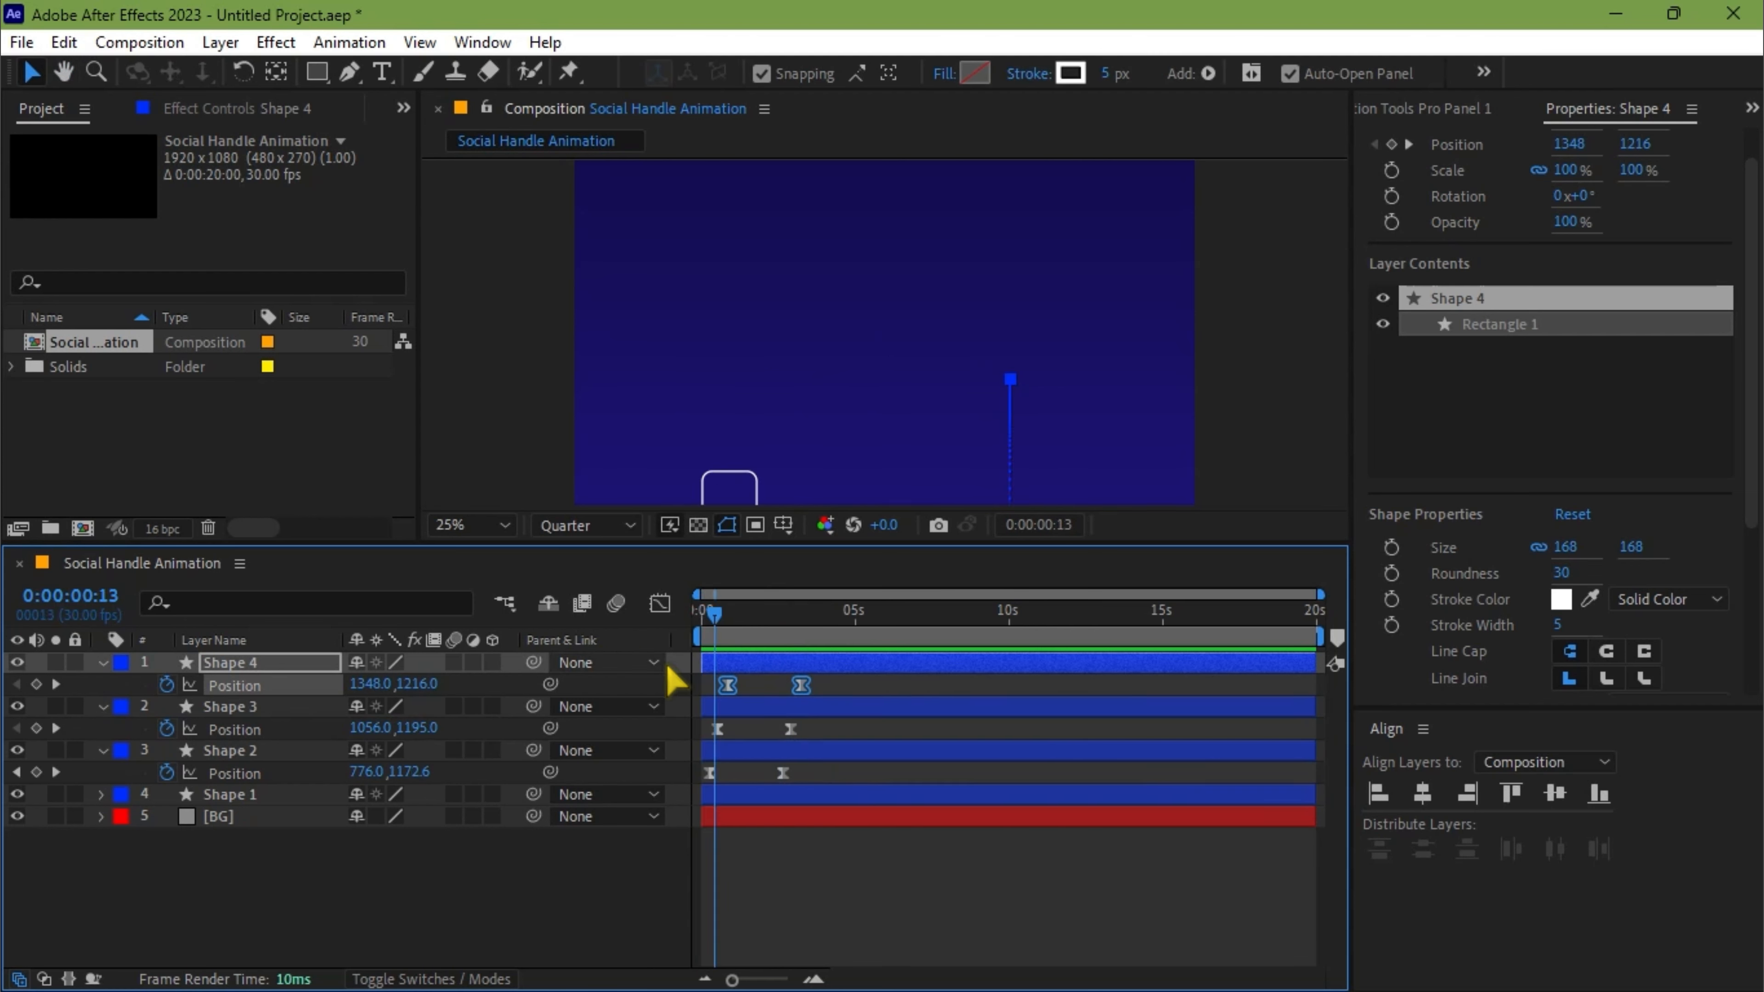
- Return to 0 seconds, collapse the position properties of Shapes 4, 3 and 2, and replay the animation
{"action": "left_click_drag", "start_coordinate": [754, 617], "coordinate": [619, 649]}
{"action": "key", "text": "p"}
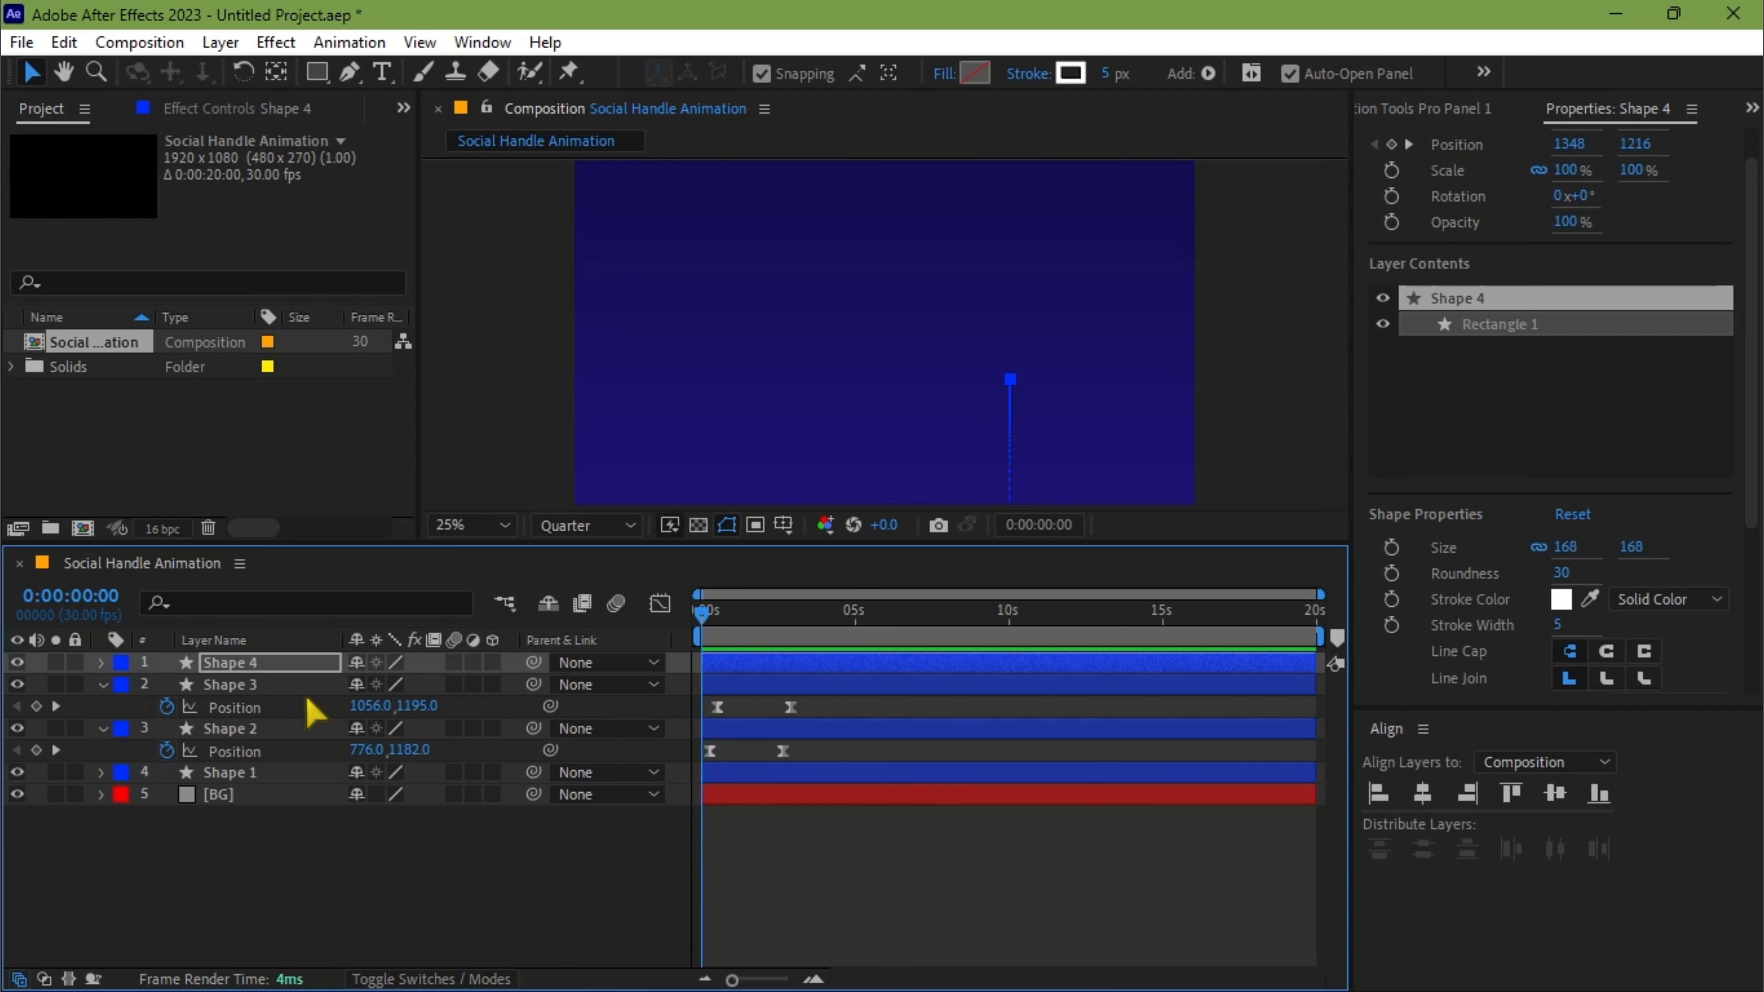
{"action": "key", "text": "ctrl+Down"}
{"action": "key", "text": "p"}
{"action": "key", "text": "ctrl+Down"}
{"action": "key", "text": "p"}
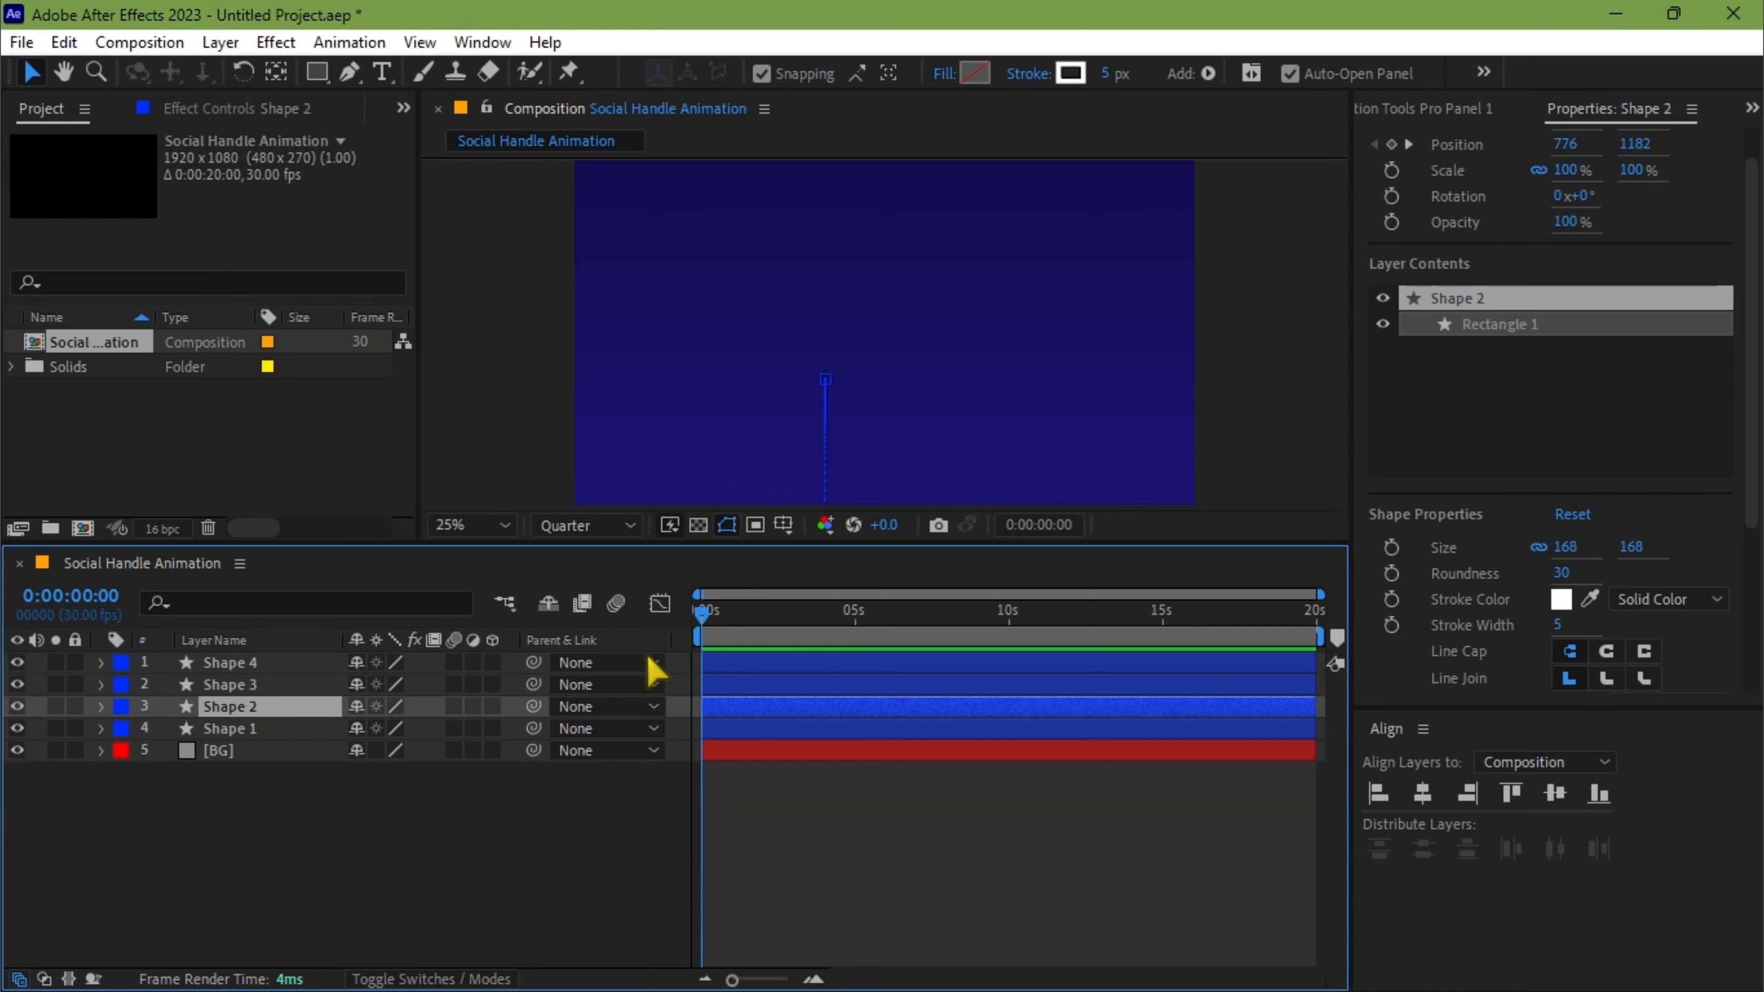
{"action": "key", "text": "space"}
{"action": "key", "text": "space"}
- Import the INSTAGRAM, SNAPCHAT, TWITTER and YOUTUBE images from the MY PROJECTS folder as footage
{"action": "double_click", "coordinate": [99, 424]}
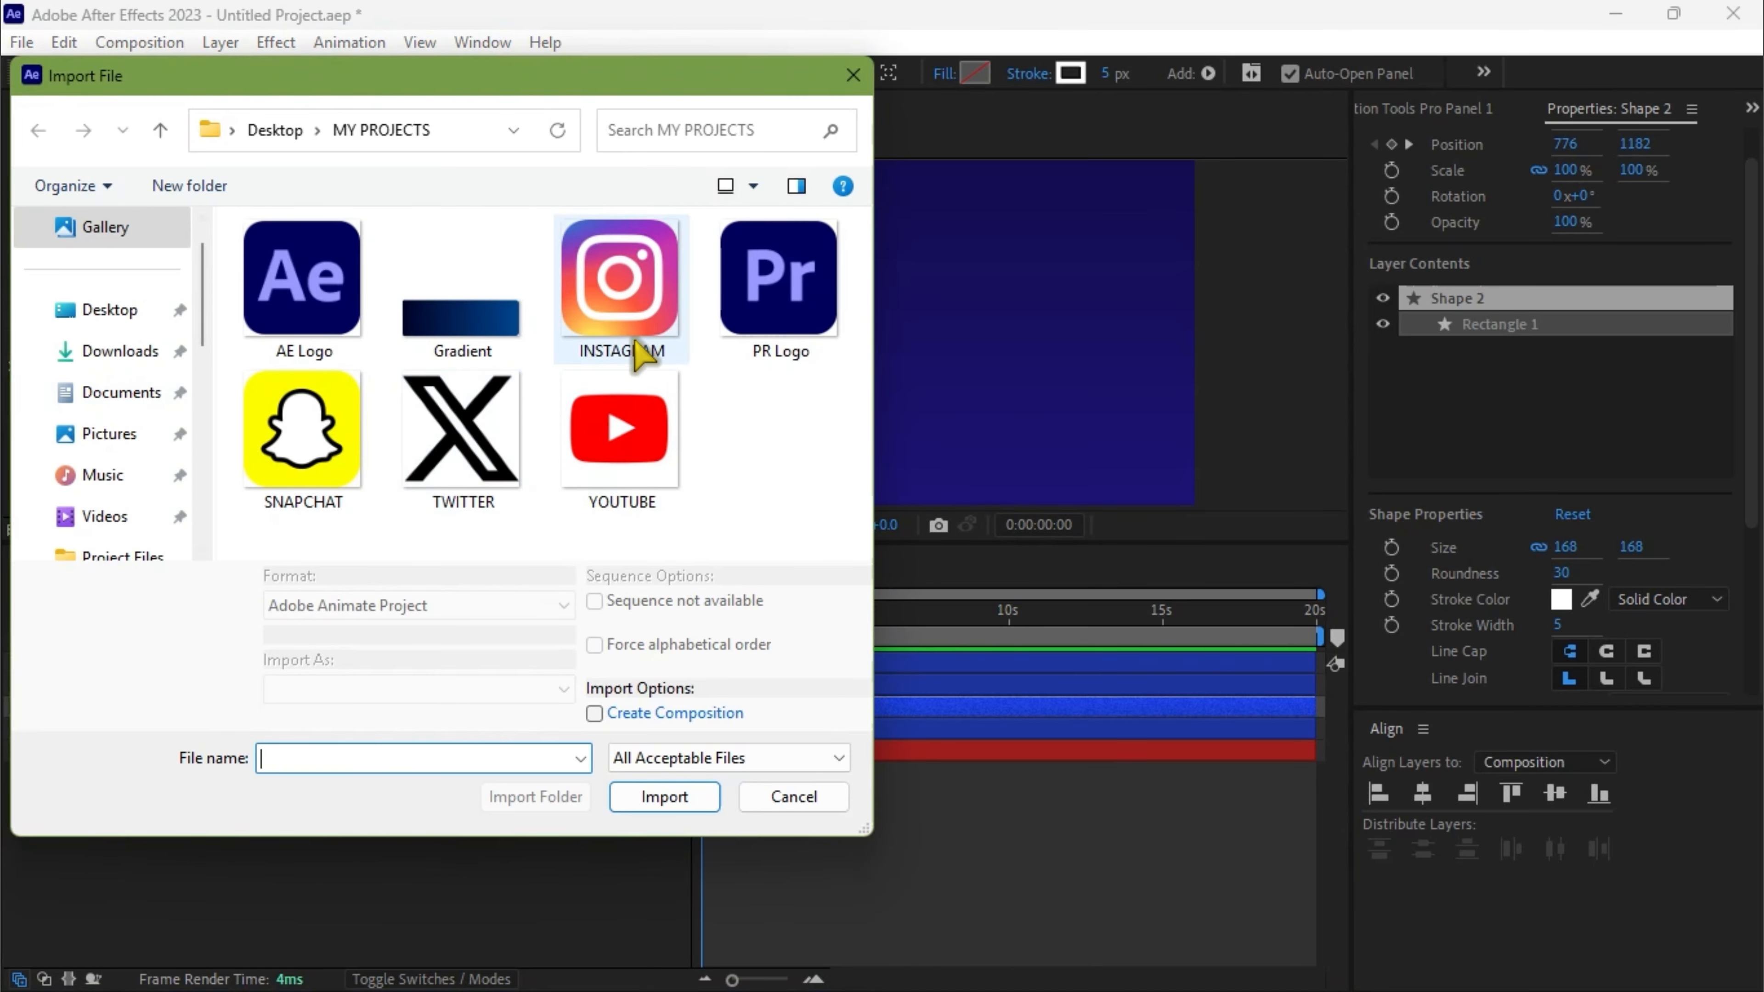
{"action": "left_click", "coordinate": [604, 299]}
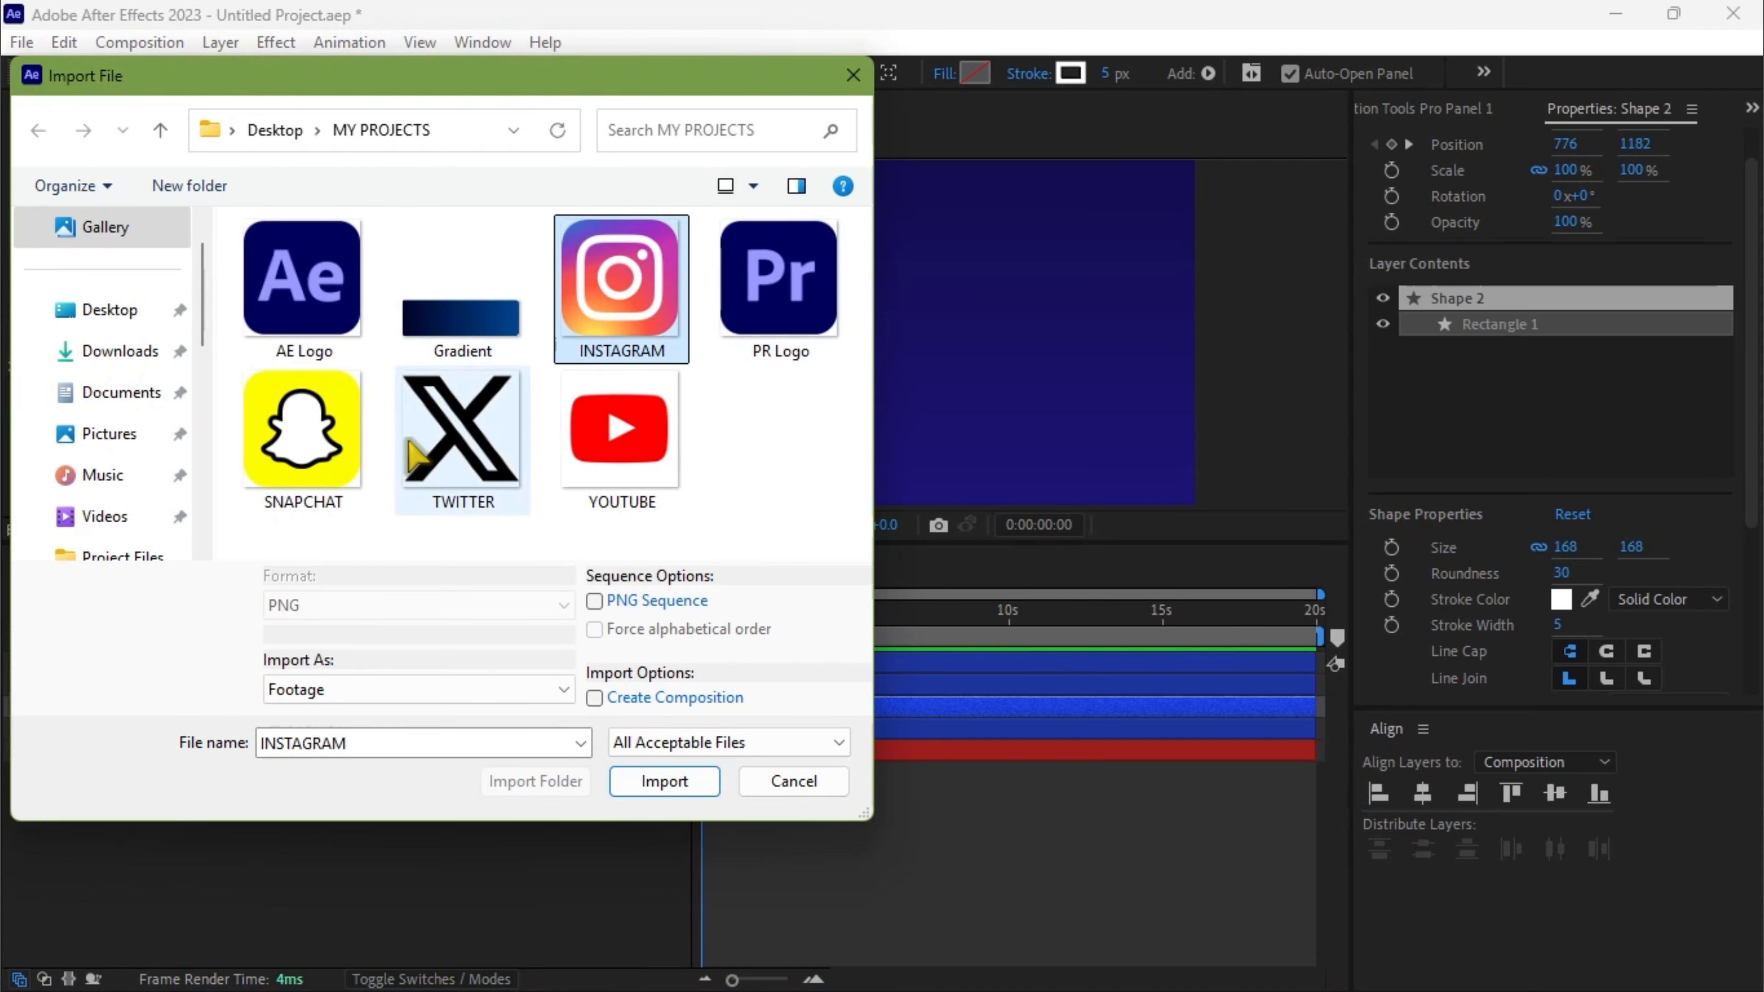
{"action": "left_click", "coordinate": [302, 430], "text": "ctrl"}
{"action": "left_click", "coordinate": [462, 431], "text": "ctrl"}
{"action": "left_click", "coordinate": [633, 473], "text": "ctrl"}
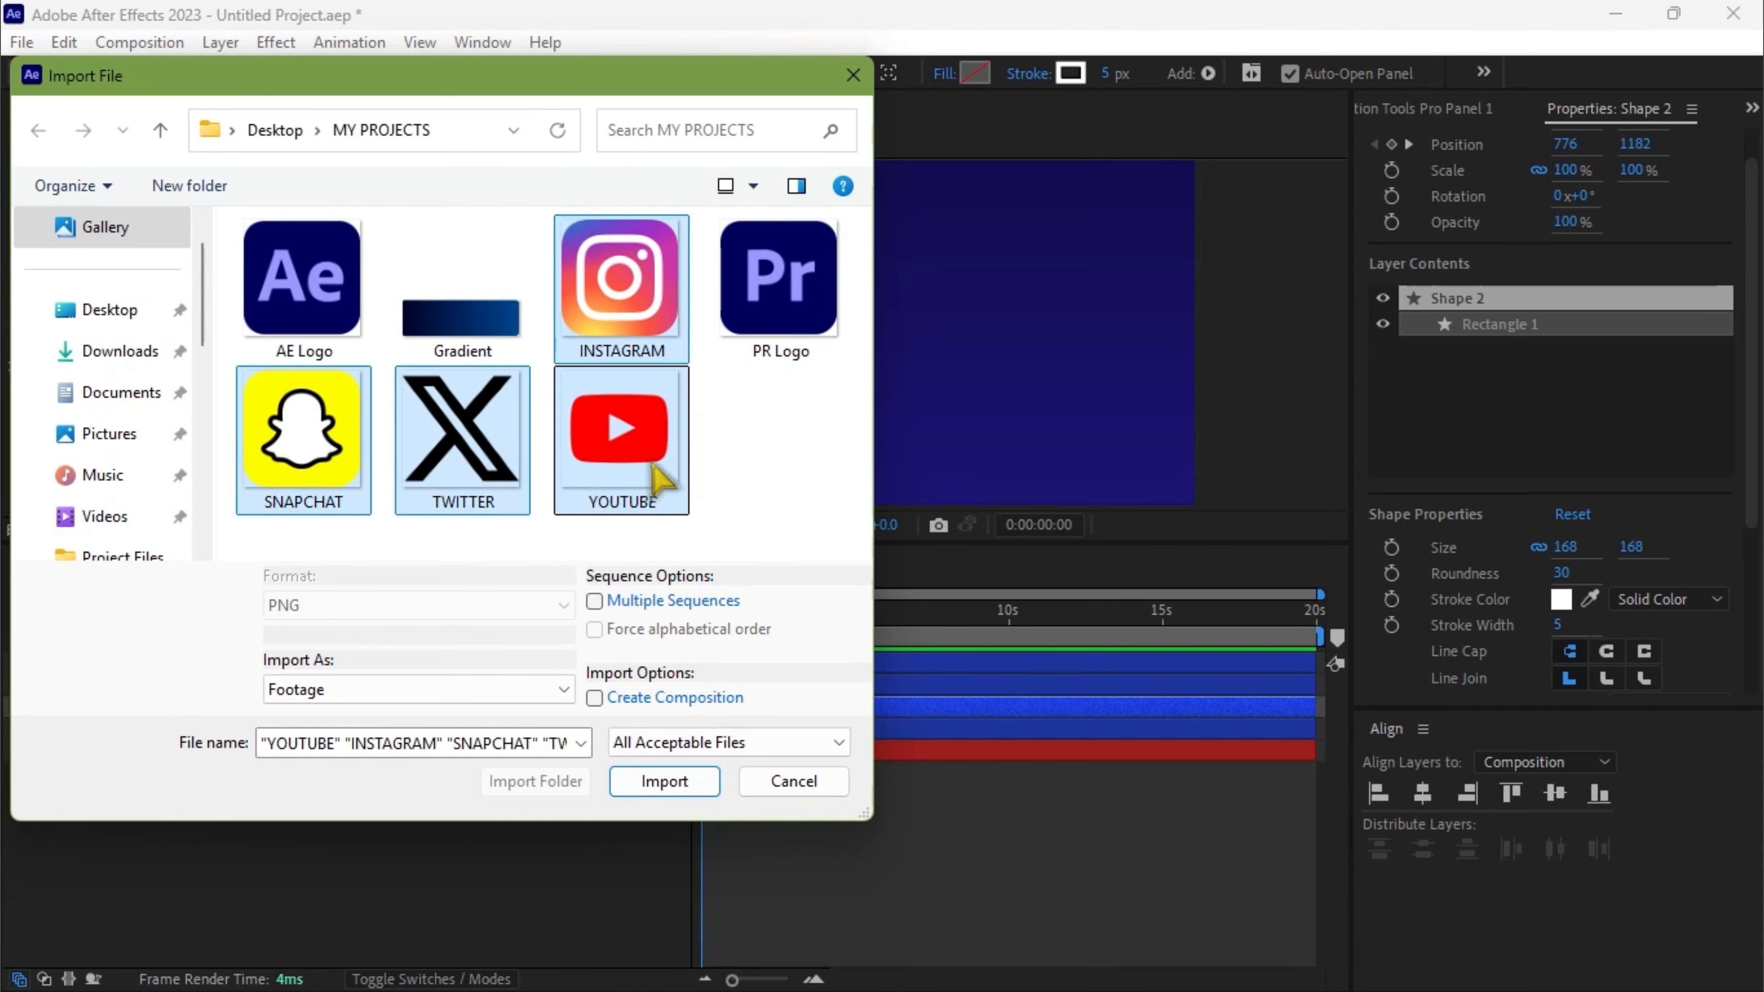
{"action": "left_click", "coordinate": [668, 783]}
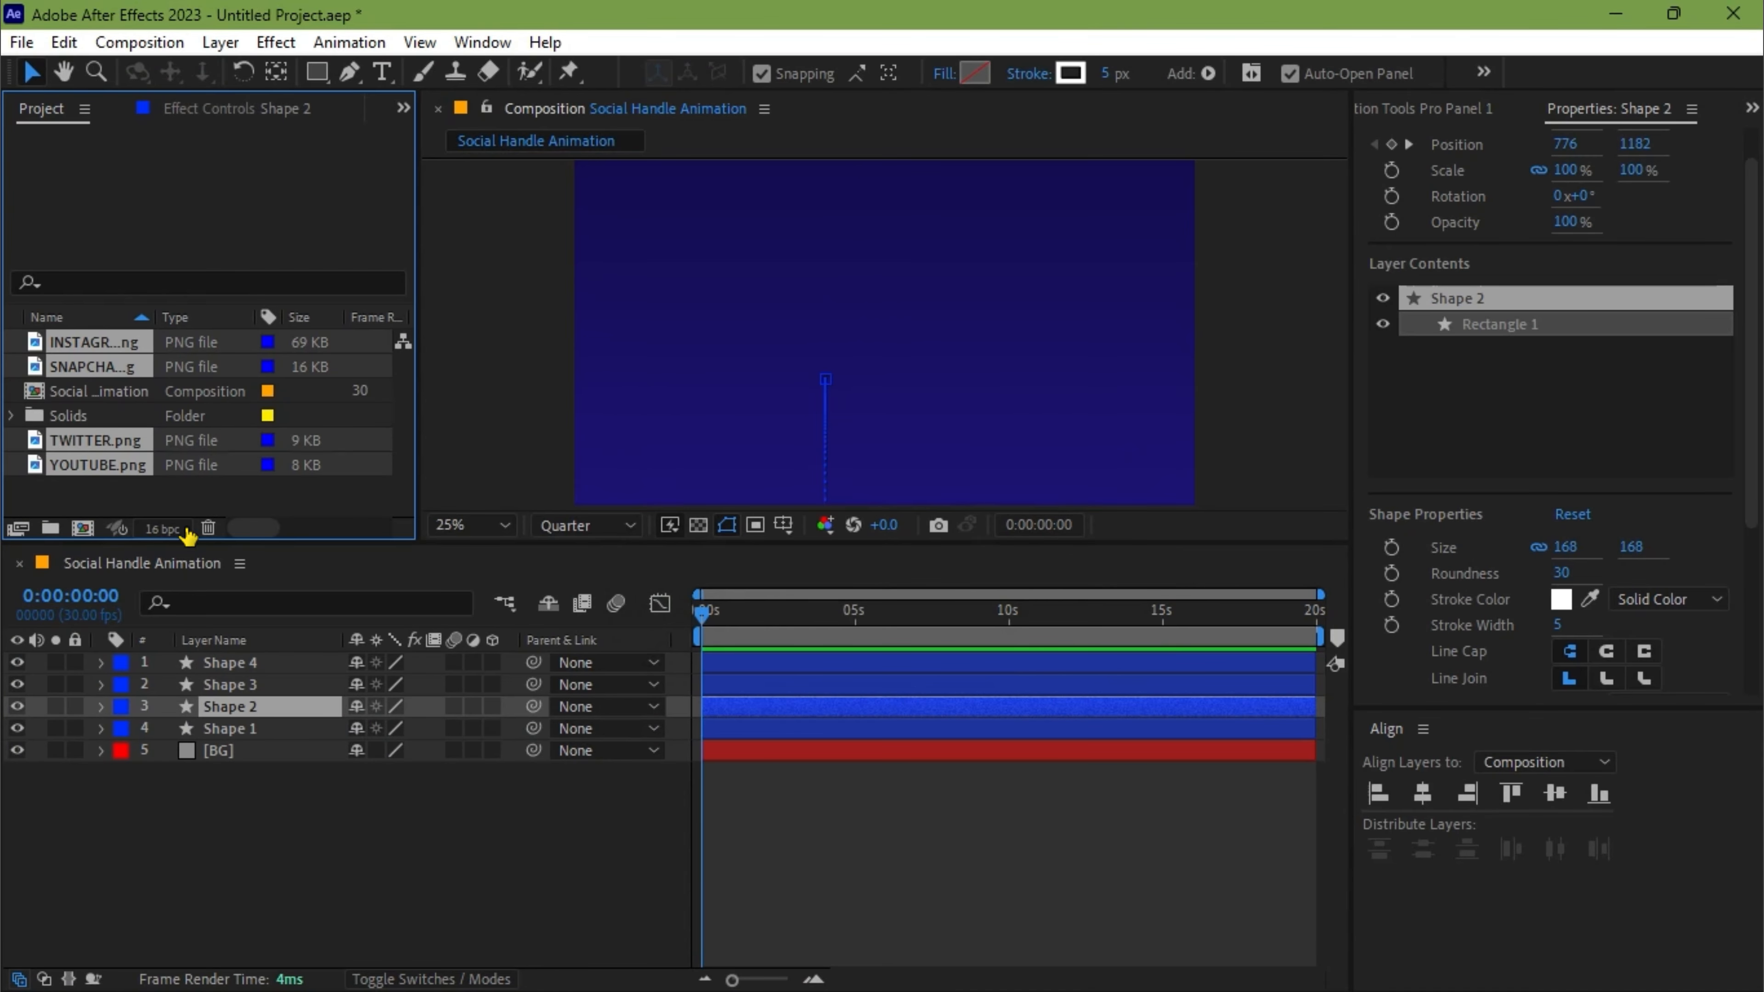
- Group the four imported images in a new project folder named ICONS and expand it
{"action": "left_click_drag", "start_coordinate": [97, 440], "coordinate": [50, 529]}
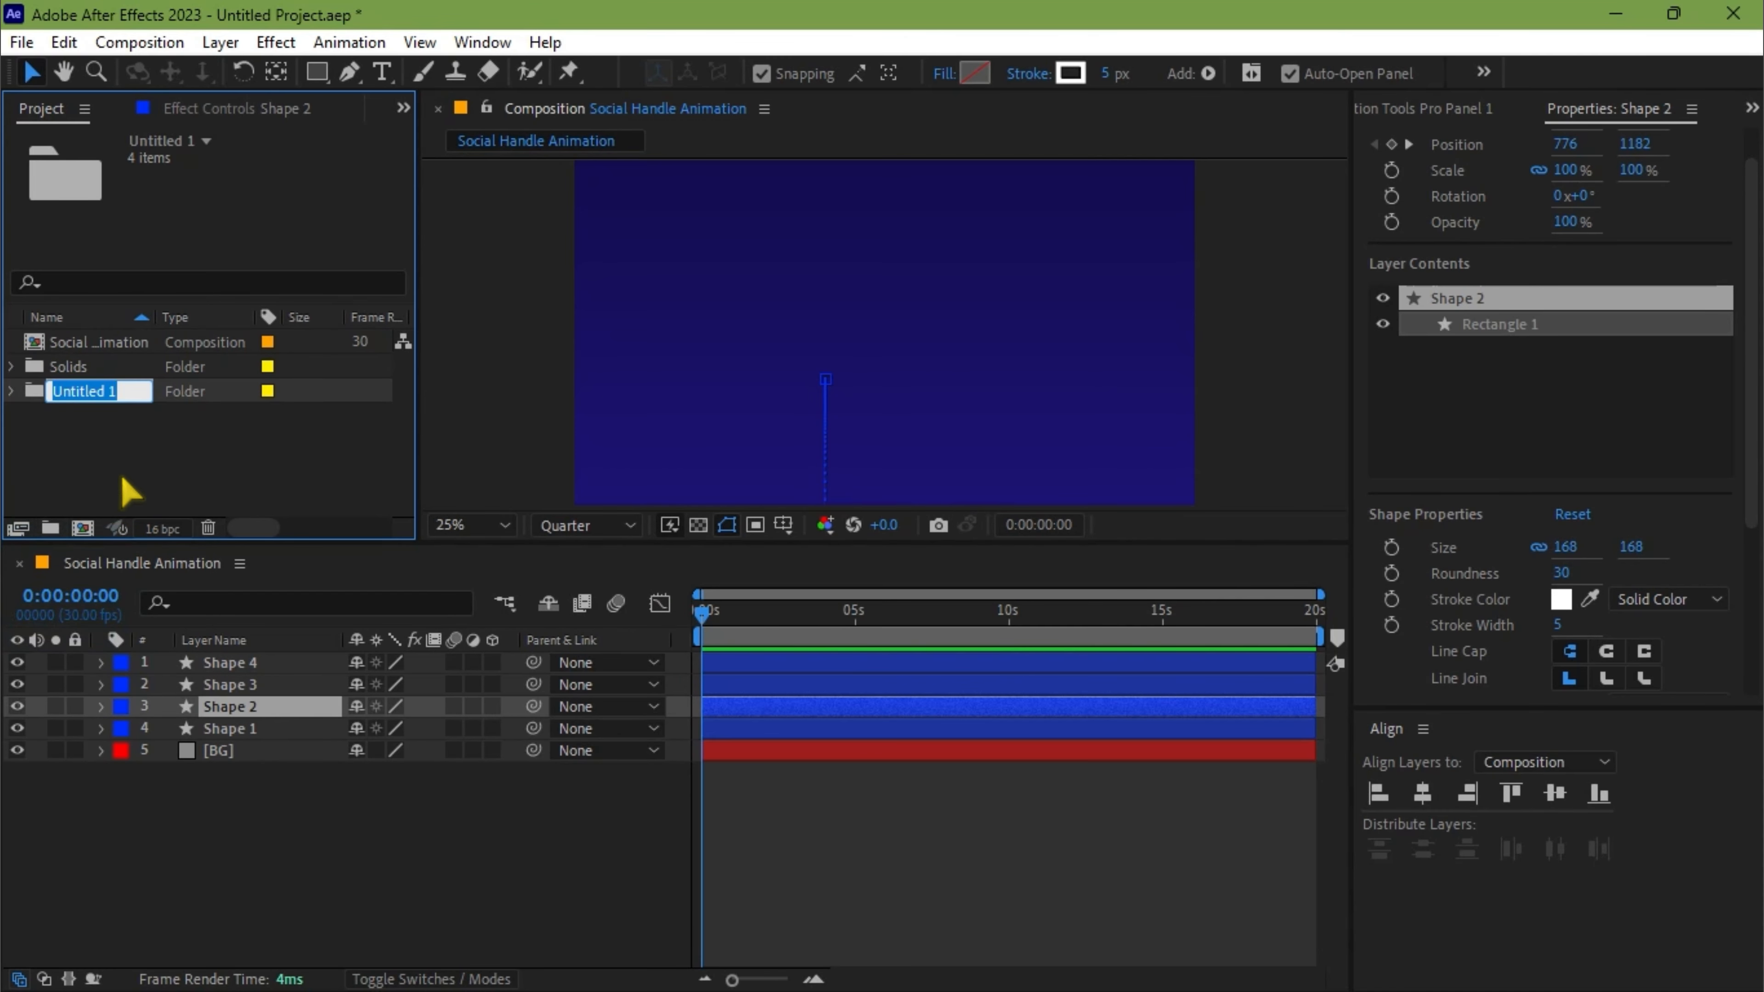
{"action": "key", "text": "BackSpace"}
{"action": "key", "text": "Return"}
{"action": "left_click", "coordinate": [12, 343]}
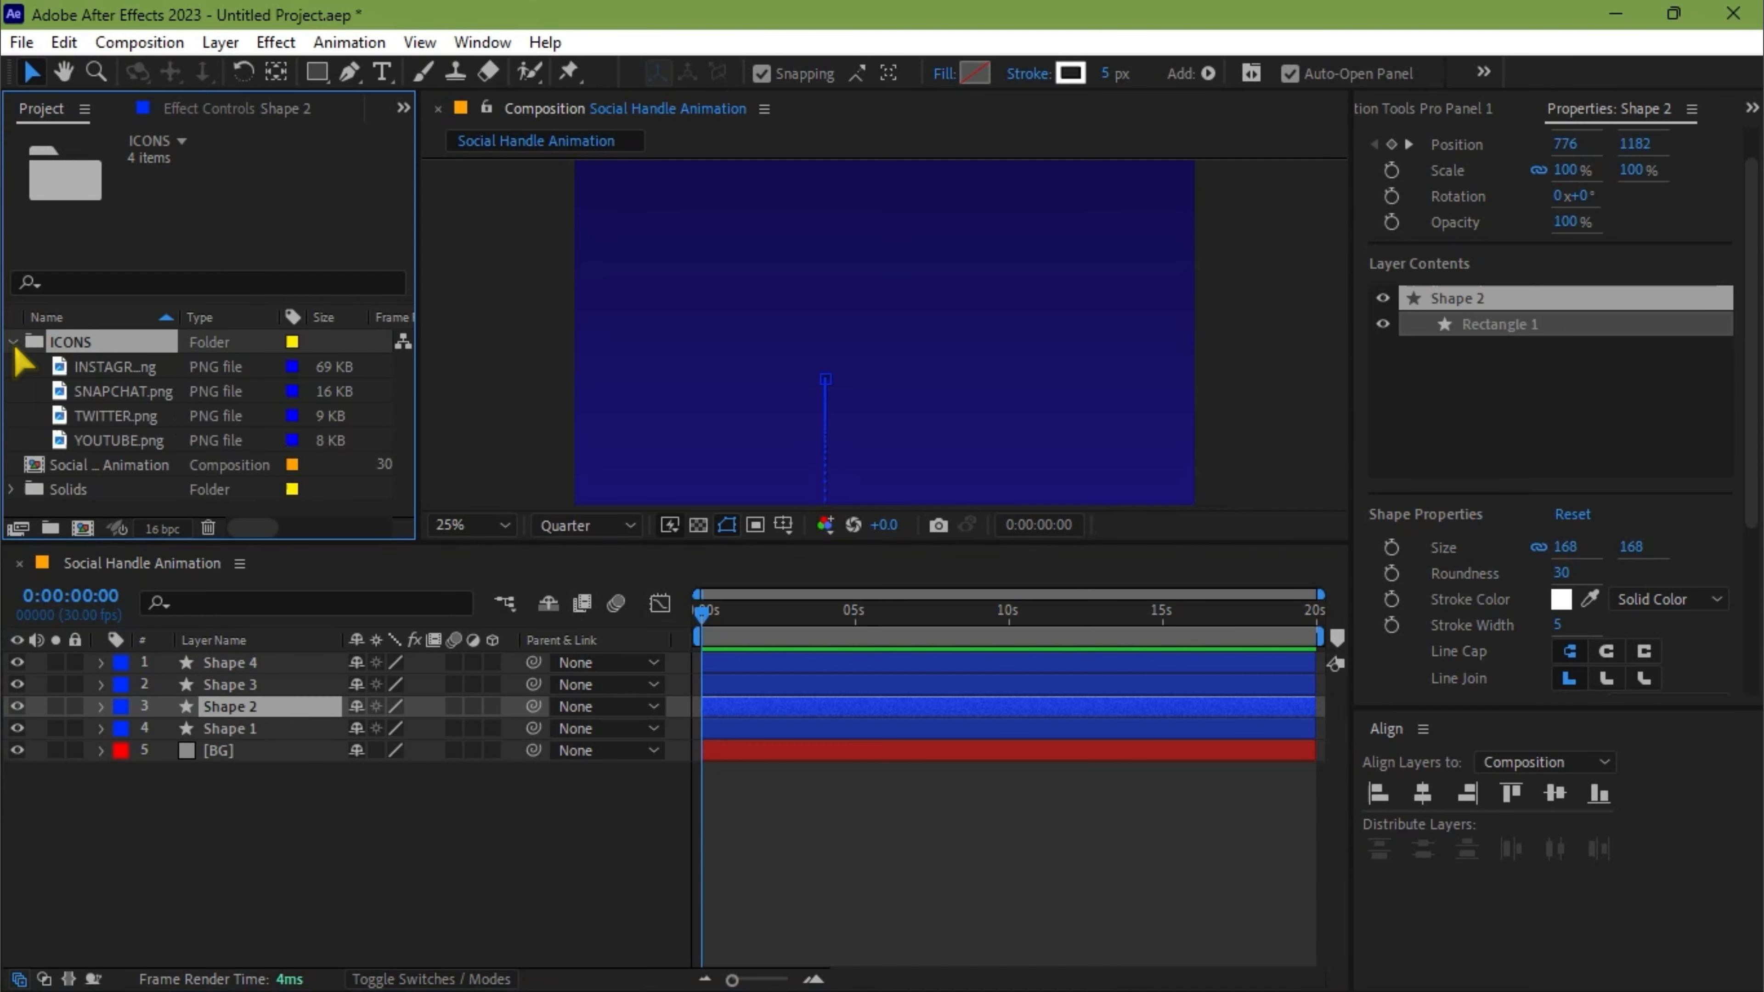
- Add INSTAGRAM.png to the composition directly above the Shape 1 layer and set its scale to 25%
{"action": "left_click", "coordinate": [240, 730]}
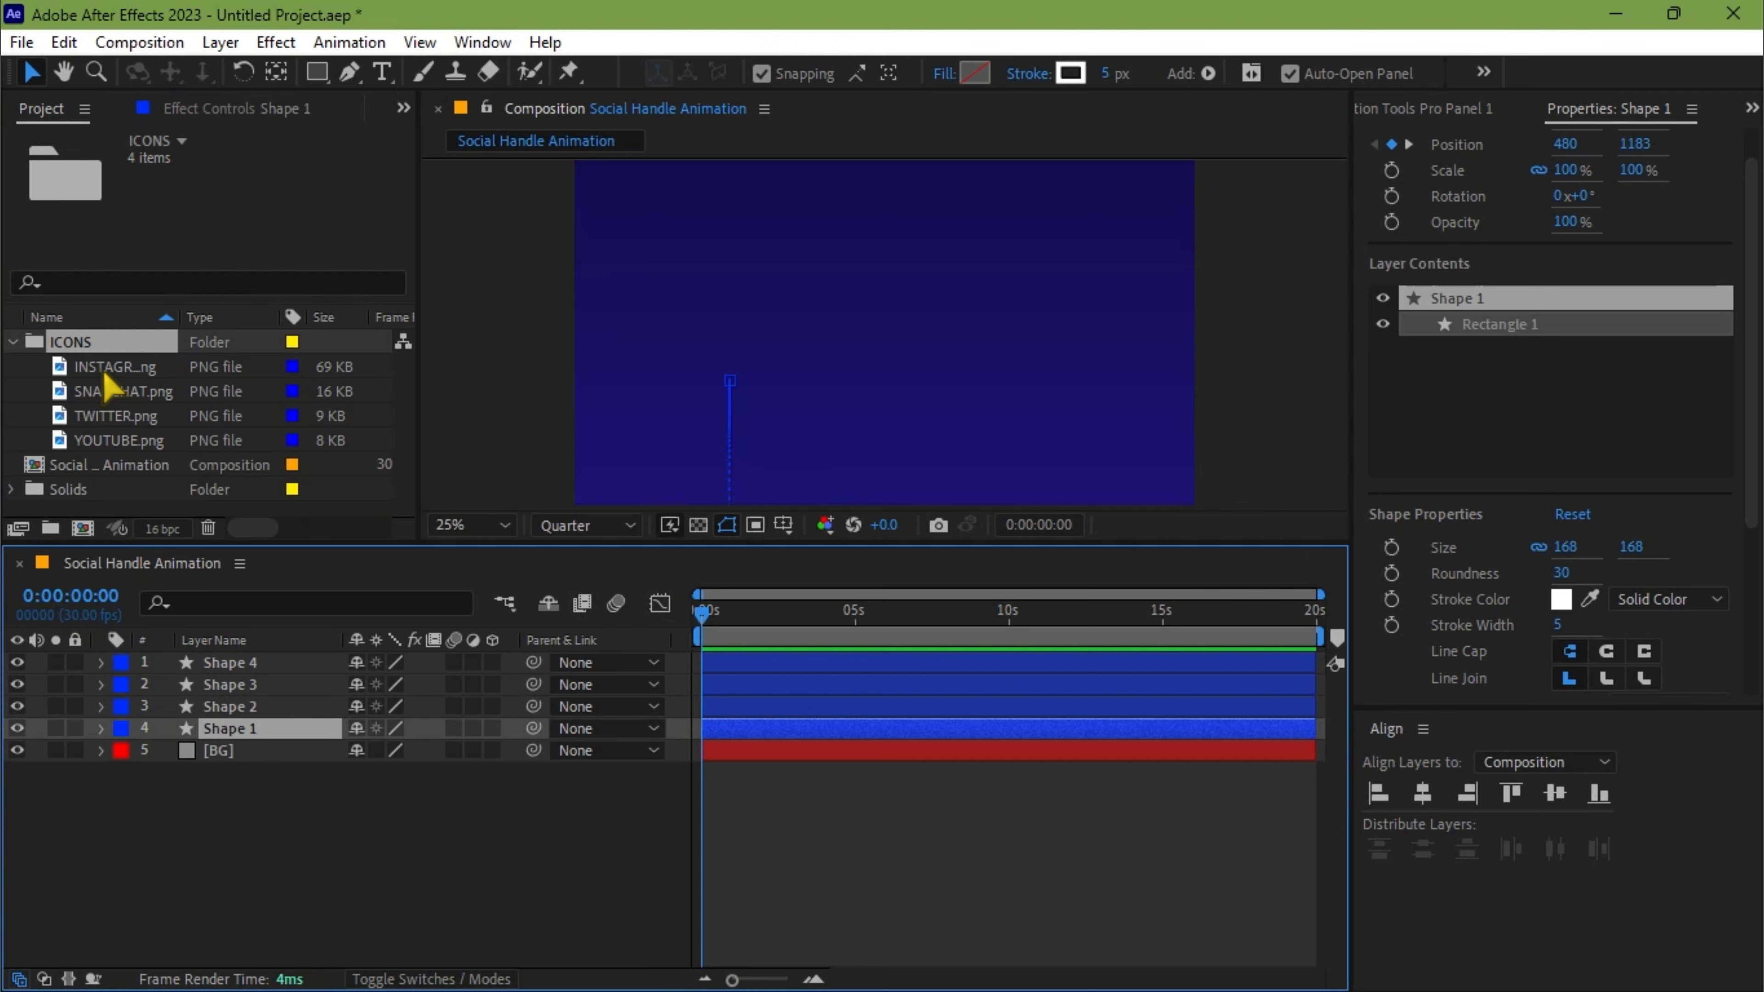
{"action": "left_click_drag", "start_coordinate": [100, 374], "coordinate": [236, 733]}
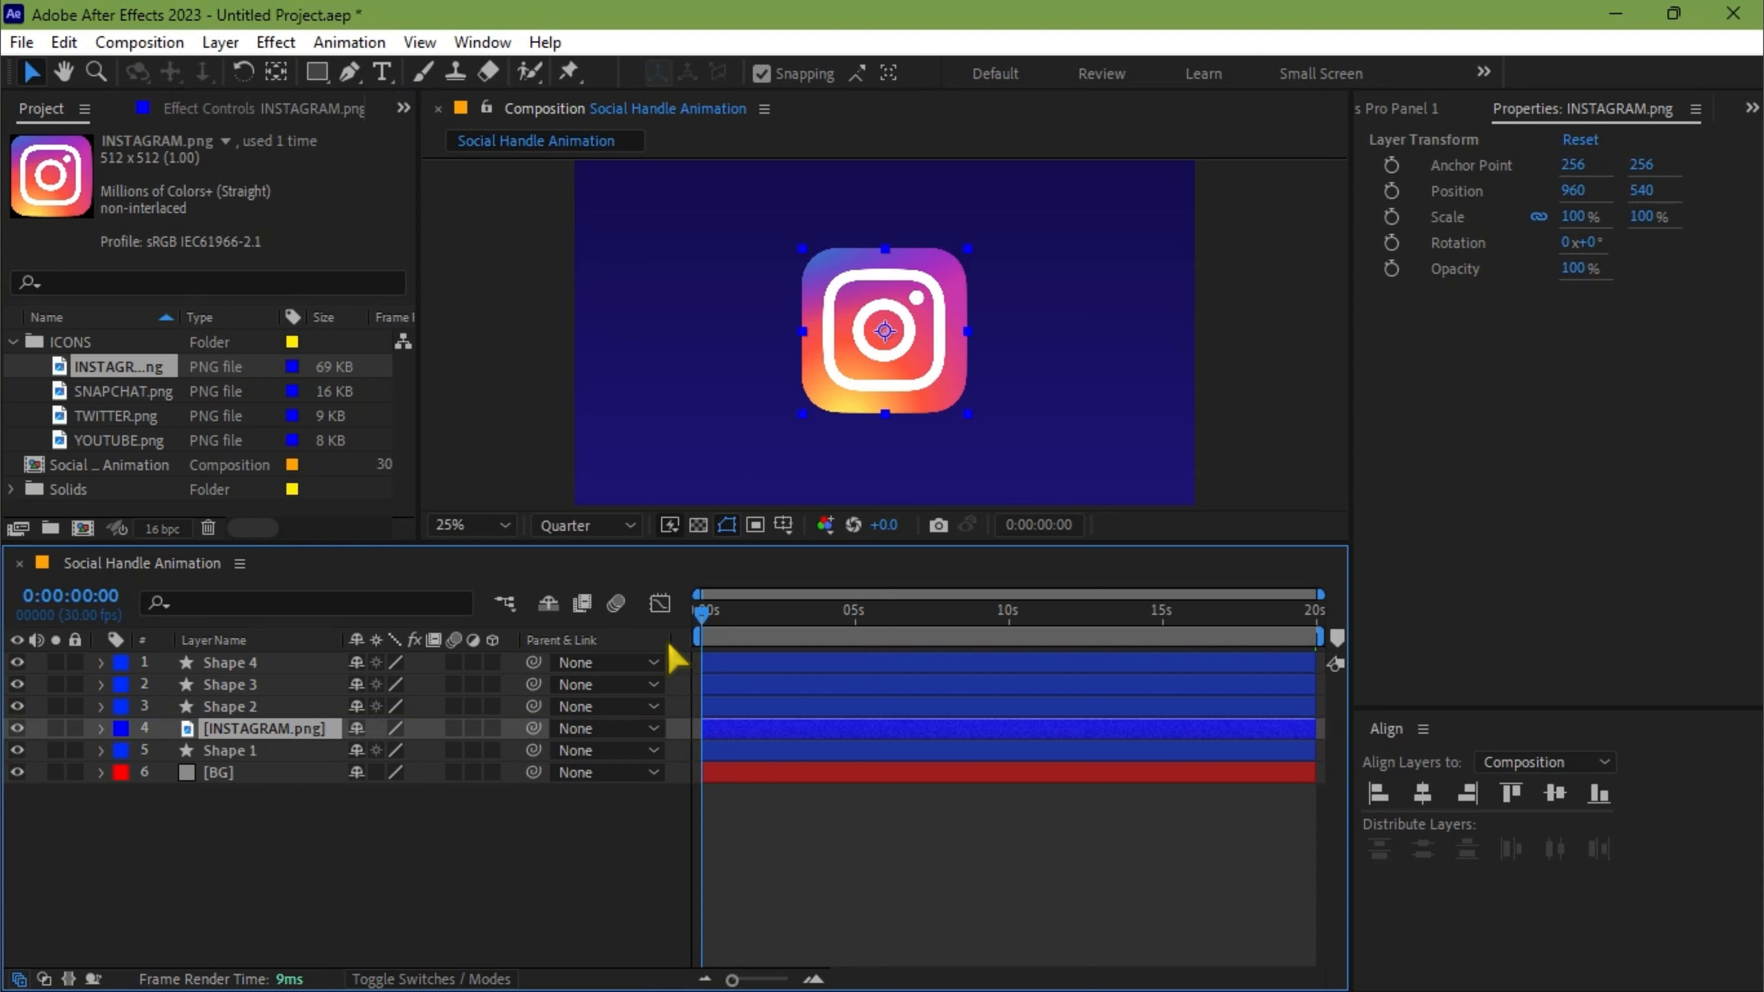
{"action": "key", "text": "s"}
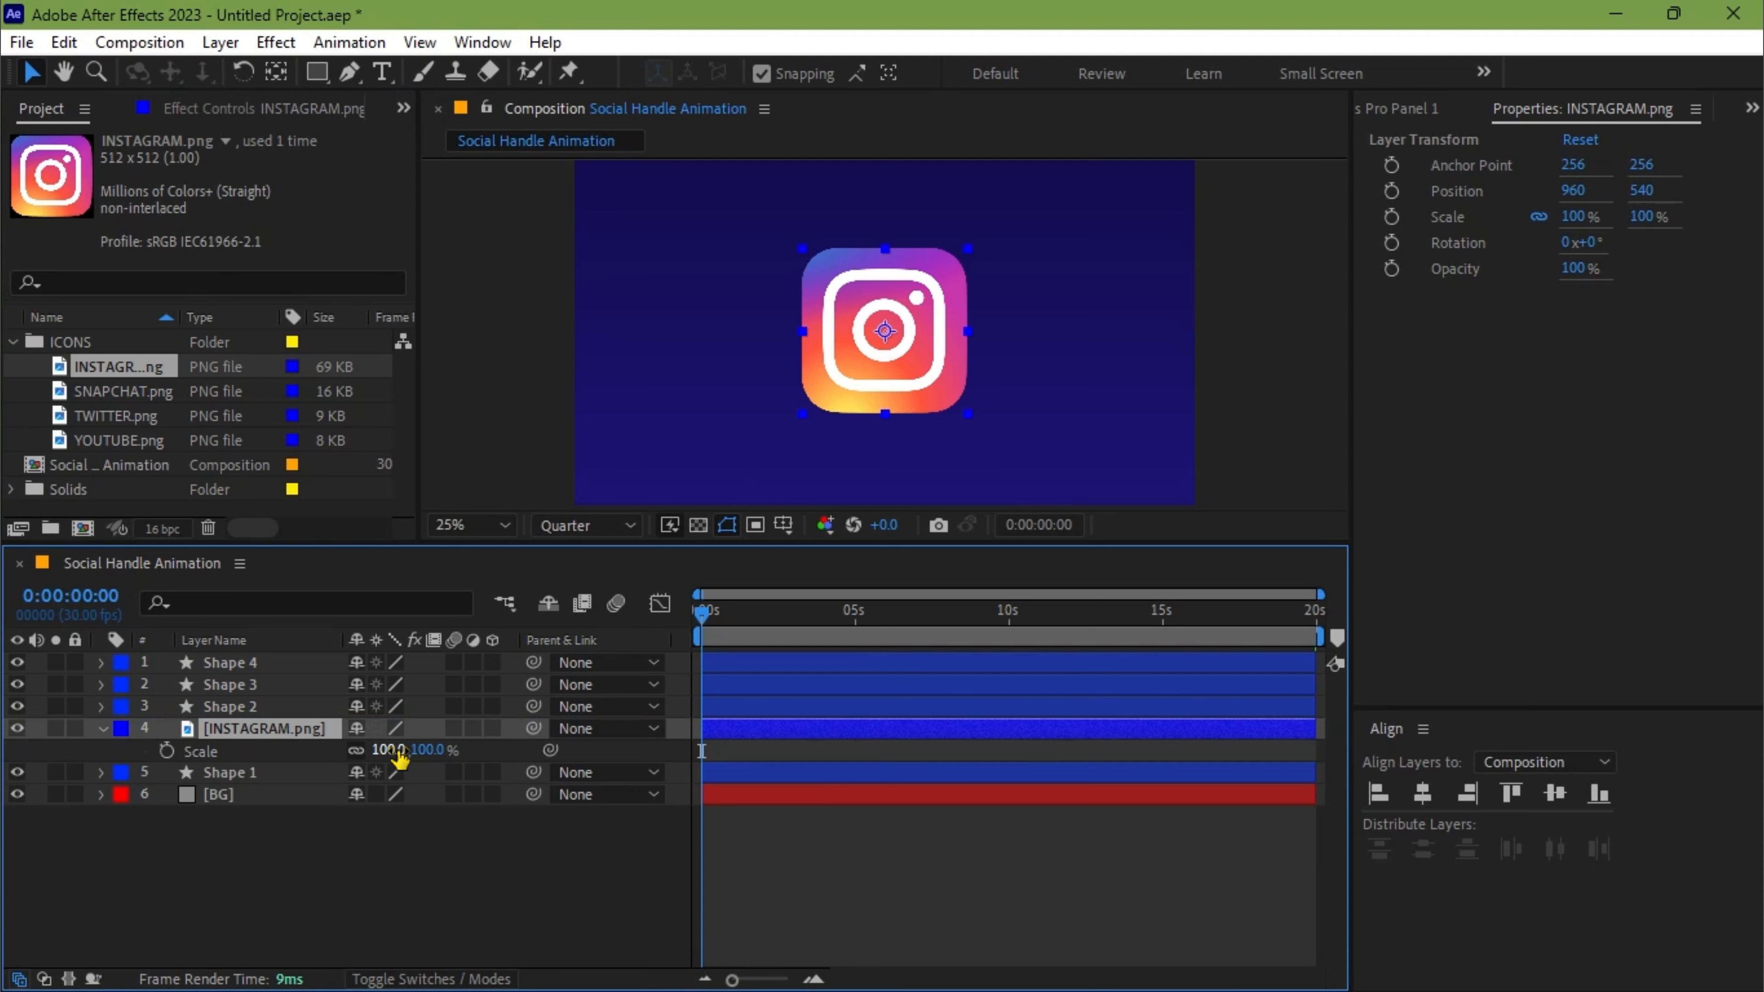
{"action": "left_click_drag", "start_coordinate": [352, 750], "coordinate": [300, 753]}
{"action": "left_click", "coordinate": [384, 751]}
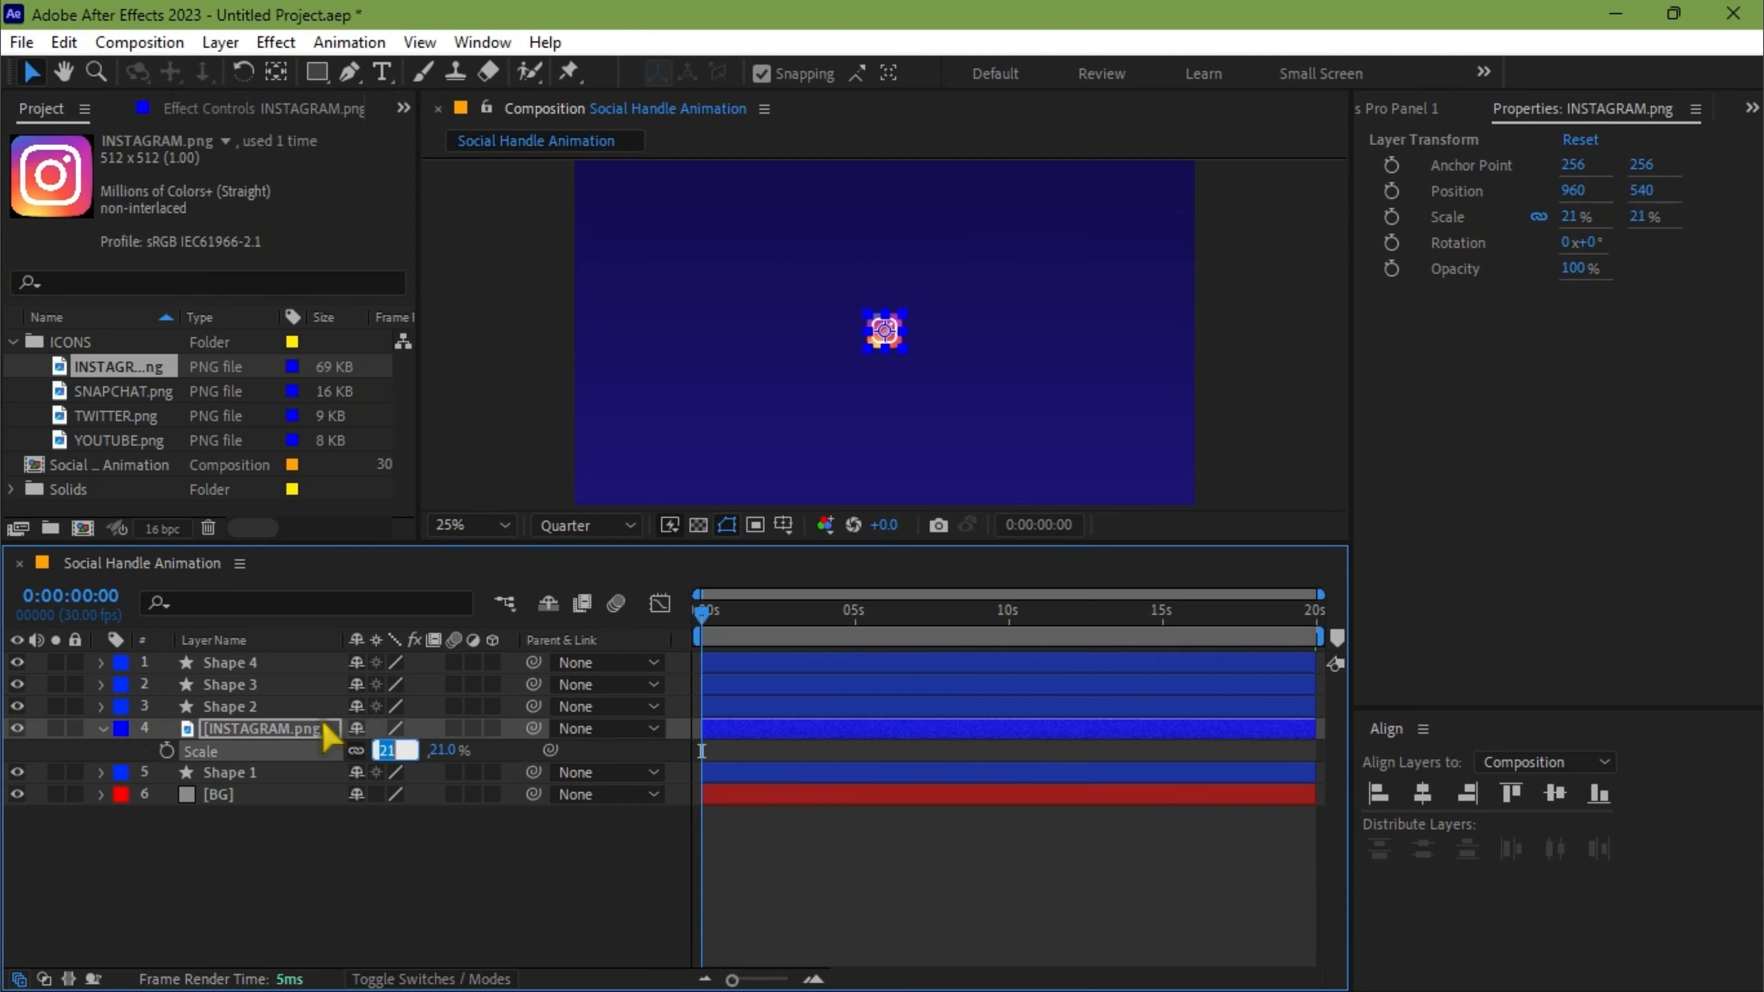
{"action": "type", "text": "25"}
{"action": "key", "text": "Return"}
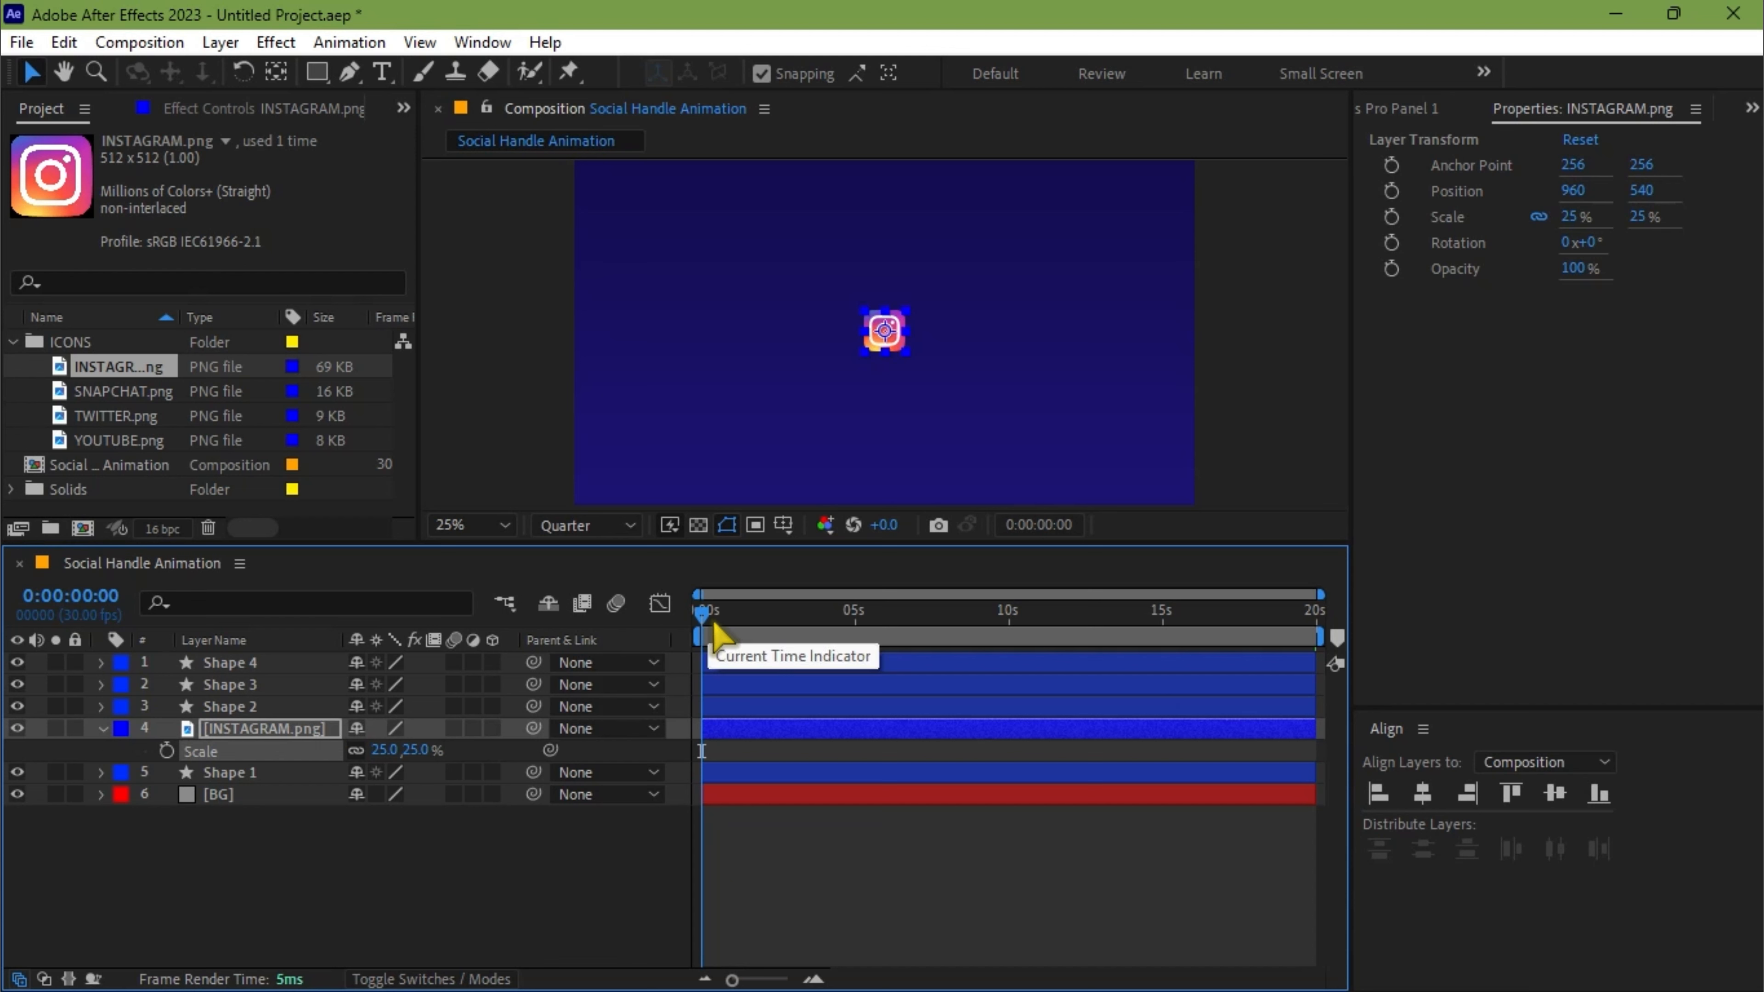
- Play forward to 0:00:02:17 and center the Instagram icon inside the Shape 1 outline at position 480, 691
{"action": "key", "text": "space"}
{"action": "key", "text": "space"}
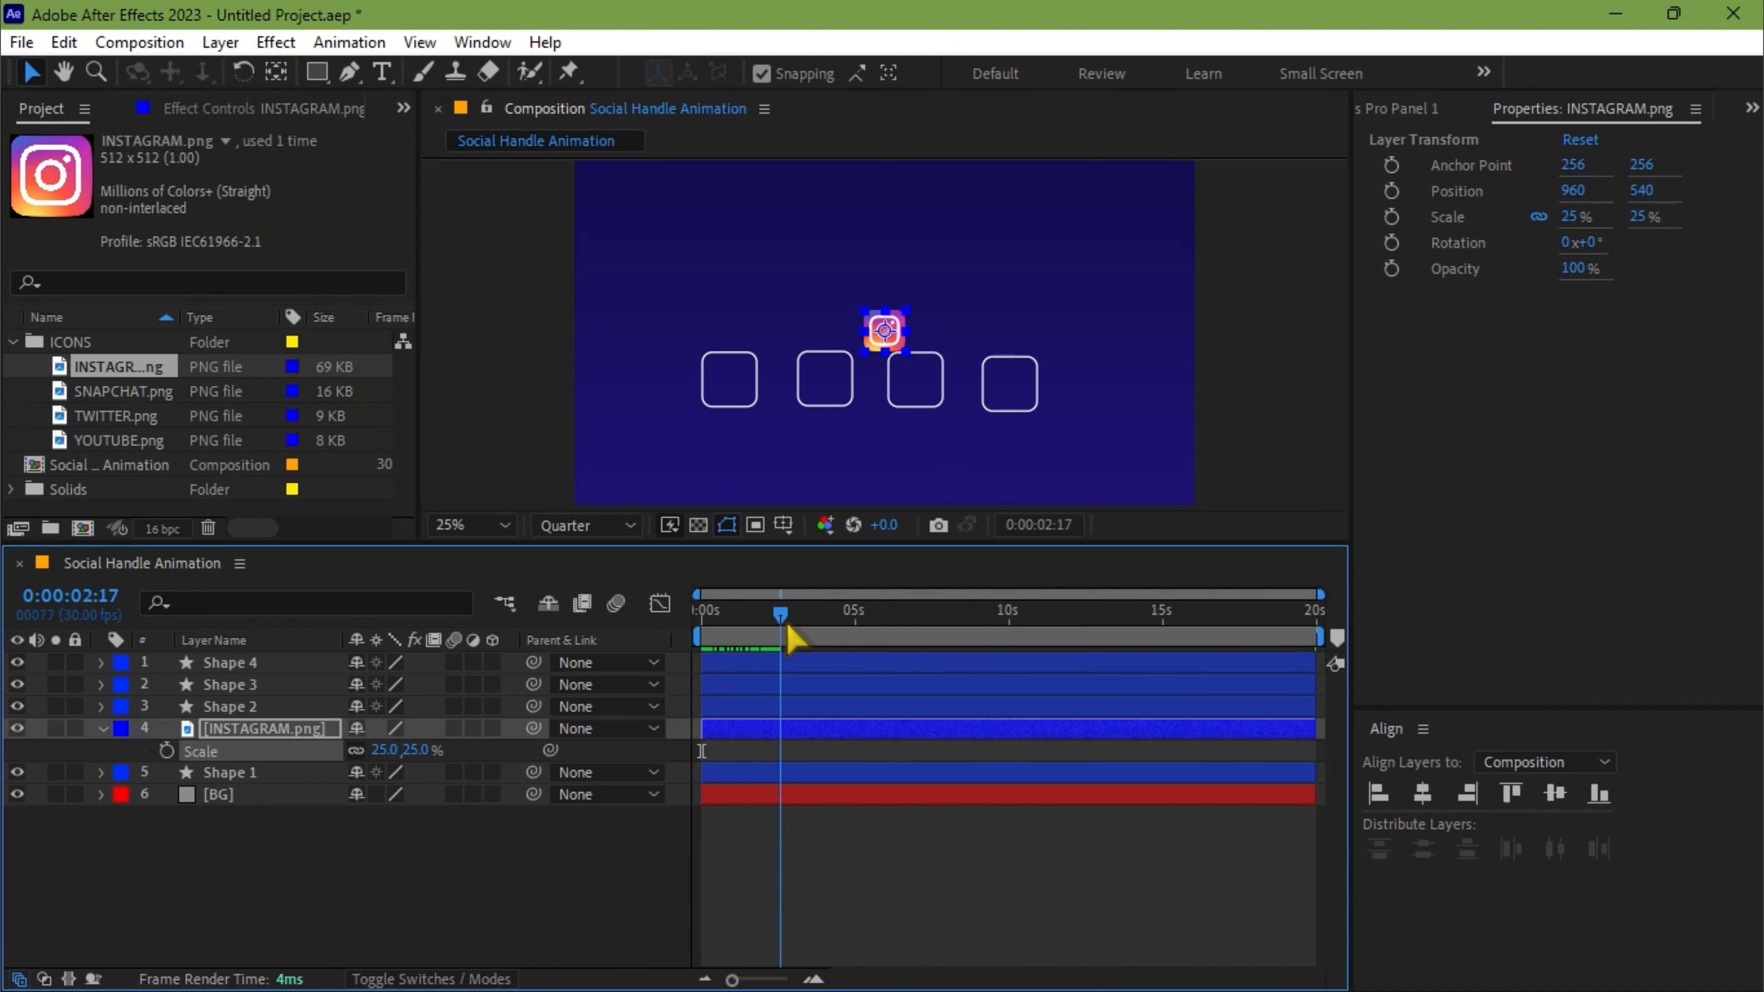
{"action": "left_click_drag", "start_coordinate": [890, 345], "coordinate": [727, 378]}
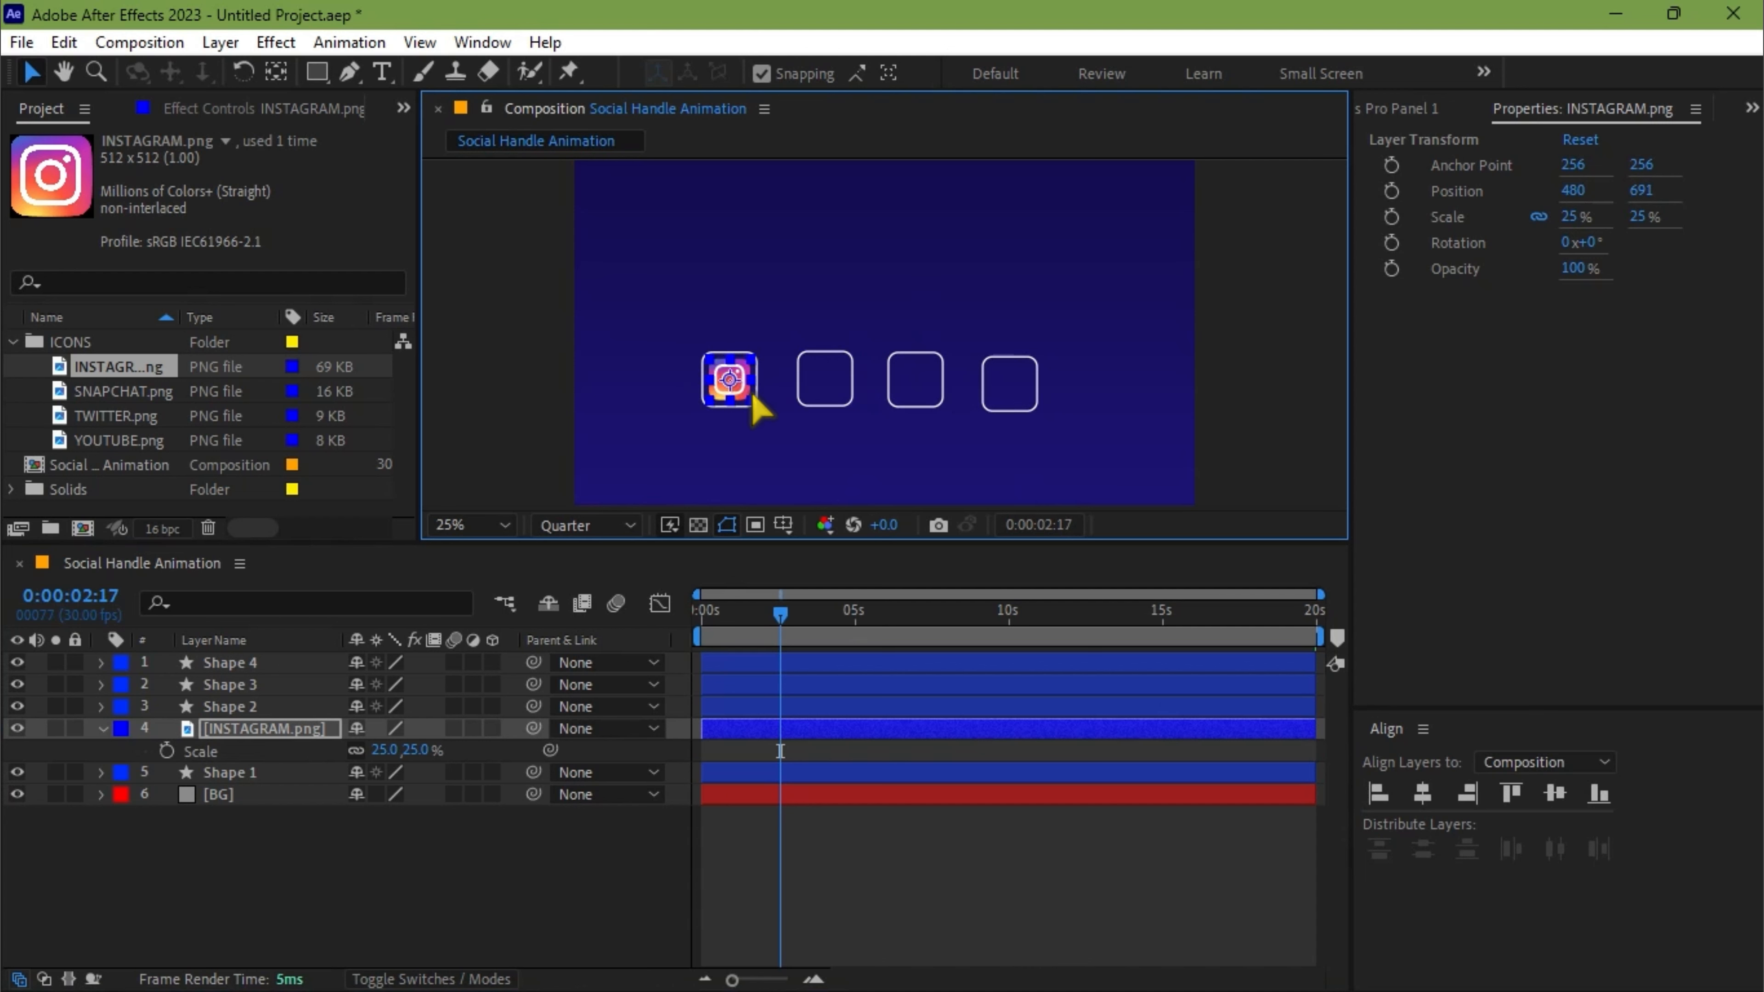
- Set the INSTAGRAM.png layer's scale to 26% and play back the composition to check the fit
{"action": "key", "text": "space"}
{"action": "left_click", "coordinate": [385, 750]}
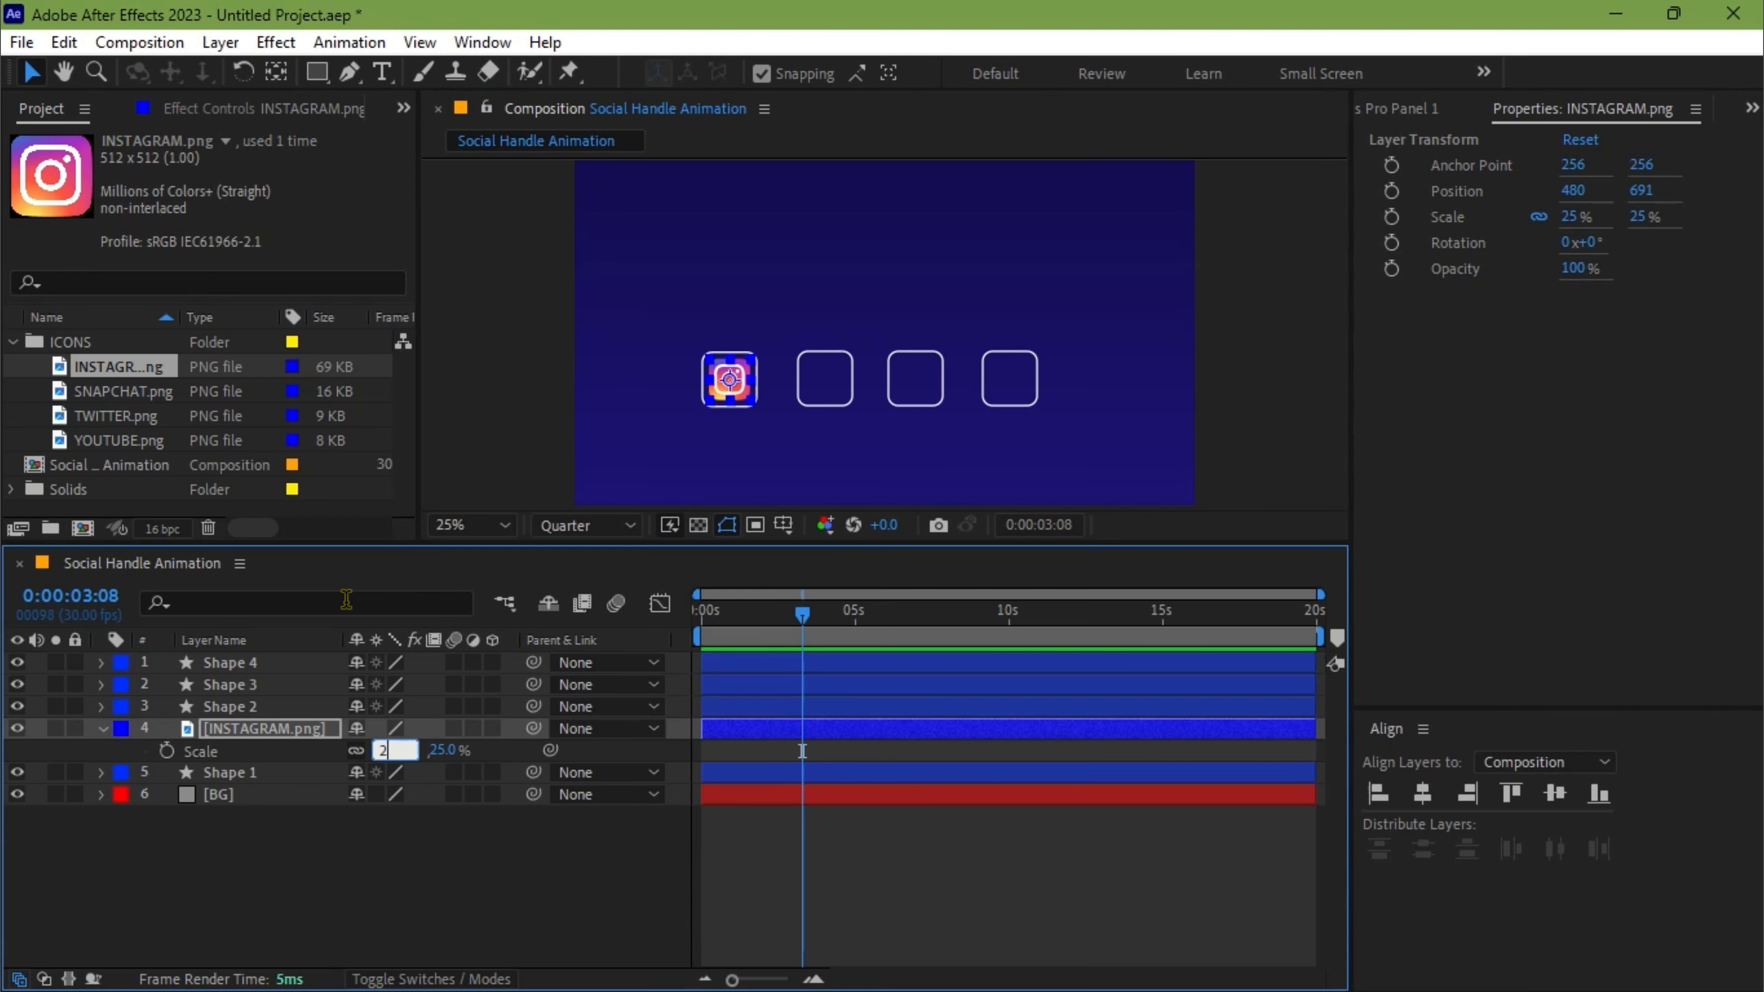
{"action": "key", "text": "Return"}
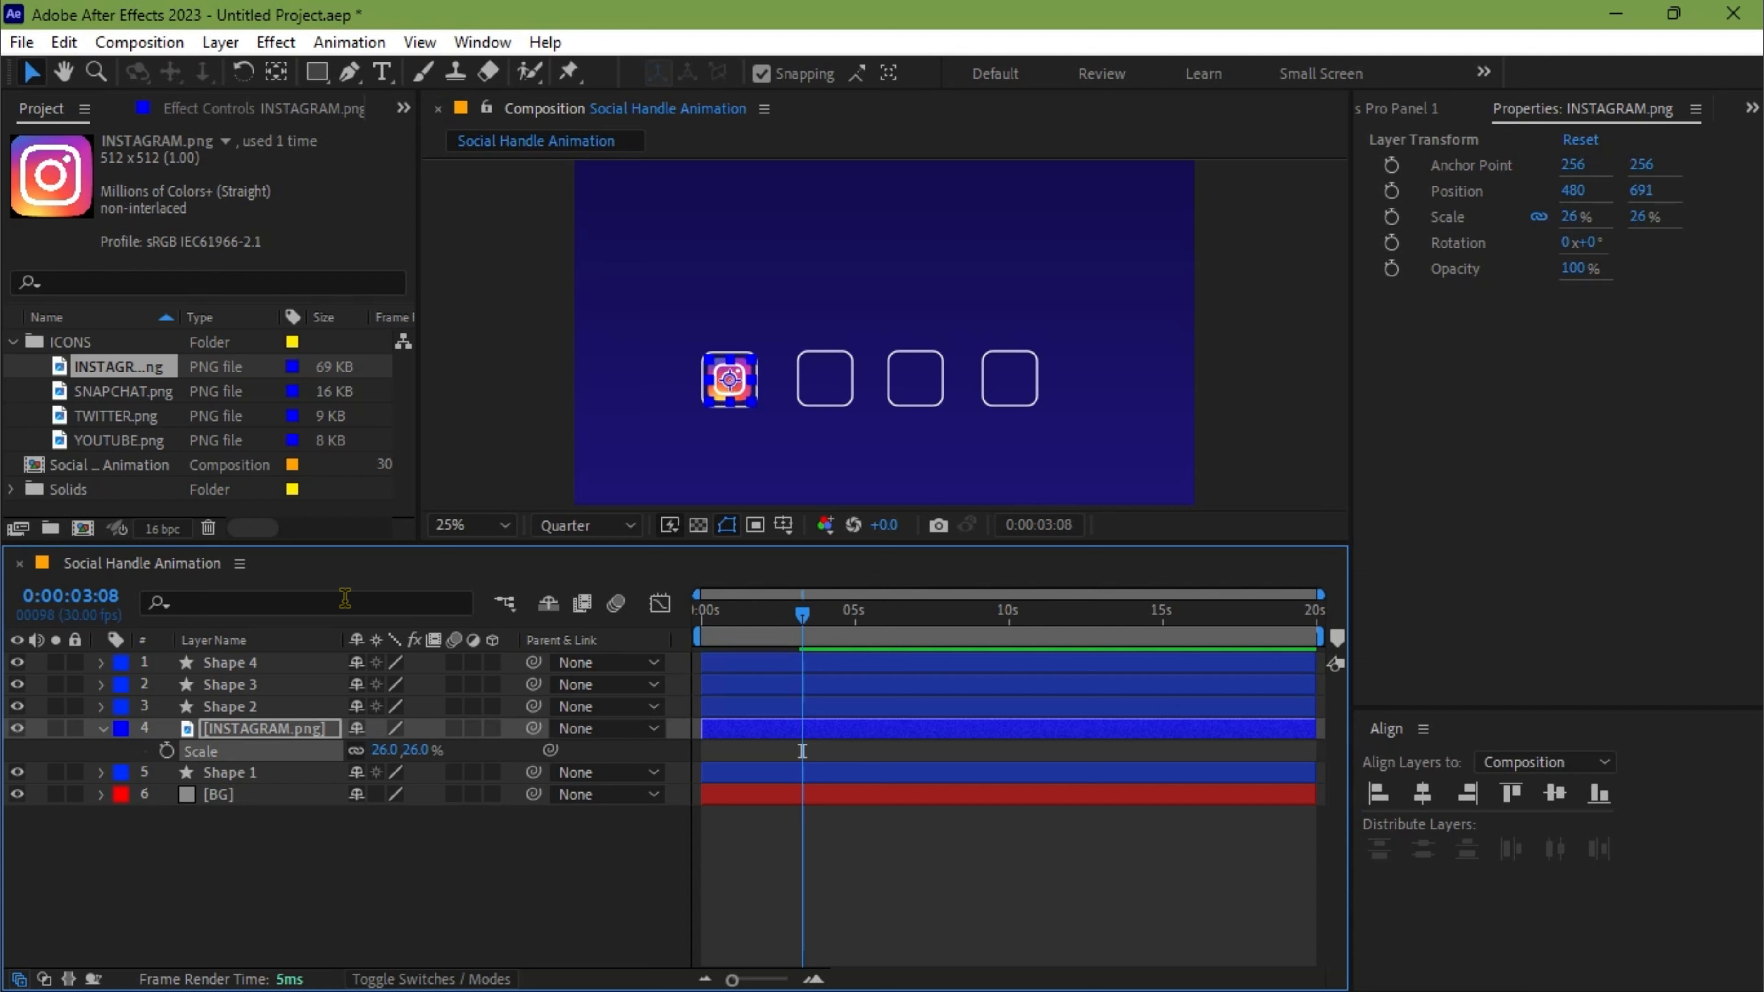
{"action": "key", "text": "space"}
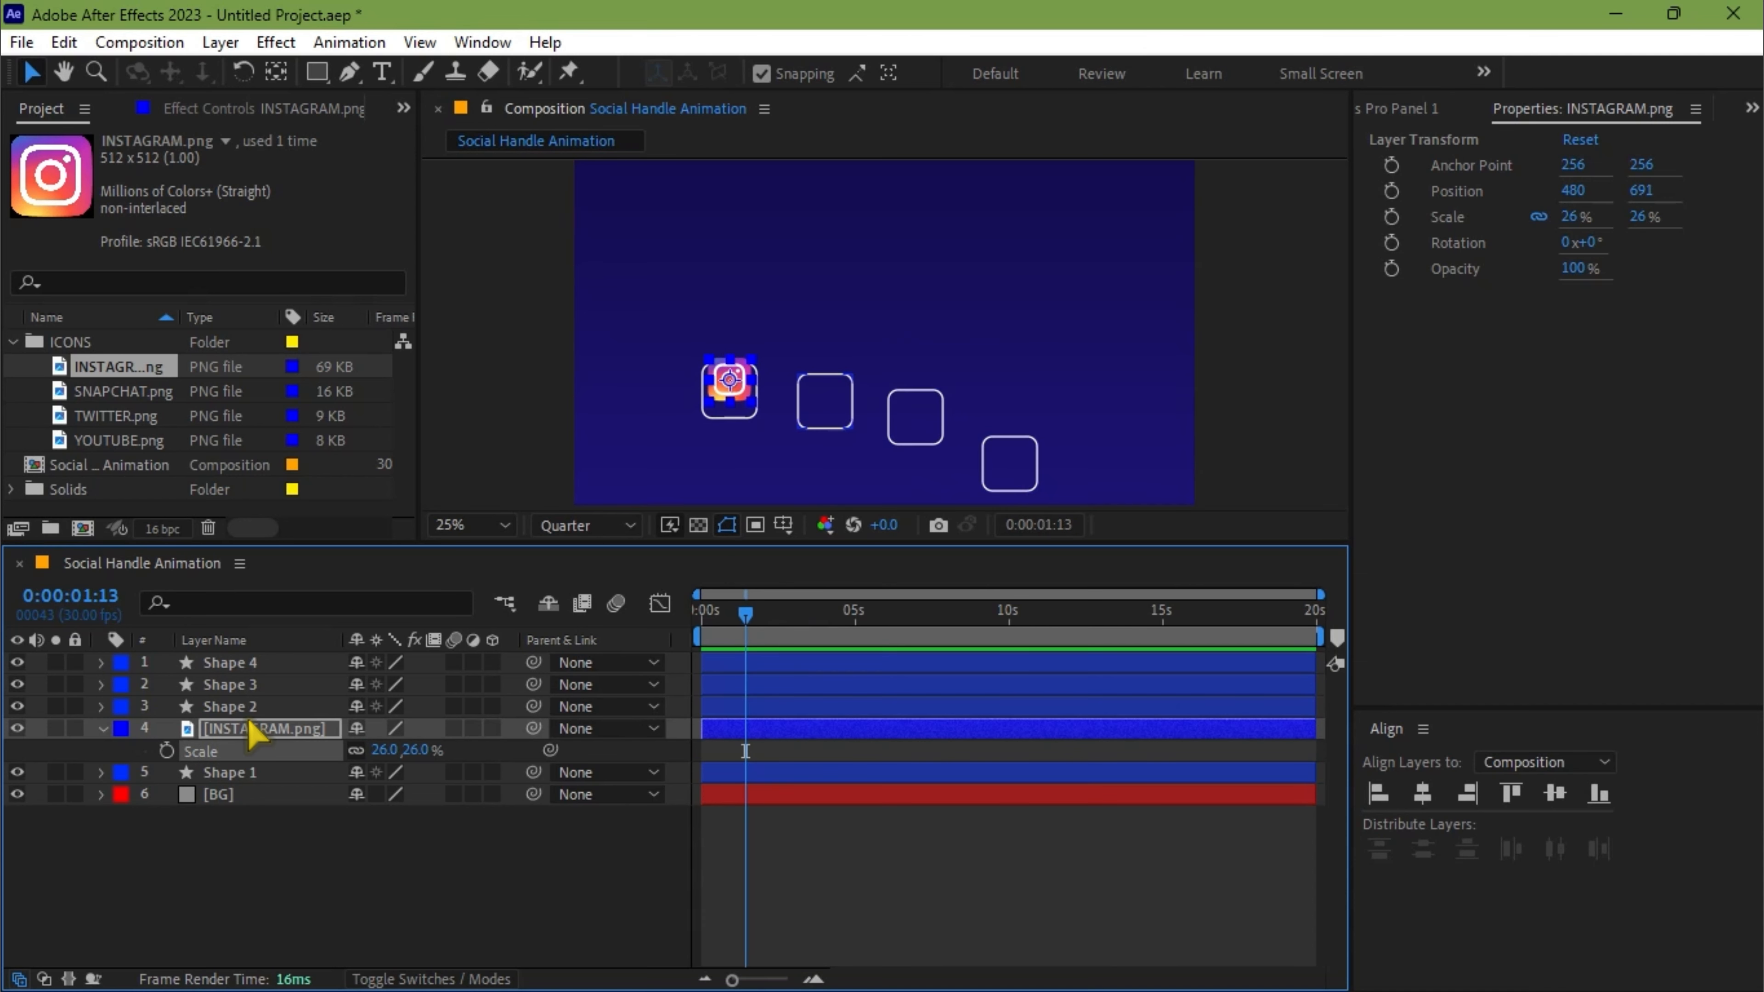
- Duplicate the Instagram layer above Shape 2, replace the copy's source with SNAPCHAT.png and center it in the second outline at 776, 687
{"action": "left_click", "coordinate": [251, 734]}
{"action": "key", "text": "ctrl+d"}
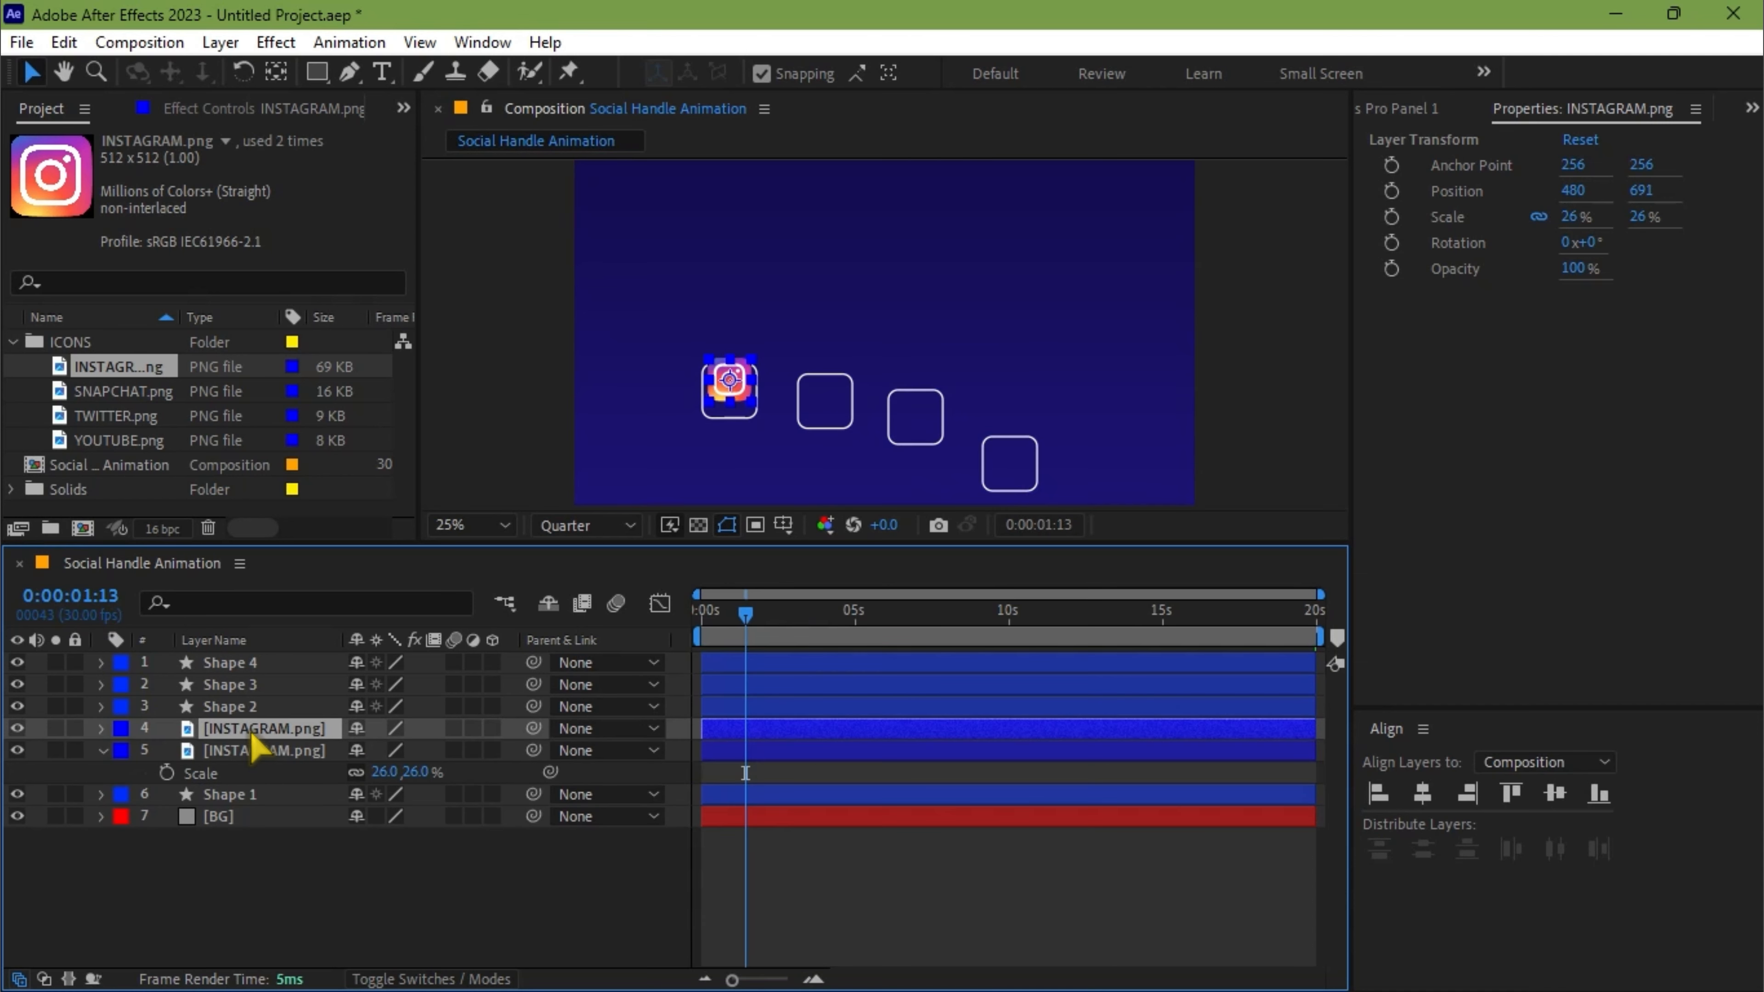
{"action": "left_click_drag", "start_coordinate": [246, 740], "coordinate": [243, 706]}
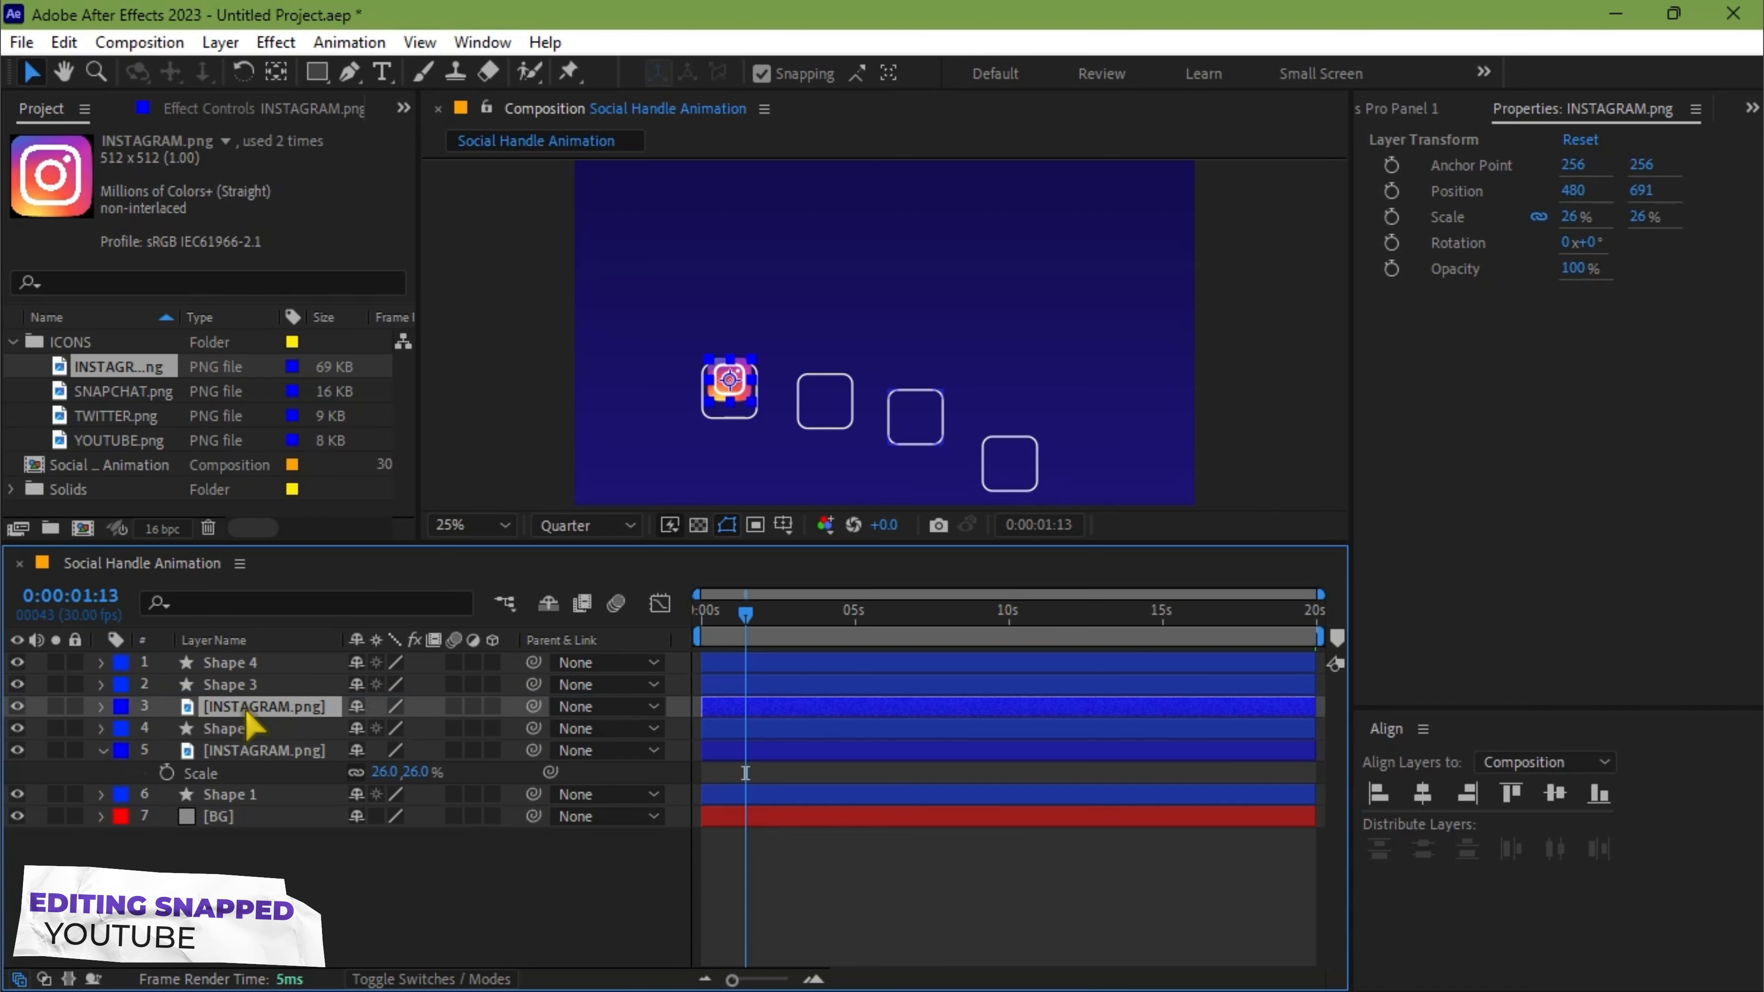
{"action": "left_click", "coordinate": [97, 393]}
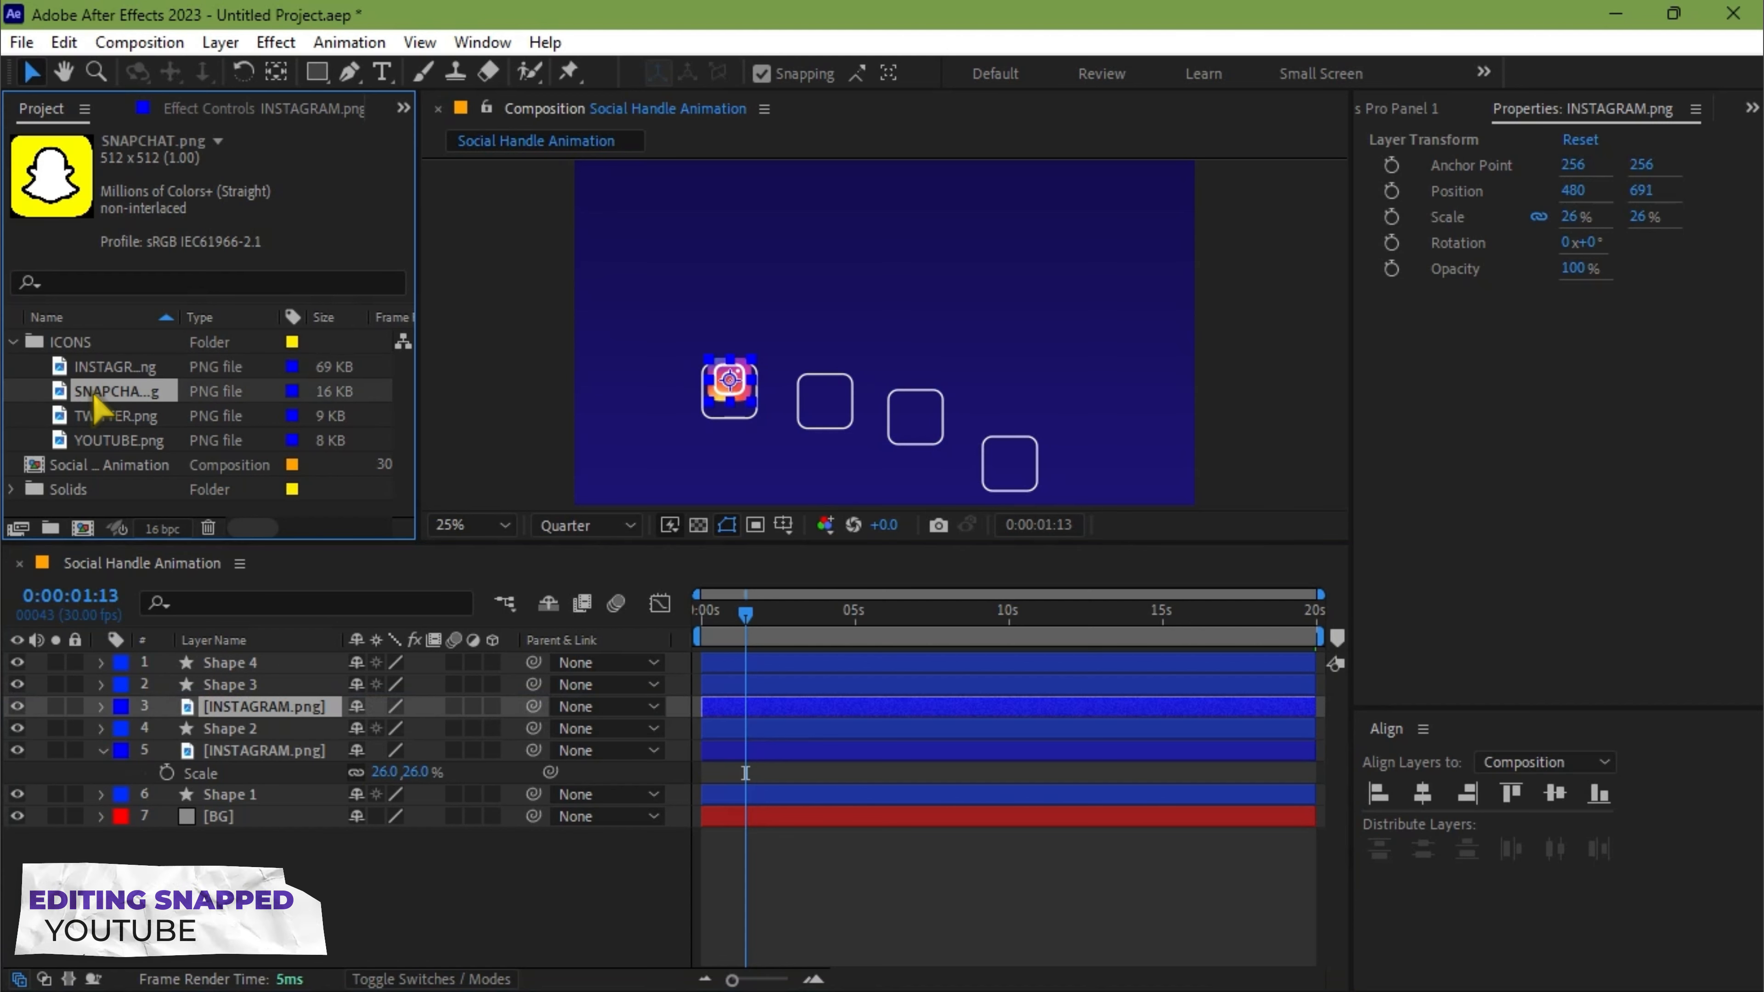
{"action": "left_click_drag", "start_coordinate": [95, 400], "coordinate": [235, 726]}
{"action": "key", "text": "space"}
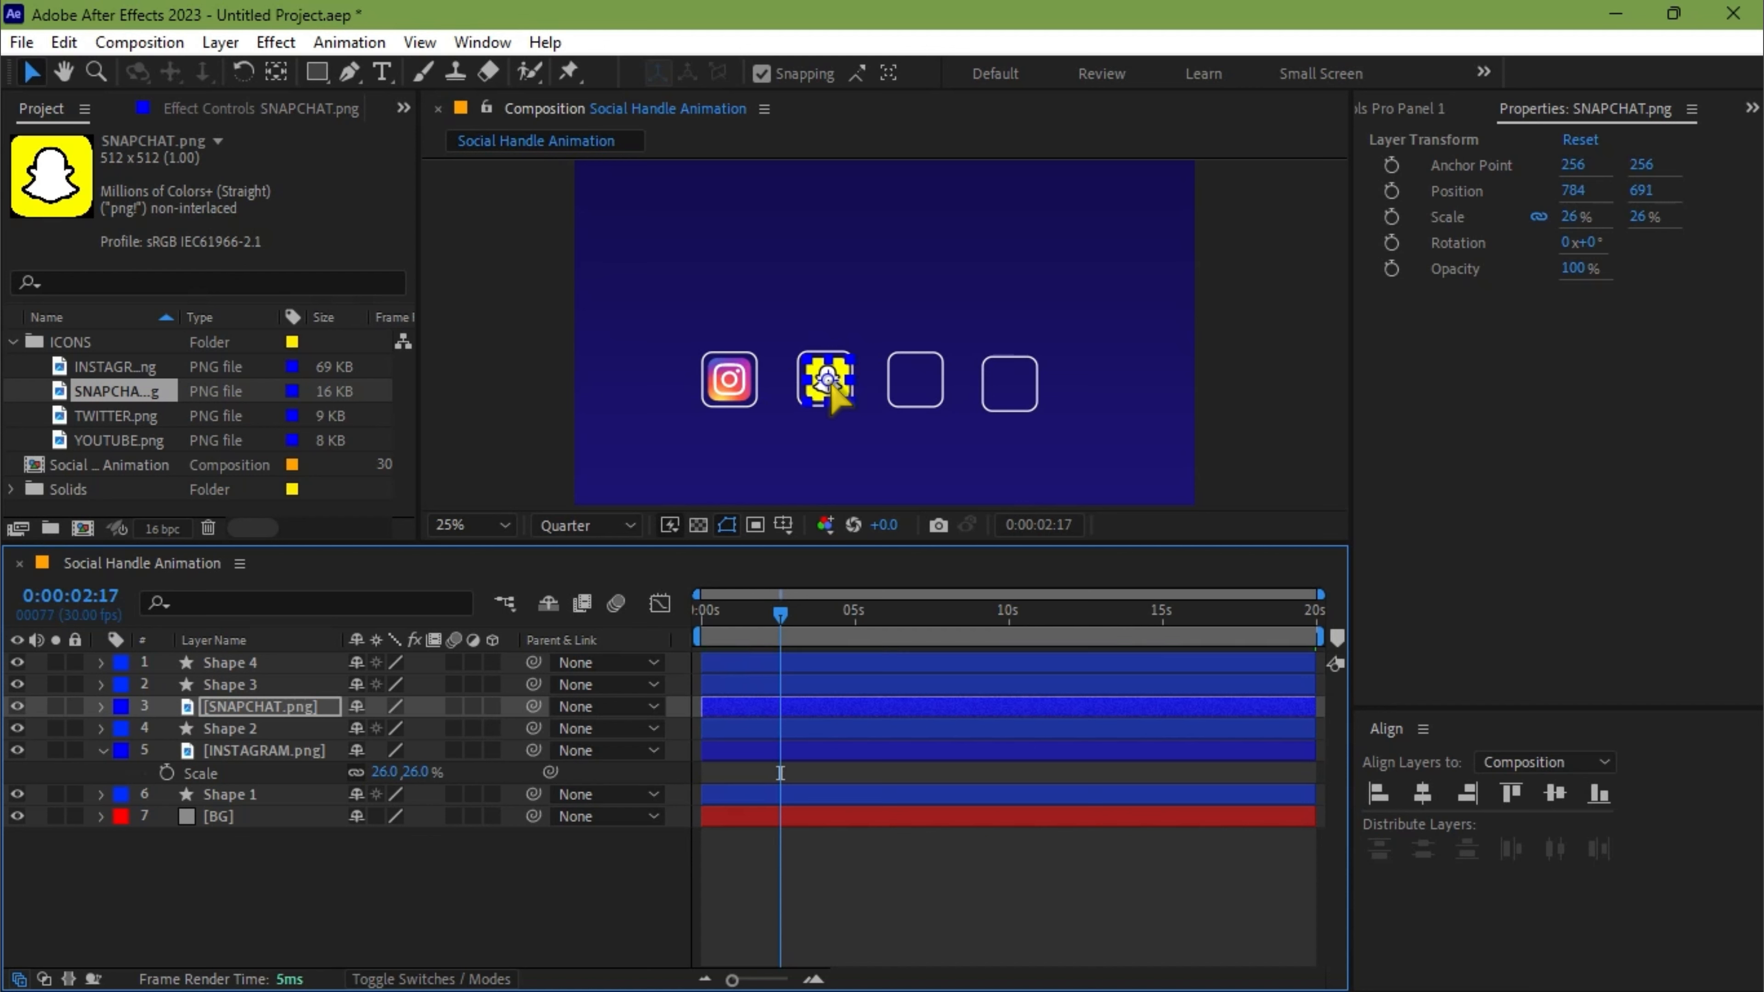
{"action": "key", "text": "space"}
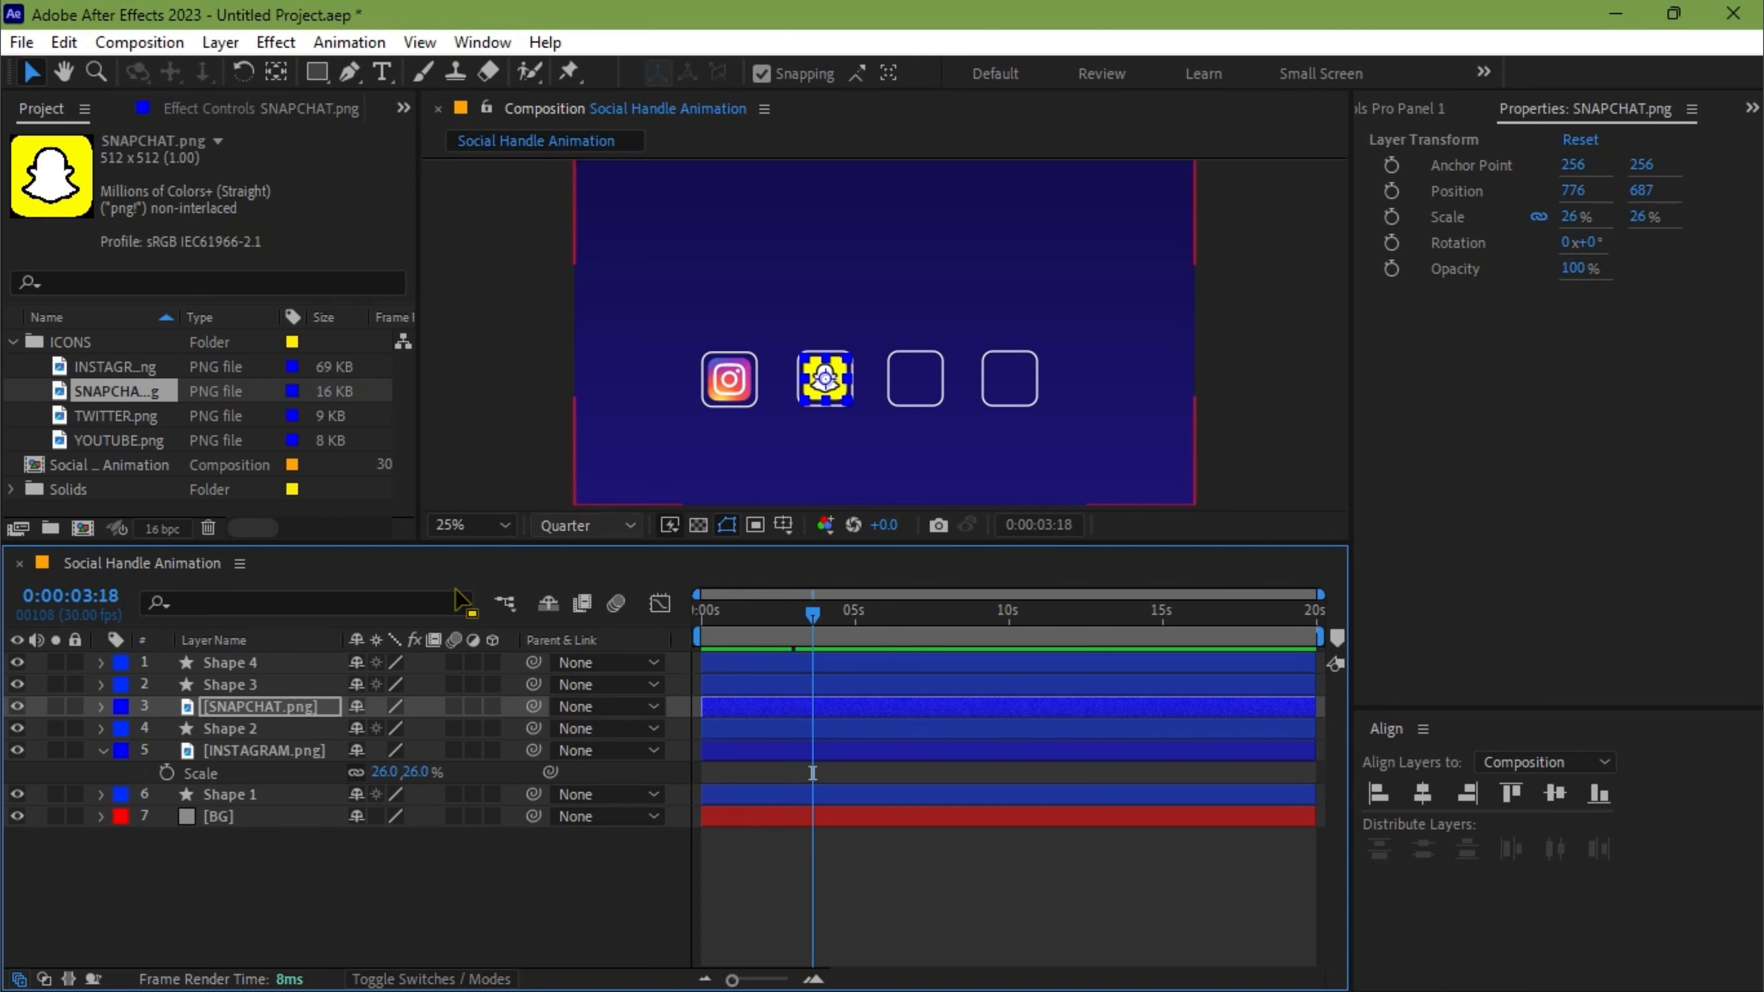
- Duplicate the Snapchat icon layer and shift the copy horizontally into the third outline at position 1056, 687
{"action": "left_click", "coordinate": [266, 710]}
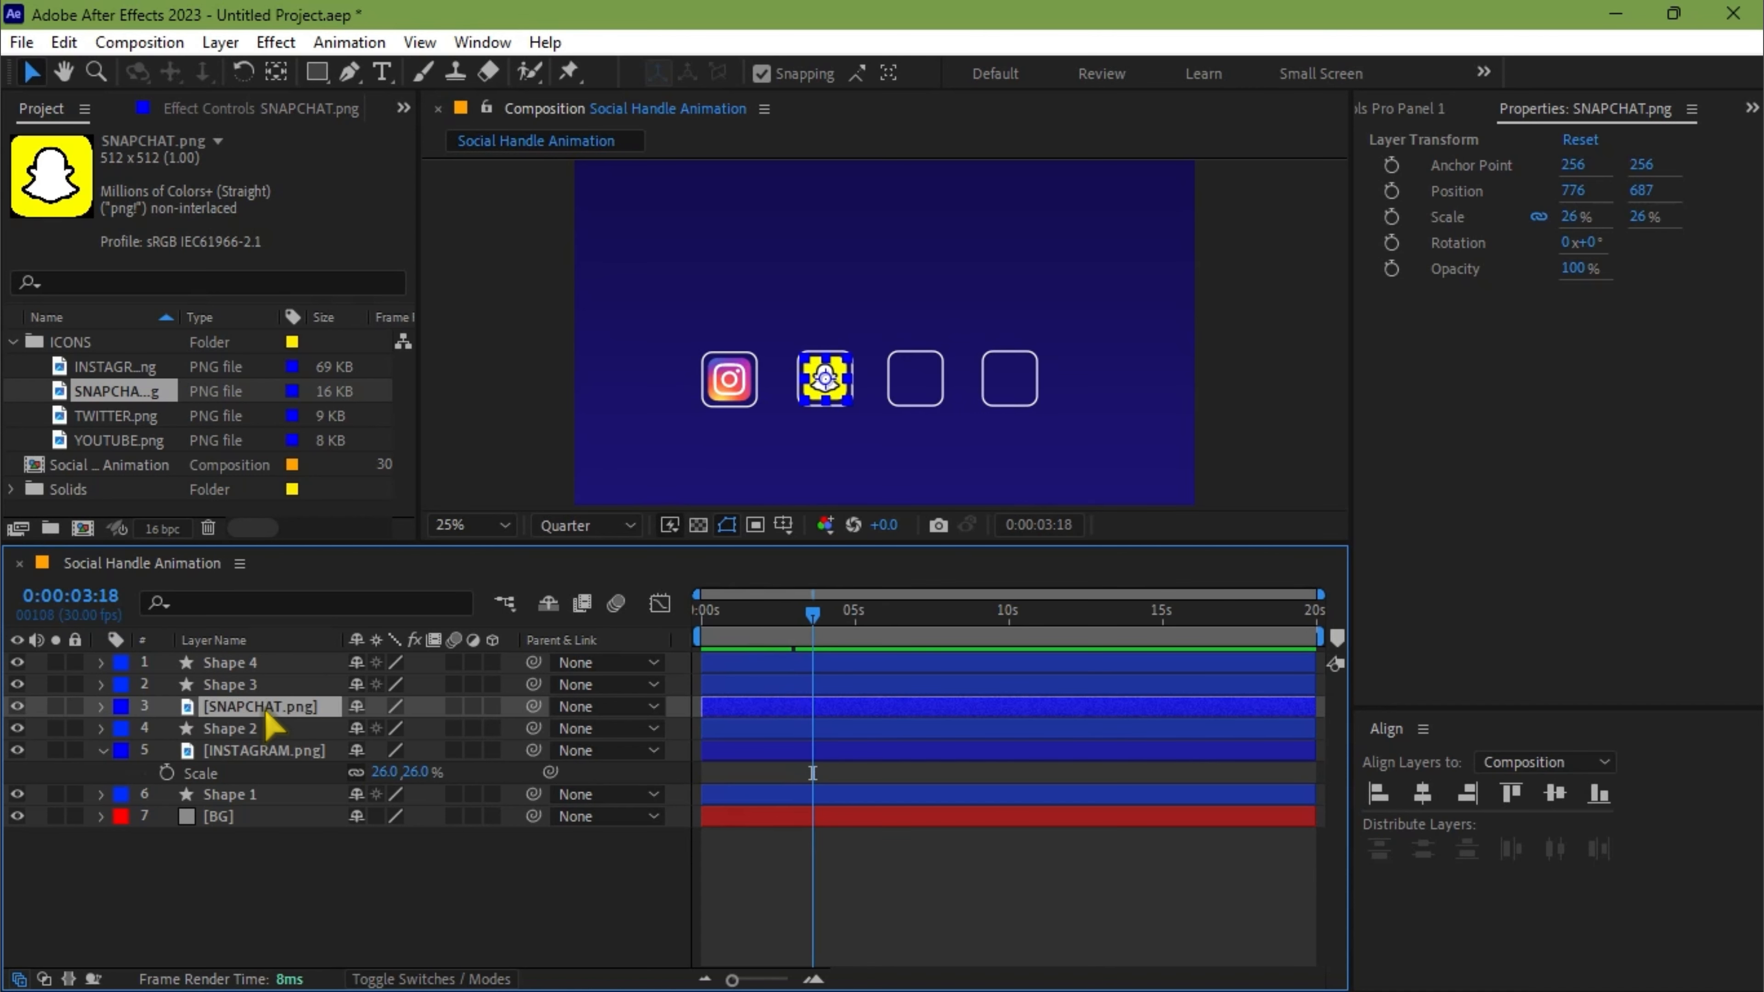
{"action": "key", "text": "ctrl+d"}
{"action": "key", "text": "shift+Right"}
{"action": "key", "text": "shift+Right"}
{"action": "key", "text": "shift+Right"}
{"action": "key", "text": "shift+Right"}
{"action": "key", "text": "shift+Right"}
{"action": "key", "text": "shift+Right"}
{"action": "key", "text": "shift+Right"}
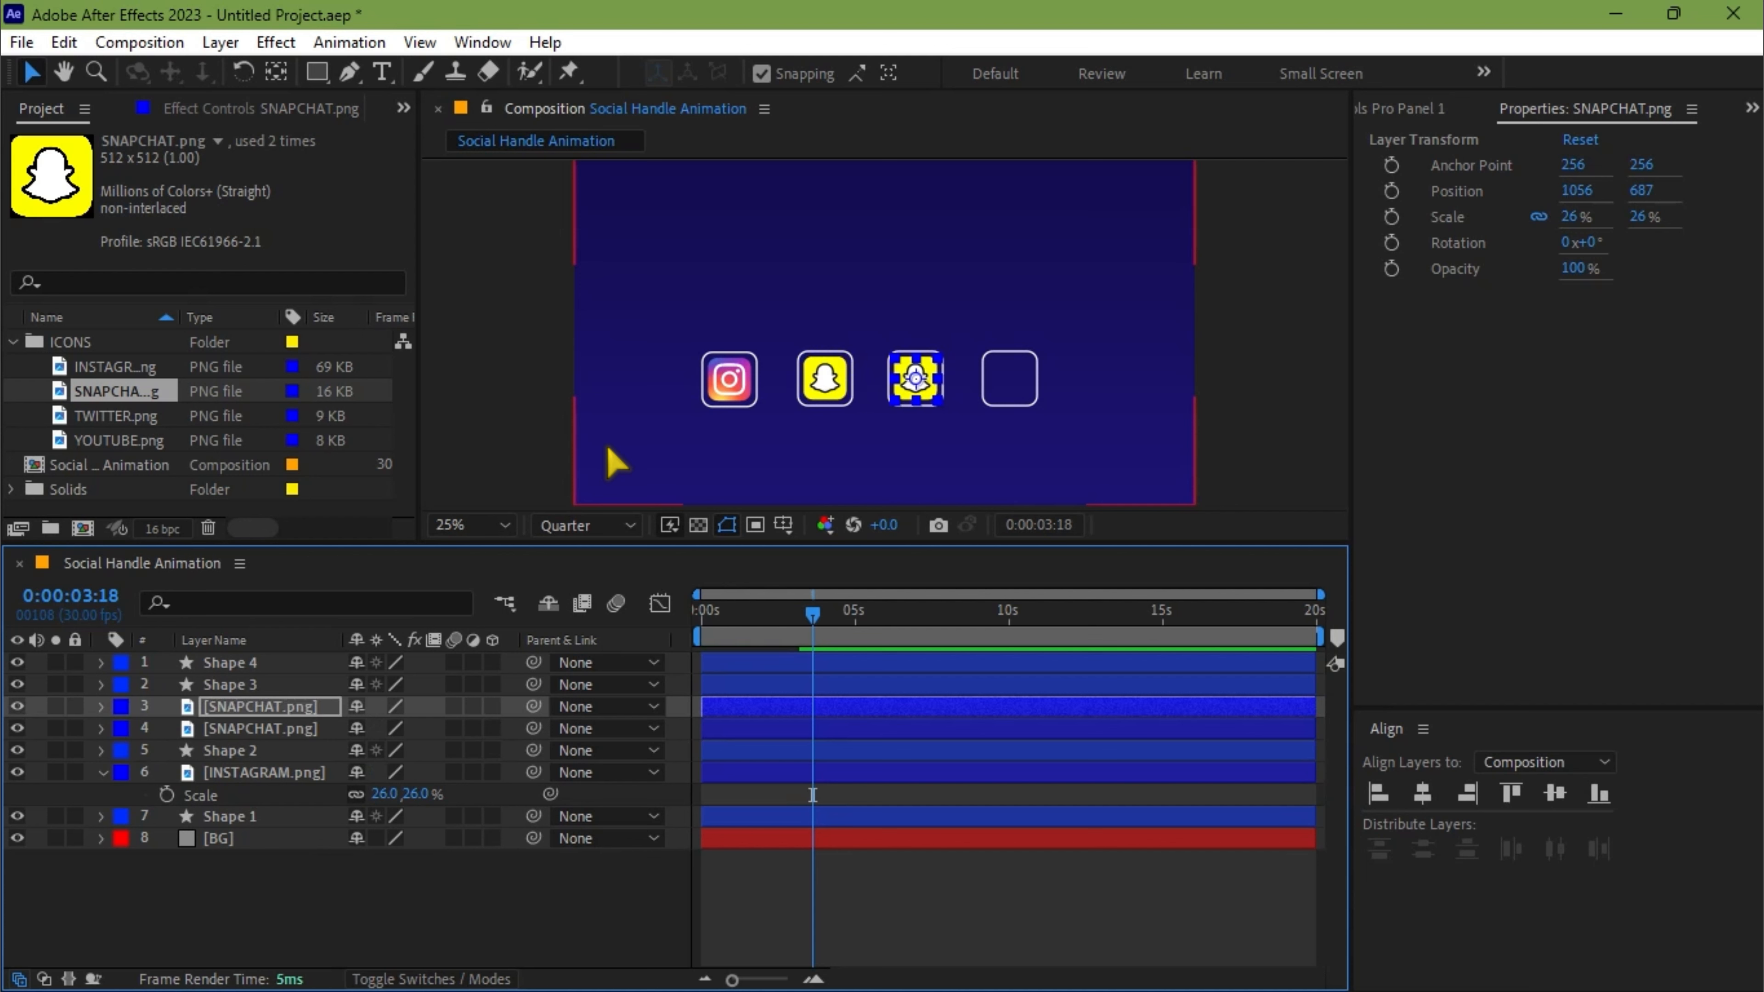
- Place the duplicated Snapchat layer above Shape 3 and replace its source with TWITTER.png
{"action": "left_click_drag", "start_coordinate": [247, 710], "coordinate": [247, 688]}
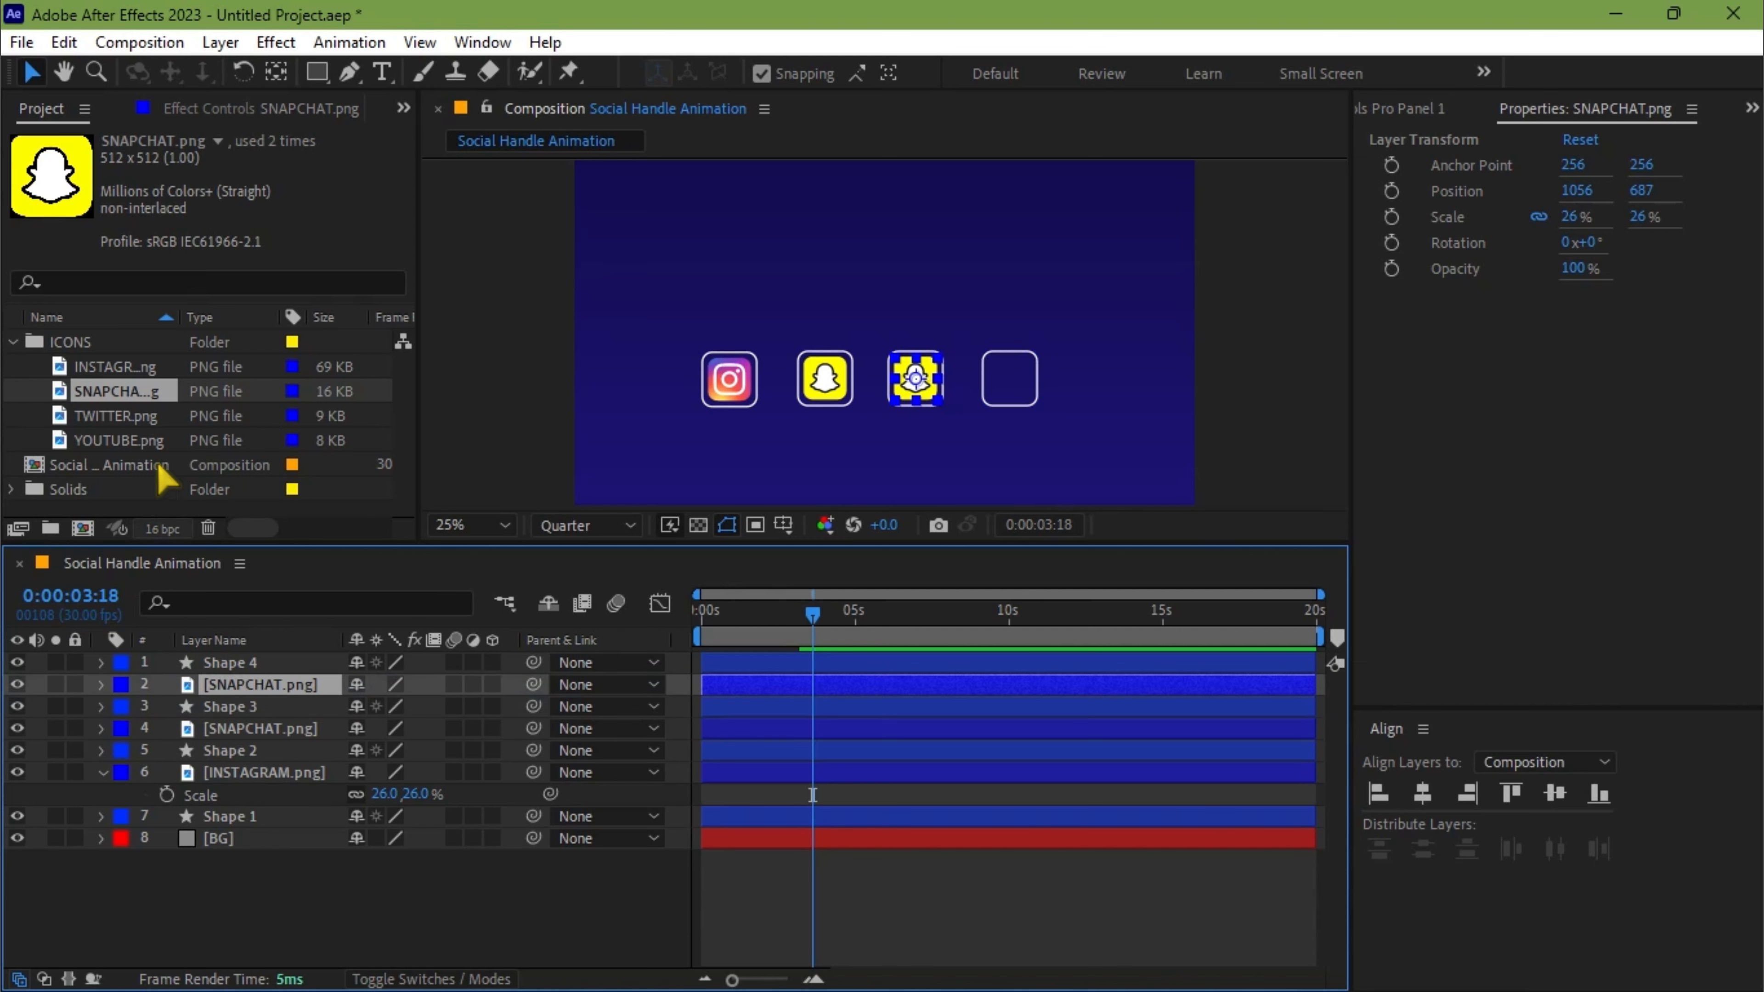
{"action": "left_click", "coordinate": [111, 417]}
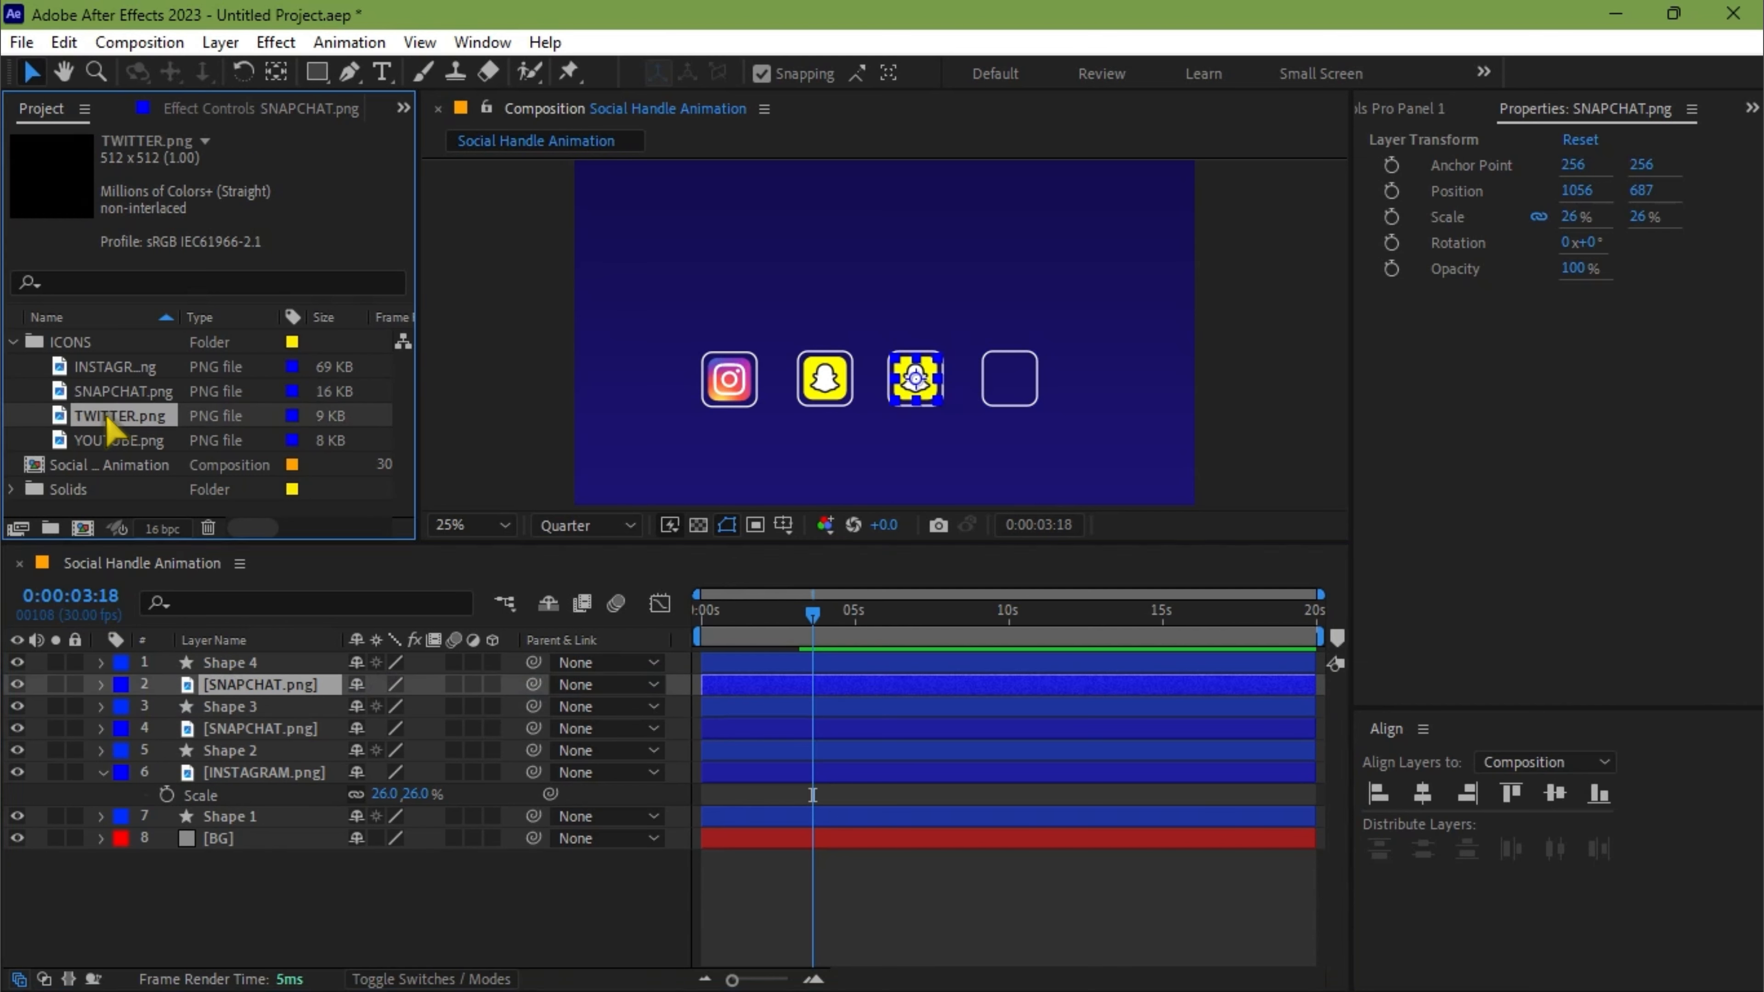
{"action": "left_click_drag", "start_coordinate": [118, 424], "coordinate": [243, 684]}
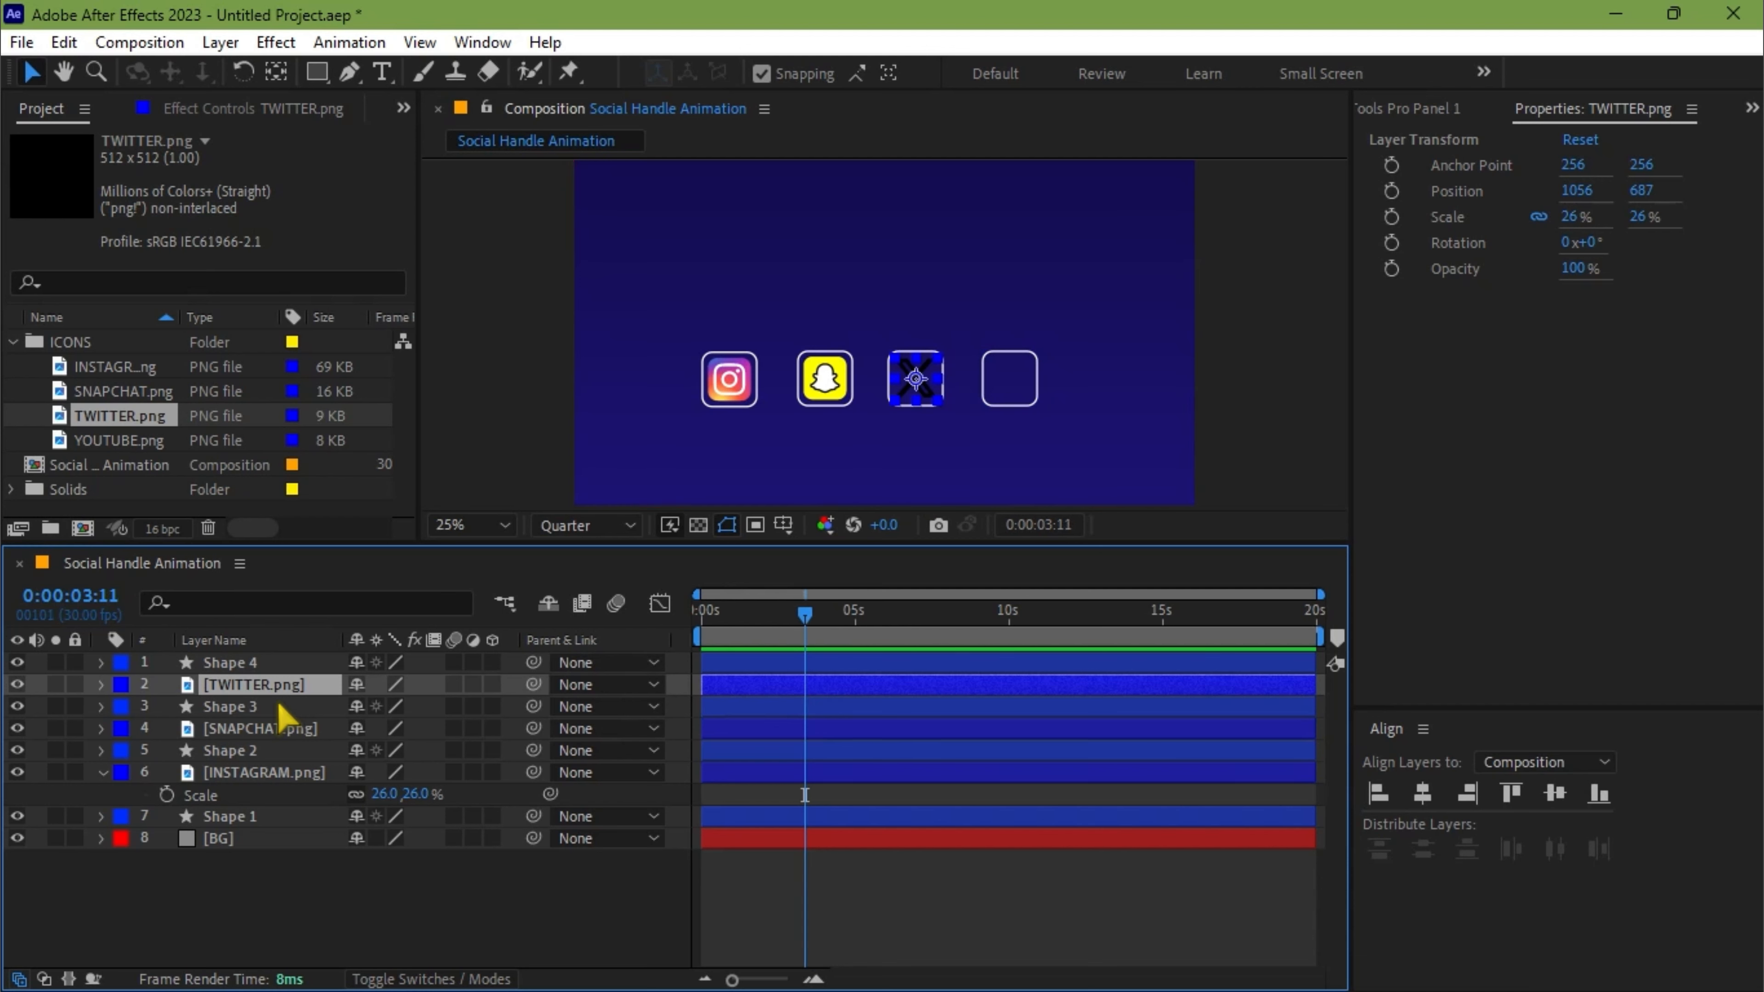
- Duplicate the Twitter layer, place the copy above Shape 4 and replace its source with YOUTUBE.png
{"action": "key", "text": "ctrl+d"}
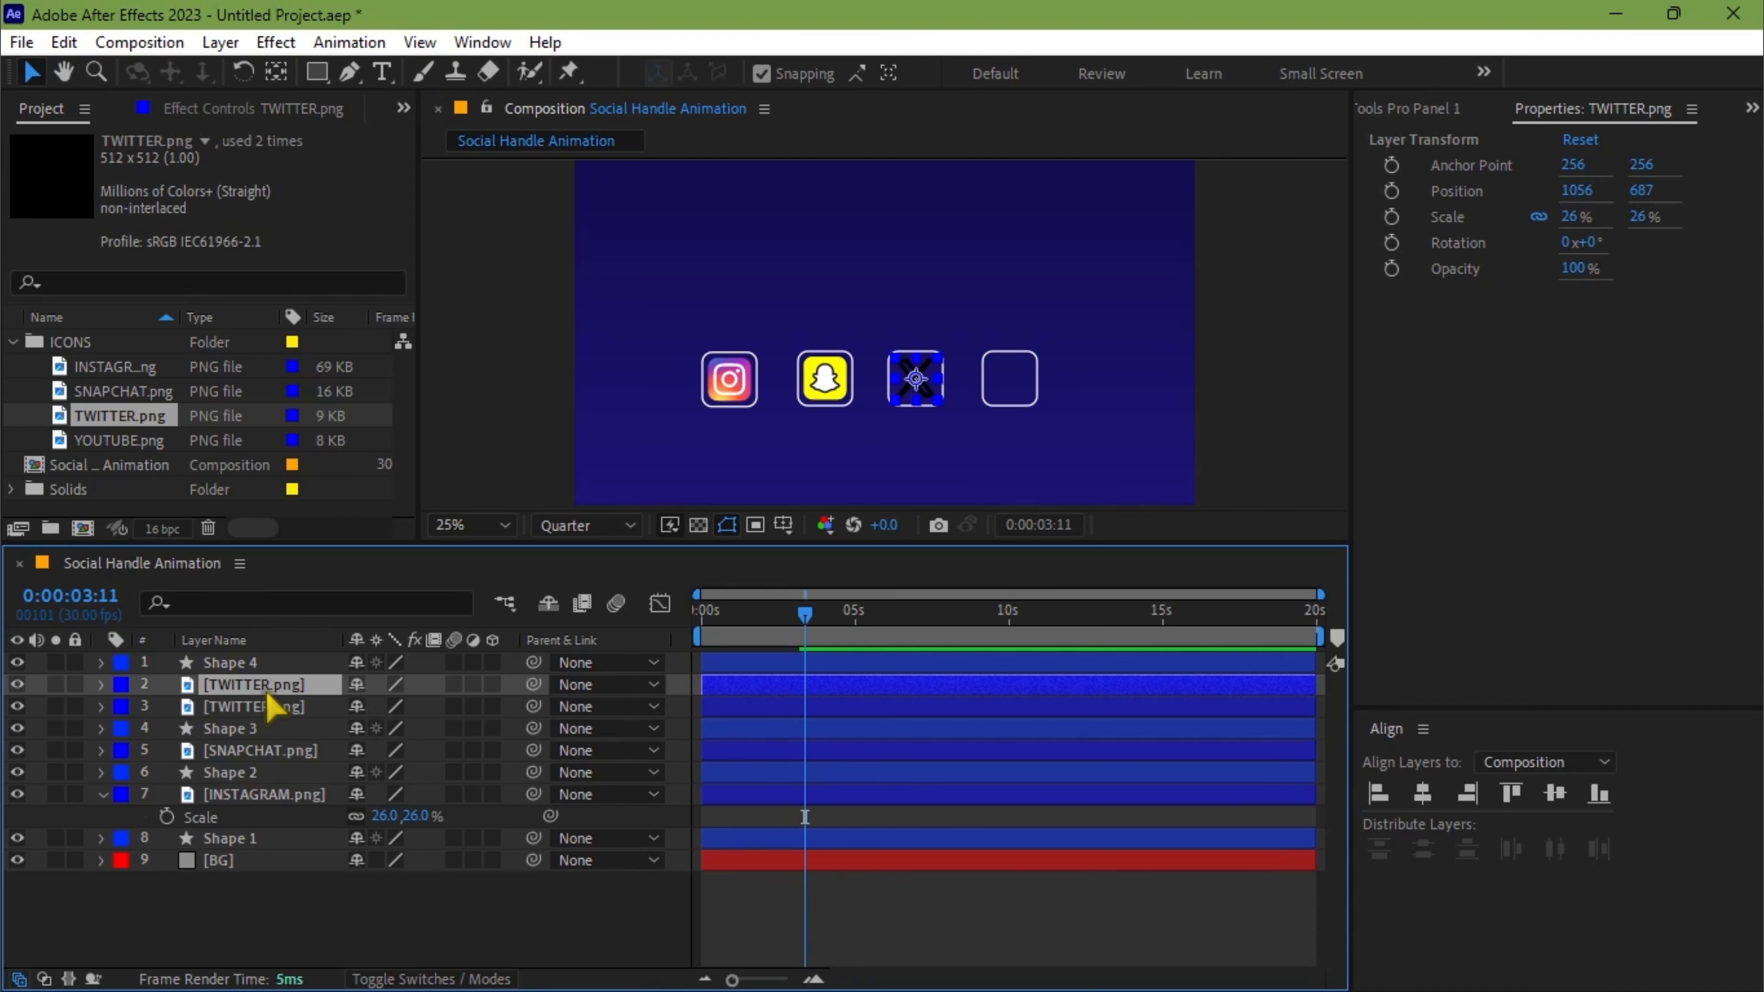
{"action": "left_click_drag", "start_coordinate": [268, 690], "coordinate": [250, 656]}
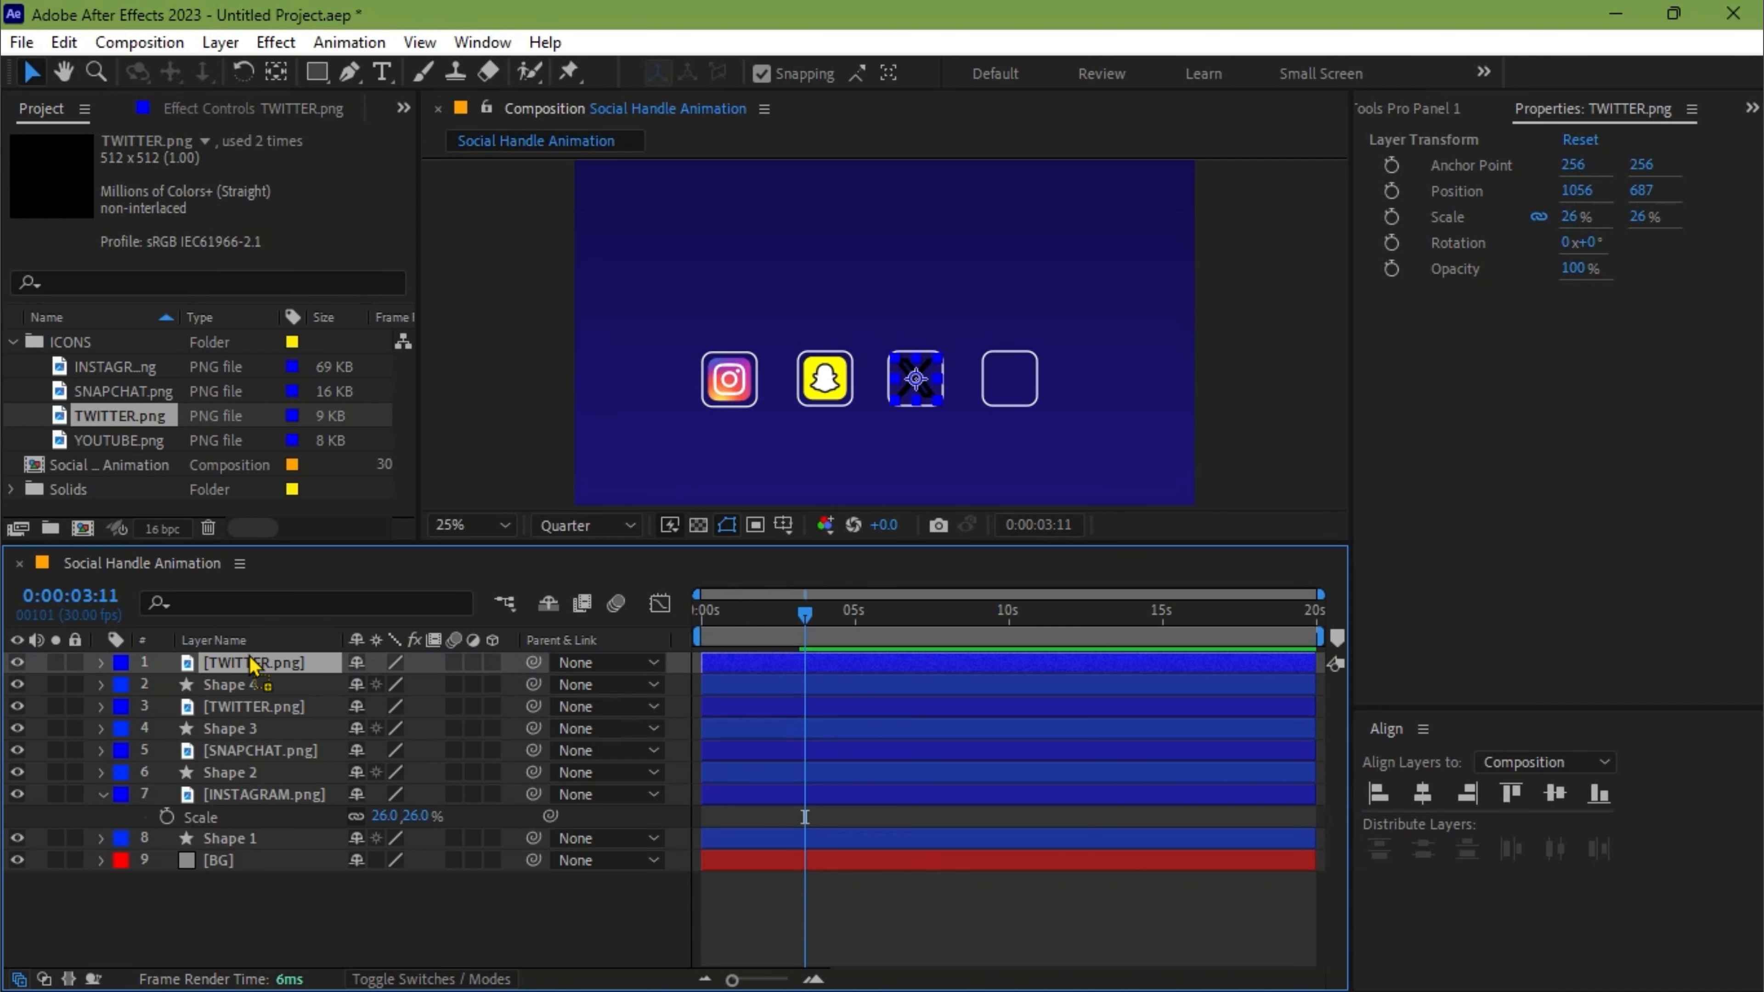
{"action": "left_click", "coordinate": [118, 442]}
{"action": "left_click_drag", "start_coordinate": [120, 451], "coordinate": [240, 677]}
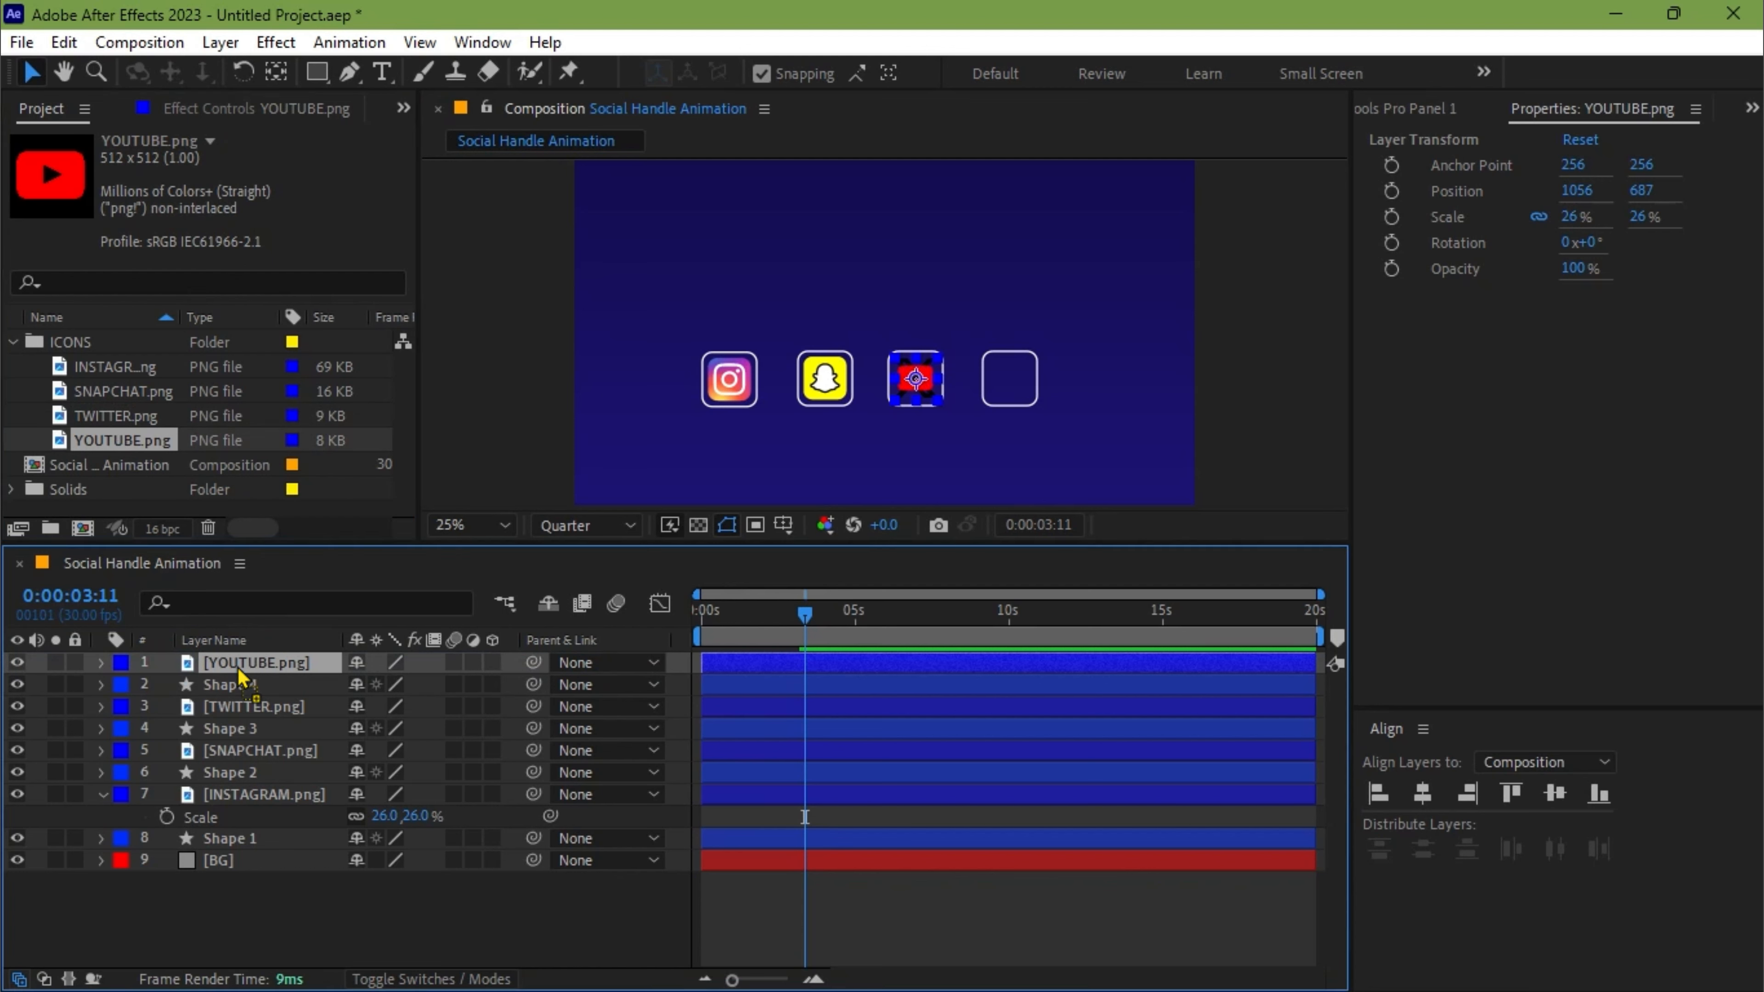
- Shift the YouTube icon horizontally into the fourth outline at position 1348, 687 and play back the composition
{"action": "key", "text": "shift+Right"}
{"action": "key", "text": "shift+Right"}
{"action": "key", "text": "shift+Right"}
{"action": "key", "text": "shift+Right"}
{"action": "key", "text": "shift+Right"}
{"action": "key", "text": "shift+Right"}
{"action": "key", "text": "shift+Right"}
{"action": "key", "text": "shift+Right"}
{"action": "key", "text": "shift+Right"}
{"action": "key", "text": "shift+Right"}
{"action": "key", "text": "shift+Right"}
{"action": "key", "text": "shift+Right"}
{"action": "key", "text": "shift+Right"}
{"action": "key", "text": "shift+Right"}
{"action": "key", "text": "shift+Right"}
{"action": "key", "text": "shift+Right"}
{"action": "key", "text": "shift+Right"}
{"action": "key", "text": "shift+Right"}
{"action": "key", "text": "shift+Right"}
{"action": "key", "text": "shift+Right"}
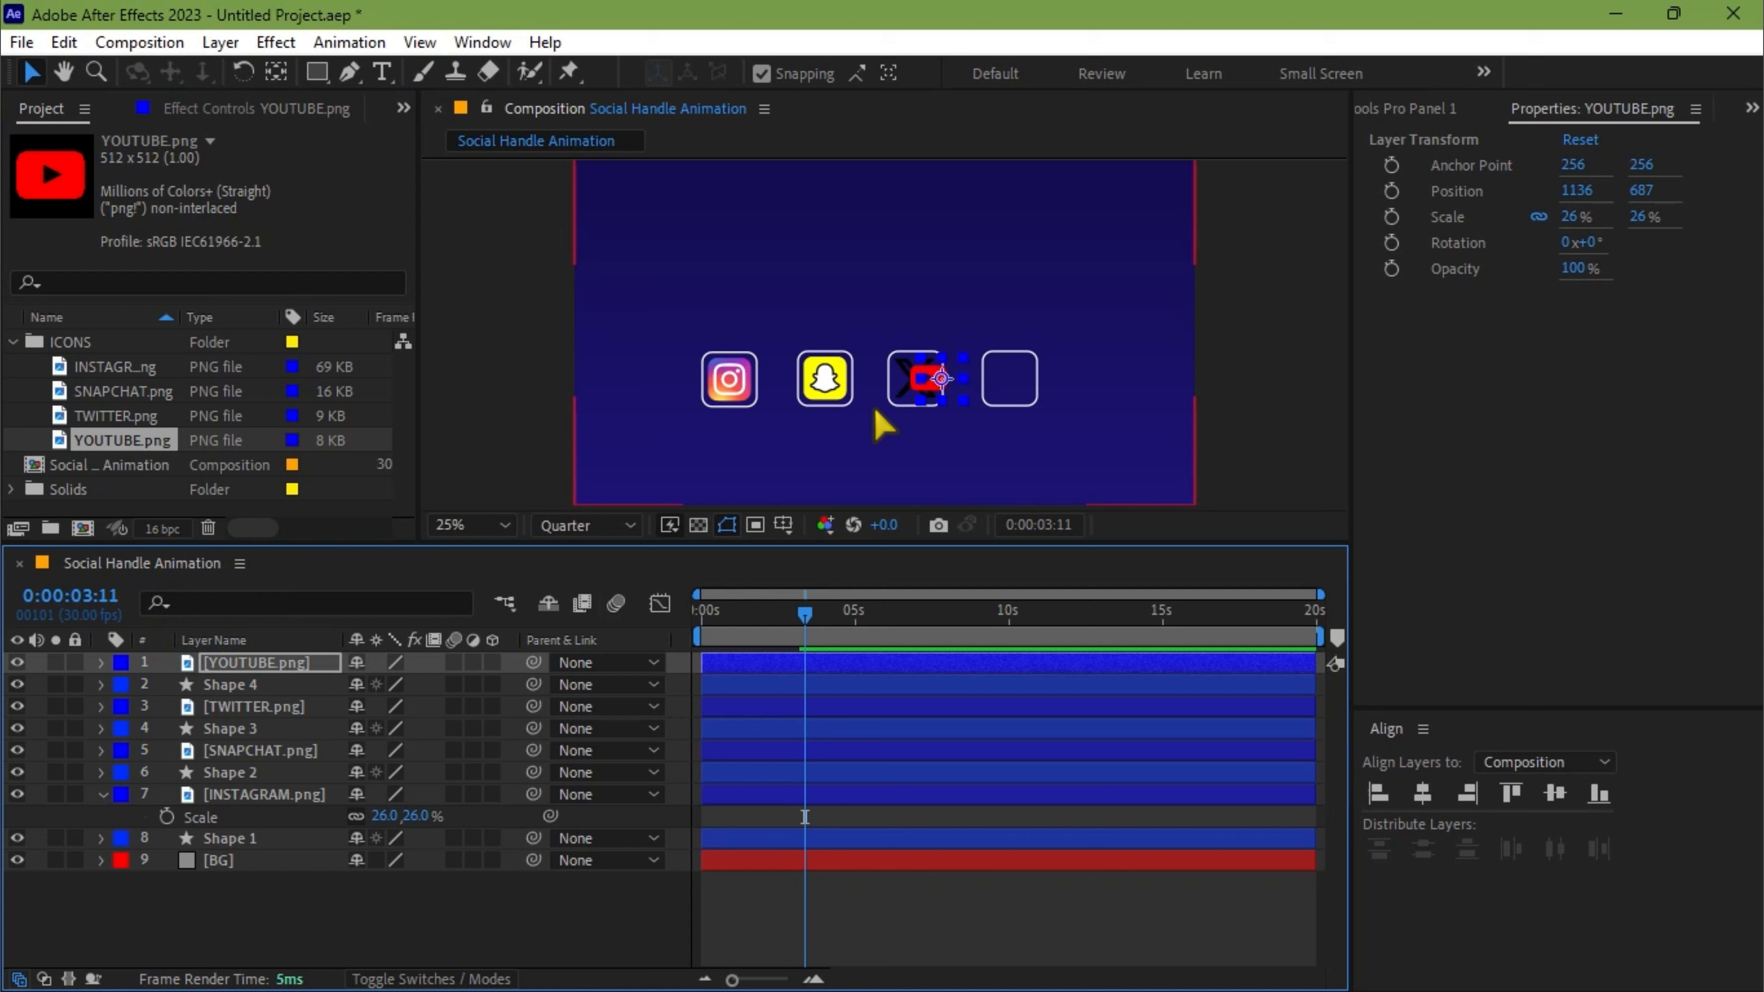
{"action": "key", "text": "shift+Left"}
{"action": "key", "text": "shift+Left"}
{"action": "key", "text": "shift+Left"}
{"action": "key", "text": "shift+Left"}
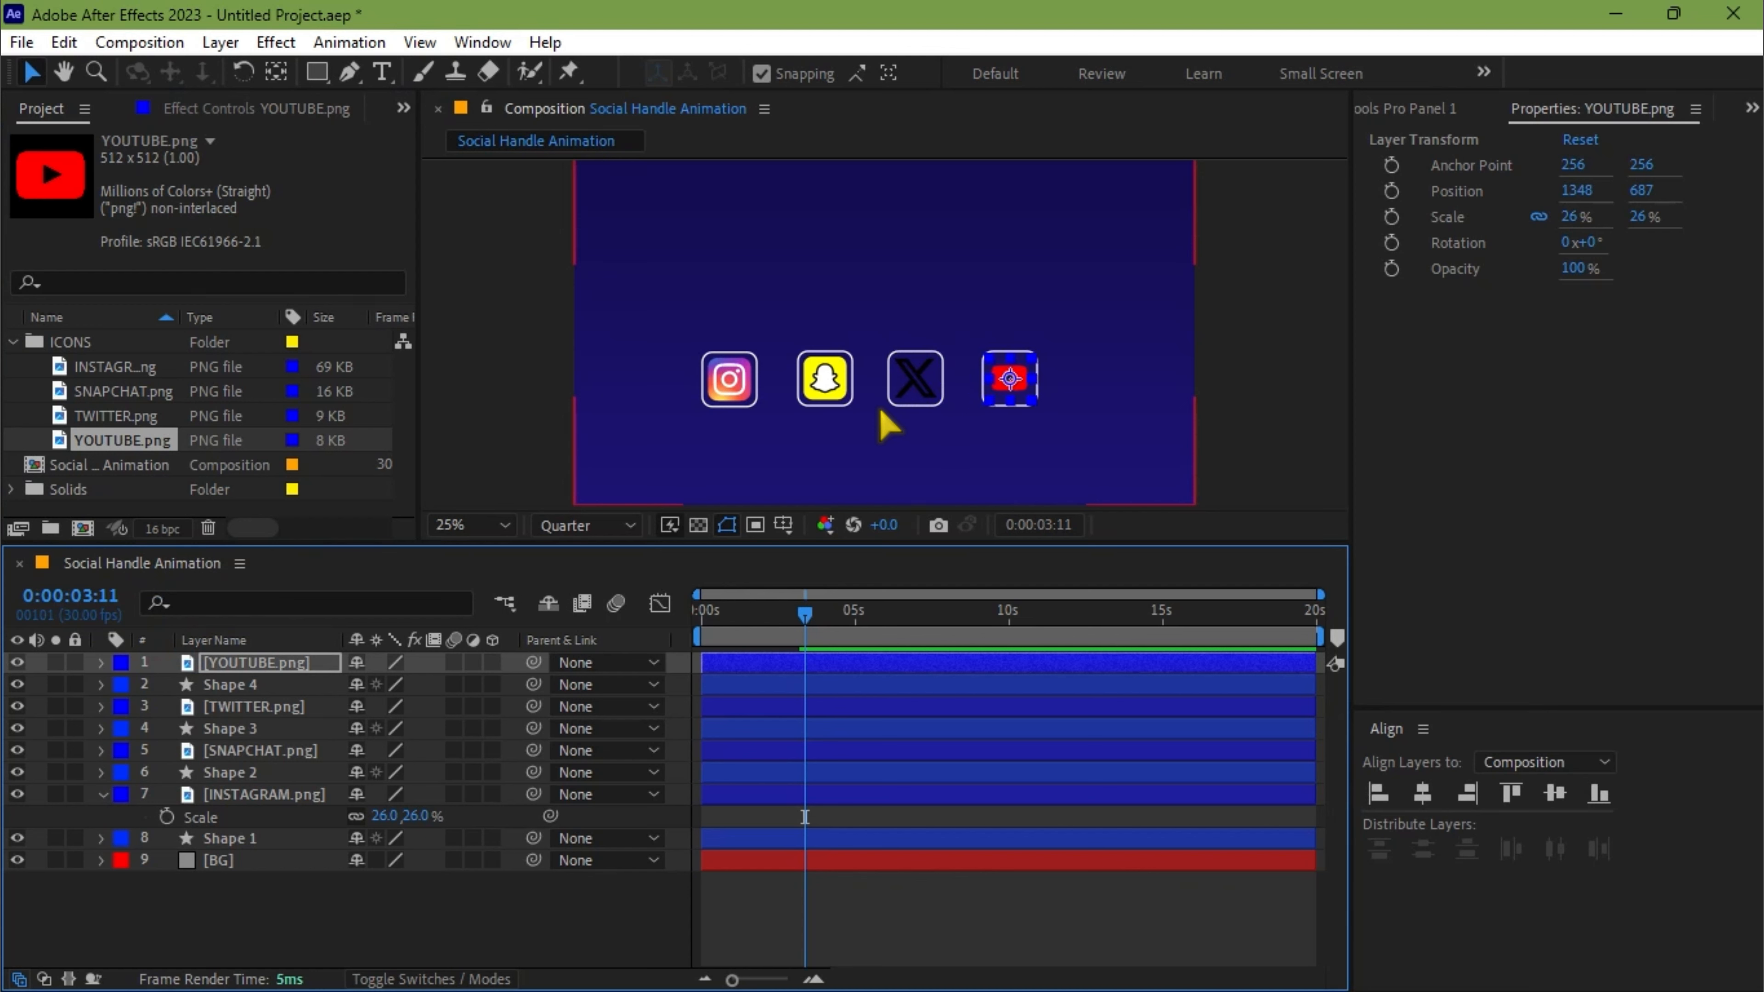
{"action": "key", "text": "space"}
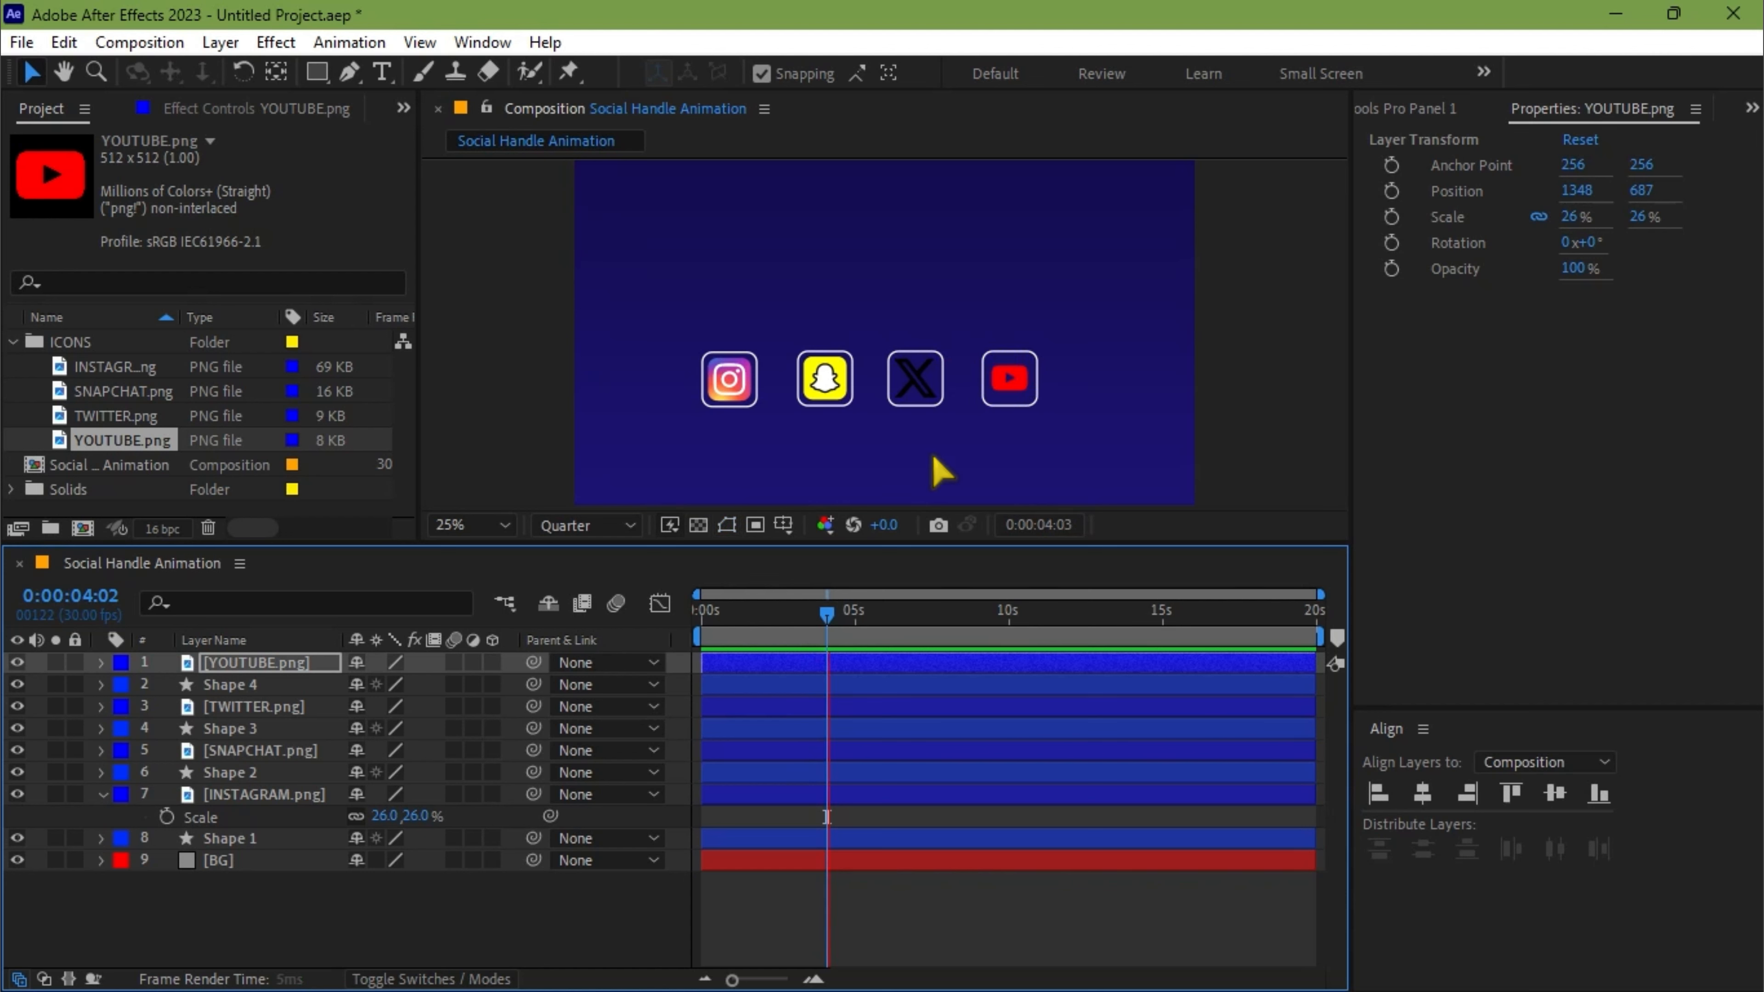
{"action": "key", "text": "space"}
- Apply the Invert effect to the TWITTER.png layer
{"action": "left_click", "coordinate": [255, 709]}
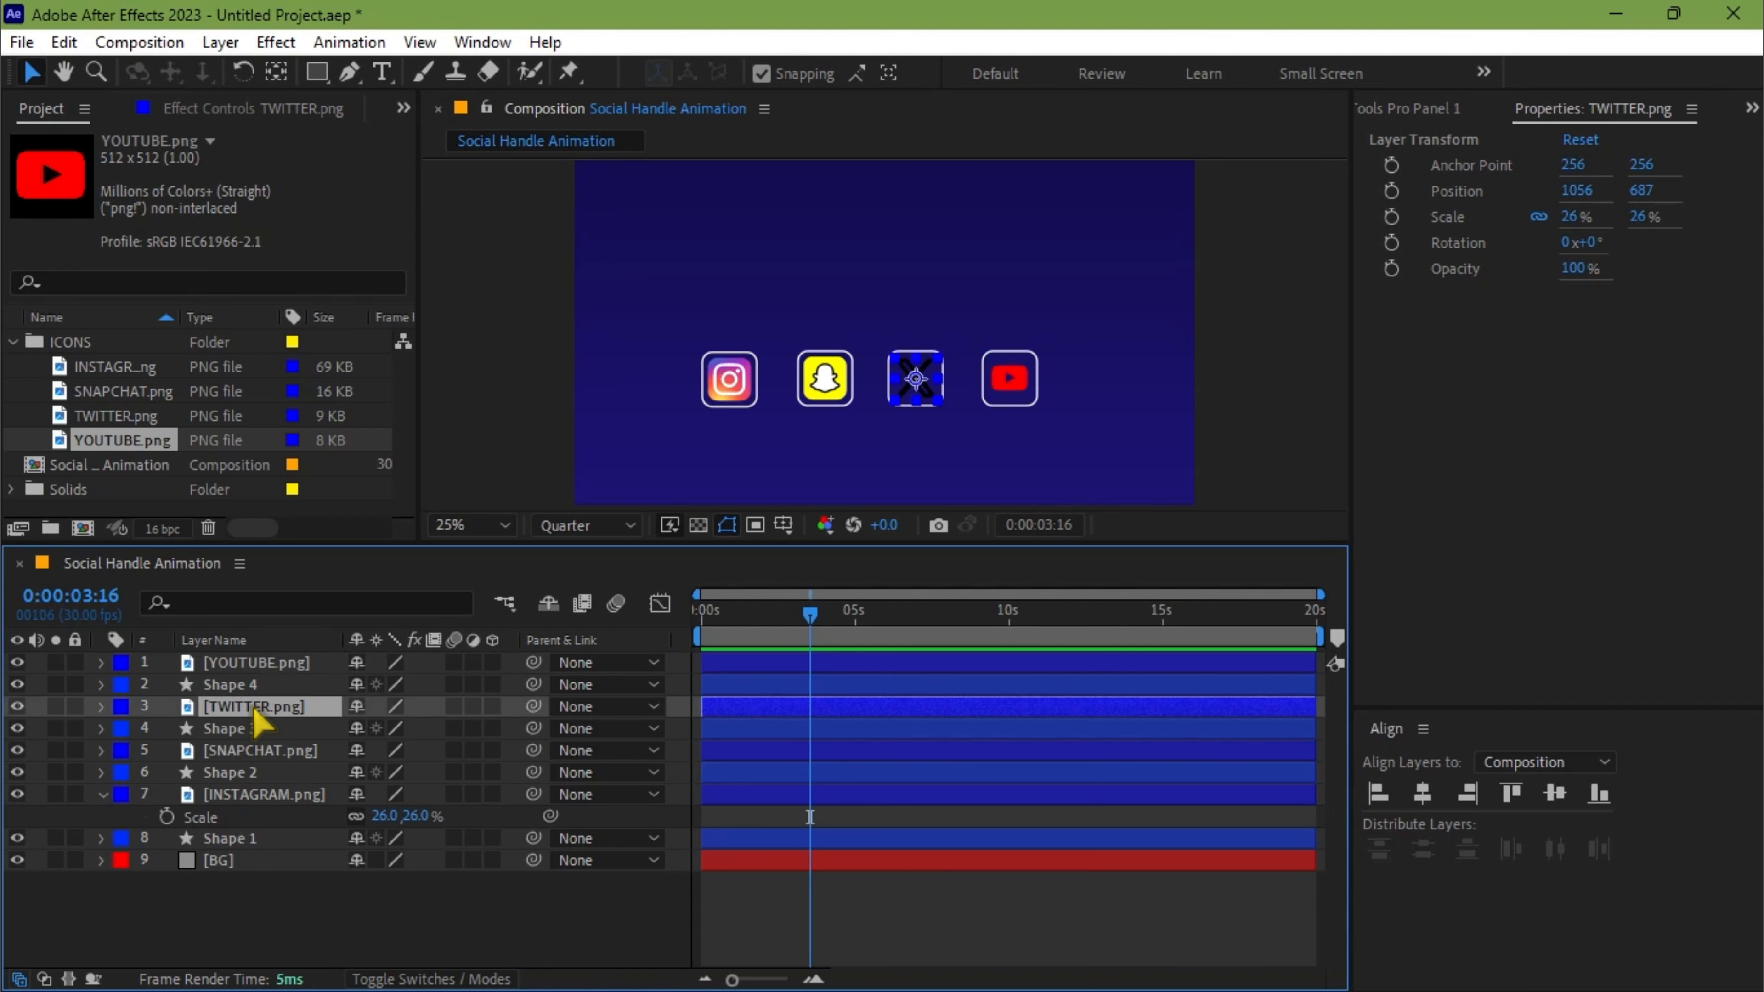
{"action": "key", "text": "ctrl+space"}
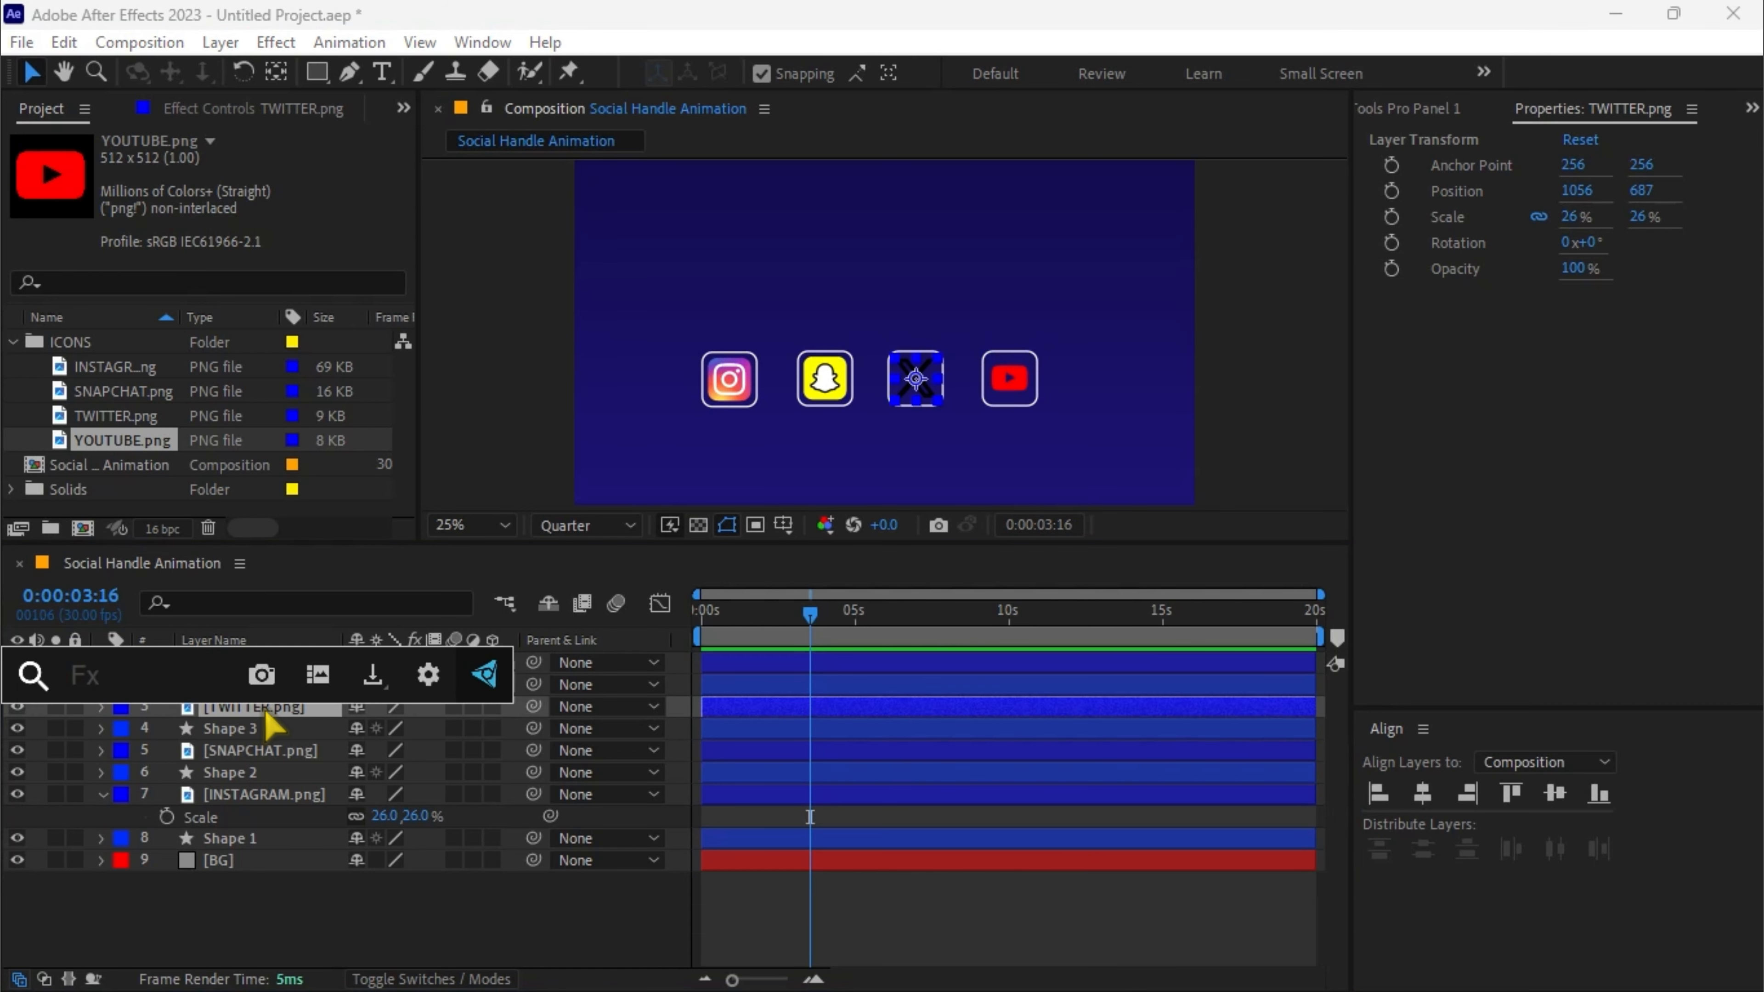
{"action": "type", "text": "inverty"}
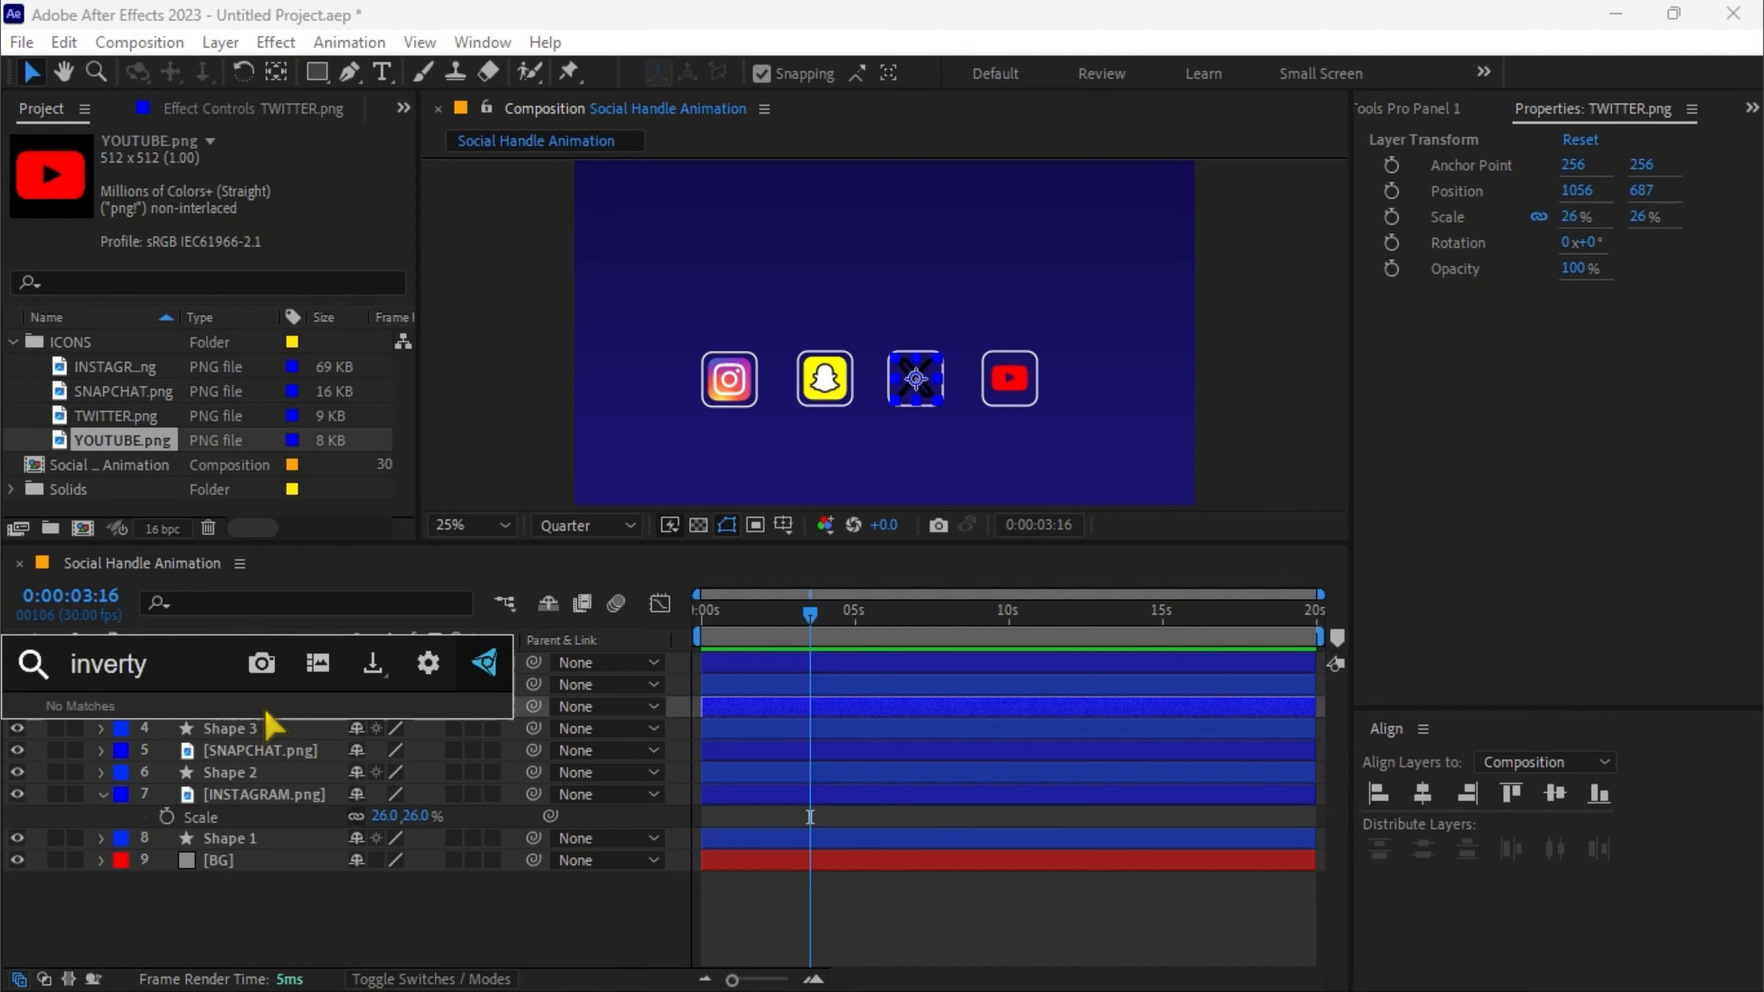
{"action": "key", "text": "Escape"}
- Hide the INSTAGRAM.png layer's Scale property and deselect all layers
{"action": "left_click", "coordinate": [232, 800]}
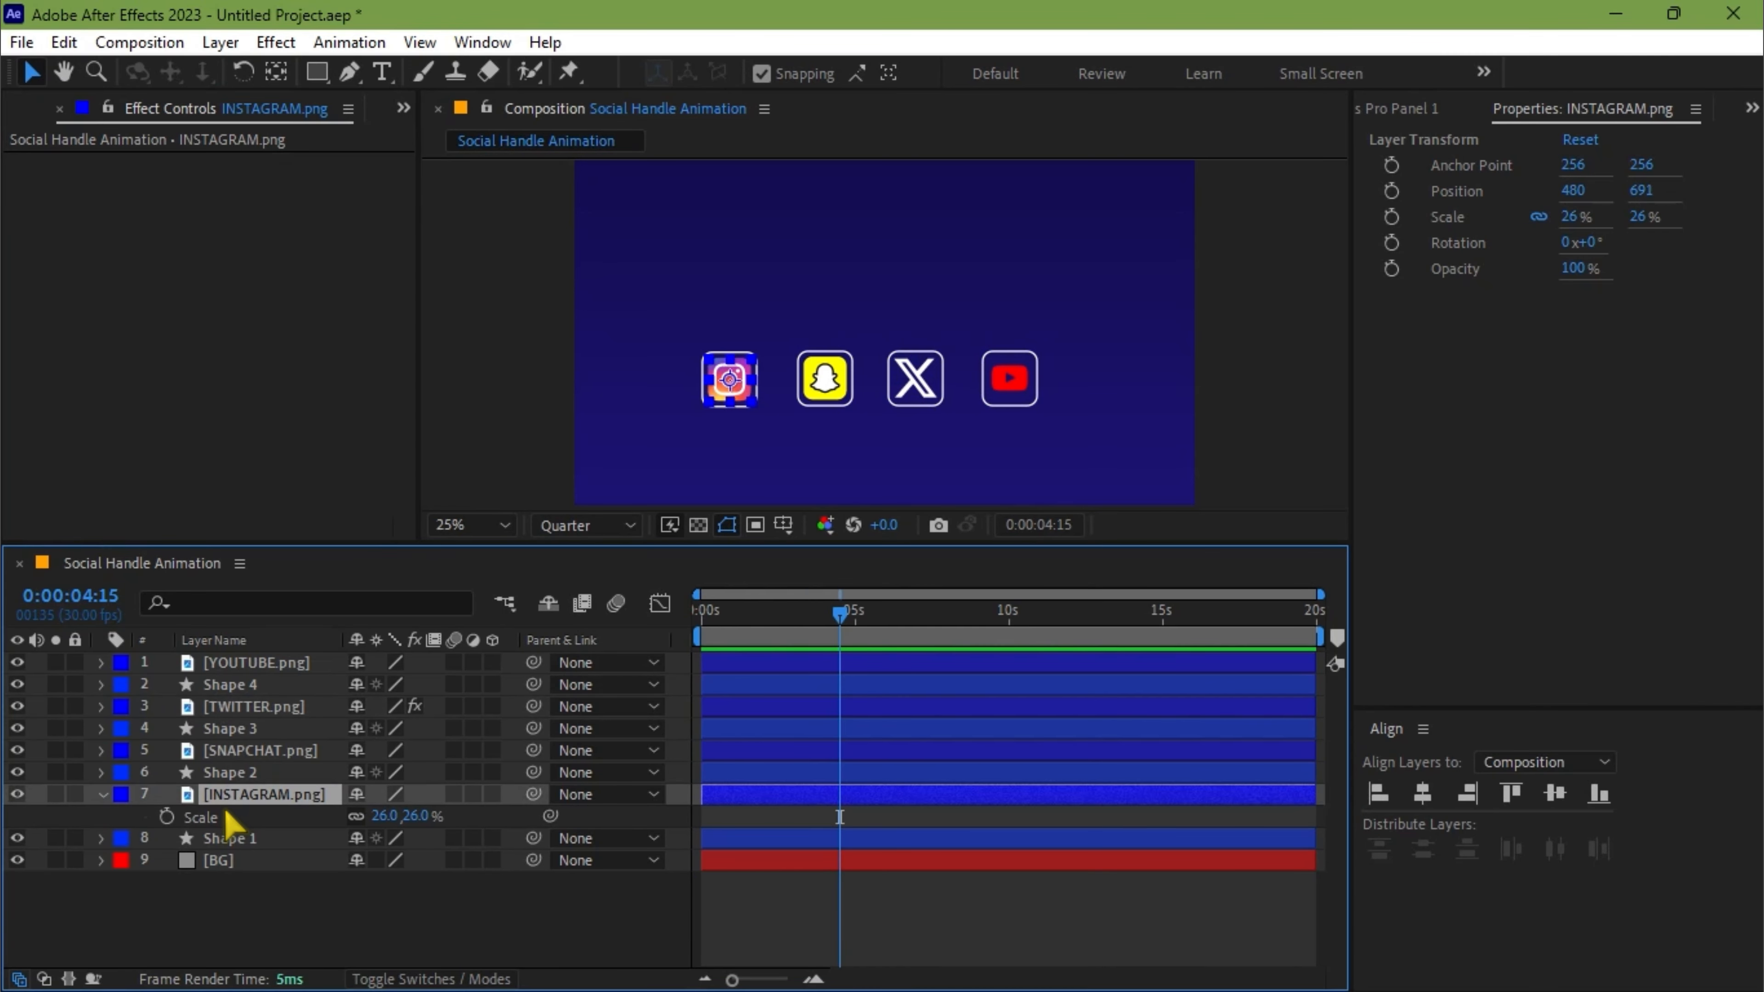
{"action": "key", "text": "s"}
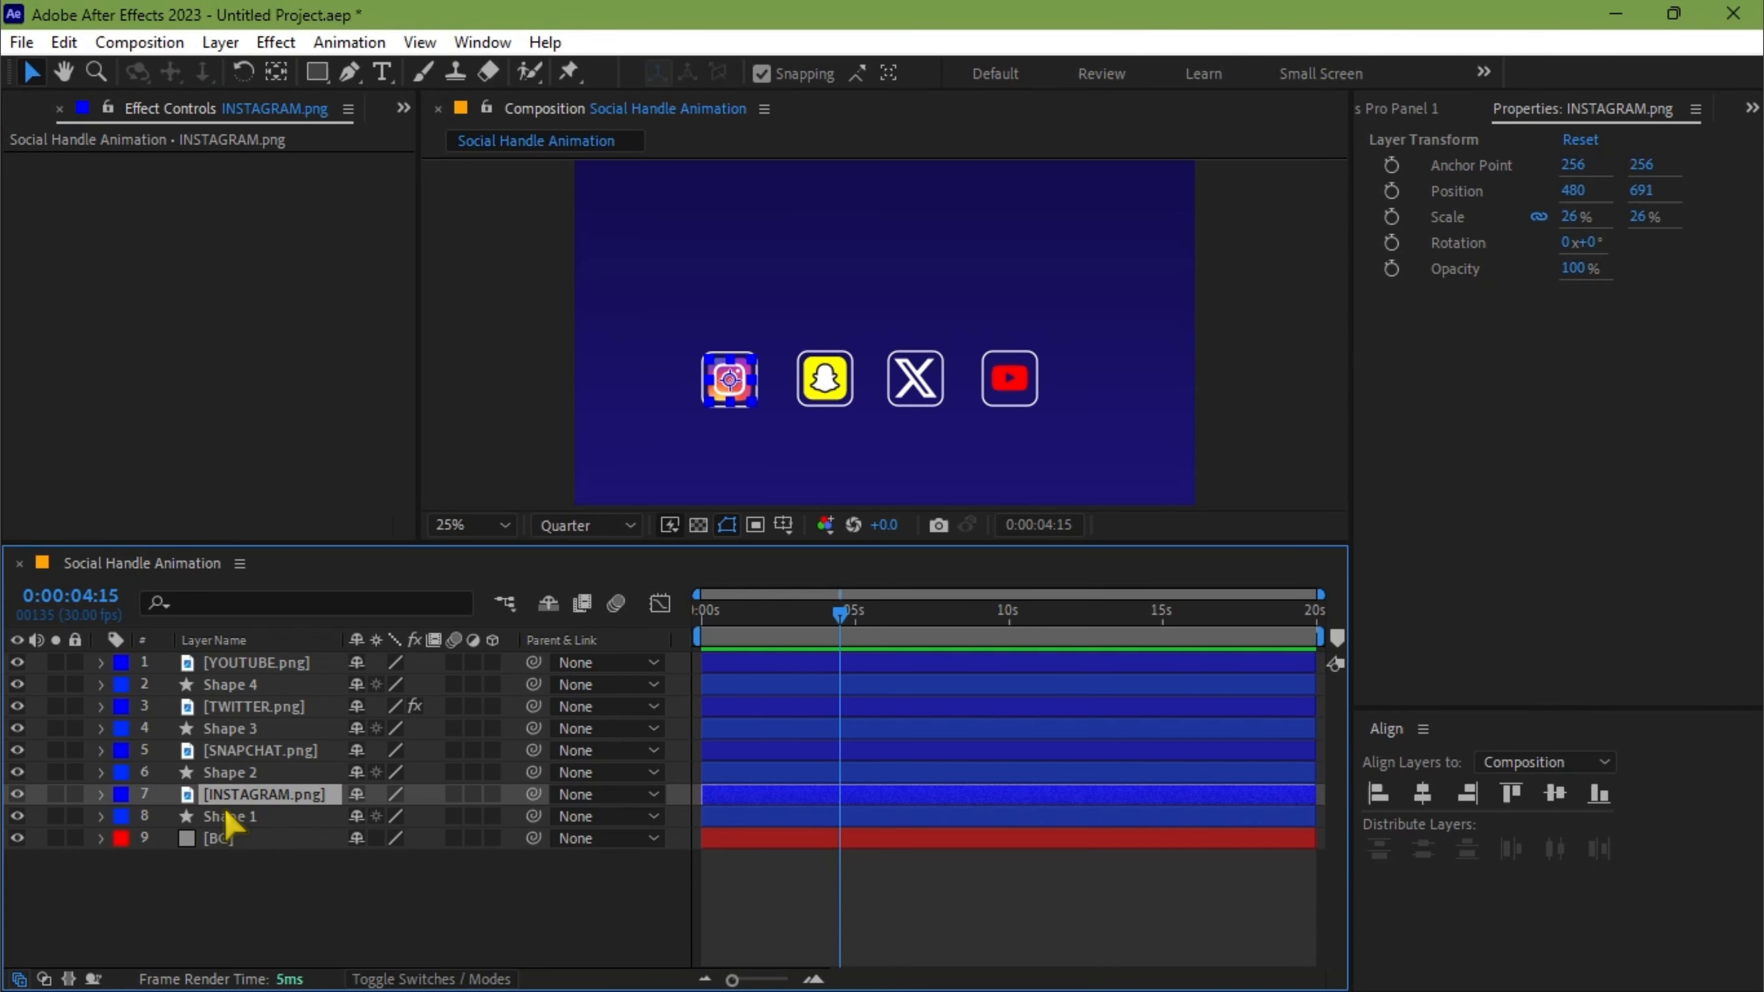
{"action": "left_click", "coordinate": [236, 899]}
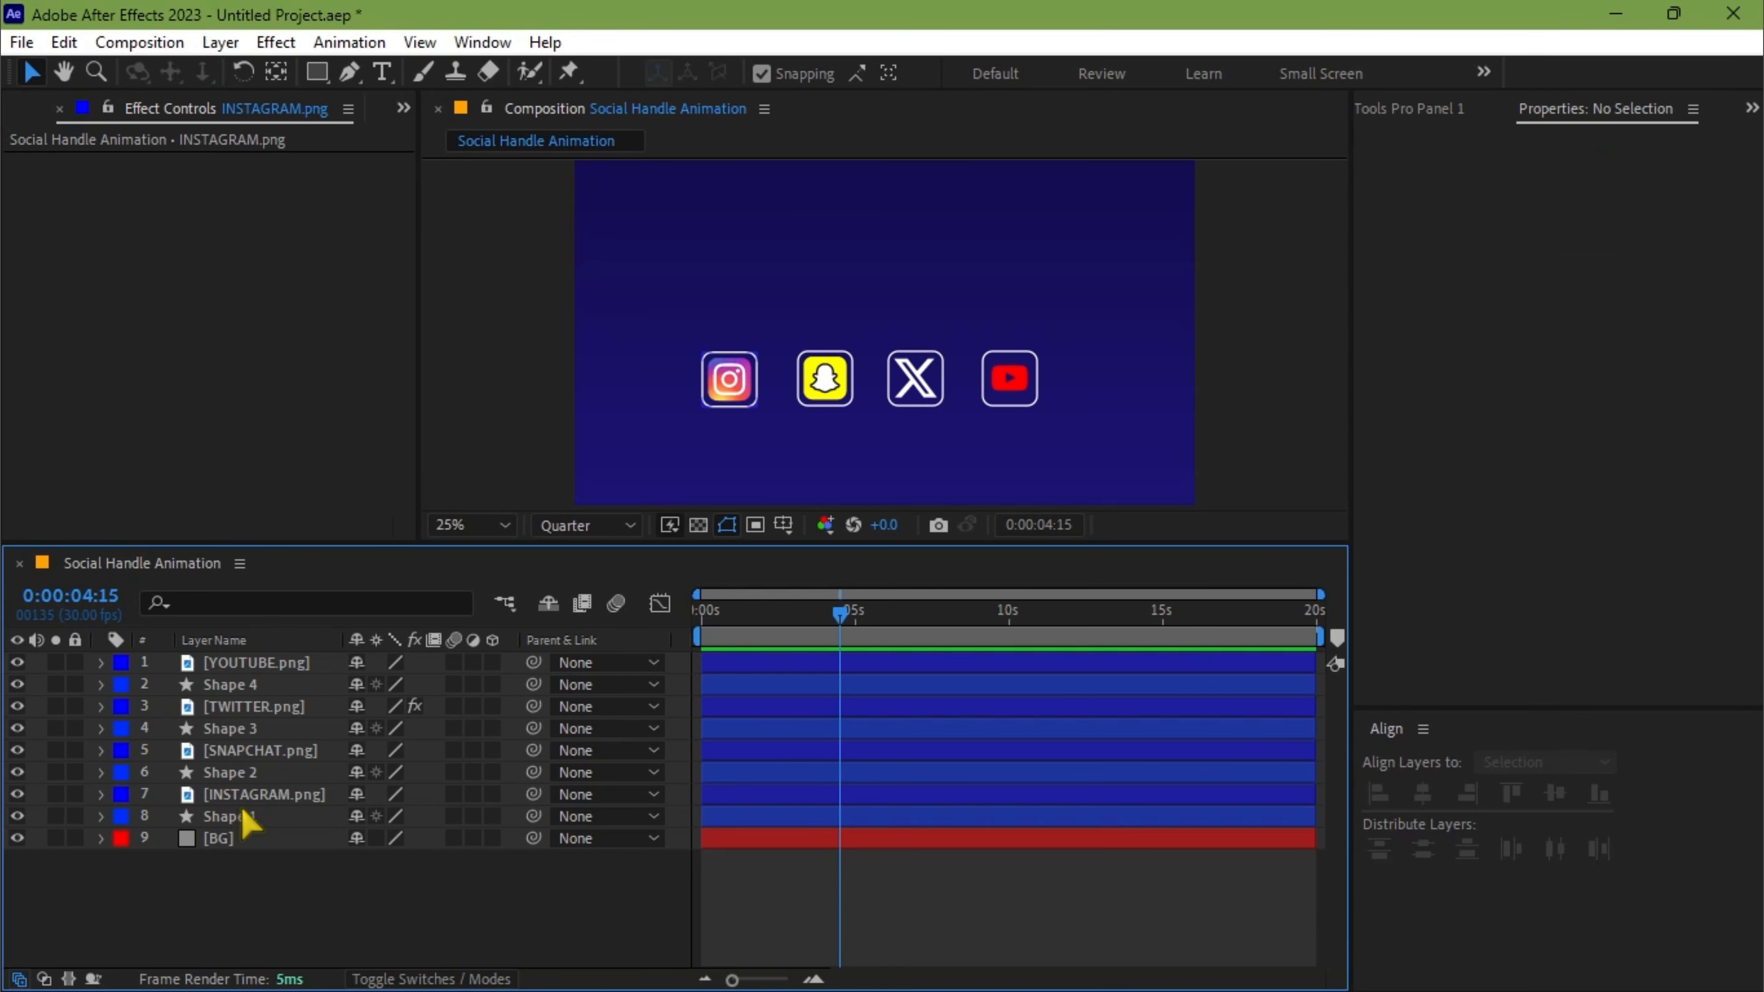
- Parent INSTAGRAM.png to Shape 1, SNAPCHAT.png to Shape 2, TWITTER.png to Shape 3 and YOUTUBE.png to Shape 4
{"action": "left_click", "coordinate": [289, 801]}
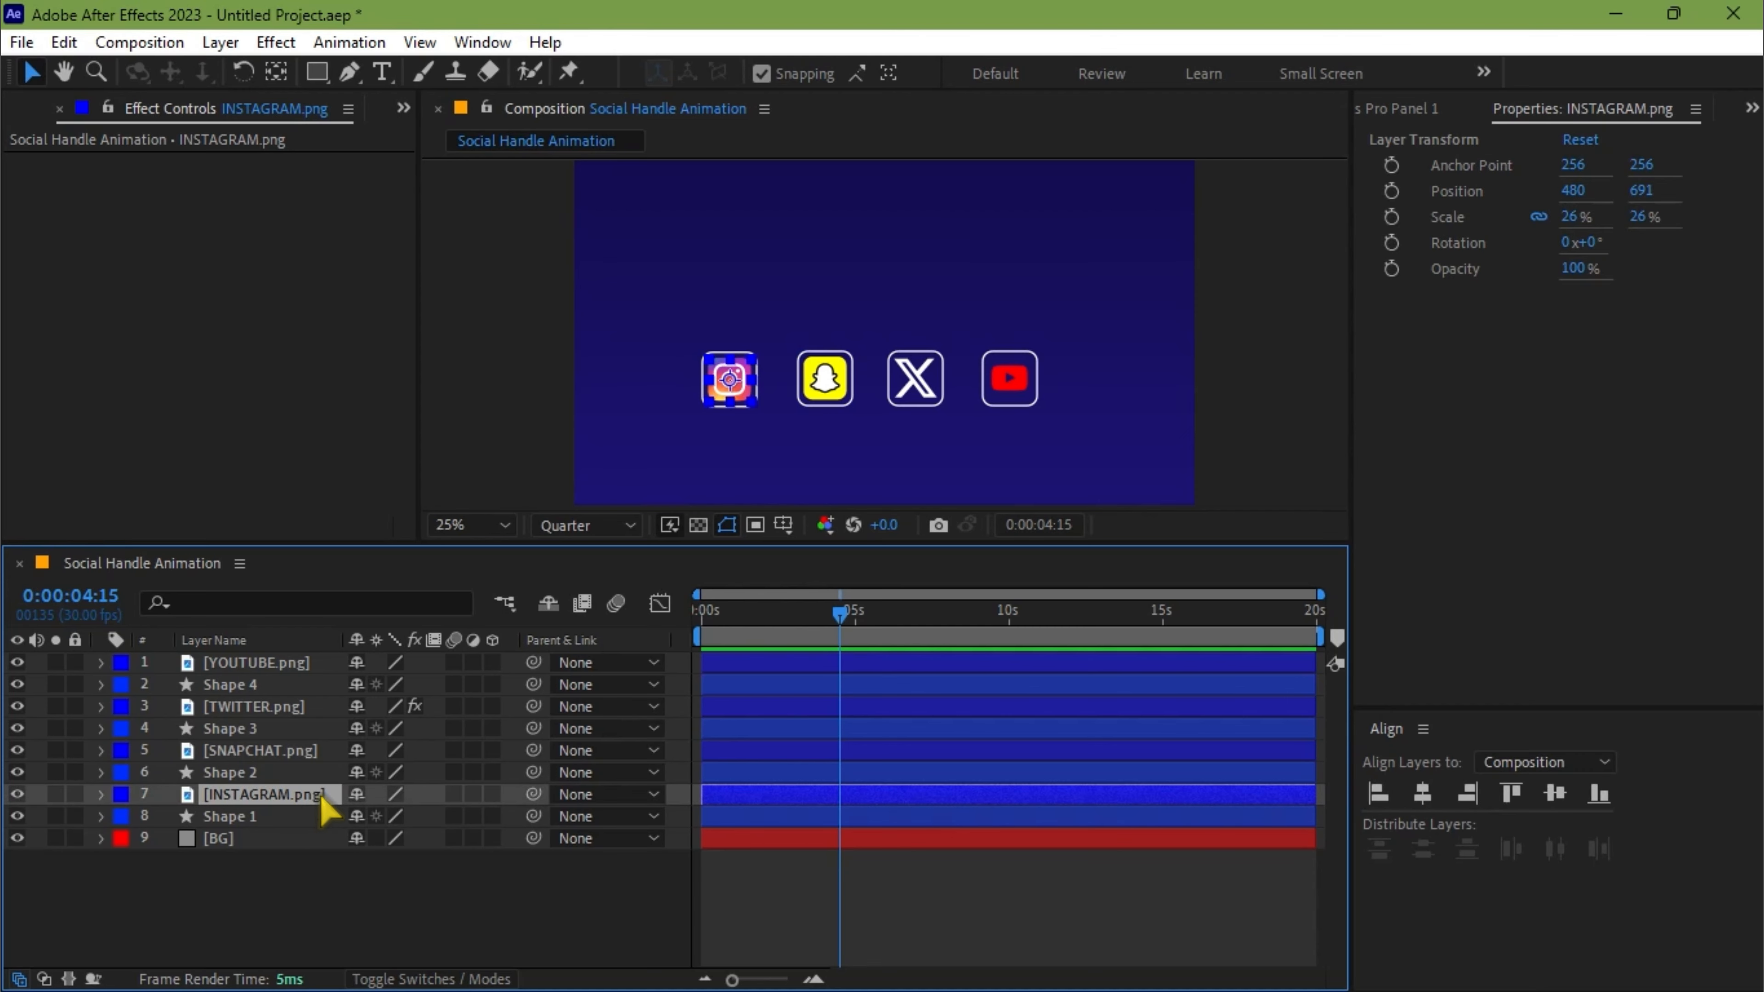
{"action": "left_click_drag", "start_coordinate": [533, 794], "coordinate": [244, 825]}
{"action": "left_click", "coordinate": [259, 758]}
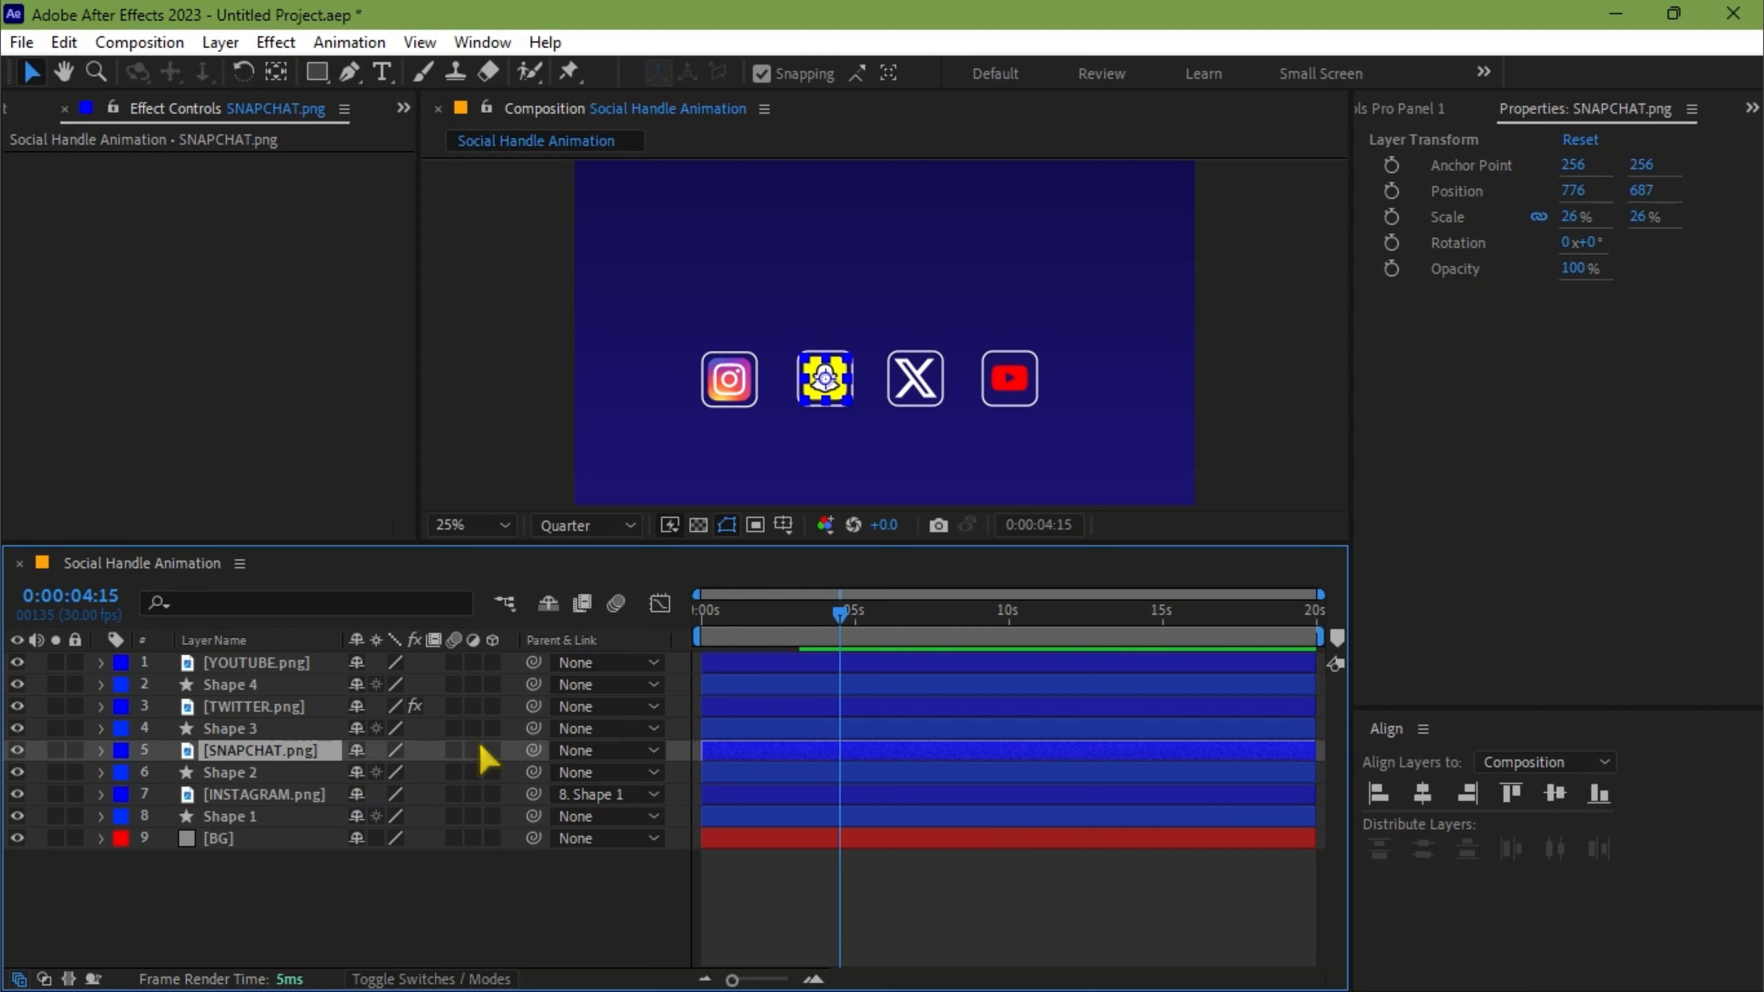
{"action": "left_click_drag", "start_coordinate": [533, 752], "coordinate": [231, 782]}
{"action": "left_click", "coordinate": [244, 709]}
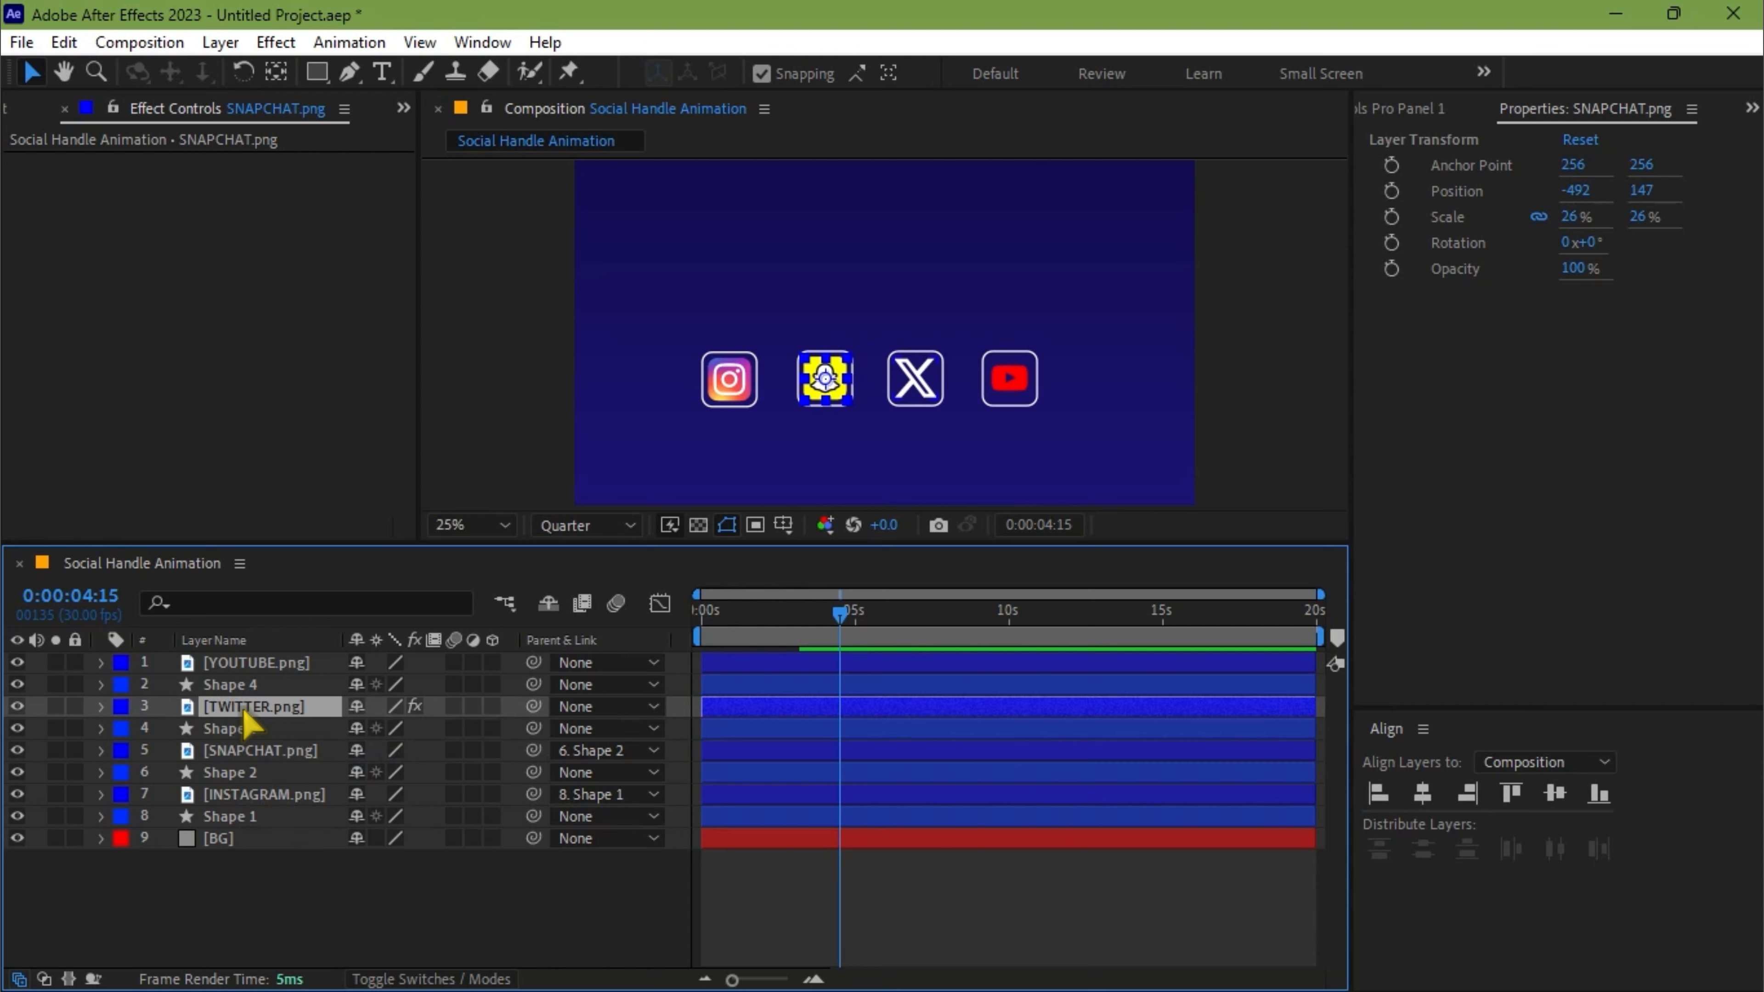
{"action": "left_click_drag", "start_coordinate": [528, 704], "coordinate": [228, 736]}
{"action": "left_click", "coordinate": [243, 665]}
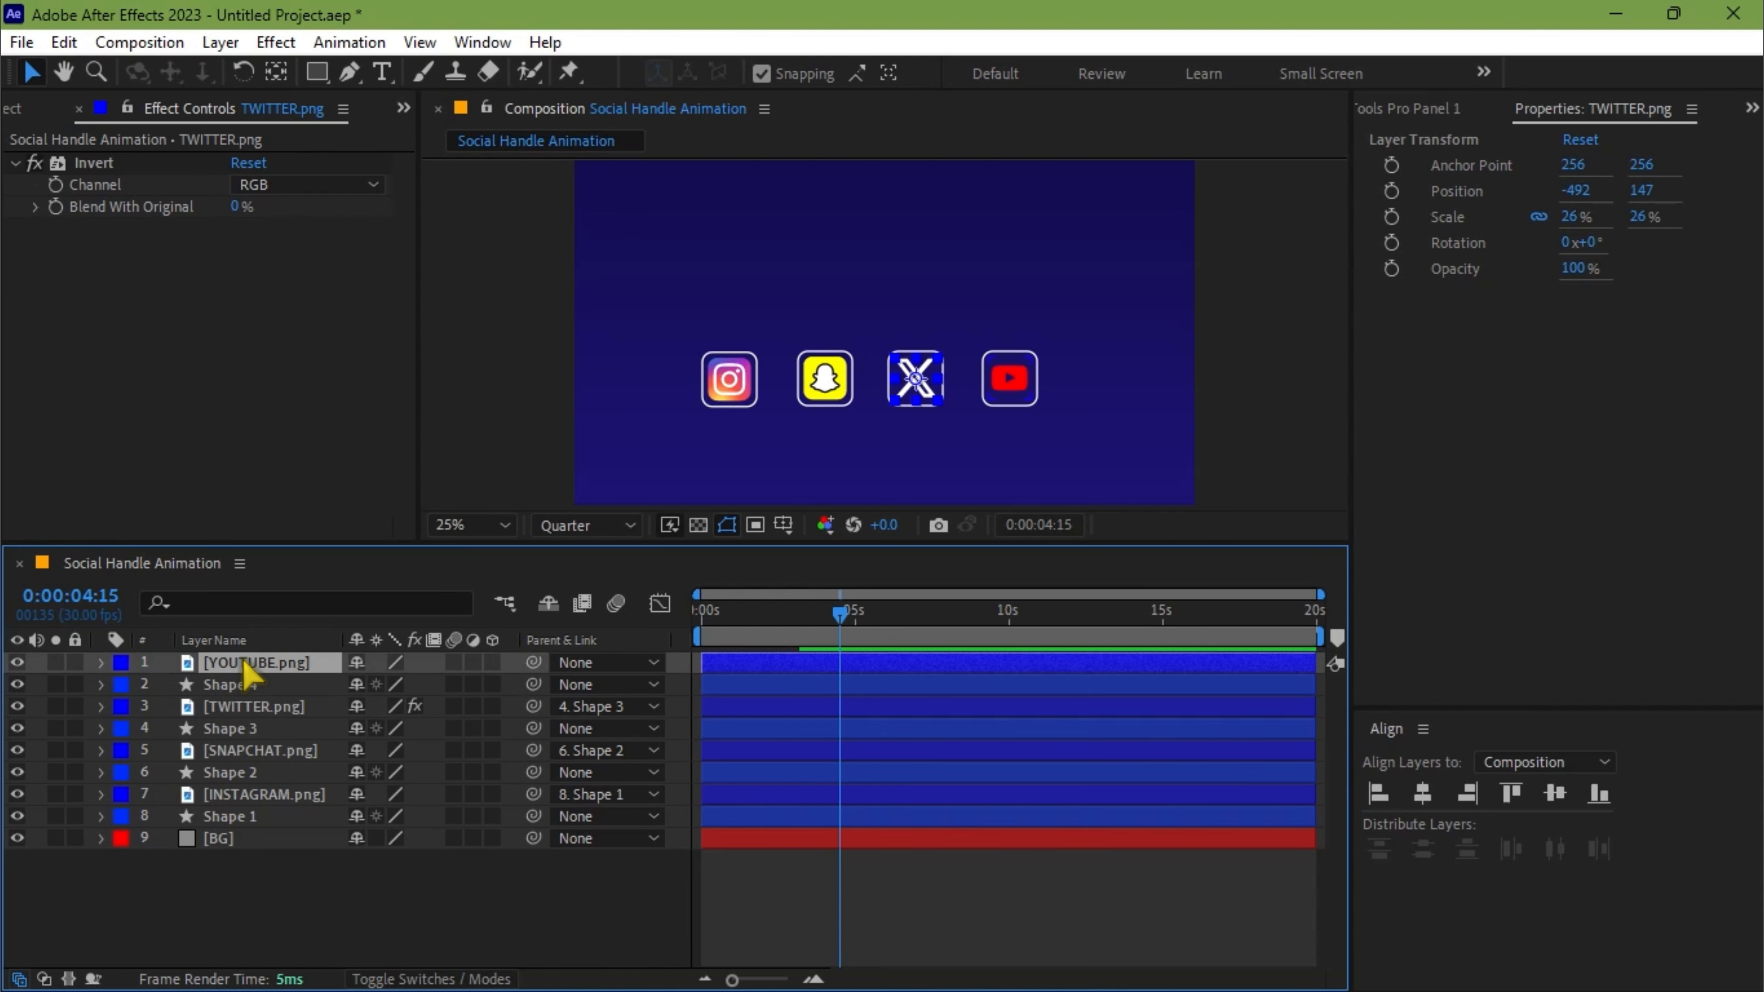
{"action": "left_click_drag", "start_coordinate": [534, 662], "coordinate": [223, 684]}
- Preview the animation from the first frame to check that the icons move with their outlines
{"action": "left_click_drag", "start_coordinate": [838, 616], "coordinate": [687, 632]}
{"action": "key", "text": "space"}
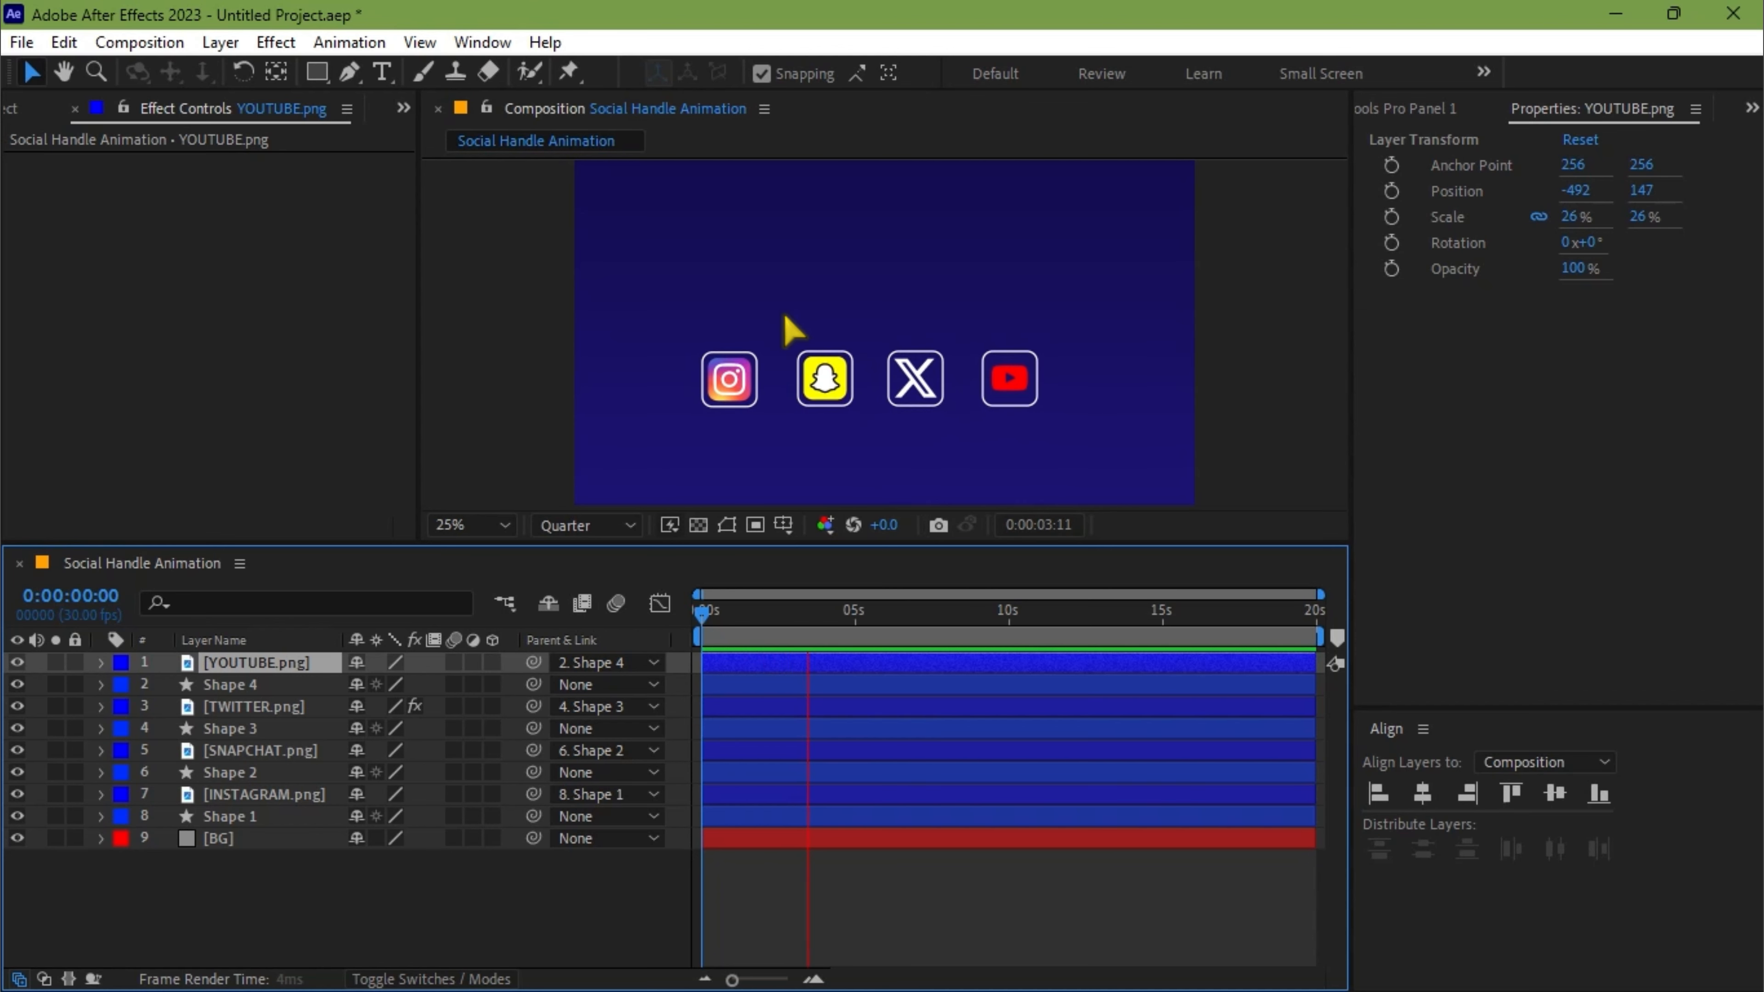
{"action": "key", "text": "space"}
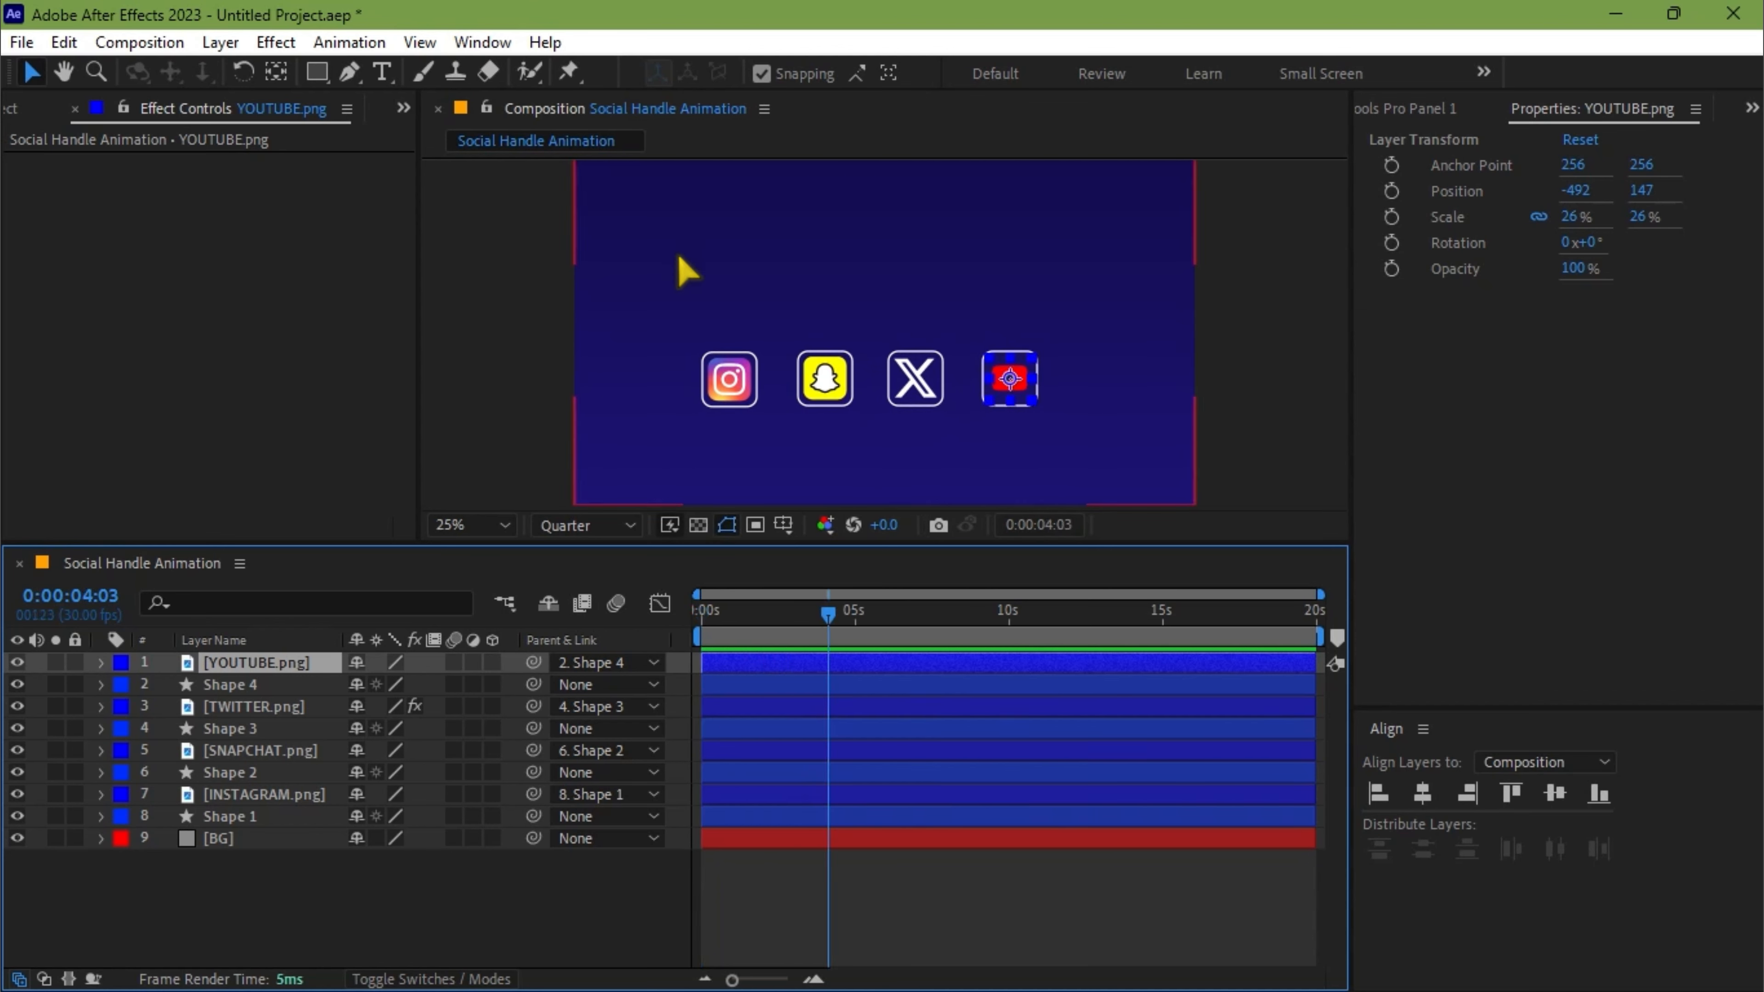
{"action": "key", "text": "space"}
- At 0:00:02:29, add the text OUR SCIALS above the icons and set its font size to 106 px
{"action": "left_click", "coordinate": [793, 613]}
{"action": "left_click", "coordinate": [313, 903]}
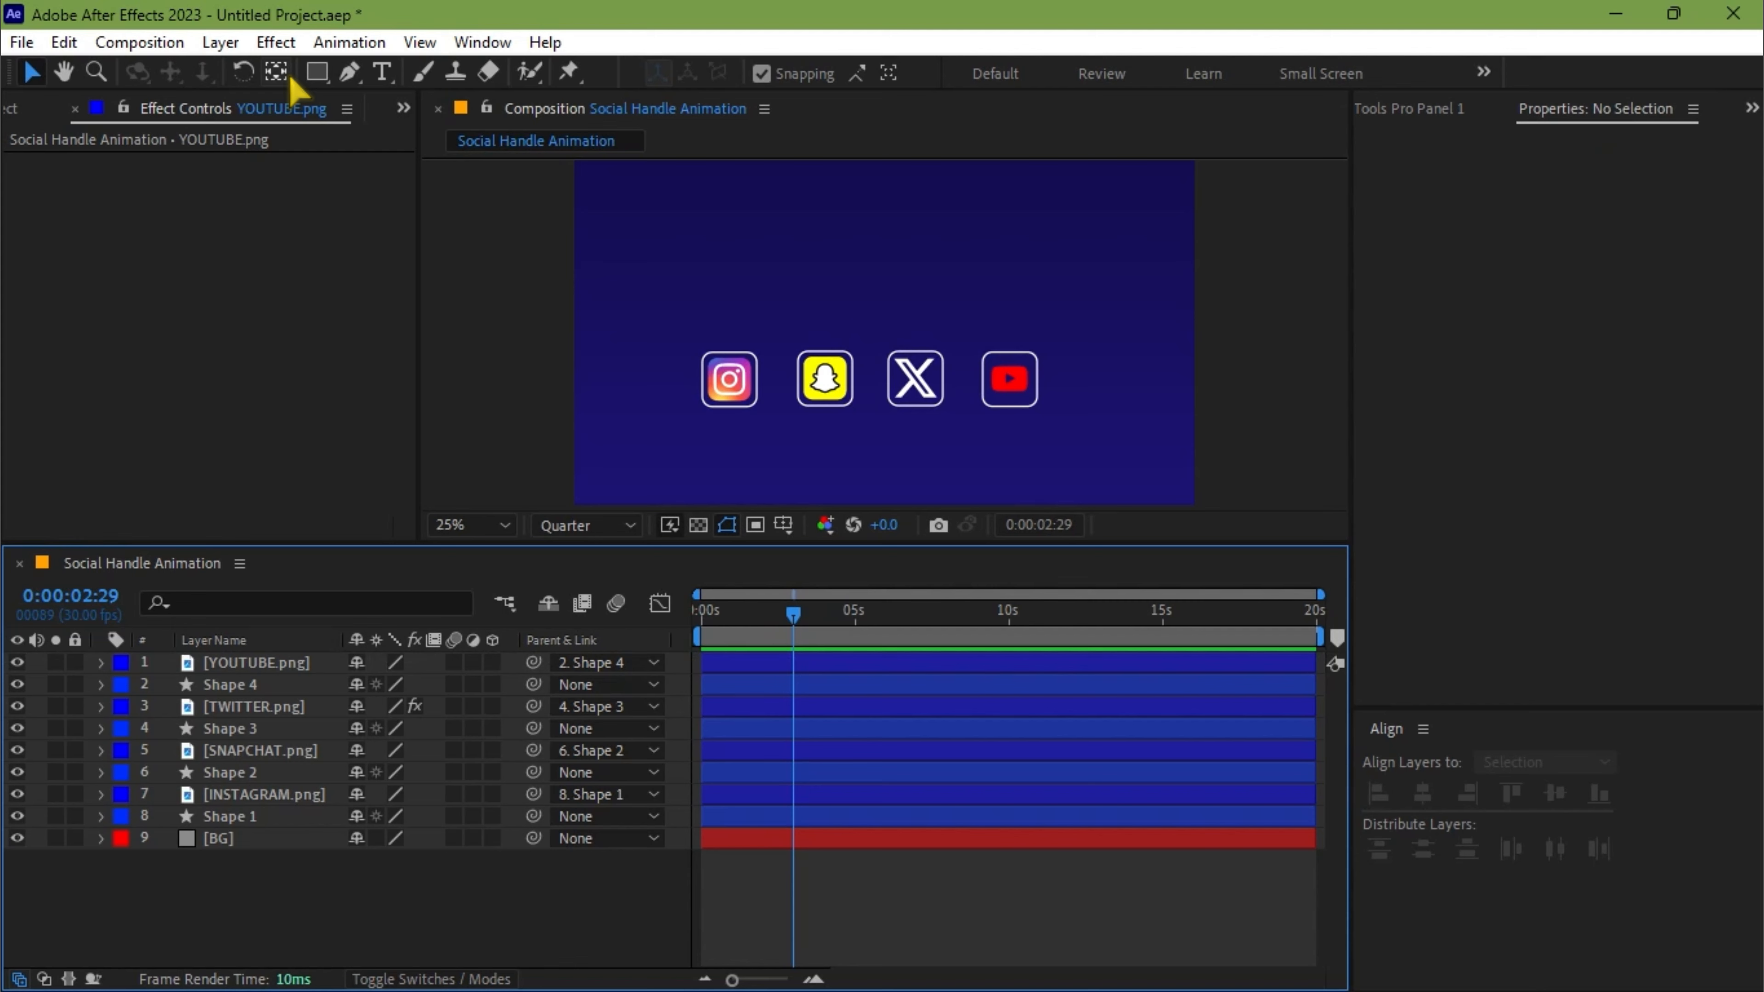
{"action": "left_click", "coordinate": [382, 72]}
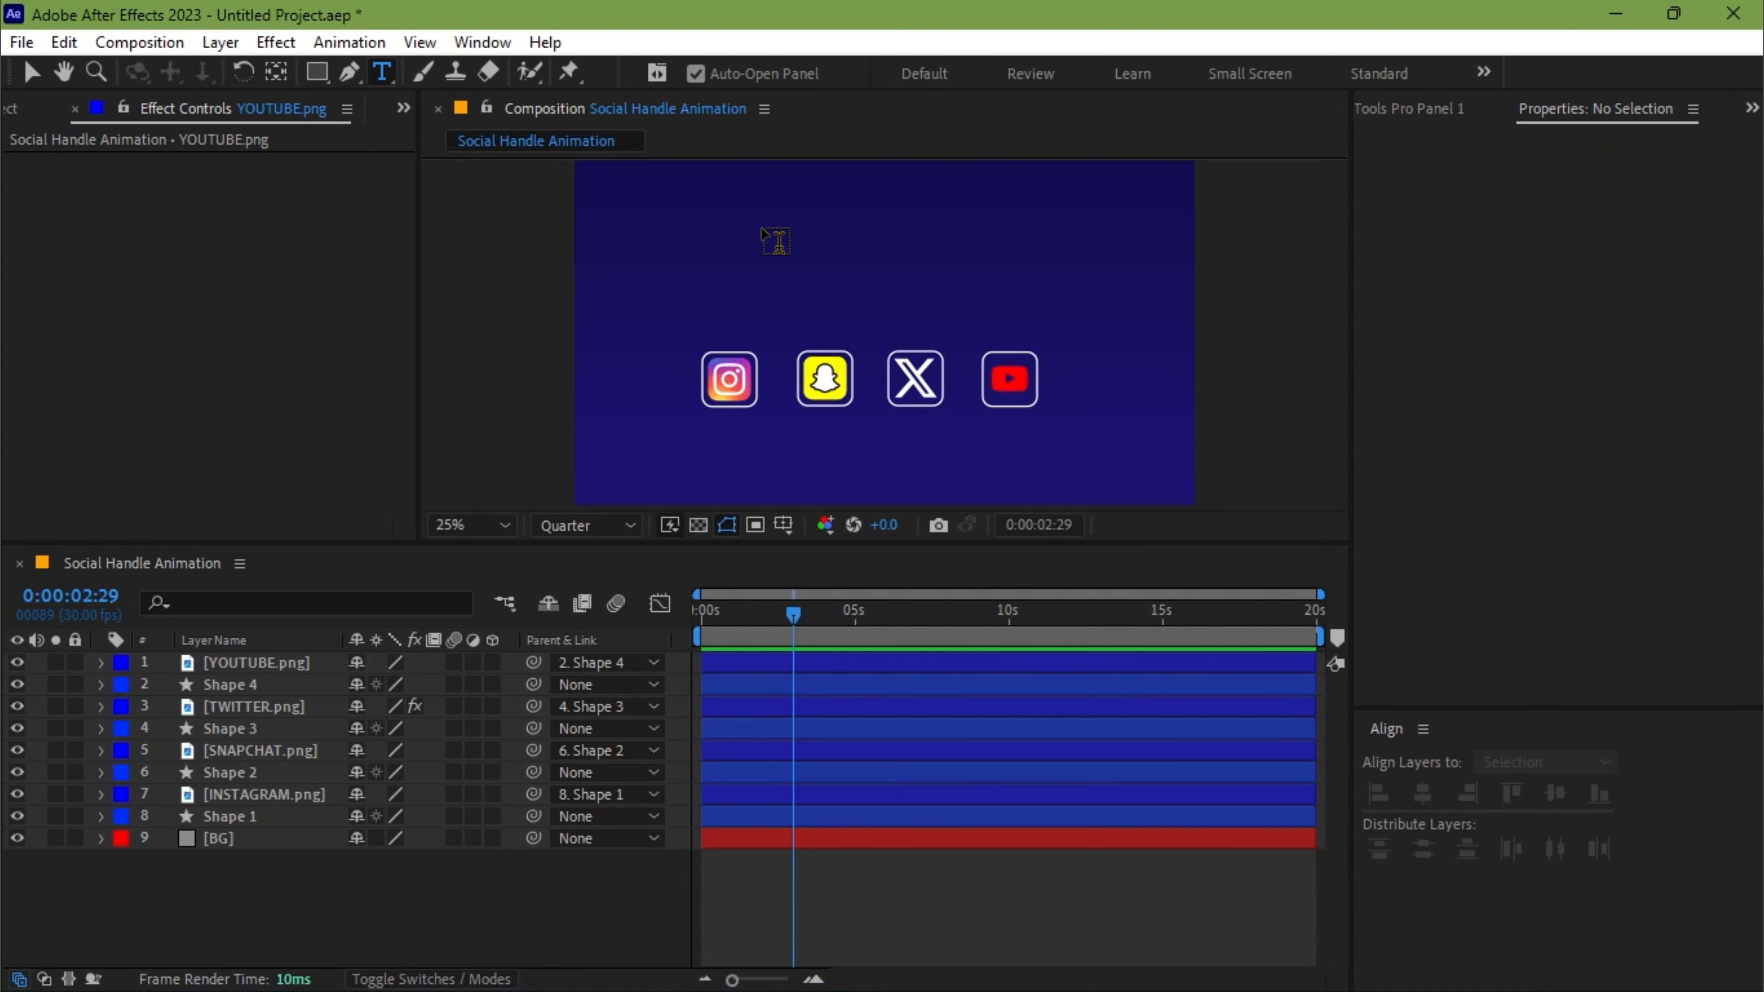
{"action": "left_click", "coordinate": [776, 241]}
{"action": "type", "text": "OUR SCIALS"}
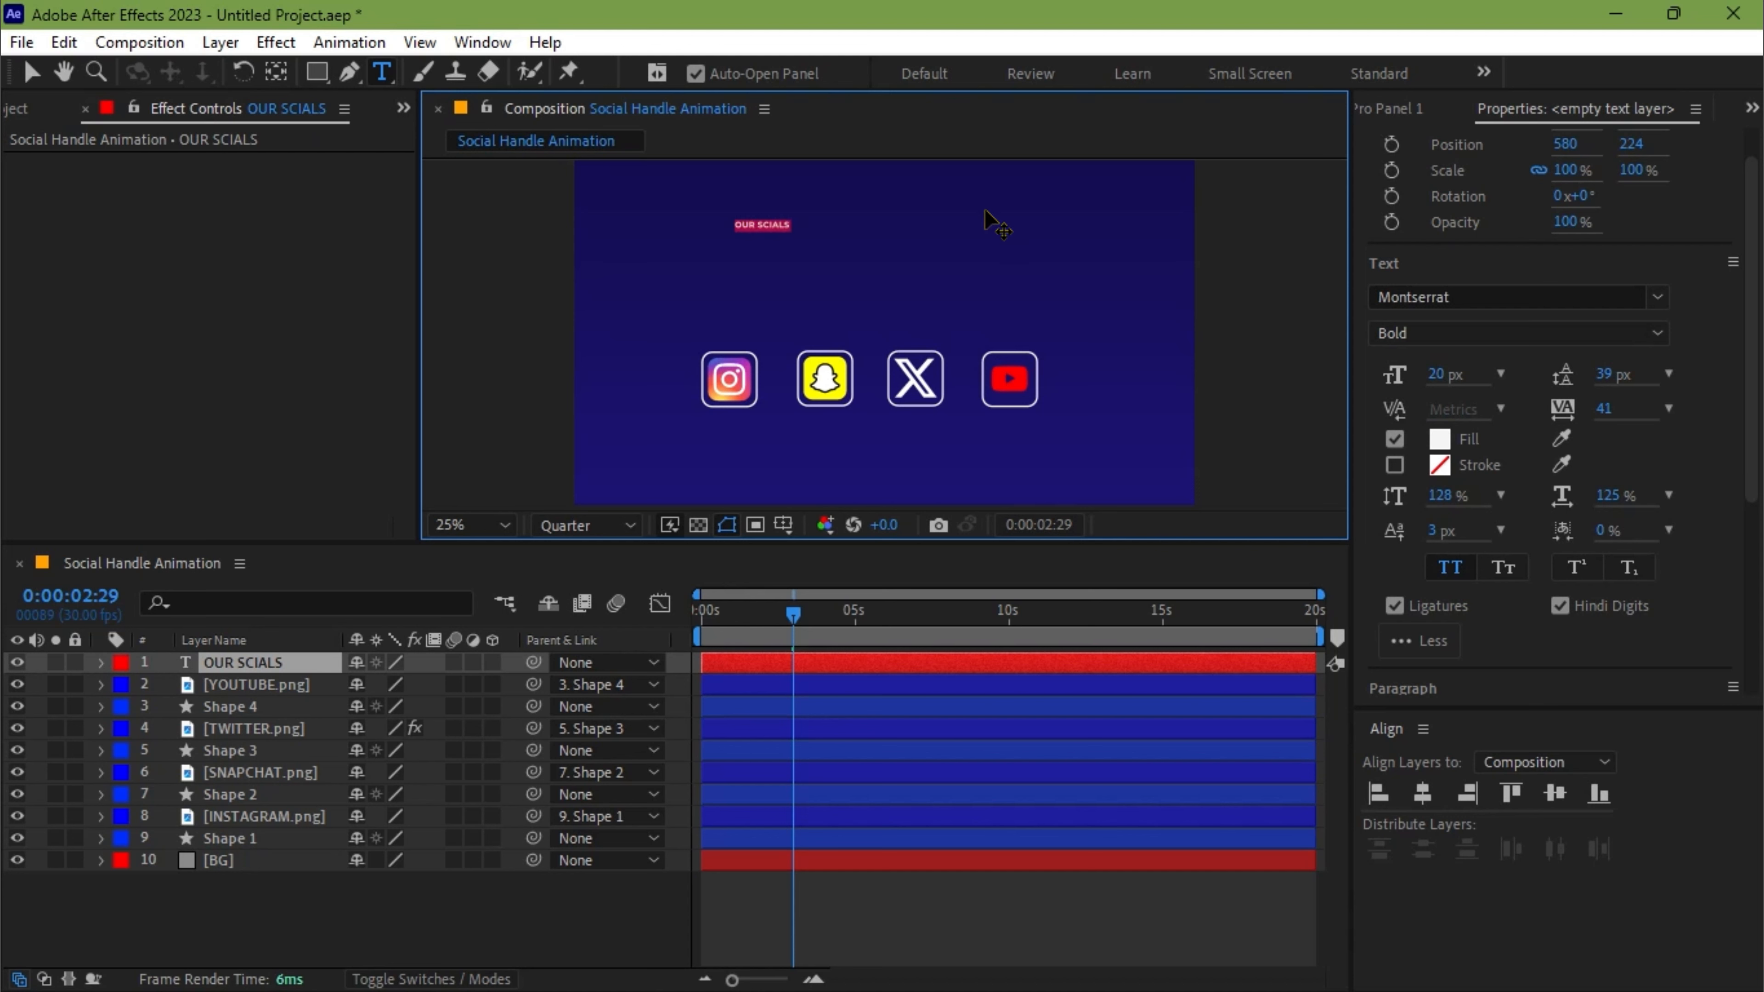
{"action": "left_click_drag", "start_coordinate": [1434, 378], "coordinate": [1553, 416]}
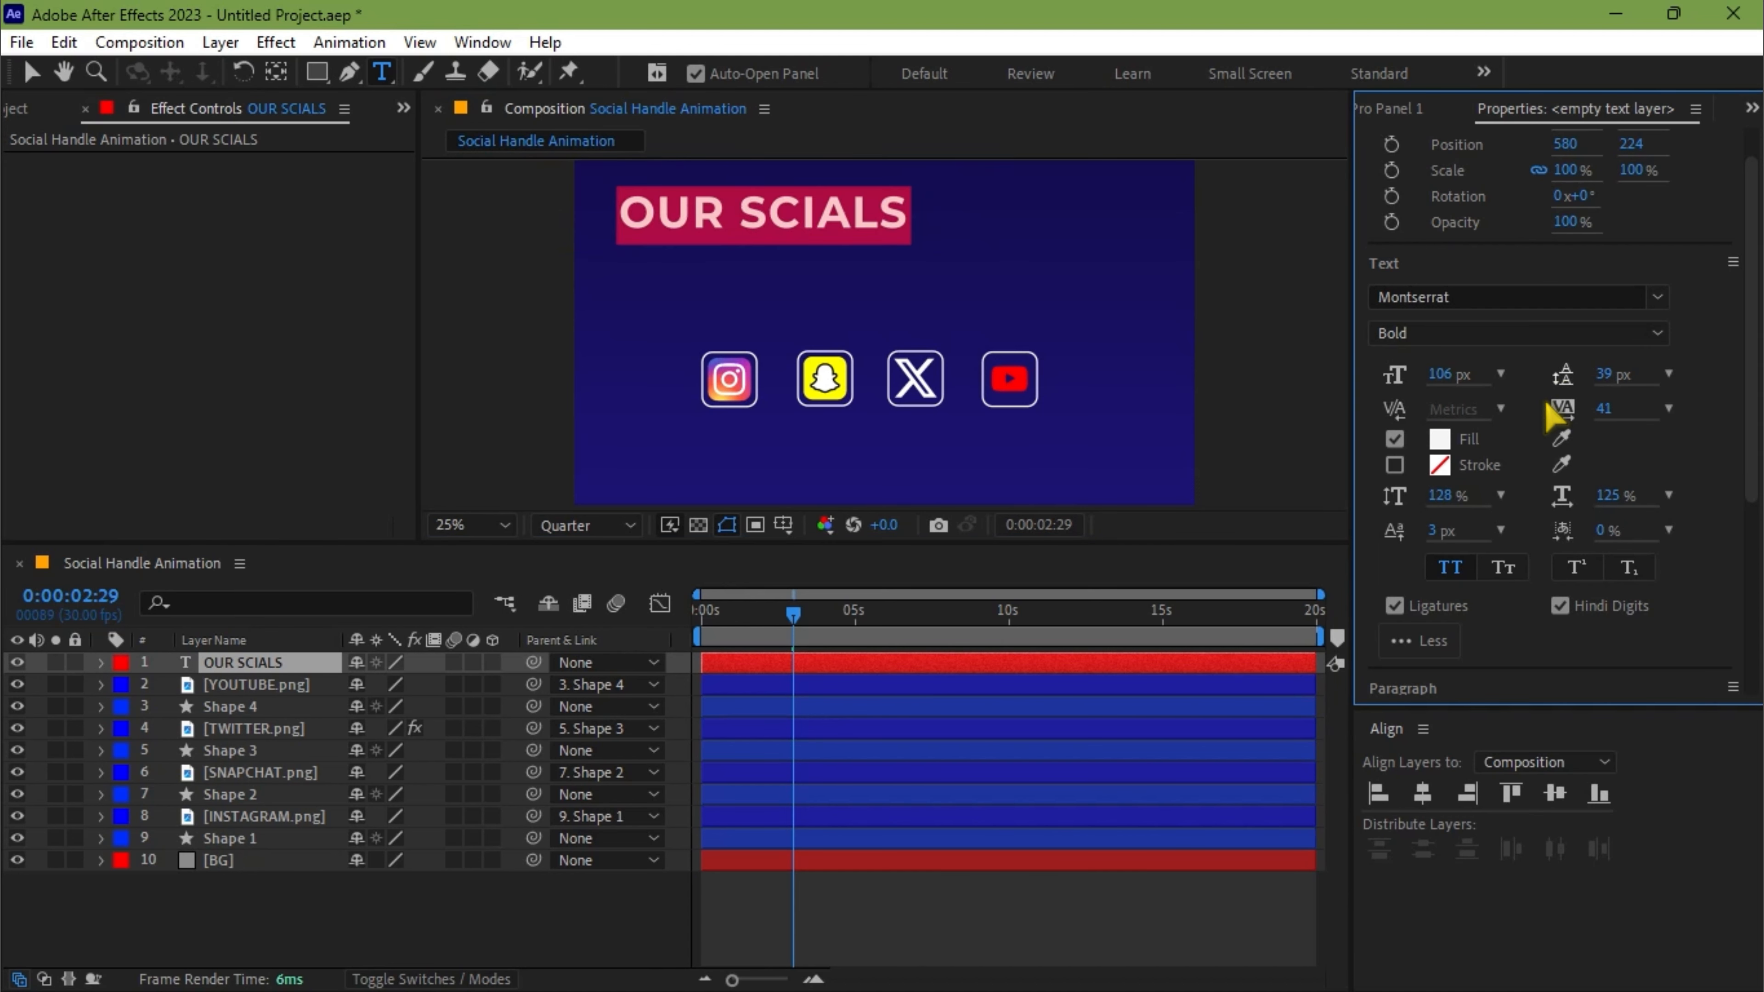
- Correct the title's spelling to OUR SOCIALS, set its font size to 108 px and its font style to Black
{"action": "left_click", "coordinate": [777, 216]}
{"action": "type", "text": "O"}
{"action": "key", "text": "ctrl+a"}
{"action": "left_click_drag", "start_coordinate": [1441, 380], "coordinate": [1451, 379]}
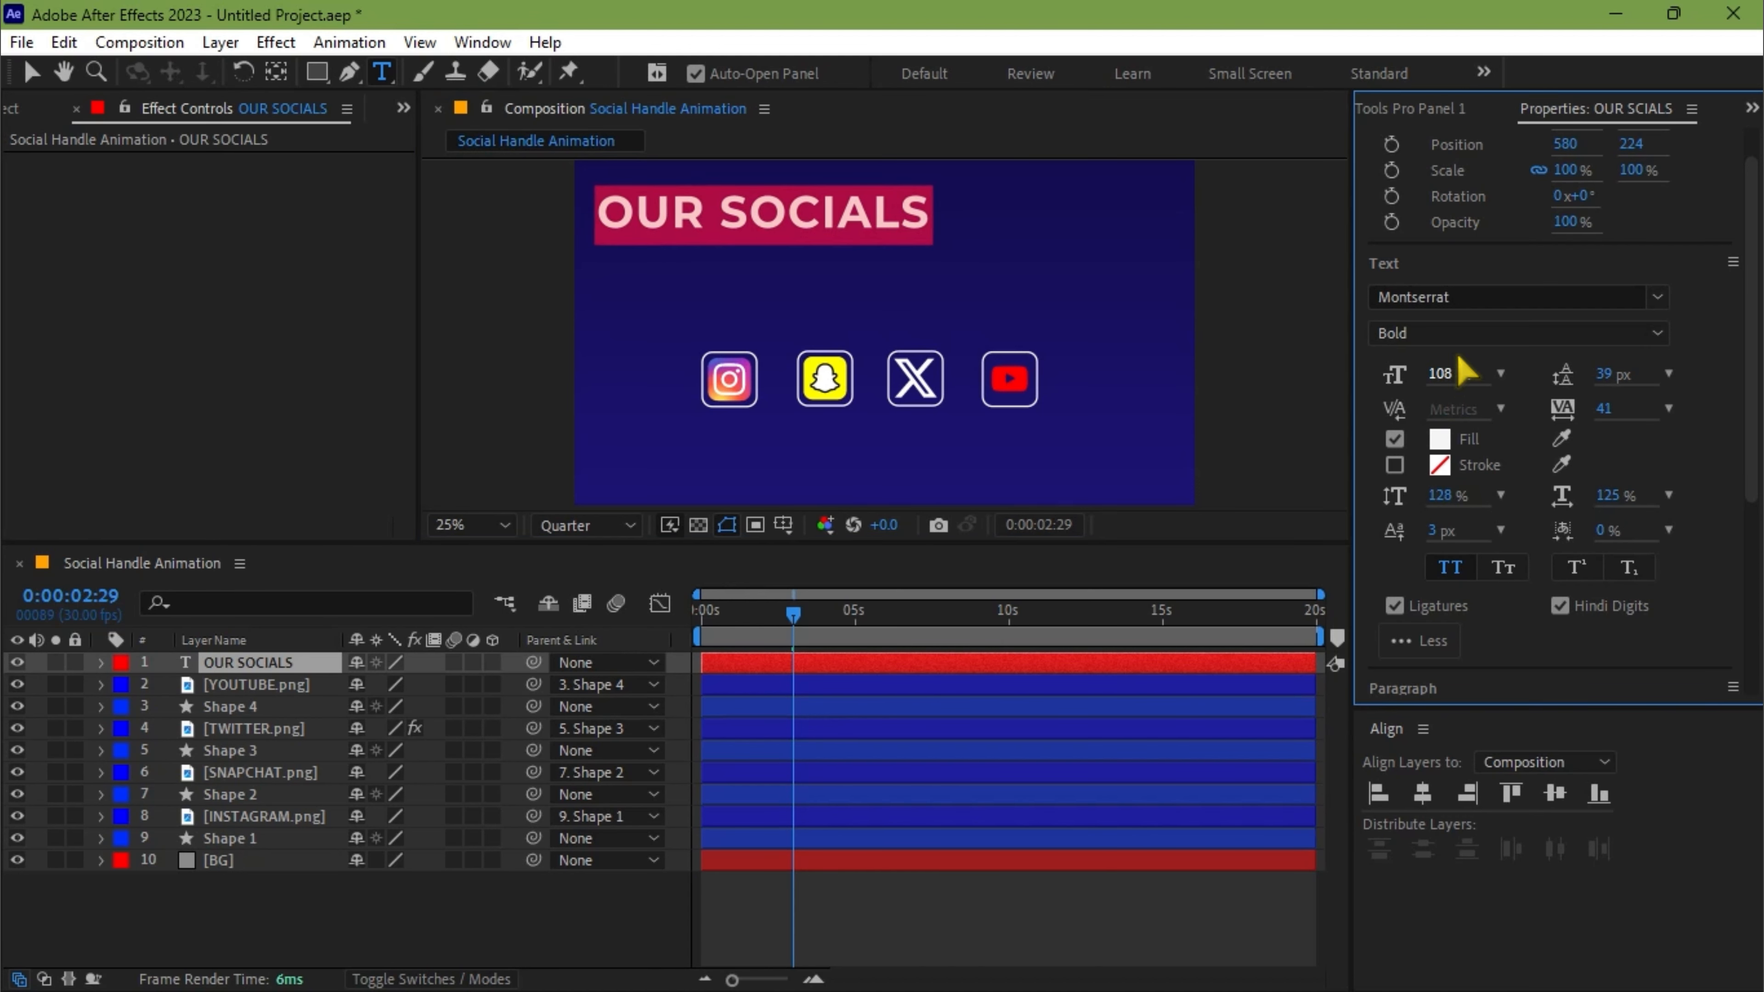
{"action": "left_click", "coordinate": [1456, 336]}
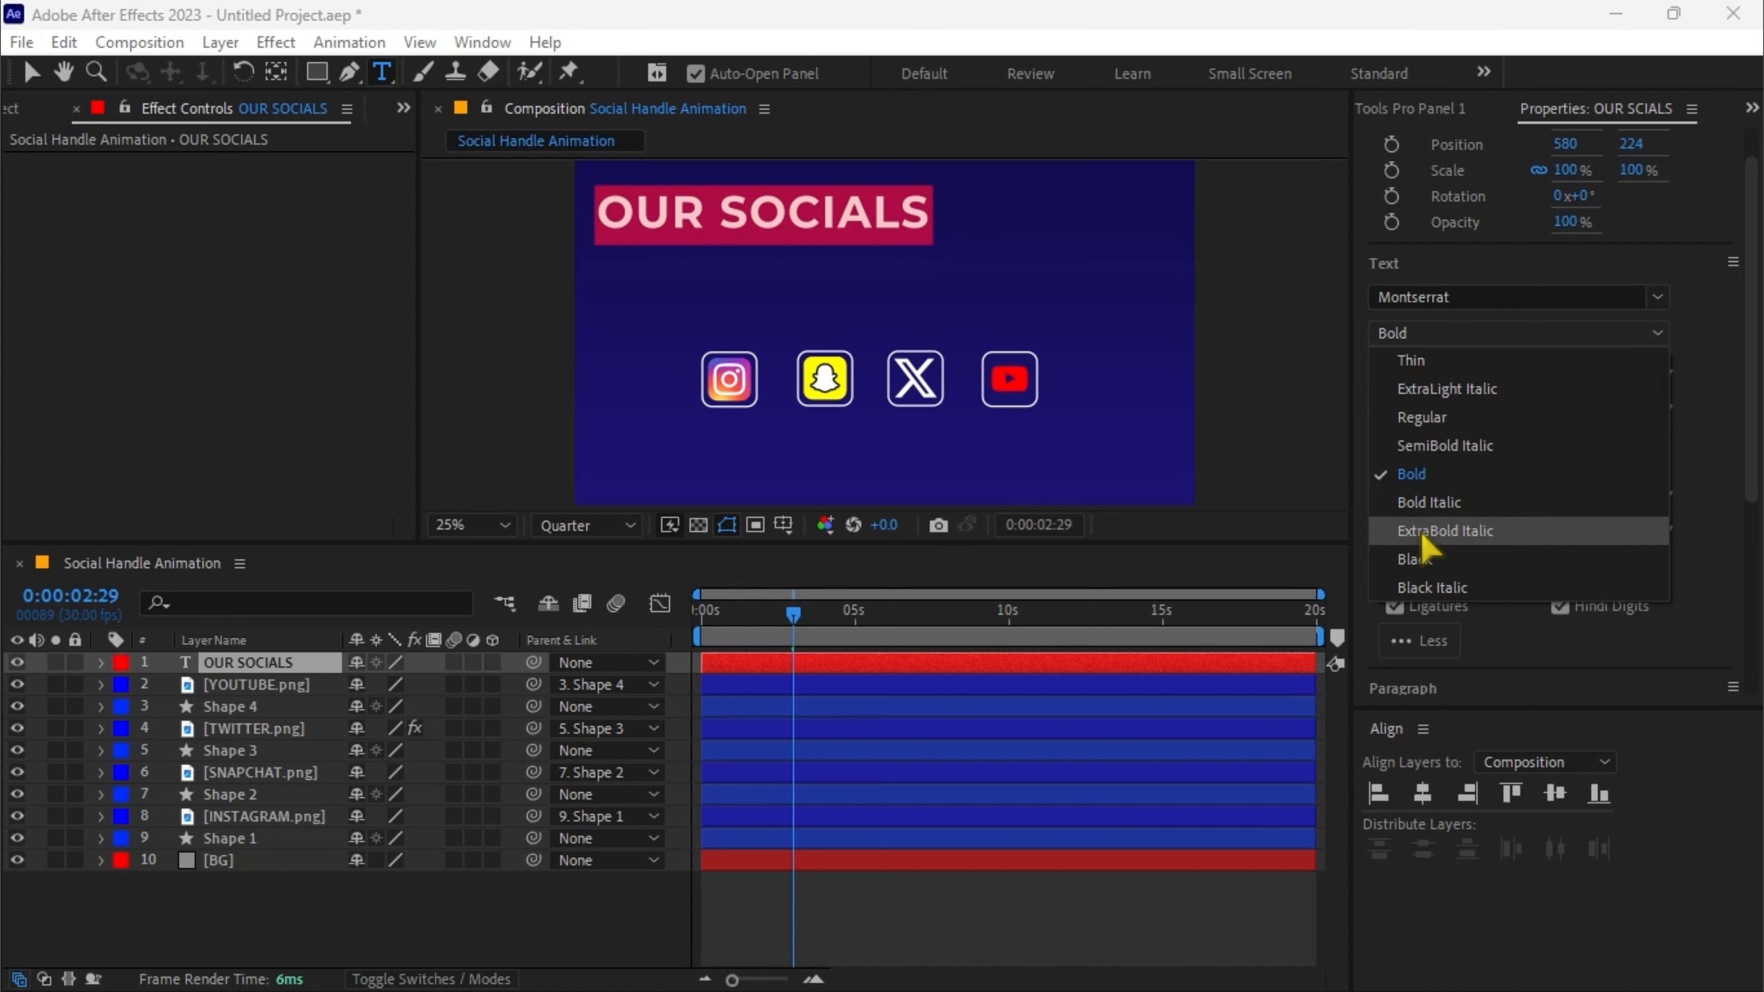
{"action": "left_click", "coordinate": [1415, 561]}
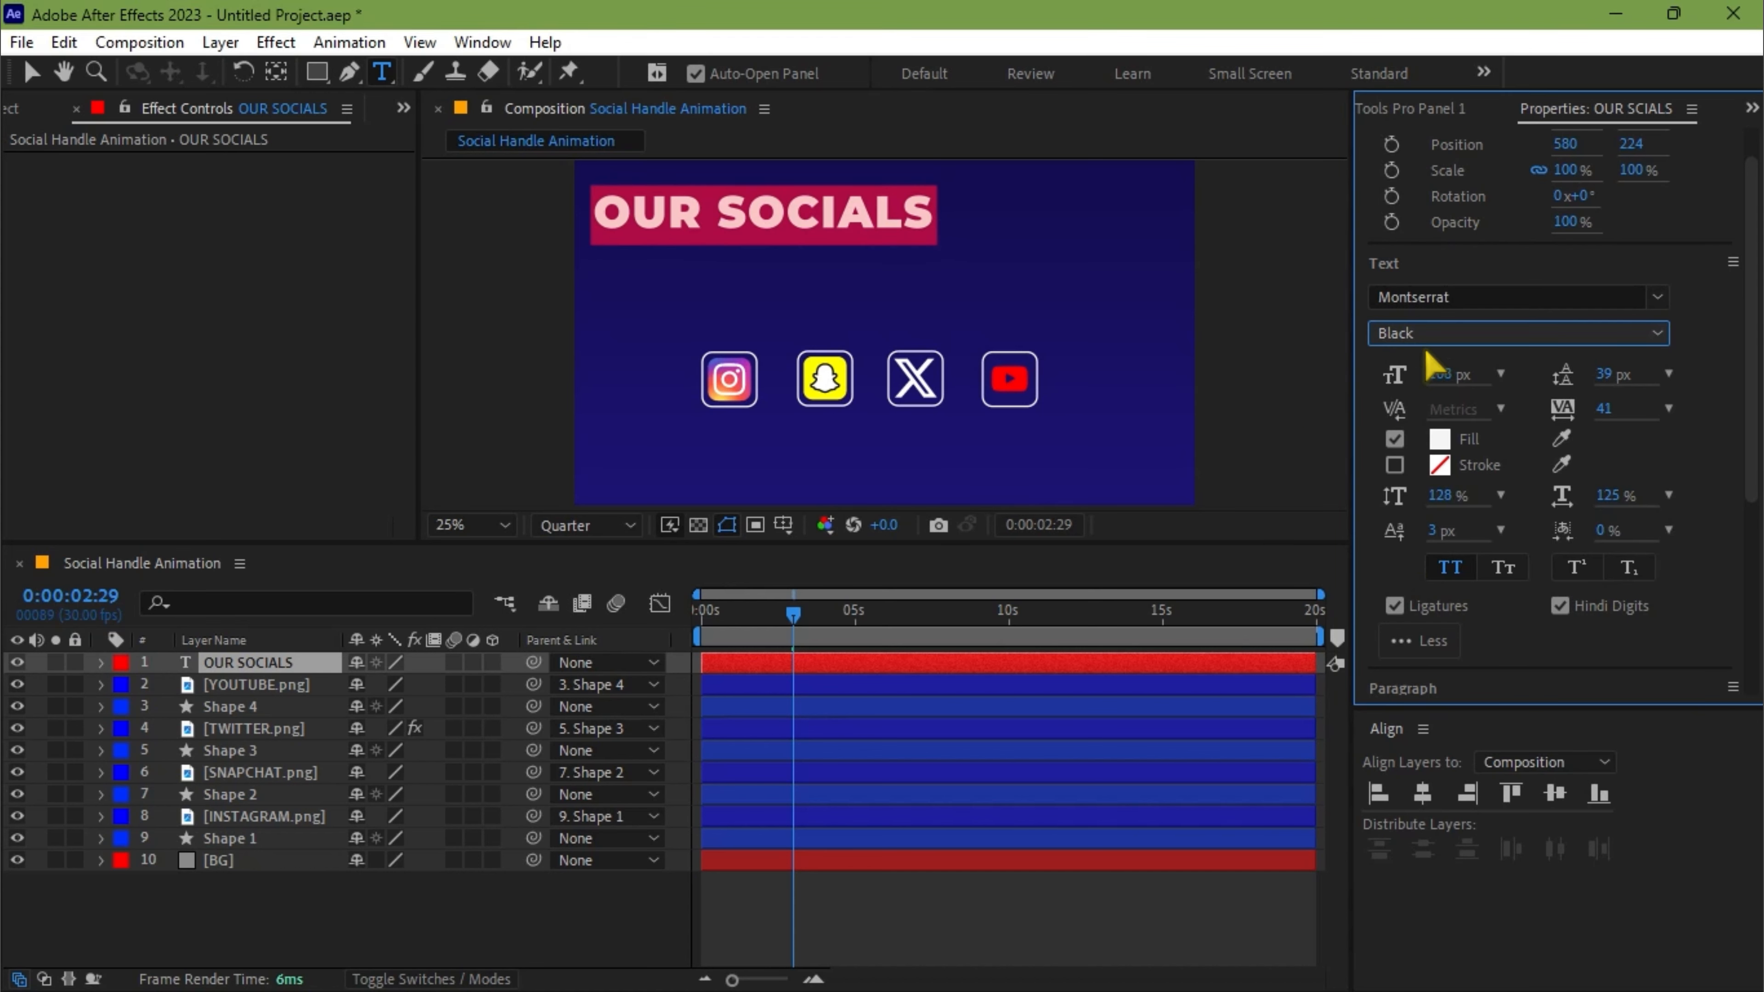
- Center the title in the composition, then raise it above the icons to a Y position of 271.7
{"action": "left_click", "coordinate": [1422, 793]}
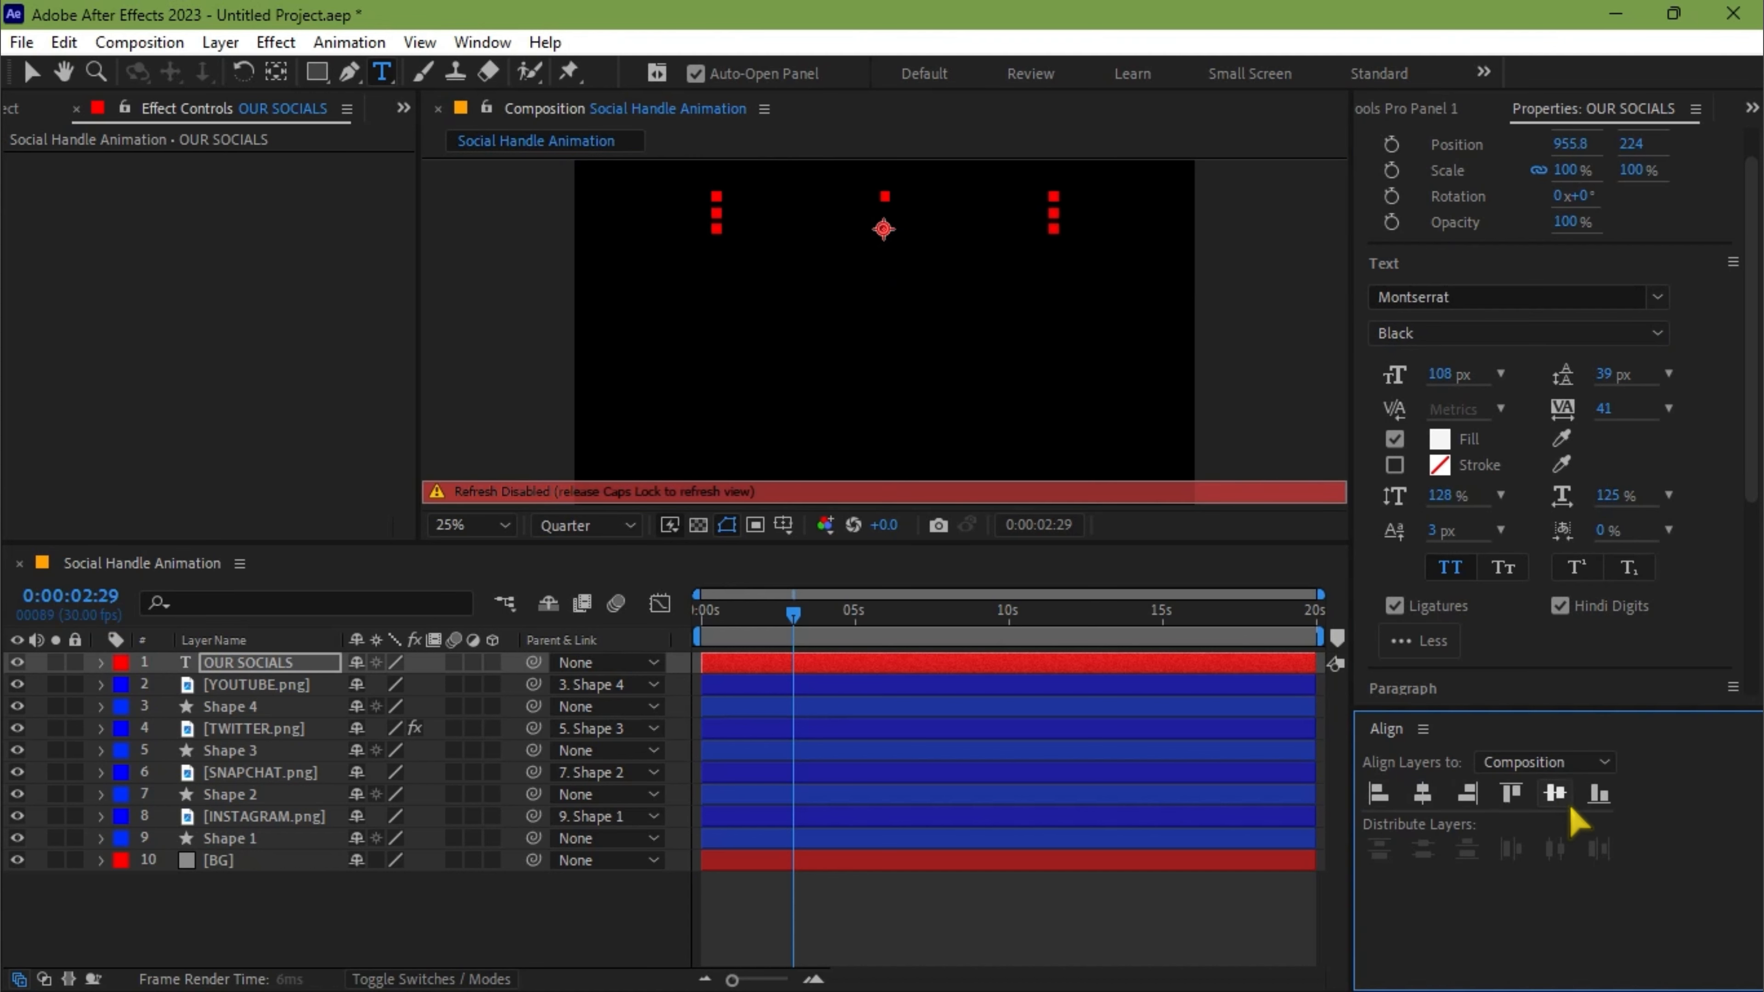
{"action": "left_click", "coordinate": [1555, 794]}
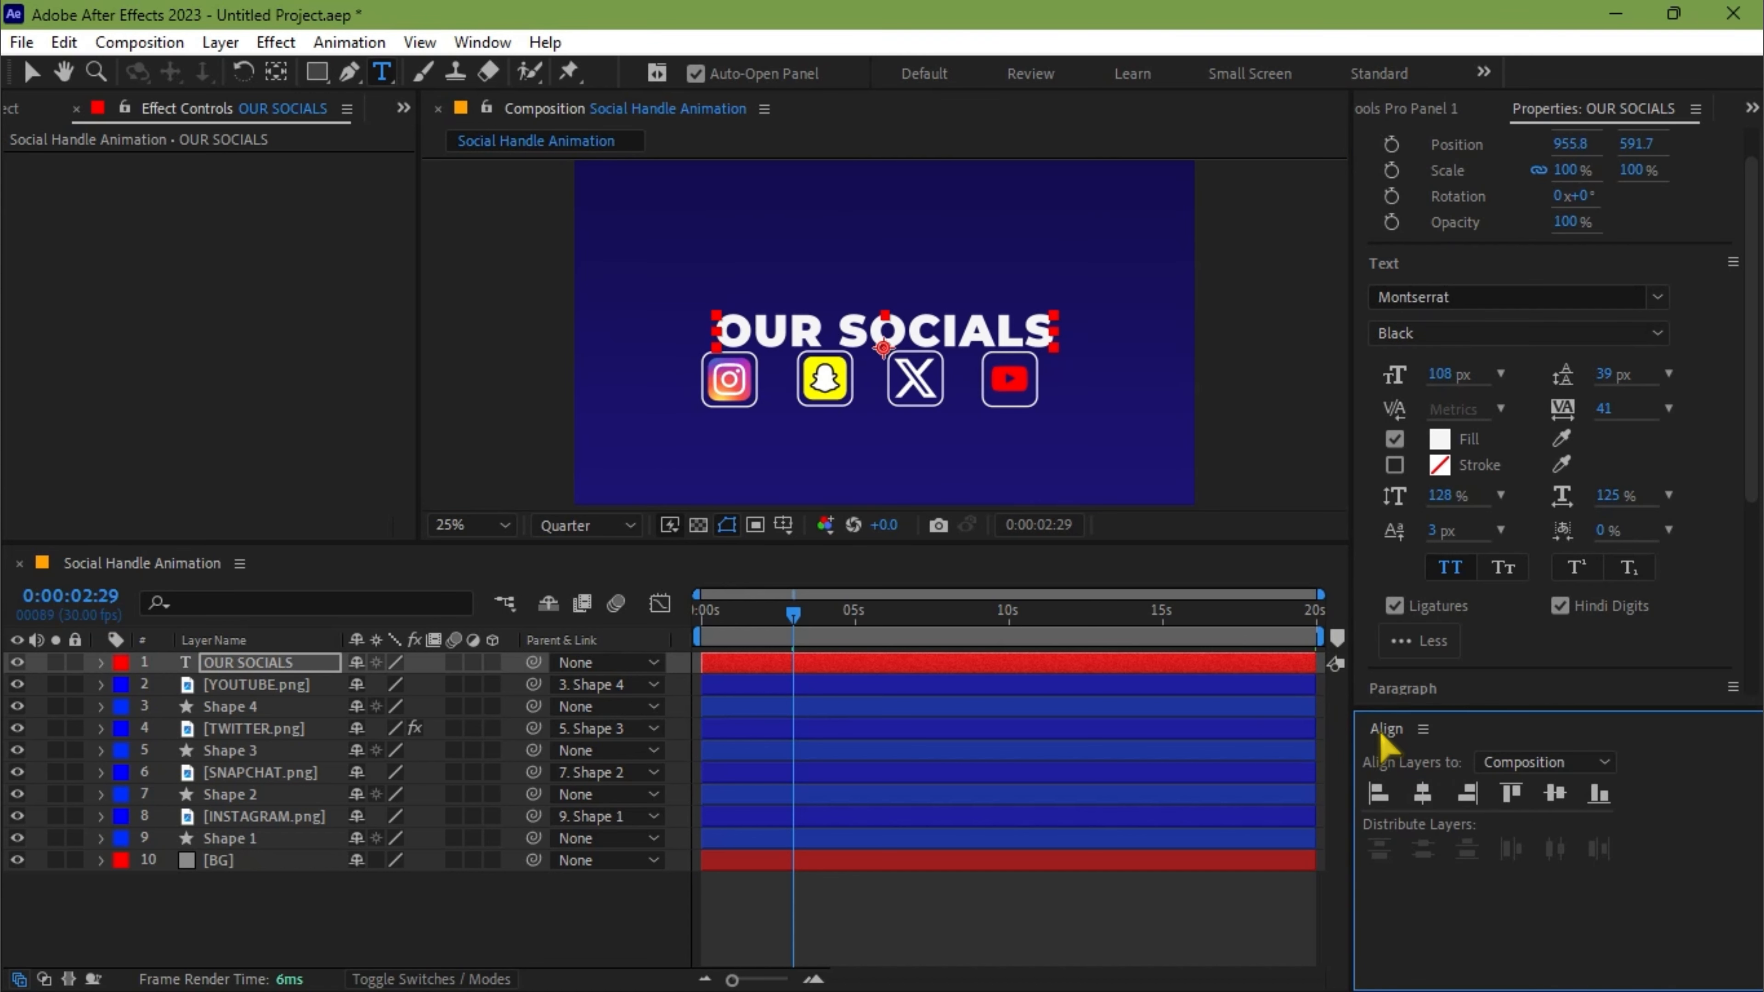
{"action": "key", "text": "shift+Up"}
{"action": "key", "text": "shift+Up"}
{"action": "key", "text": "shift+Up"}
{"action": "key", "text": "shift+Up"}
{"action": "key", "text": "shift+Up"}
{"action": "key", "text": "shift+Up"}
{"action": "key", "text": "shift+Up"}
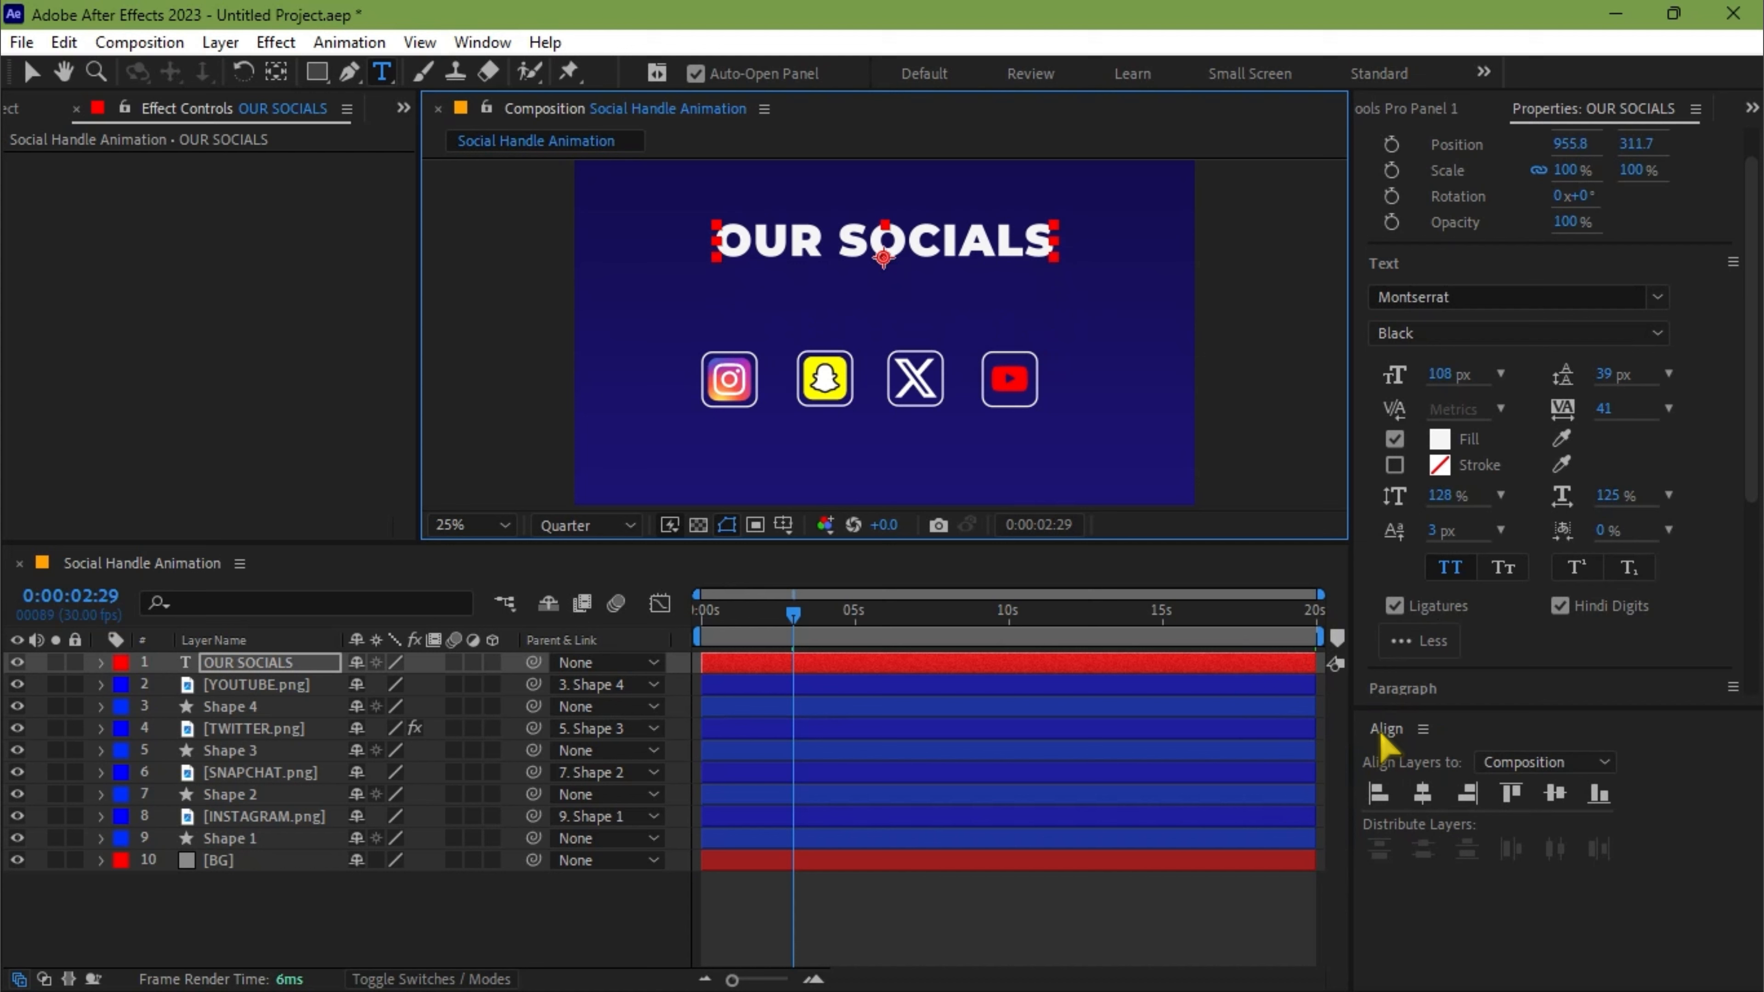
{"action": "key", "text": "shift+Up"}
{"action": "key", "text": "shift+Up"}
{"action": "key", "text": "shift+Up"}
{"action": "key", "text": "shift+Up"}
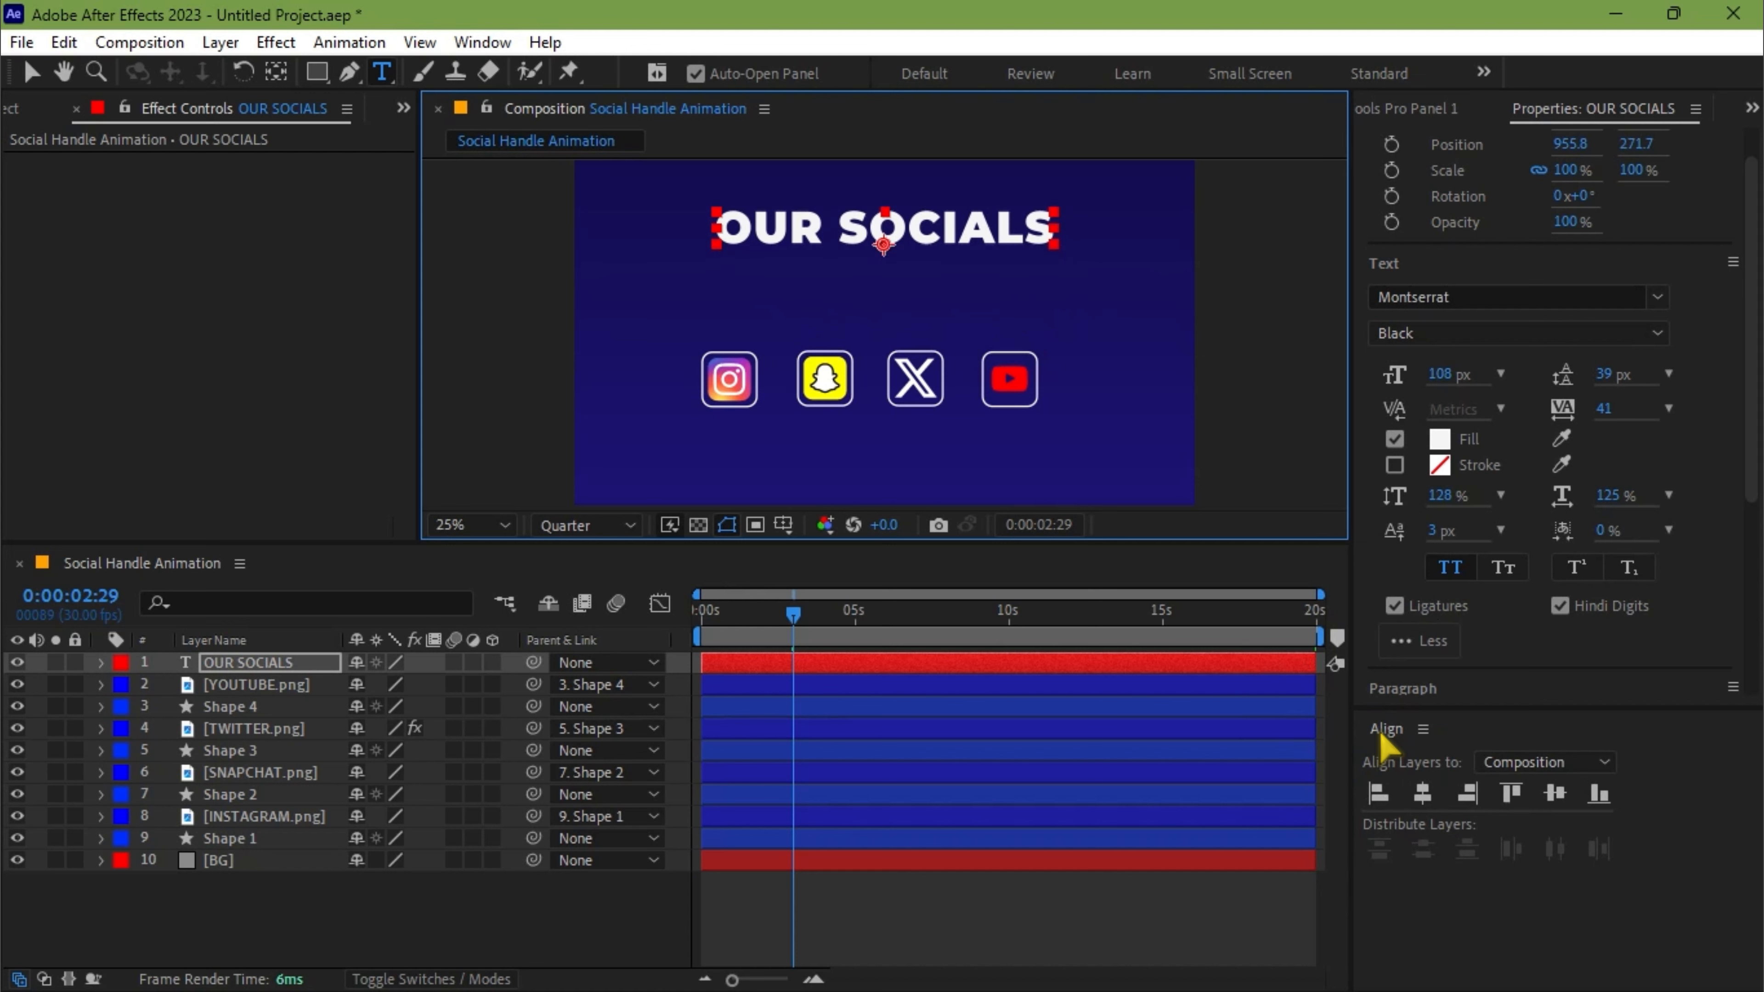
- Center the anchor point of the OUR SOCIALS title within its text
{"action": "left_click", "coordinate": [276, 72]}
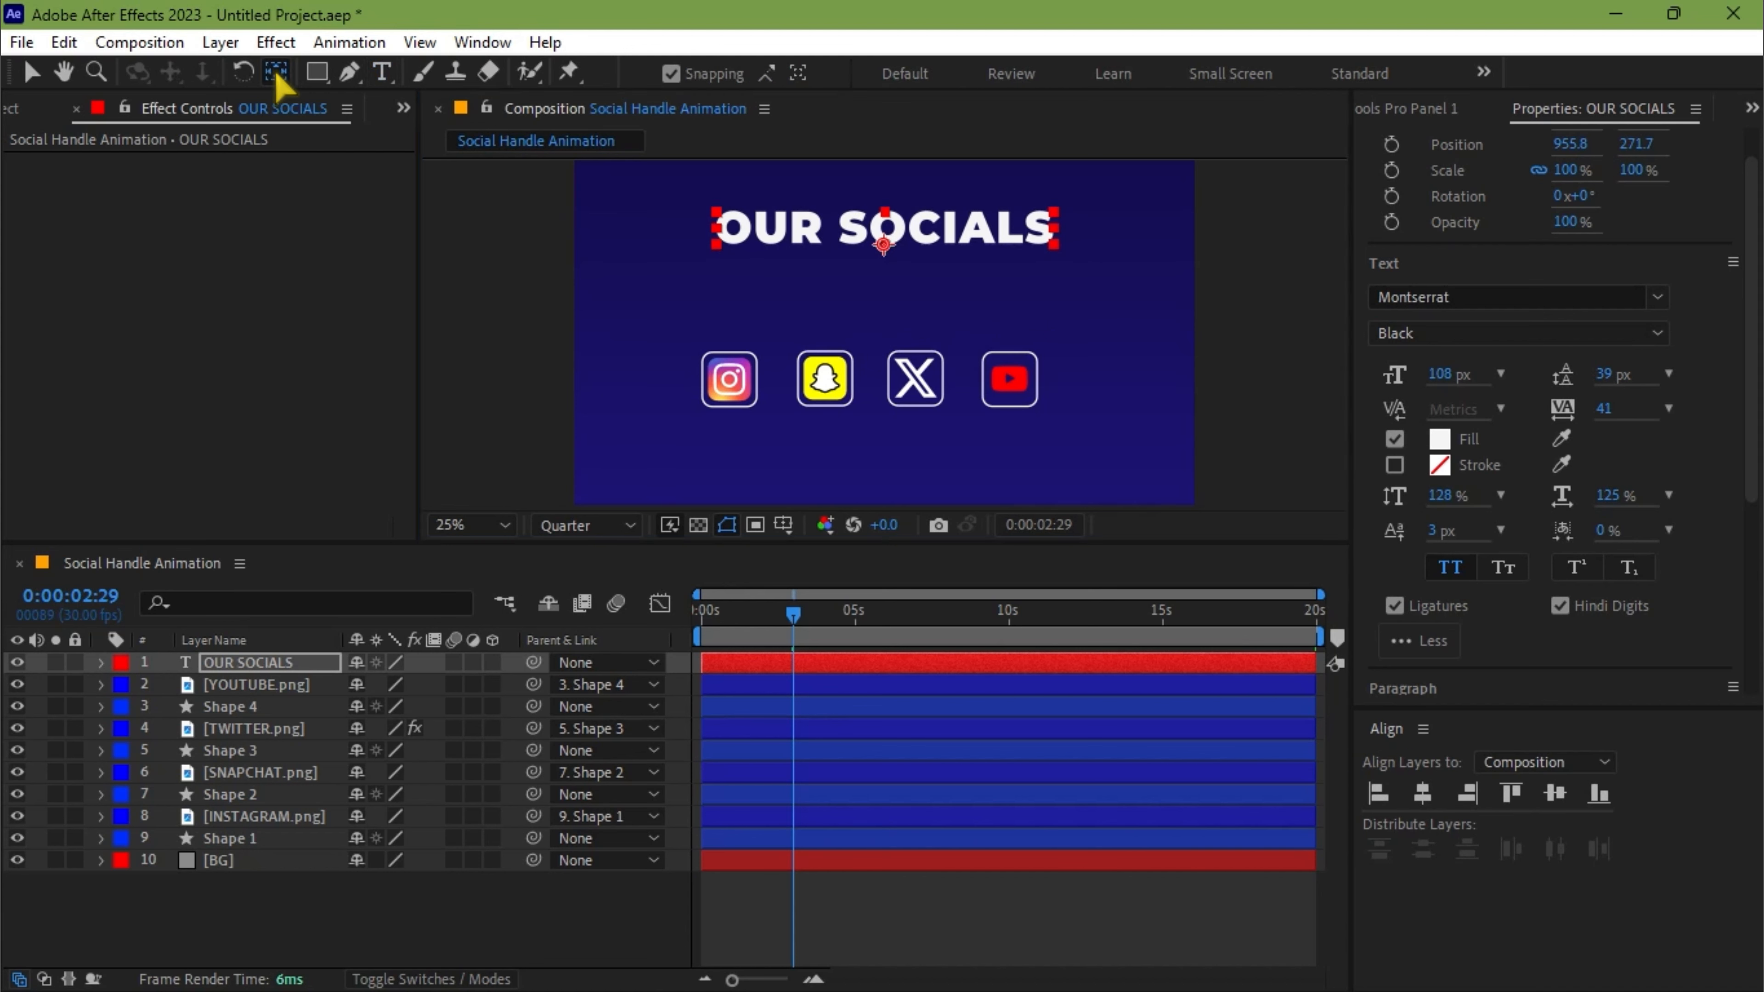
{"action": "key", "text": "ctrl+alt+Home"}
{"action": "key", "text": "v"}
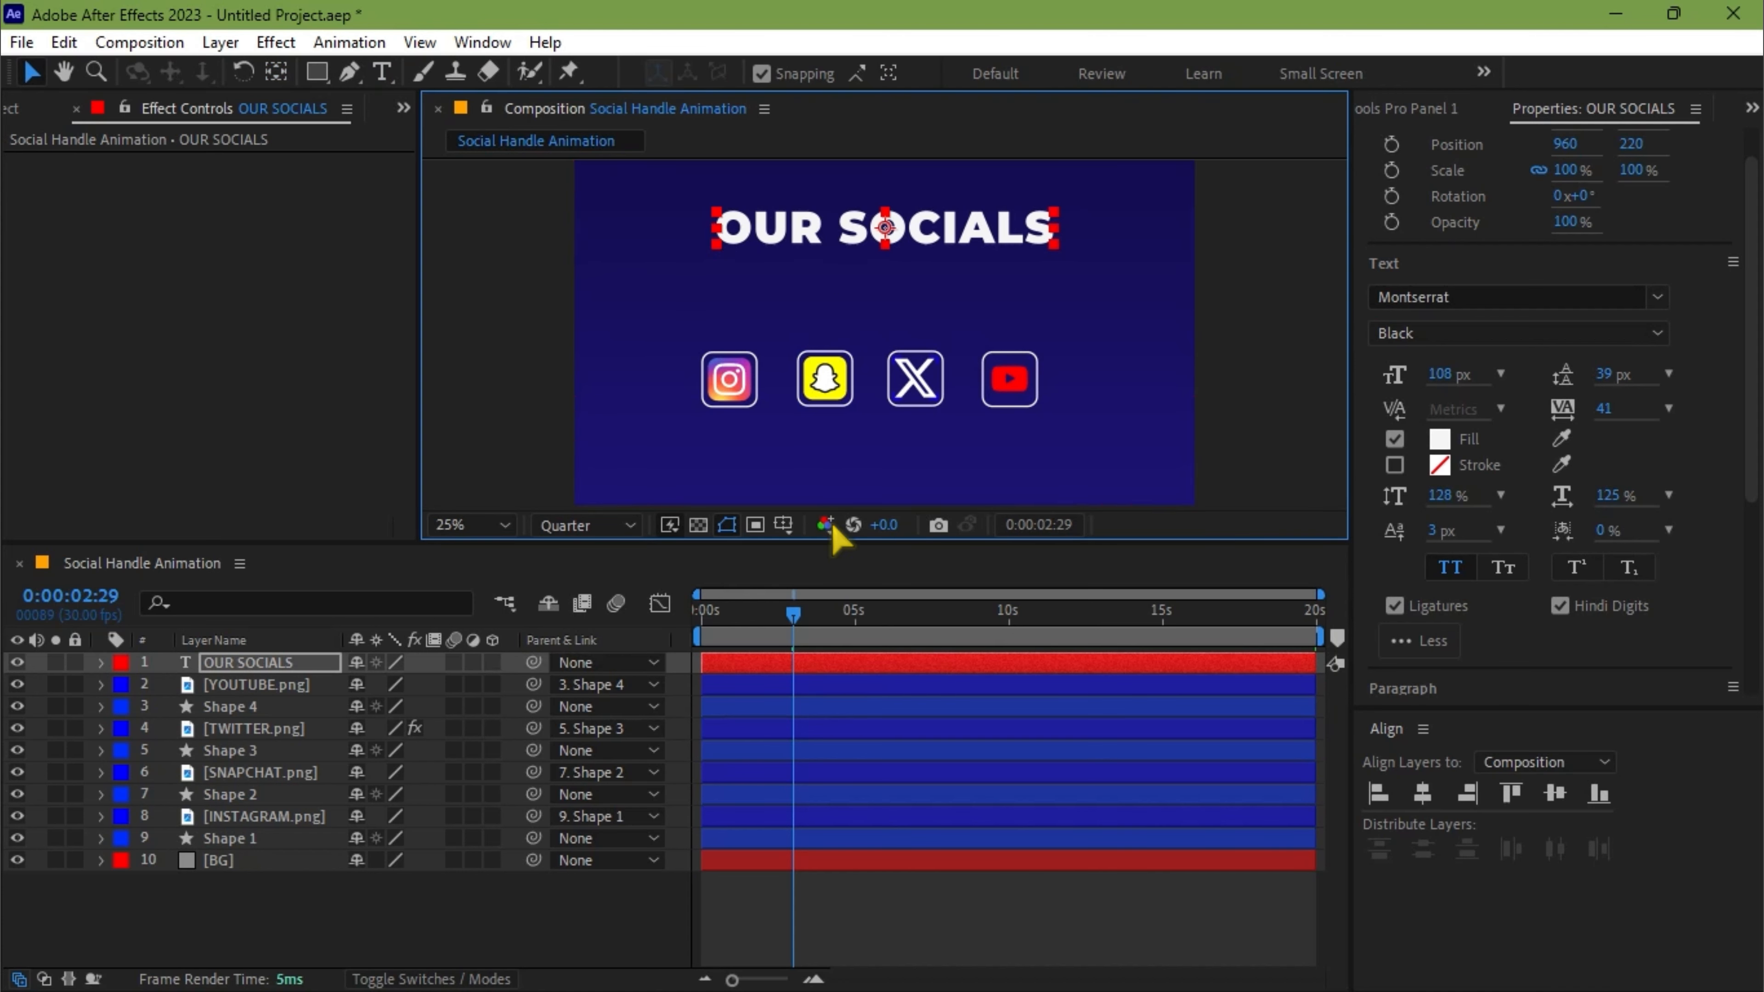
- Apply the Slide Down By Character preset to OUR SOCIALS at the first frame, show its keyframes and preview the animation
{"action": "left_click", "coordinate": [813, 638]}
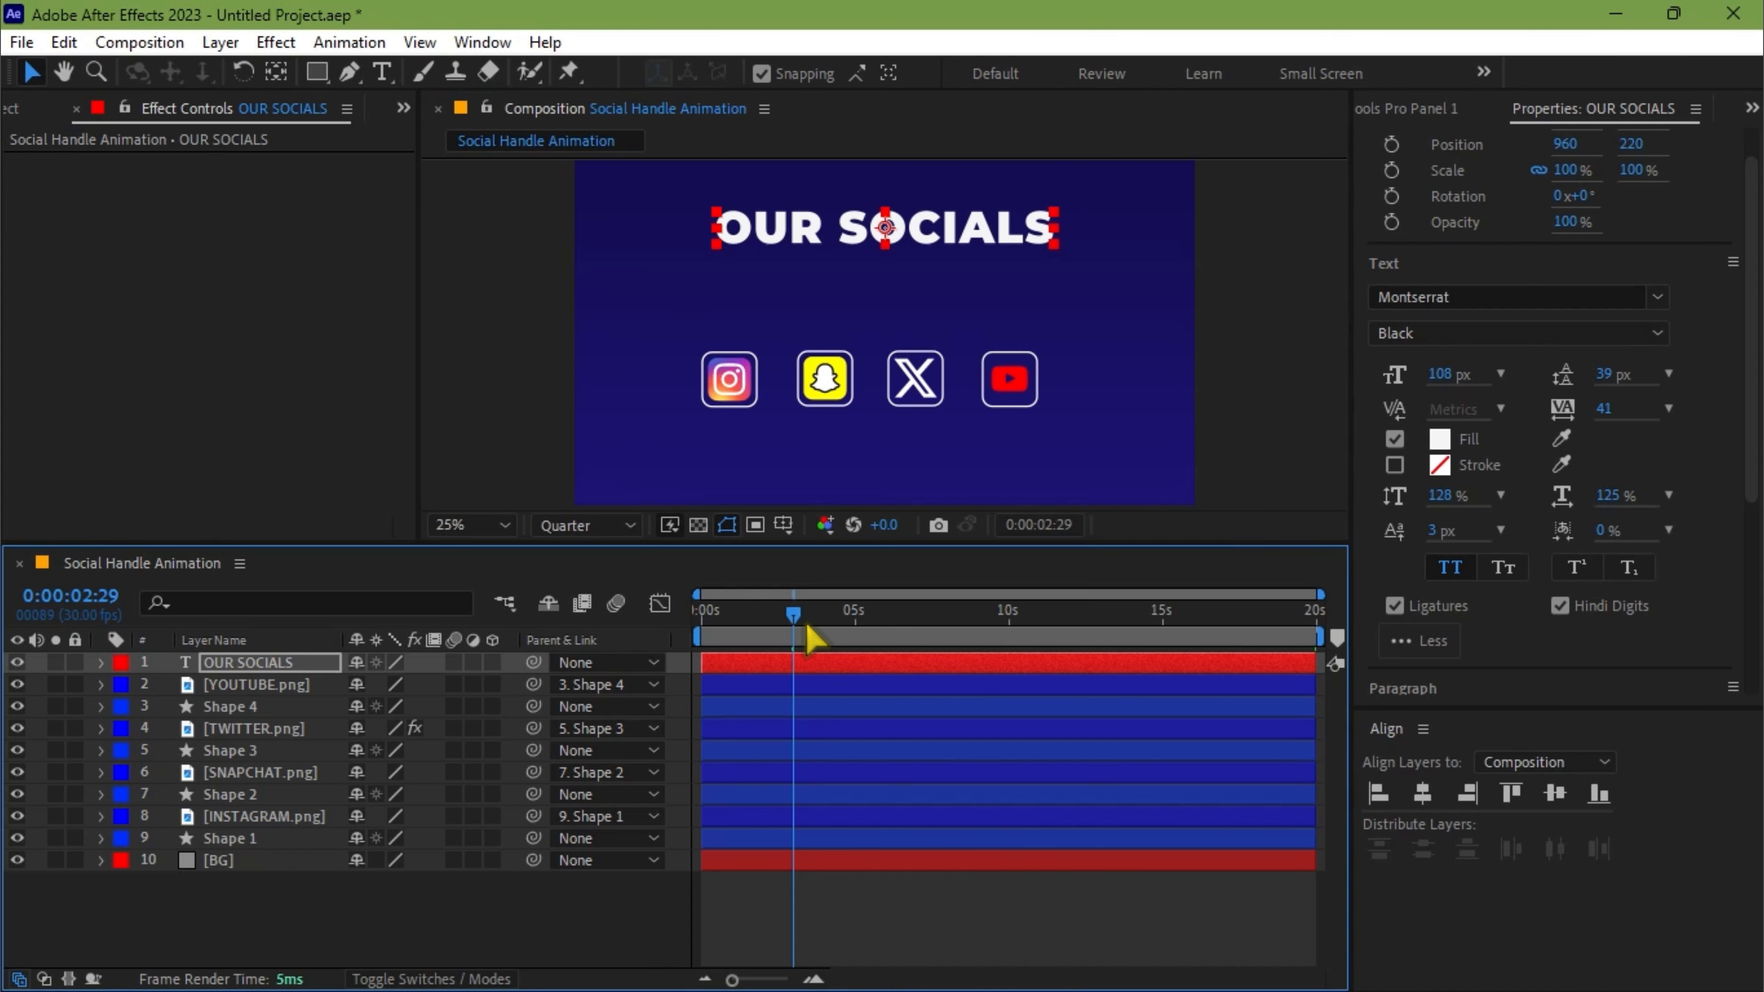
{"action": "left_click_drag", "start_coordinate": [792, 615], "coordinate": [695, 636]}
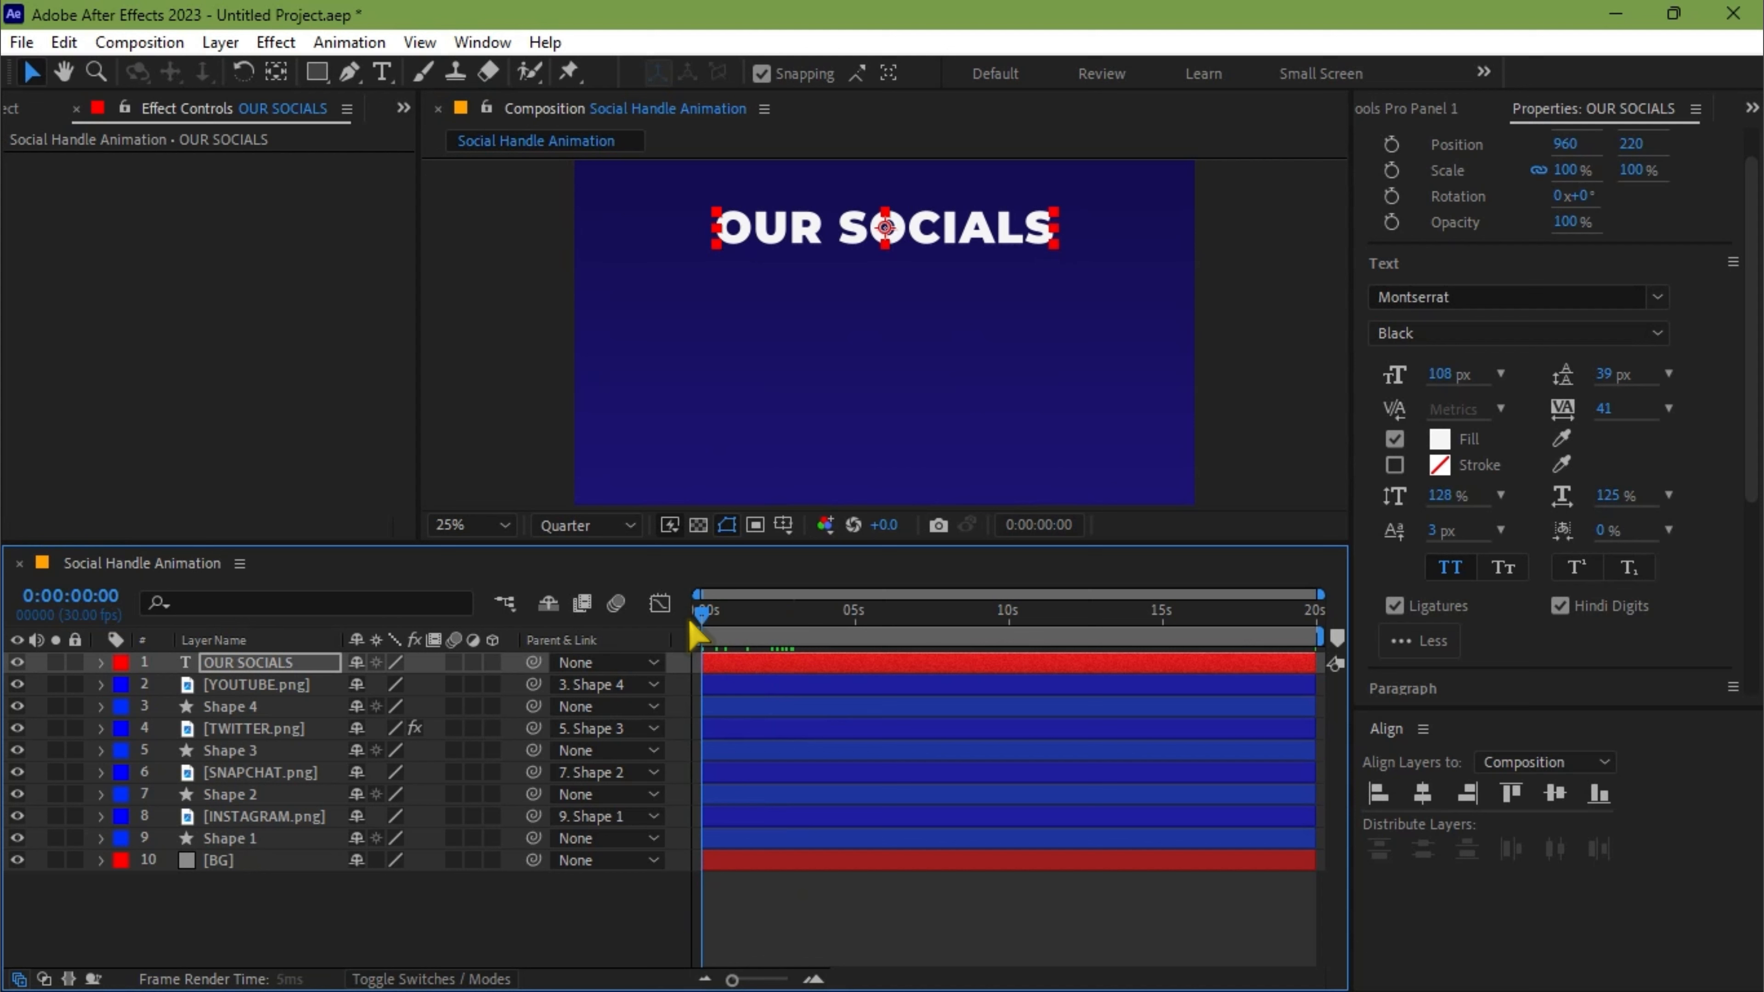
{"action": "left_click", "coordinate": [749, 666]}
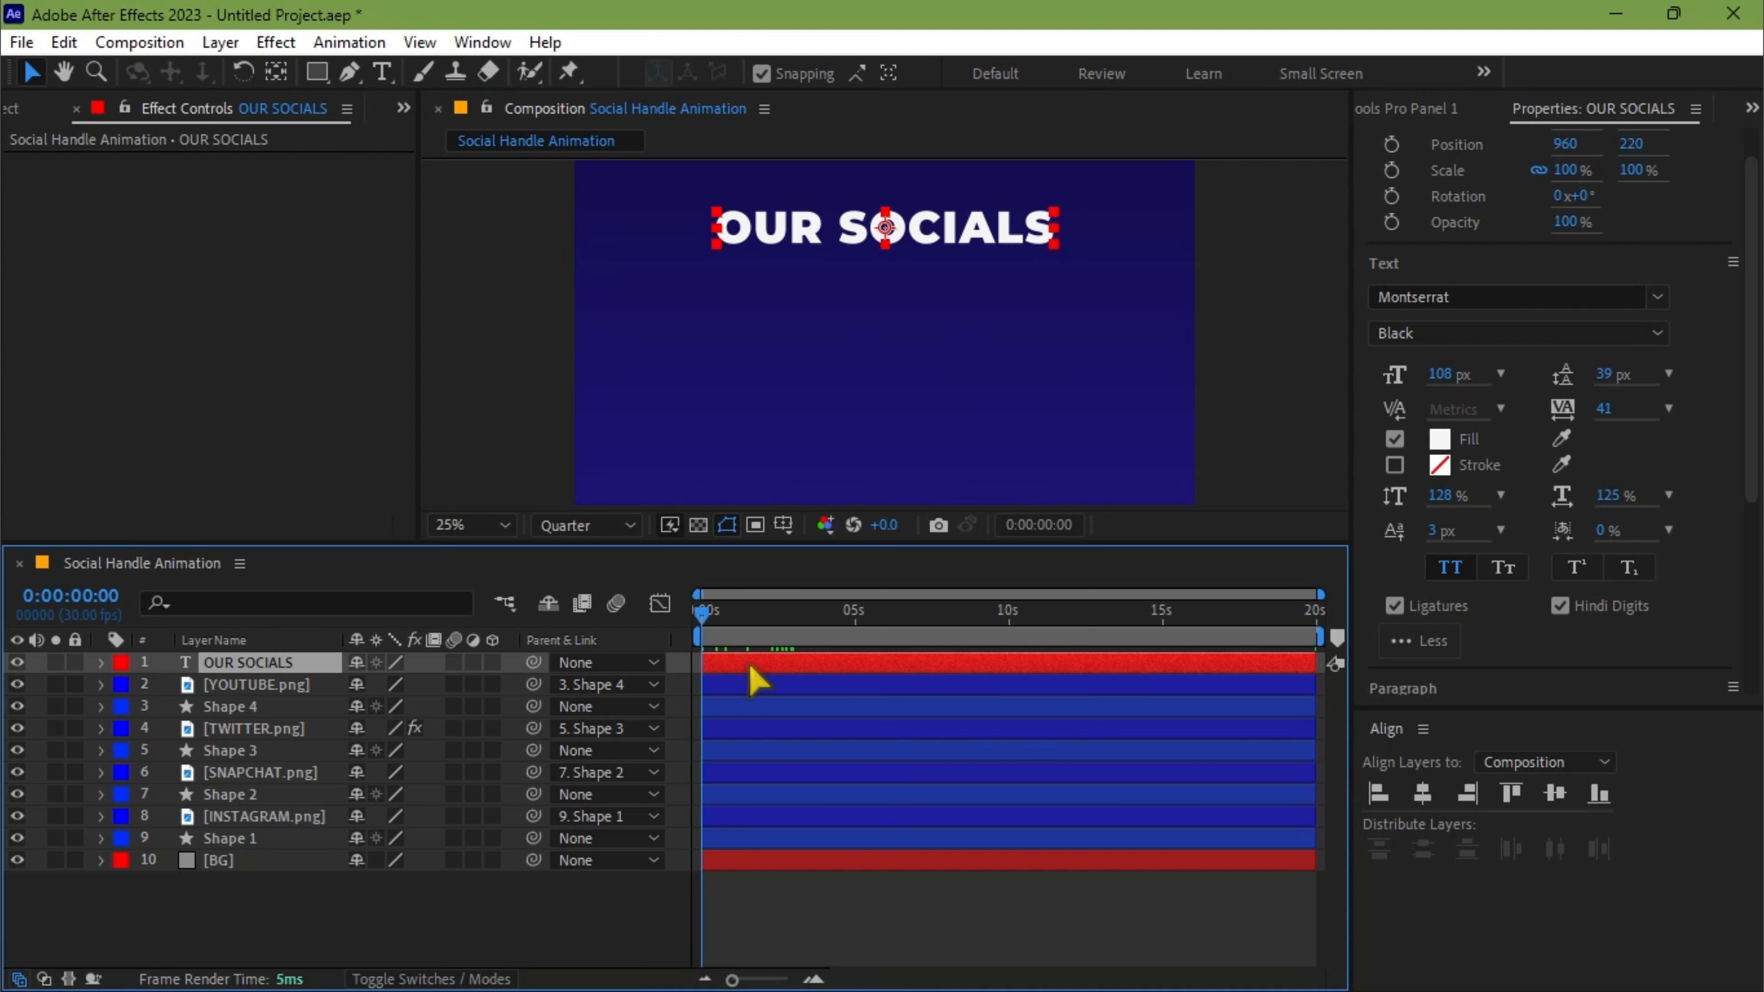
{"action": "key", "text": "ctrl+space"}
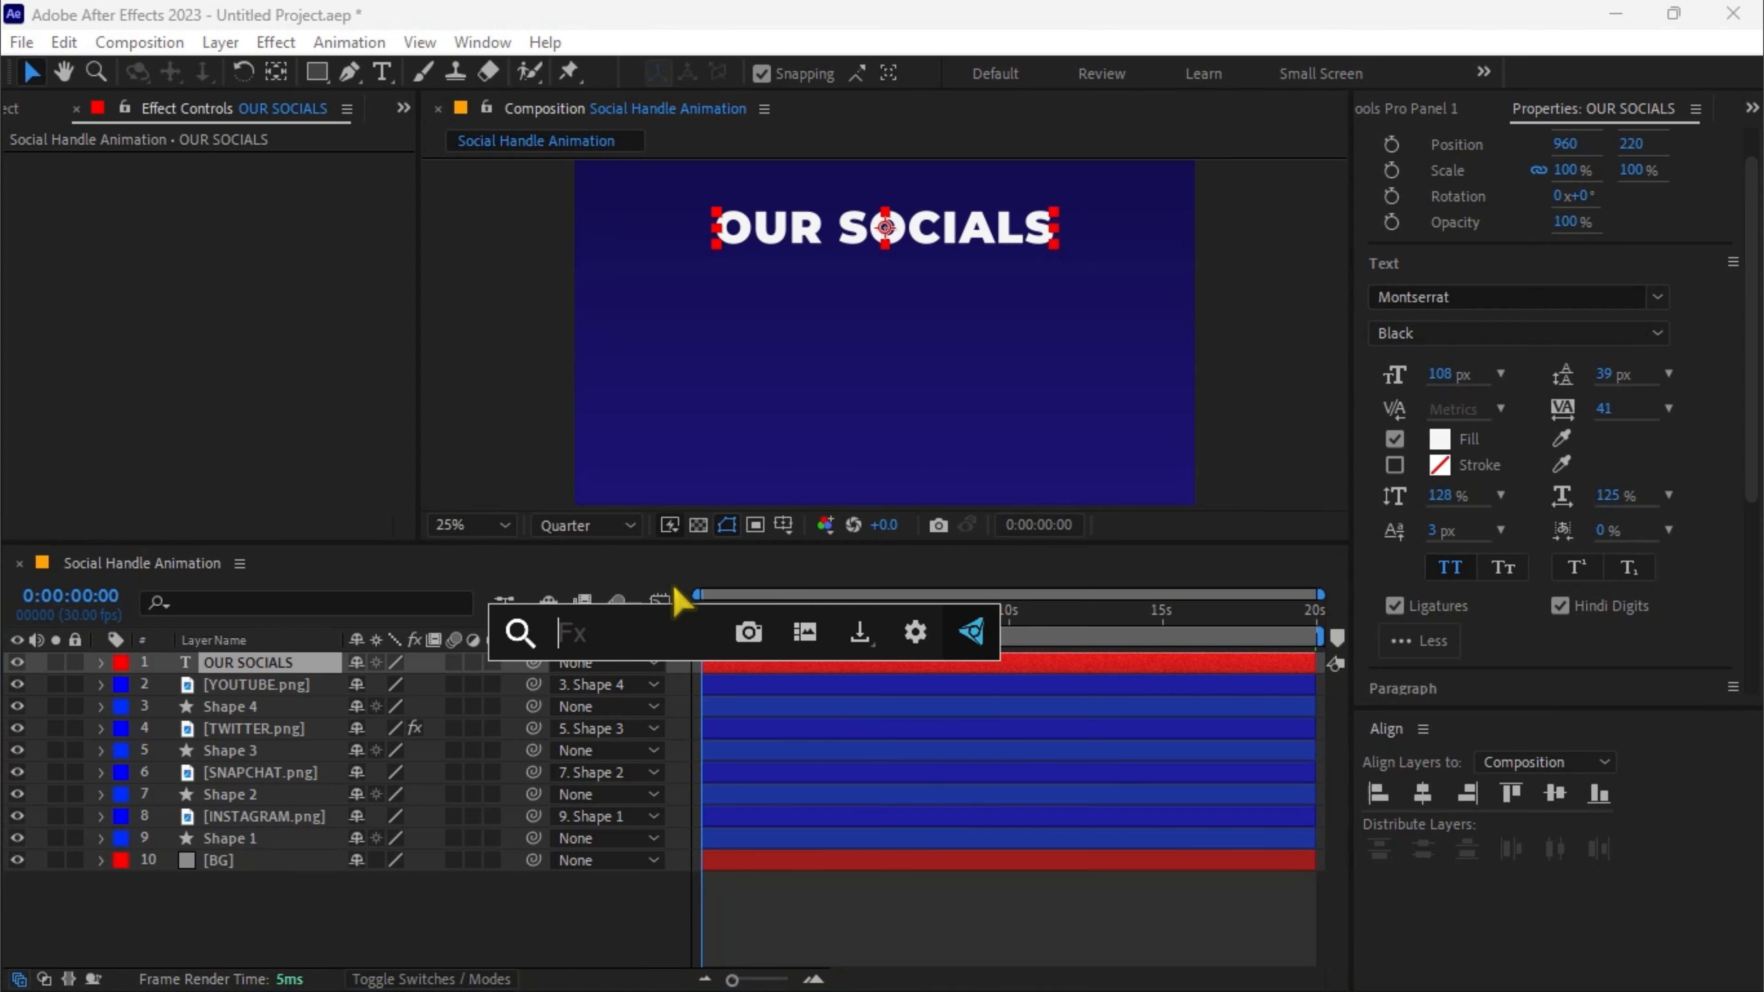
{"action": "type", "text": "slide"}
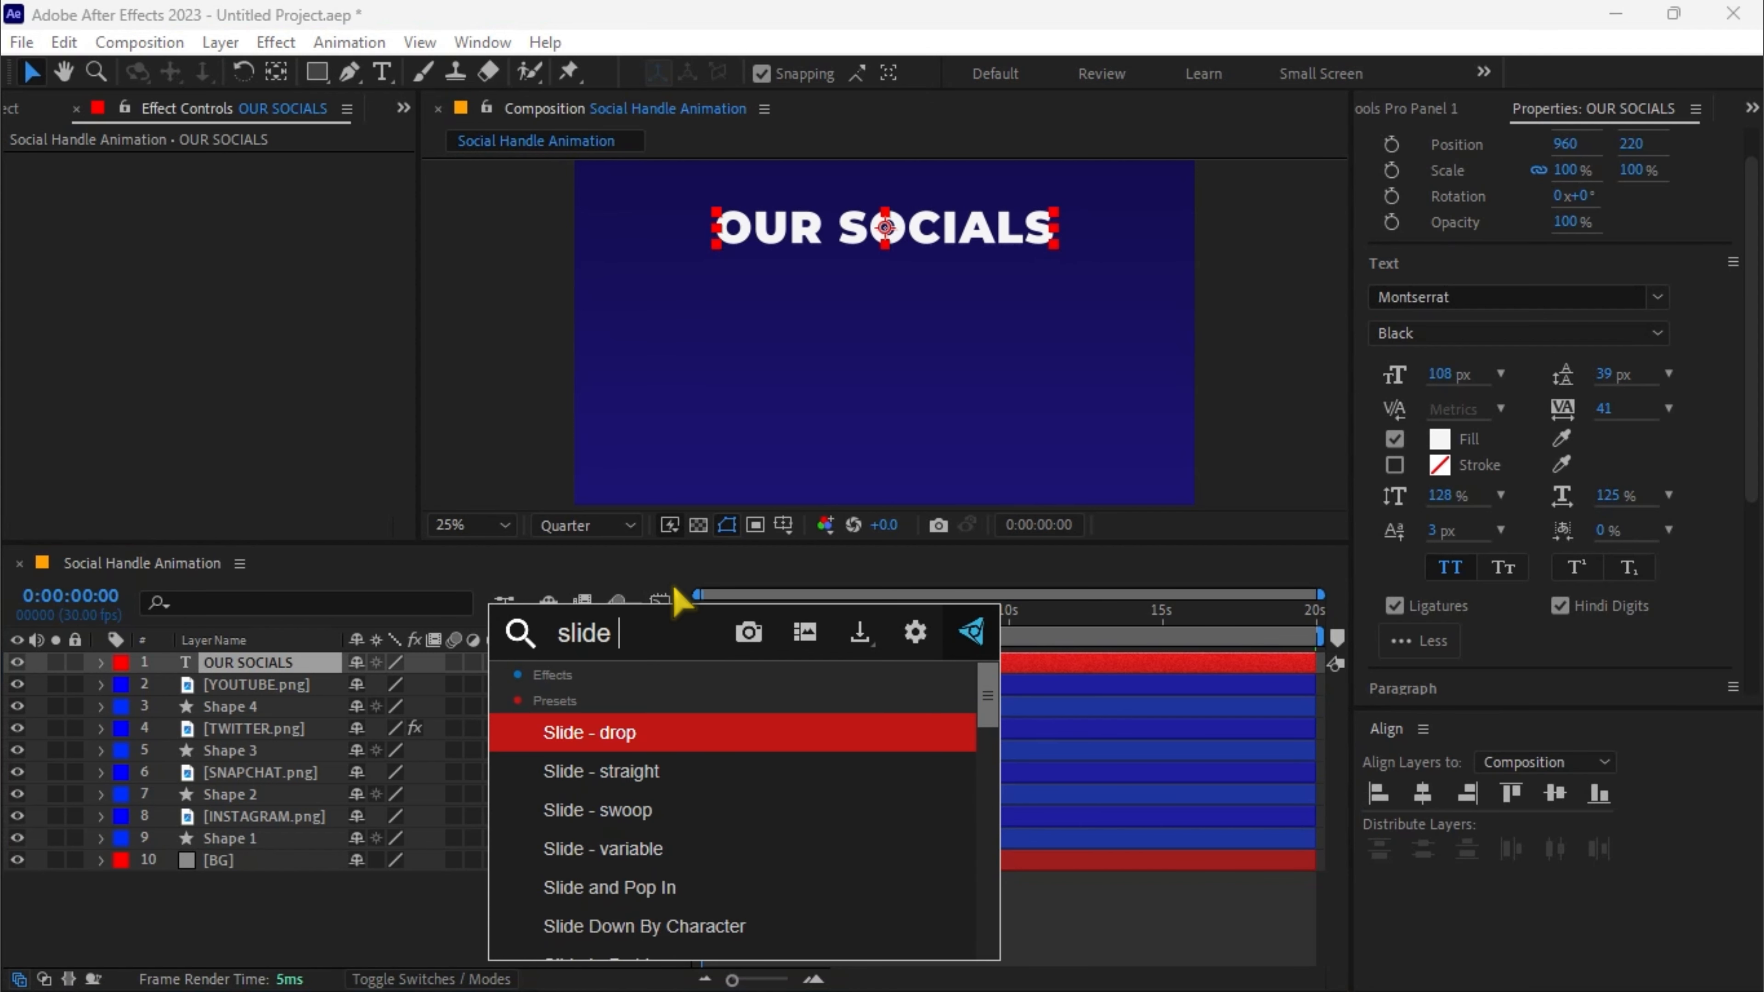
{"action": "left_click", "coordinate": [646, 928]}
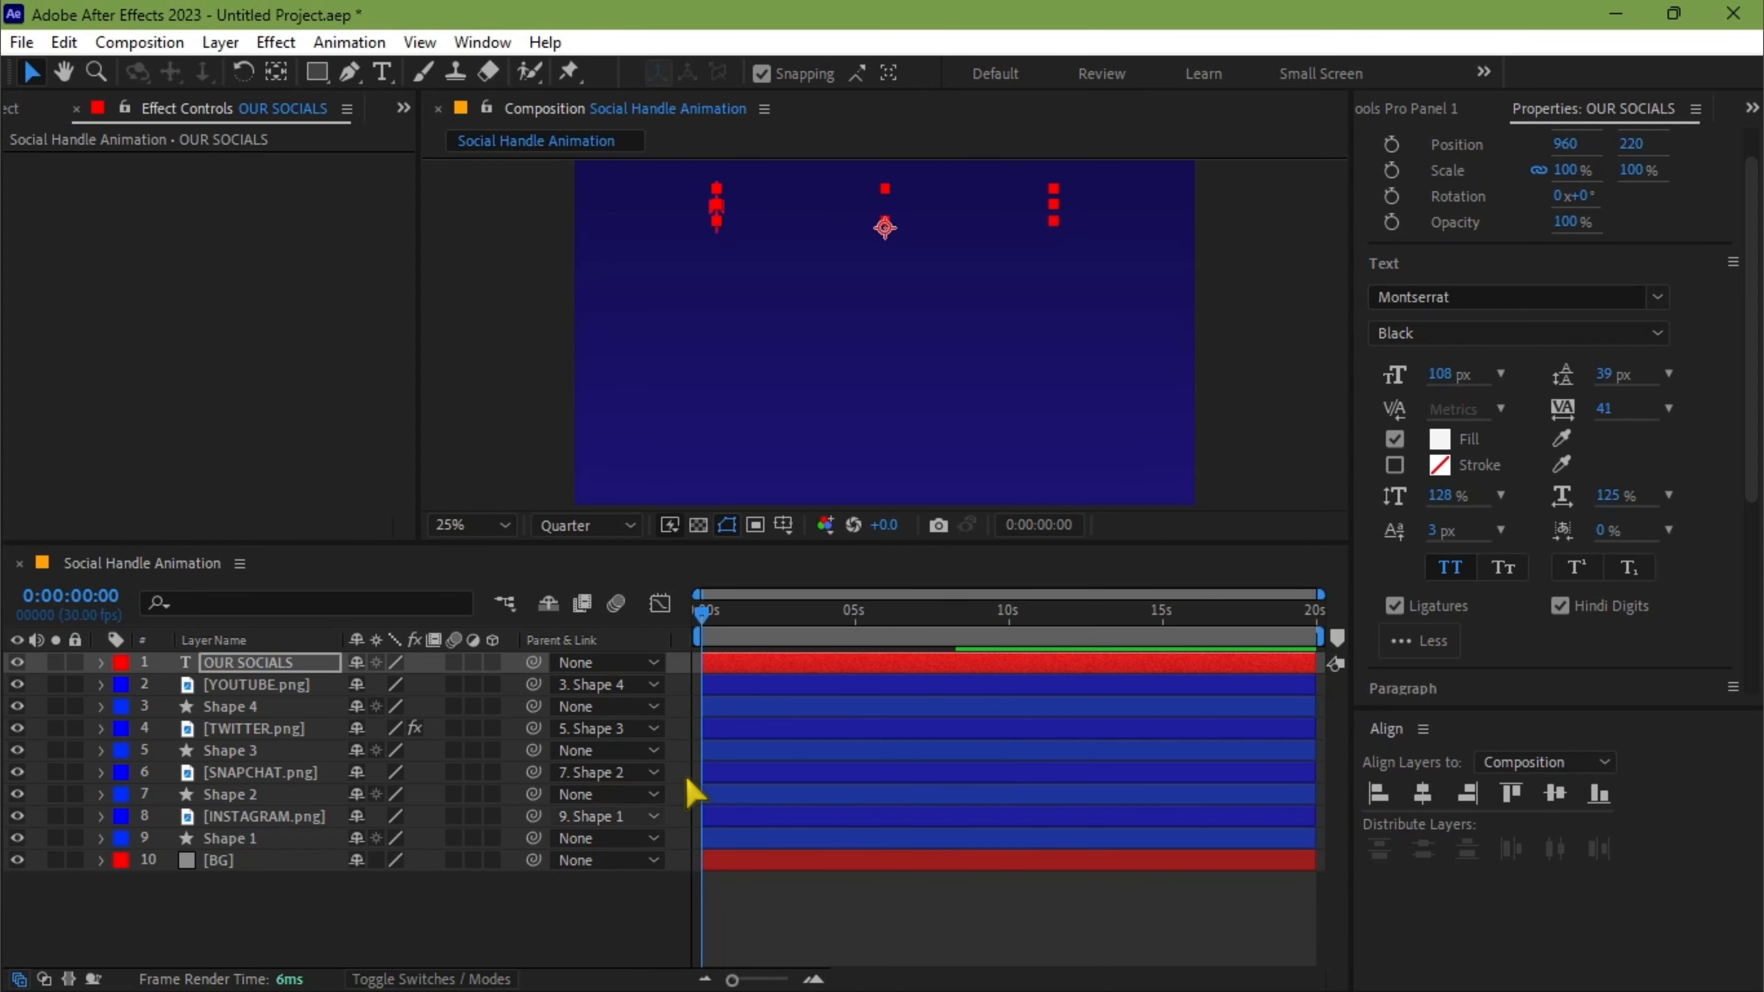
{"action": "key", "text": "u"}
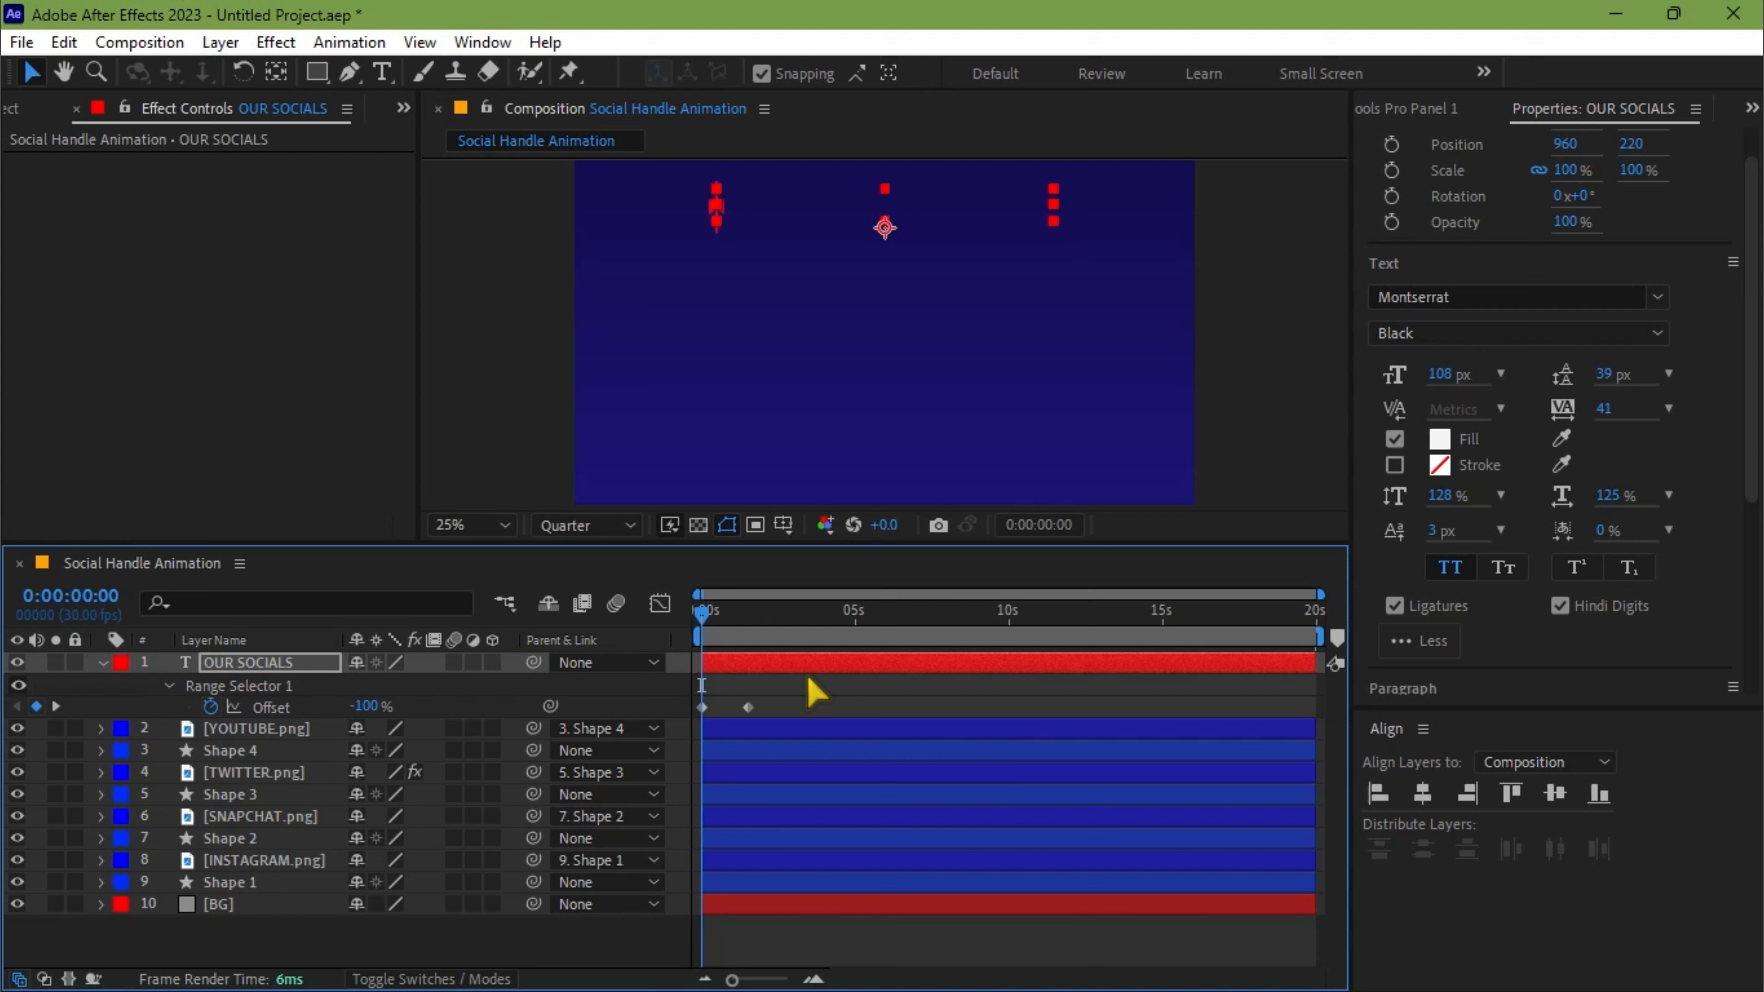
{"action": "key", "text": "space"}
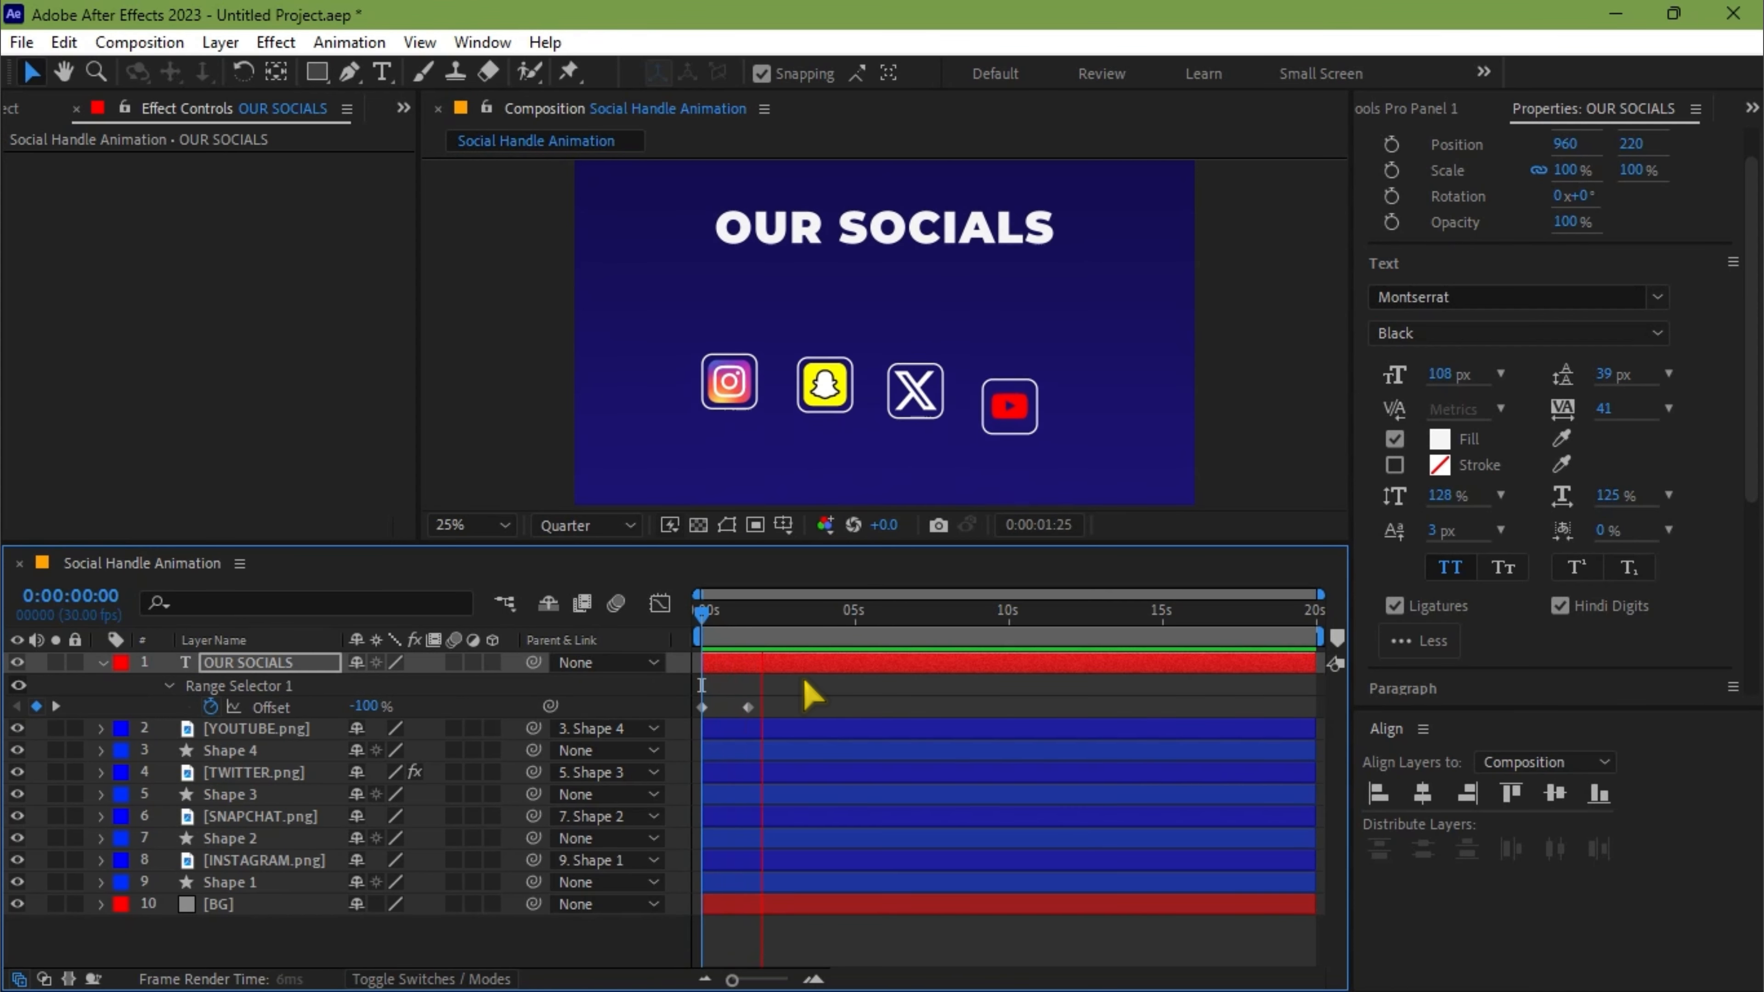
{"action": "key", "text": "space"}
- Apply Easy Ease to both Offset keyframes of OUR SOCIALS and preview the title animation from the first frame
{"action": "left_click_drag", "start_coordinate": [793, 691], "coordinate": [702, 722]}
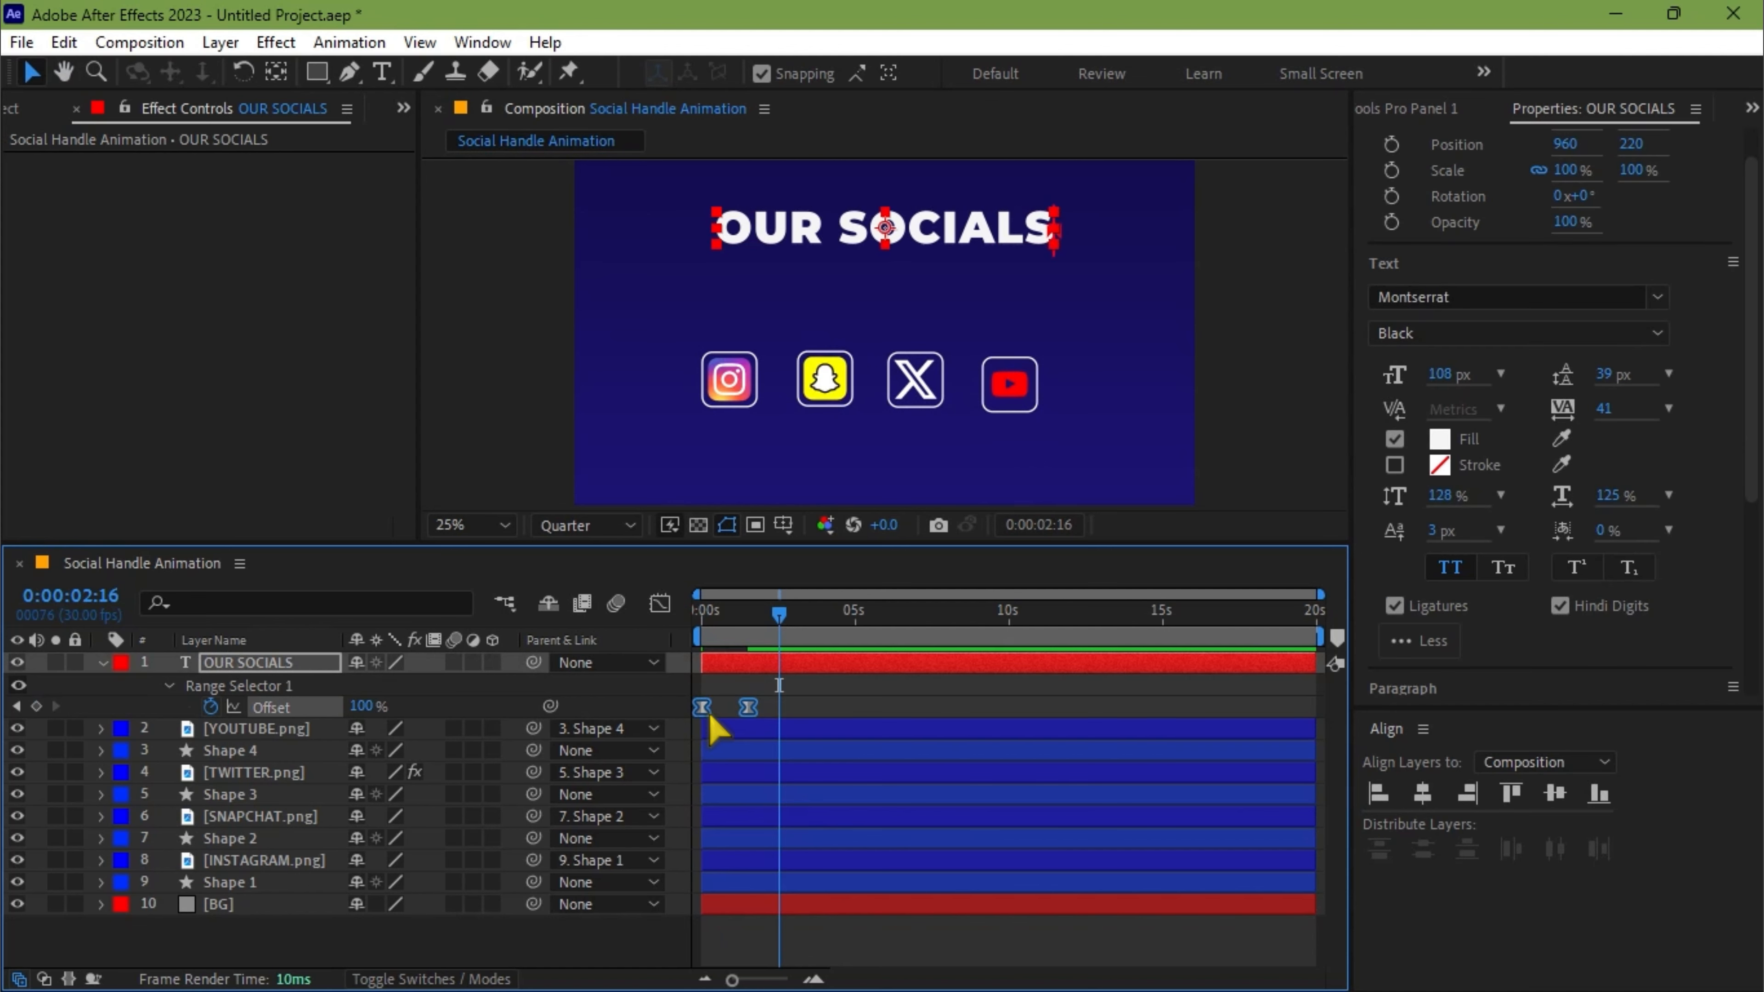
{"action": "left_click_drag", "start_coordinate": [786, 628], "coordinate": [702, 641]}
{"action": "key", "text": "space"}
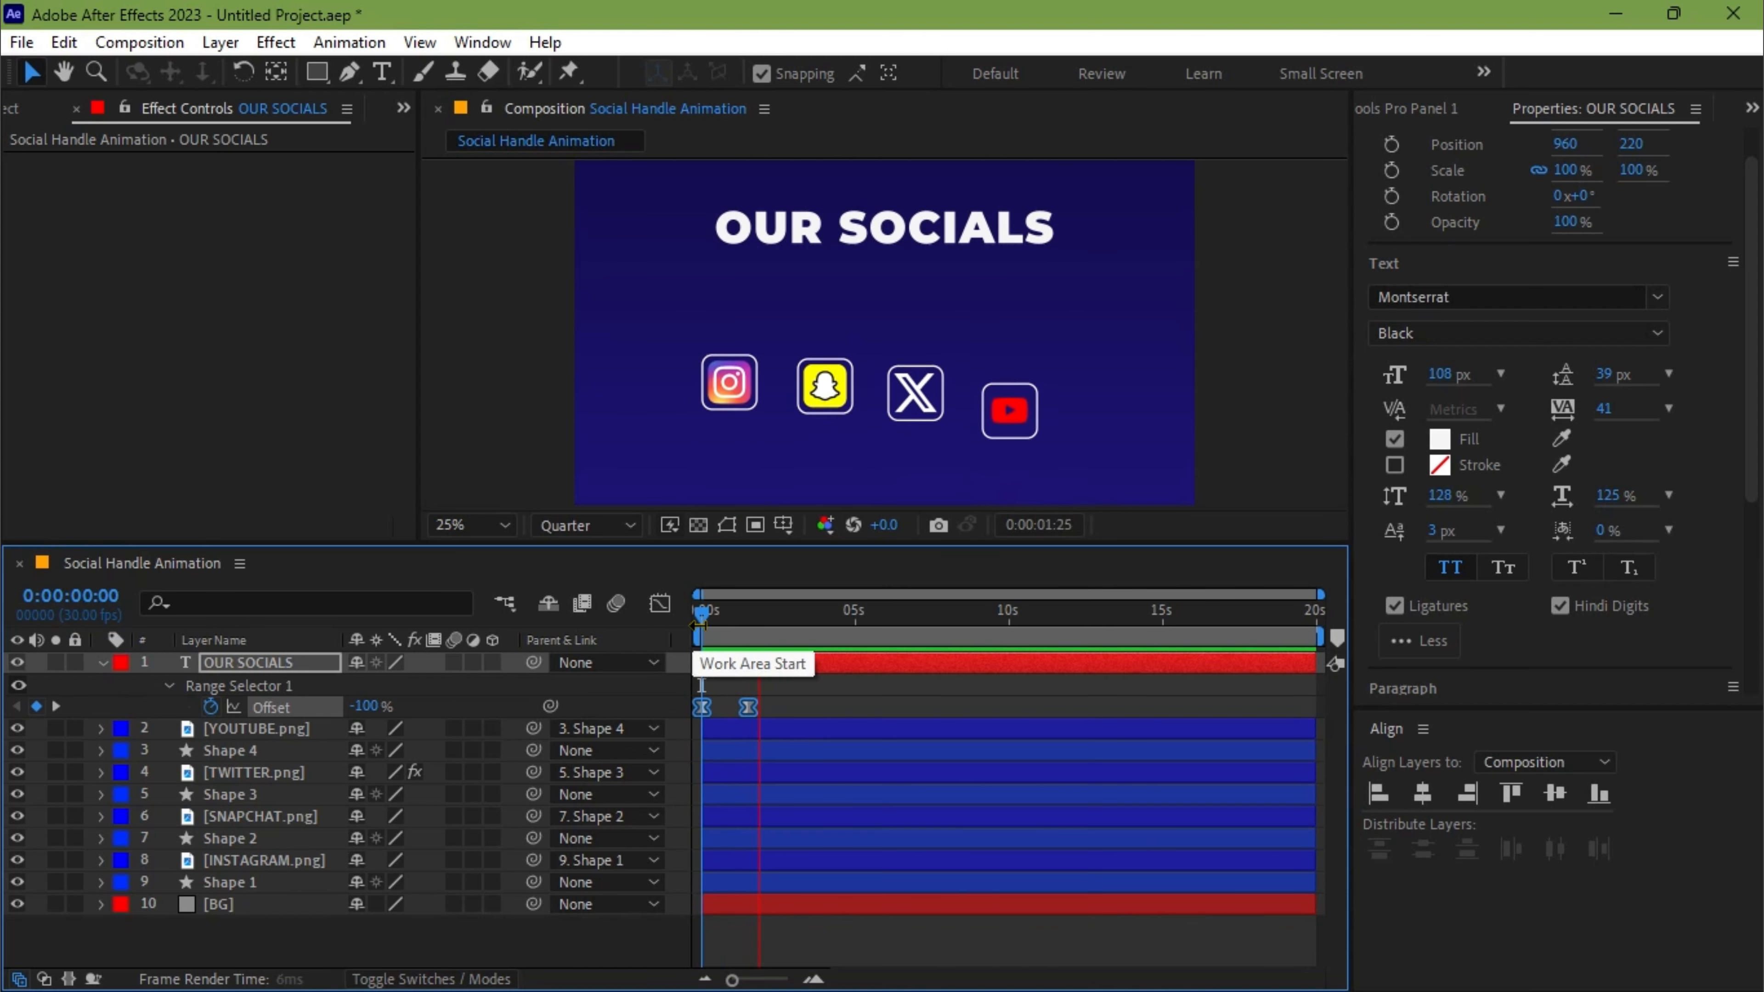
{"action": "key", "text": "space"}
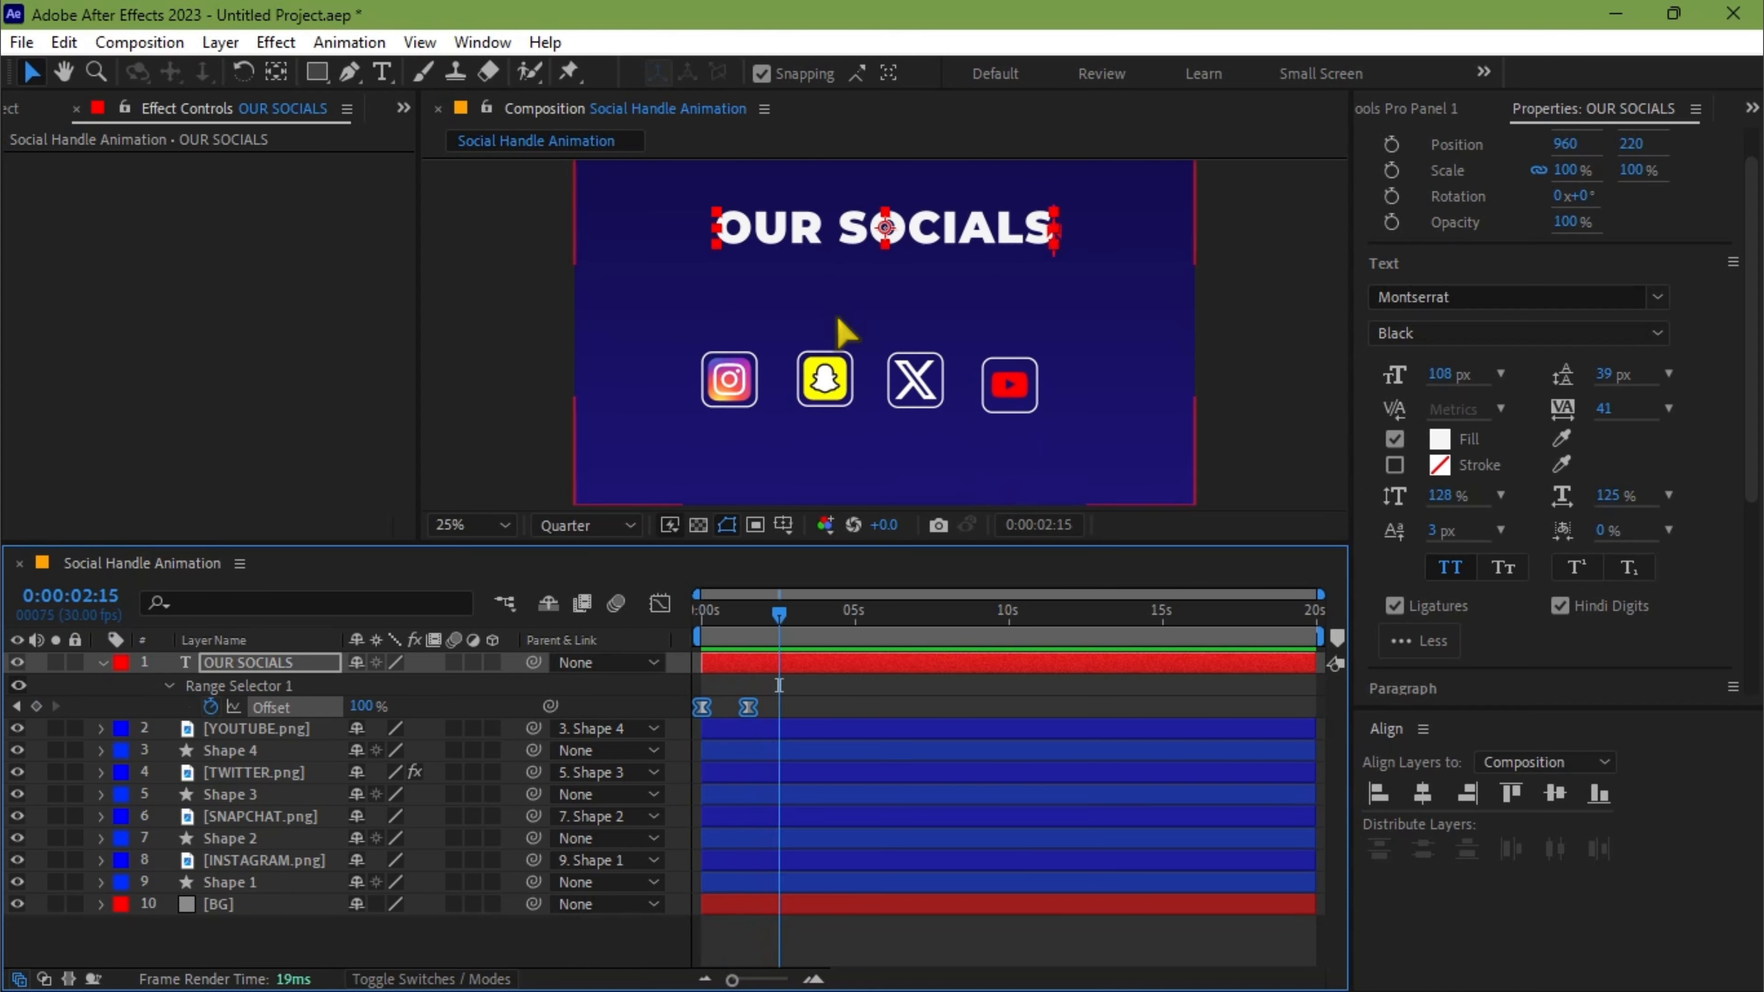
- Duplicate the OUR SOCIALS layer and move the copy down beneath the title to a Y position of 380
{"action": "left_click", "coordinate": [261, 666]}
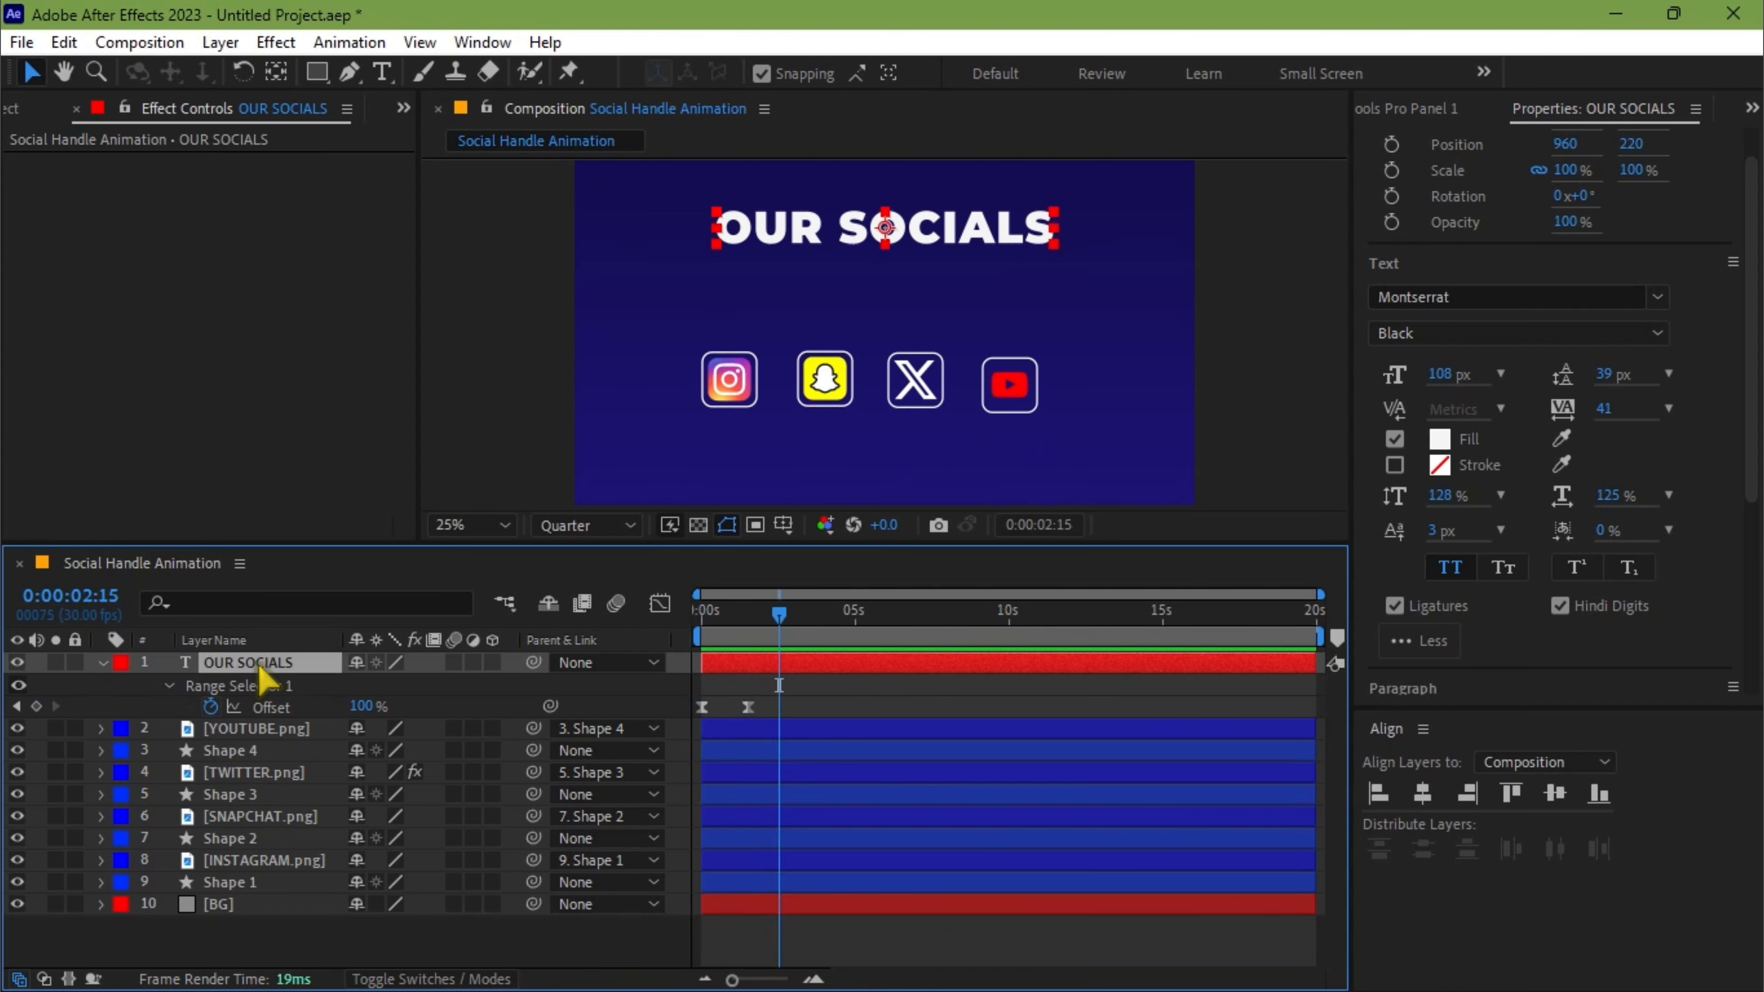
{"action": "key", "text": "ctrl+d"}
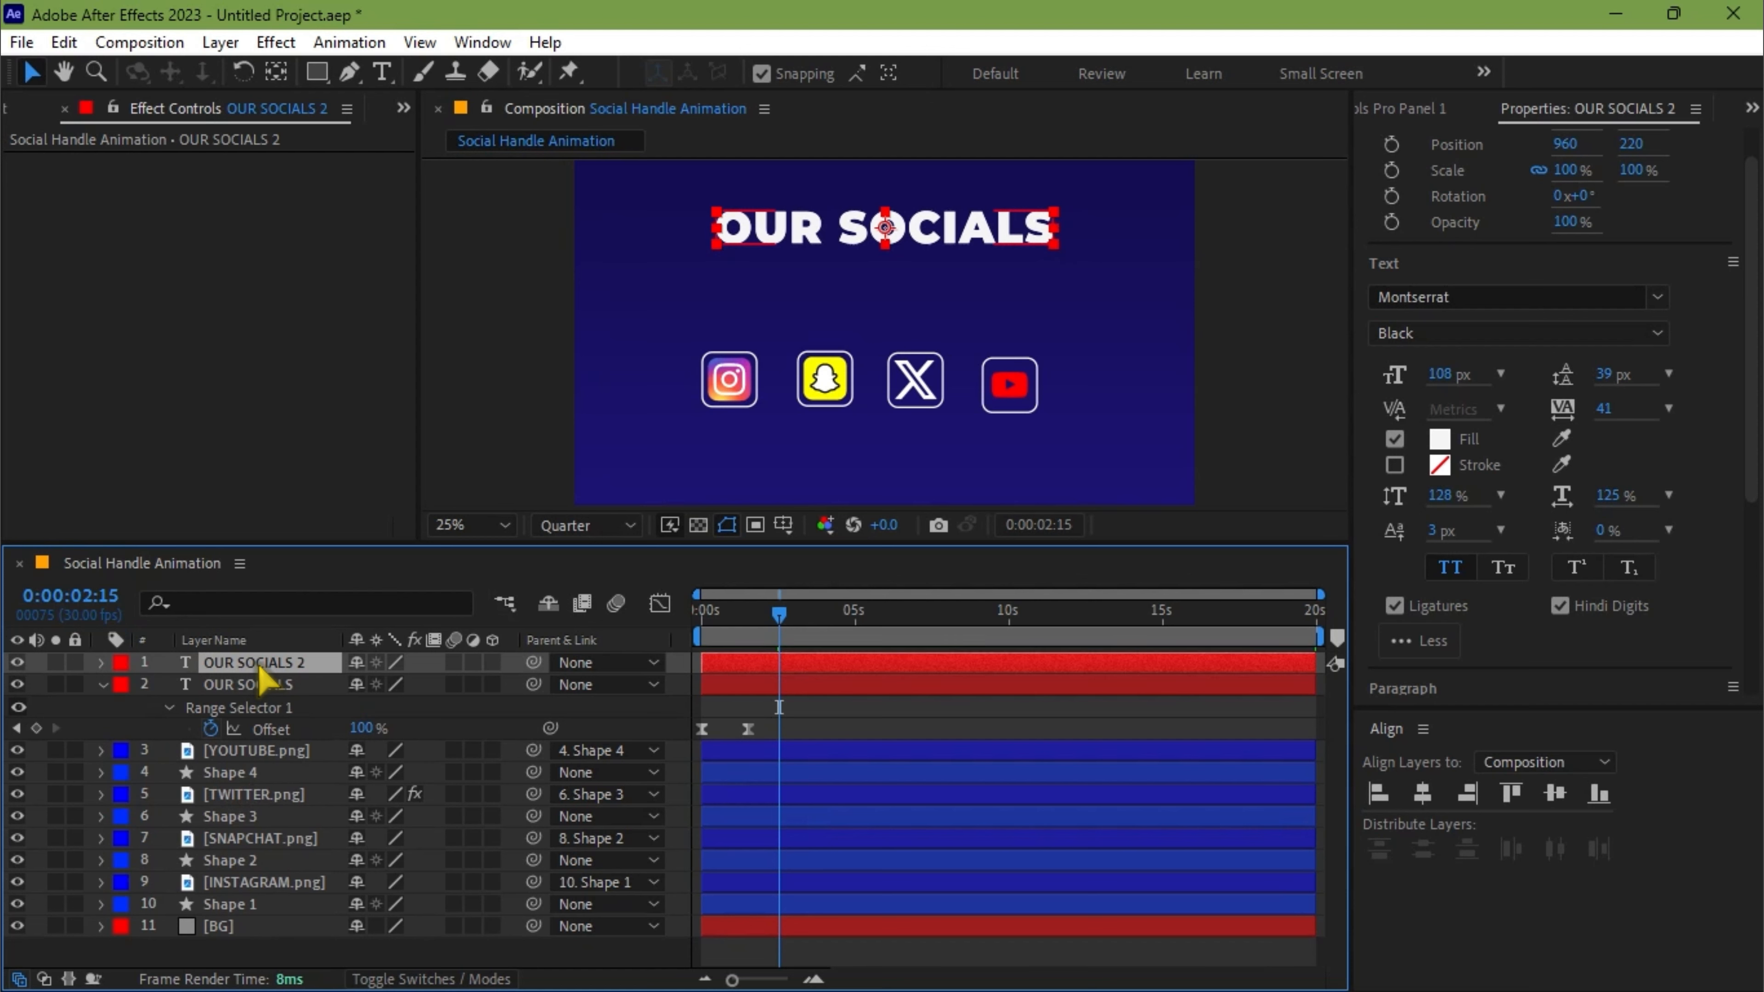
{"action": "key", "text": "shift+Down"}
{"action": "key", "text": "shift+Down"}
{"action": "key", "text": "shift+Down"}
{"action": "key", "text": "shift+Down"}
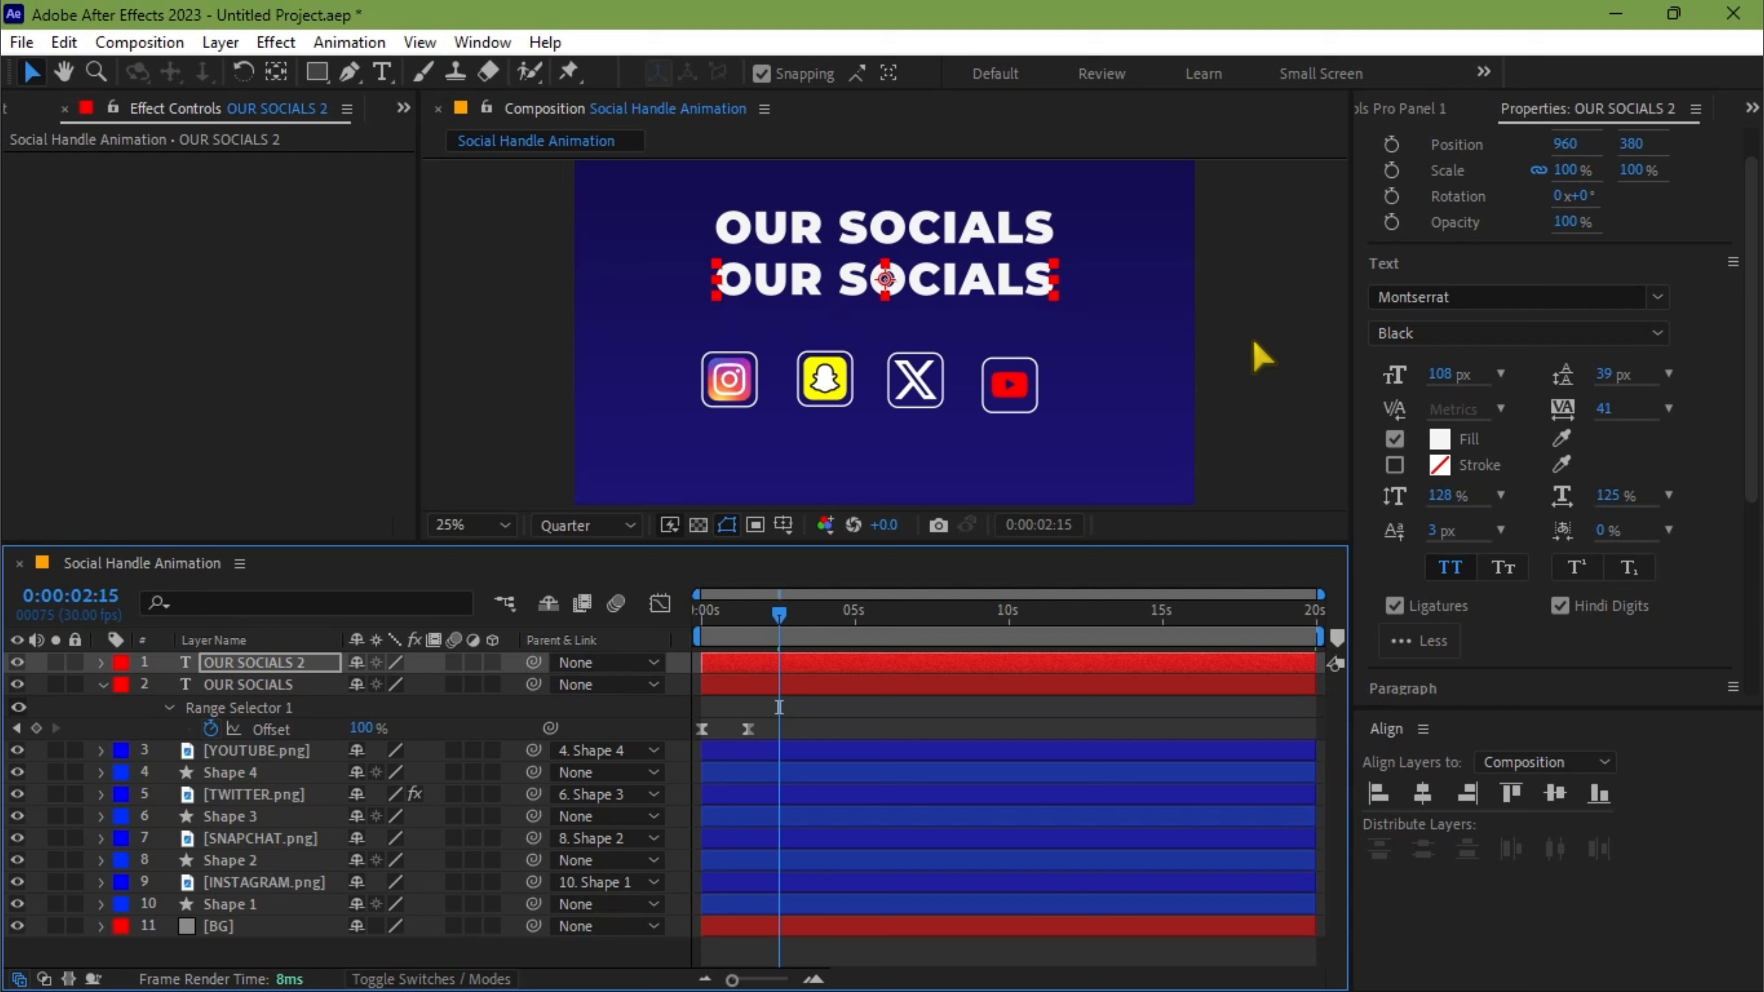
- Format OUR SOCIALS 2 as SemiBold Italic at 85 px and center it horizontally in the composition
{"action": "left_click", "coordinate": [1448, 334]}
{"action": "left_click", "coordinate": [1457, 456]}
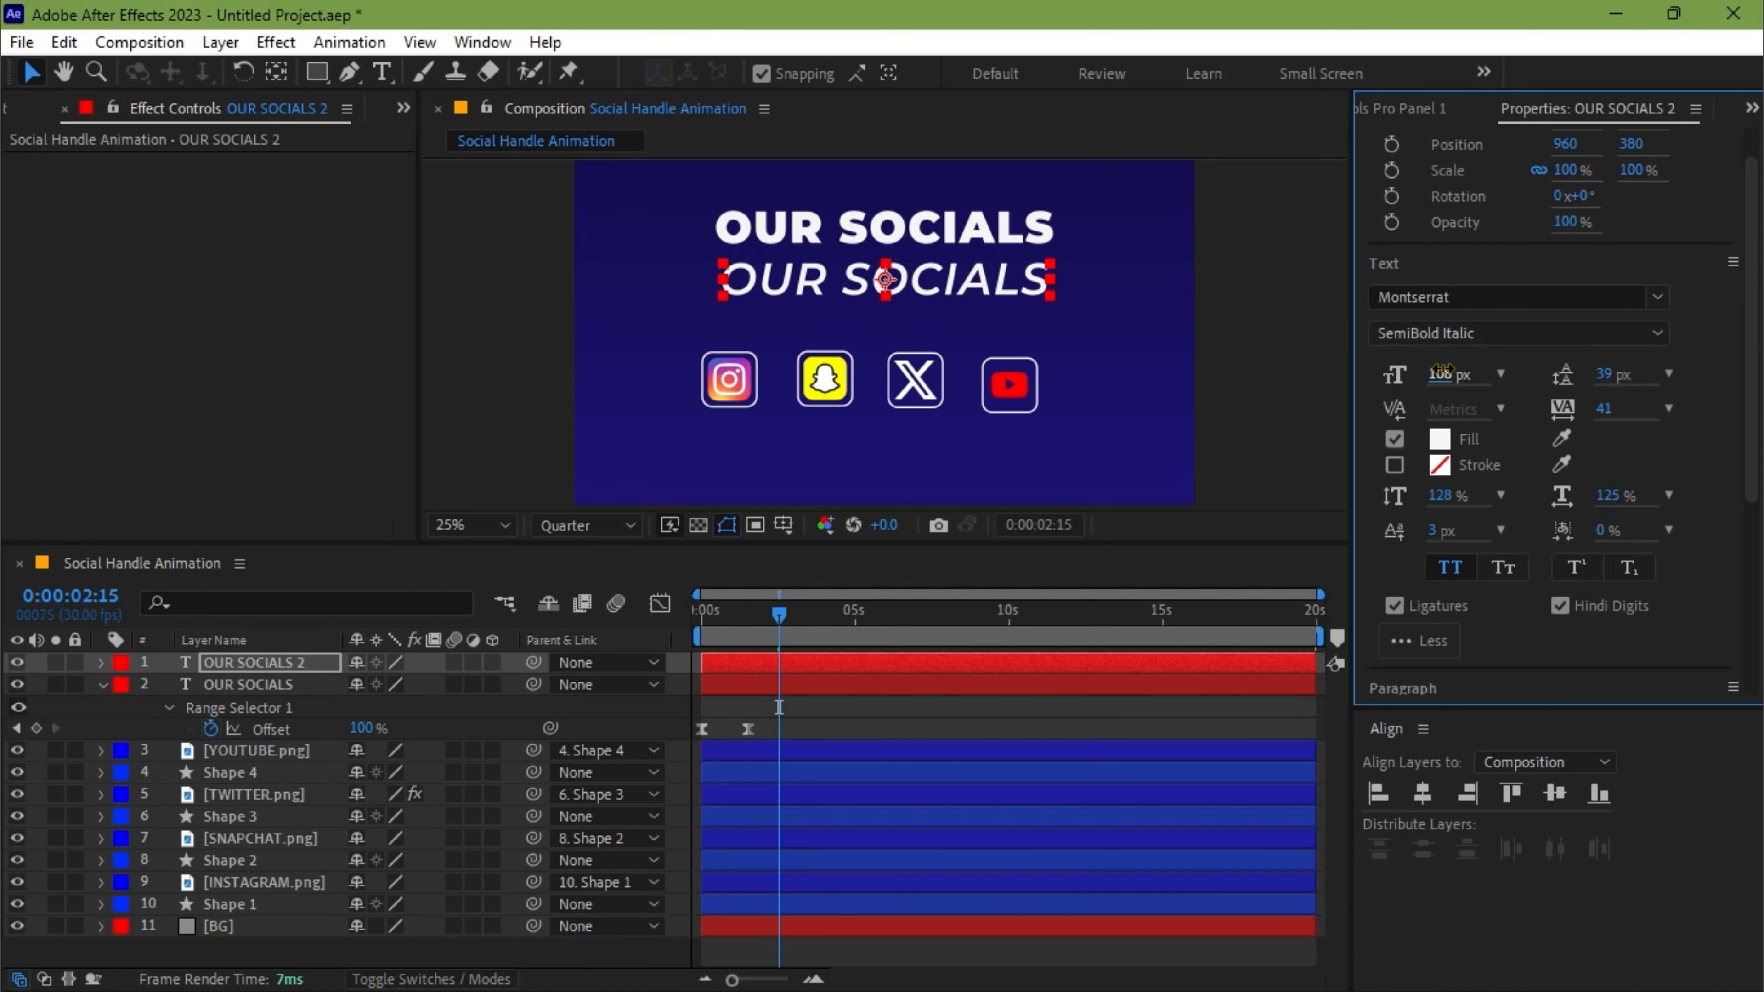
{"action": "left_click_drag", "start_coordinate": [1441, 375], "coordinate": [1441, 385]}
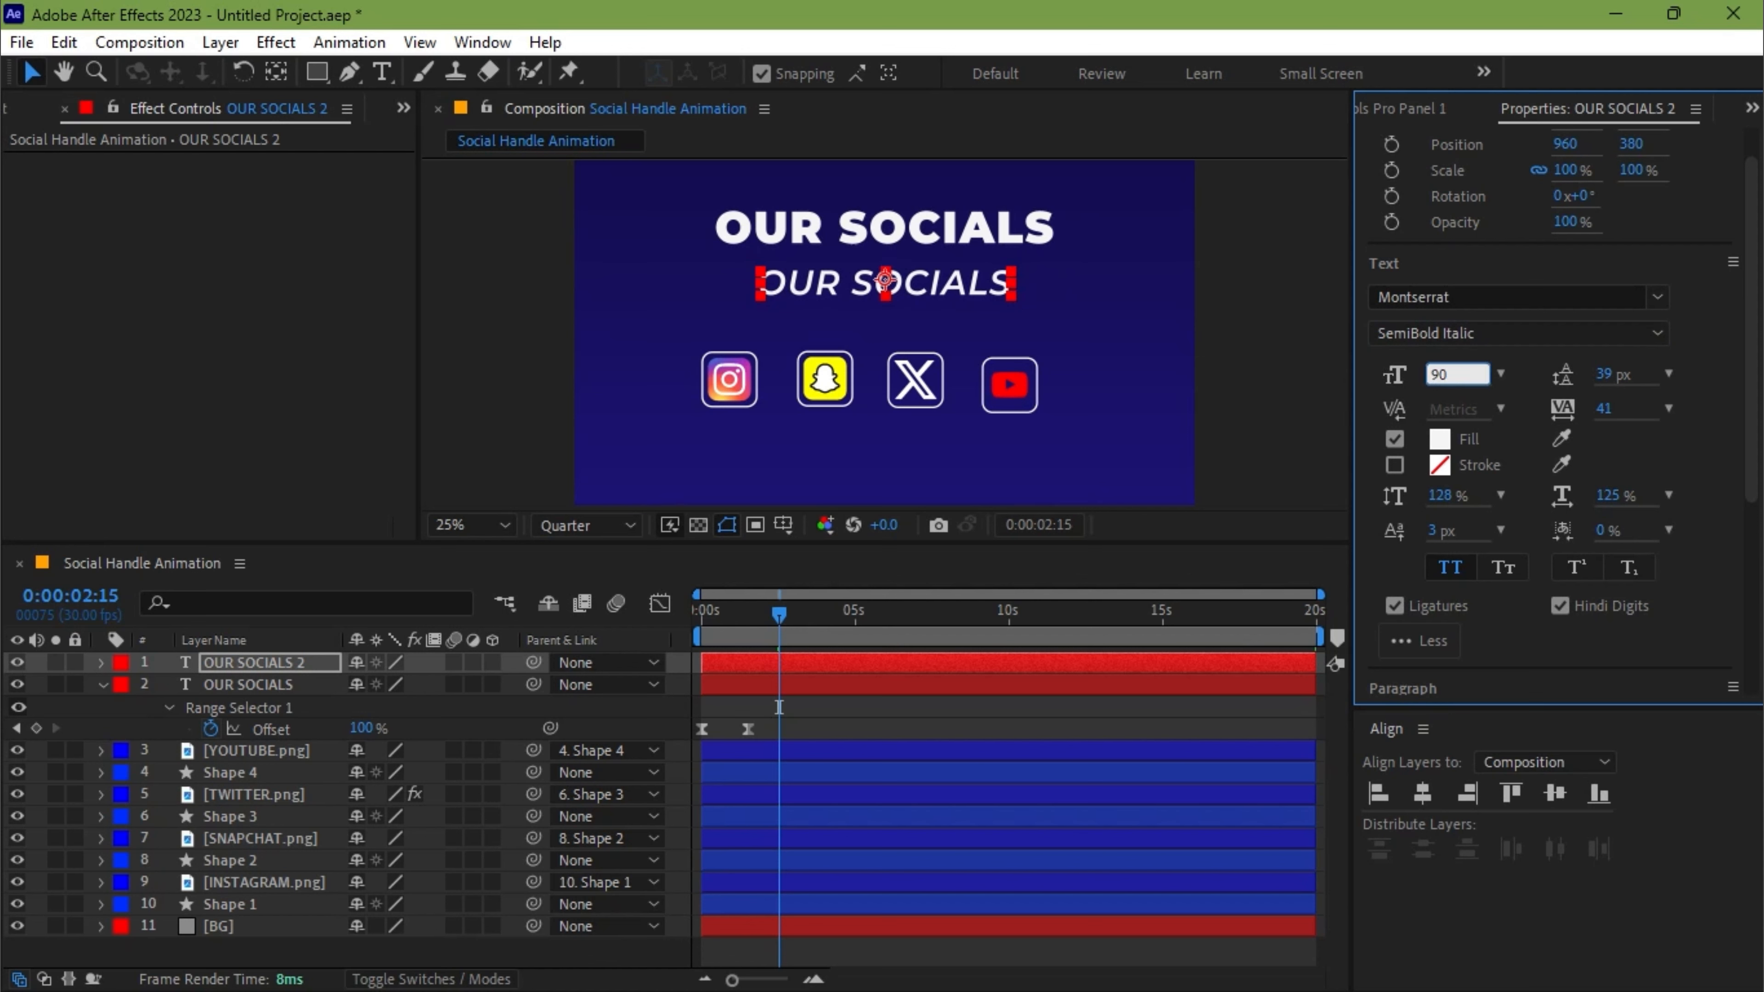
{"action": "key", "text": "Return"}
{"action": "left_click", "coordinate": [1423, 797]}
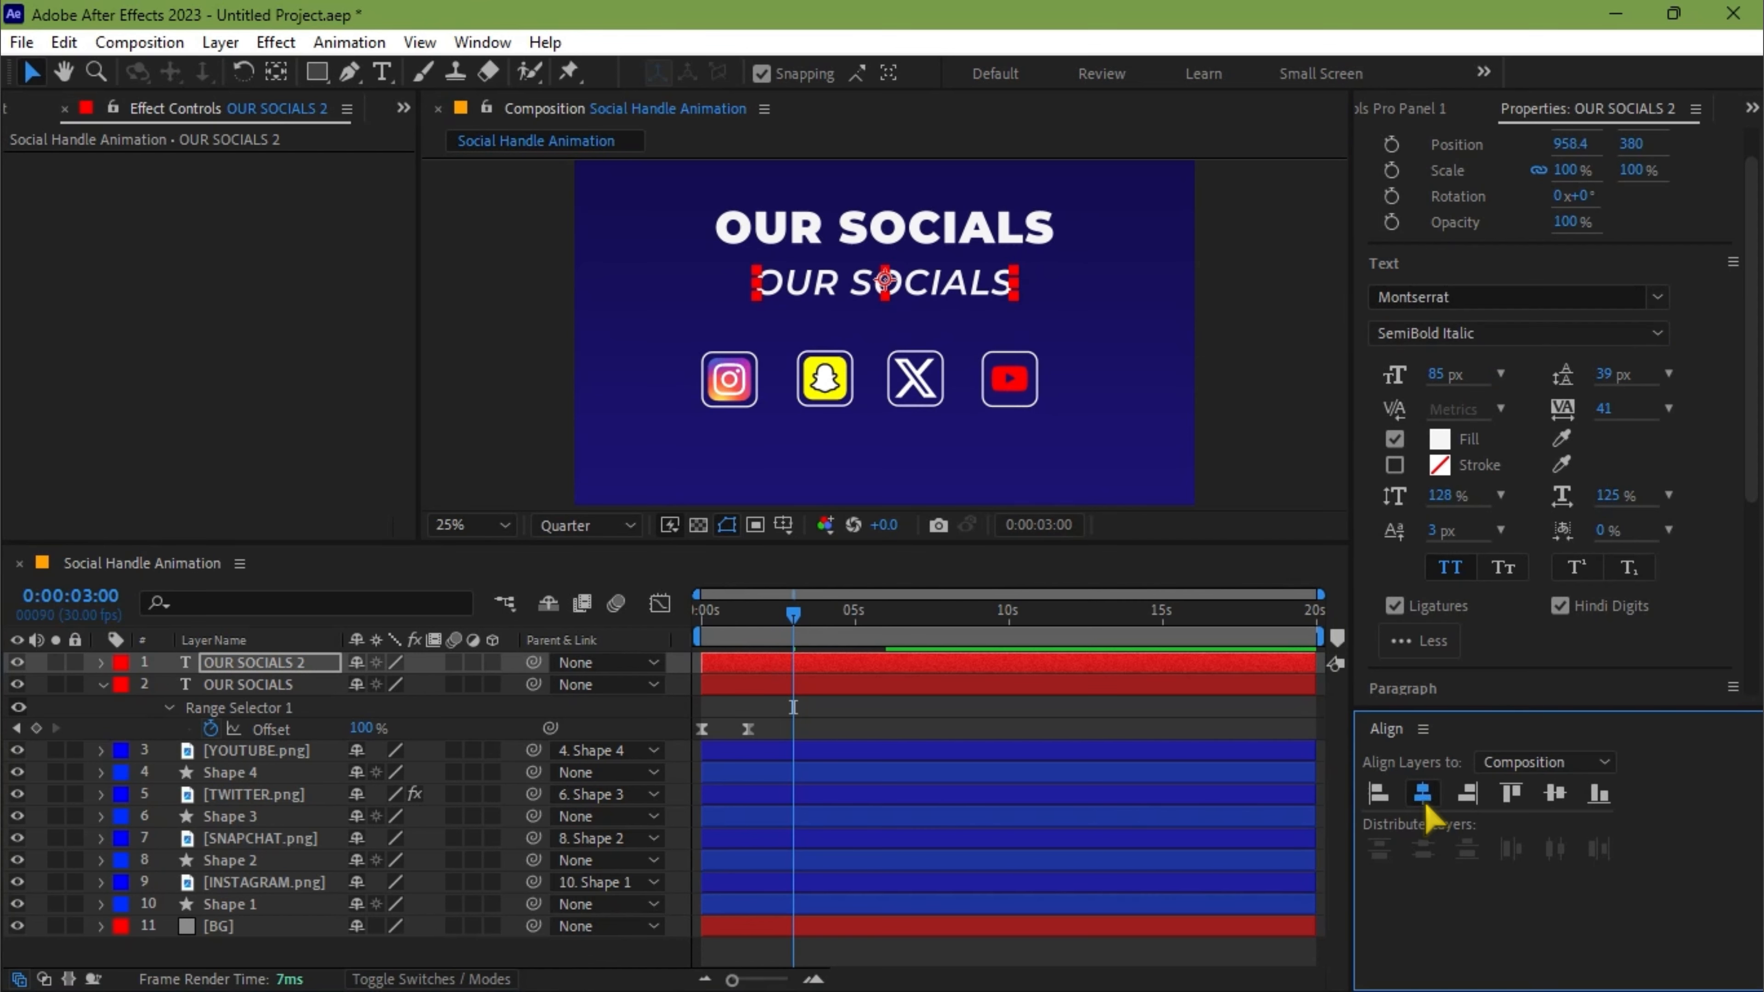
- Delay both Offset keyframes of OUR SOCIALS 2 by about 1.5 seconds and preview the staggered titles from the first frame
{"action": "left_click", "coordinate": [828, 711]}
{"action": "left_click_drag", "start_coordinate": [767, 615], "coordinate": [724, 620]}
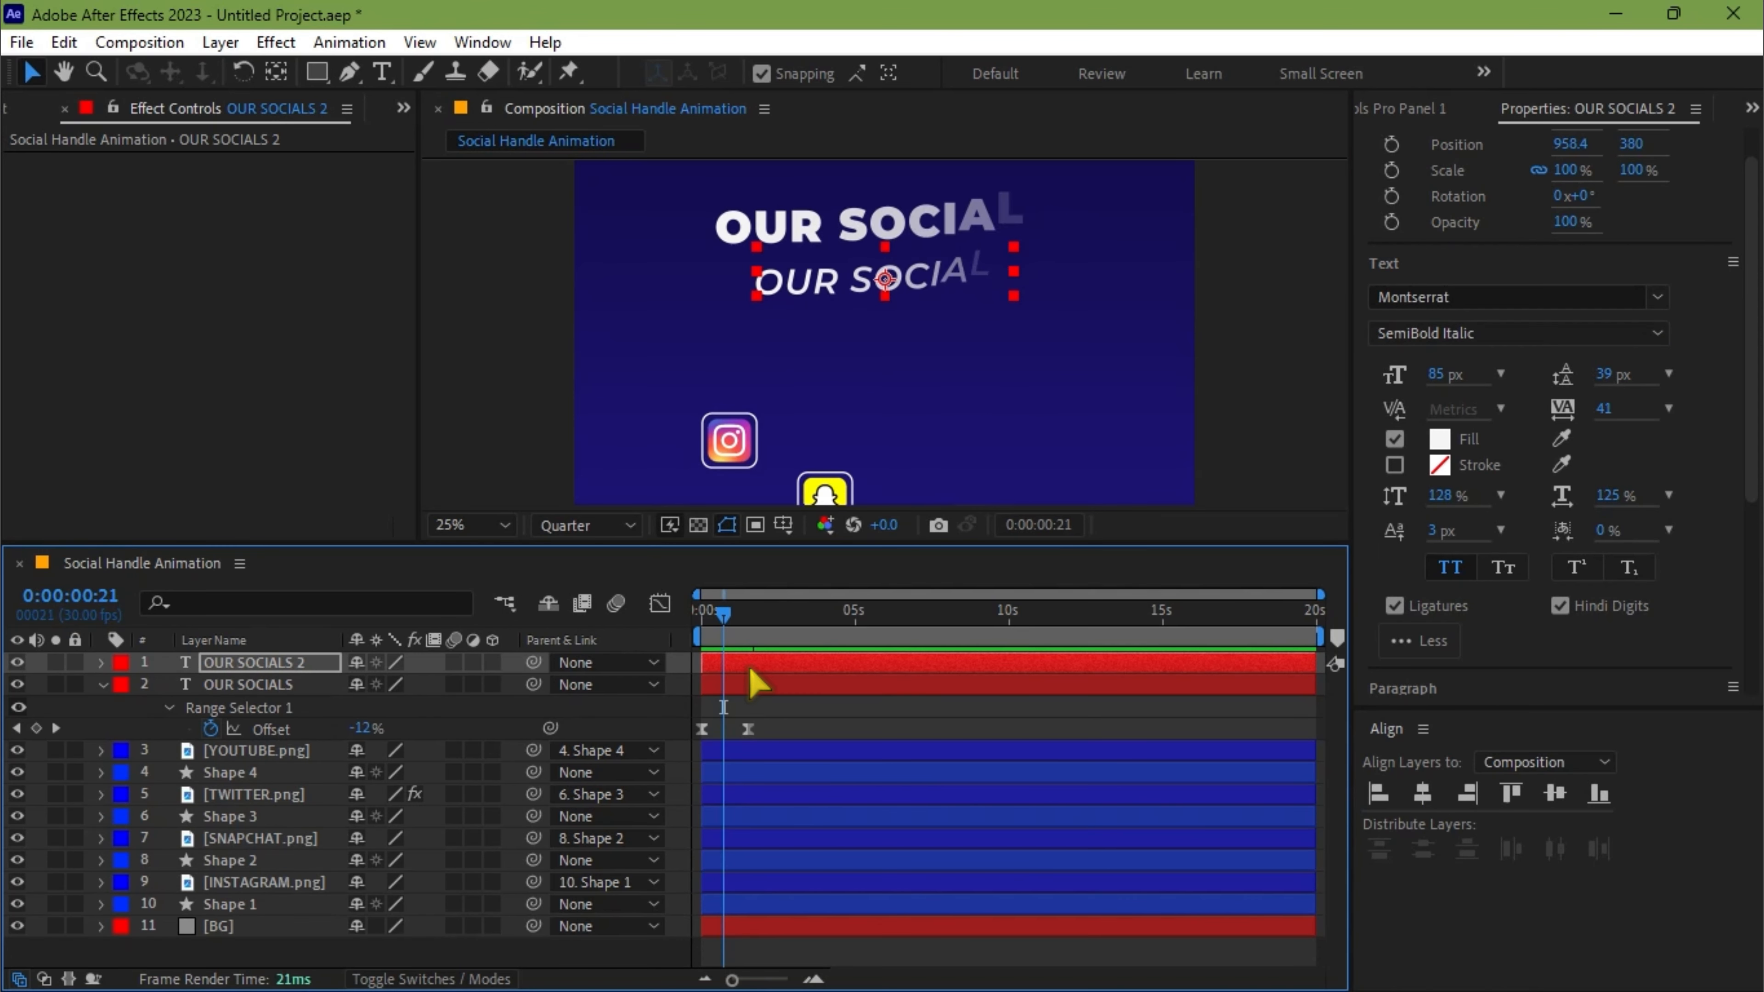
{"action": "key", "text": "u"}
{"action": "left_click_drag", "start_coordinate": [814, 704], "coordinate": [668, 757]}
{"action": "left_click_drag", "start_coordinate": [755, 712], "coordinate": [784, 711]}
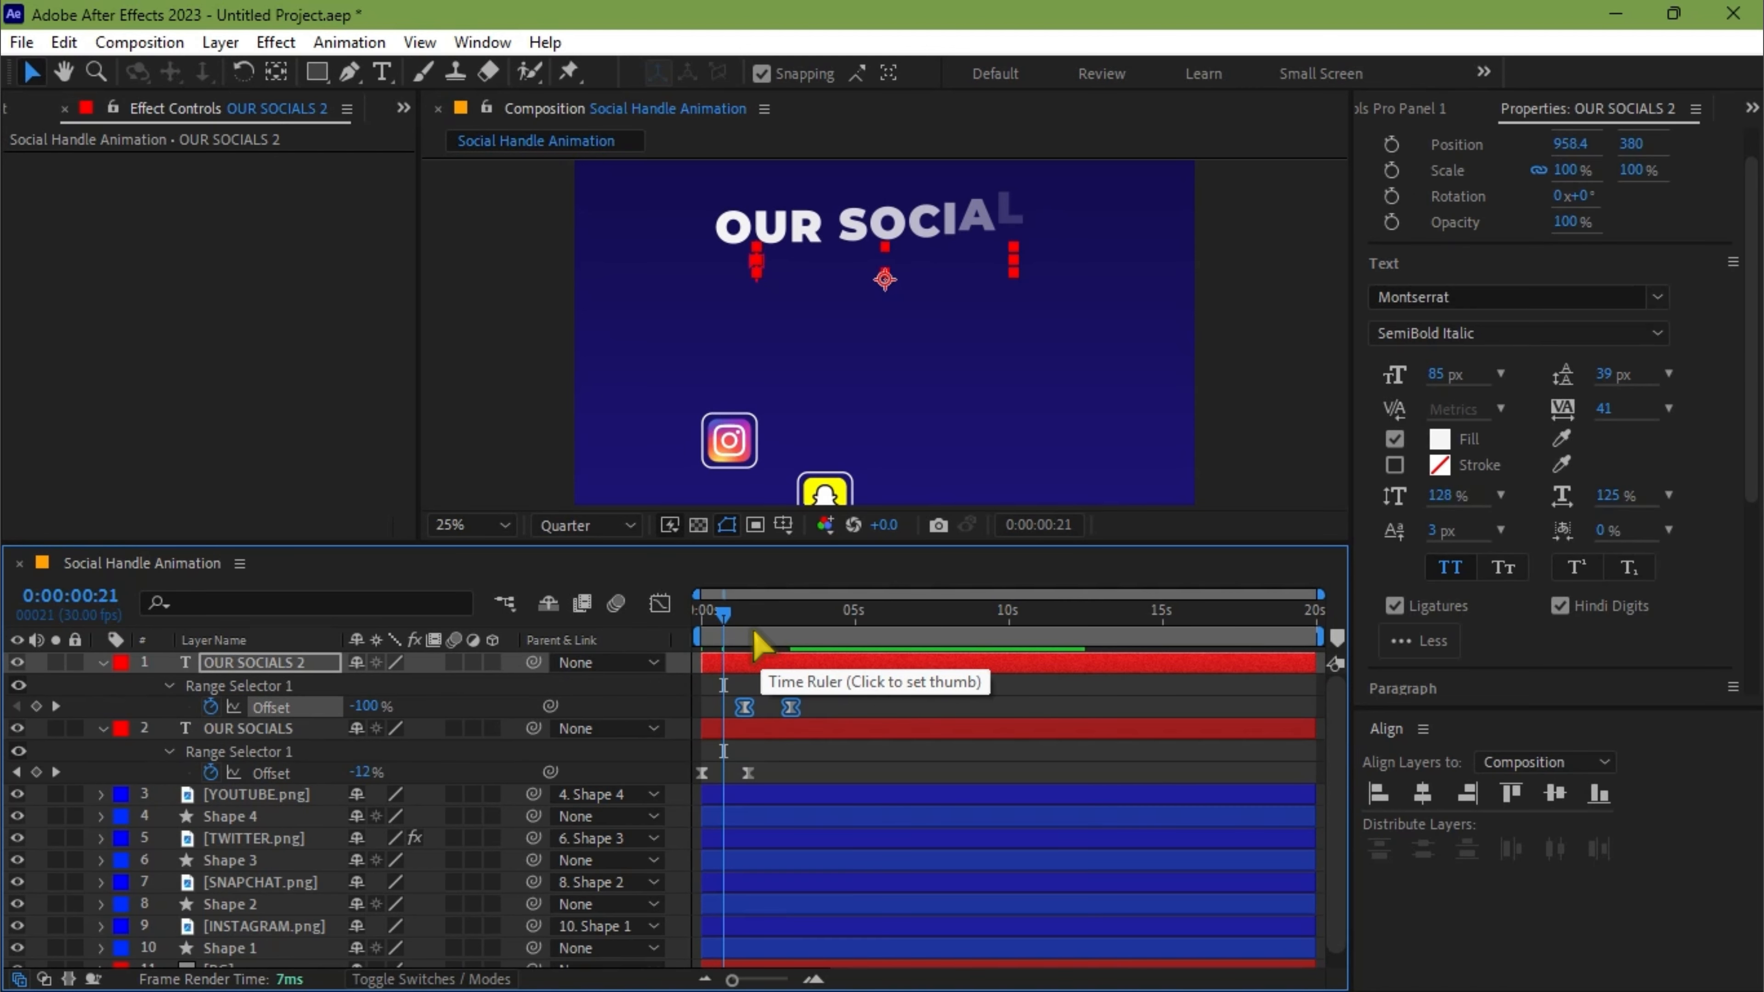
{"action": "left_click_drag", "start_coordinate": [748, 624], "coordinate": [675, 633]}
{"action": "key", "text": "space"}
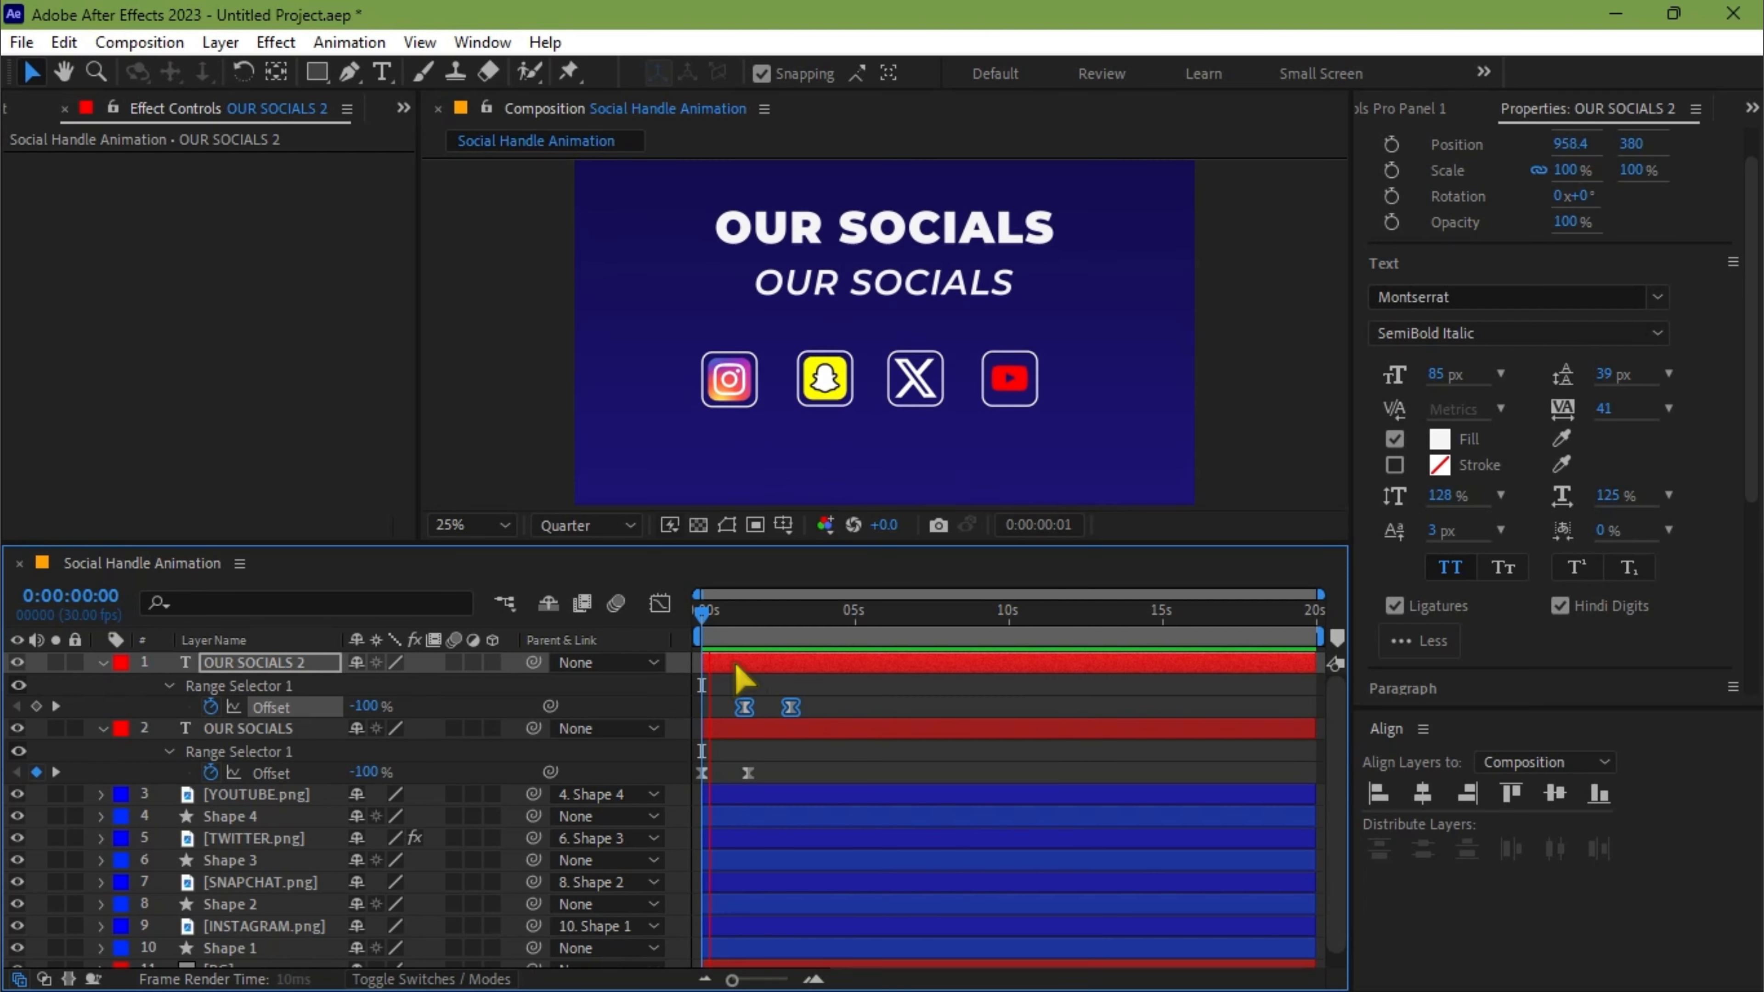
{"action": "key", "text": "space"}
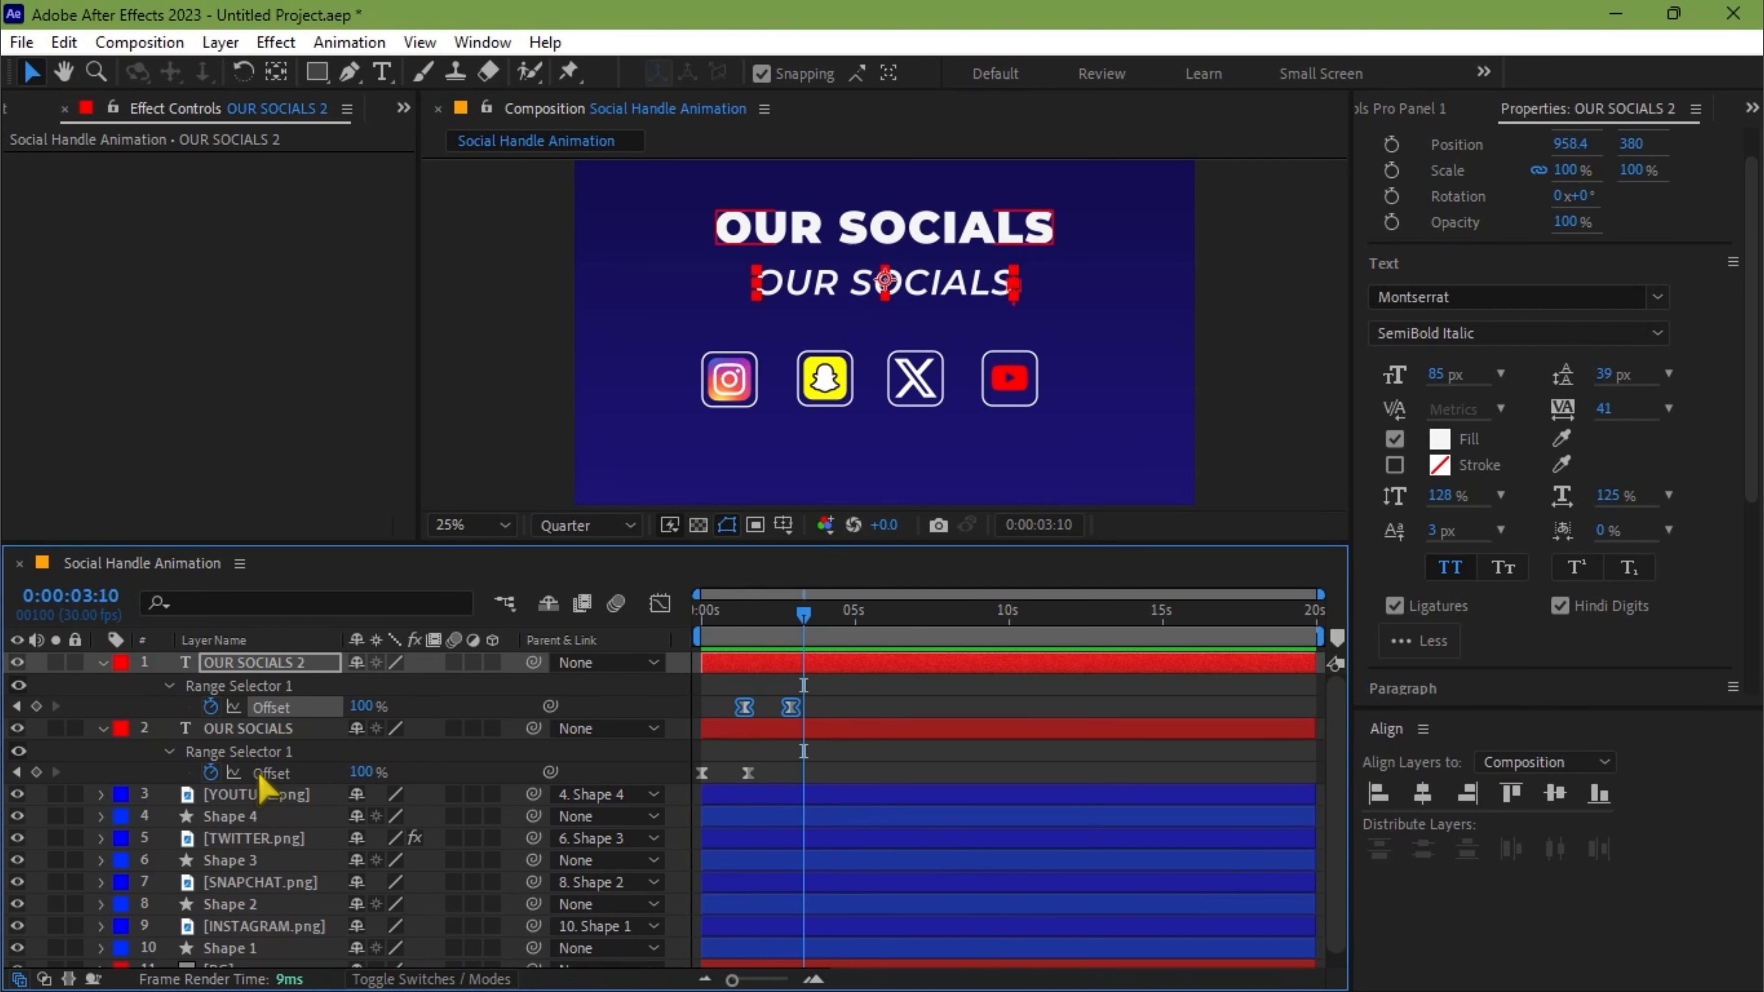
- Hide the keyframed properties of the OUR SOCIALS 2 and OUR SOCIALS layers
{"action": "key", "text": "u"}
{"action": "left_click", "coordinate": [244, 688]}
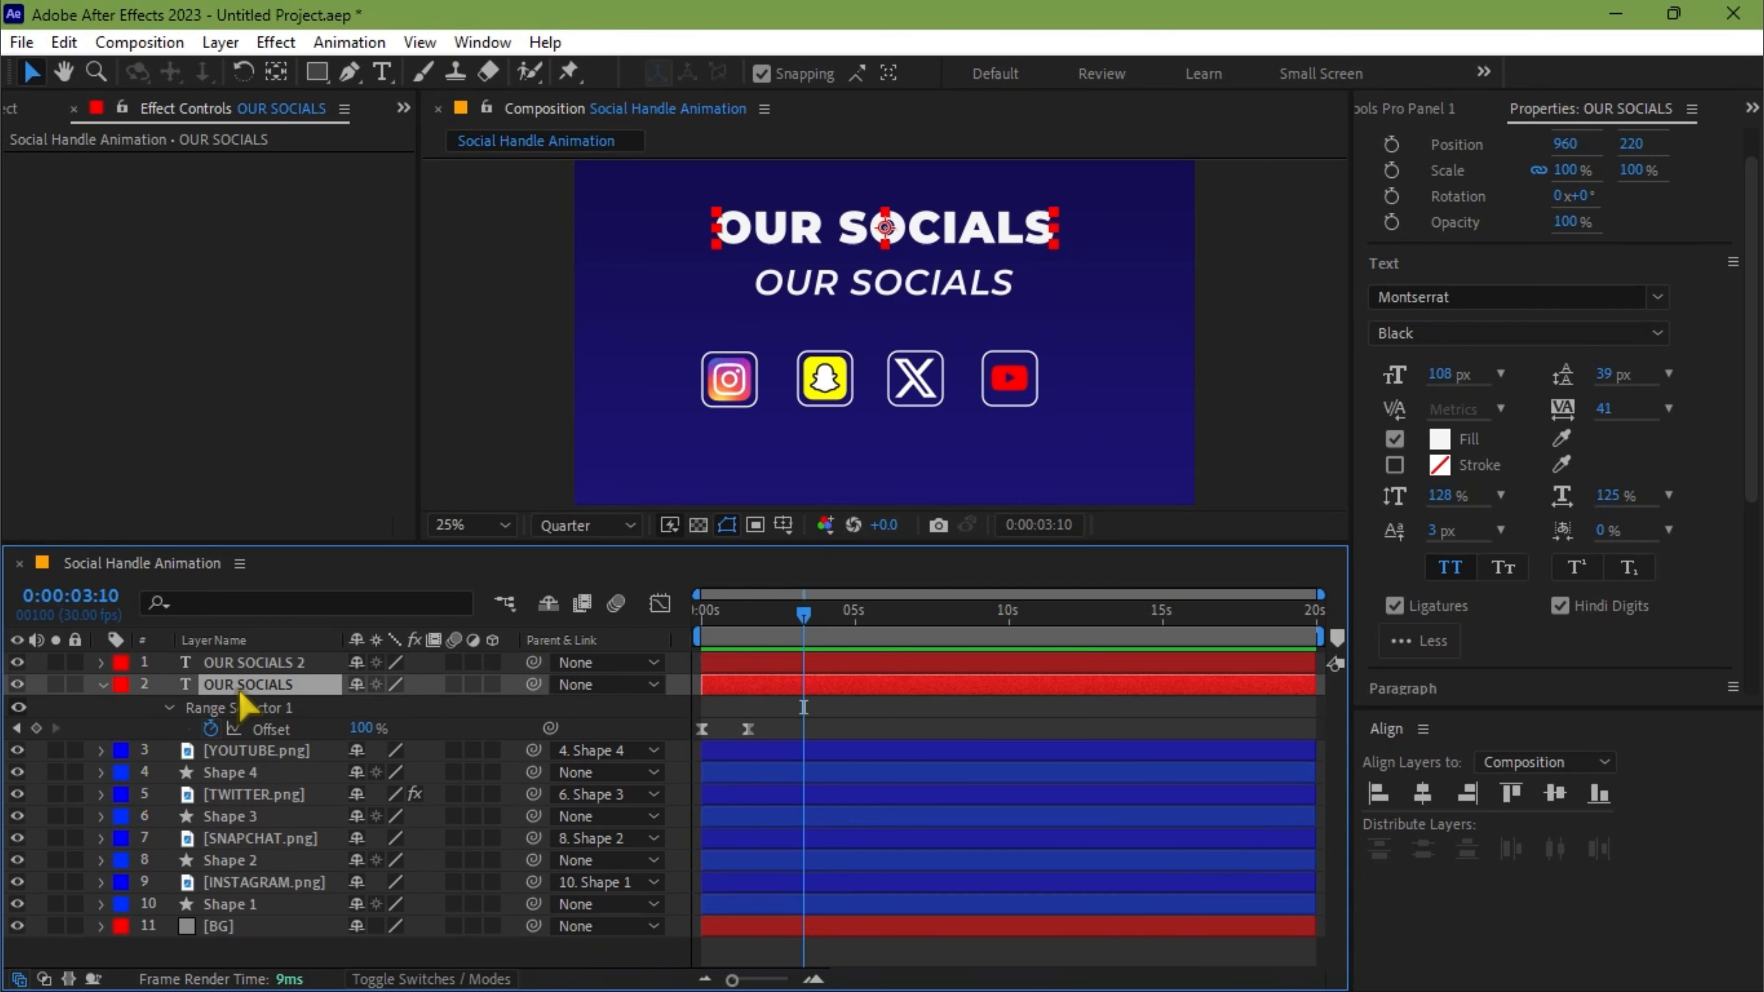
{"action": "key", "text": "u"}
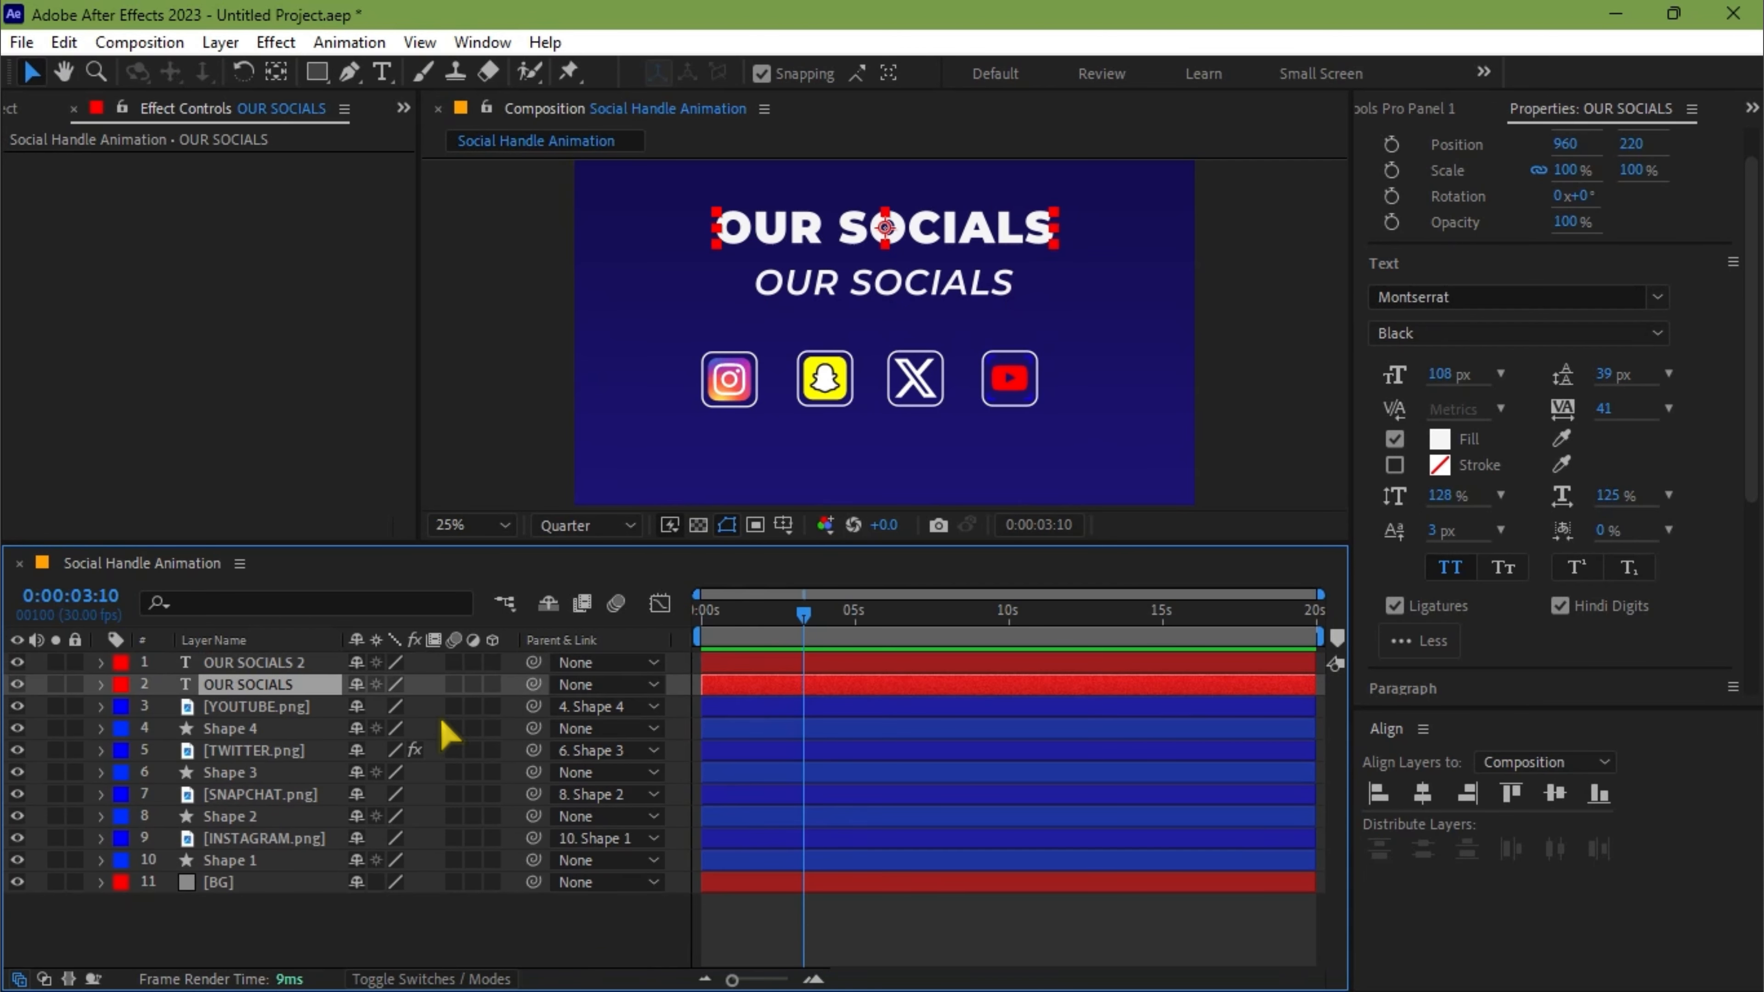
- Reveal the Position keyframes of the Shape 1, Shape 2, Shape 3 and Shape 4 layers
{"action": "left_click", "coordinate": [250, 861], "text": "ctrl"}
{"action": "left_click", "coordinate": [250, 817], "text": "ctrl"}
{"action": "left_click", "coordinate": [250, 772], "text": "ctrl"}
{"action": "left_click", "coordinate": [251, 730], "text": "ctrl"}
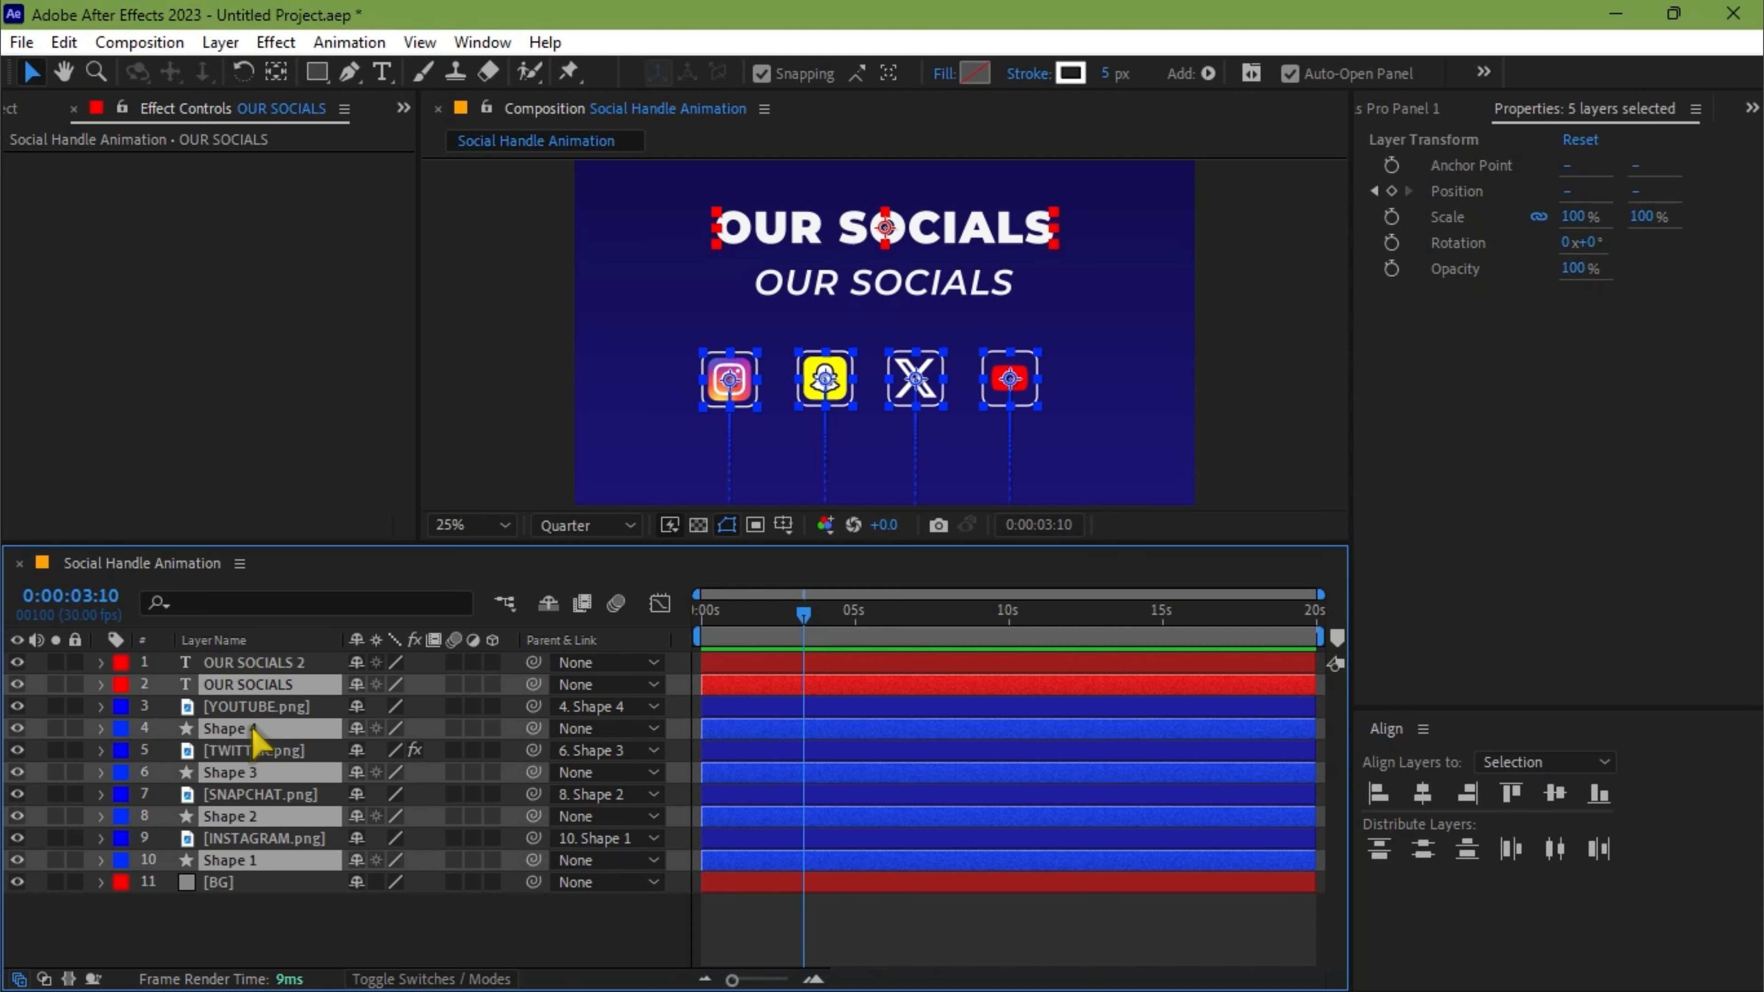
{"action": "left_click", "coordinate": [253, 686], "text": "ctrl"}
{"action": "key", "text": "p"}
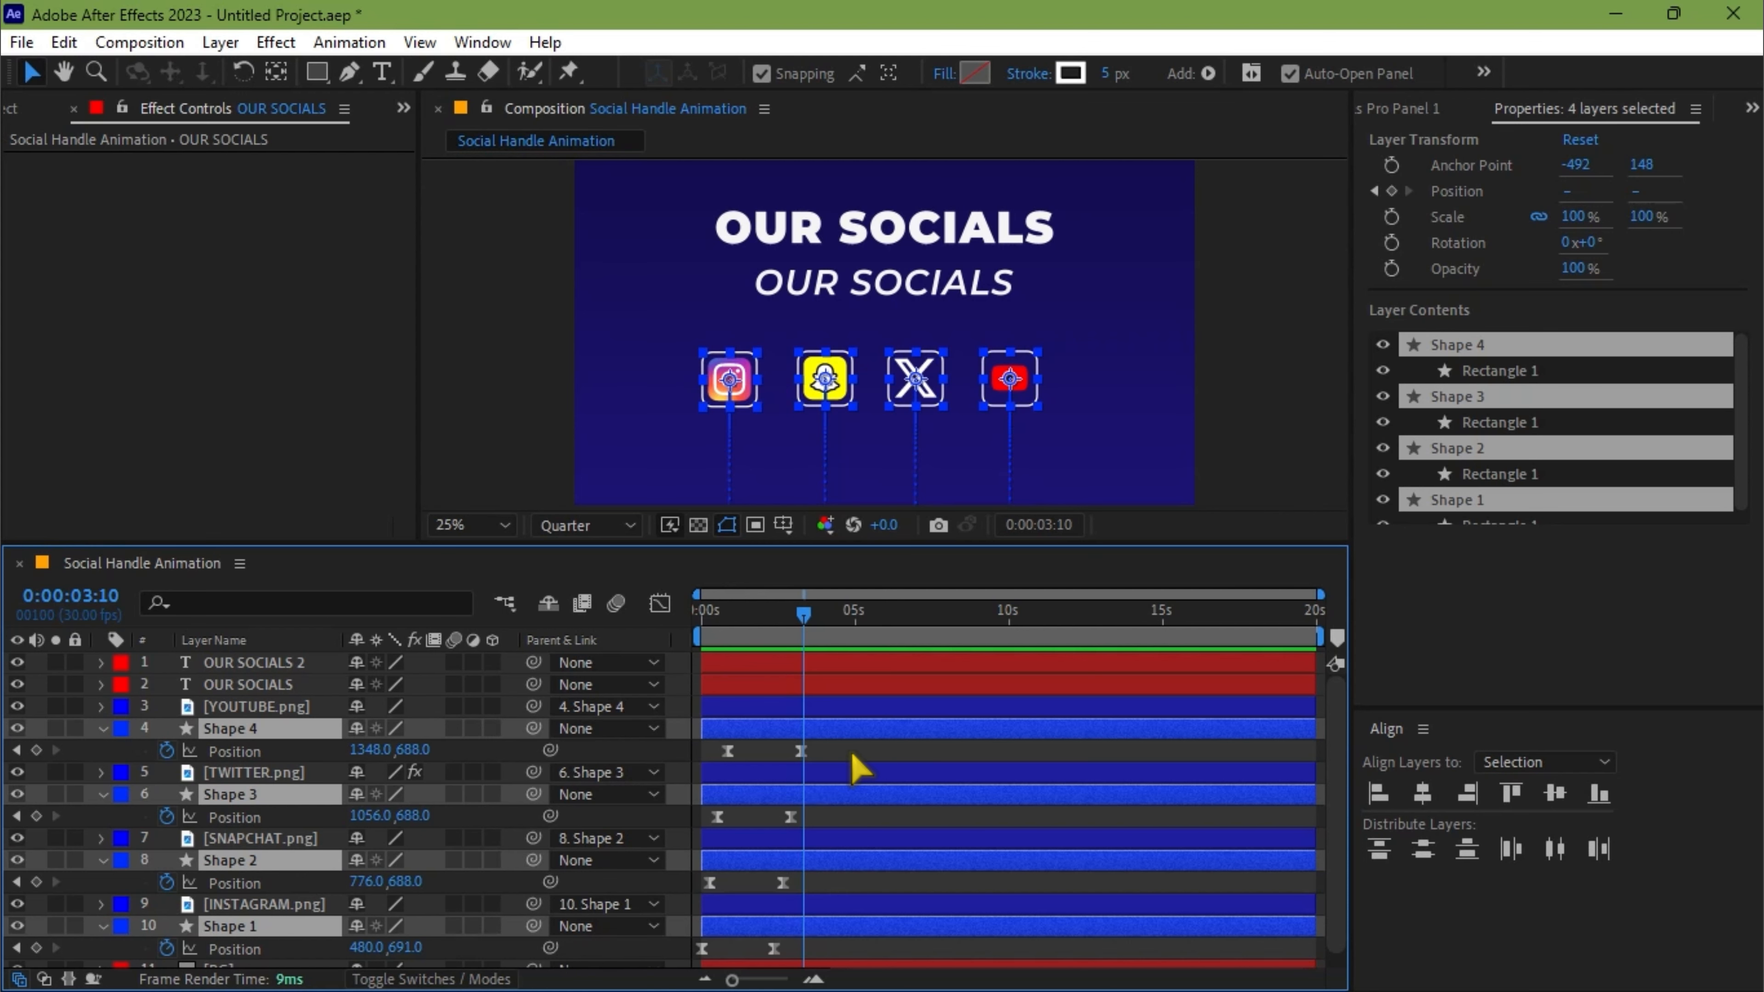
{"action": "scroll", "coordinate": [859, 769], "scroll_direction": "down", "scroll_amount": 1}
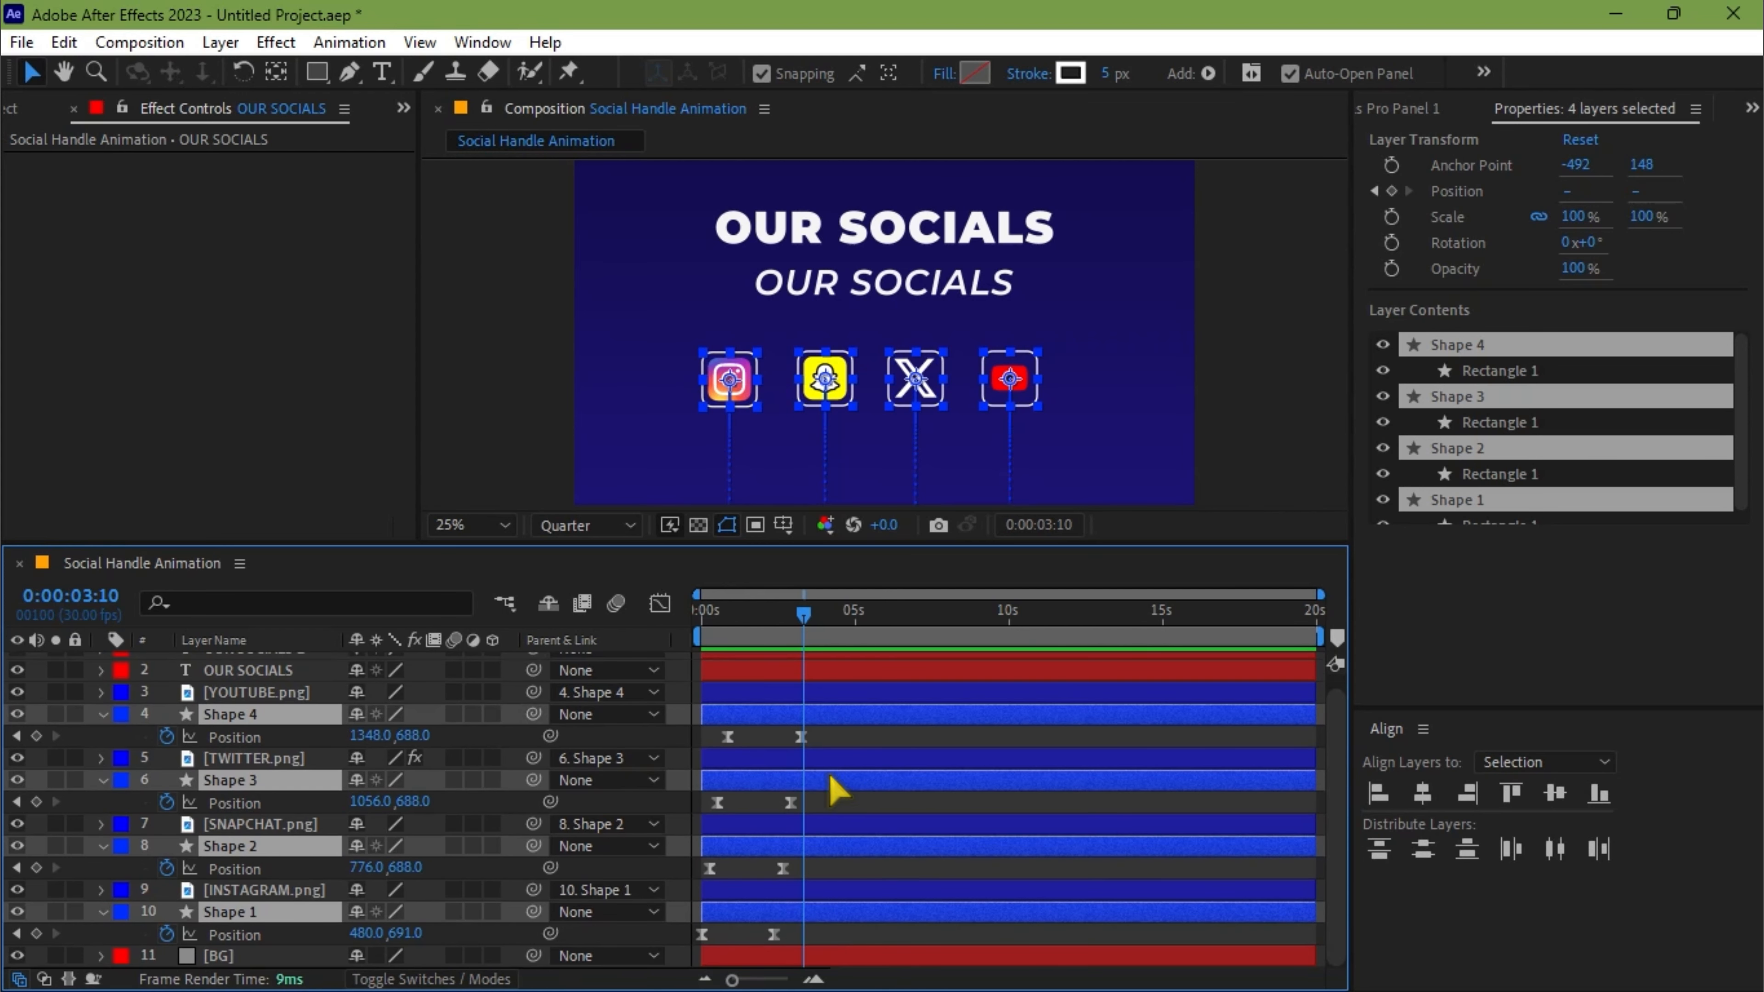
- Delay the Position keyframe pairs of Shape 1 to 4 to start at about 3.3, 4.4, 5.9 and 8.1 seconds, and preview
{"action": "left_click_drag", "start_coordinate": [774, 934], "coordinate": [874, 935]}
{"action": "left_click_drag", "start_coordinate": [784, 869], "coordinate": [911, 870]}
{"action": "left_click_drag", "start_coordinate": [790, 803], "coordinate": [955, 803]}
{"action": "left_click_drag", "start_coordinate": [801, 738], "coordinate": [1025, 738]}
{"action": "left_click", "coordinate": [760, 620]}
{"action": "key", "text": "space"}
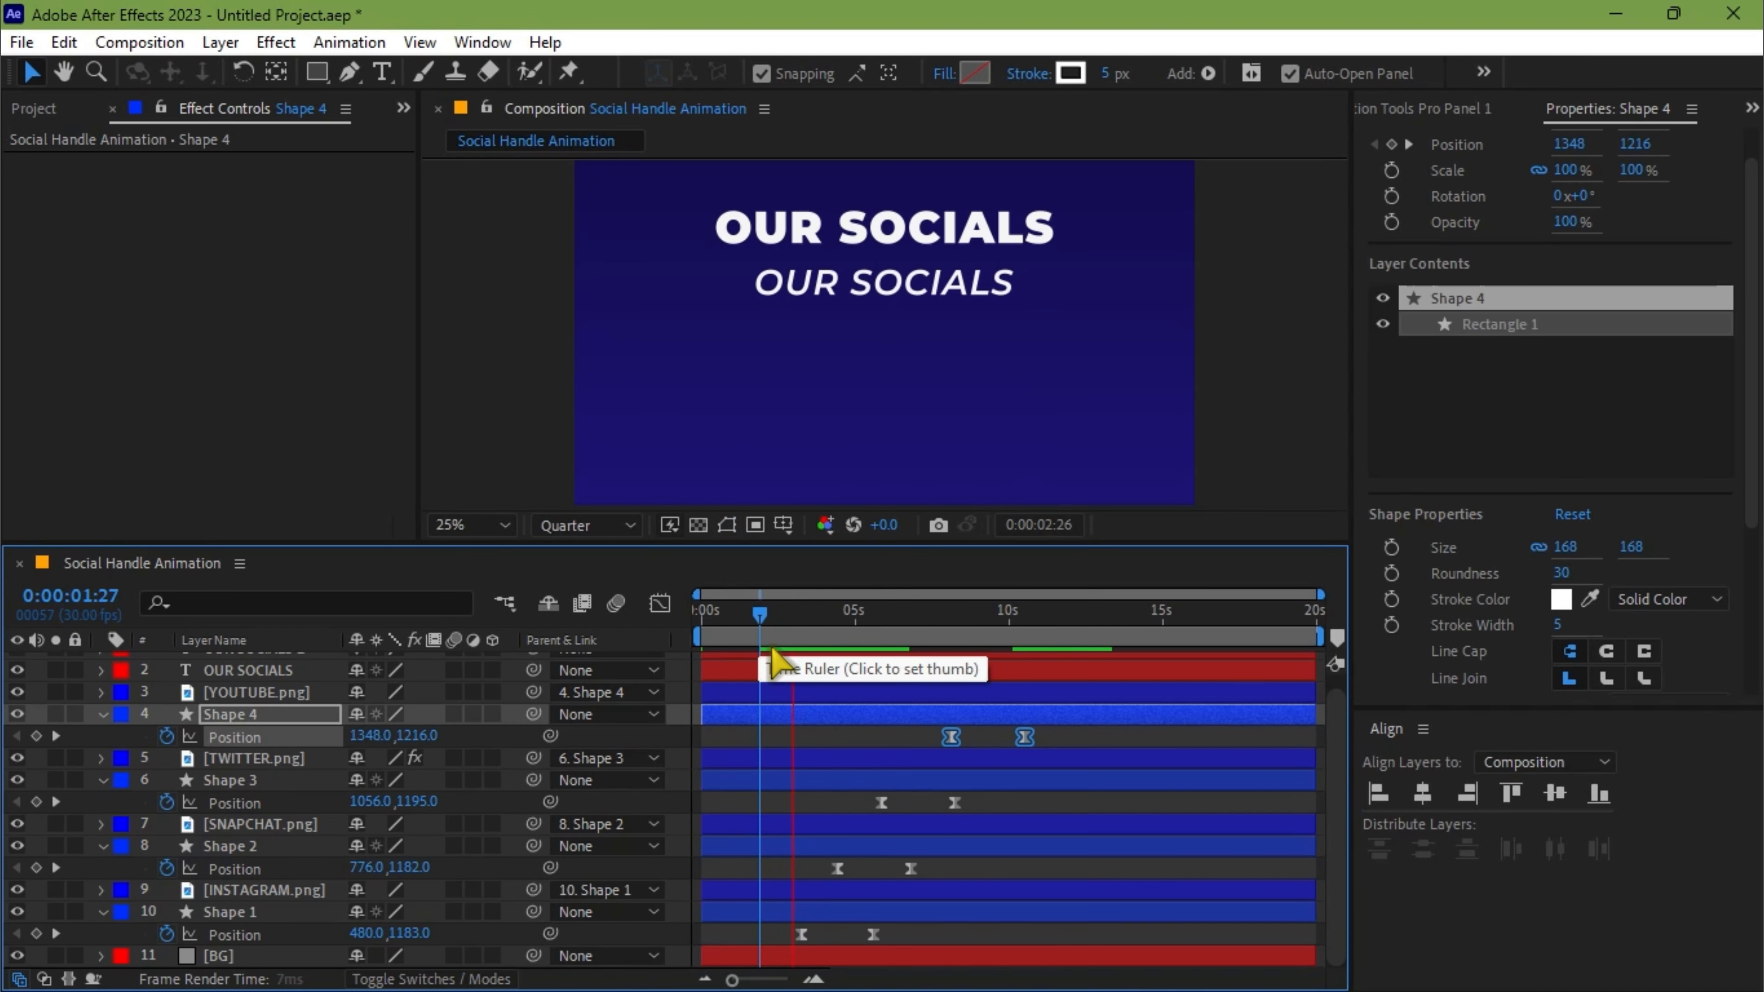
- Tighten the Position keyframe pairs of Shape 1 to 4 to start at about 2.5, 3.1, 3.6 and 3.9 seconds, and preview from the first frame
{"action": "key", "text": "space"}
{"action": "left_click_drag", "start_coordinate": [802, 935], "coordinate": [778, 935]}
{"action": "left_click", "coordinate": [786, 620]}
{"action": "left_click_drag", "start_coordinate": [837, 869], "coordinate": [797, 869]}
{"action": "left_click_drag", "start_coordinate": [882, 803], "coordinate": [813, 805]}
{"action": "left_click_drag", "start_coordinate": [951, 737], "coordinate": [822, 737]}
{"action": "left_click", "coordinate": [893, 623]}
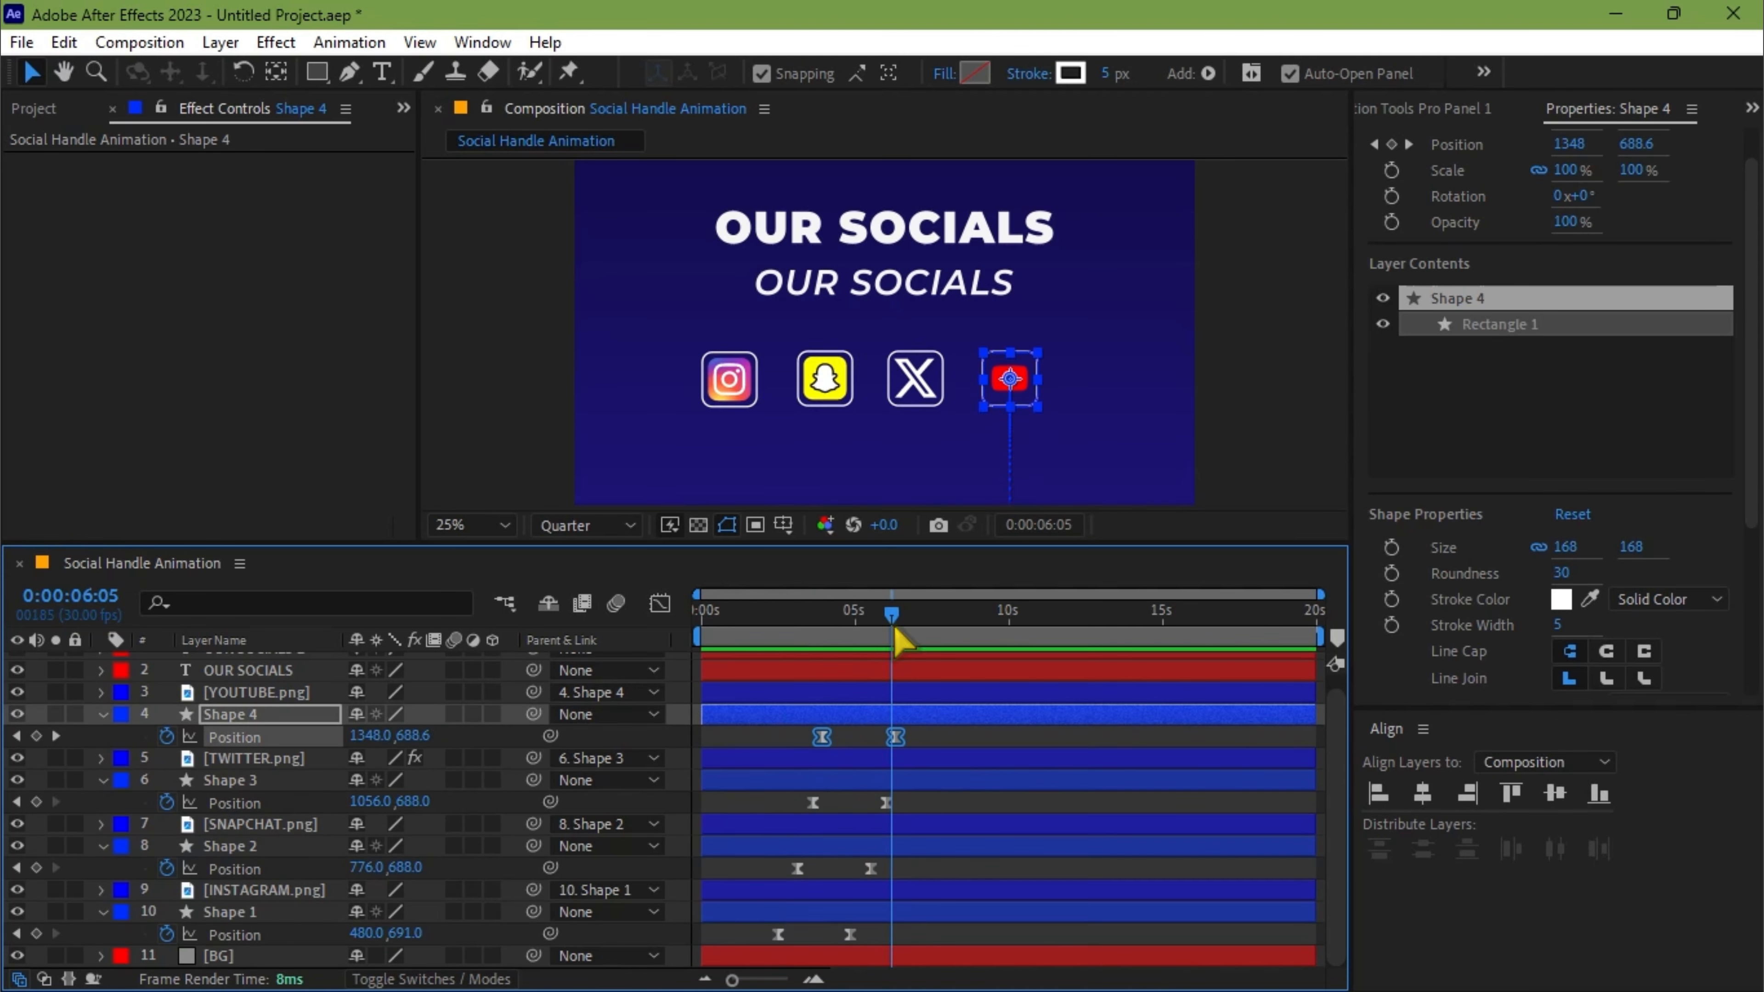
{"action": "left_click_drag", "start_coordinate": [894, 639], "coordinate": [694, 632]}
{"action": "key", "text": "space"}
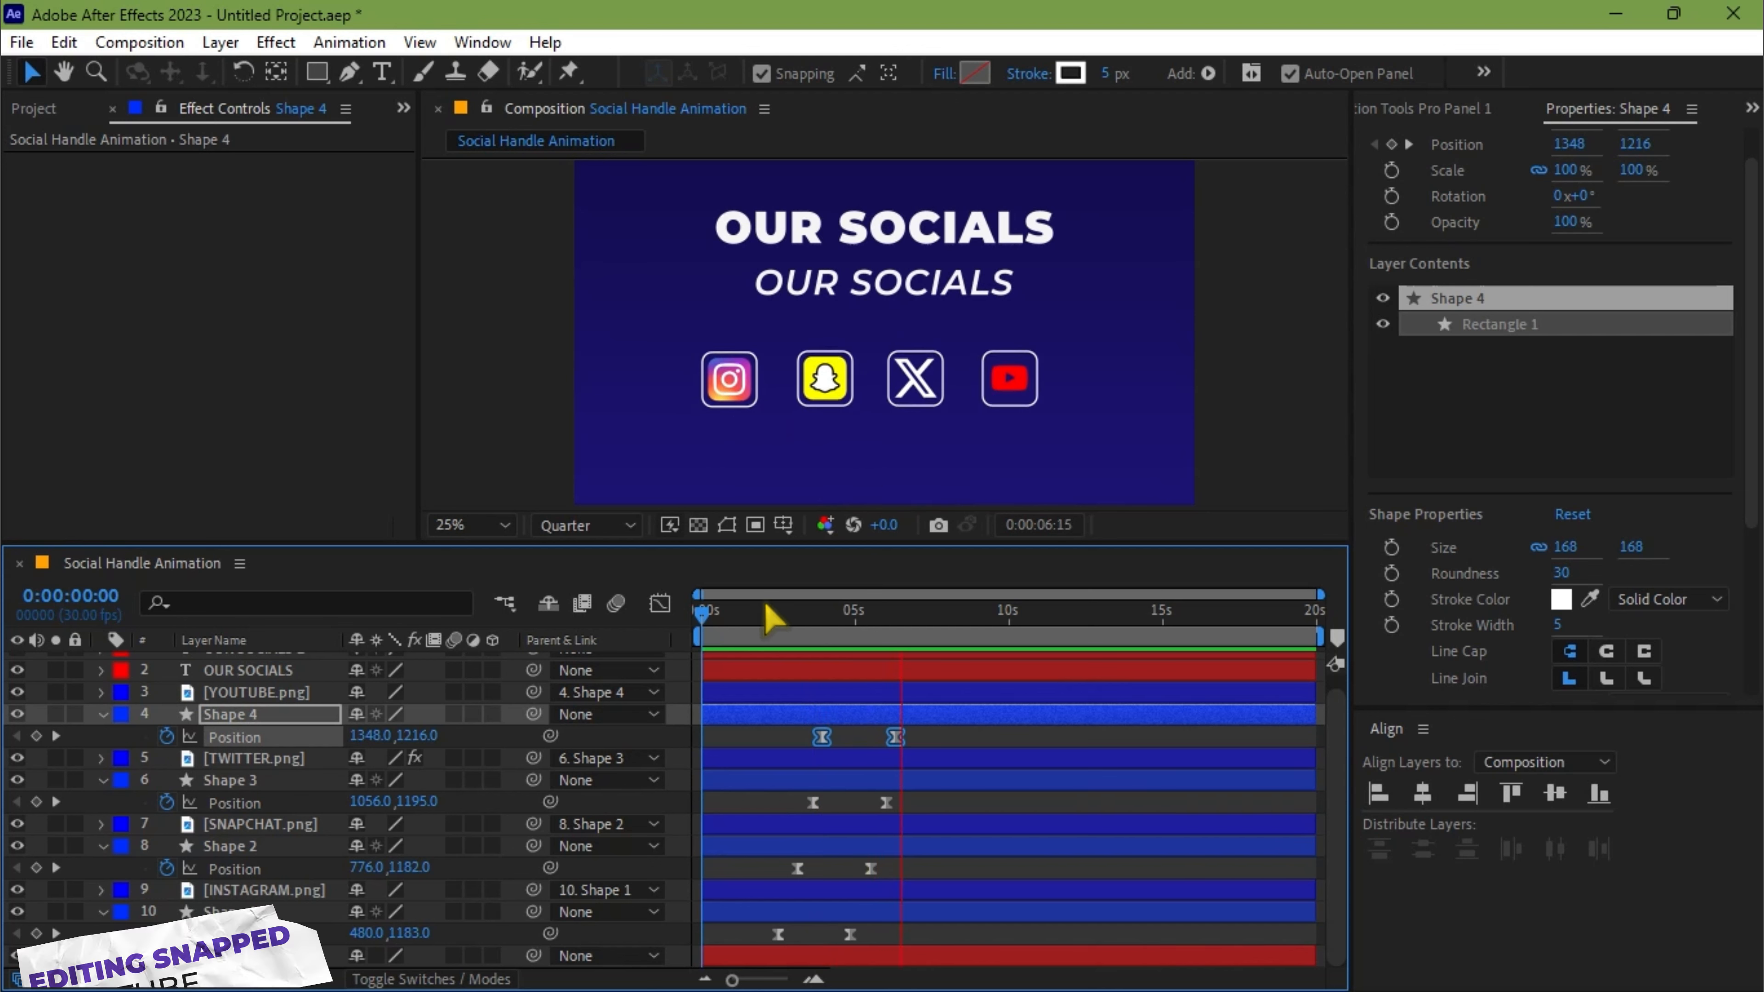
- Hide the keyframed properties of the Shape 1 to Shape 4 layers and play the animation on from about 6 seconds
{"action": "key", "text": "space"}
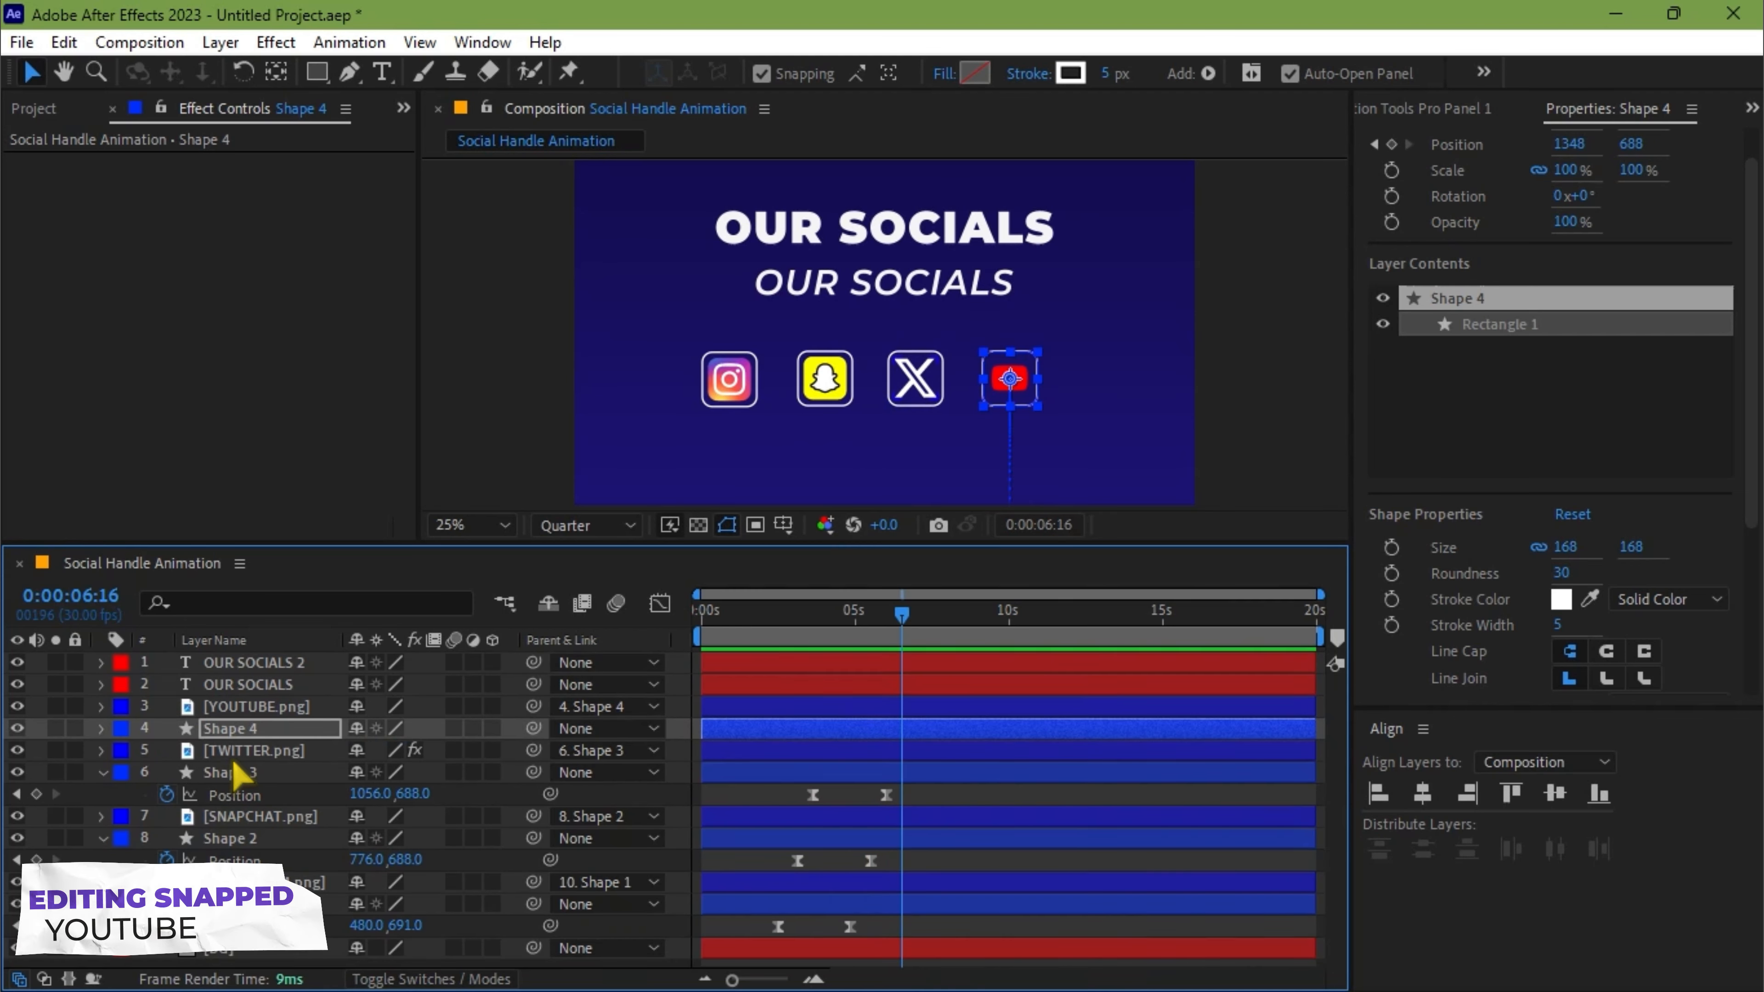
{"action": "left_click", "coordinate": [234, 757]}
{"action": "left_click", "coordinate": [237, 774]}
{"action": "key", "text": "u"}
{"action": "left_click", "coordinate": [240, 818]}
{"action": "key", "text": "u"}
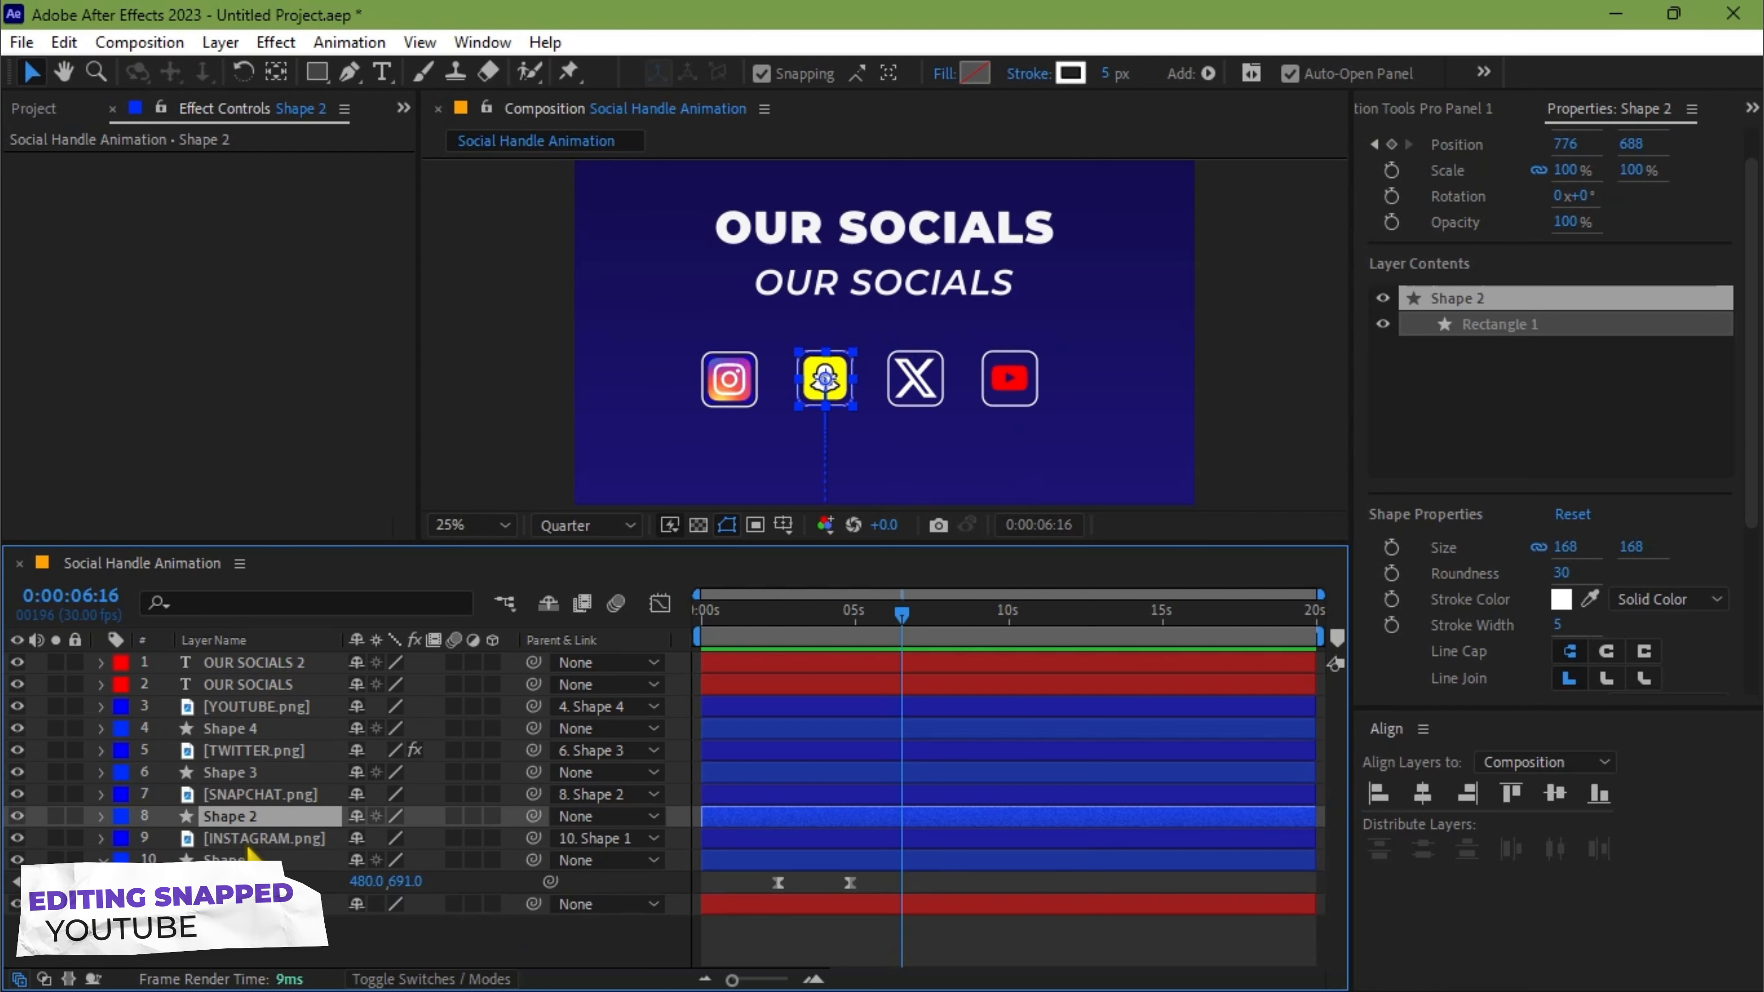
{"action": "left_click", "coordinate": [249, 856]}
{"action": "key", "text": "u"}
{"action": "left_click_drag", "start_coordinate": [819, 630], "coordinate": [897, 634]}
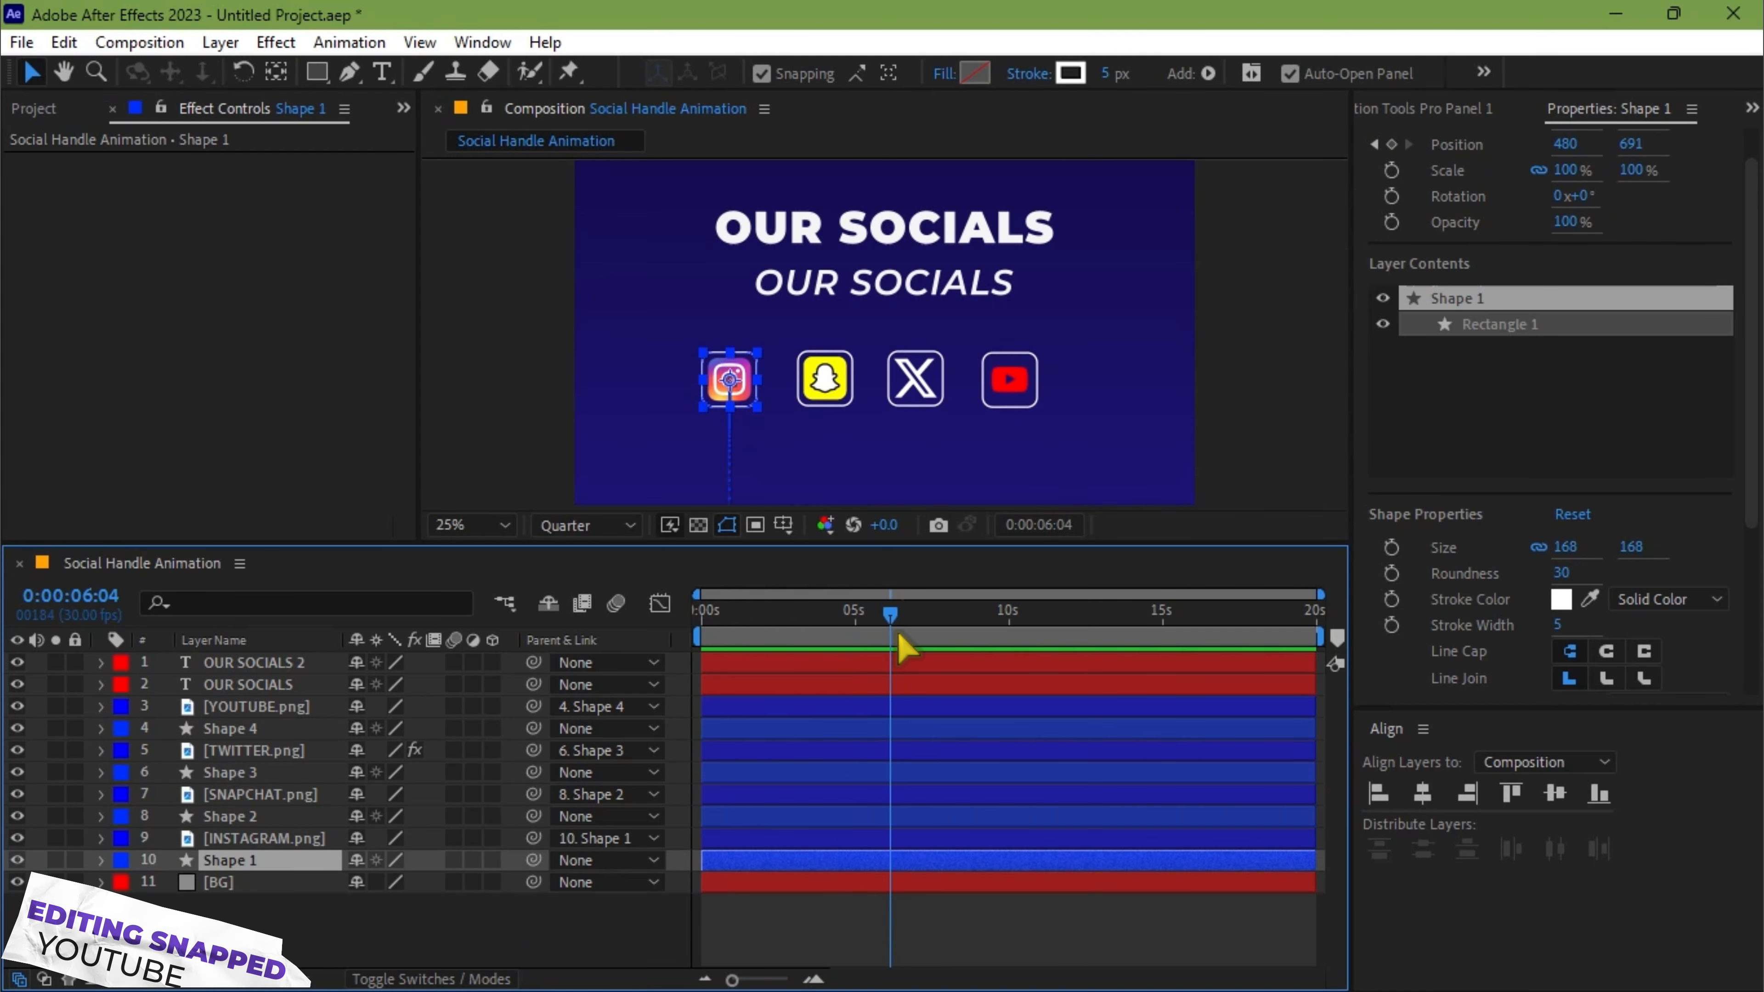
{"action": "key", "text": "space"}
{"action": "left_click", "coordinate": [874, 445]}
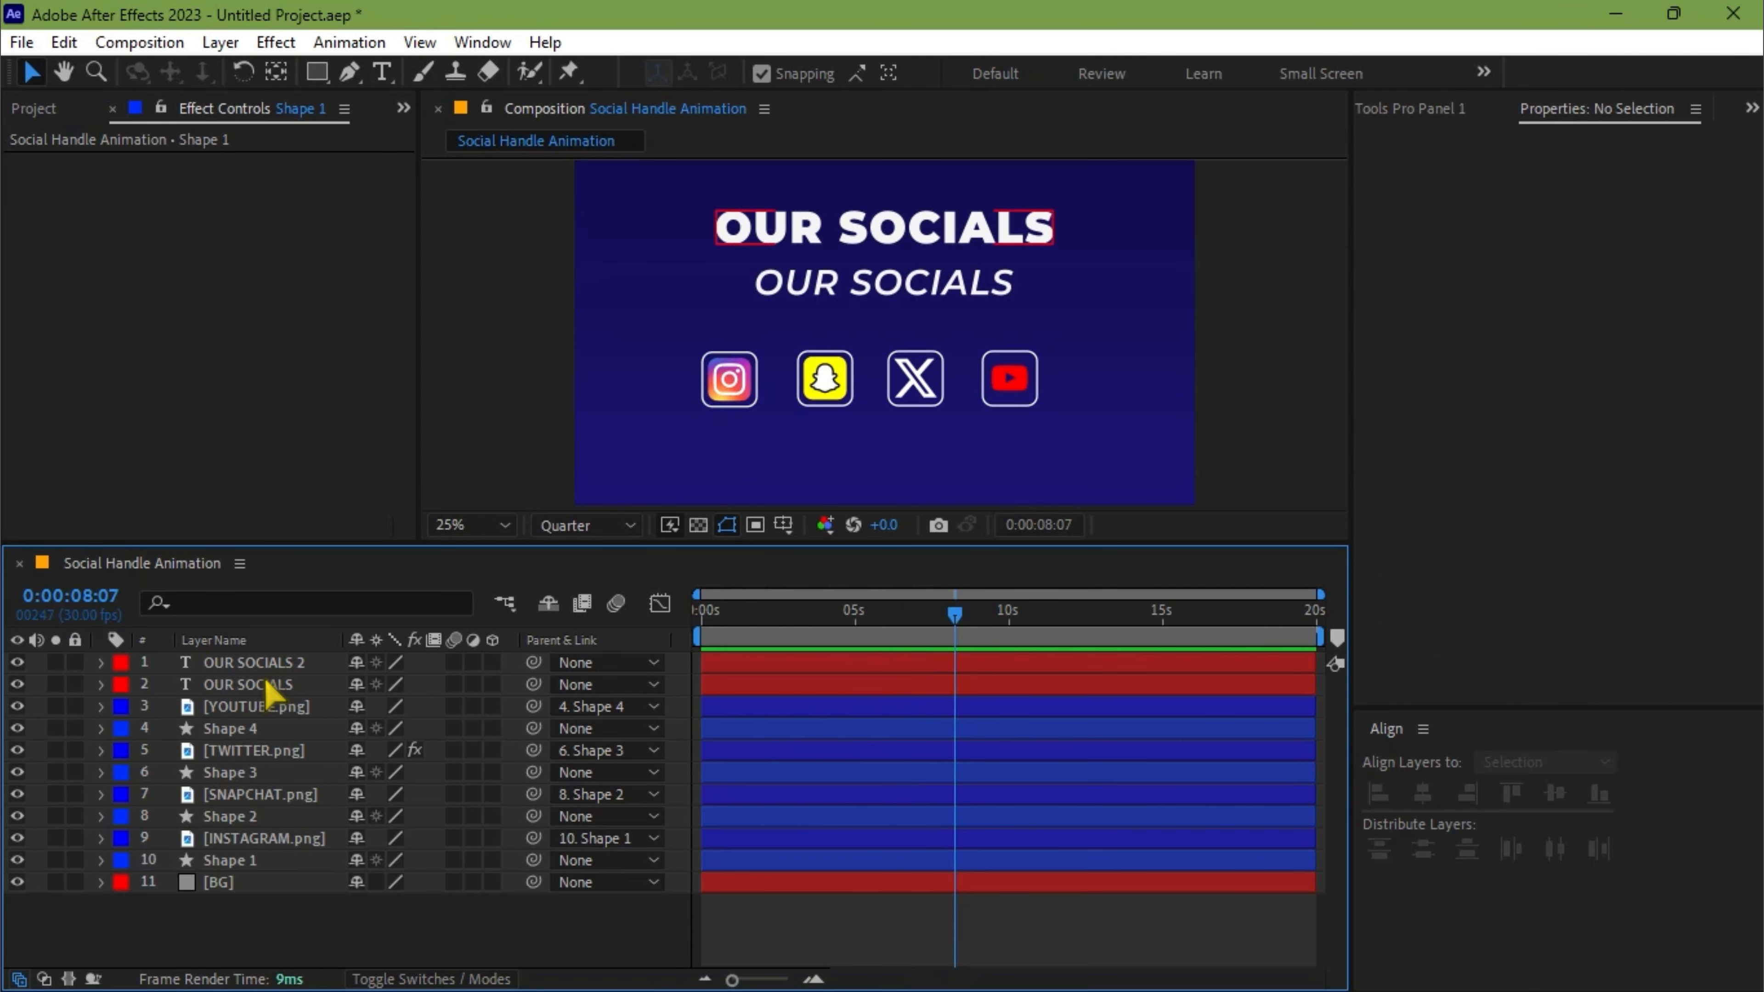
- Duplicate the OUR SOCIALS 2 layer and move the copy below the icons to position 758.4, 860
{"action": "left_click", "coordinate": [249, 685]}
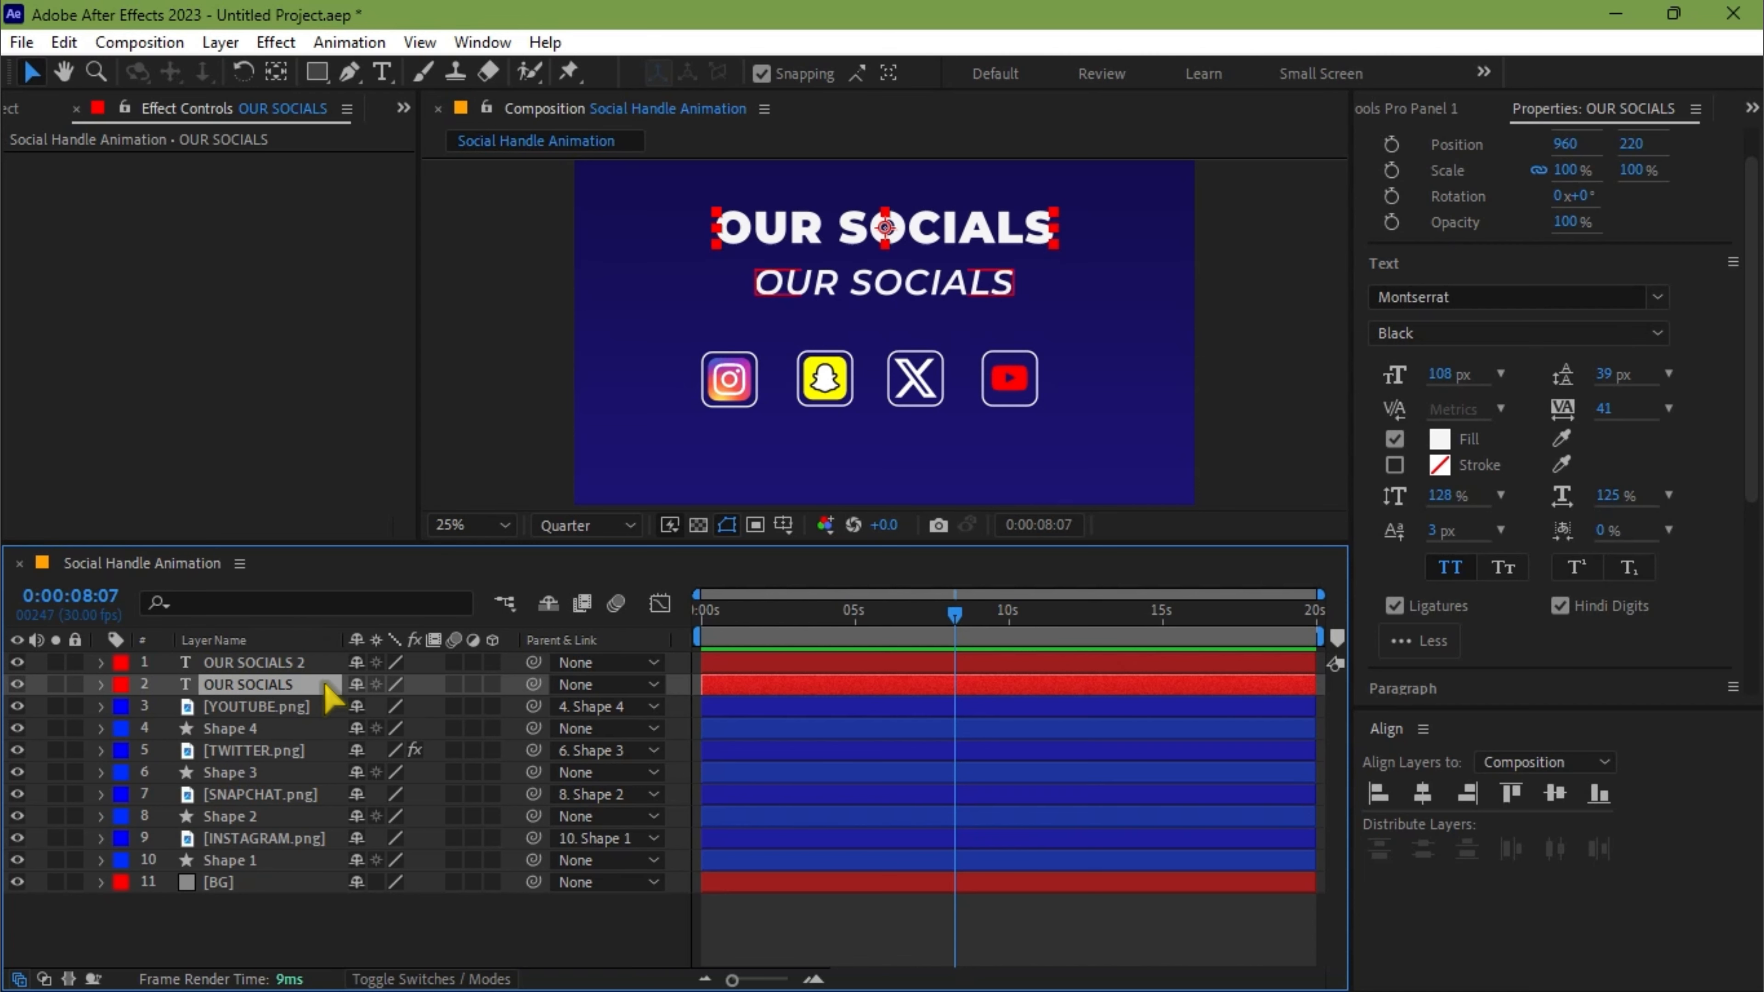
{"action": "left_click", "coordinate": [250, 664]}
{"action": "key", "text": "ctrl+d"}
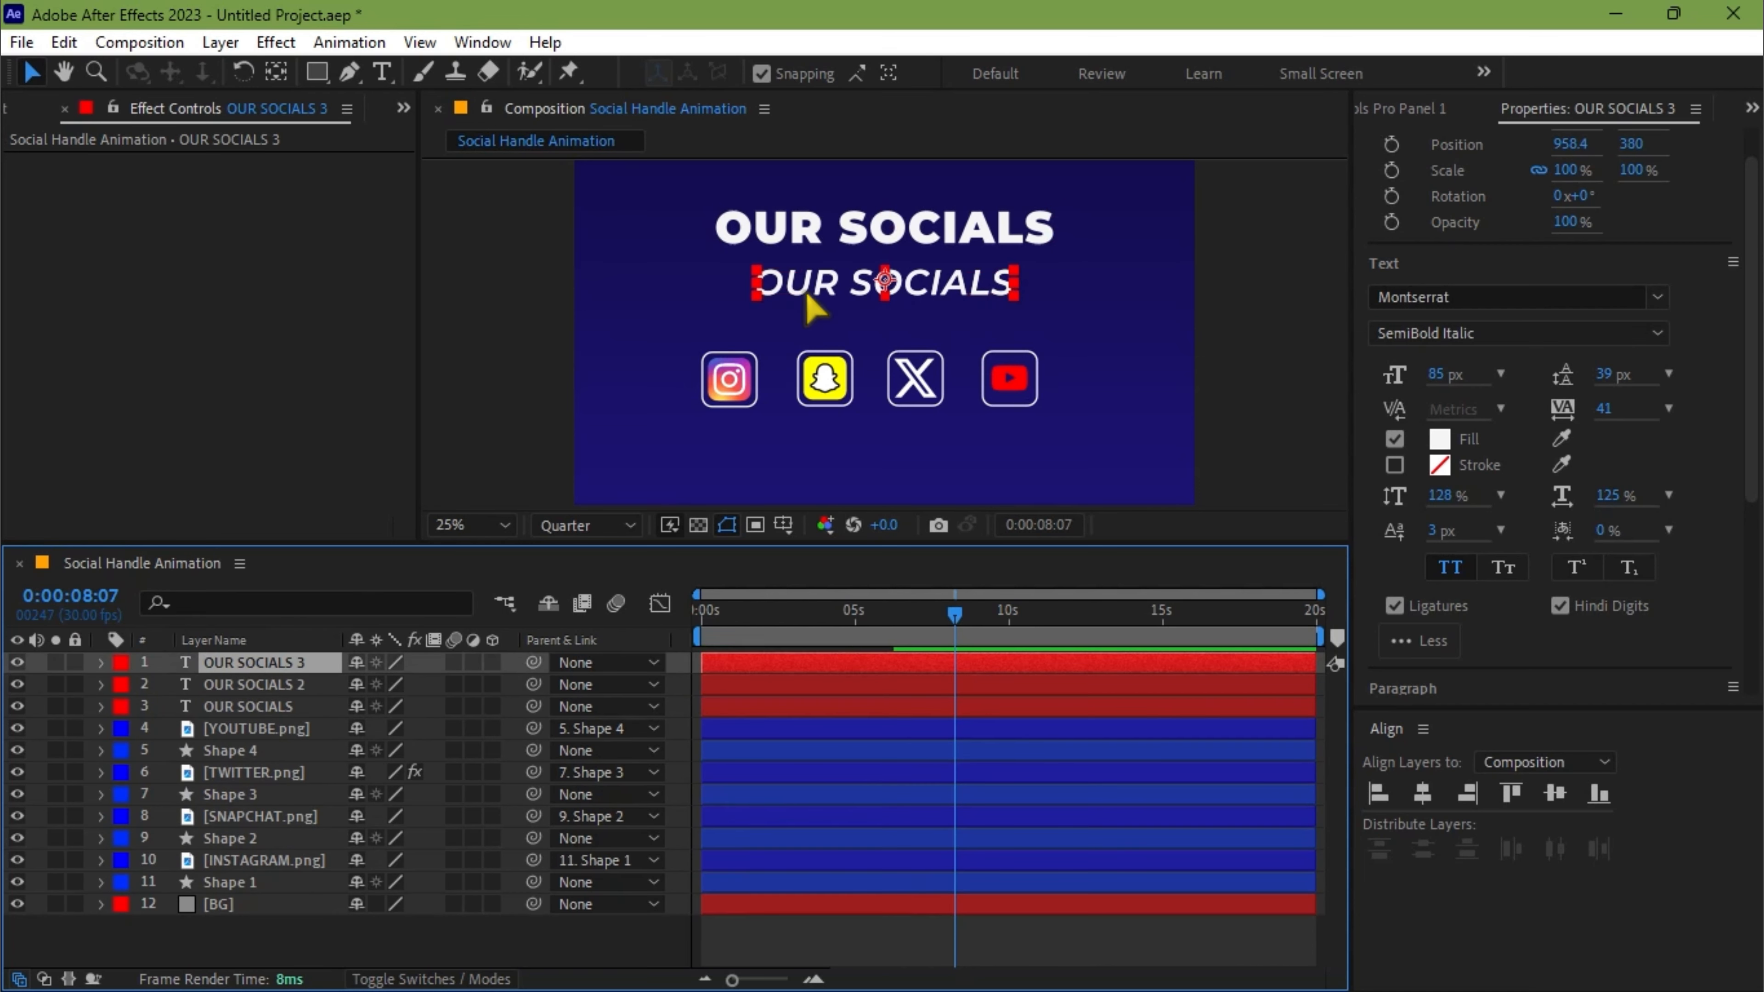
{"action": "key", "text": "shift+Down"}
{"action": "key", "text": "shift+Down"}
{"action": "key", "text": "shift+Down"}
{"action": "key", "text": "shift+Down"}
{"action": "key", "text": "shift+Down"}
{"action": "key", "text": "shift+Down"}
{"action": "key", "text": "shift+Down"}
{"action": "key", "text": "shift+Down"}
{"action": "key", "text": "shift+Down"}
{"action": "key", "text": "shift+Down"}
{"action": "key", "text": "shift+Down"}
{"action": "key", "text": "shift+Down"}
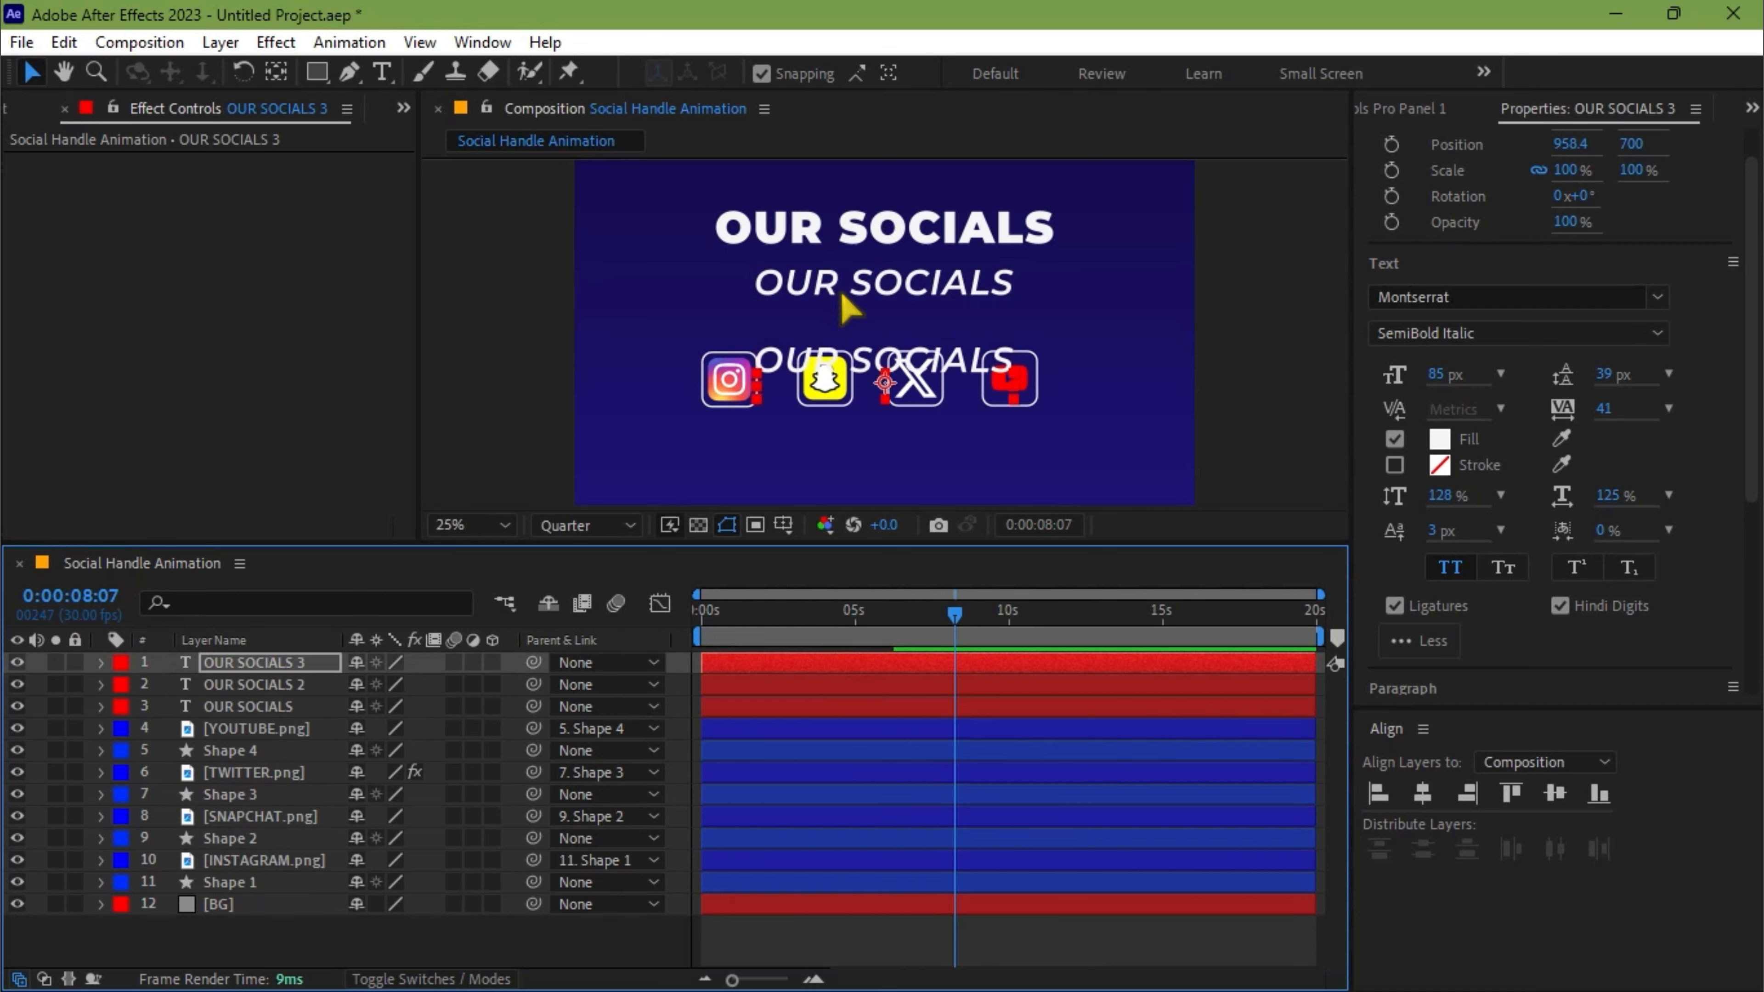
{"action": "key", "text": "shift+Left"}
{"action": "key", "text": "shift+Left"}
{"action": "key", "text": "shift+Left"}
{"action": "key", "text": "shift+Left"}
{"action": "key", "text": "shift+Left"}
{"action": "key", "text": "shift+Left"}
{"action": "key", "text": "shift+Left"}
{"action": "key", "text": "shift+Left"}
{"action": "key", "text": "shift+Left"}
{"action": "key", "text": "shift+Left"}
{"action": "key", "text": "shift+Left"}
{"action": "key", "text": "shift+Left"}
{"action": "key", "text": "shift+Left"}
{"action": "key", "text": "shift+Left"}
{"action": "key", "text": "shift+Left"}
{"action": "key", "text": "shift+Left"}
{"action": "key", "text": "shift+Left"}
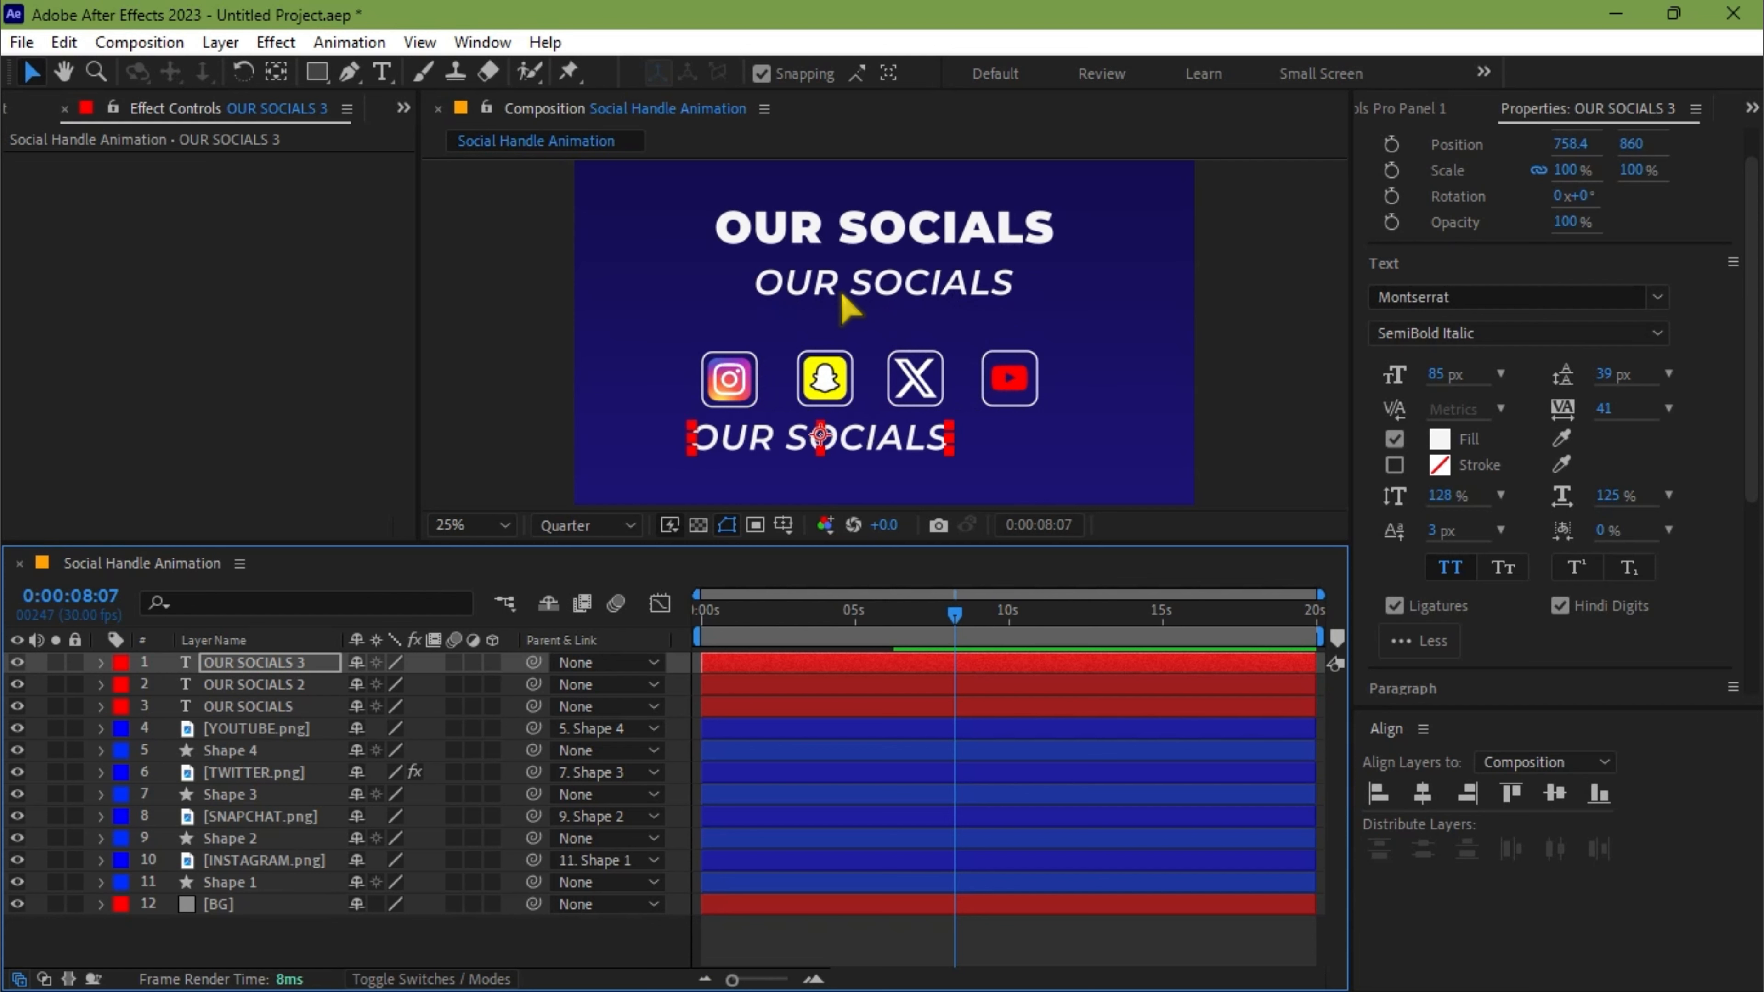
- Replace the text of the duplicated title below the icons with INSTAGRAM
{"action": "left_click", "coordinate": [382, 71]}
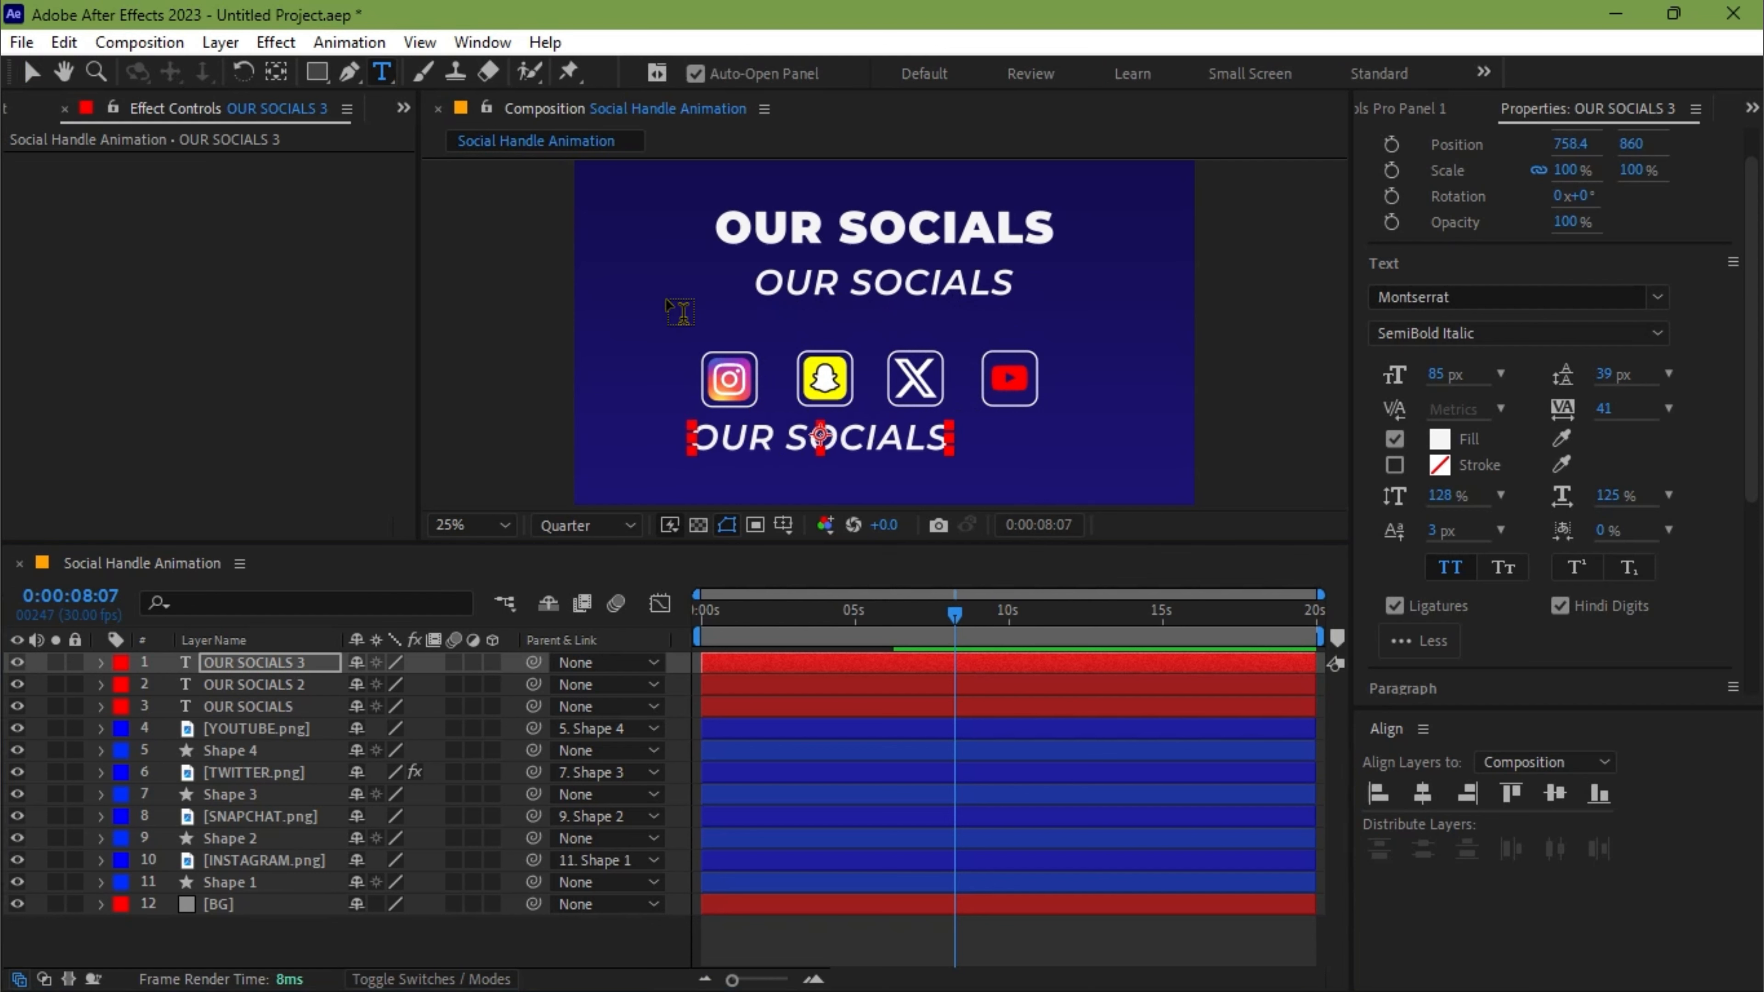
{"action": "left_click", "coordinate": [783, 443]}
{"action": "key", "text": "ctrl+a"}
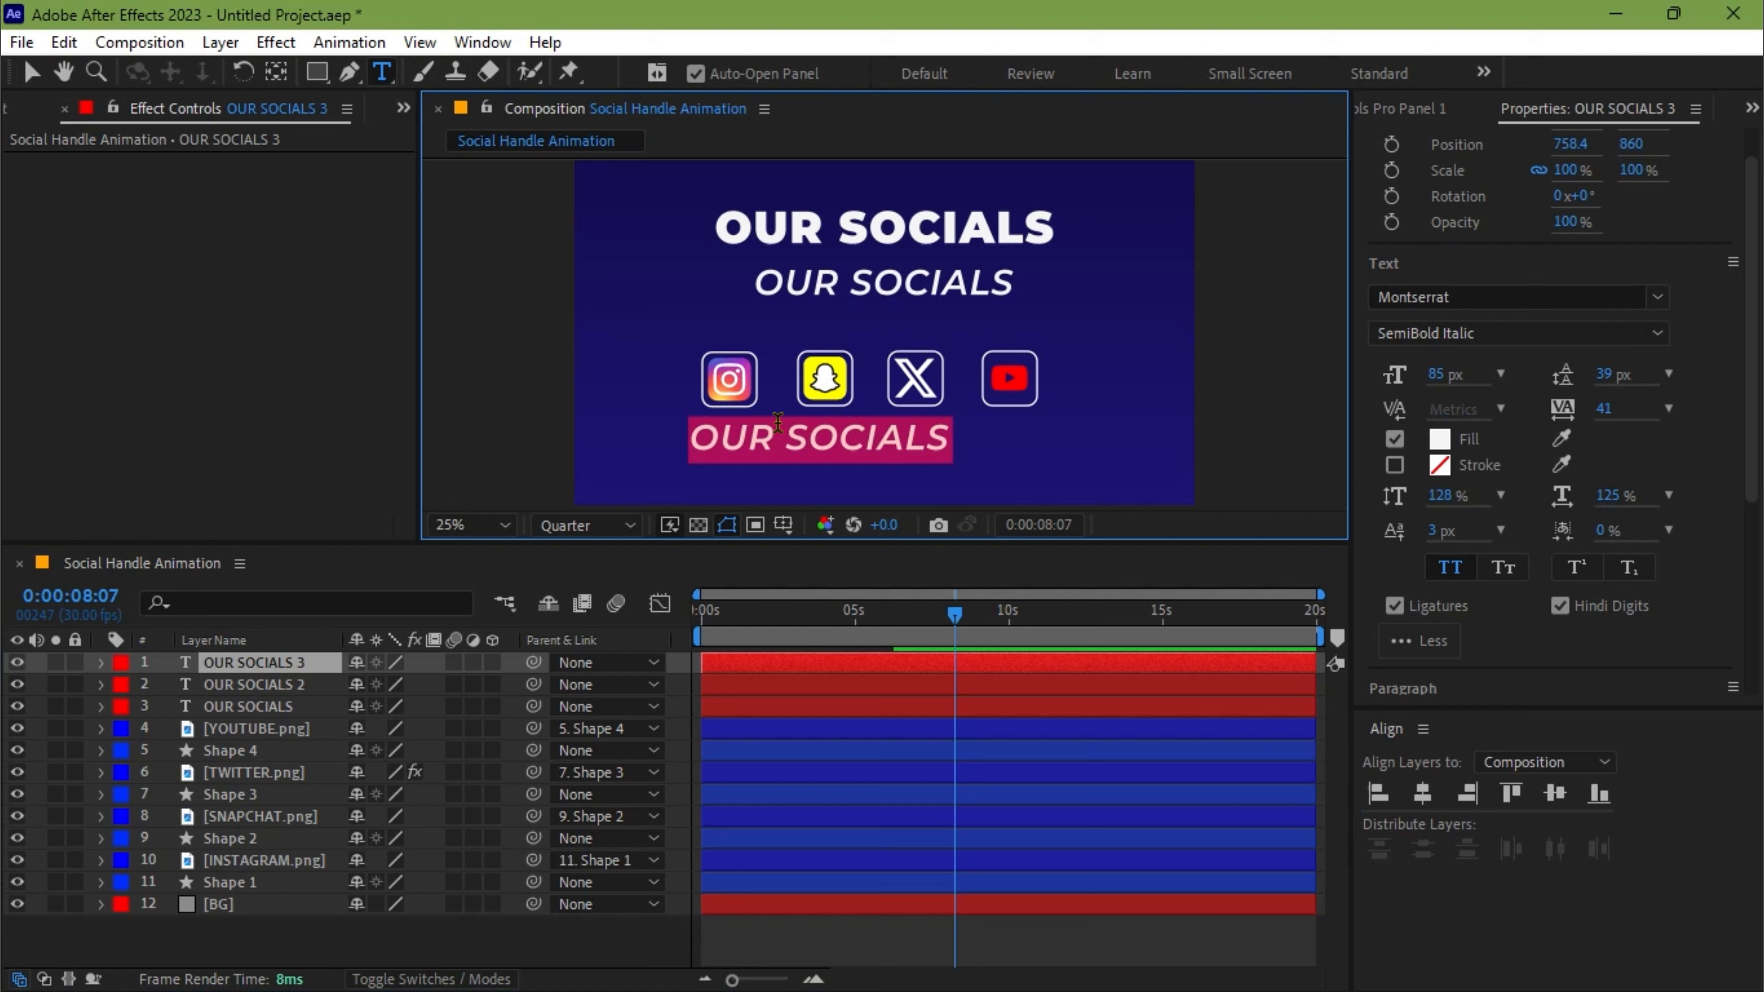
{"action": "type", "text": "INSTAGRAM"}
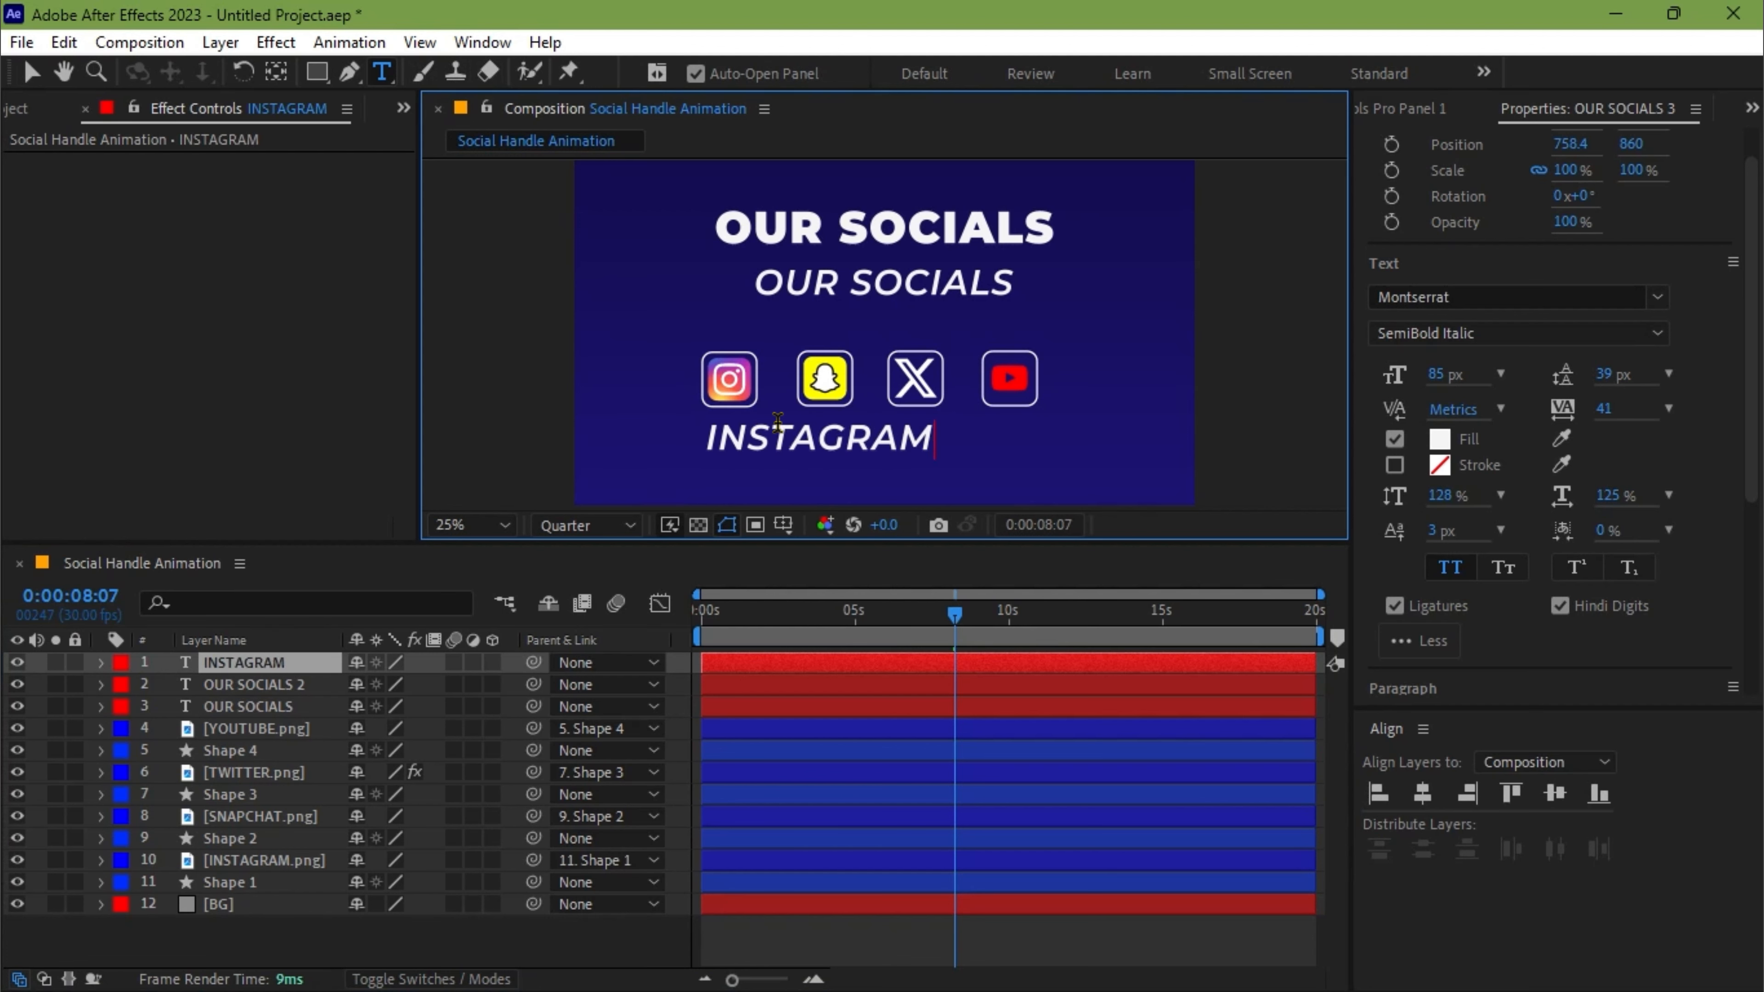
- Format the INSTAGRAM text as Montserrat Regular at 25 px
{"action": "key", "text": "ctrl+a"}
{"action": "left_click", "coordinate": [1527, 335]}
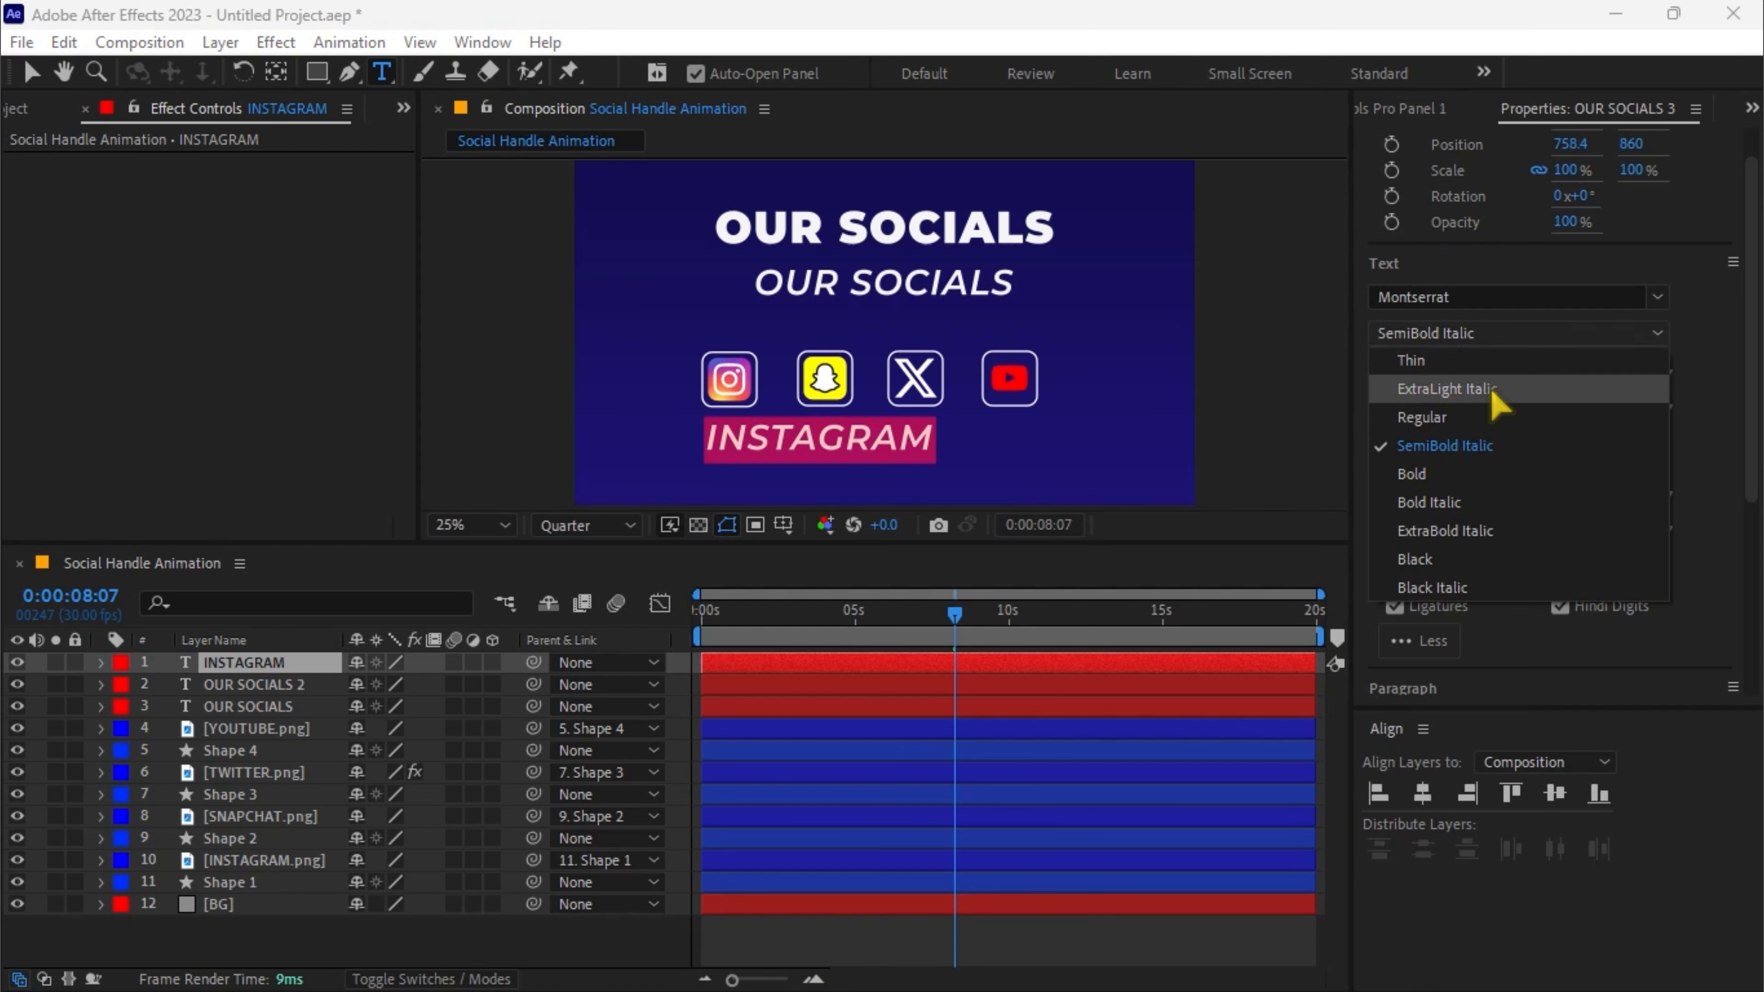
{"action": "left_click", "coordinate": [1454, 421]}
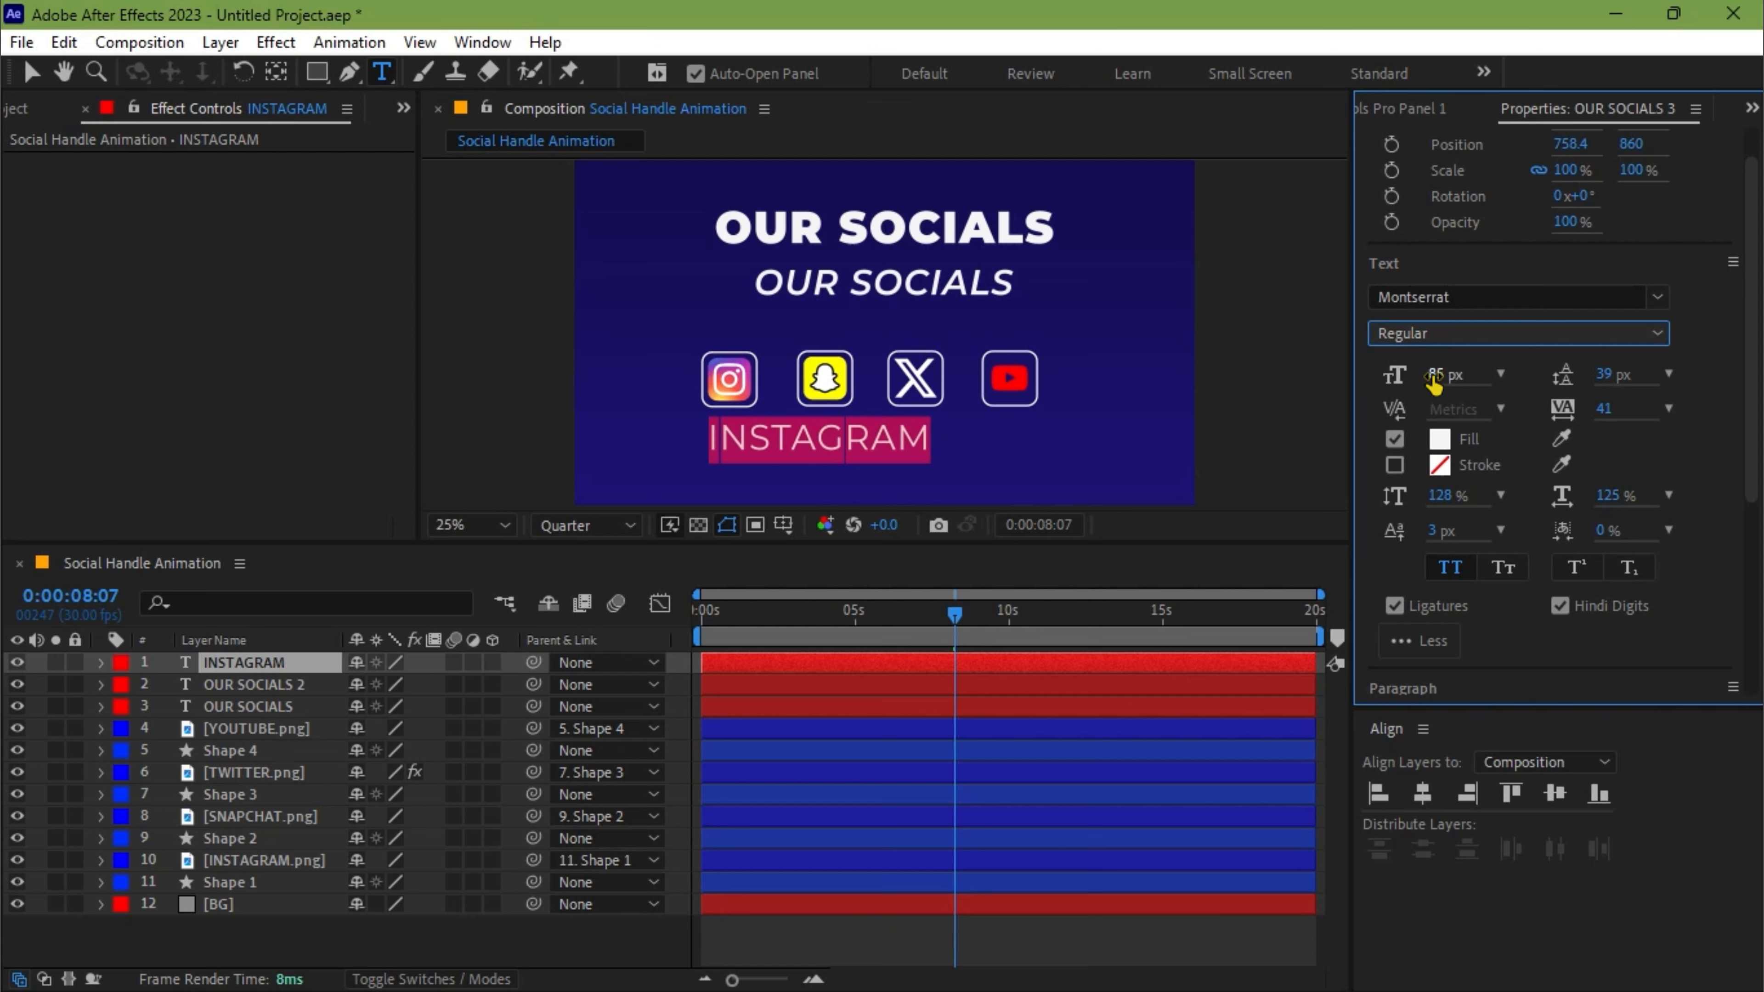
{"action": "left_click_drag", "start_coordinate": [1433, 381], "coordinate": [1410, 411]}
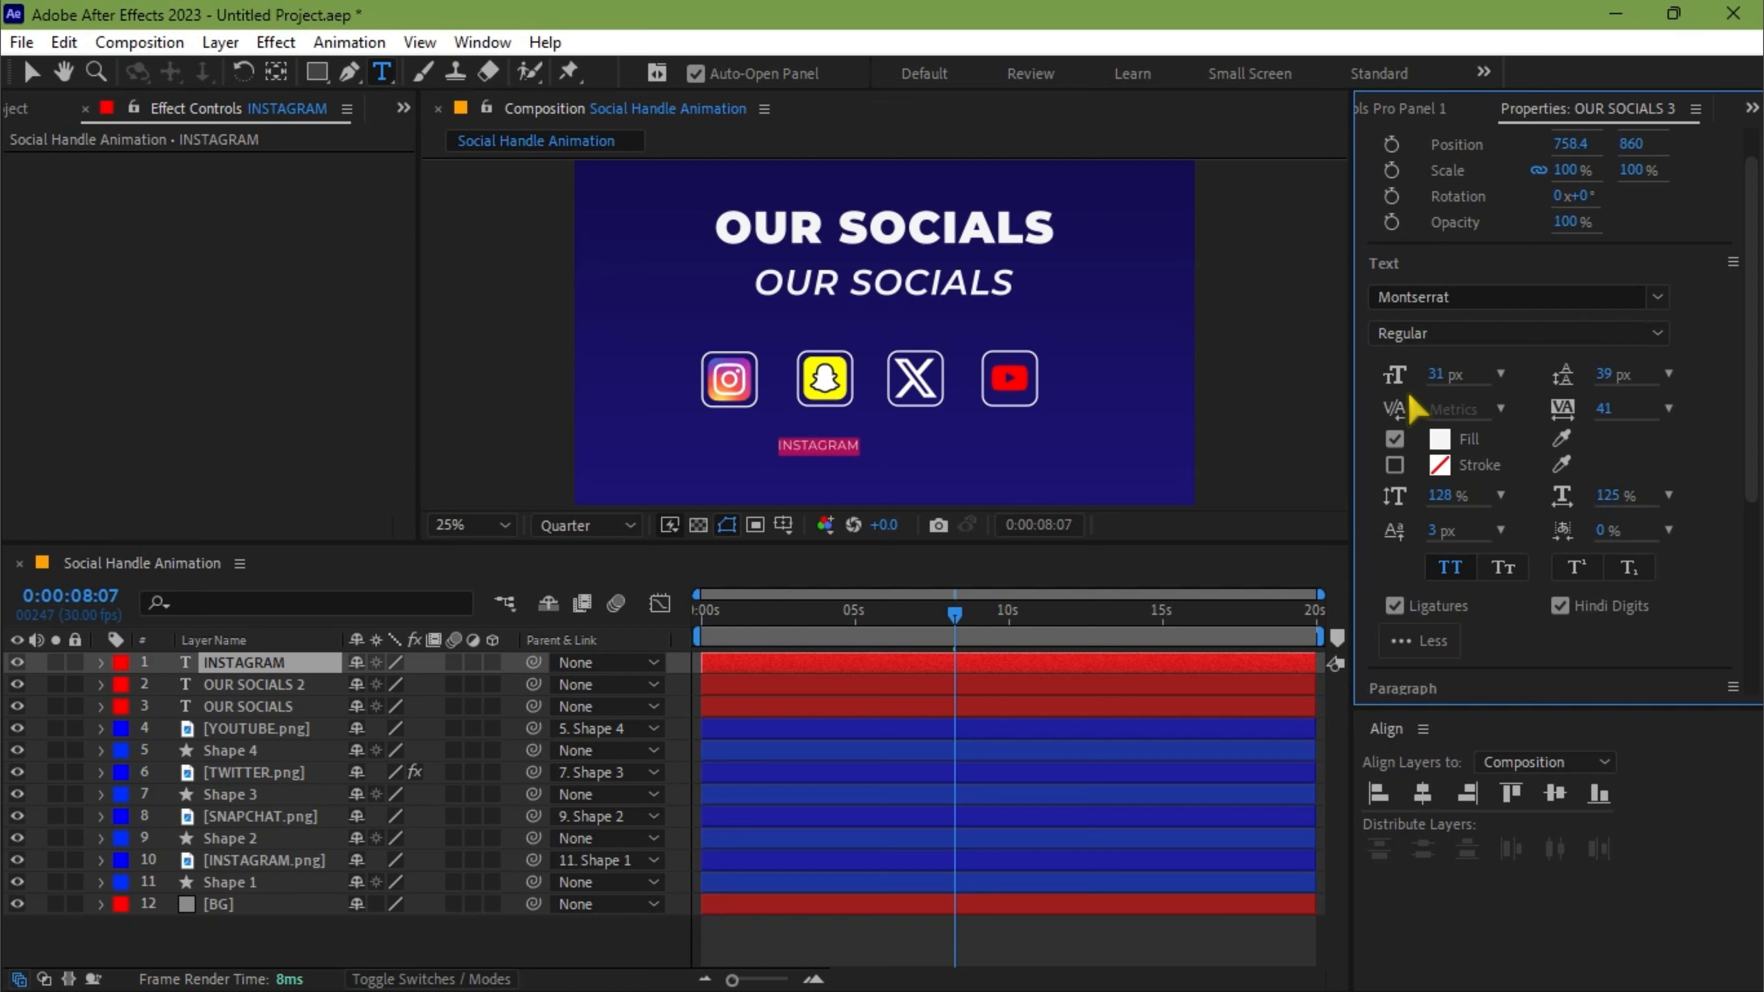
{"action": "left_click", "coordinate": [1437, 379]}
{"action": "type", "text": "25"}
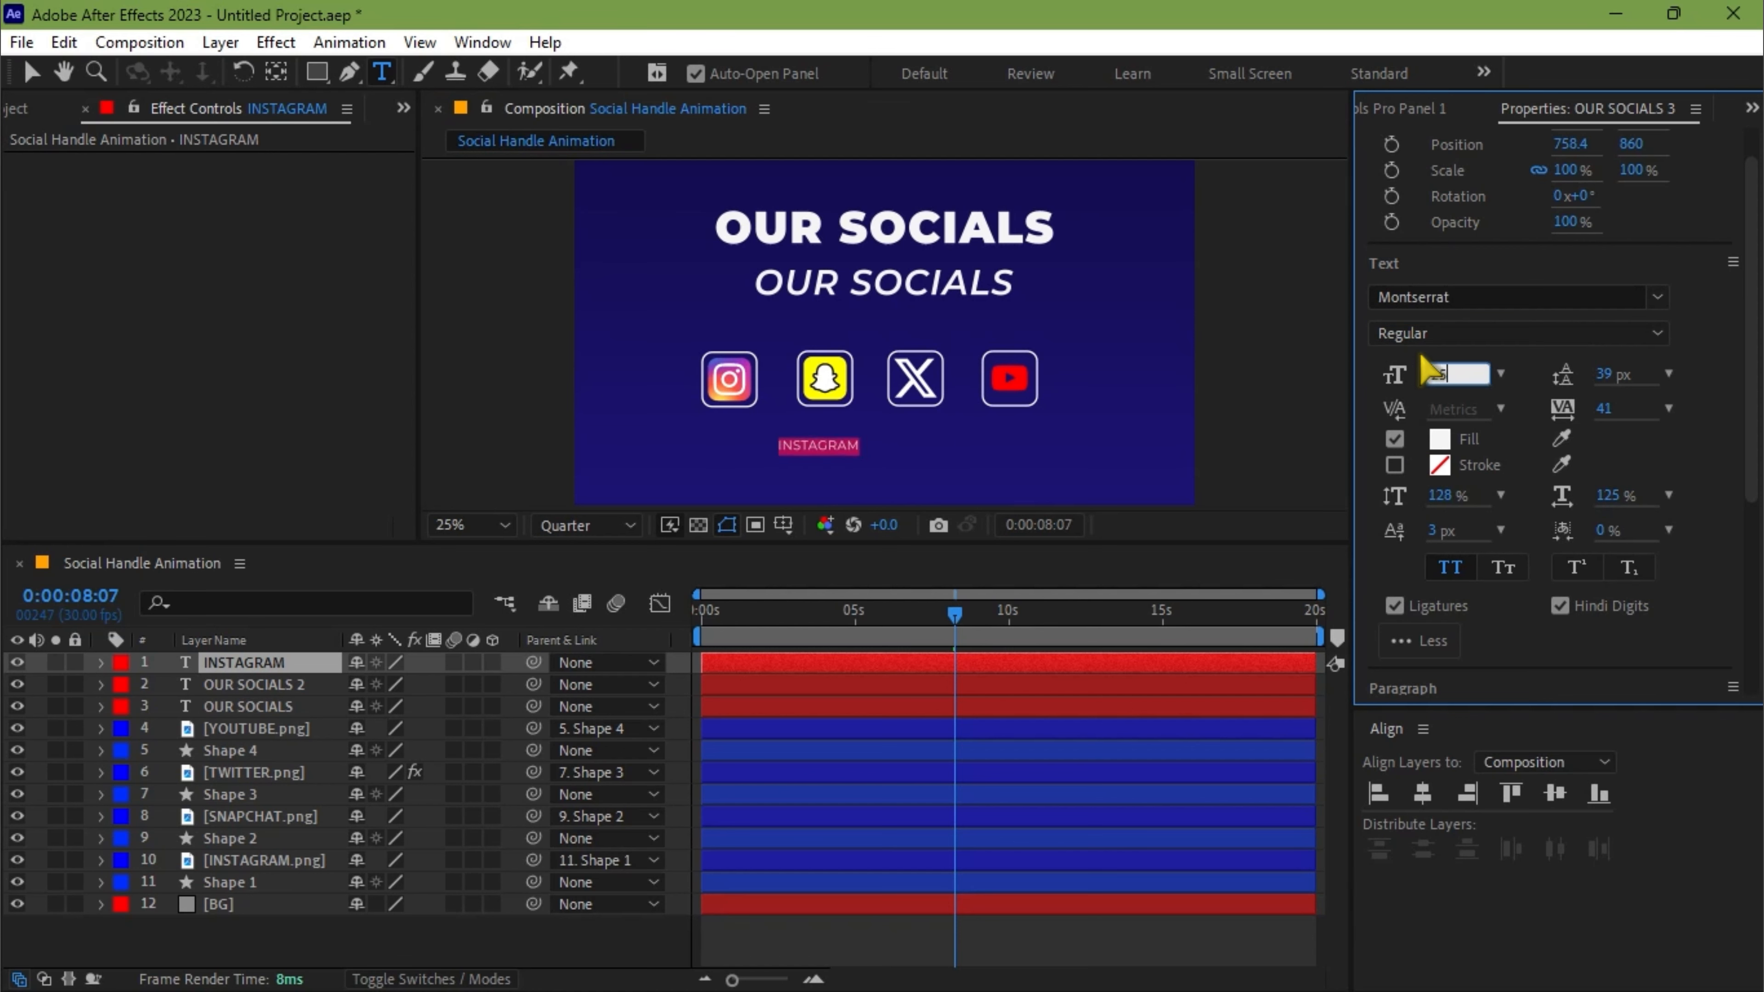
{"action": "key", "text": "Return"}
- Place the INSTAGRAM text directly beneath the Instagram icon at position 483.4, 784
{"action": "left_click", "coordinate": [1422, 793]}
{"action": "key", "text": "v"}
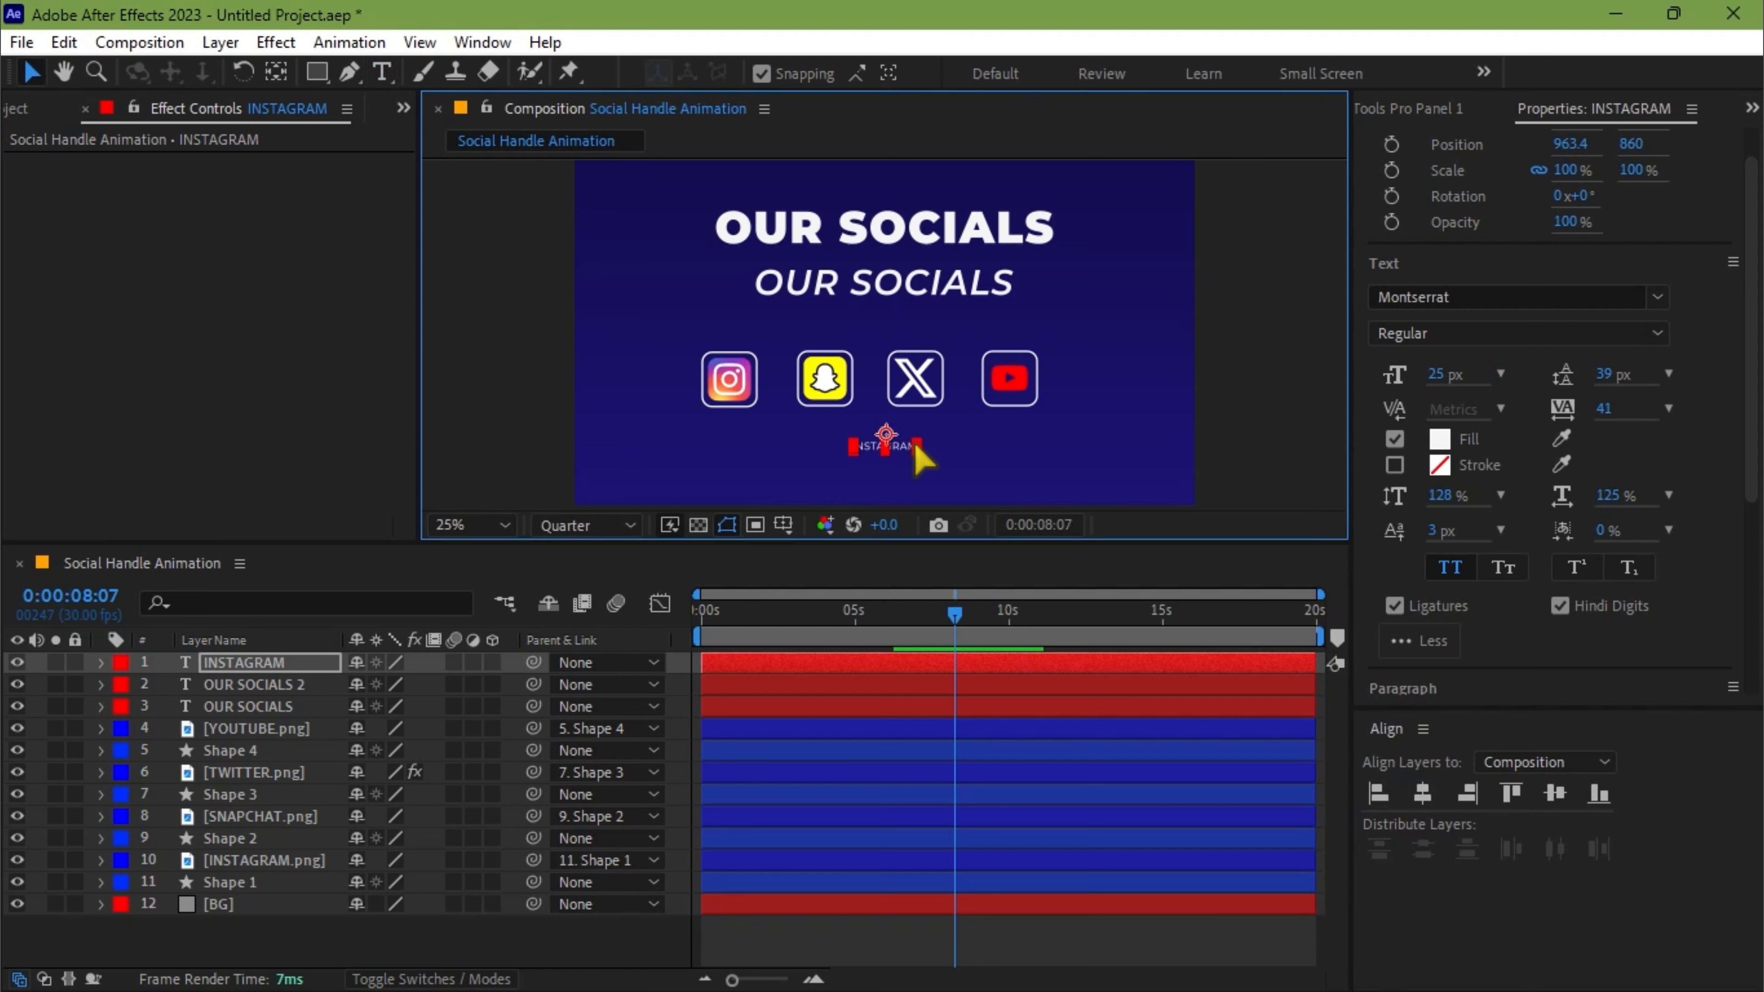
{"action": "key", "text": "shift+Left"}
{"action": "key", "text": "shift+Left"}
{"action": "key", "text": "shift+Left"}
{"action": "key", "text": "shift+Left"}
{"action": "key", "text": "shift+Left"}
{"action": "key", "text": "shift+Left"}
{"action": "key", "text": "shift+Left"}
{"action": "key", "text": "shift+Left"}
{"action": "key", "text": "shift+Left"}
{"action": "key", "text": "shift+Left"}
{"action": "key", "text": "shift+Left"}
{"action": "key", "text": "shift+Left"}
{"action": "key", "text": "shift+Left"}
{"action": "key", "text": "shift+Left"}
{"action": "key", "text": "shift+Left"}
{"action": "key", "text": "shift+Left"}
{"action": "key", "text": "shift+Left"}
{"action": "key", "text": "shift+Left"}
{"action": "key", "text": "shift+Left"}
{"action": "key", "text": "shift+Left"}
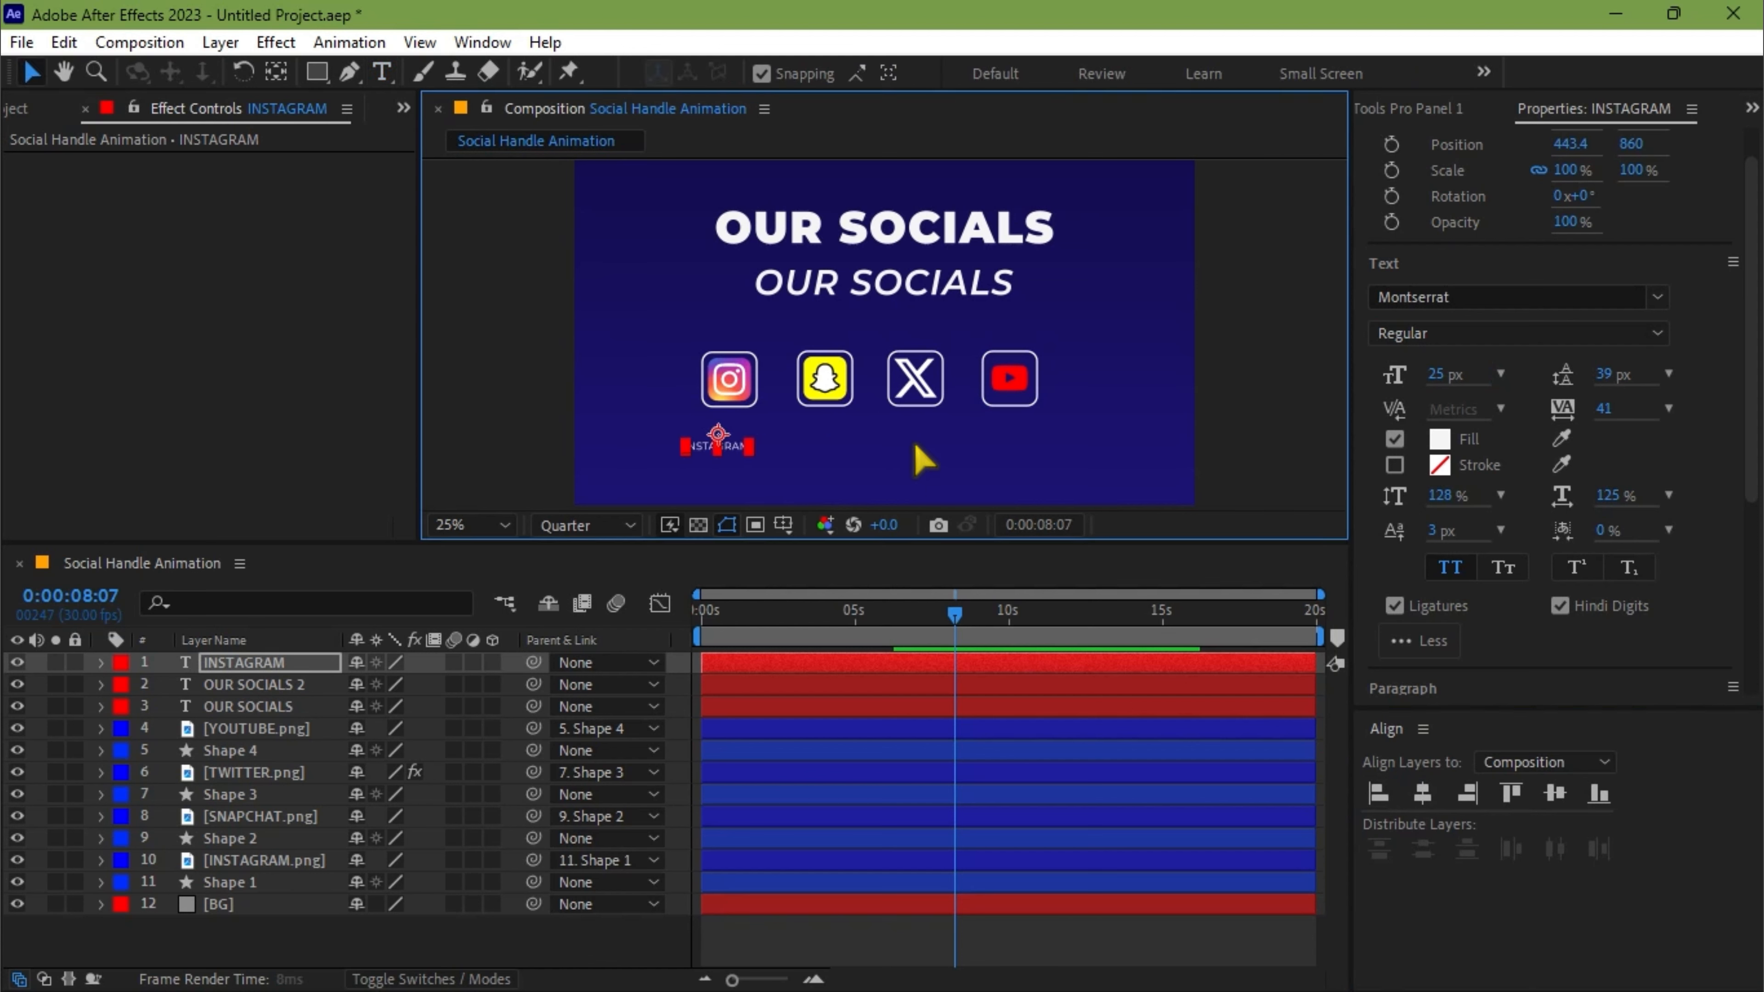
{"action": "key", "text": "shift+Up"}
{"action": "key", "text": "shift+Up"}
{"action": "key", "text": "shift+Up"}
{"action": "key", "text": "shift+Up"}
{"action": "key", "text": "shift+Right"}
{"action": "key", "text": "shift+Right"}
{"action": "key", "text": "shift+Right"}
{"action": "key", "text": "shift+Right"}
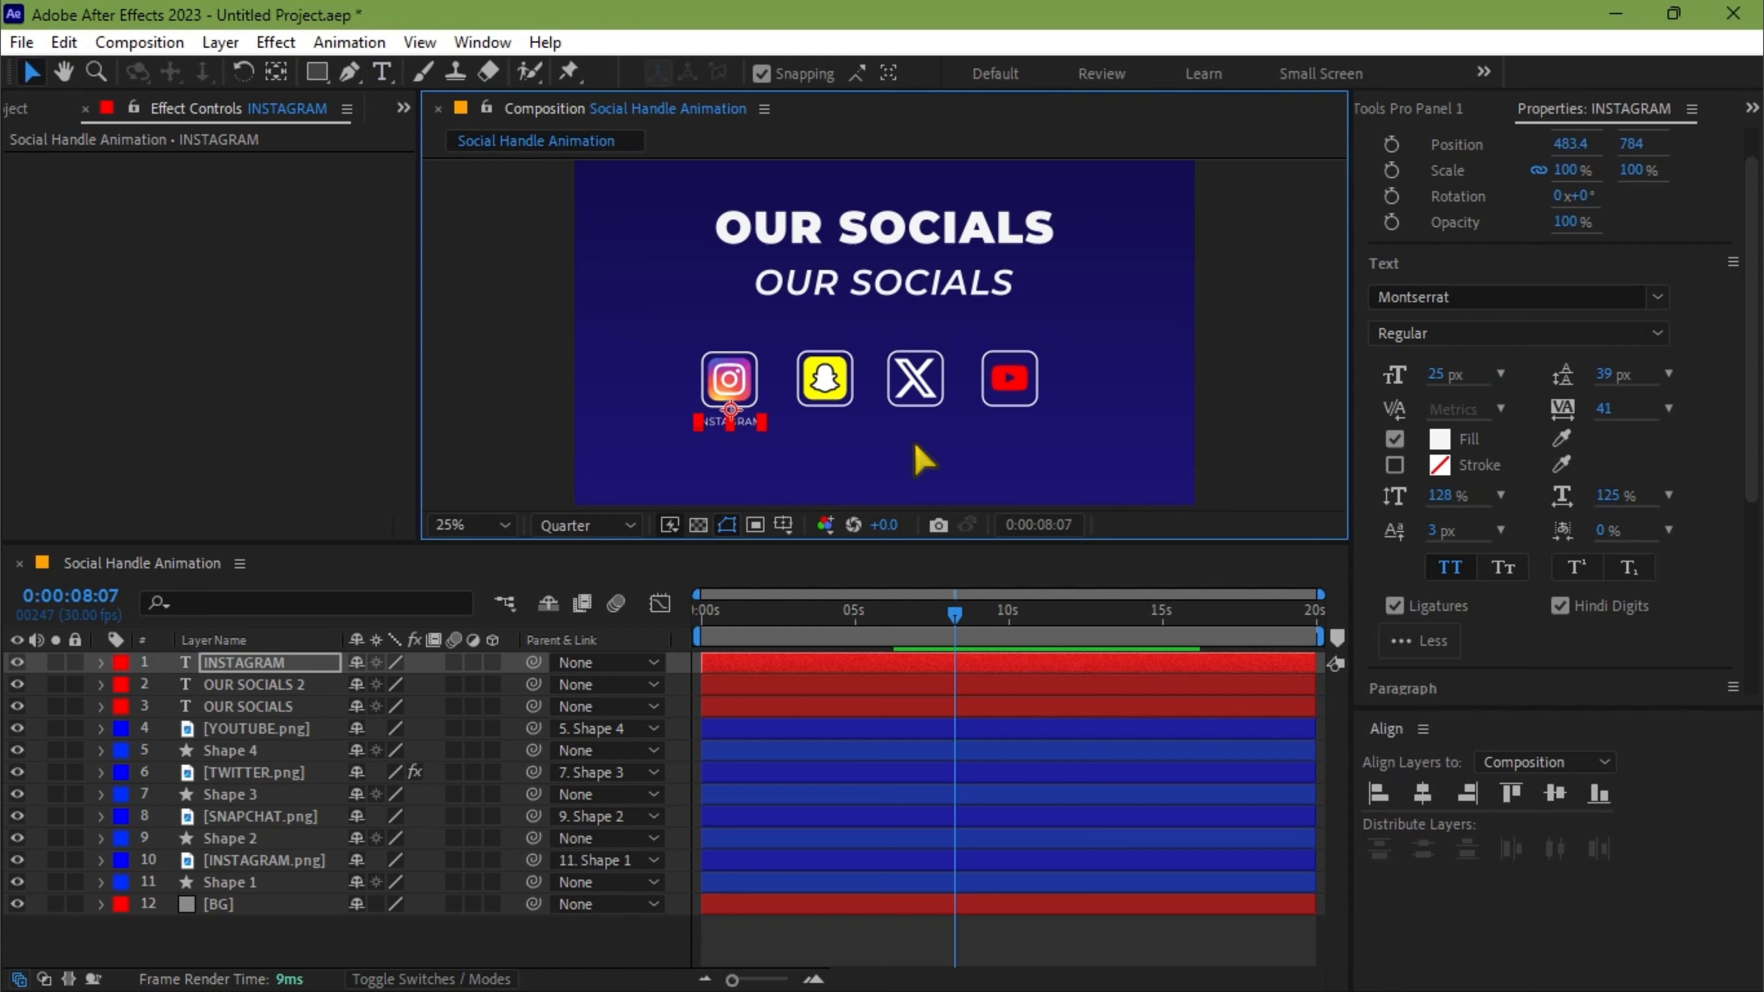
- Change the INSTAGRAM label to the Bold style and set its font size to 20 px
{"action": "key", "text": "space"}
{"action": "key", "text": "space"}
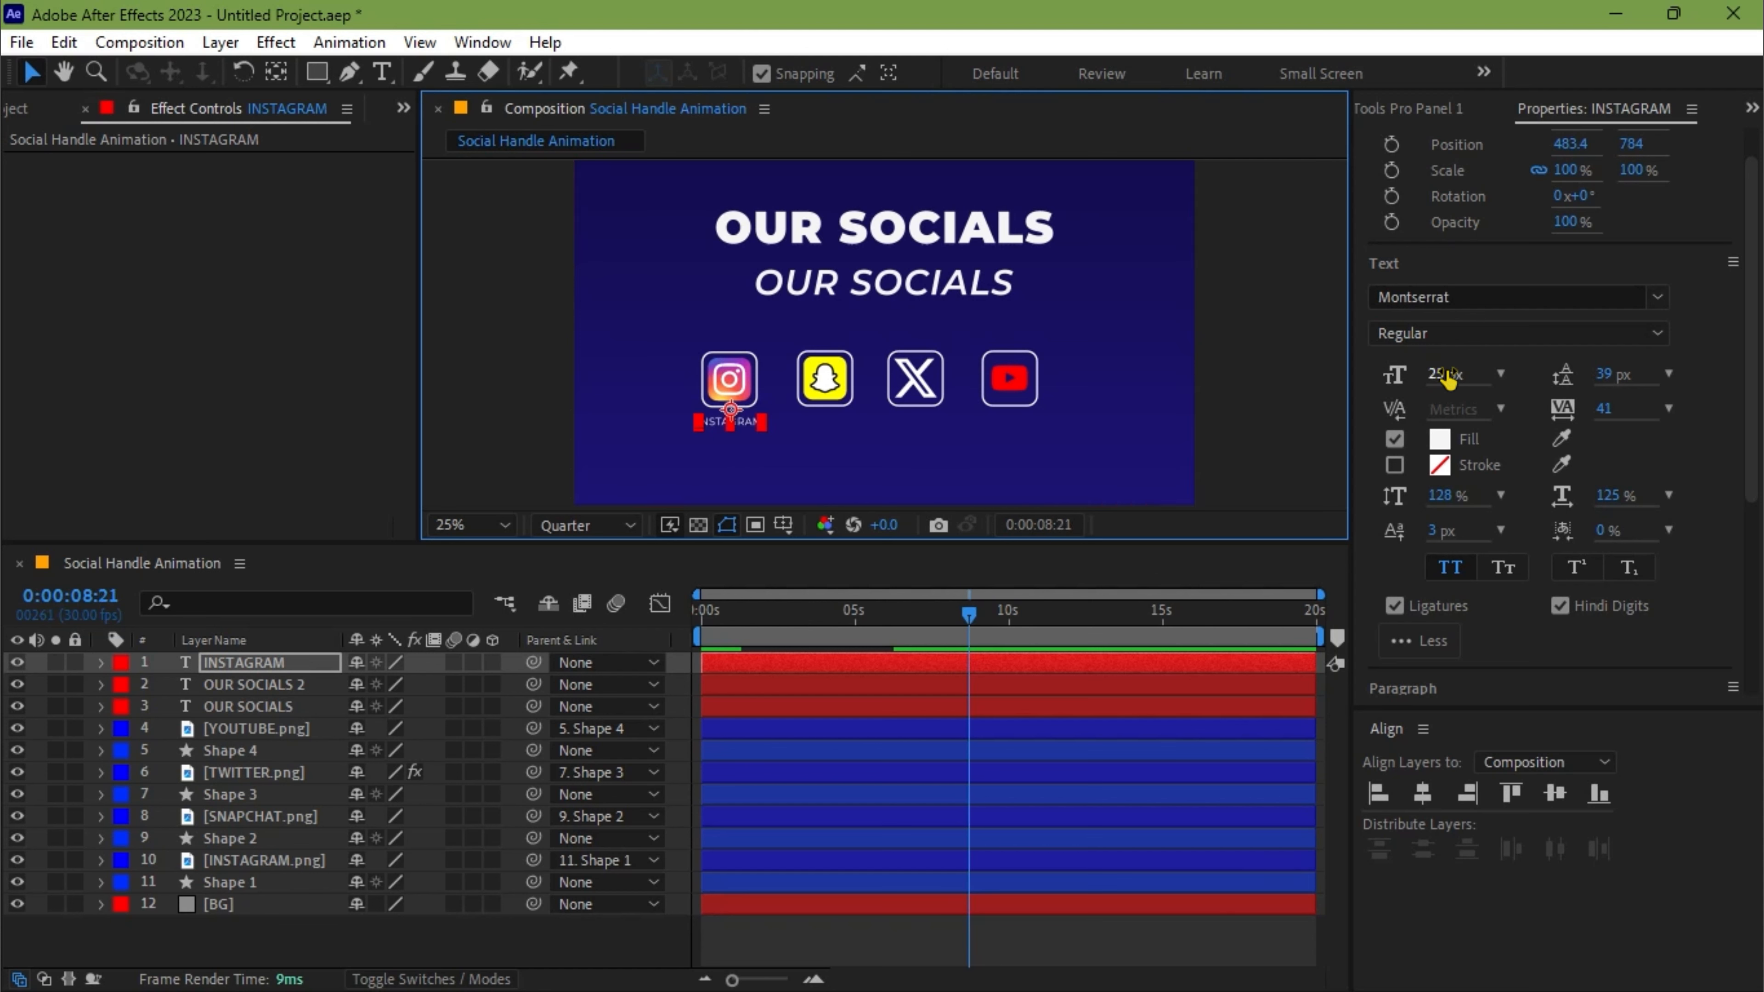
{"action": "left_click", "coordinate": [1410, 335]}
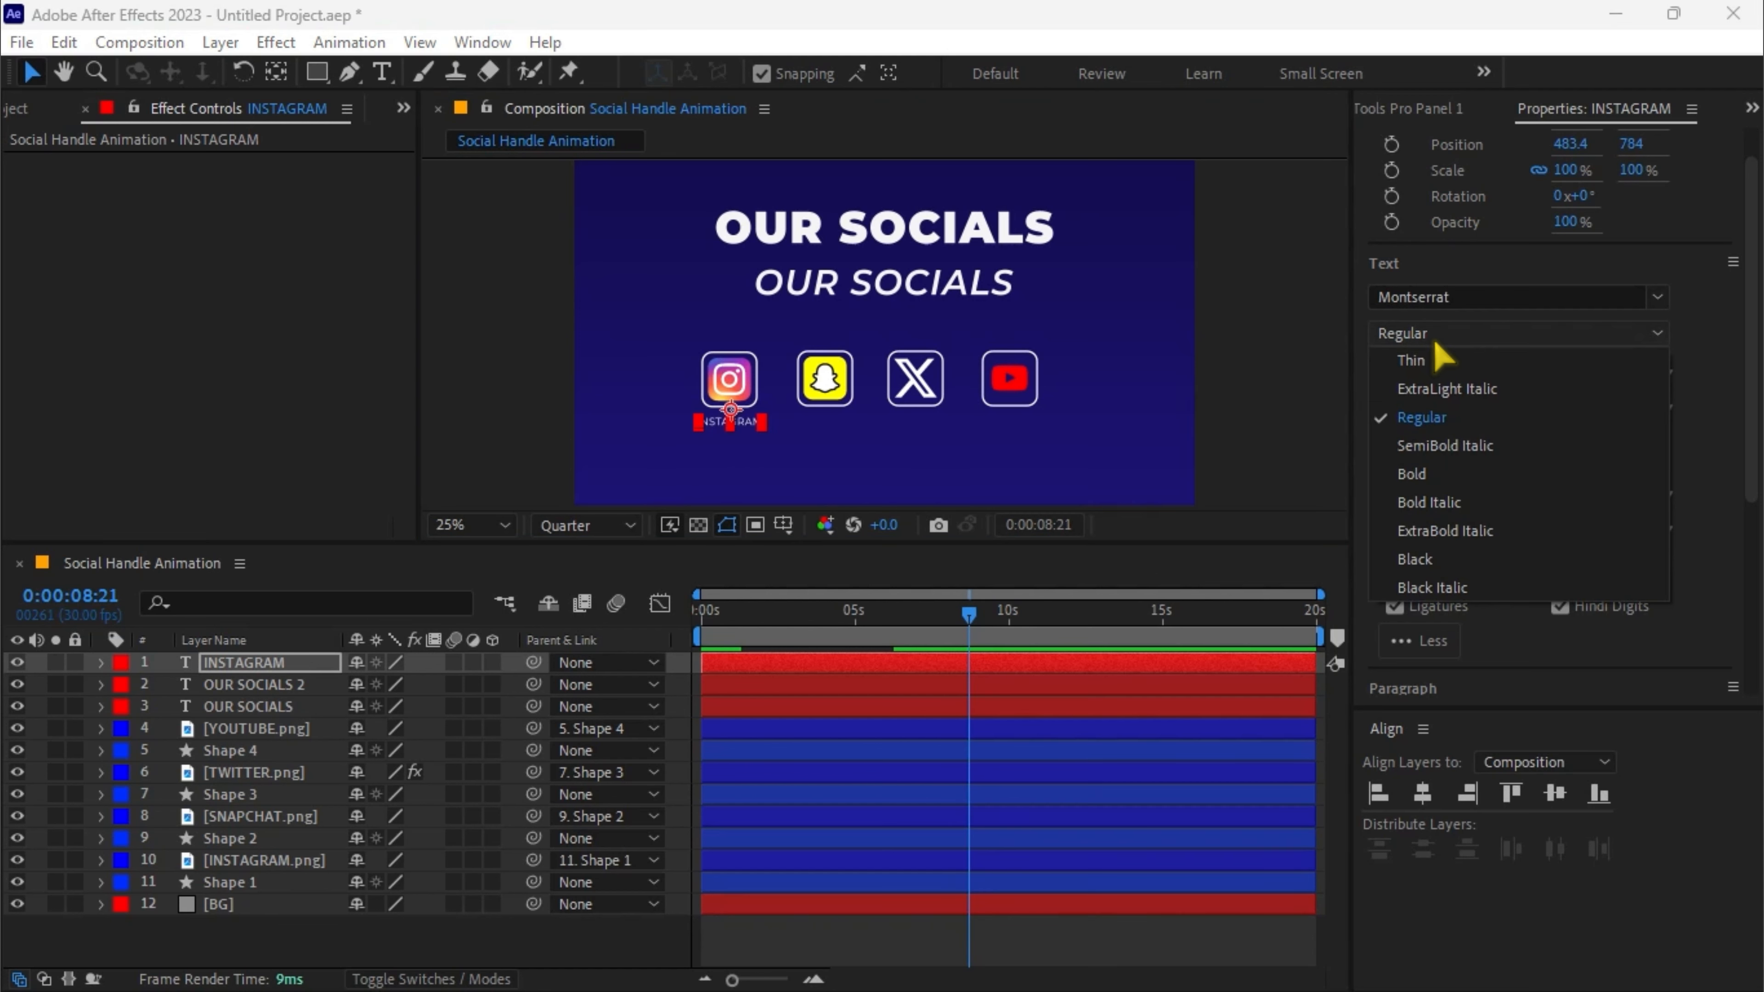
{"action": "left_click", "coordinate": [1420, 474]}
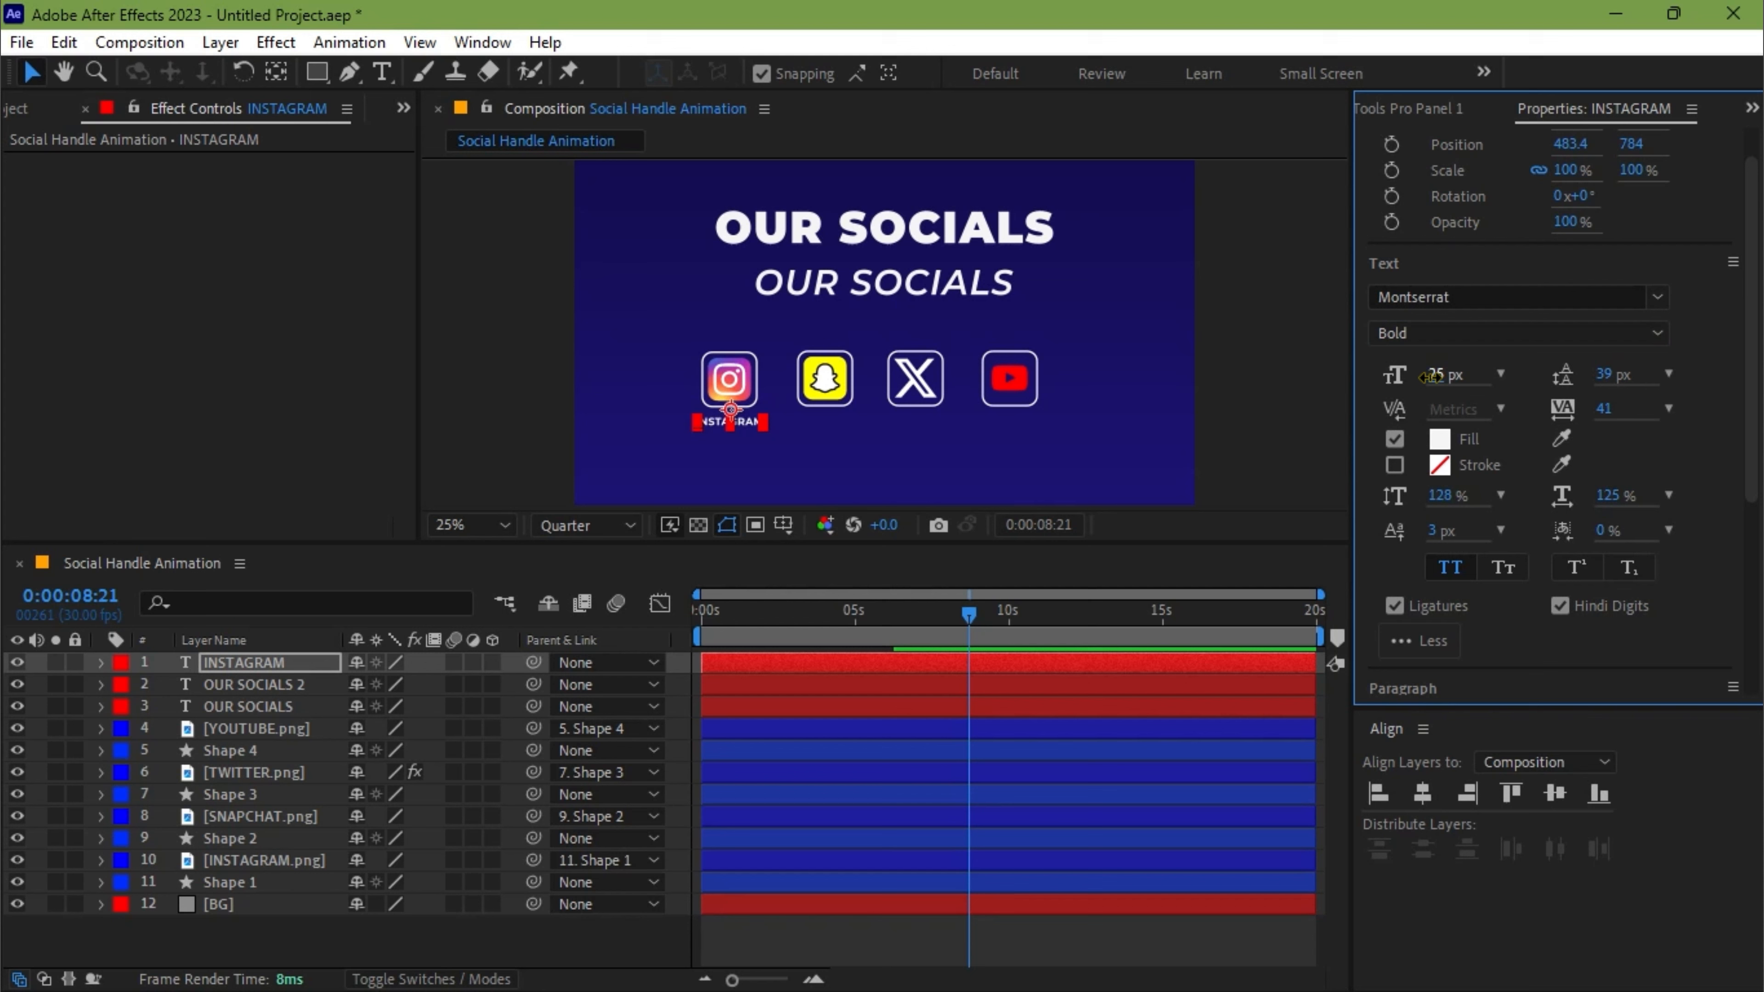
{"action": "left_click_drag", "start_coordinate": [1437, 376], "coordinate": [1423, 377]}
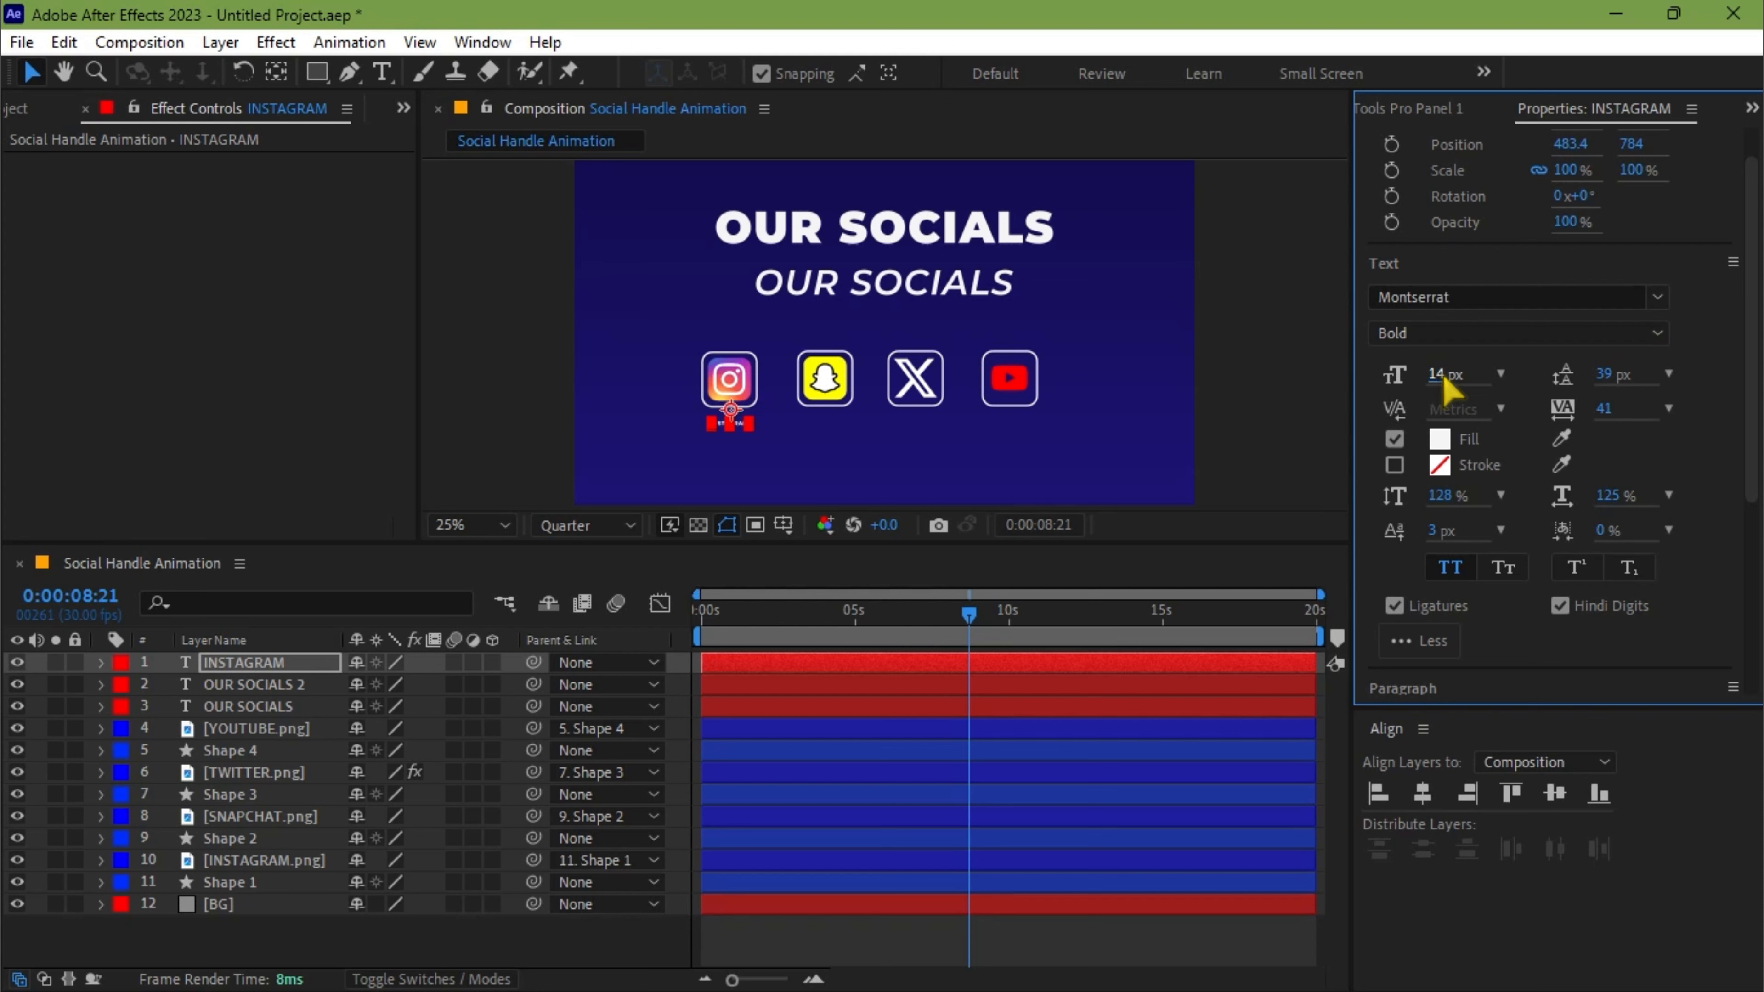
{"action": "left_click", "coordinate": [1434, 375]}
{"action": "type", "text": "20"}
{"action": "key", "text": "Return"}
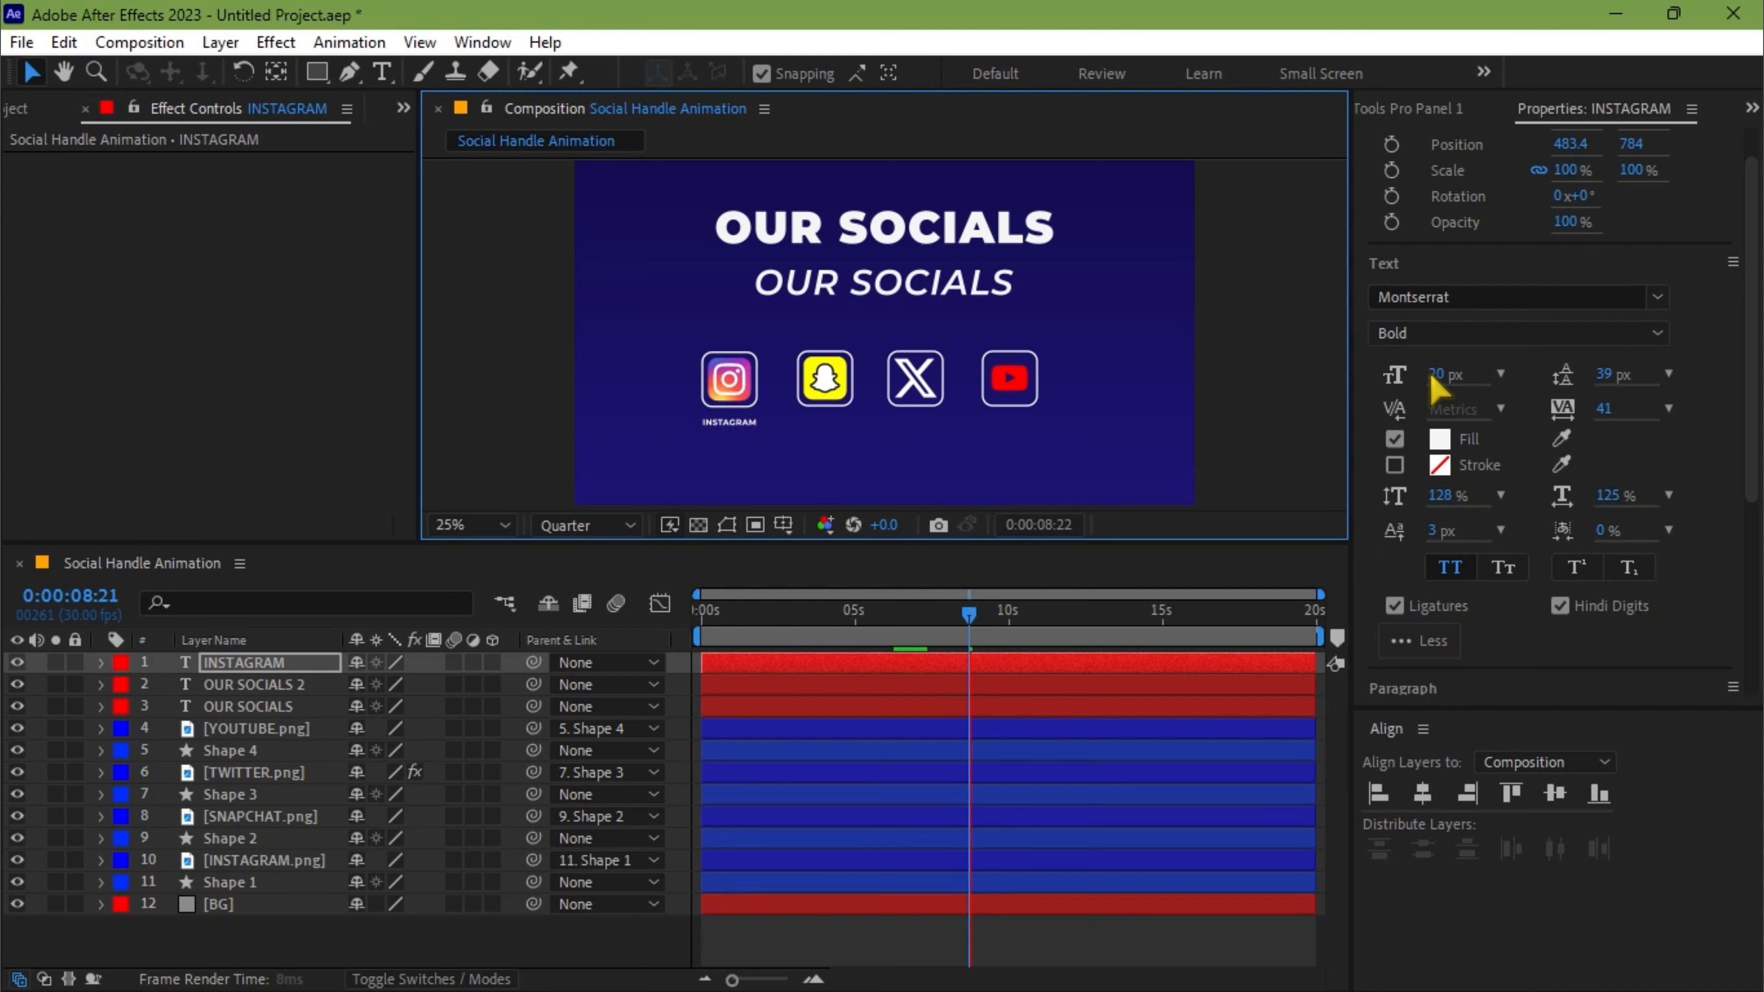
- Reveal the INSTAGRAM label's Offset keyframes, shift both to run from about 5.6 to 7.1 seconds, and scrub through the reveal
{"action": "left_click", "coordinate": [865, 671]}
{"action": "key", "text": "u"}
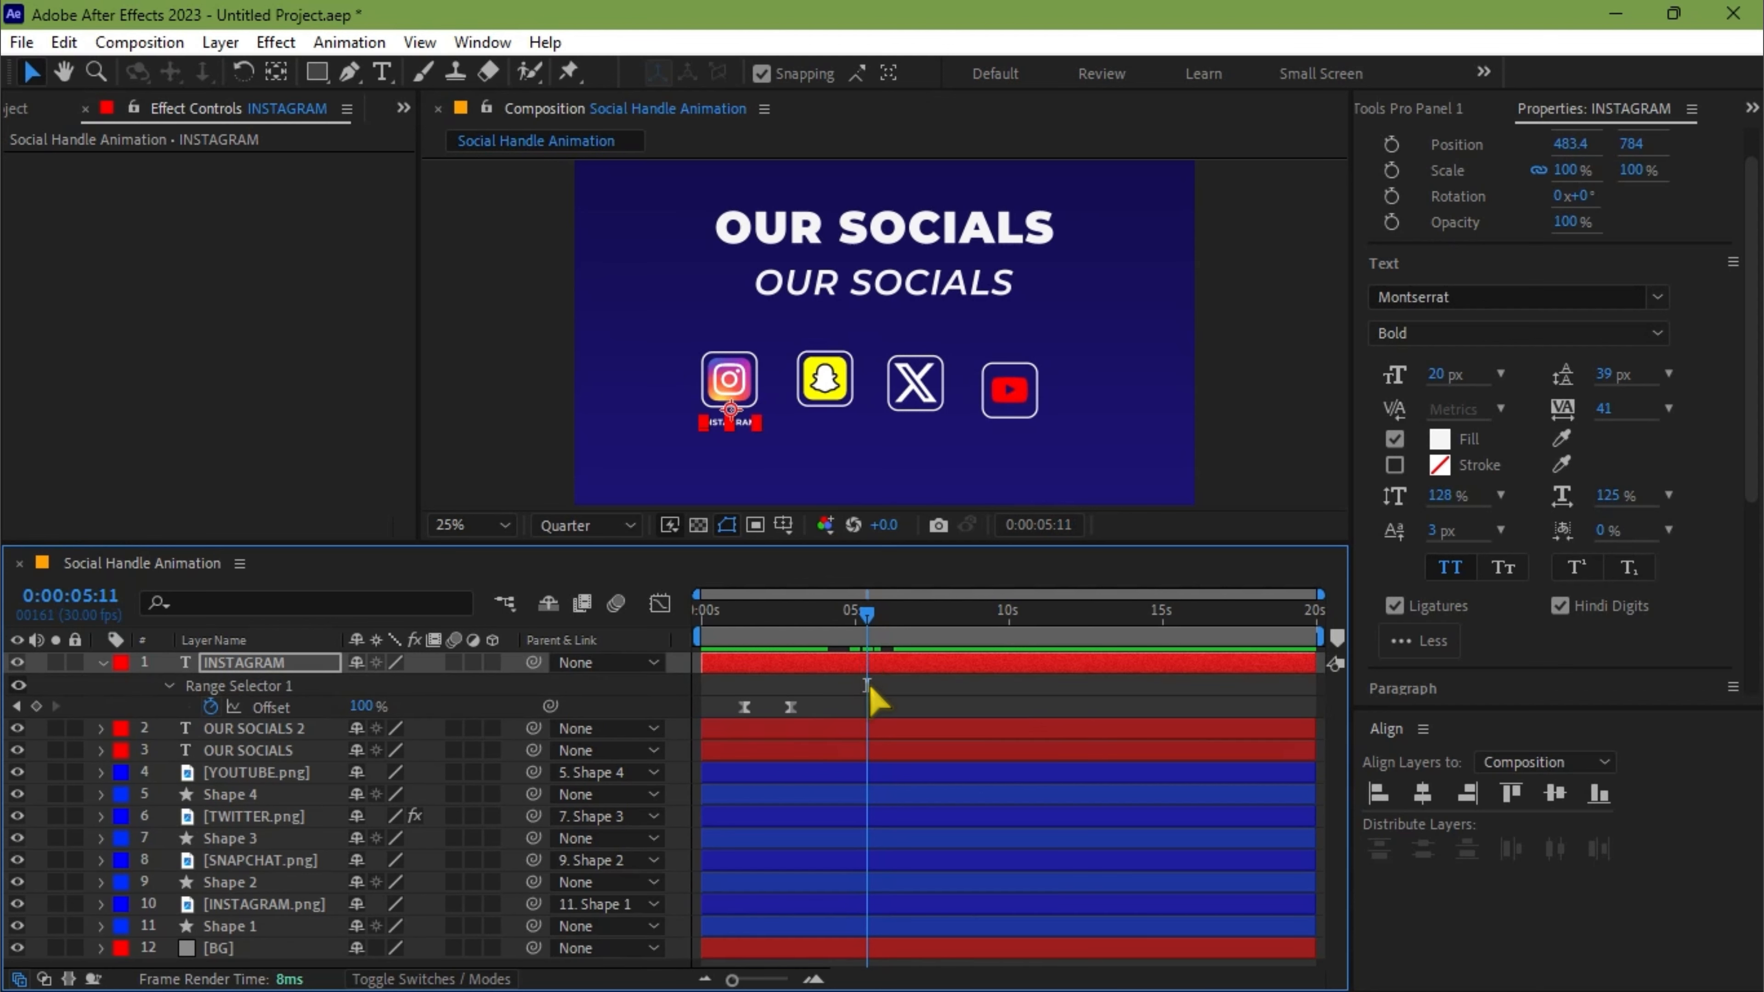
{"action": "left_click_drag", "start_coordinate": [830, 695], "coordinate": [903, 710]}
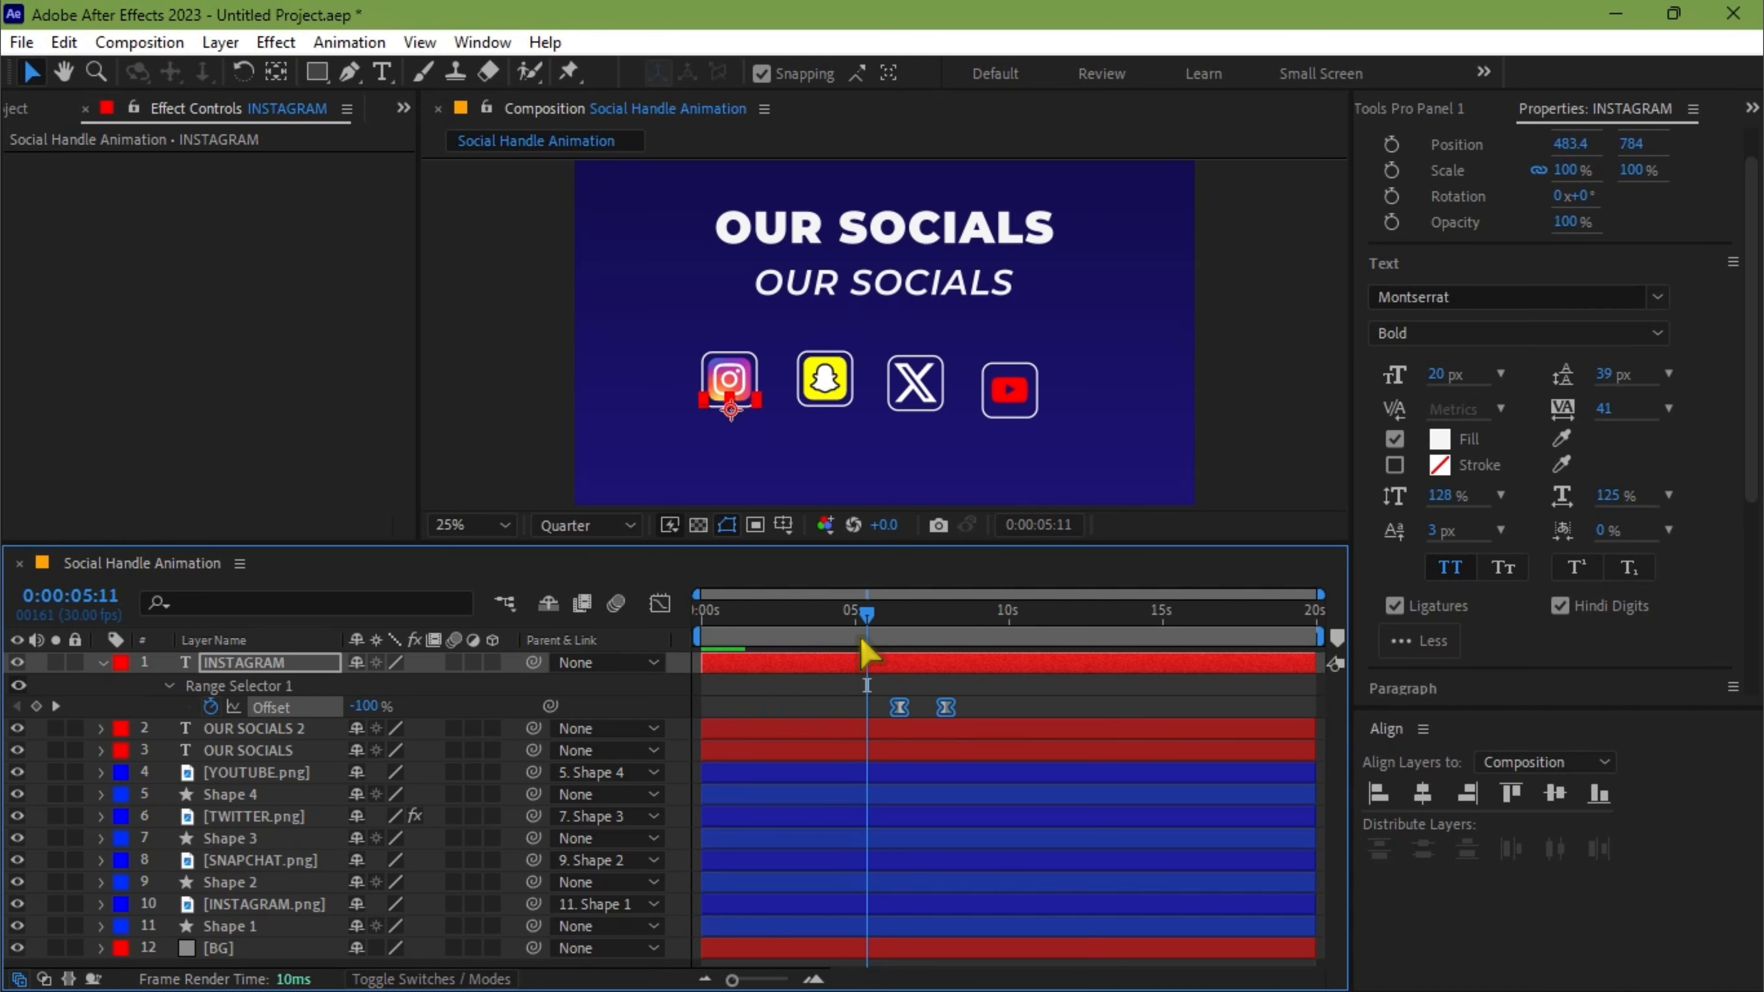
{"action": "left_click", "coordinate": [837, 617]}
{"action": "left_click_drag", "start_coordinate": [837, 618], "coordinate": [877, 619]}
{"action": "left_click_drag", "start_coordinate": [934, 710], "coordinate": [908, 708]}
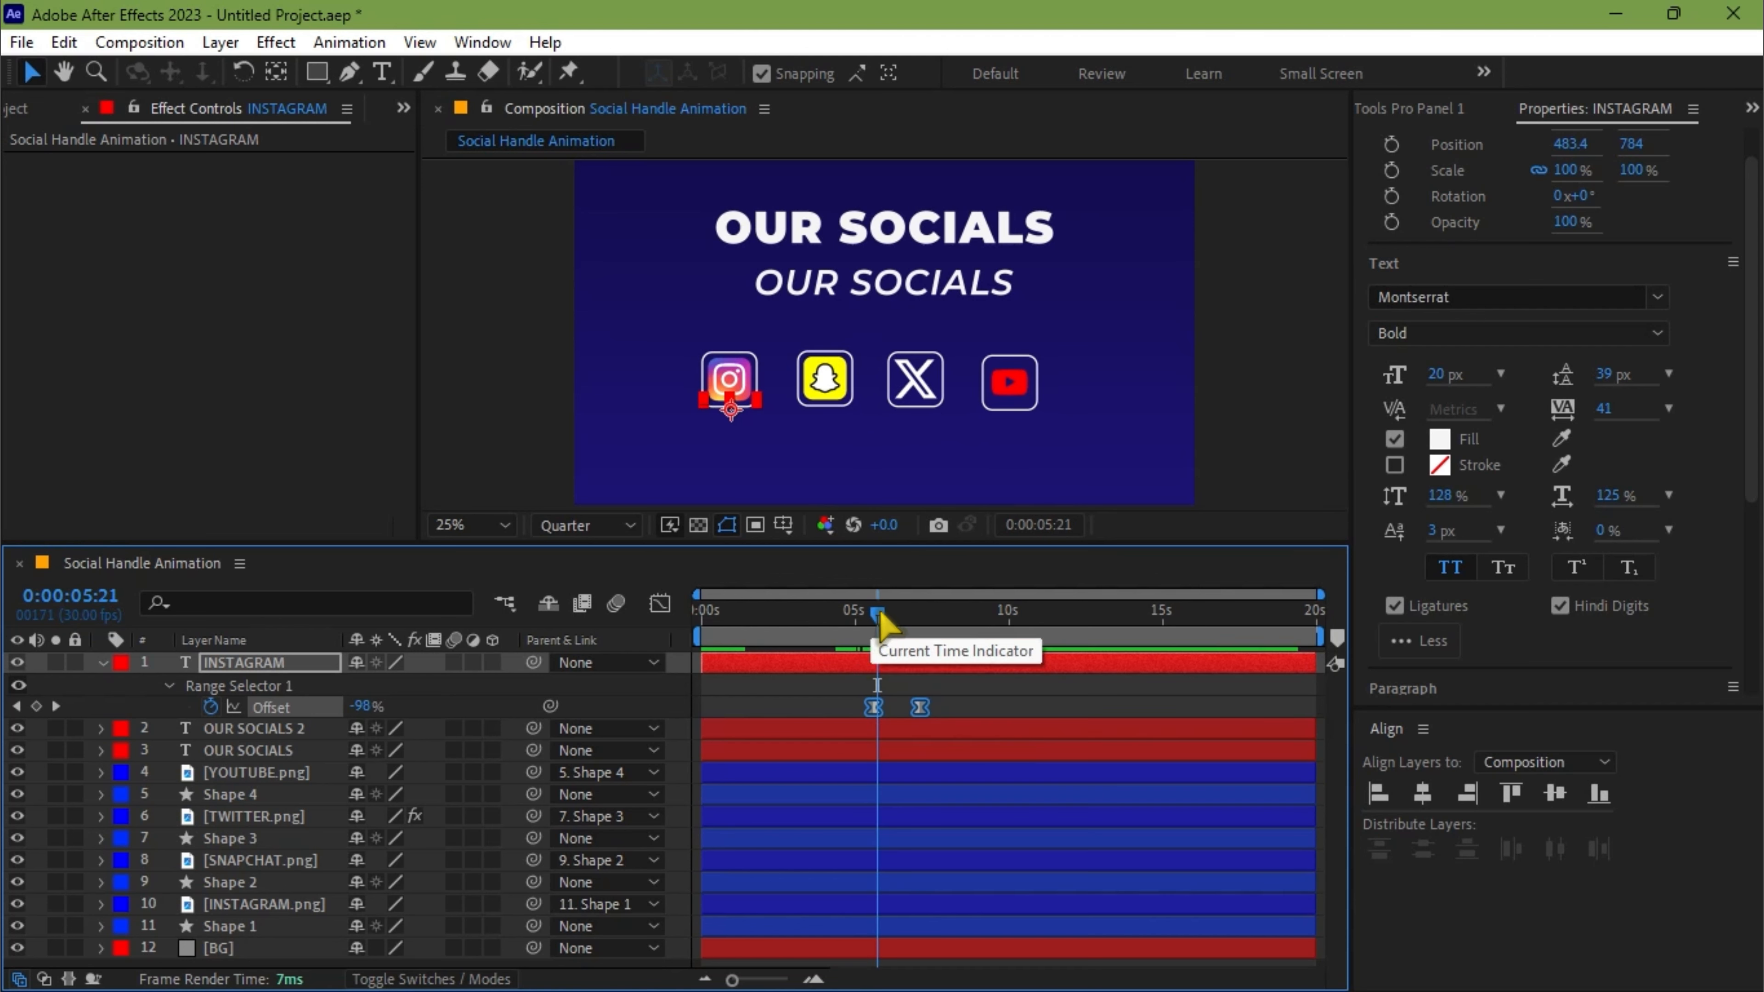
{"action": "left_click_drag", "start_coordinate": [880, 613], "coordinate": [906, 615]}
- Duplicate the INSTAGRAM text layer three times and select the INSTAGRAM 2 copy
{"action": "left_click", "coordinate": [278, 669]}
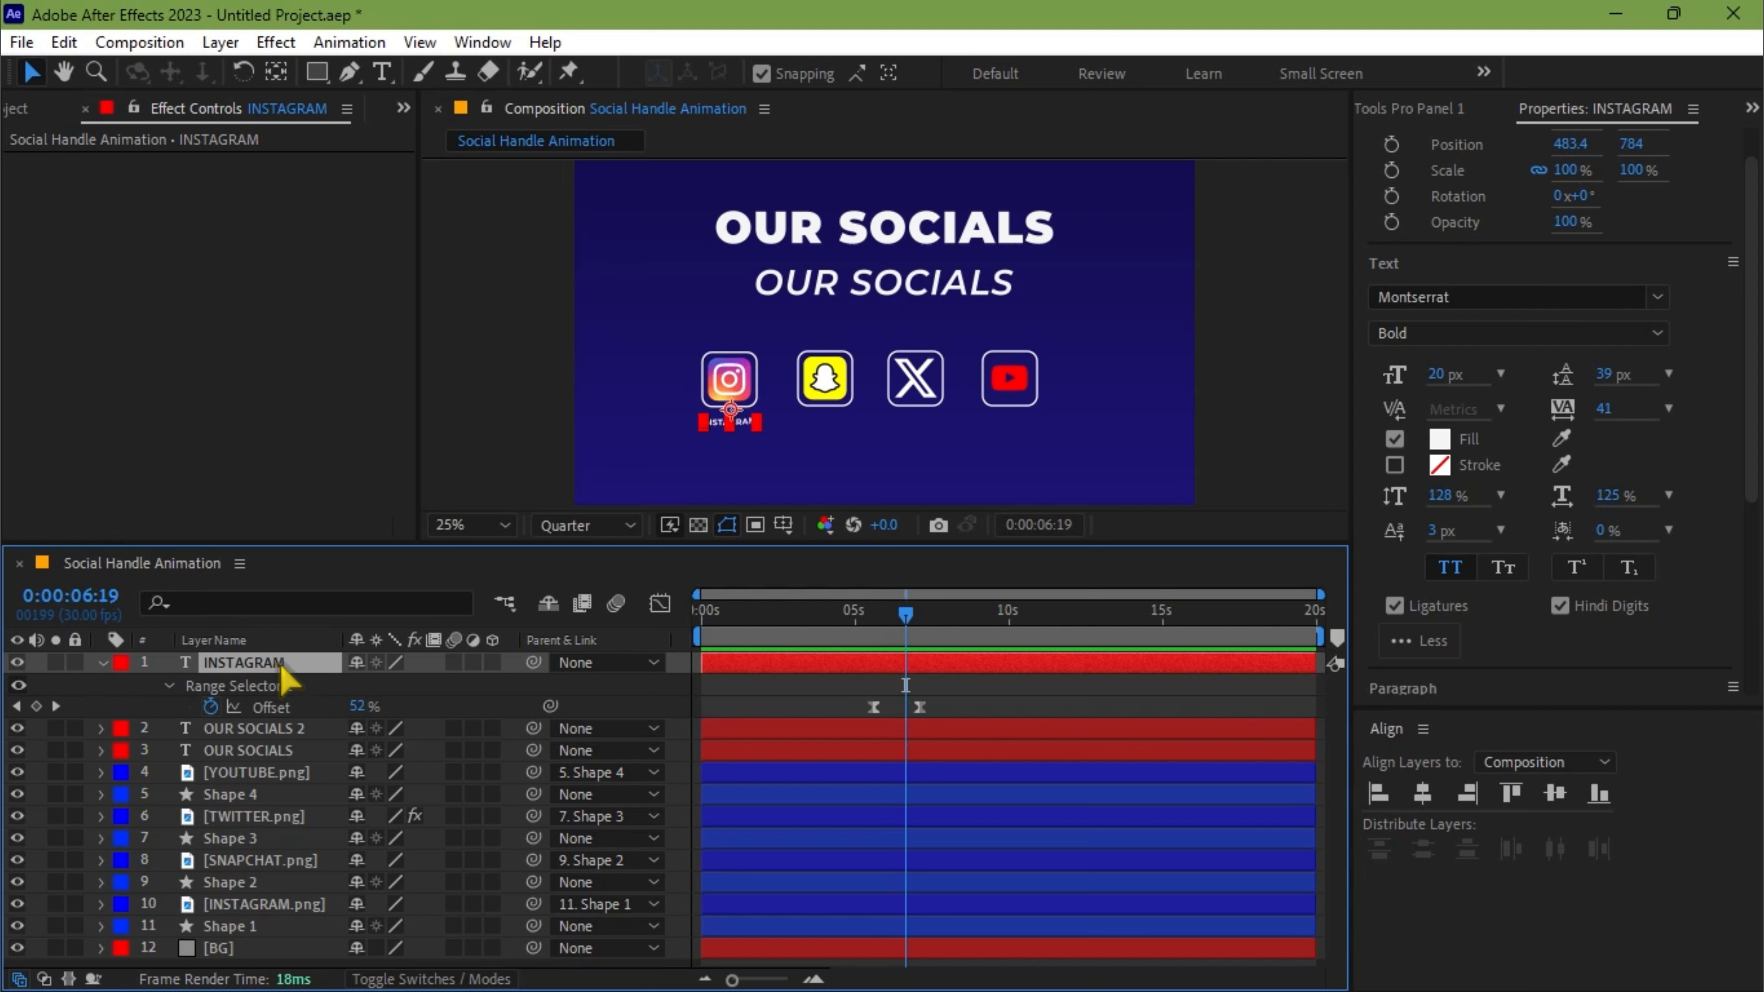
{"action": "key", "text": "ctrl+d"}
{"action": "key", "text": "ctrl+d"}
{"action": "key", "text": "ctrl+d"}
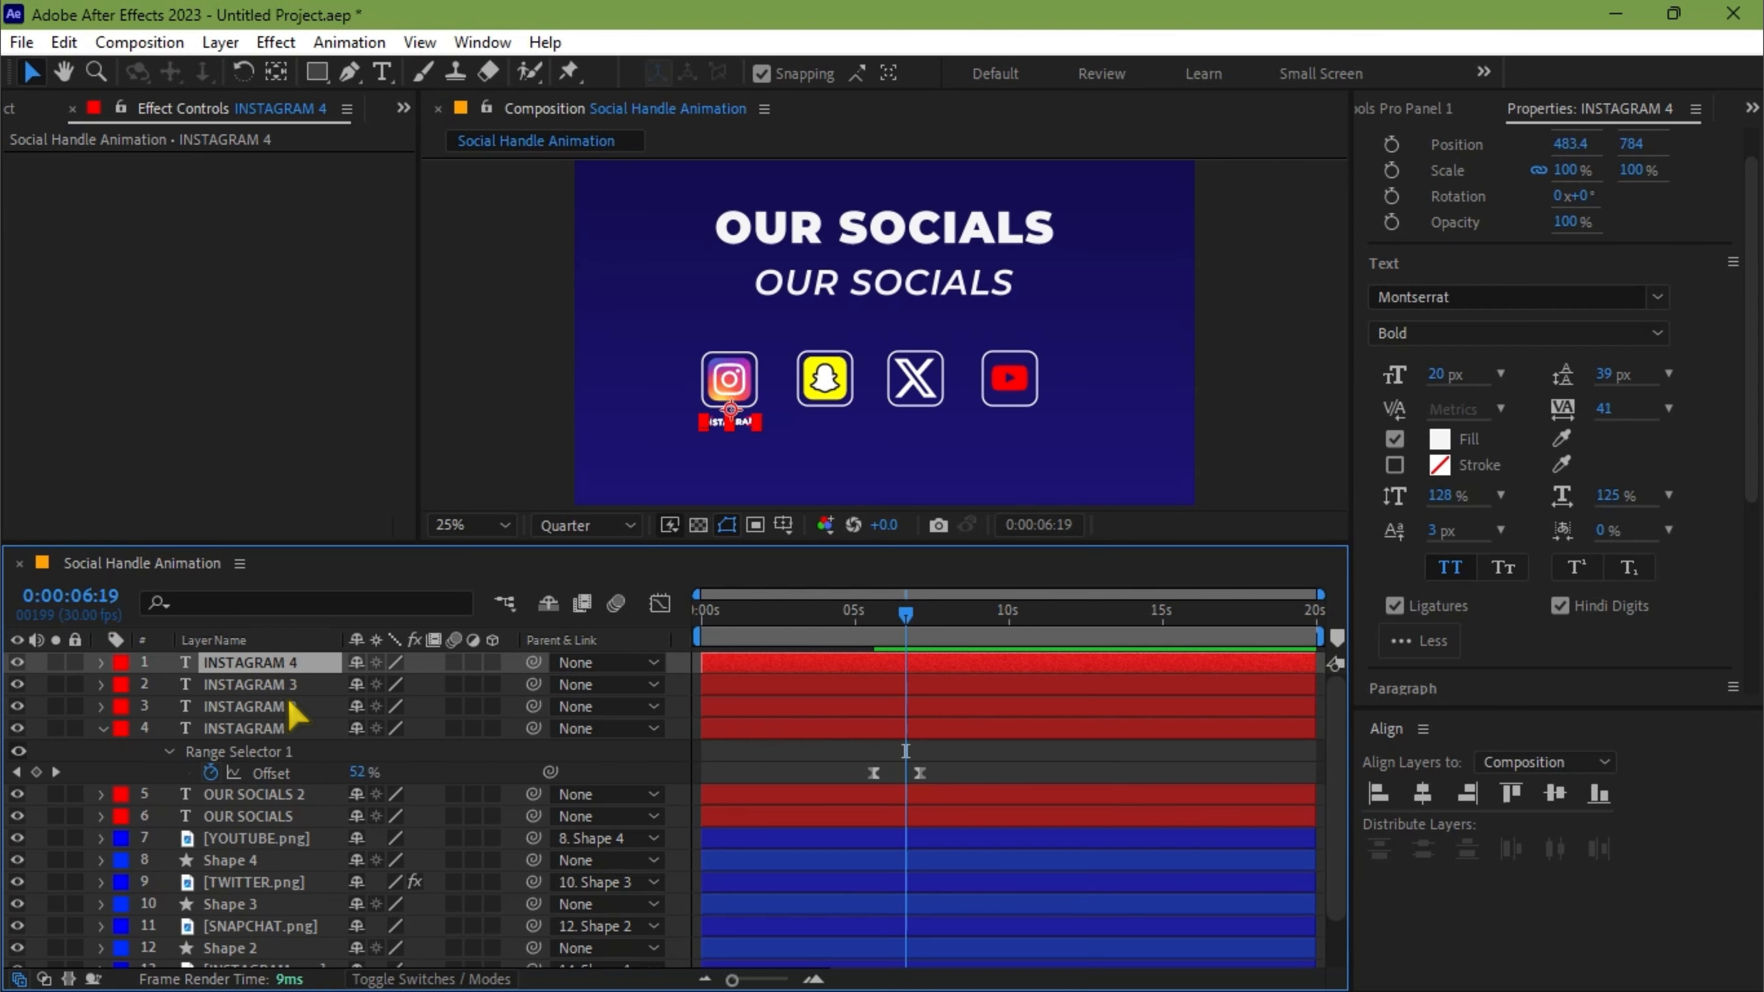
{"action": "left_click", "coordinate": [267, 709]}
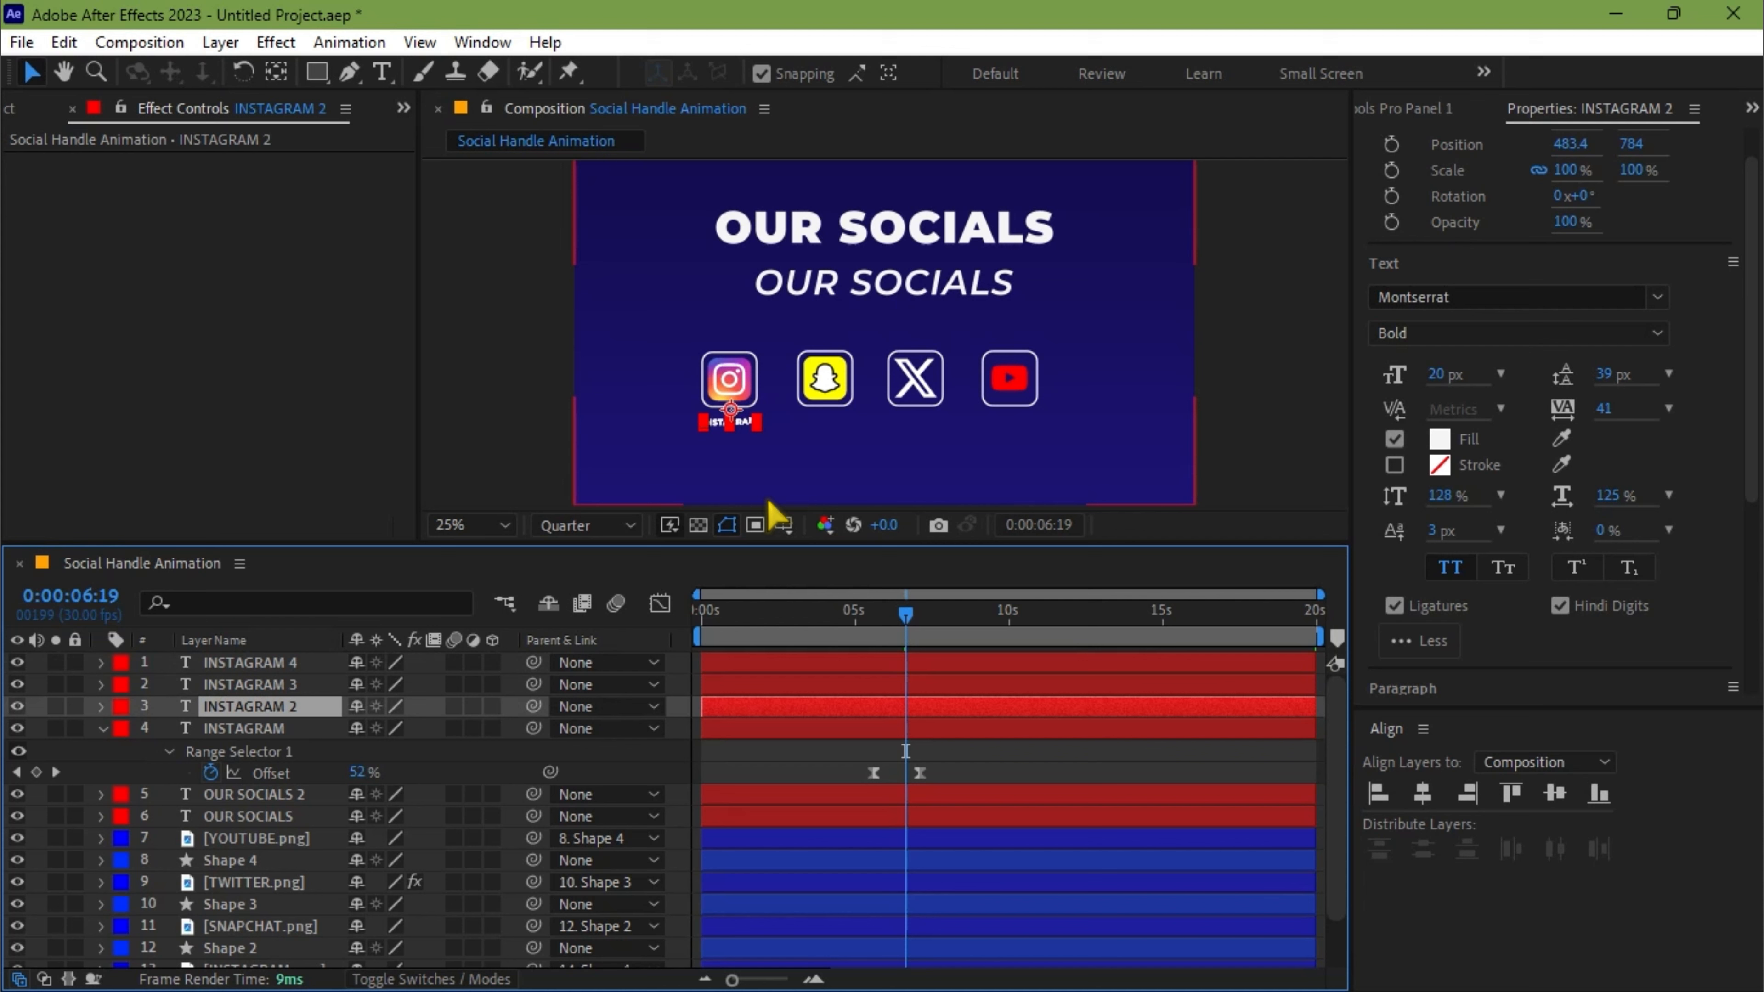
- Move the INSTAGRAM 2 copy beneath the Snapchat icon at position 775.4, 784 and change its text to "snapchat"
{"action": "key", "text": "shift+Right"}
{"action": "key", "text": "shift+Right"}
{"action": "key", "text": "shift+Right"}
{"action": "key", "text": "shift+Right"}
{"action": "key", "text": "shift+Right"}
{"action": "key", "text": "shift+Right"}
{"action": "key", "text": "shift+Right"}
{"action": "key", "text": "shift+Right"}
{"action": "key", "text": "shift+Right"}
{"action": "key", "text": "shift+Right"}
{"action": "key", "text": "shift+Right"}
{"action": "key", "text": "shift+Right"}
{"action": "key", "text": "shift+Right"}
{"action": "key", "text": "shift+Right"}
{"action": "key", "text": "shift+Right"}
{"action": "key", "text": "shift+Right"}
{"action": "key", "text": "shift+Right"}
{"action": "key", "text": "shift+Right"}
{"action": "key", "text": "shift+Right"}
{"action": "key", "text": "shift+Right"}
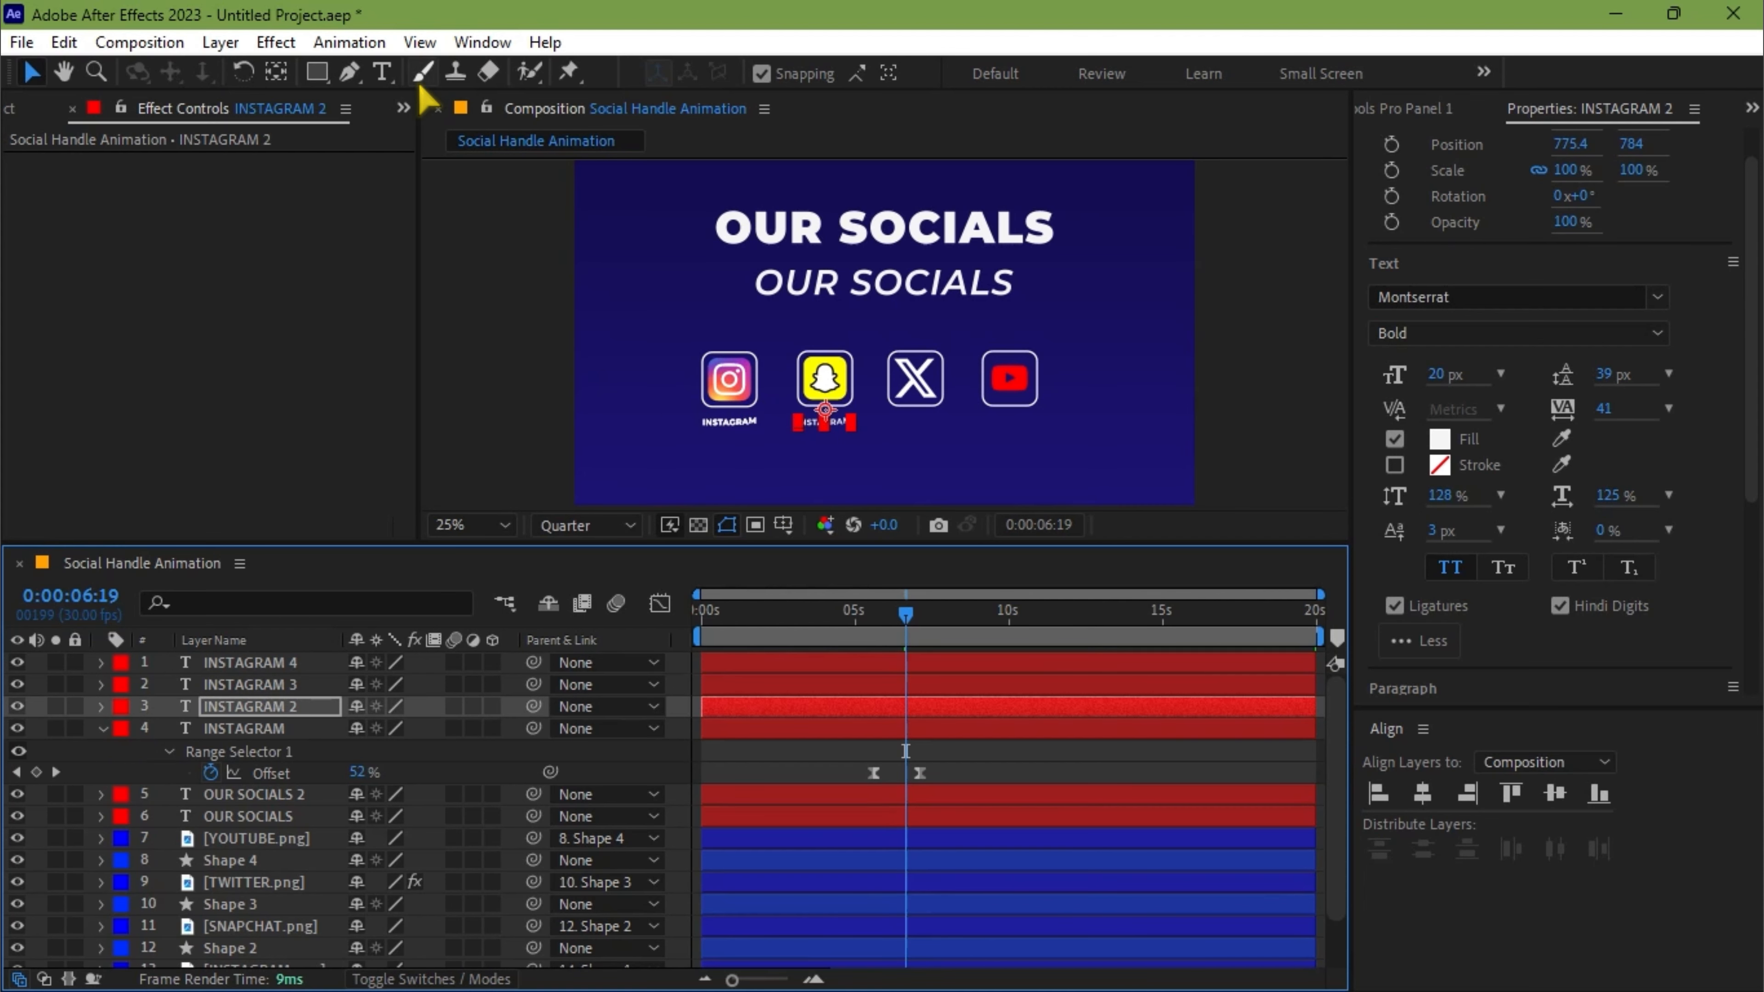
{"action": "left_click", "coordinate": [381, 72]}
{"action": "double_click", "coordinate": [832, 419]}
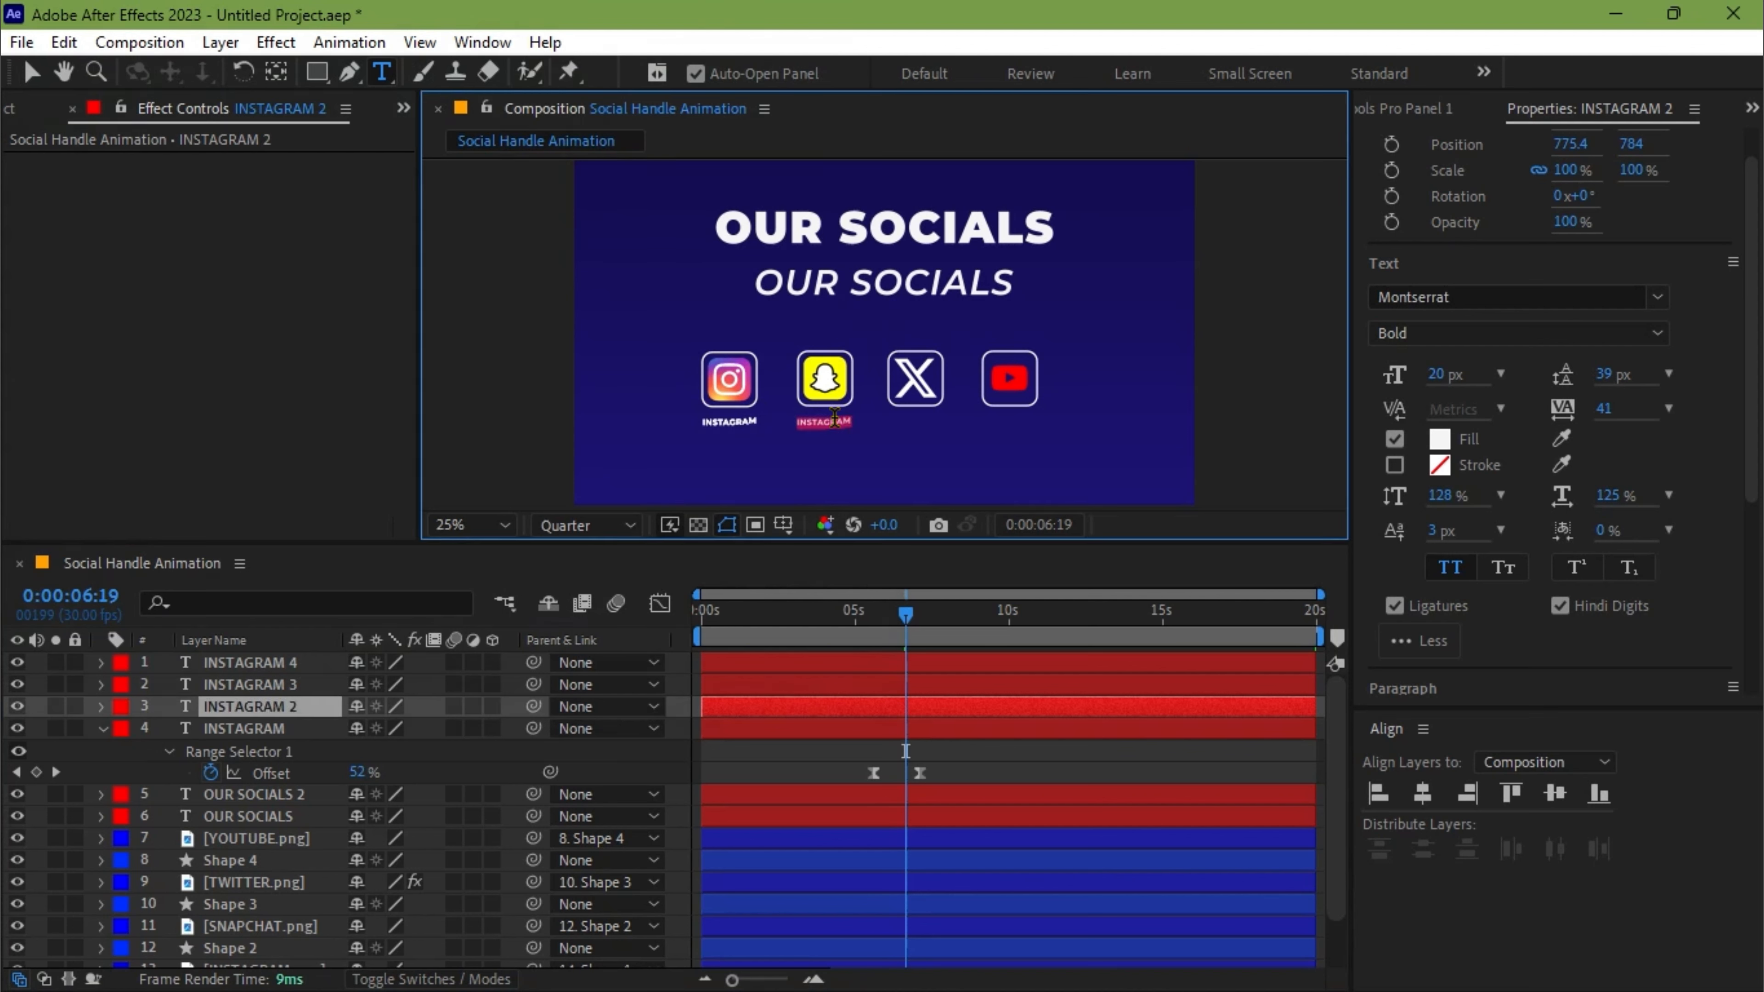
{"action": "type", "text": "snapchat"}
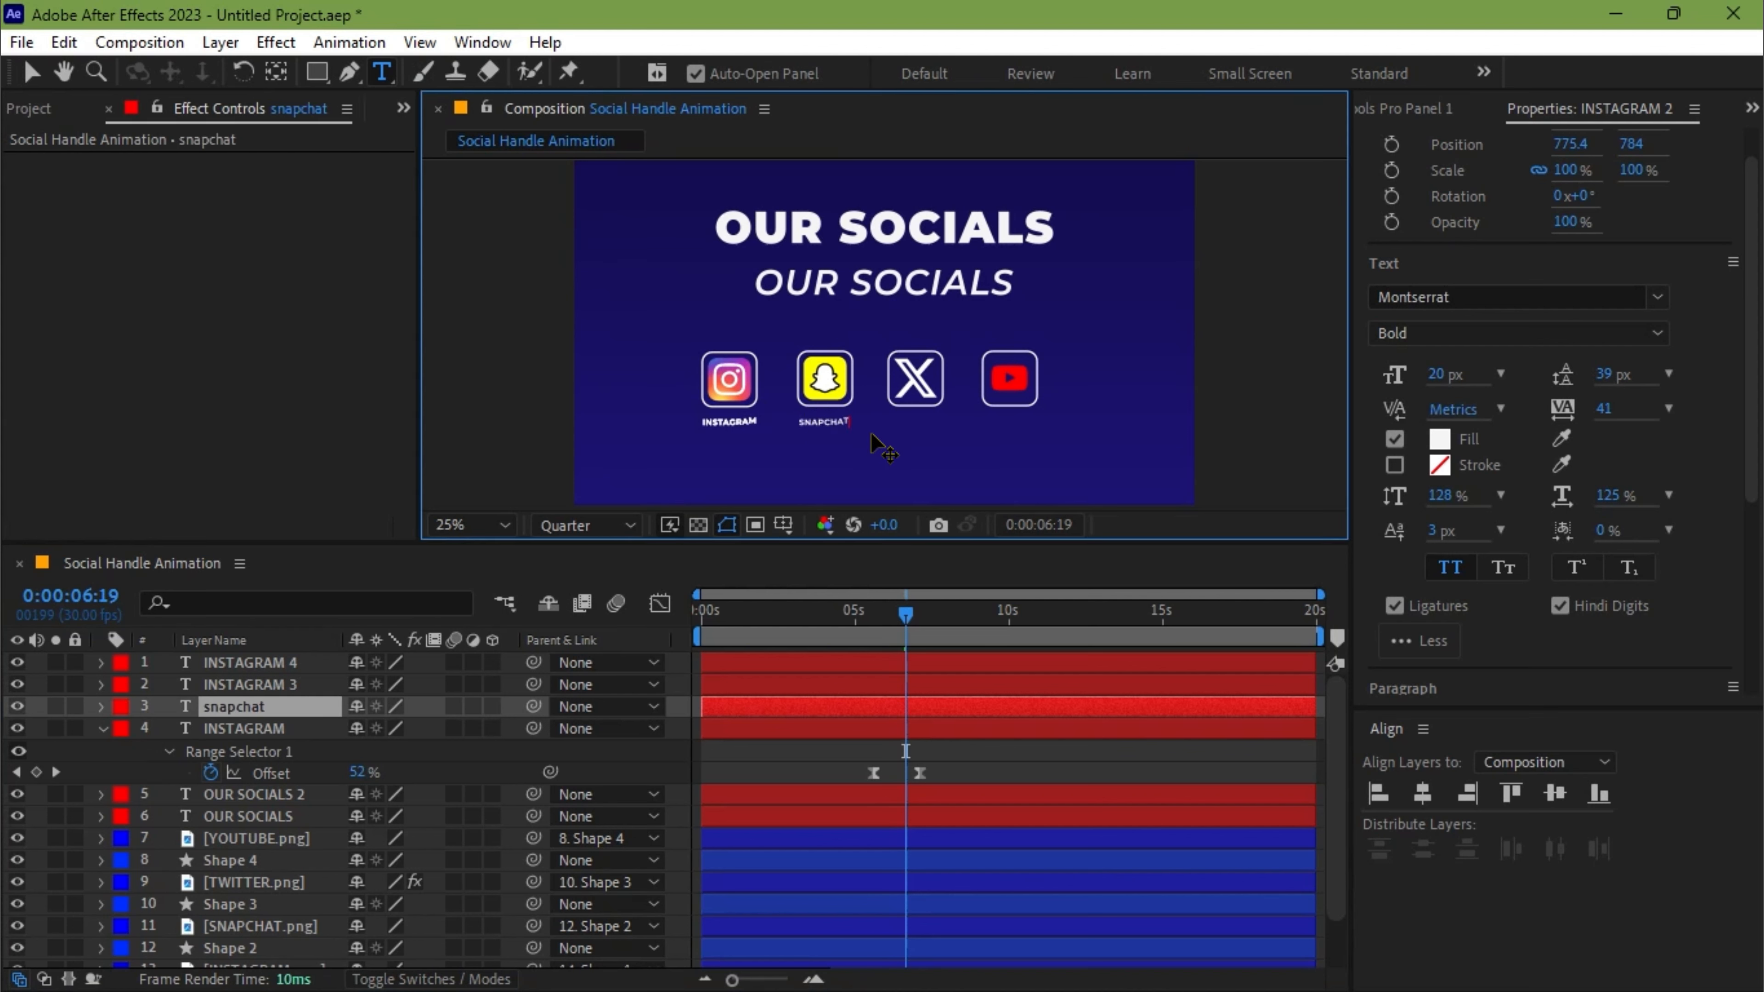
- Move the INSTAGRAM 3 copy beneath the X icon at position 1059.4, 784 and change its text to "twitter"
{"action": "left_click", "coordinate": [836, 687]}
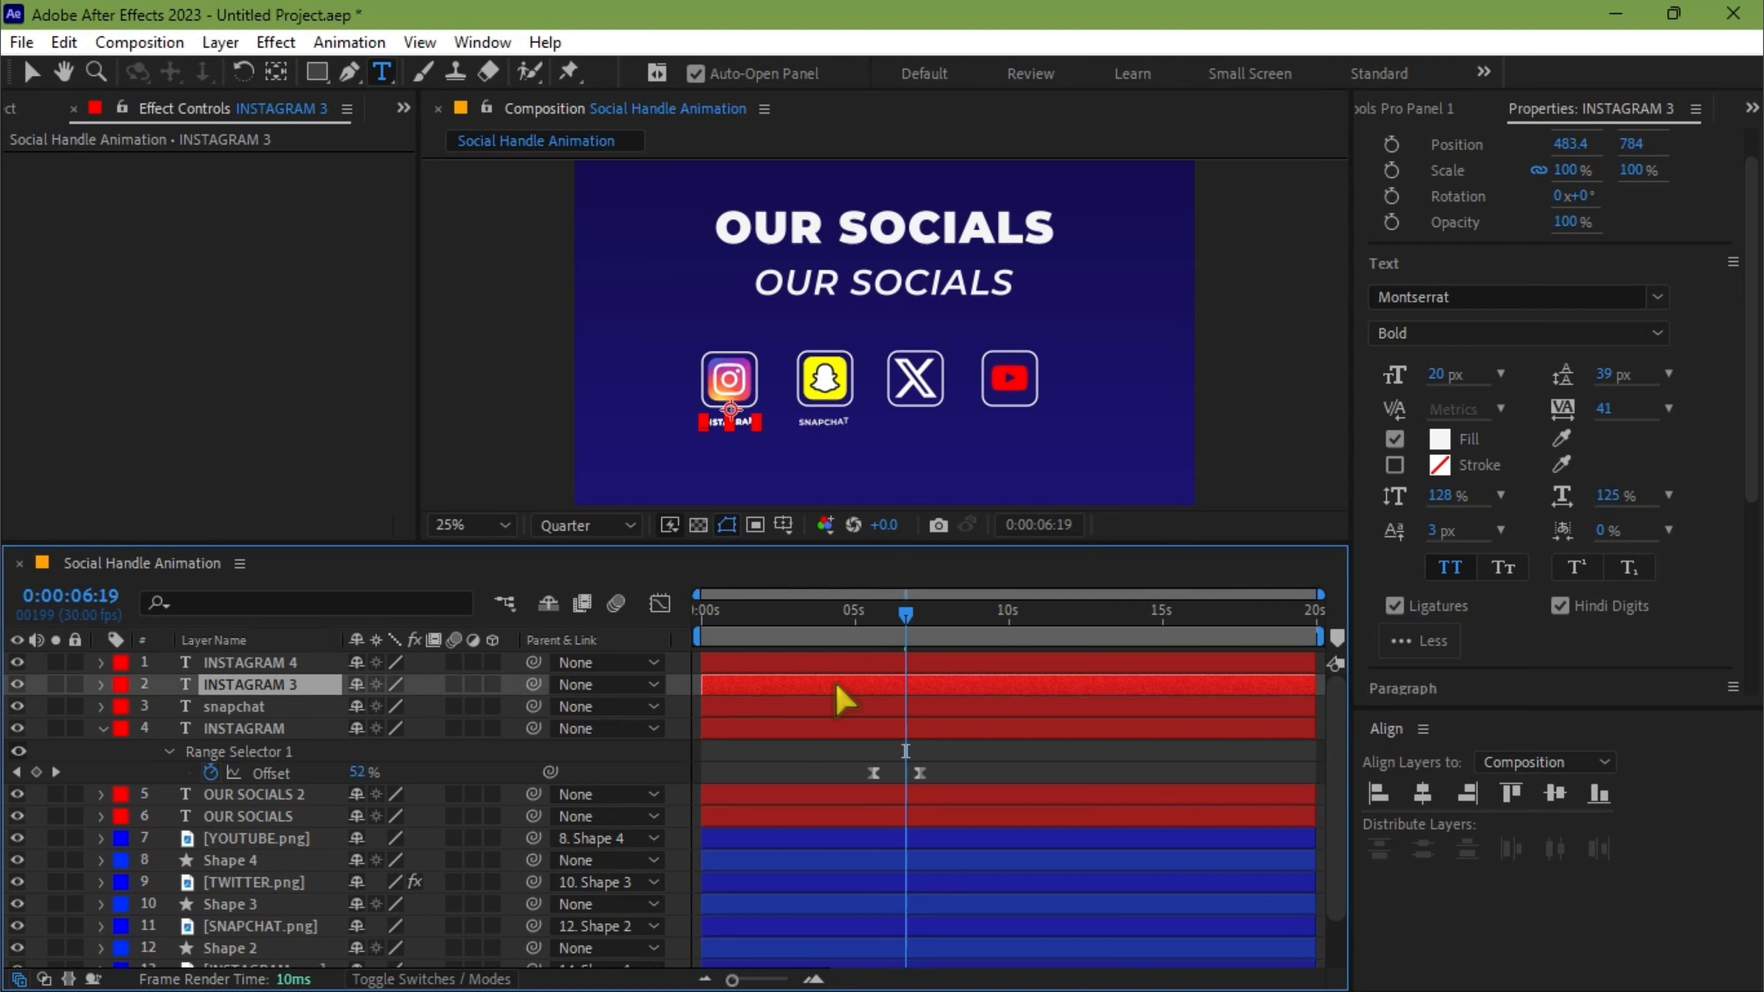
{"action": "key", "text": "shift+Right"}
{"action": "key", "text": "shift+Right"}
{"action": "key", "text": "shift+Right"}
{"action": "key", "text": "shift+Right"}
{"action": "key", "text": "shift+Right"}
{"action": "key", "text": "shift+Right"}
{"action": "key", "text": "shift+Right"}
{"action": "key", "text": "shift+Right"}
{"action": "key", "text": "shift+Right"}
{"action": "key", "text": "shift+Right"}
{"action": "key", "text": "shift+Right"}
{"action": "key", "text": "shift+Right"}
{"action": "key", "text": "shift+Right"}
{"action": "key", "text": "shift+Right"}
{"action": "key", "text": "shift+Right"}
{"action": "key", "text": "shift+Right"}
{"action": "key", "text": "shift+Right"}
{"action": "key", "text": "shift+Right"}
{"action": "key", "text": "shift+Right"}
{"action": "key", "text": "shift+Right"}
{"action": "key", "text": "shift+Right"}
{"action": "key", "text": "shift+Right"}
{"action": "key", "text": "shift+Right"}
{"action": "key", "text": "shift+Right"}
{"action": "key", "text": "shift+Right"}
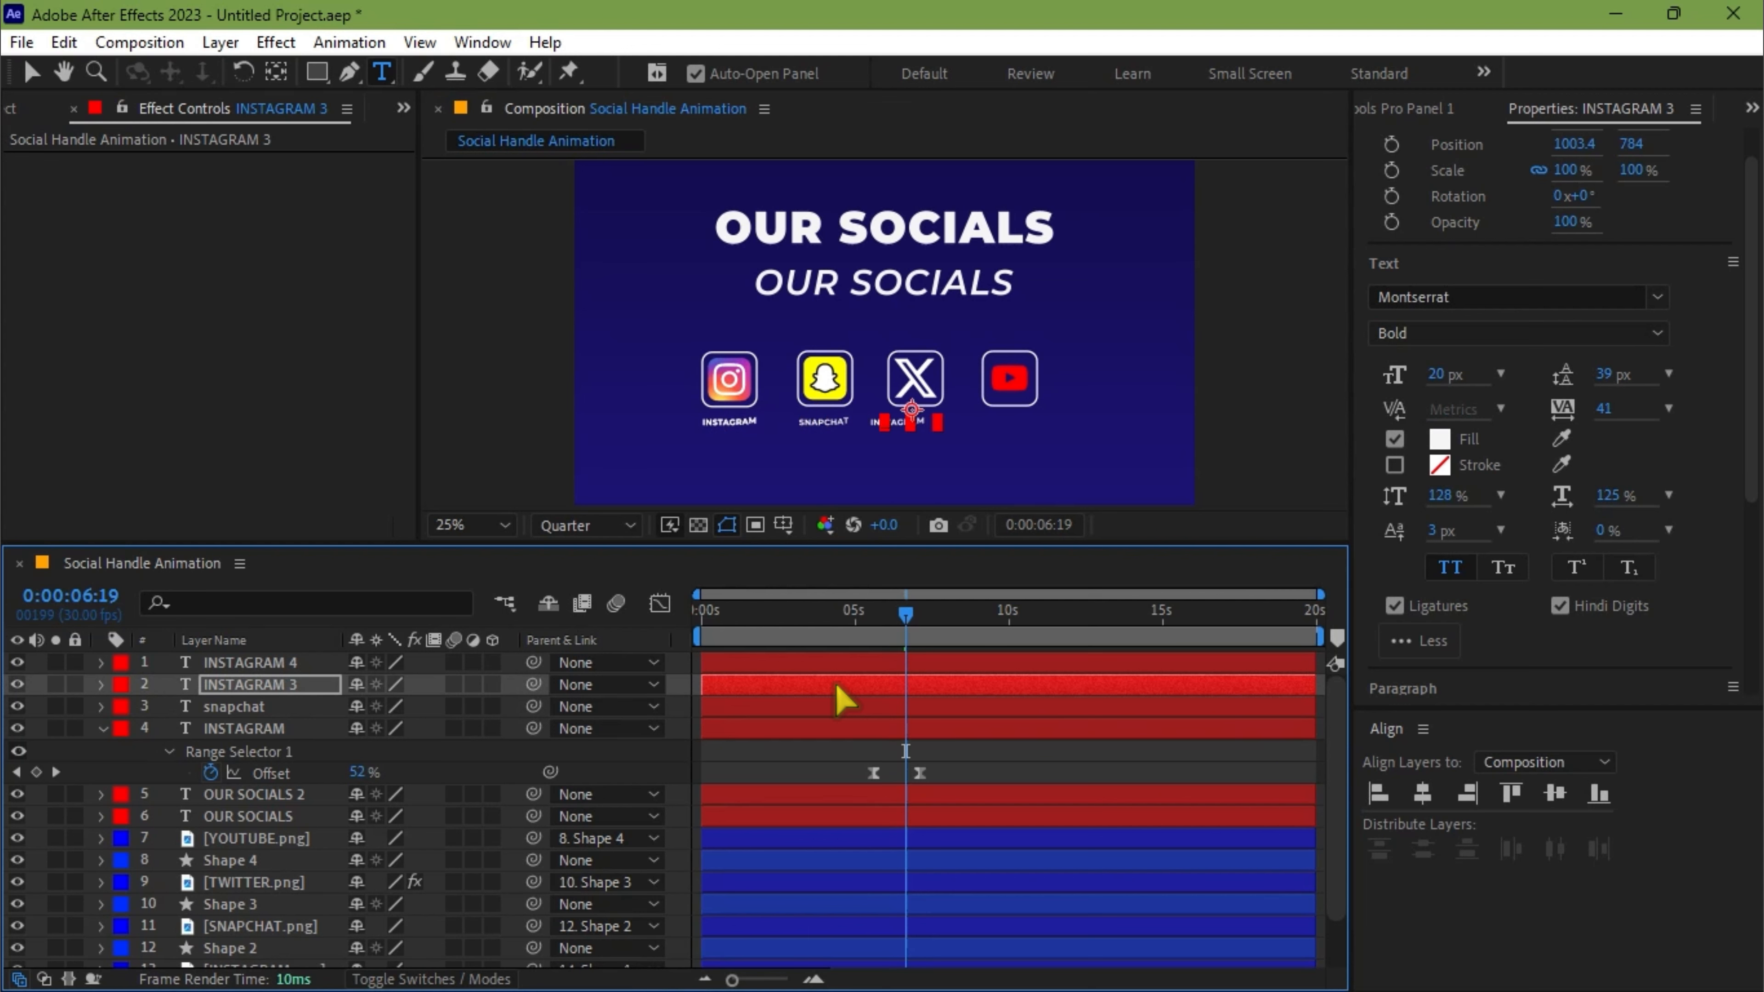
{"action": "key", "text": "shift+Left"}
{"action": "key", "text": "Right"}
{"action": "key", "text": "Right"}
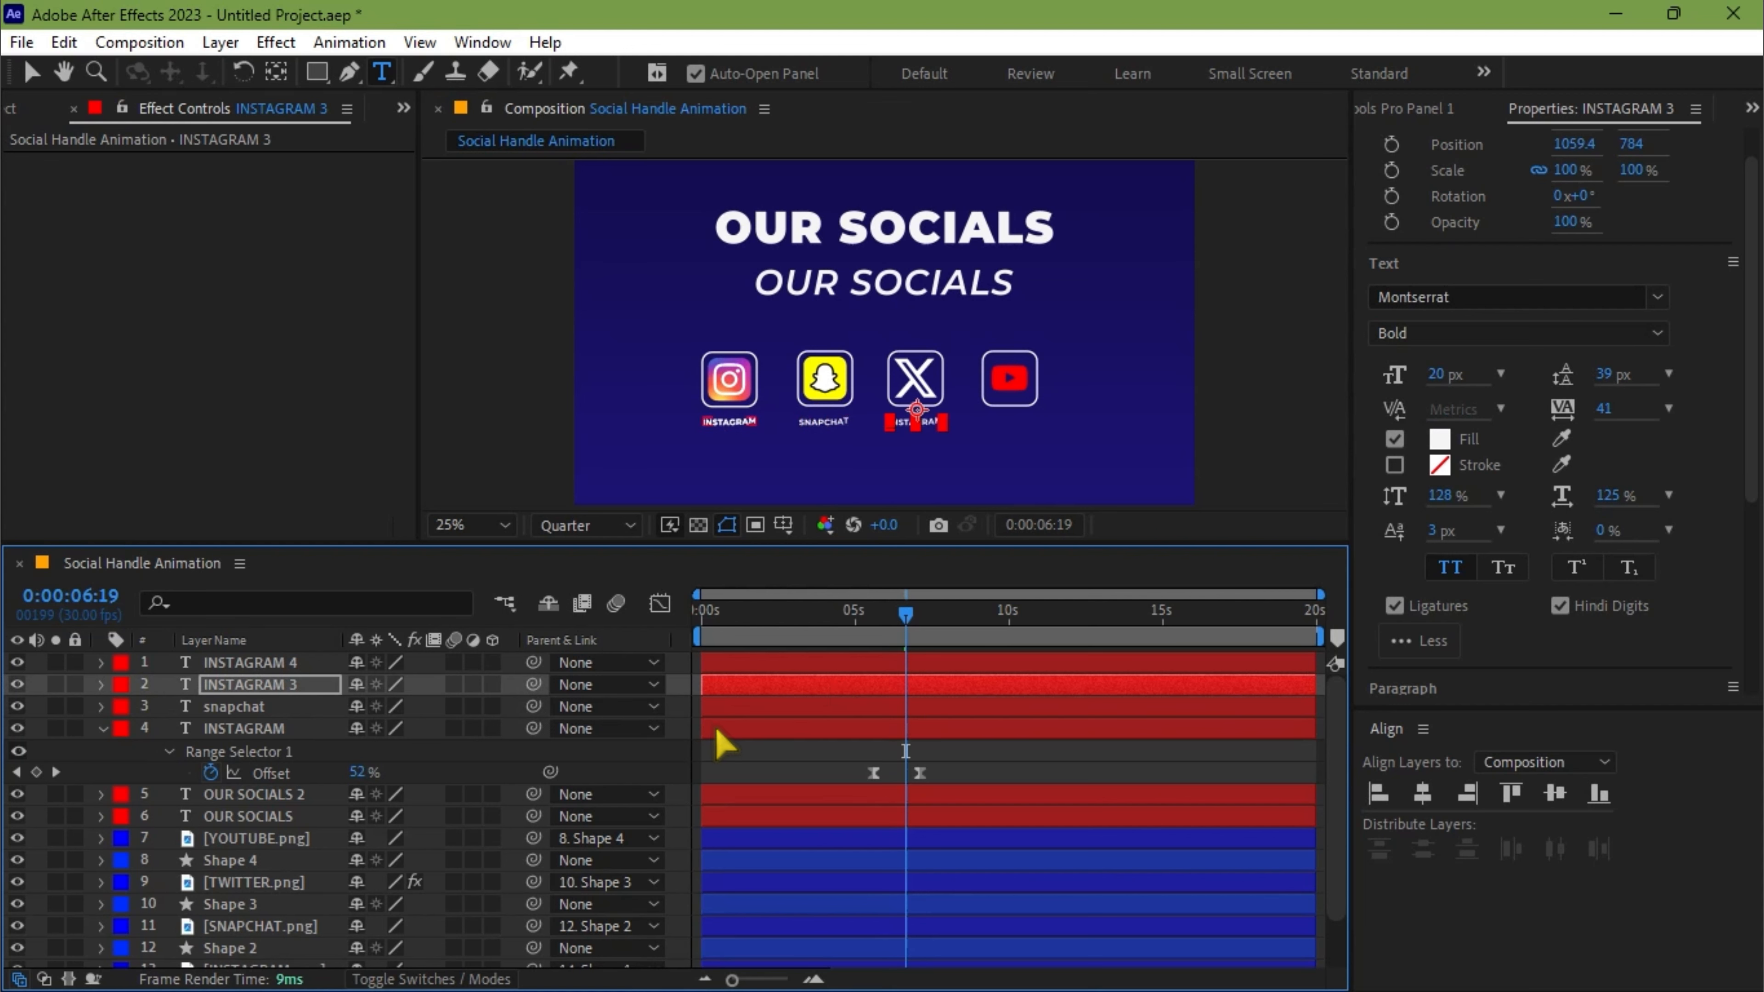
{"action": "left_click", "coordinate": [922, 422]}
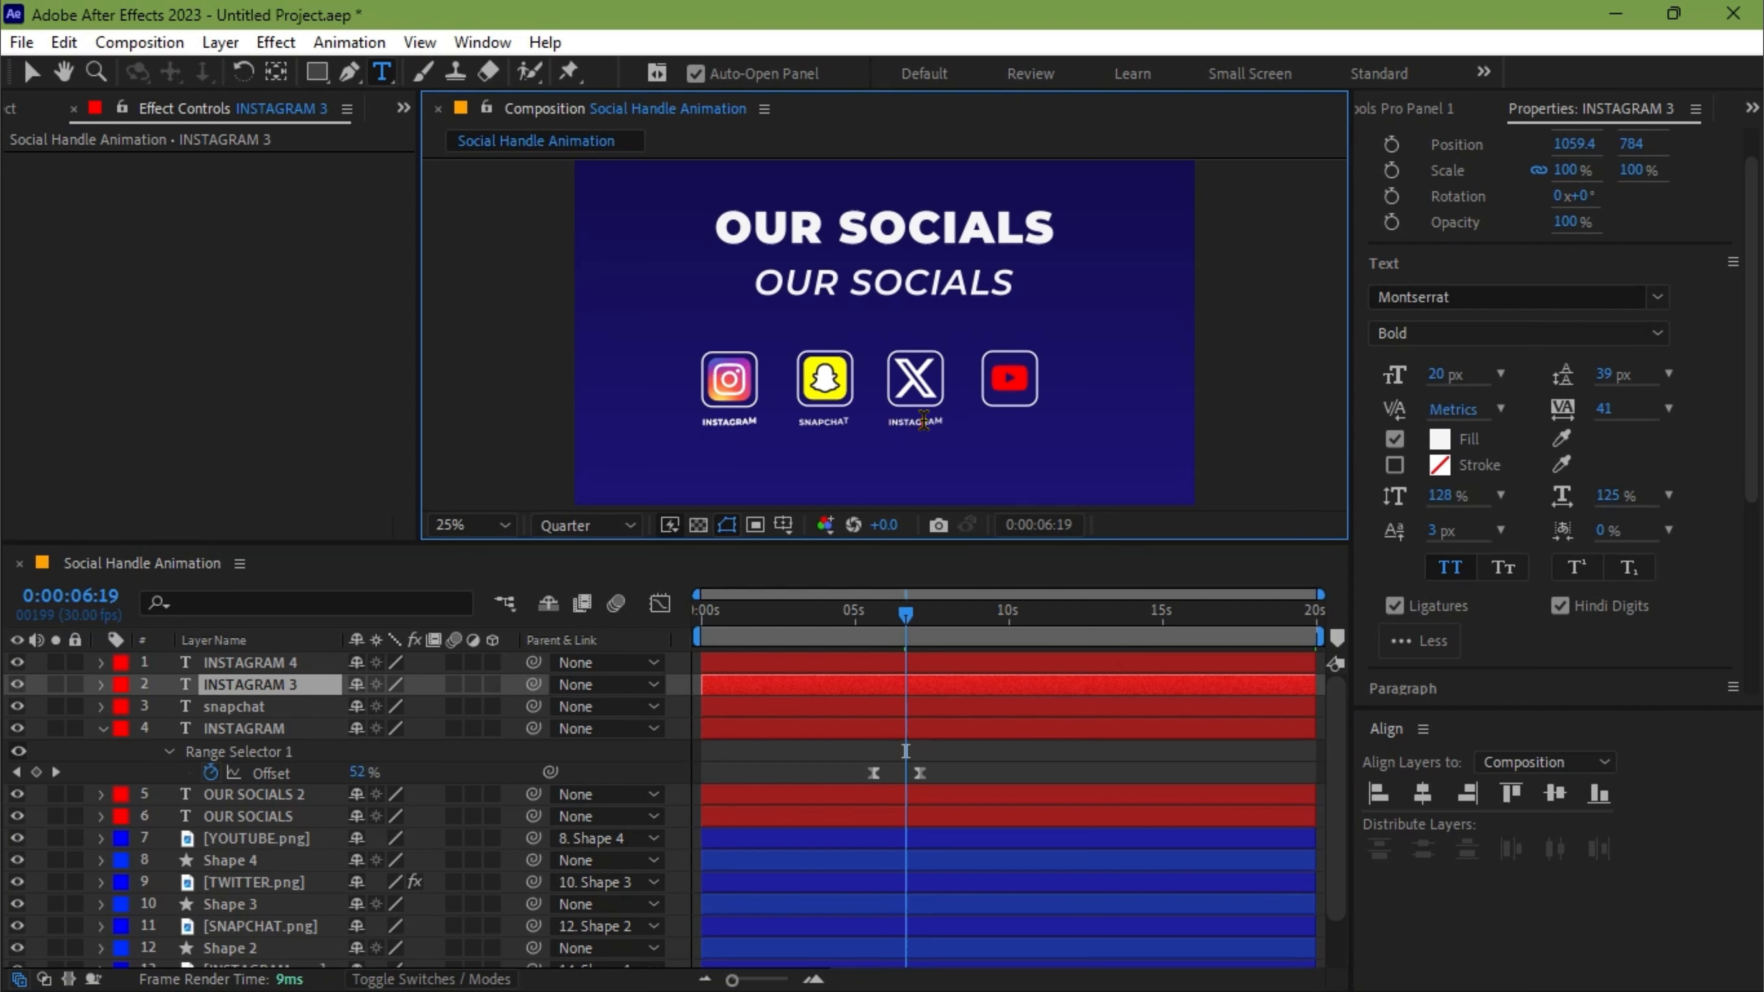
{"action": "type", "text": "twitter"}
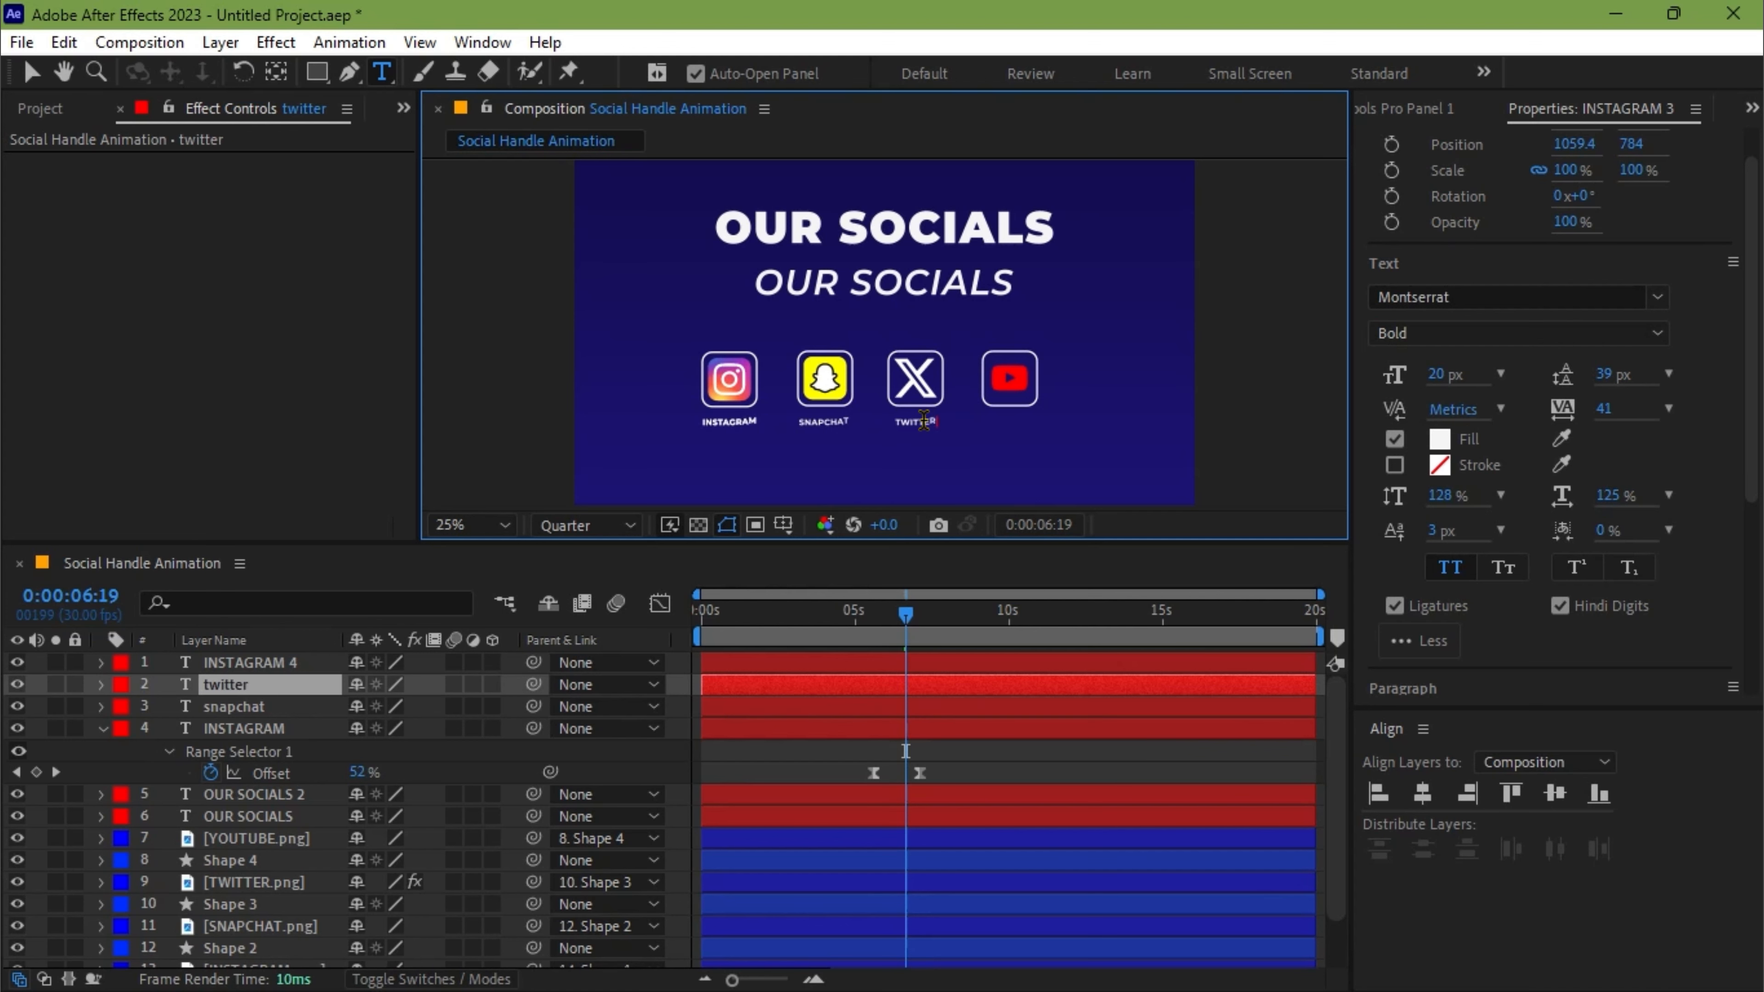
- Move the INSTAGRAM 4 copy beneath the YouTube icon at position 1351.4, 784 and change its text to "youtube"
{"action": "left_click", "coordinate": [906, 661]}
{"action": "key", "text": "shift+Right"}
{"action": "key", "text": "shift+Right"}
{"action": "key", "text": "shift+Right"}
{"action": "key", "text": "shift+Right"}
{"action": "key", "text": "shift+Right"}
{"action": "key", "text": "shift+Right"}
{"action": "key", "text": "shift+Right"}
{"action": "key", "text": "shift+Right"}
{"action": "key", "text": "shift+Right"}
{"action": "key", "text": "shift+Right"}
{"action": "key", "text": "shift+Right"}
{"action": "key", "text": "shift+Right"}
{"action": "key", "text": "shift+Right"}
{"action": "key", "text": "shift+Right"}
{"action": "key", "text": "shift+Right"}
{"action": "key", "text": "shift+Right"}
{"action": "key", "text": "shift+Right"}
{"action": "key", "text": "shift+Right"}
{"action": "key", "text": "shift+Right"}
{"action": "key", "text": "shift+Right"}
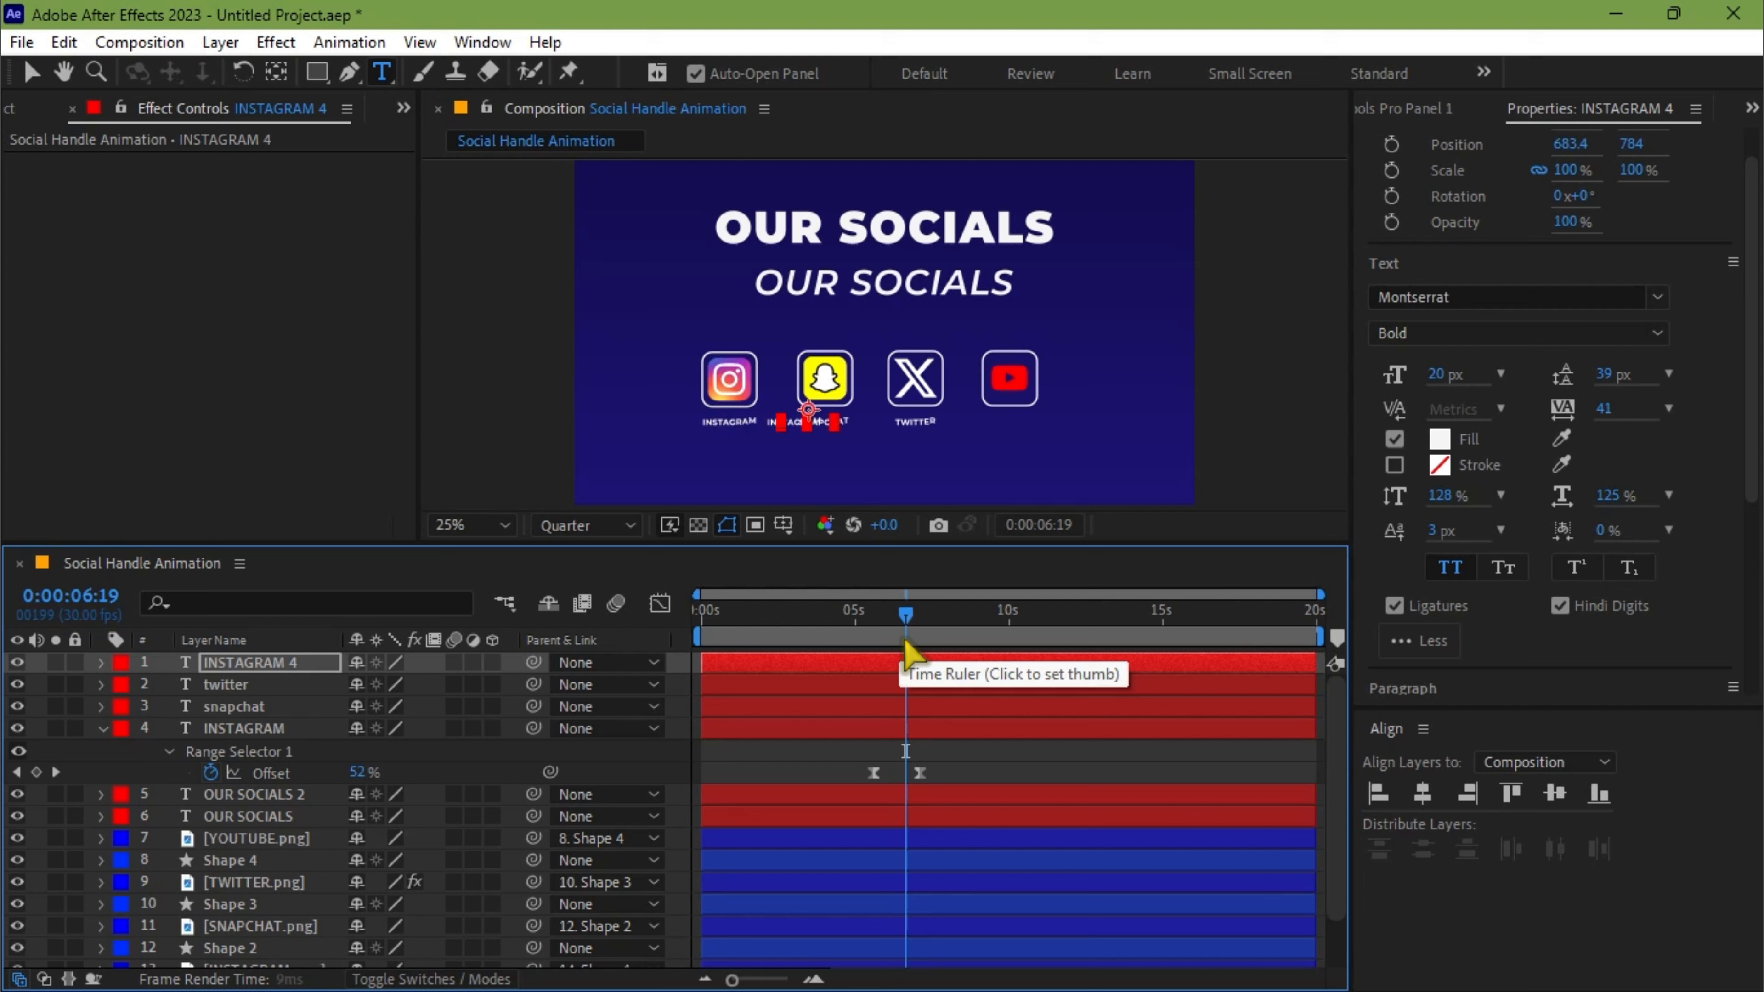
{"action": "key", "text": "shift+Right"}
{"action": "key", "text": "shift+Right"}
{"action": "key", "text": "shift+Right"}
{"action": "key", "text": "shift+Right"}
{"action": "key", "text": "shift+Right"}
{"action": "key", "text": "shift+Right"}
{"action": "key", "text": "shift+Right"}
{"action": "key", "text": "shift+Right"}
{"action": "key", "text": "shift+Right"}
{"action": "key", "text": "shift+Right"}
{"action": "key", "text": "shift+Right"}
{"action": "key", "text": "shift+Right"}
{"action": "key", "text": "shift+Right"}
{"action": "key", "text": "shift+Right"}
{"action": "key", "text": "shift+Right"}
{"action": "key", "text": "shift+Right"}
{"action": "key", "text": "shift+Right"}
{"action": "key", "text": "shift+Right"}
{"action": "key", "text": "shift+Right"}
{"action": "key", "text": "shift+Right"}
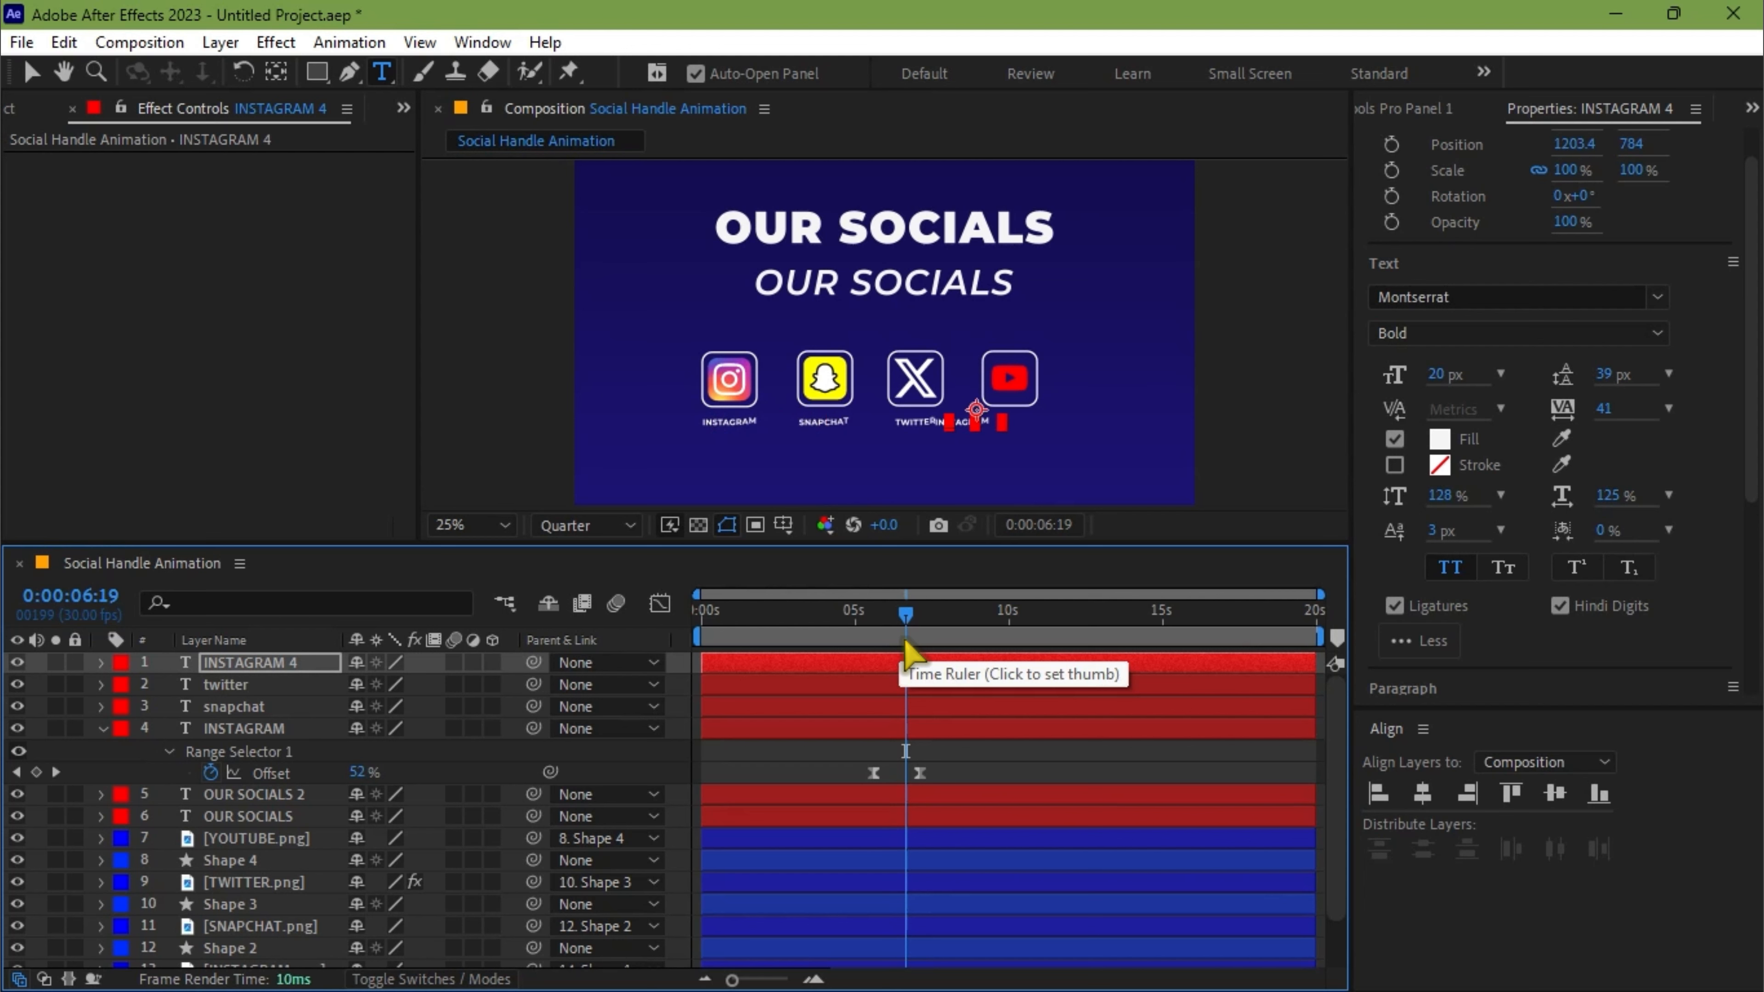
{"action": "key", "text": "shift+Left"}
{"action": "key", "text": "Left"}
{"action": "key", "text": "Left"}
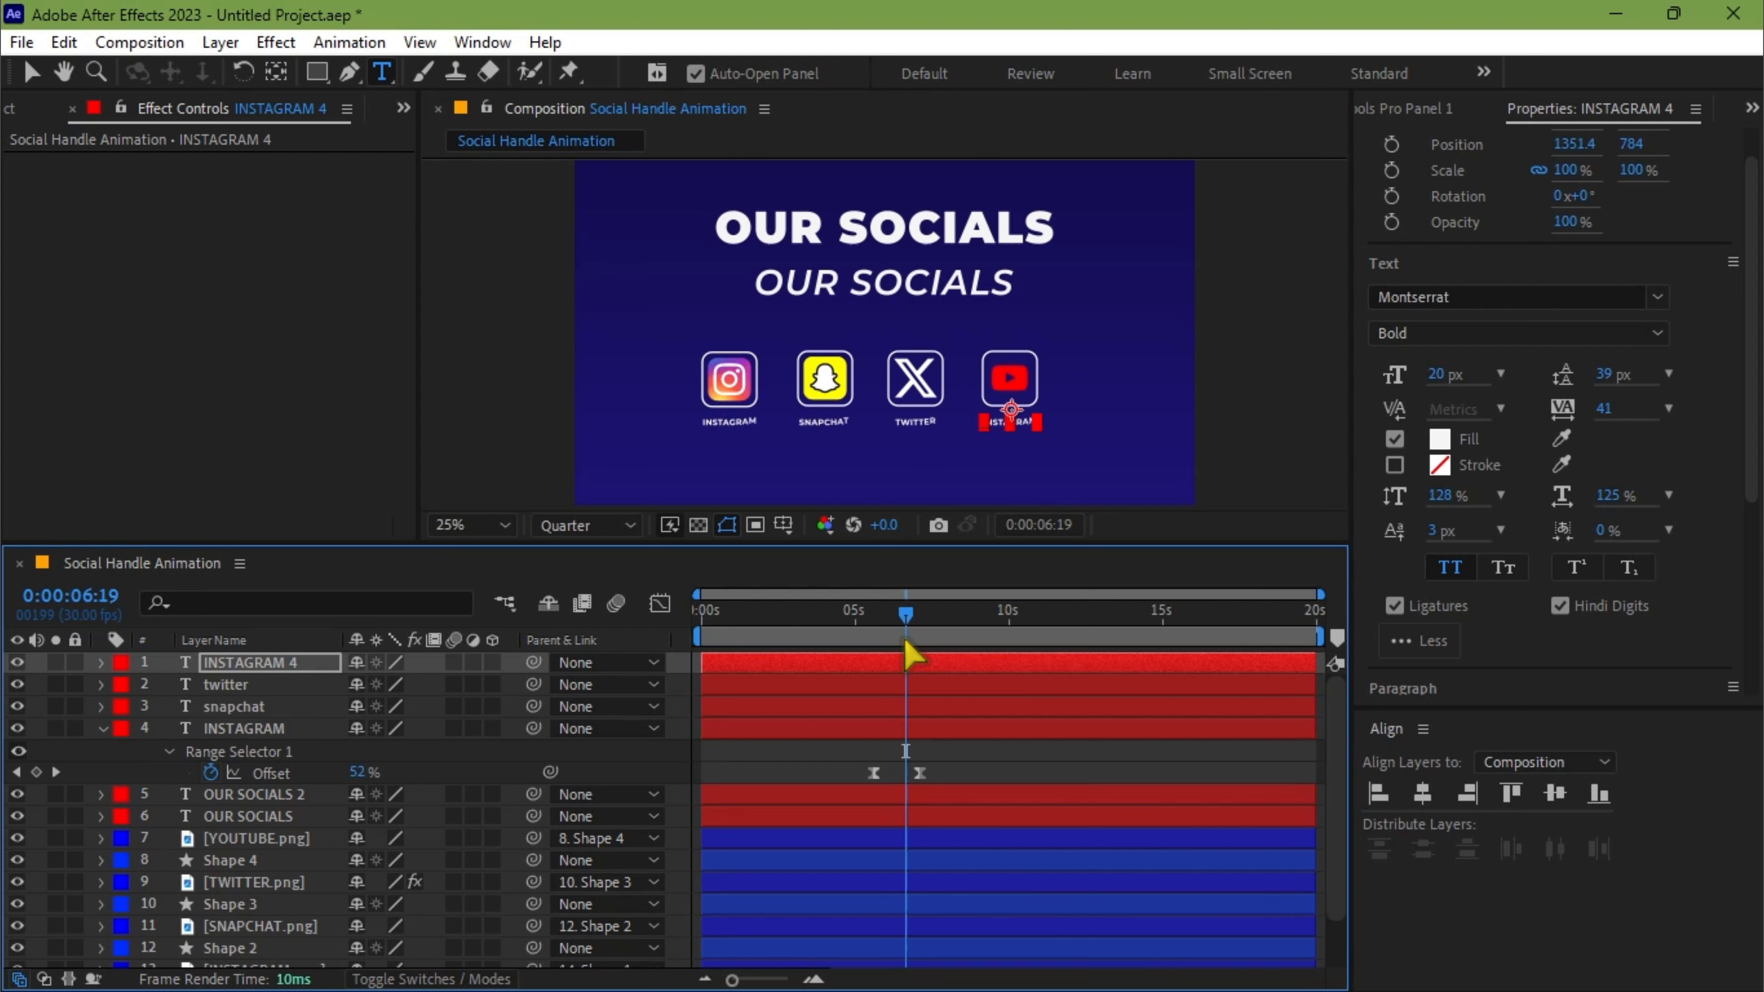
{"action": "left_click", "coordinate": [1003, 423]}
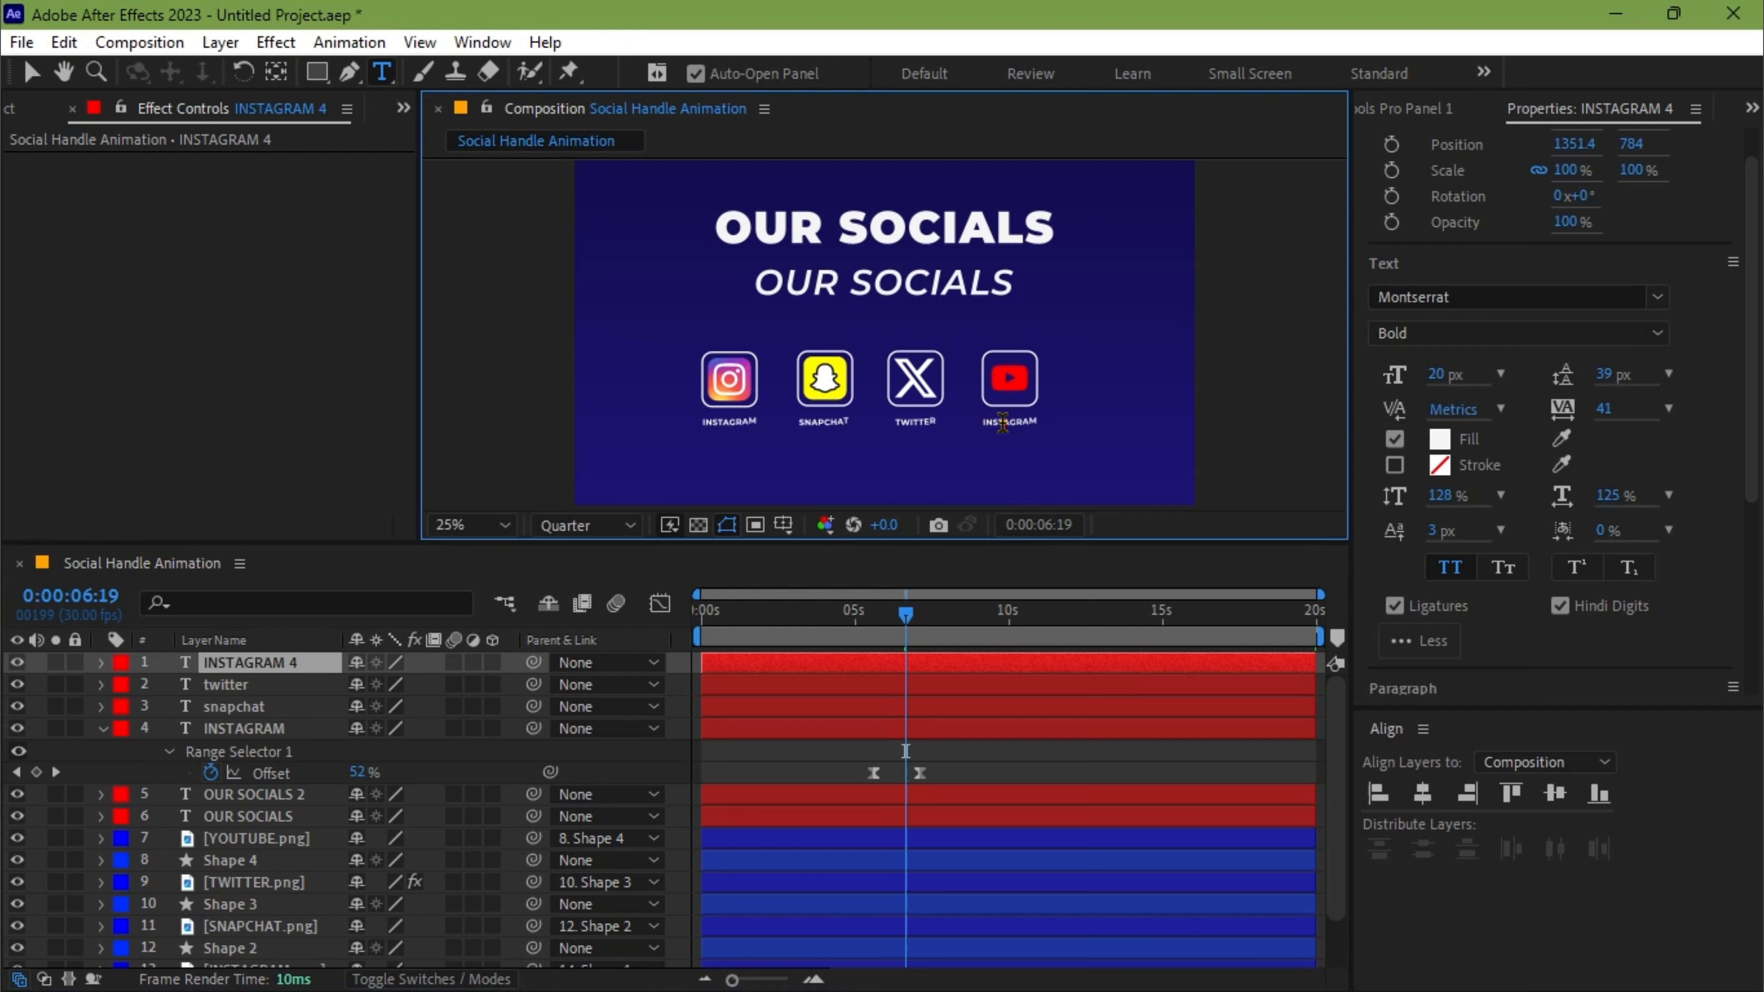
{"action": "type", "text": "y"}
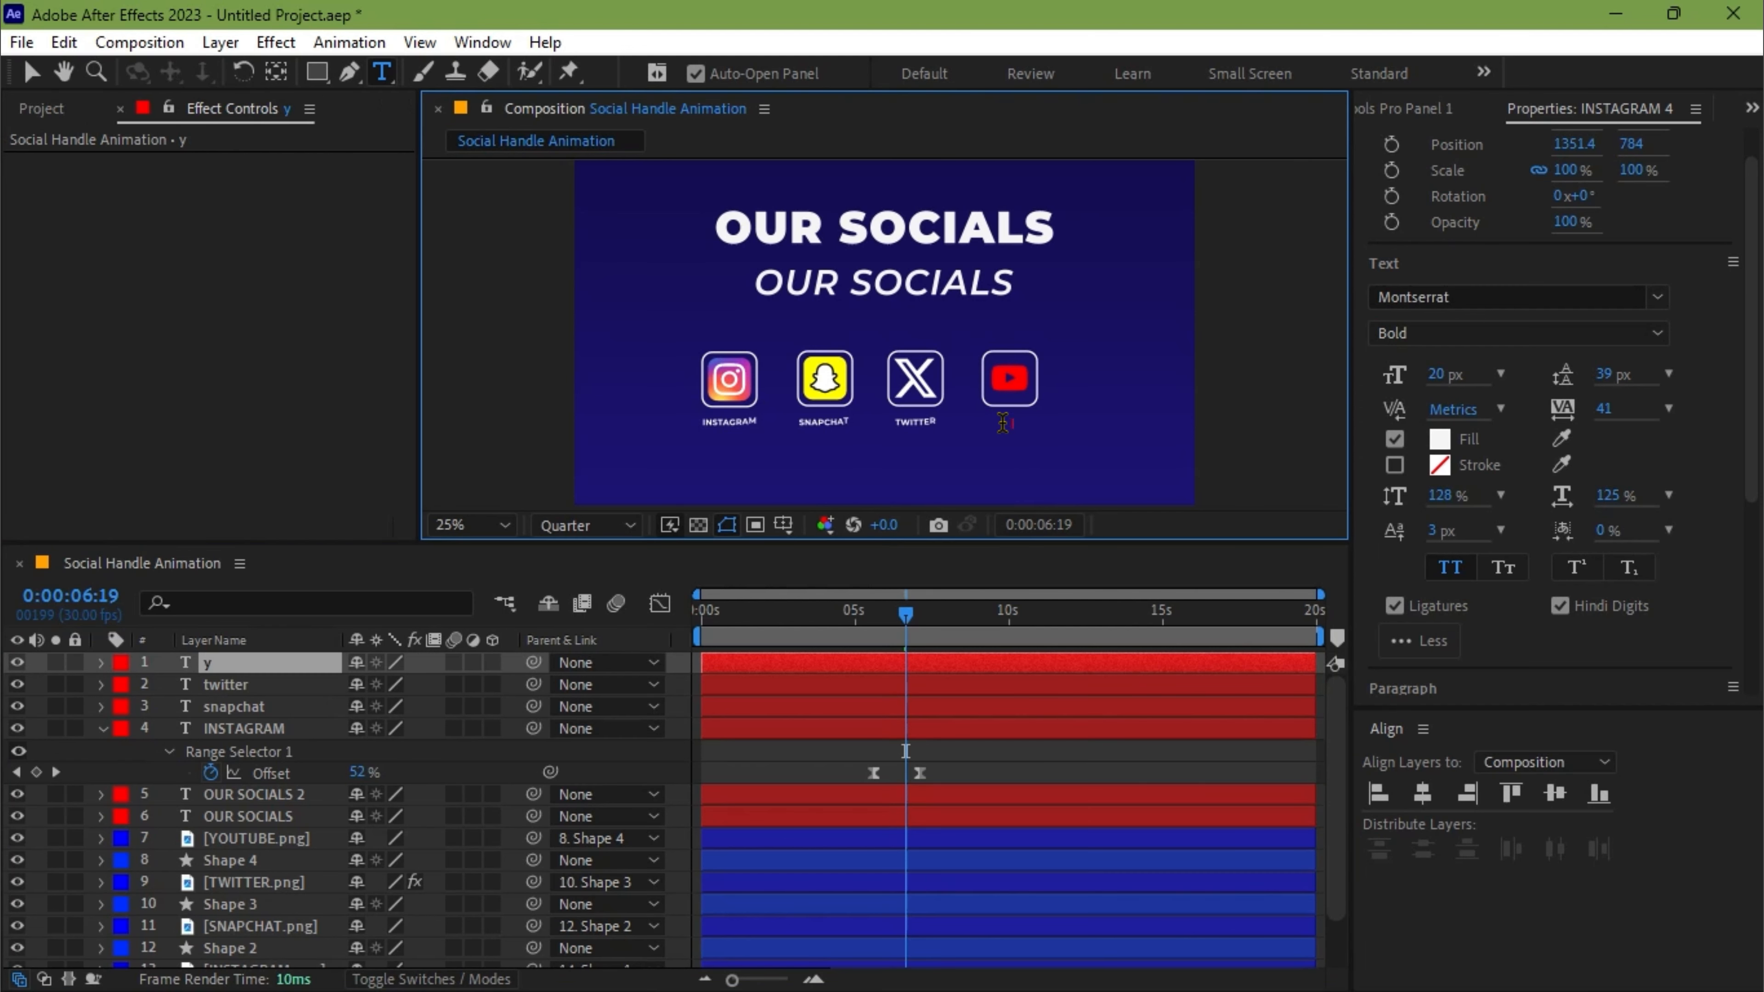
{"action": "type", "text": "outube"}
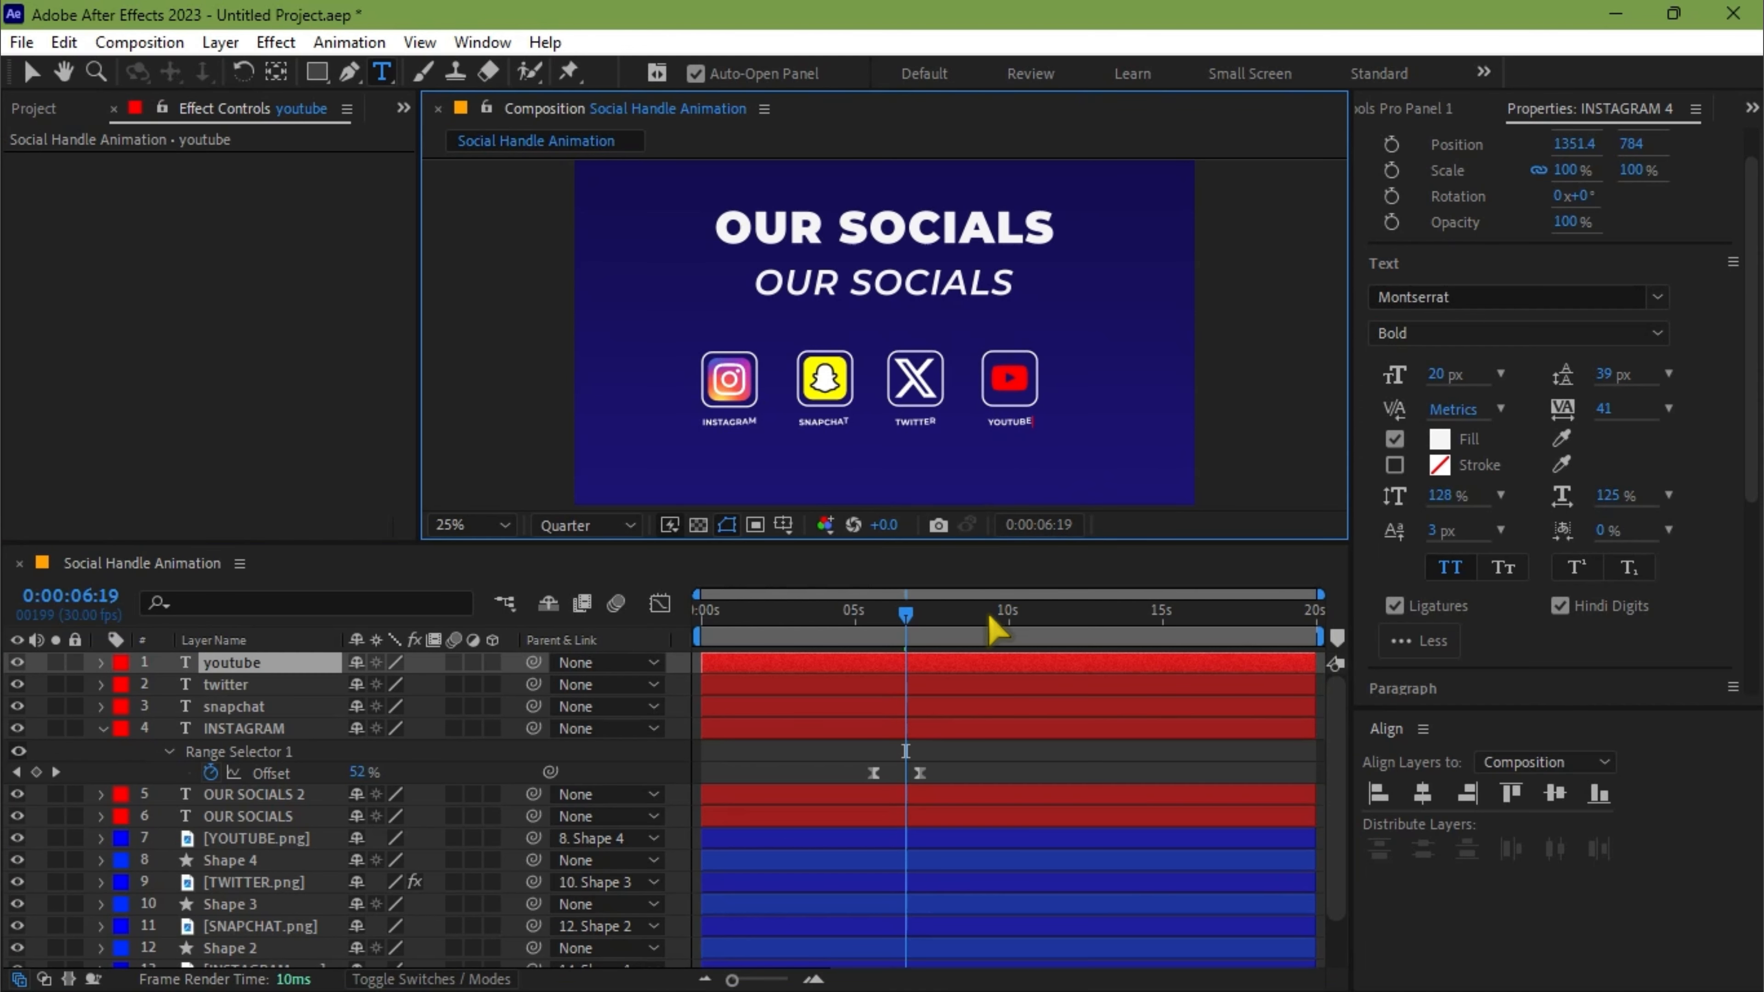
- Play the animation from near the start of the timeline to check the icons and their label reveals
{"action": "left_click_drag", "start_coordinate": [906, 616], "coordinate": [710, 626]}
{"action": "key", "text": "space"}
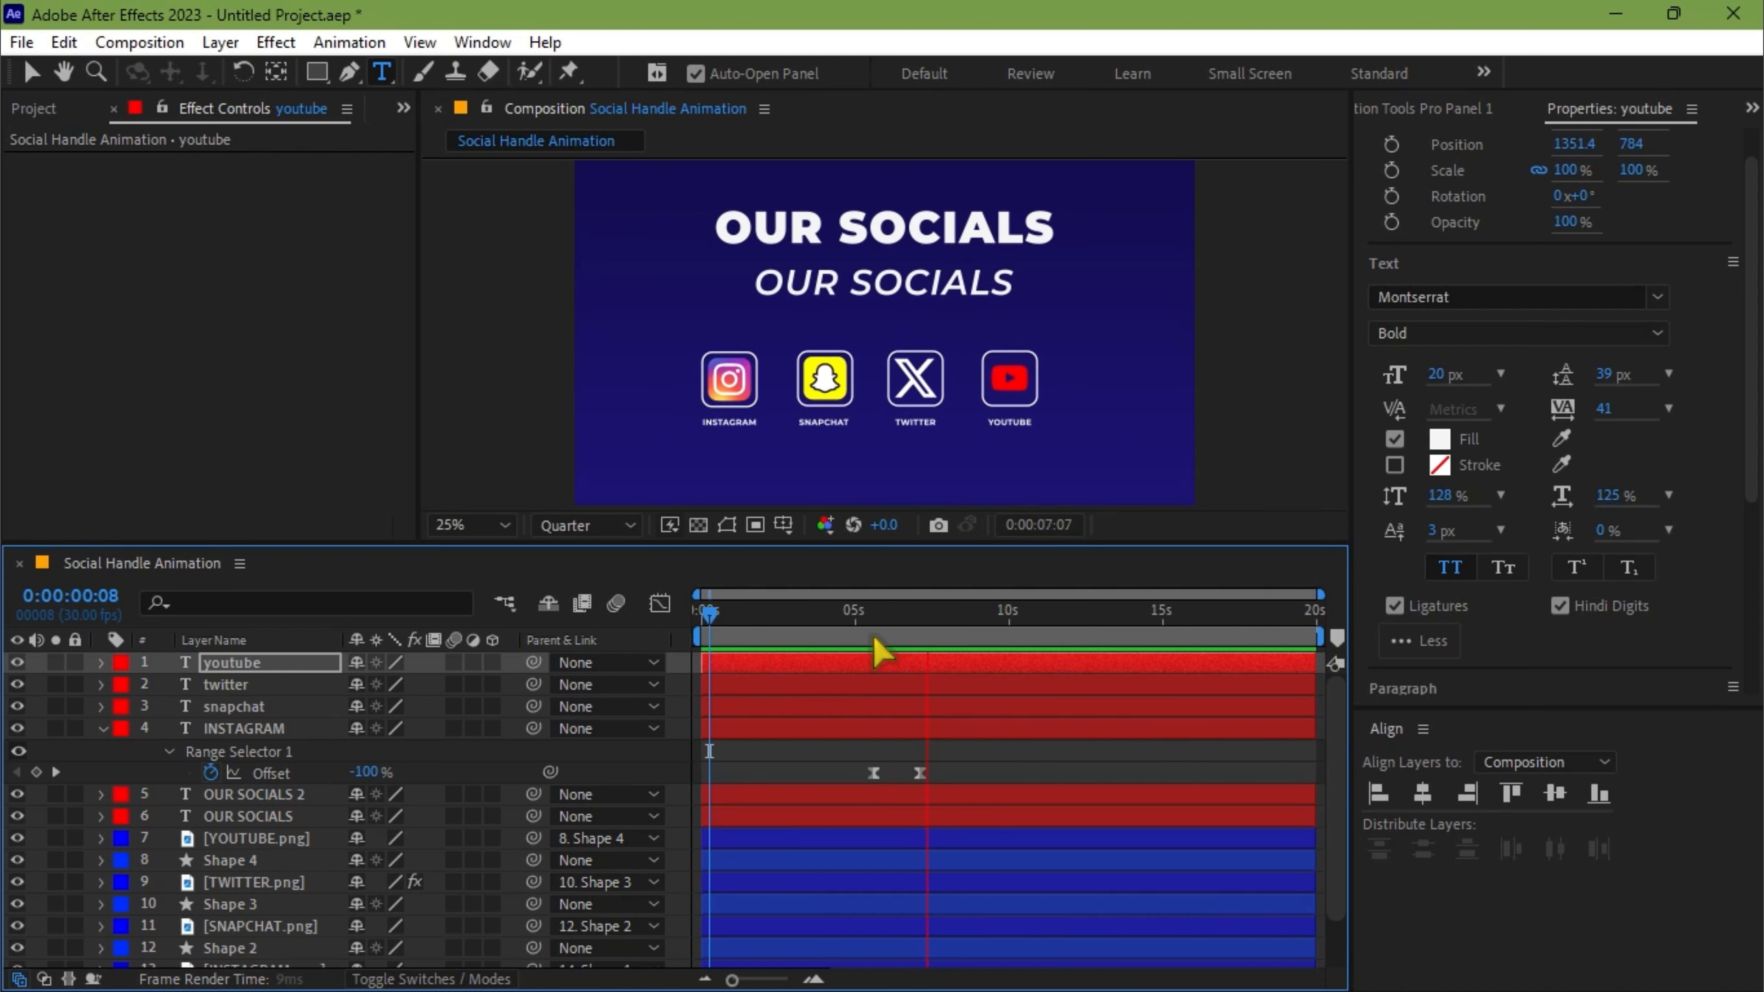
{"action": "key", "text": "space"}
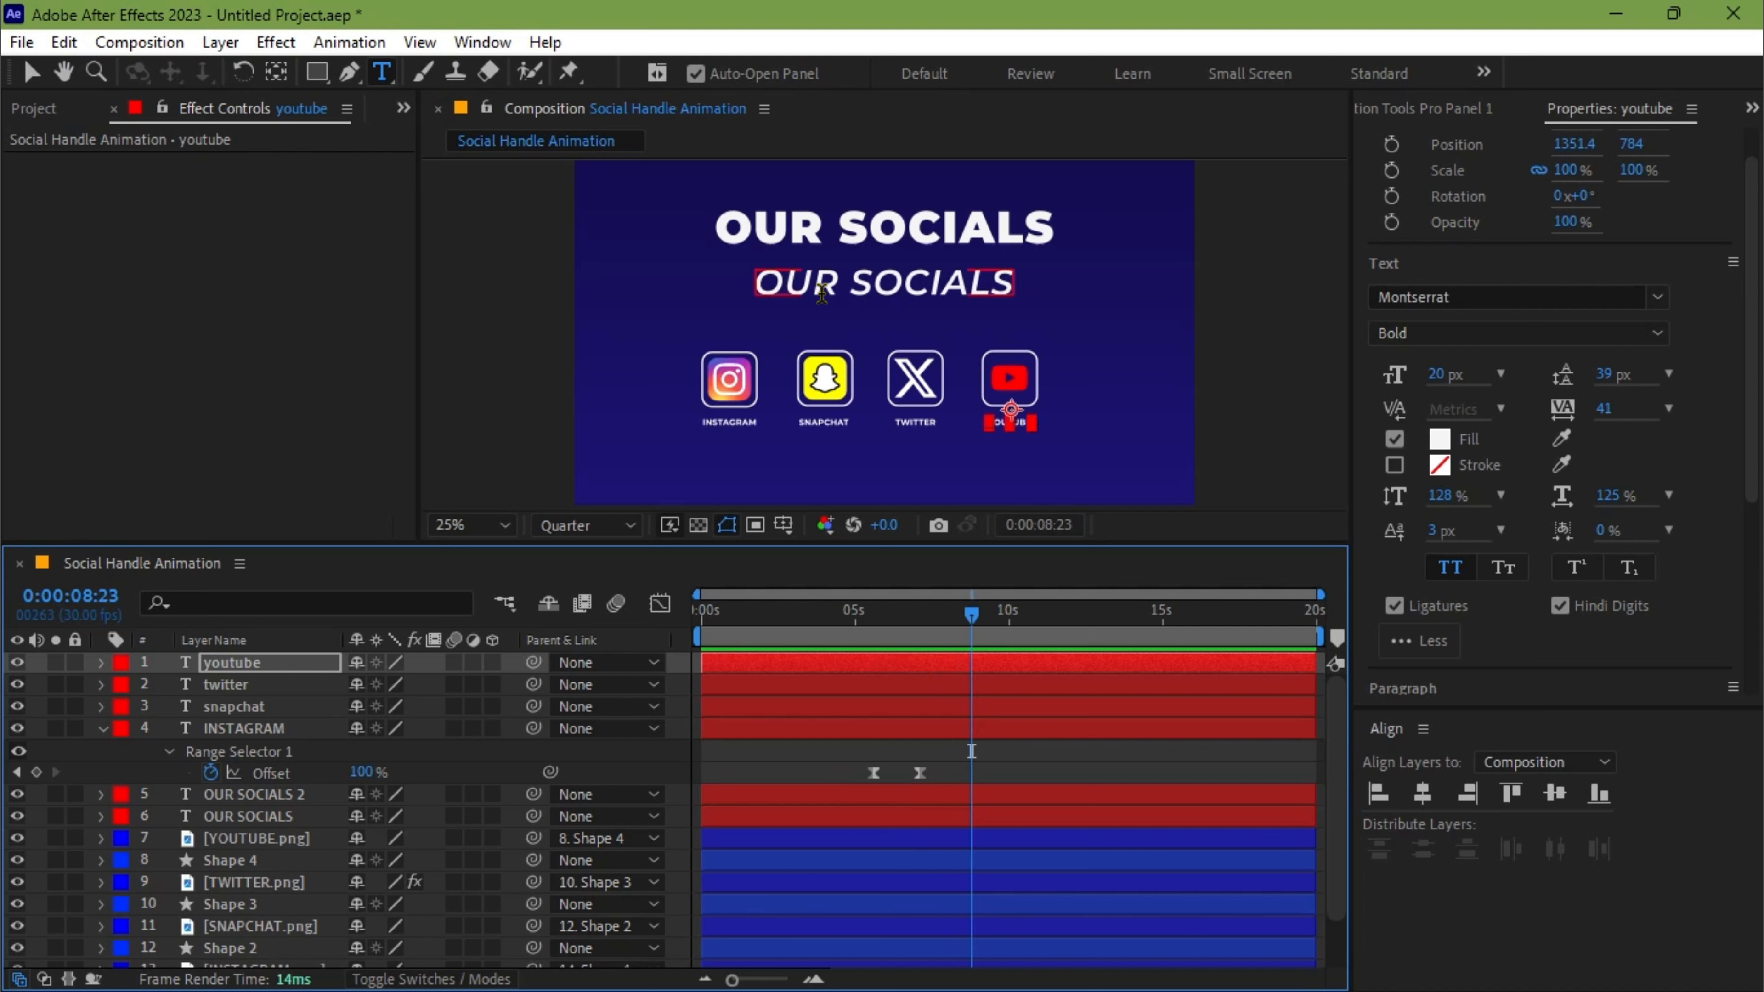
- Replace the text of the italic OUR SOCIALS 2 subtitle with "FOLLOW US:"
{"action": "left_click", "coordinate": [794, 284]}
{"action": "key", "text": "ctrl+a"}
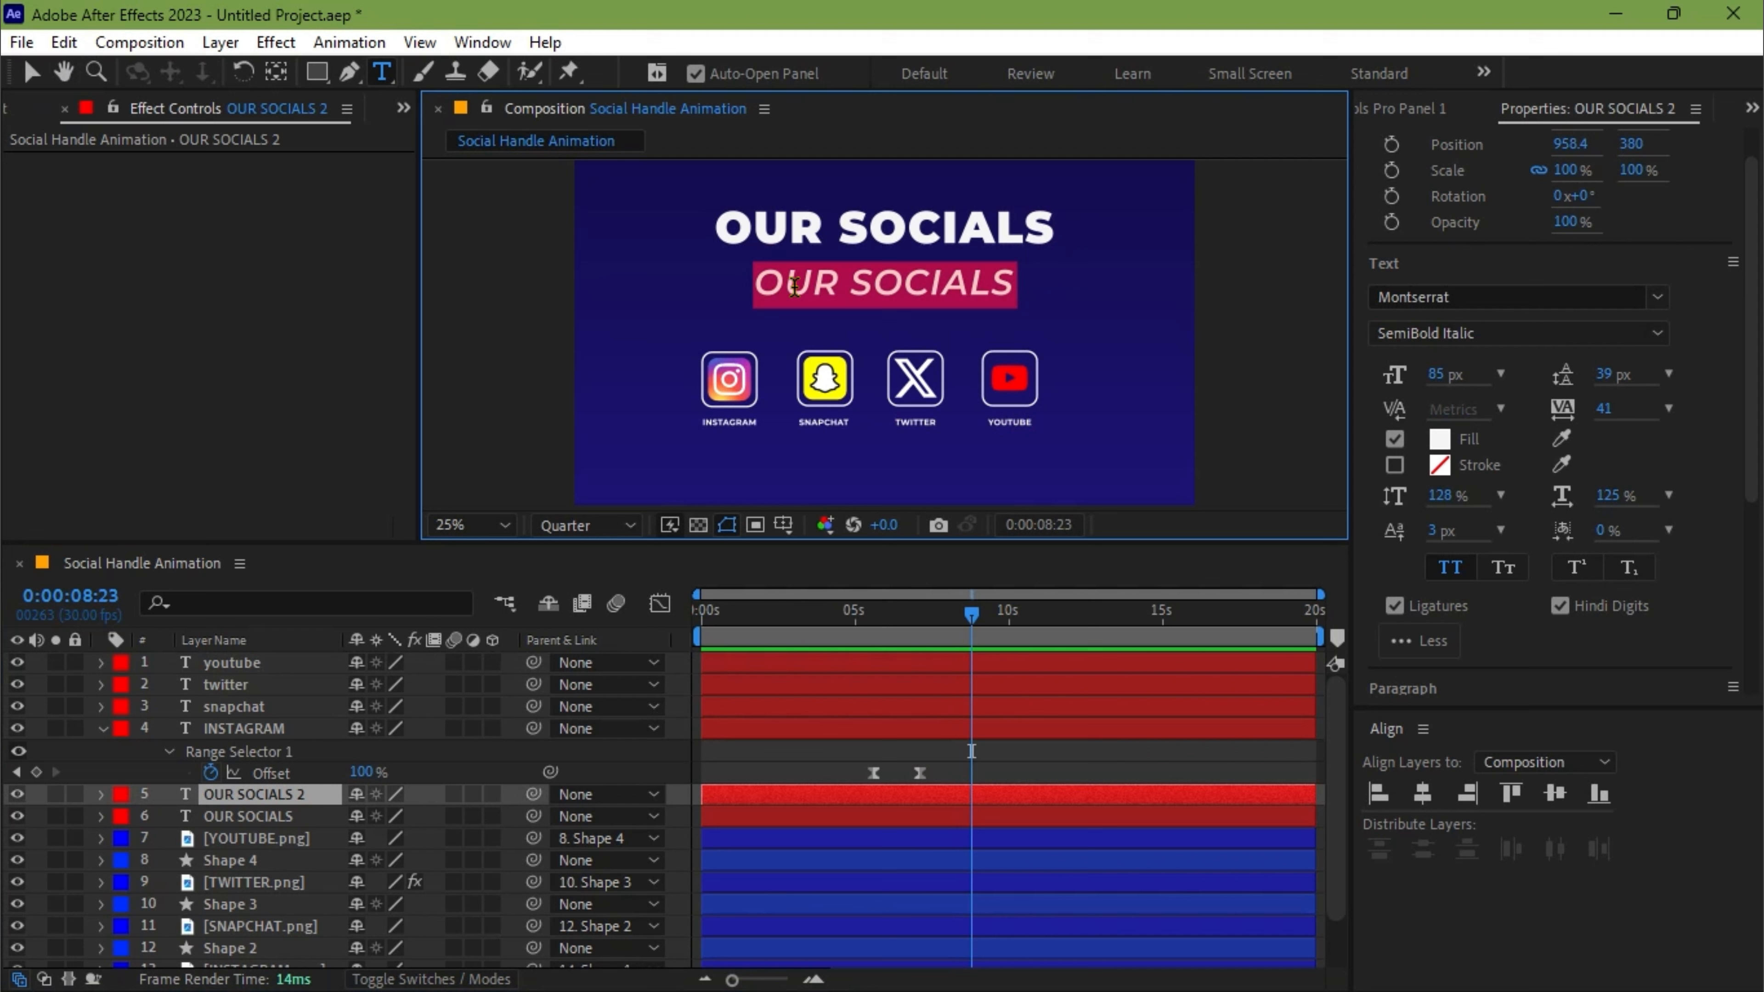
{"action": "type", "text": "FOLLOW "}
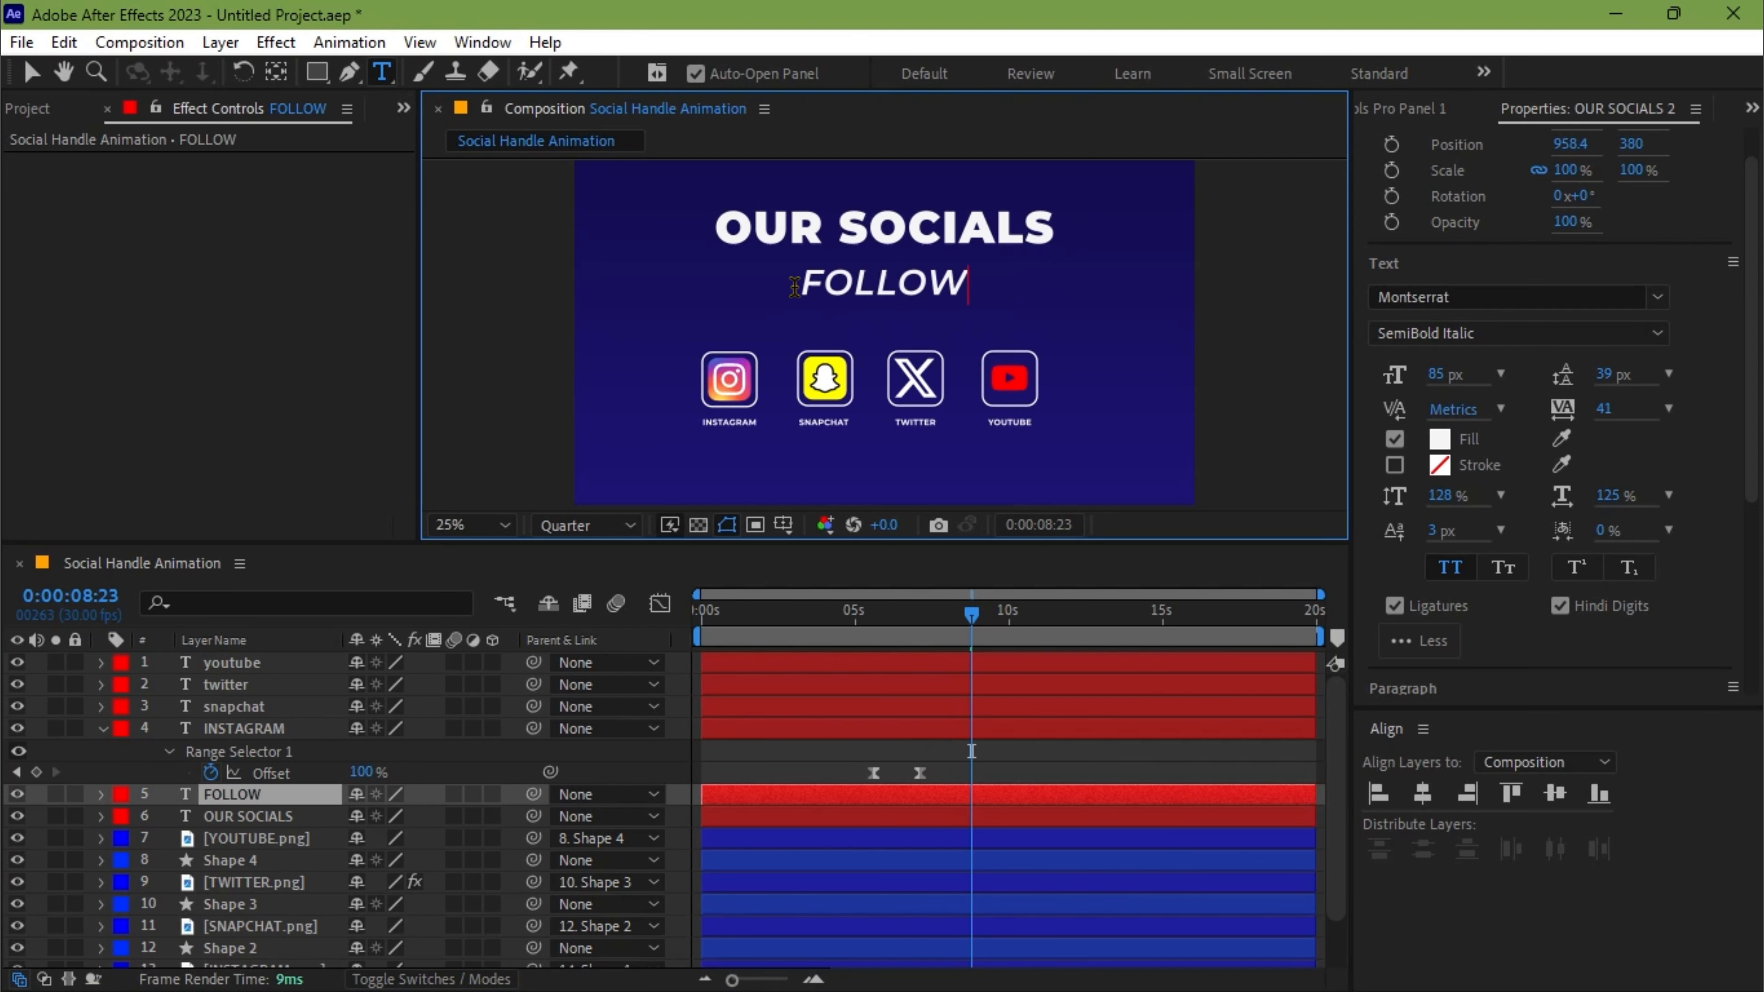
{"action": "type", "text": "US"}
{"action": "key", "text": "BackSpace"}
{"action": "key", "text": "BackSpace"}
{"action": "type", "text": "US:"}
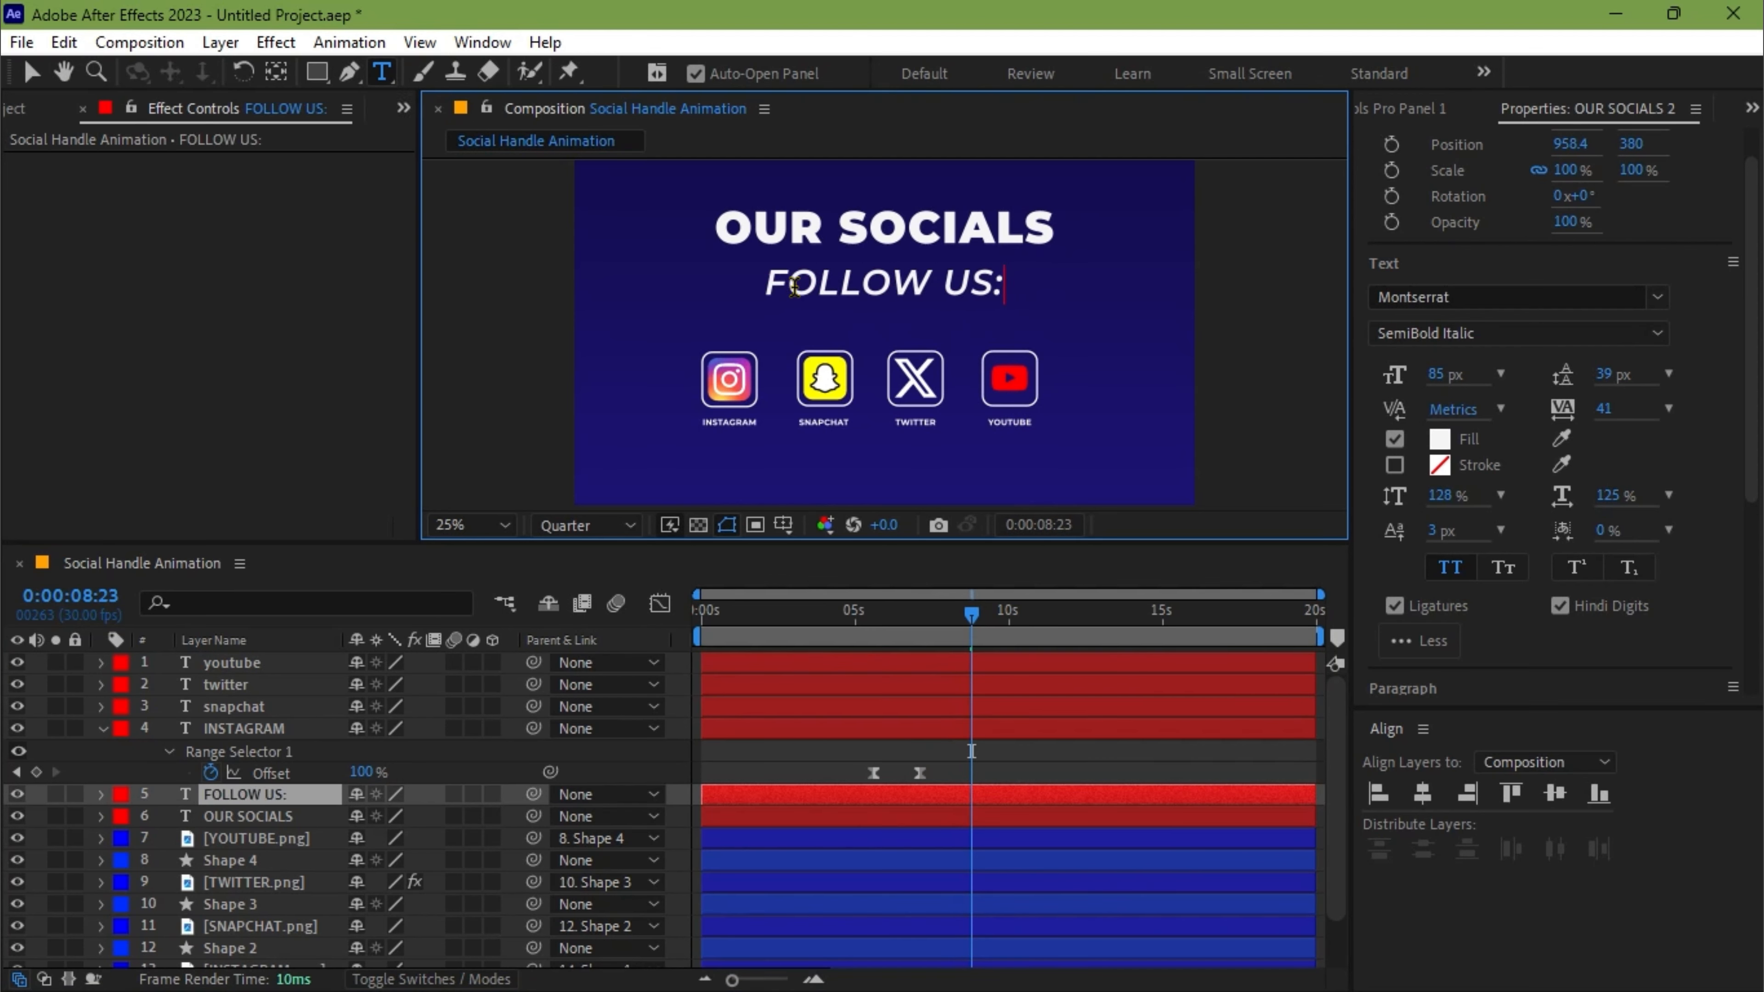
- Set the font size of the whole FOLLOW US: subtitle to 65 px
{"action": "left_click_drag", "start_coordinate": [794, 285], "coordinate": [987, 321]}
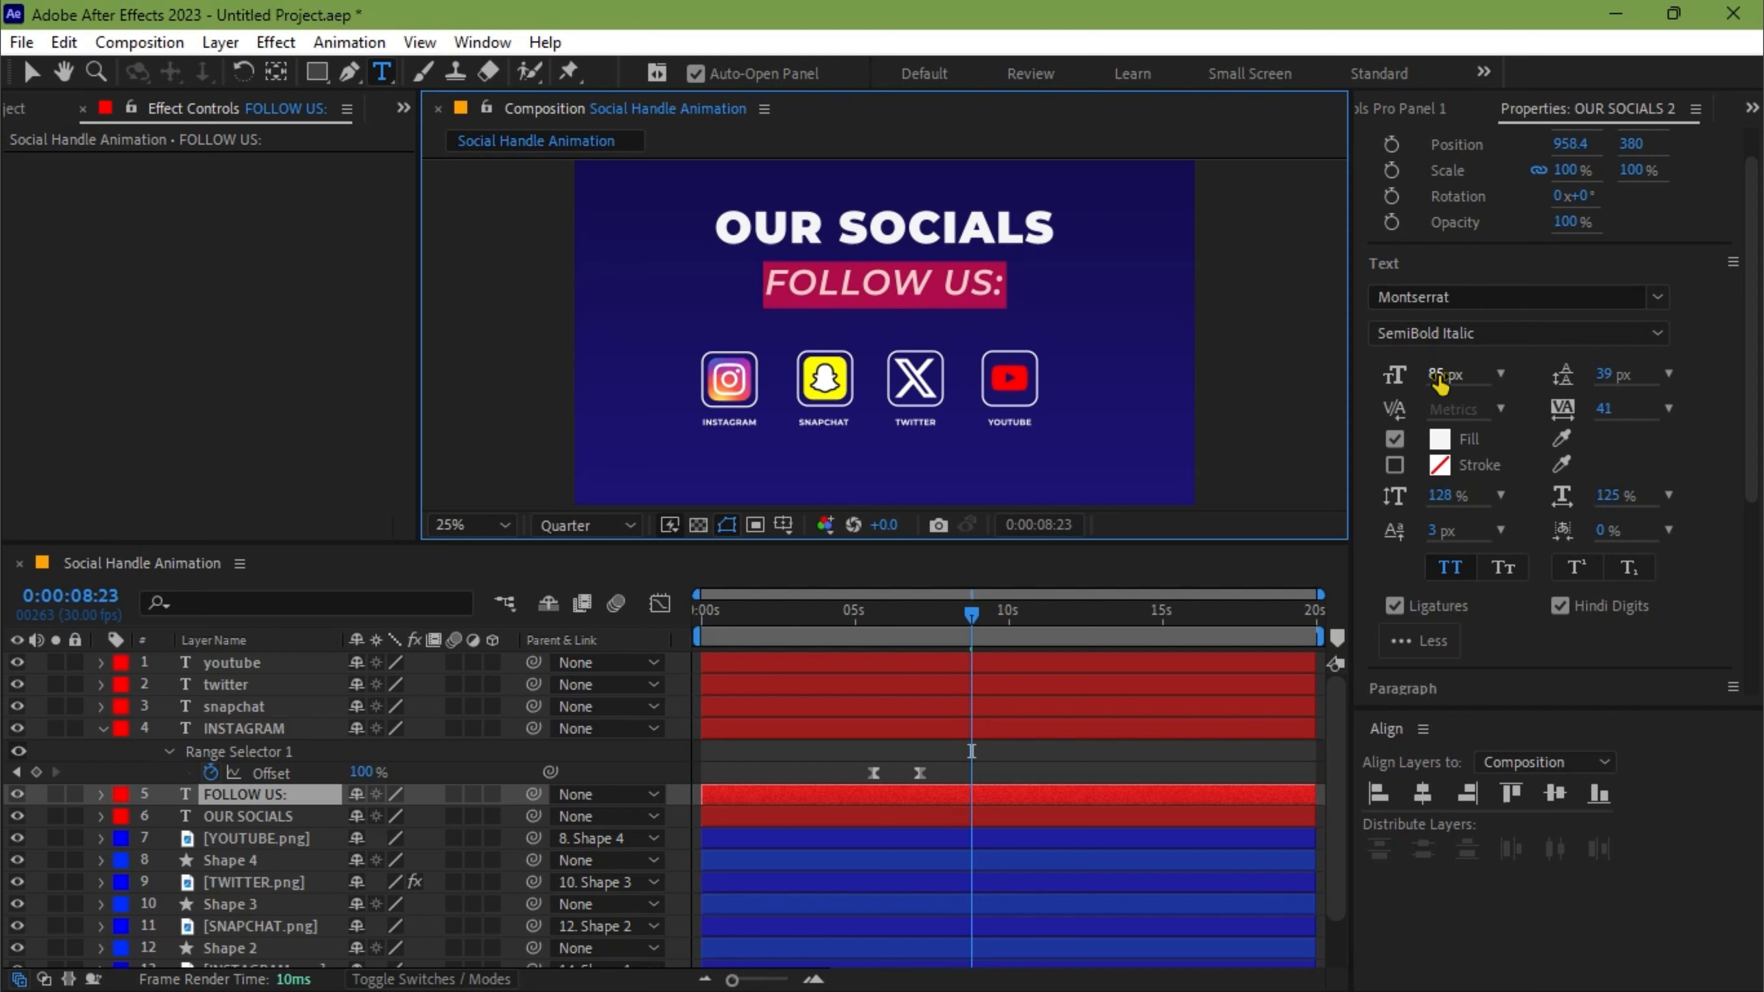
{"action": "mouse_move", "coordinate": [1441, 381]}
{"action": "left_mouse_down"}
{"action": "mouse_move", "coordinate": [1395, 376]}
{"action": "mouse_move", "coordinate": [1414, 376]}
{"action": "left_mouse_up"}
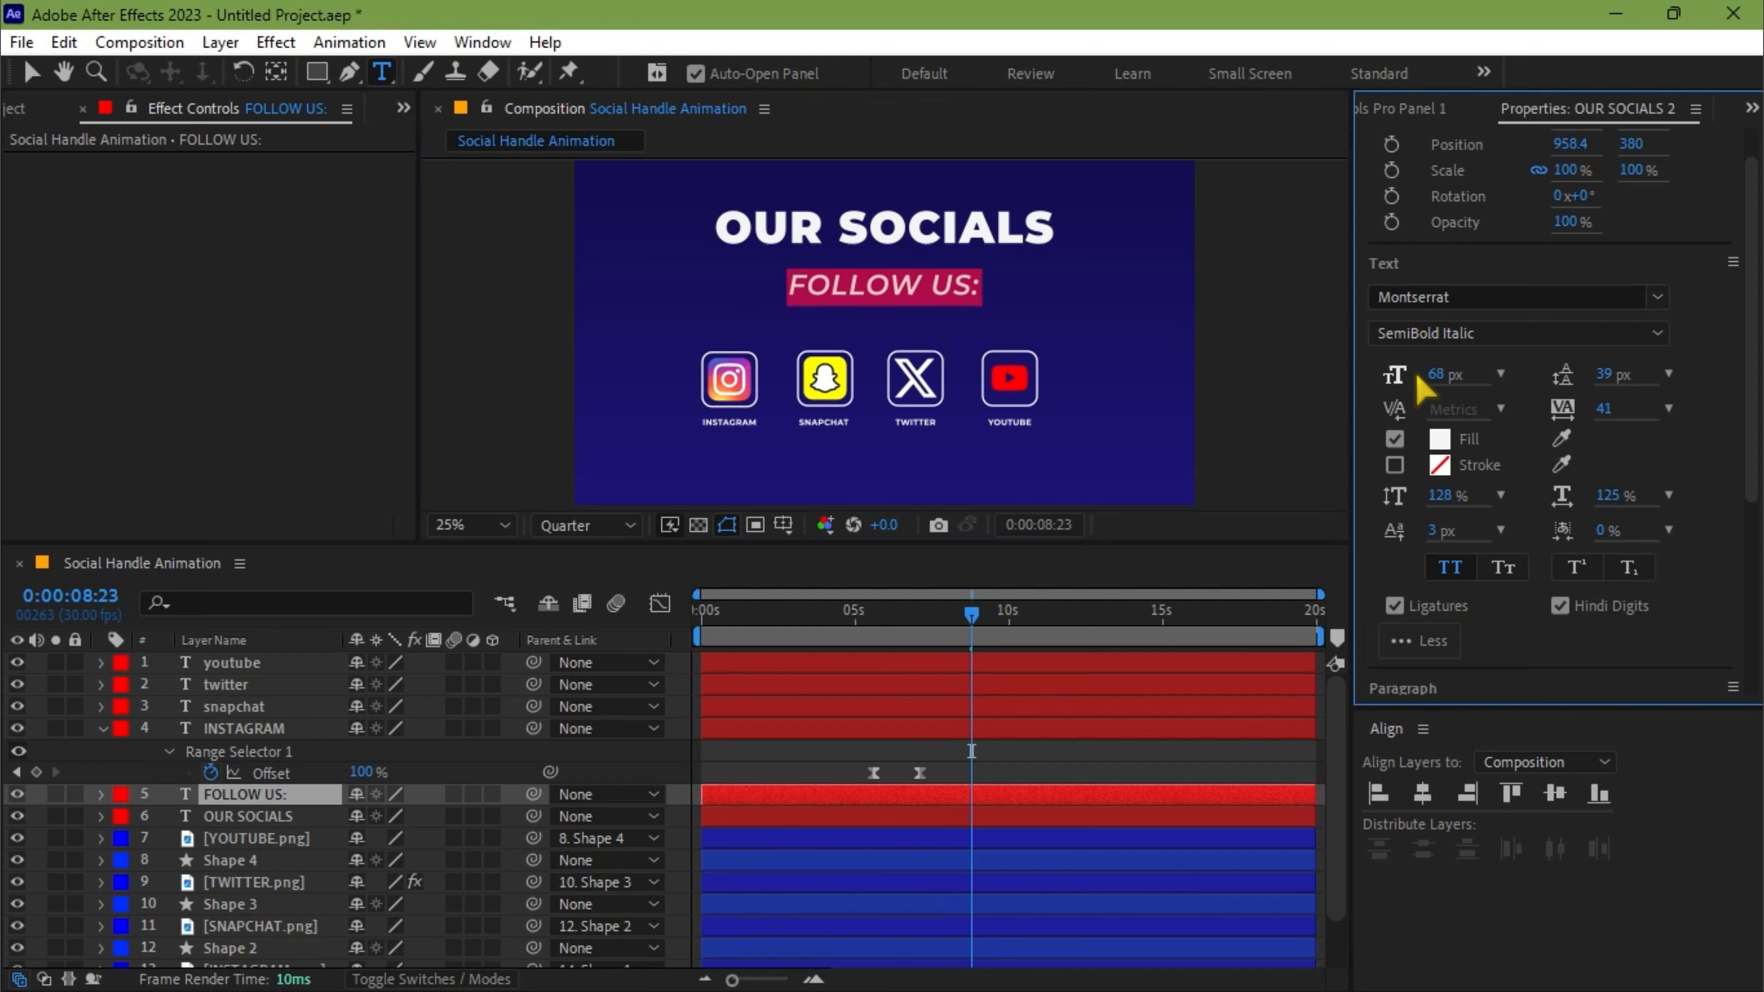
{"action": "left_click", "coordinate": [1438, 374]}
{"action": "key", "text": "Return"}
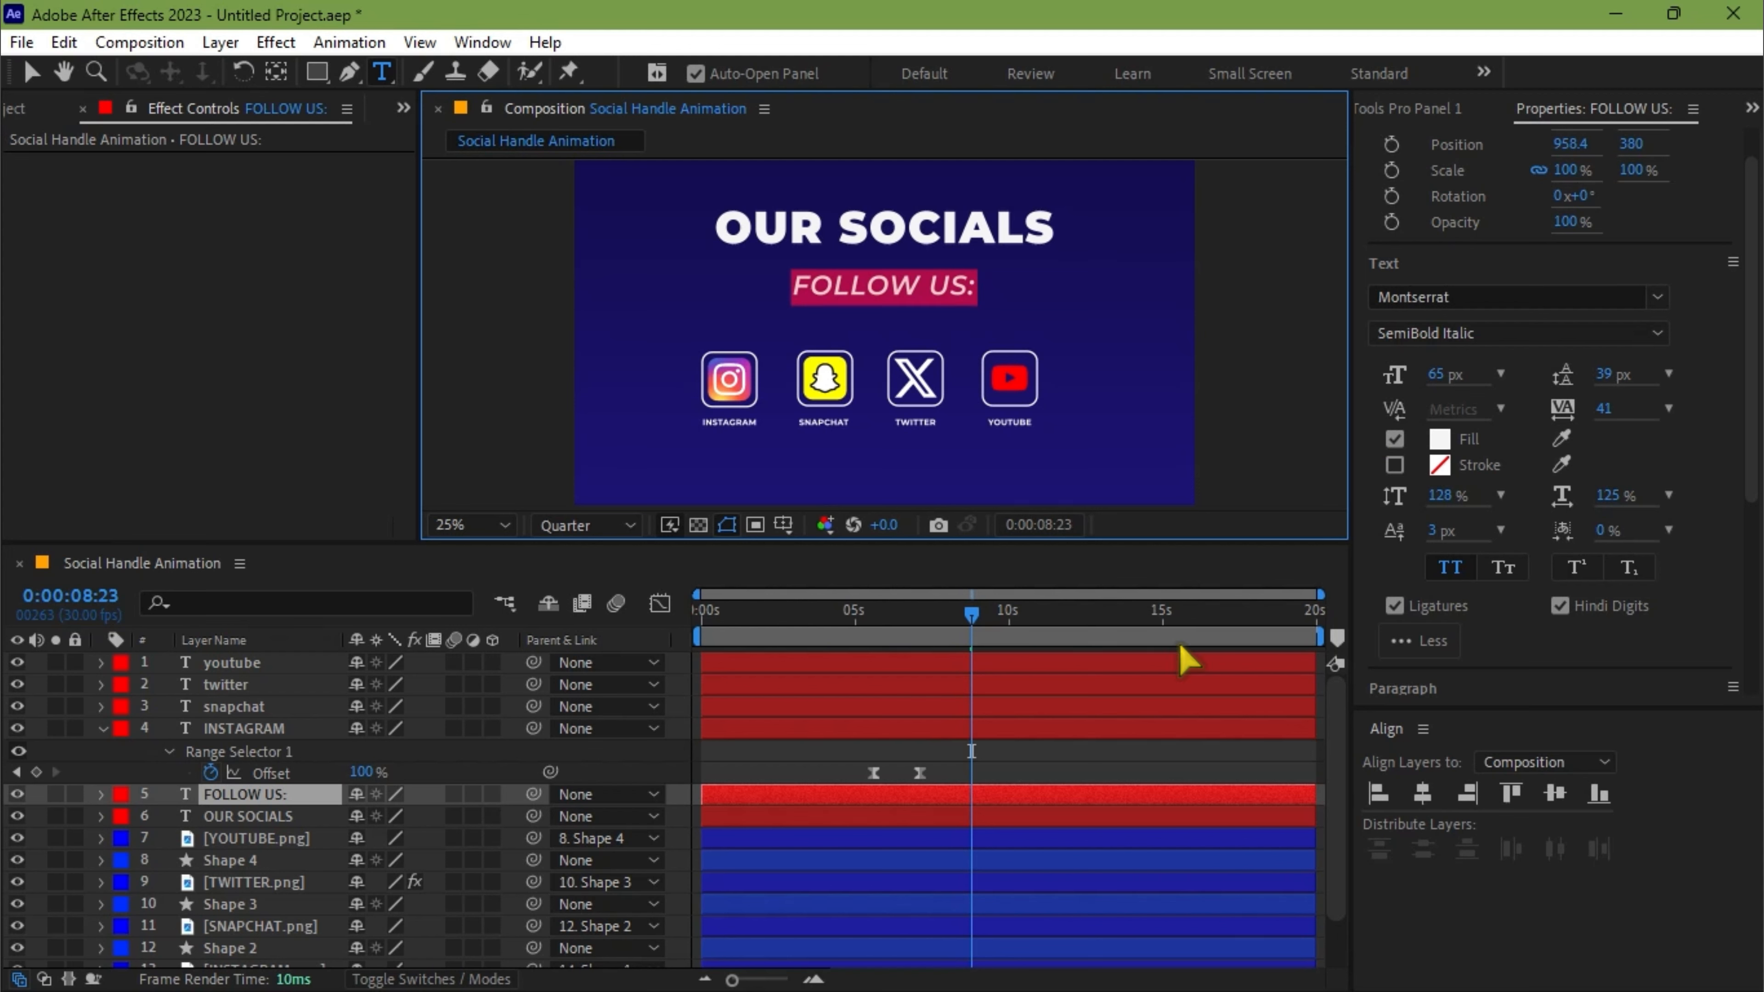
- Lower the OUR SOCIALS title to position 960, 260
{"action": "left_click", "coordinate": [975, 797]}
{"action": "key", "text": "Return"}
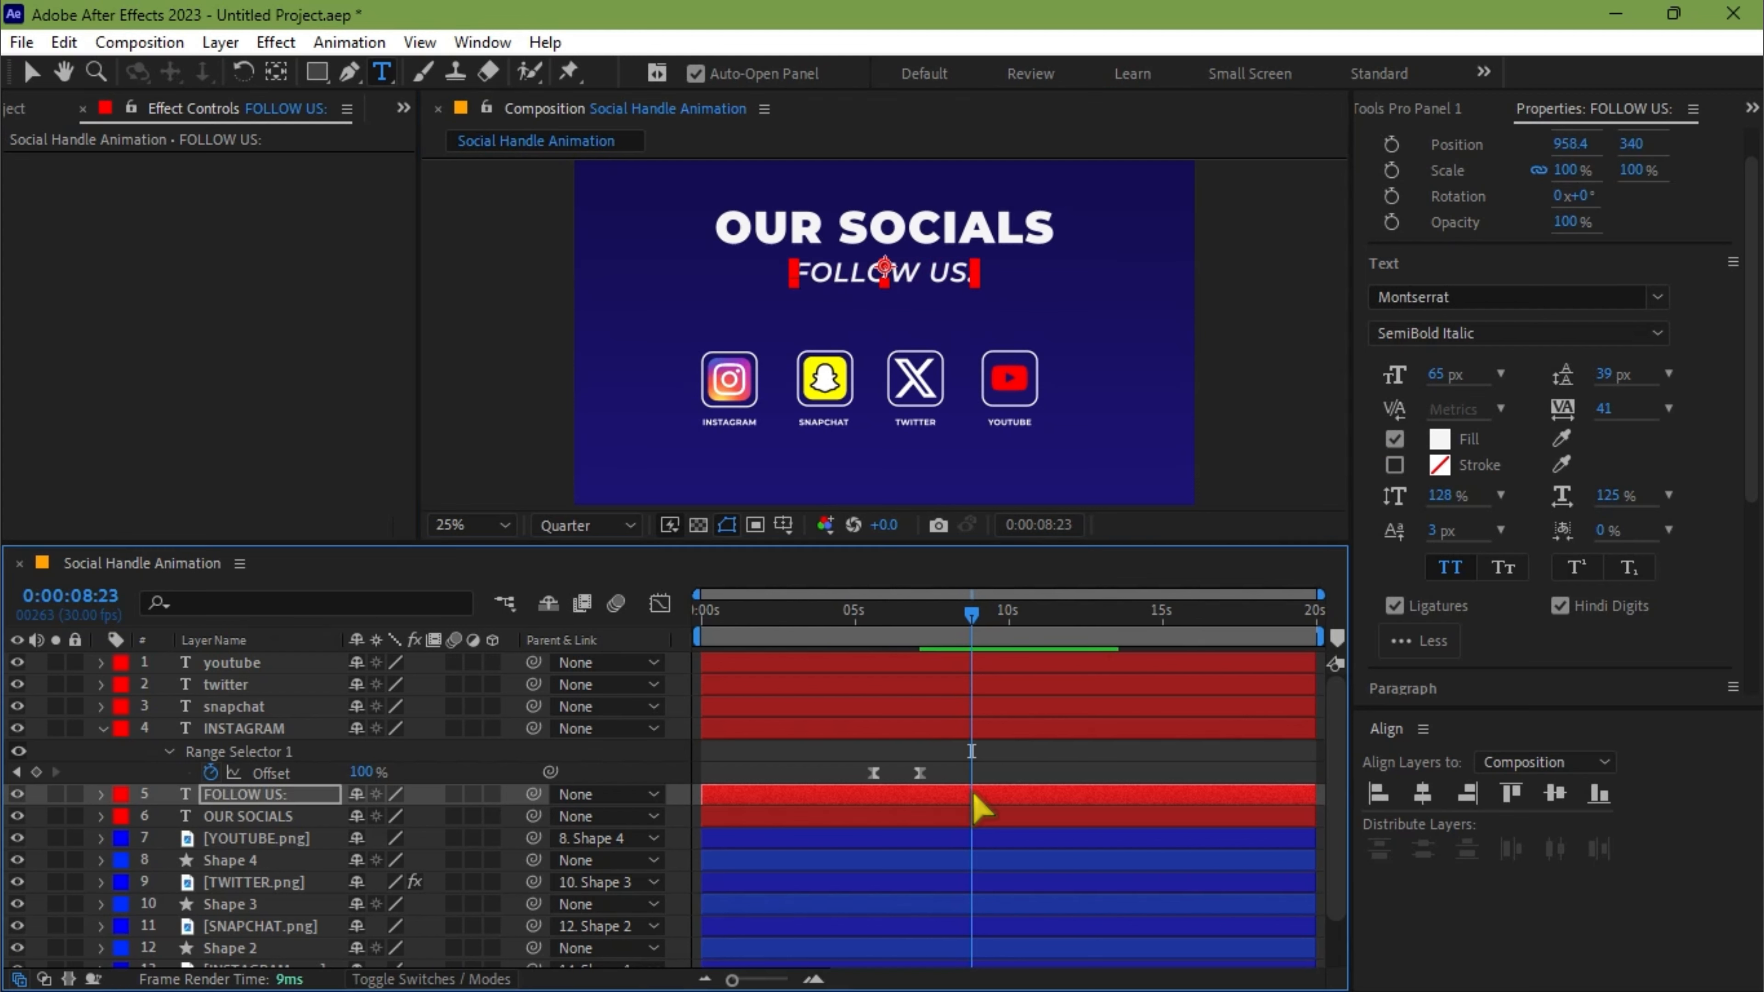
{"action": "left_click", "coordinate": [903, 834]}
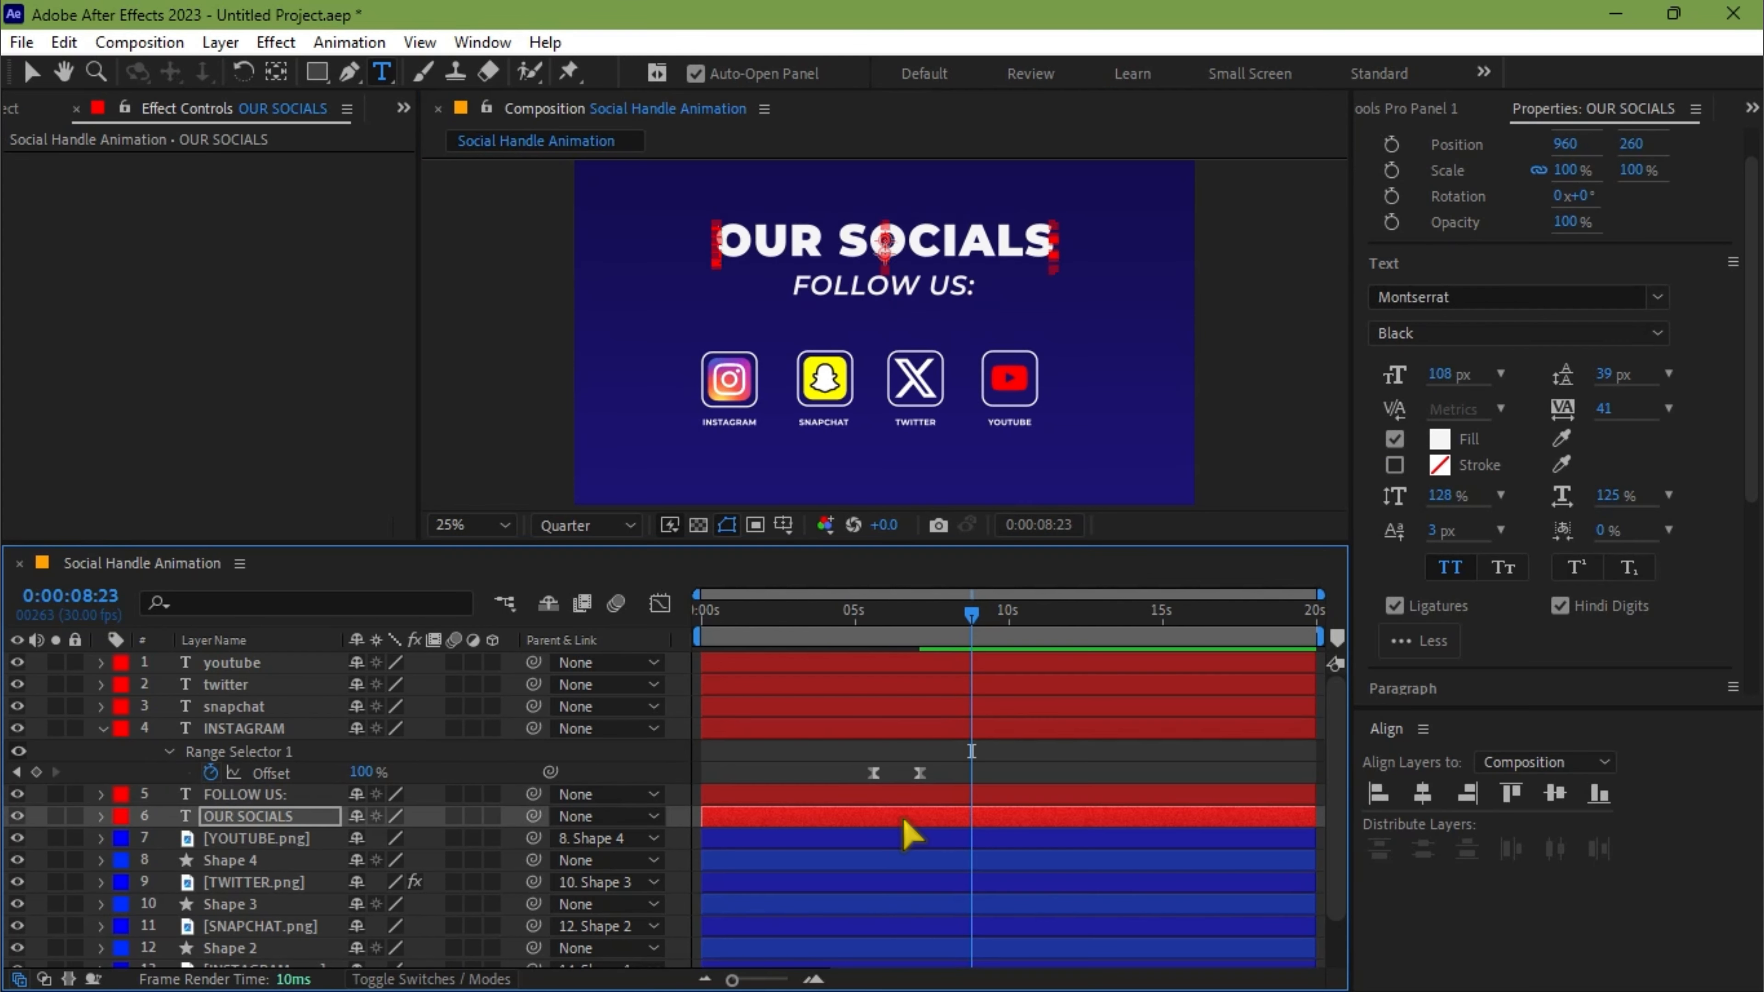
- Lower the FOLLOW US: subtitle to position 958.4, 420 and center its anchor point on the text
{"action": "left_click", "coordinate": [948, 799]}
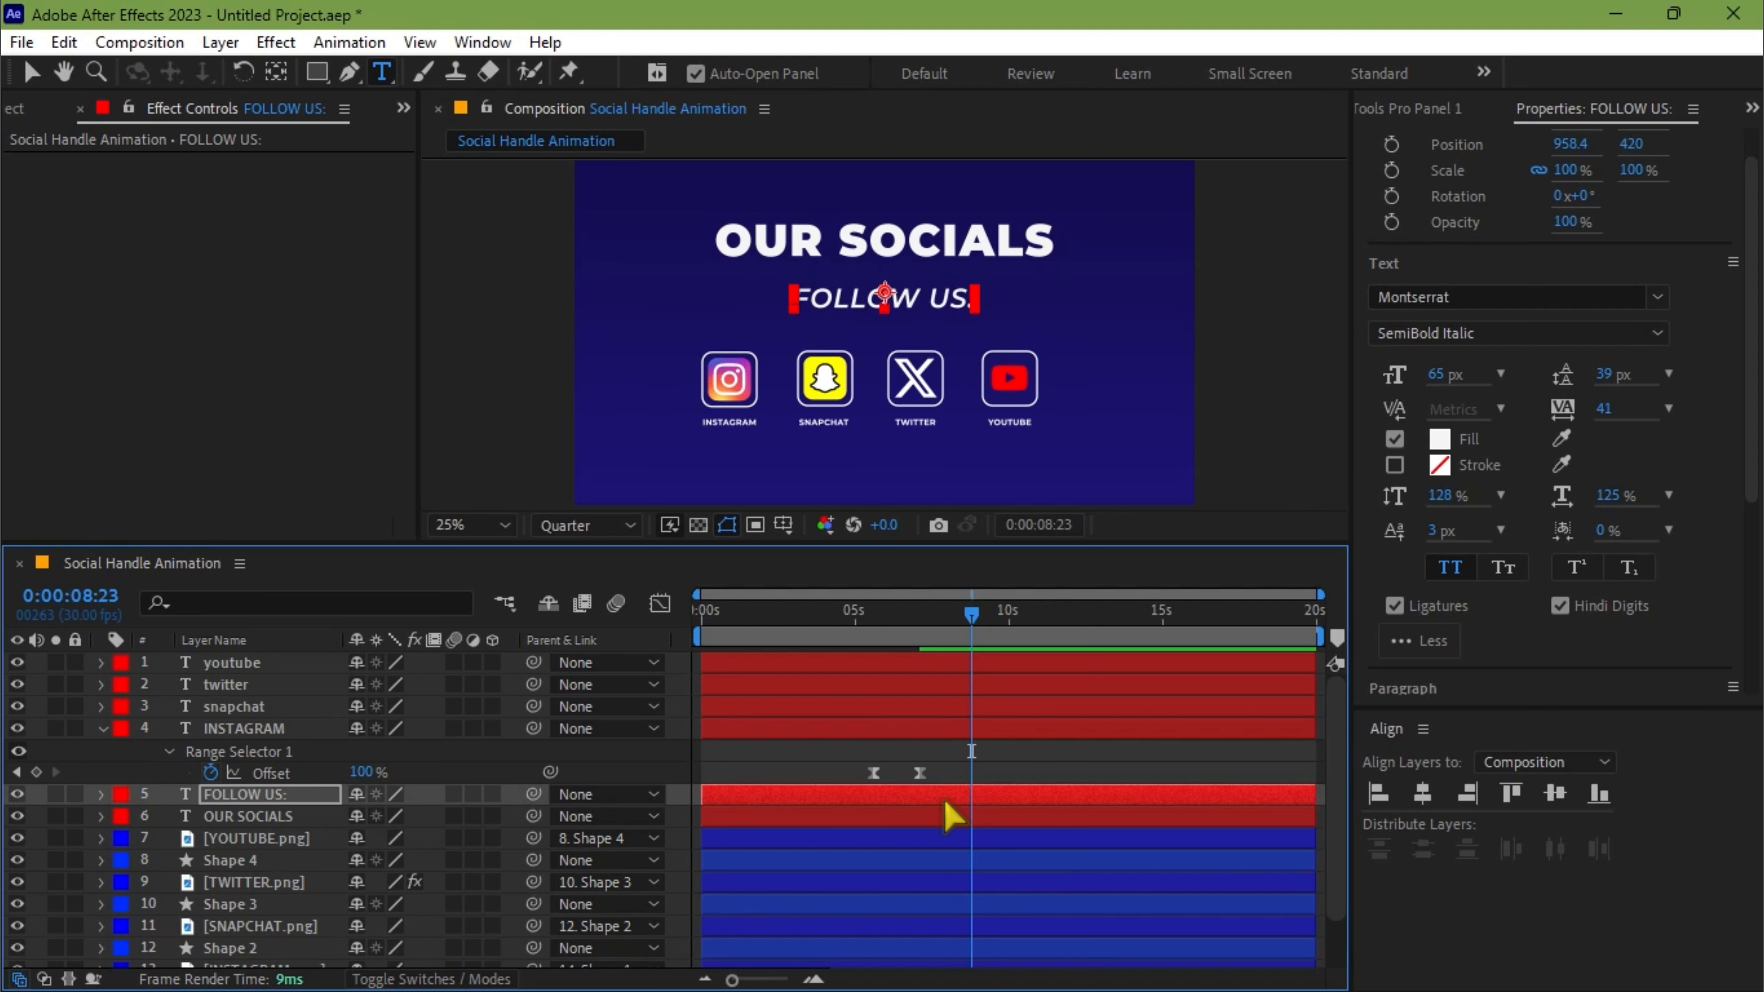
{"action": "key", "text": "y"}
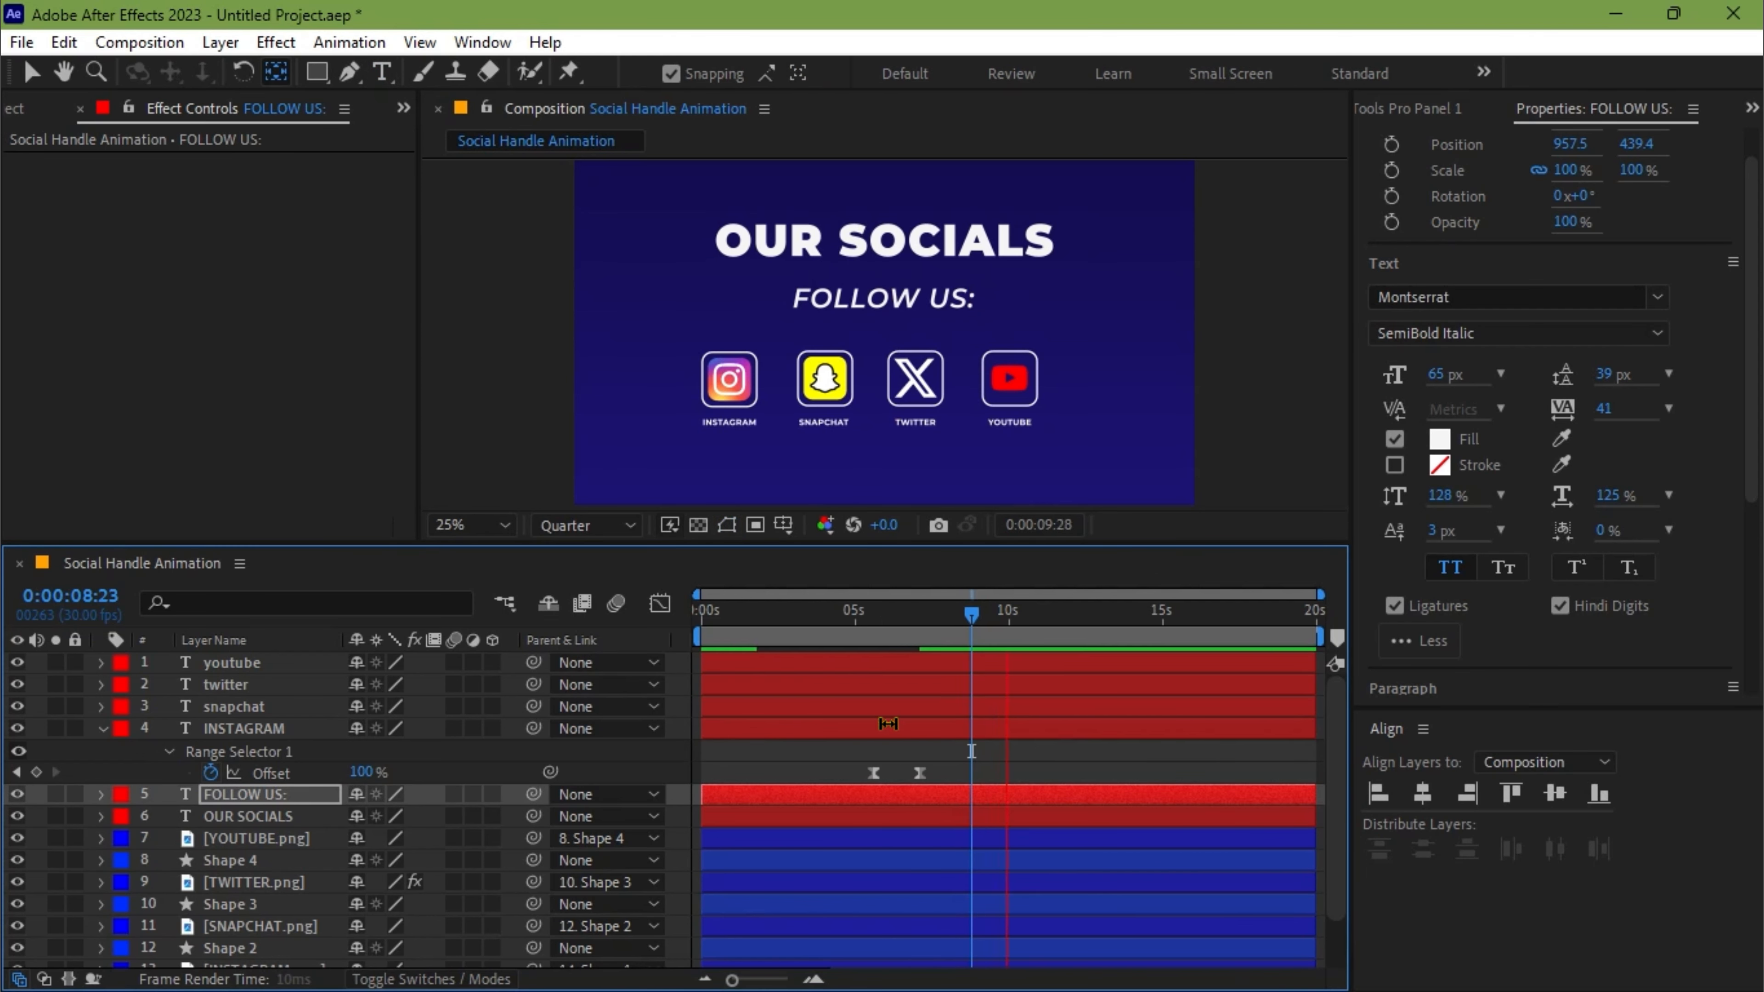
- Select the INSTAGRAM label layer and collapse its keyframed properties
{"action": "left_click", "coordinate": [879, 730]}
{"action": "key", "text": "u"}
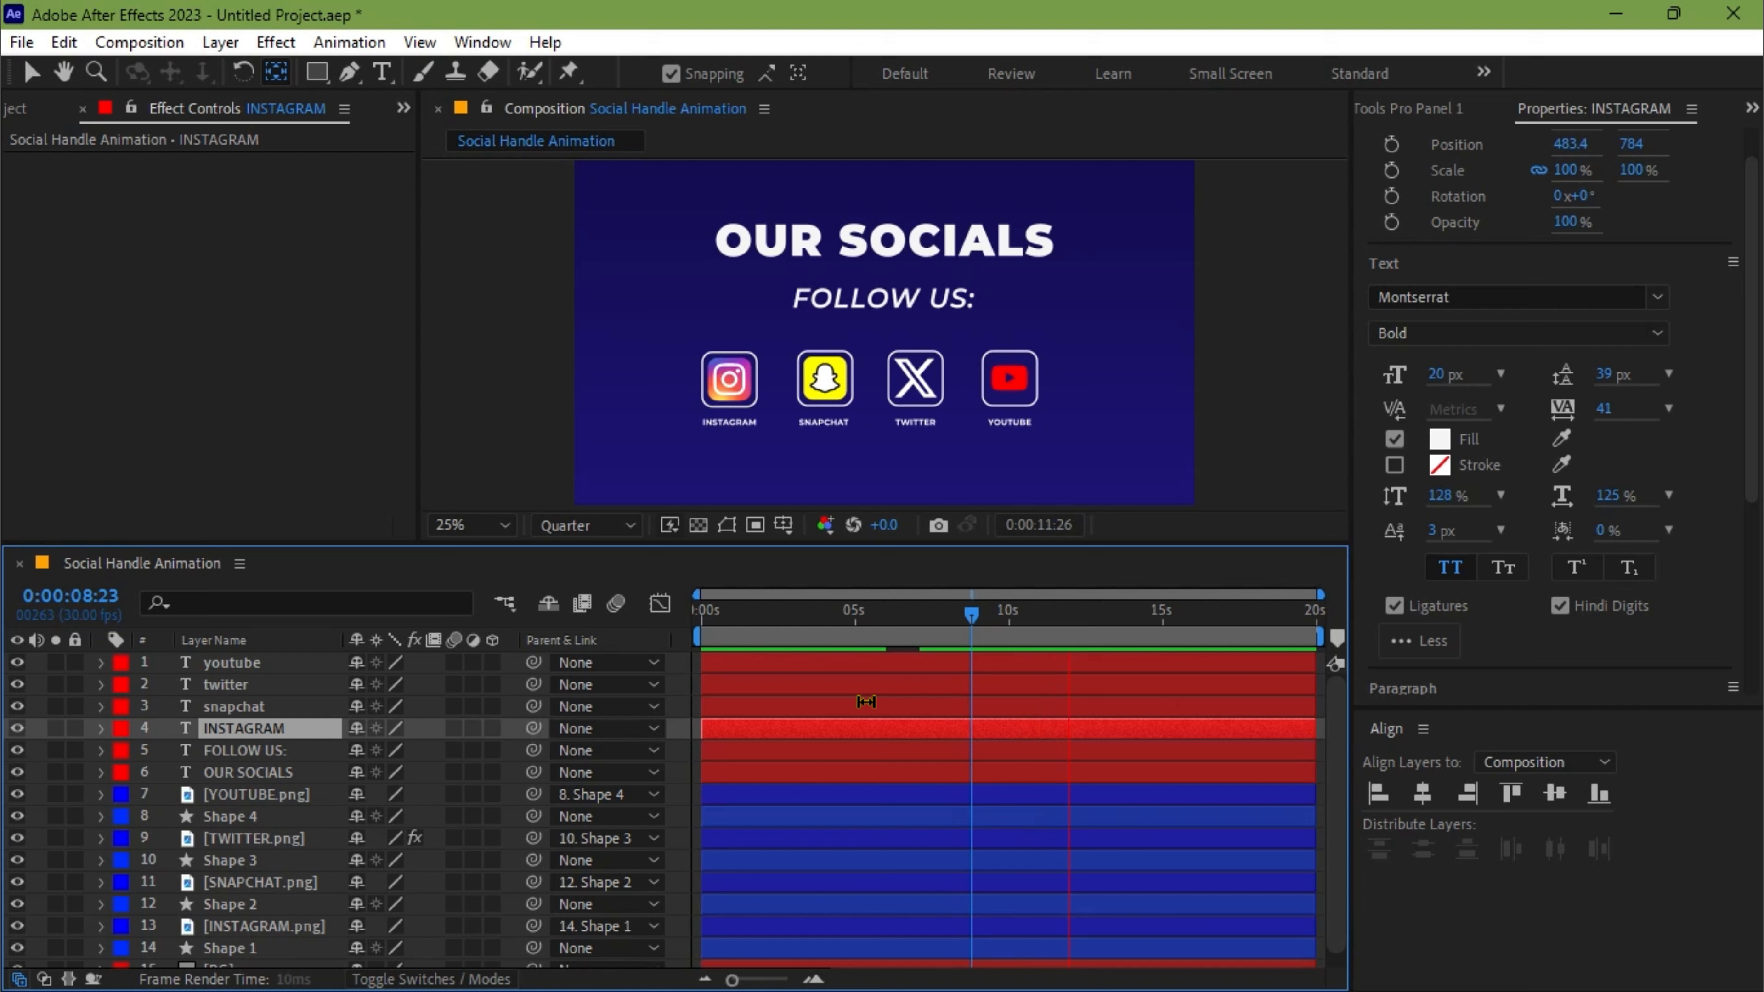